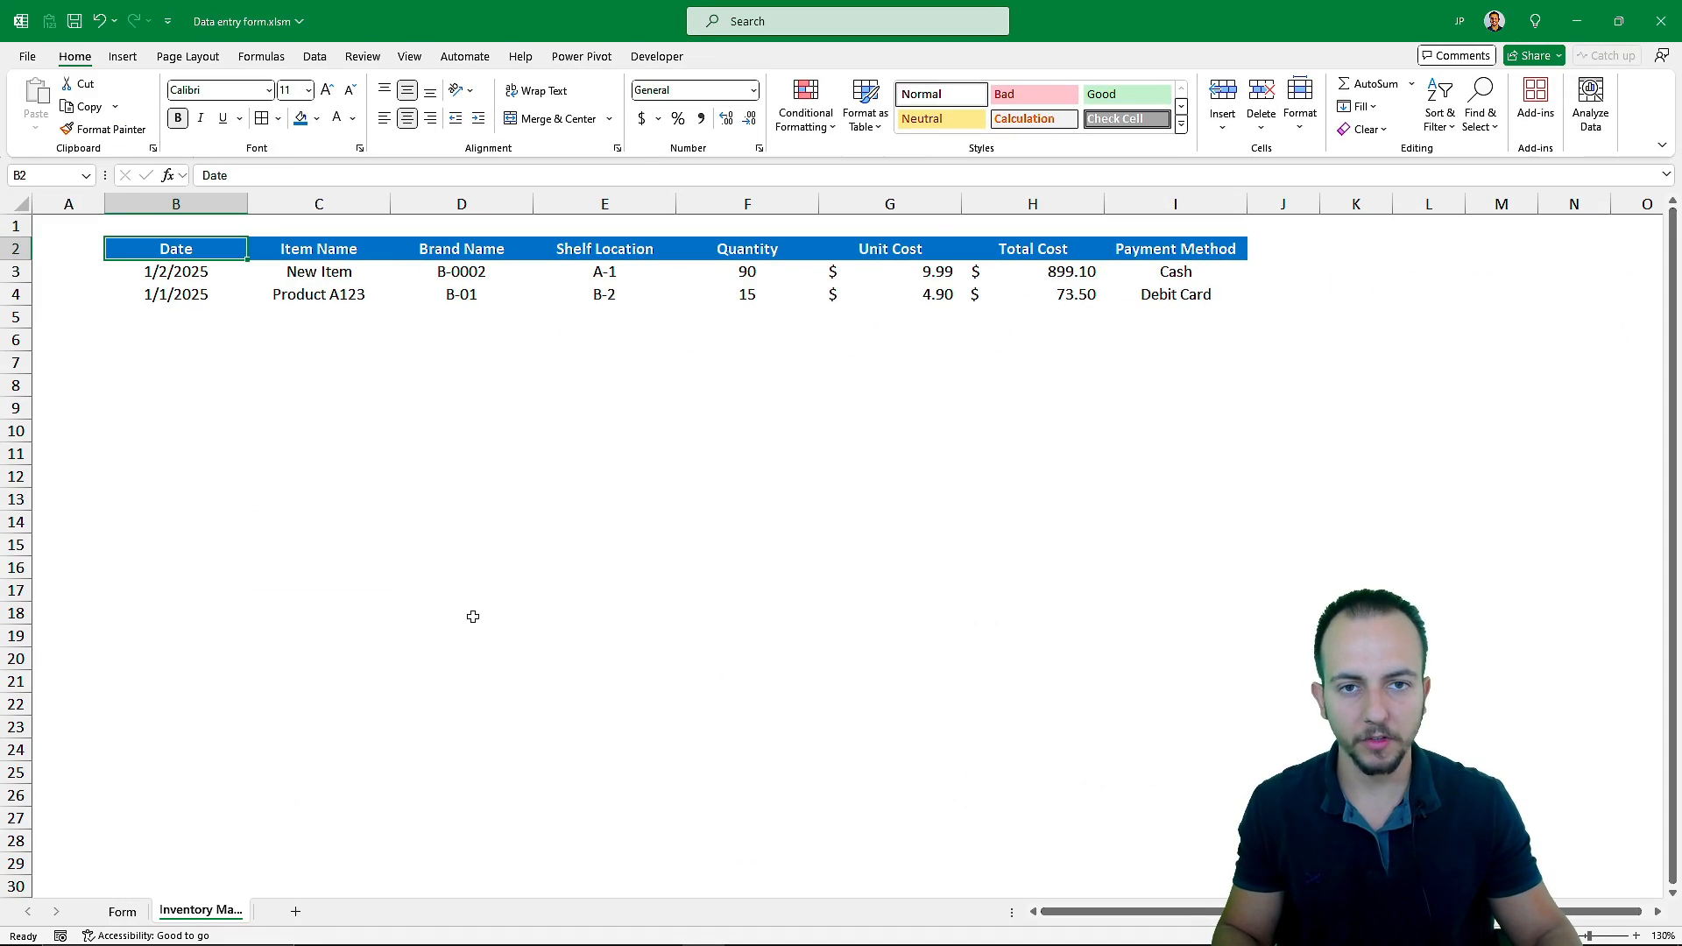
# Examine the existing inventory records table, then return to the form sheet
pyautogui.moveTo(13, 273); pyautogui.dragTo(22, 291)
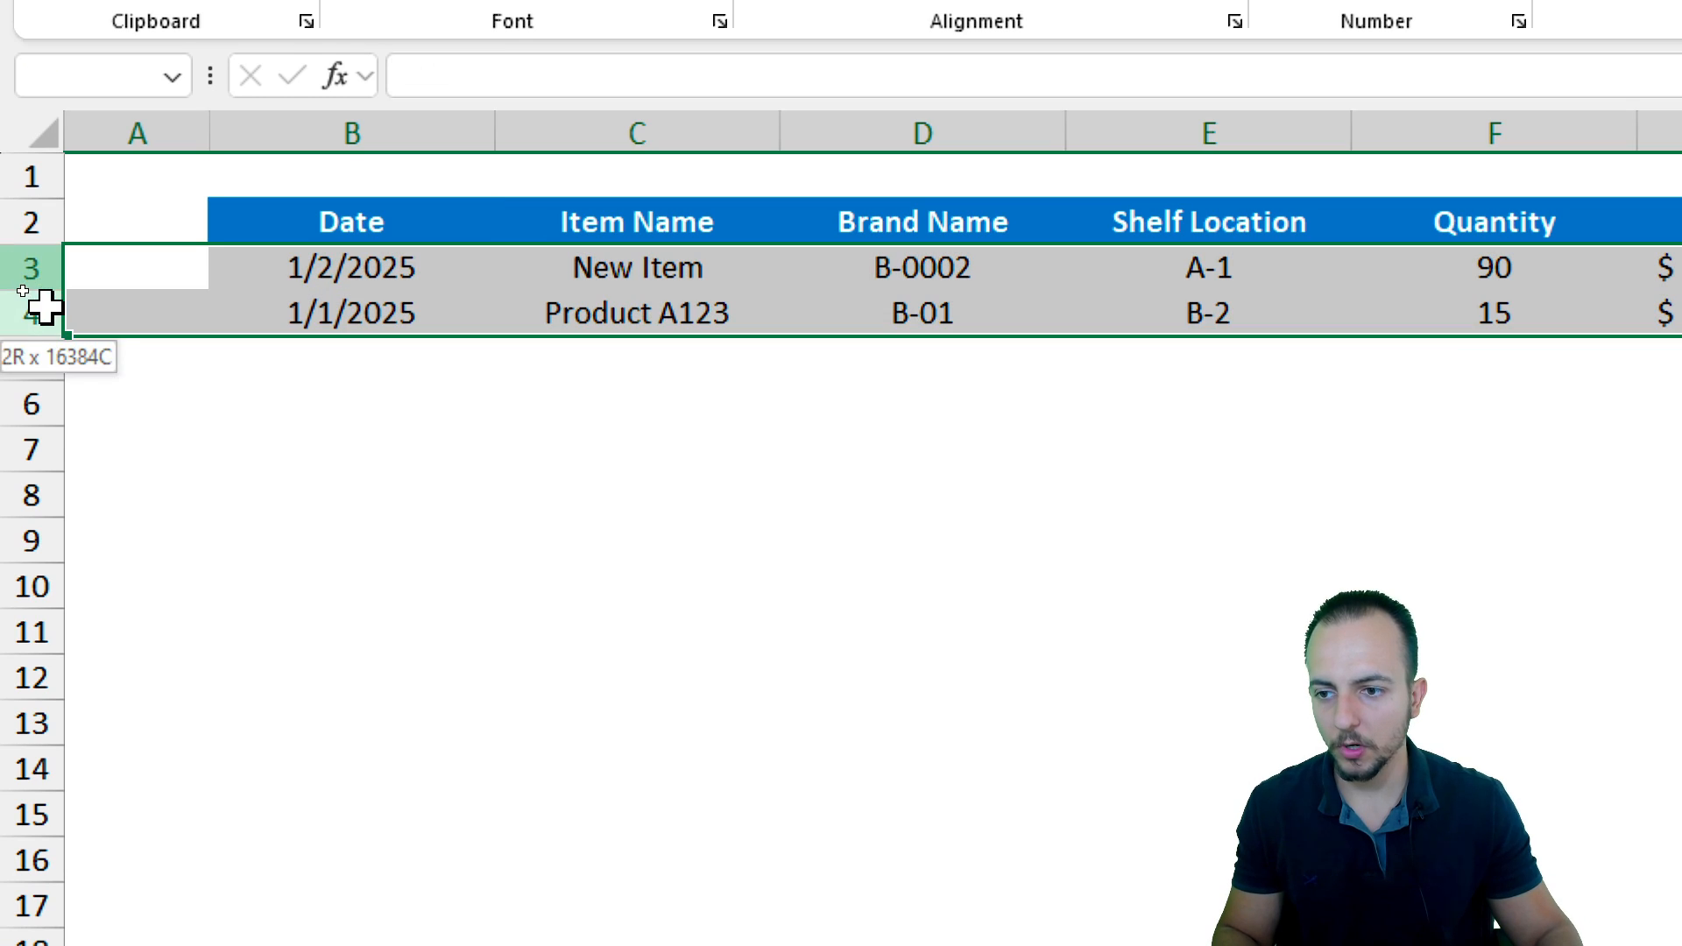
pyautogui.click(293, 275)
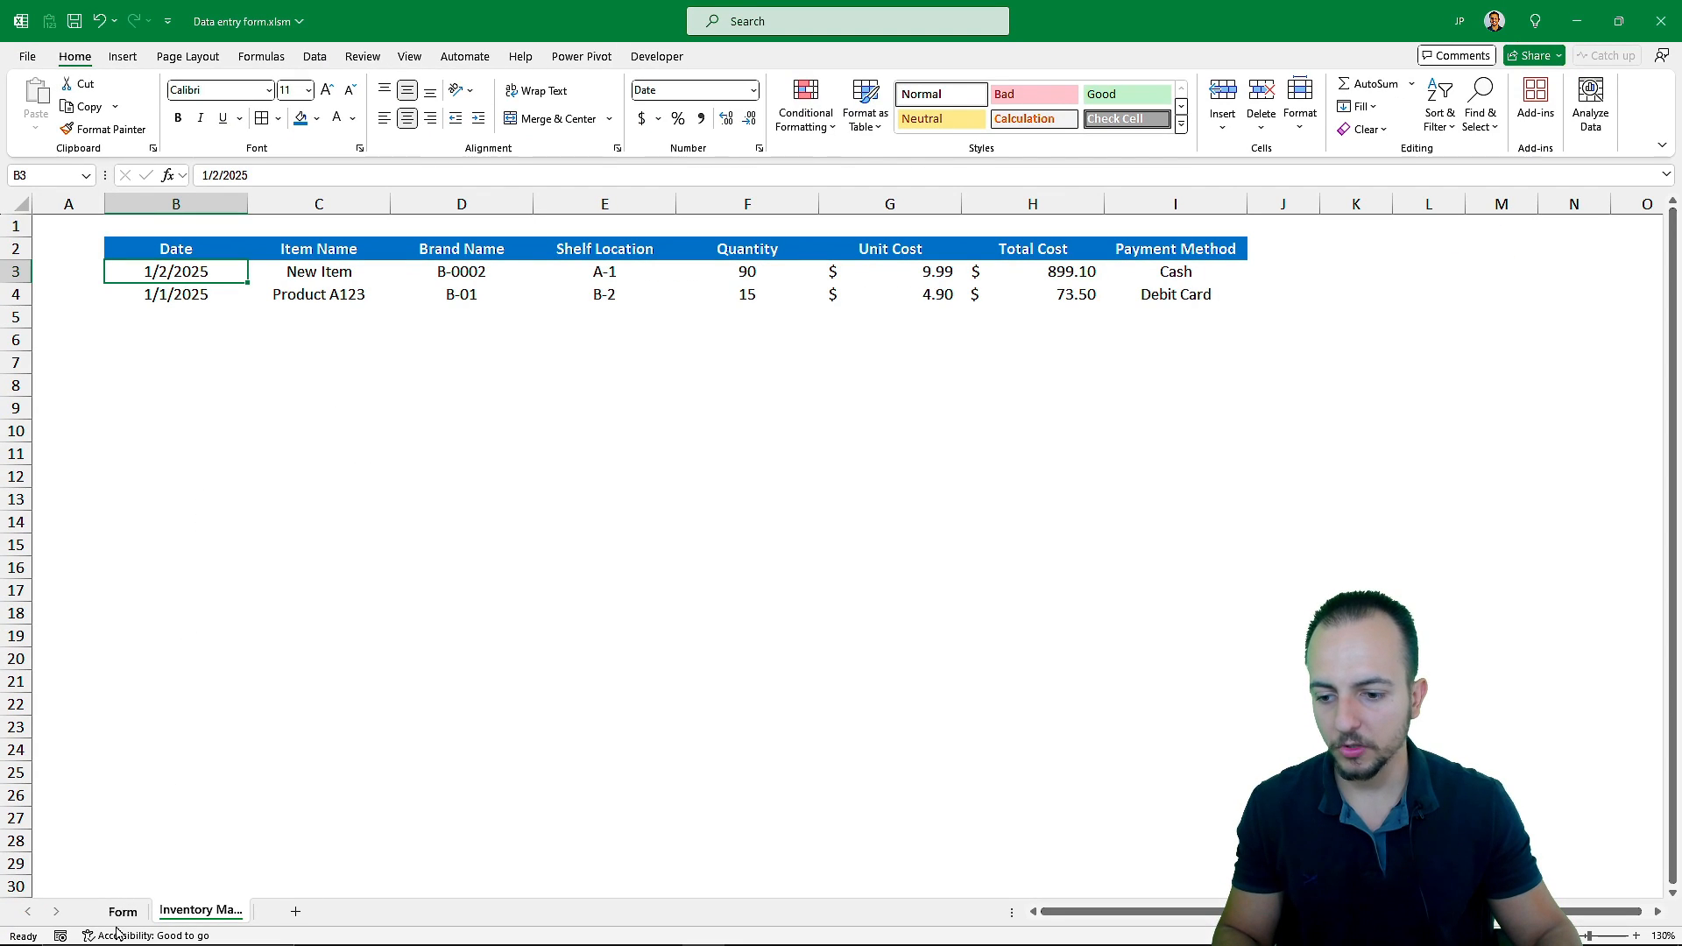
pyautogui.click(122, 913)
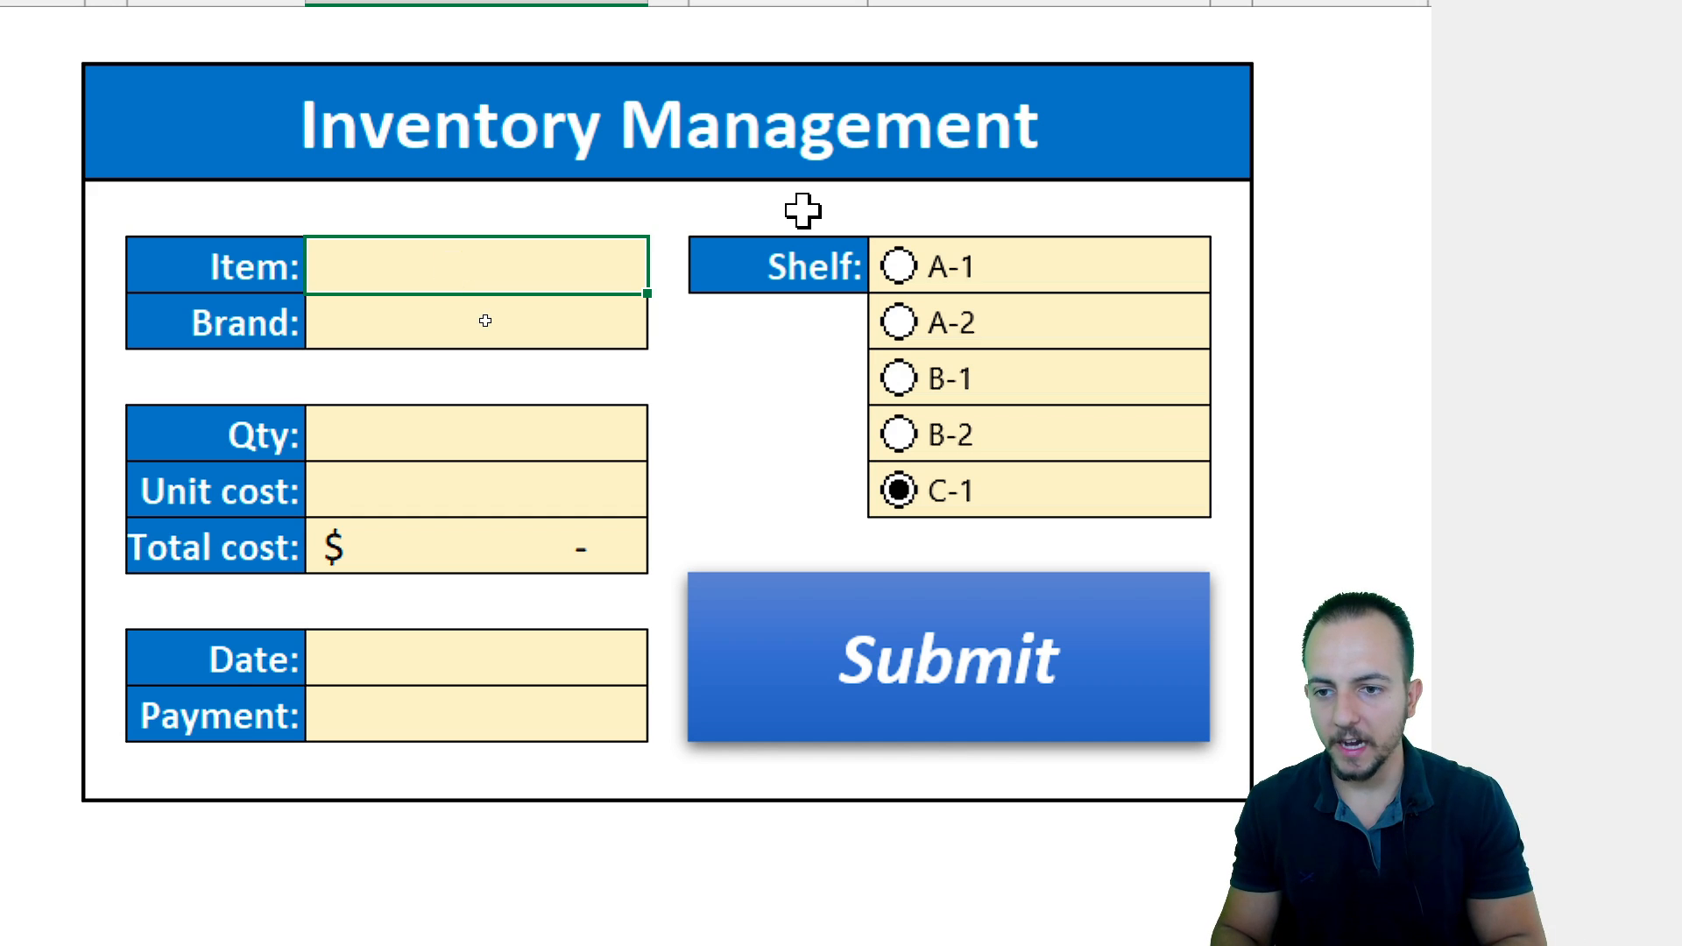
# Fill in the form with item JP, brand 123321, quantity 10 and unit cost 4.90
pyautogui.write('JP')
pyautogui.press('Return')
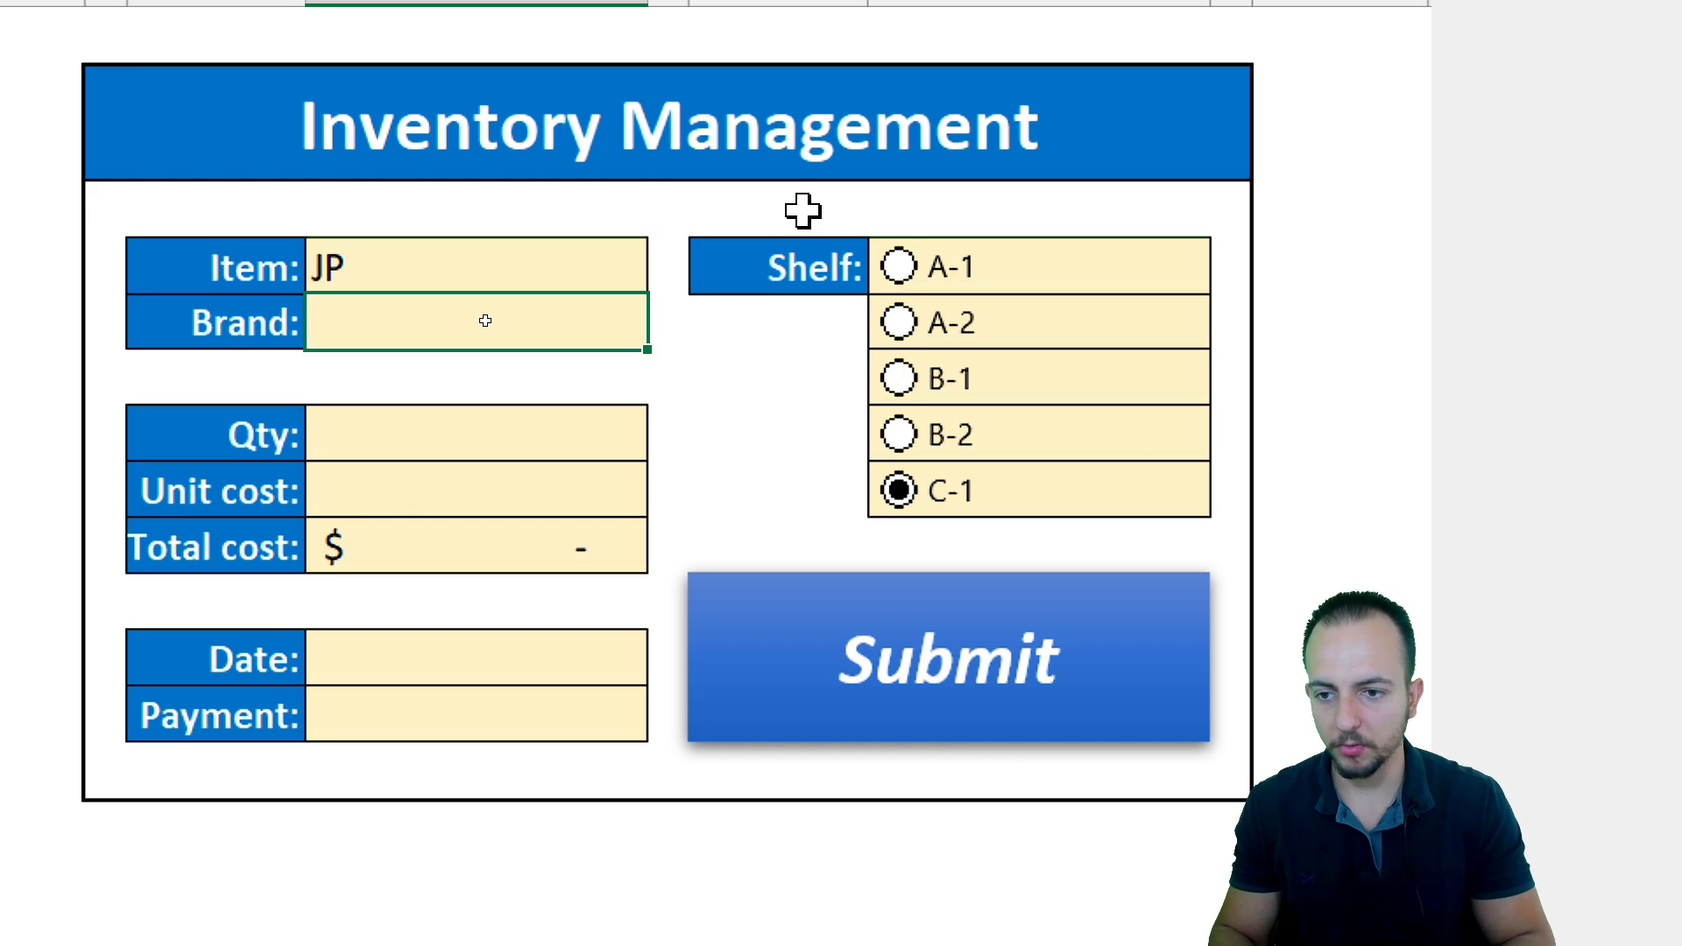
pyautogui.write('123321')
pyautogui.press('Return')
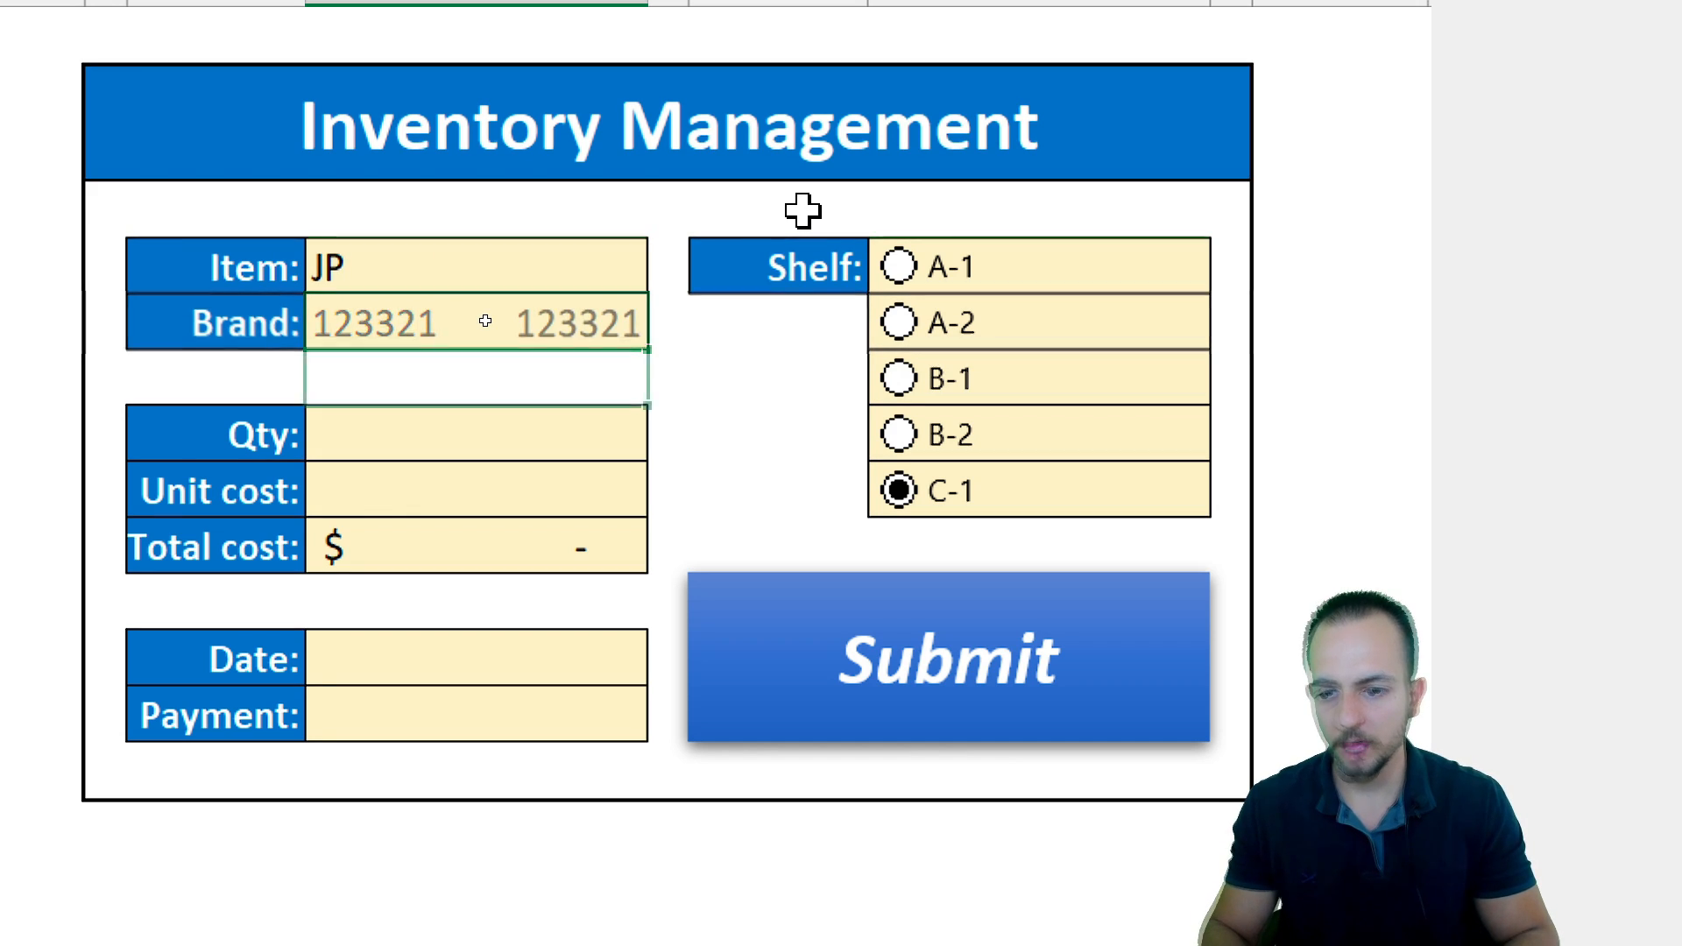
pyautogui.write('10')
pyautogui.press('Return')
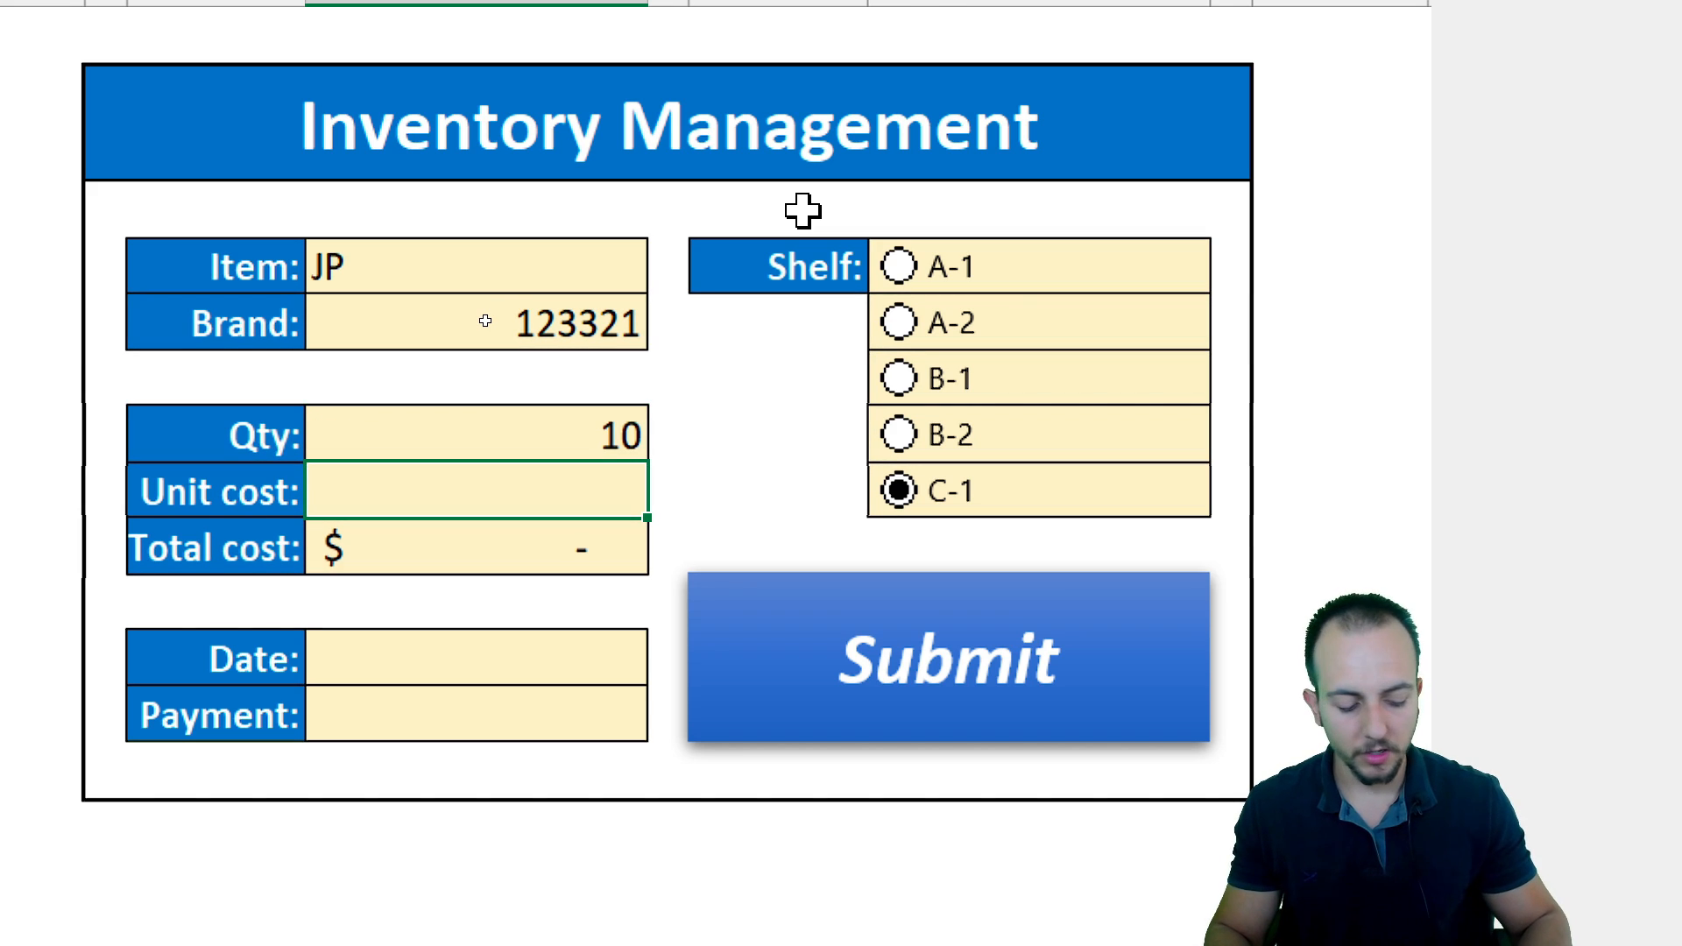
pyautogui.write('4.9')
pyautogui.press('Return')
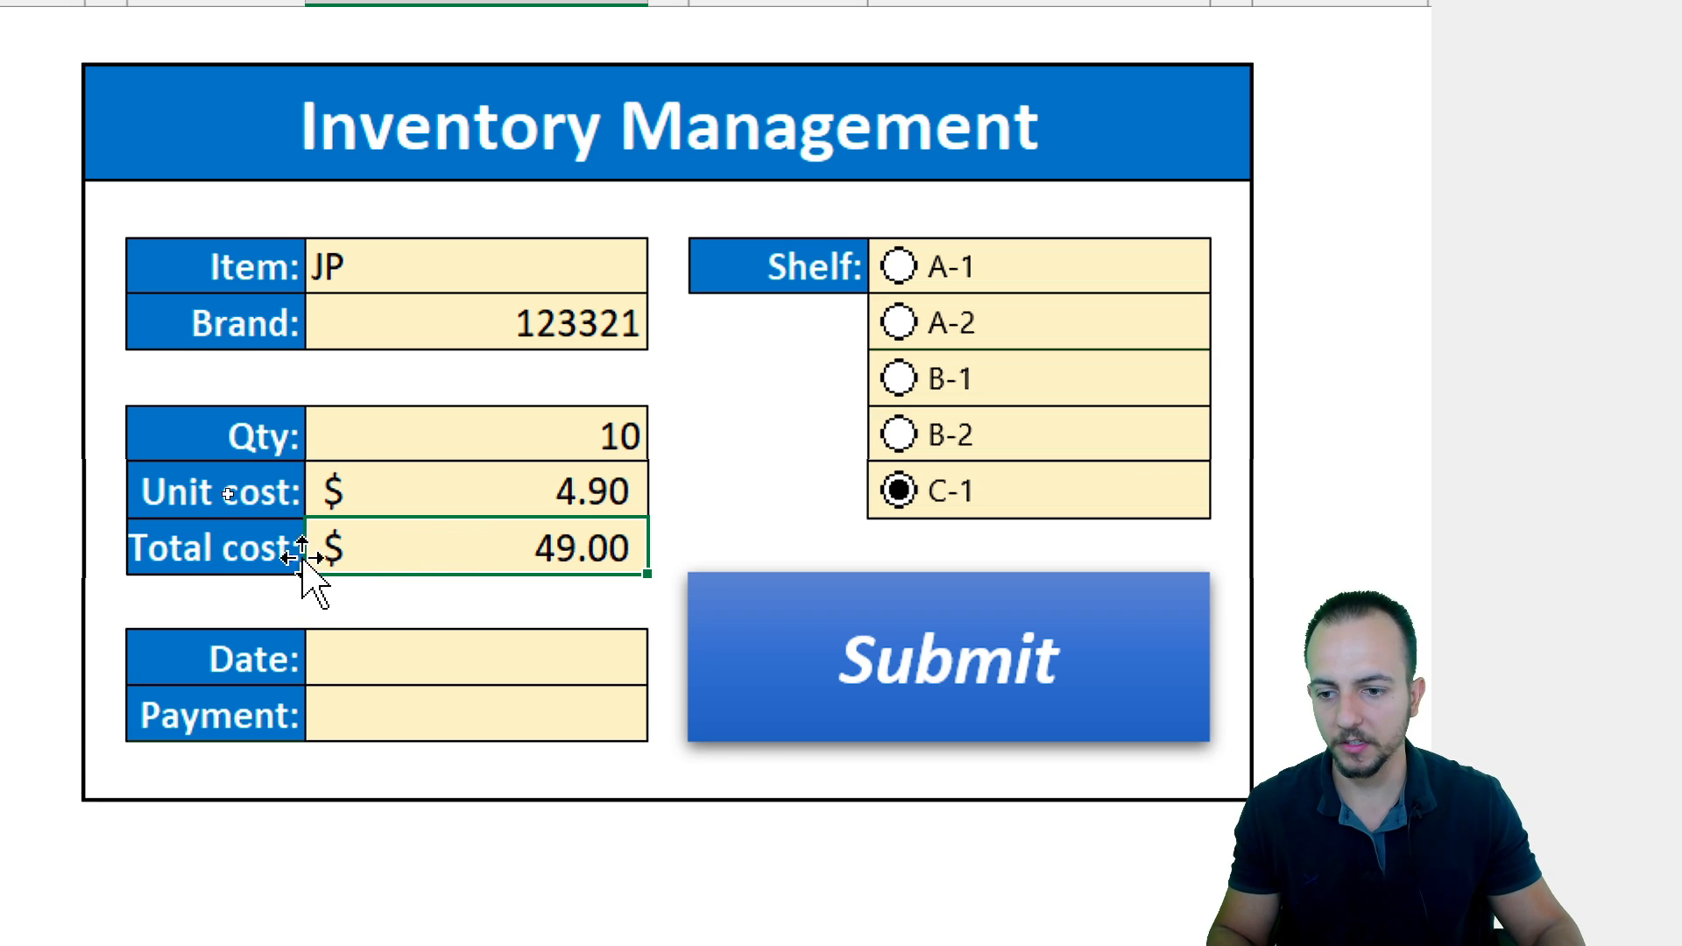
# Enter 1/10/2025 as the form's date
pyautogui.click(450, 664)
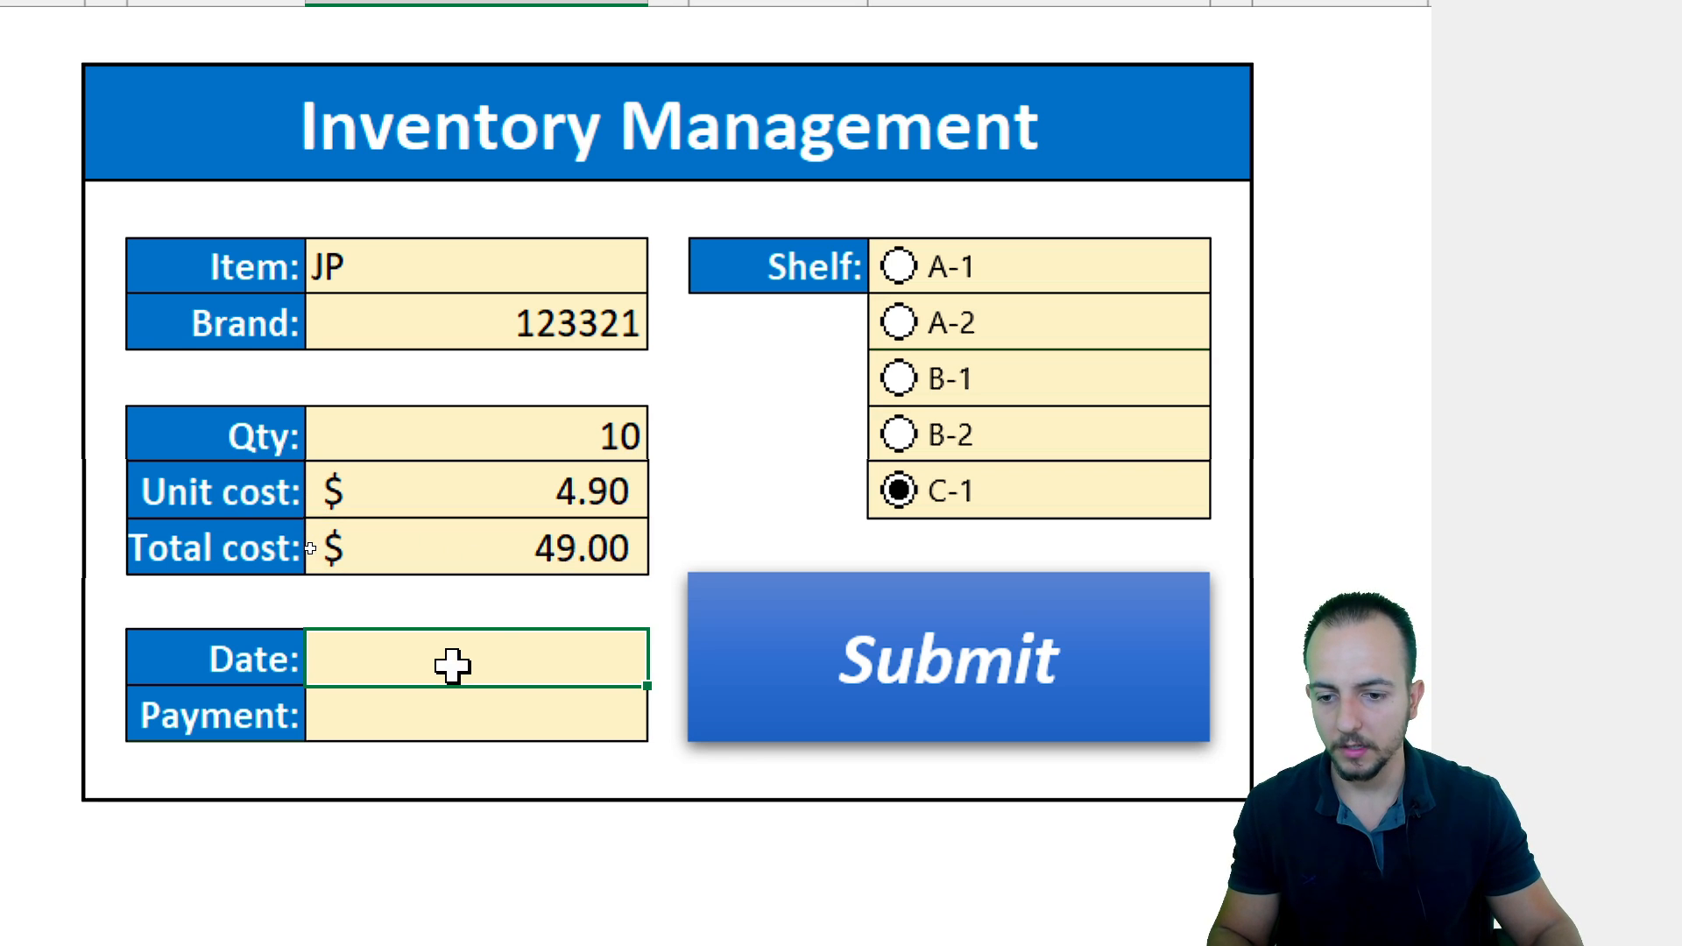
pyautogui.write('01/10/2025')
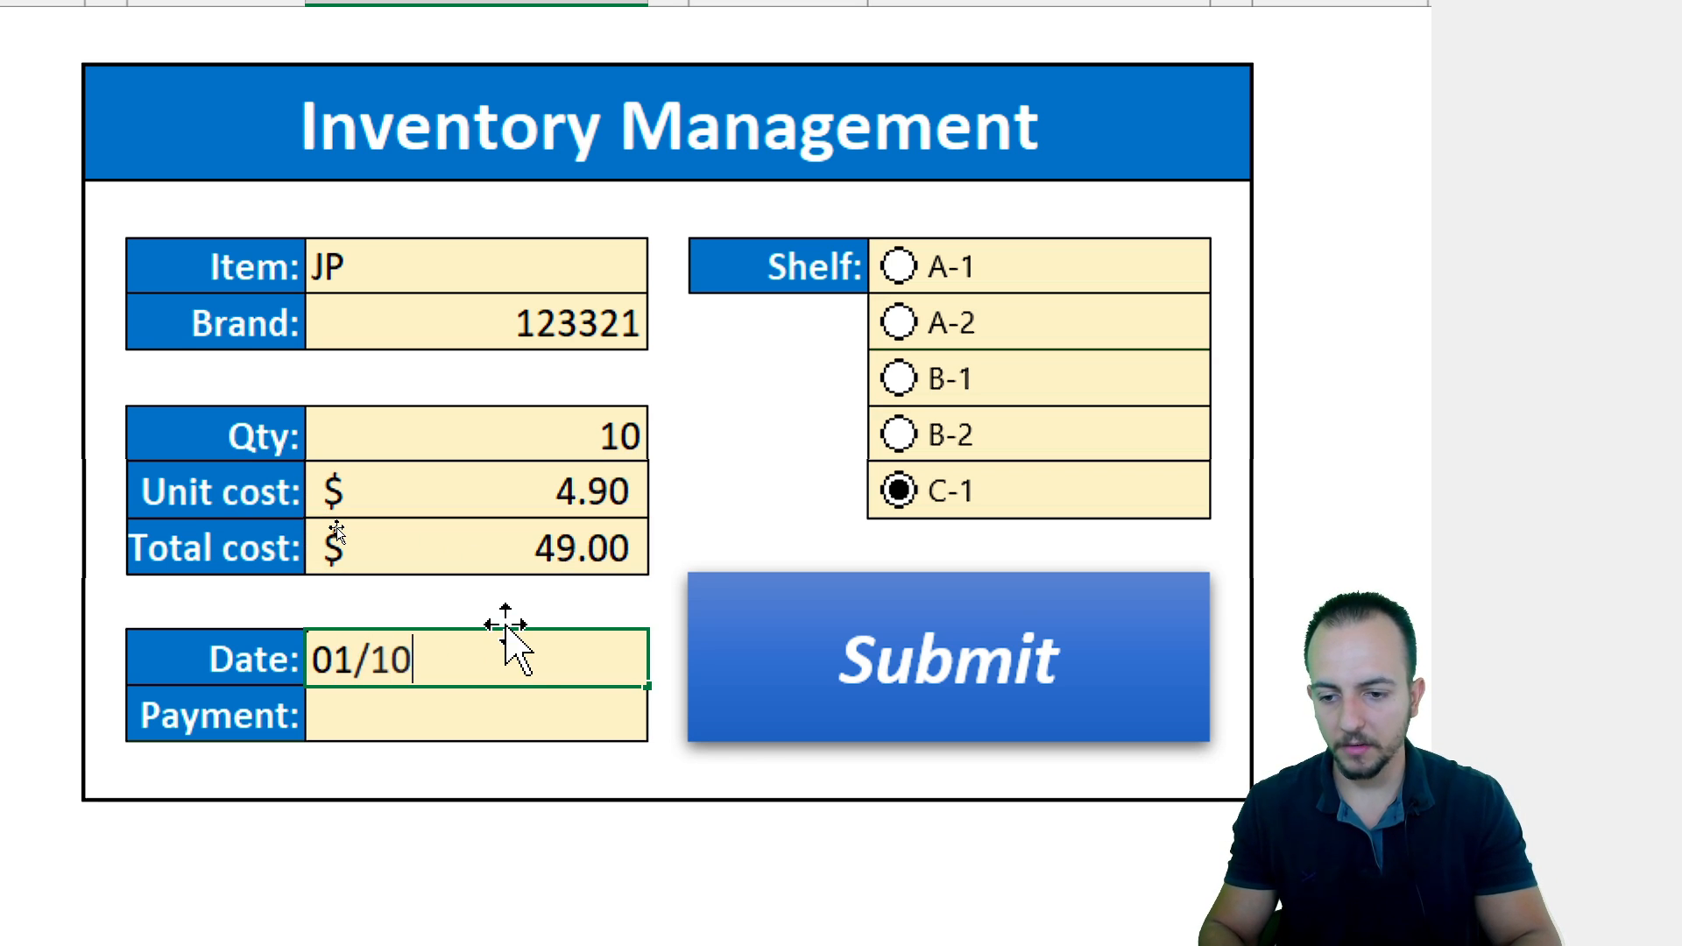
pyautogui.press('Return')
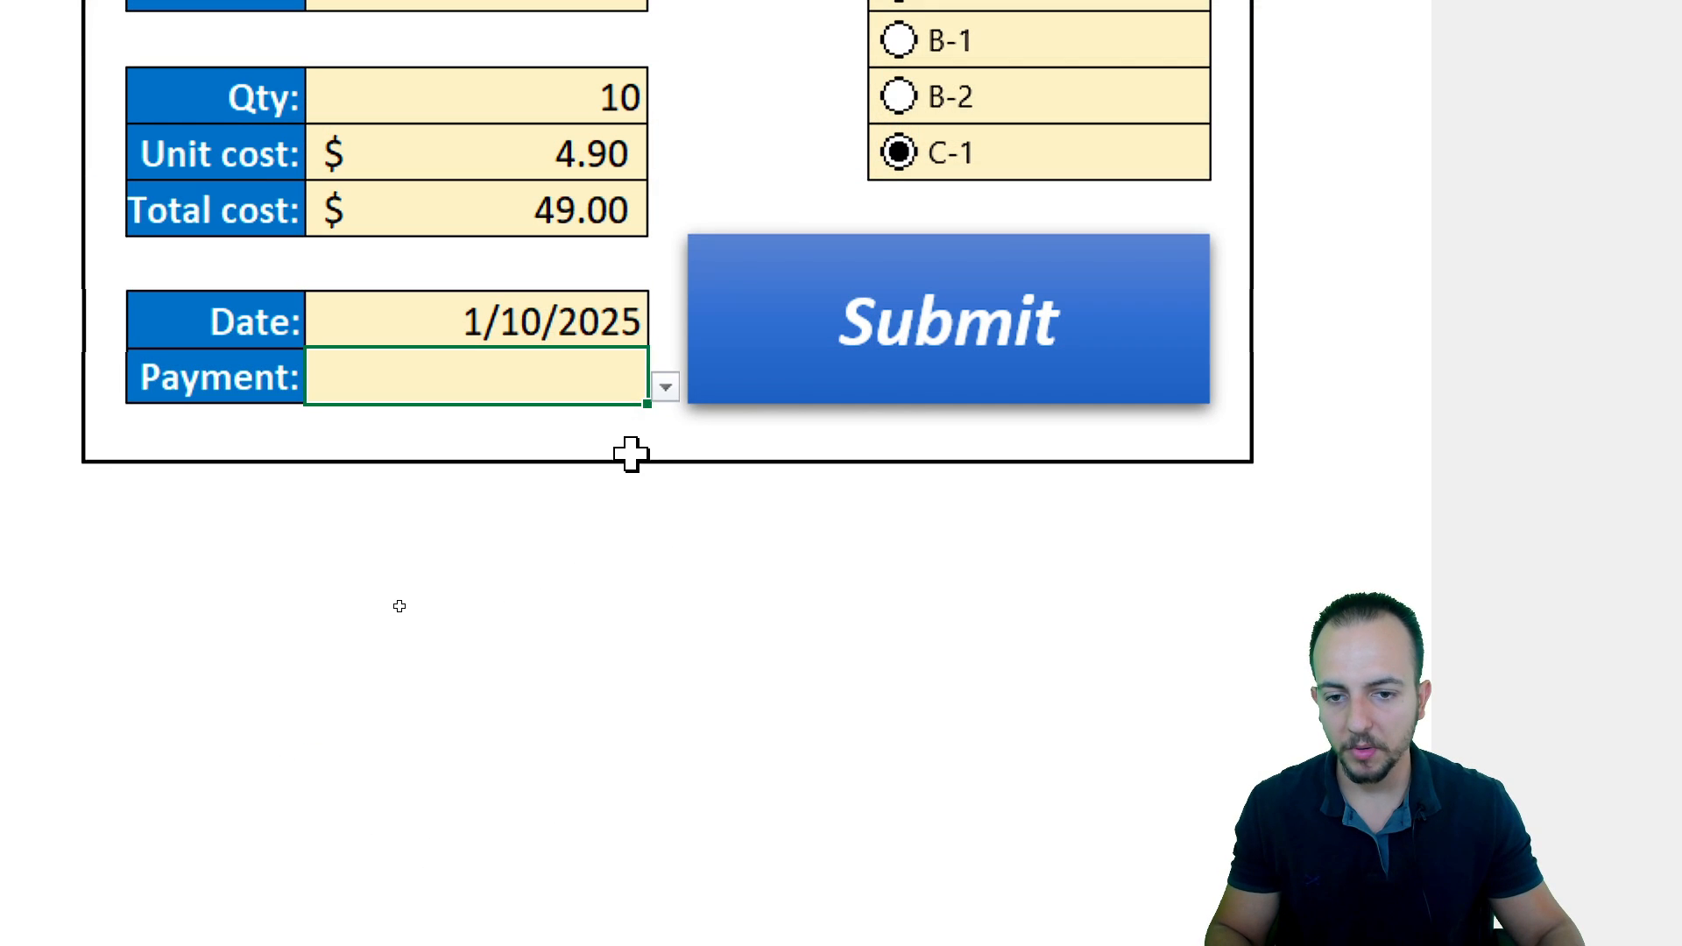
# Choose Credit Card as the payment method and select shelf A-2
pyautogui.click(666, 387)
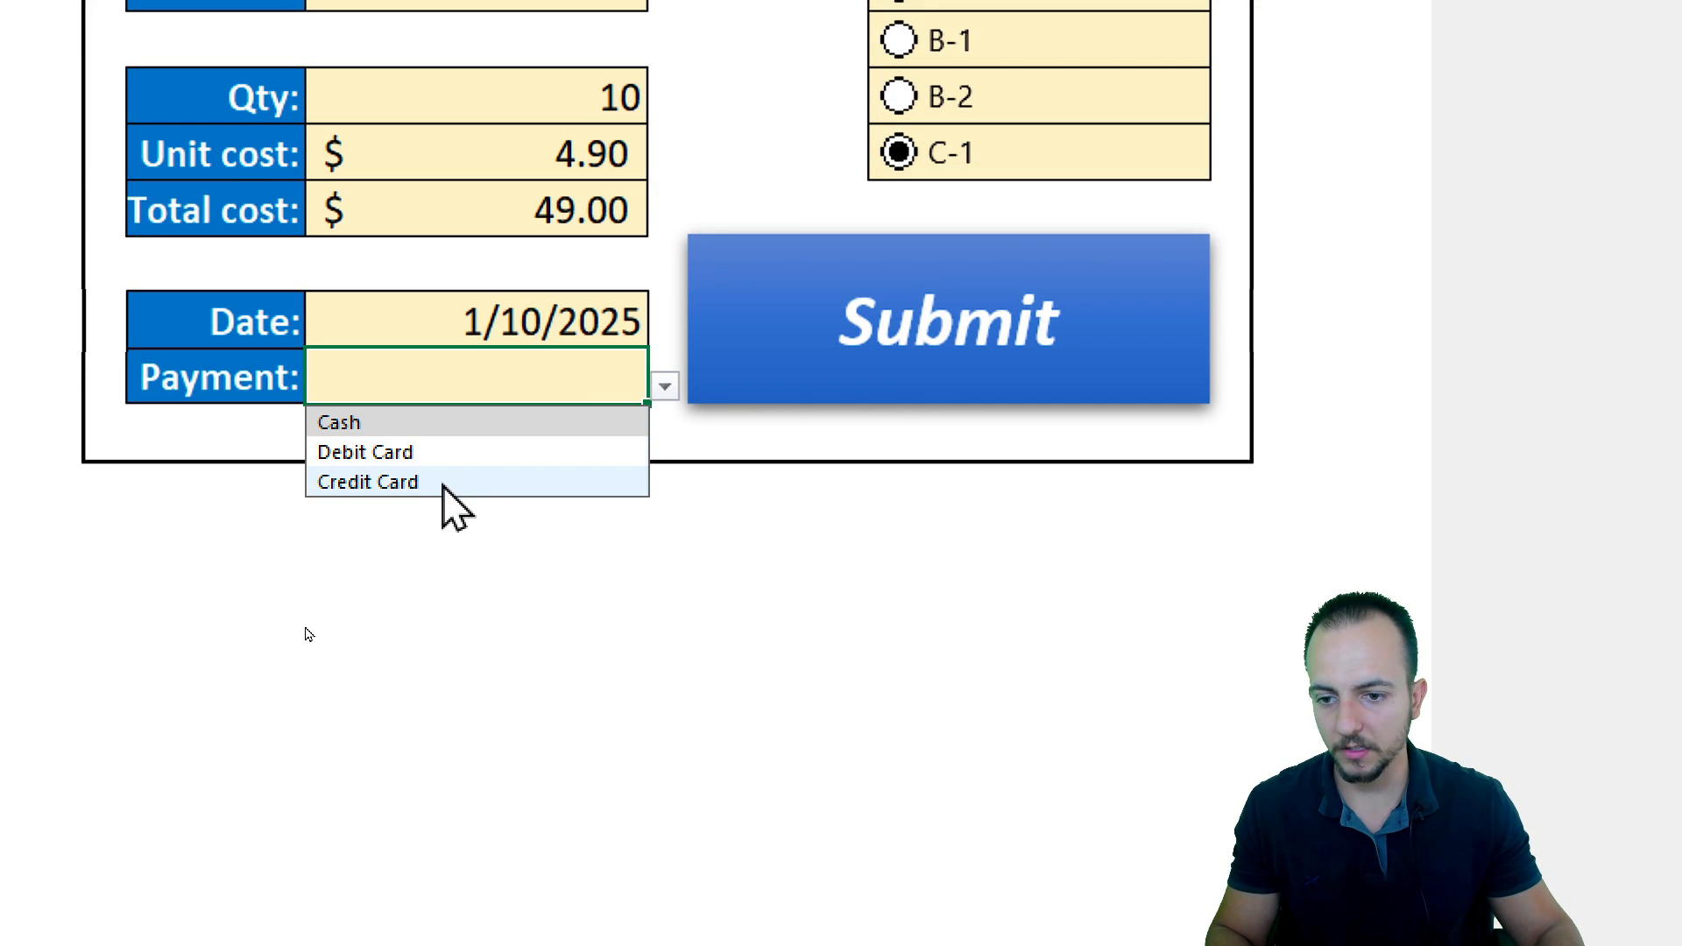
pyautogui.click(396, 482)
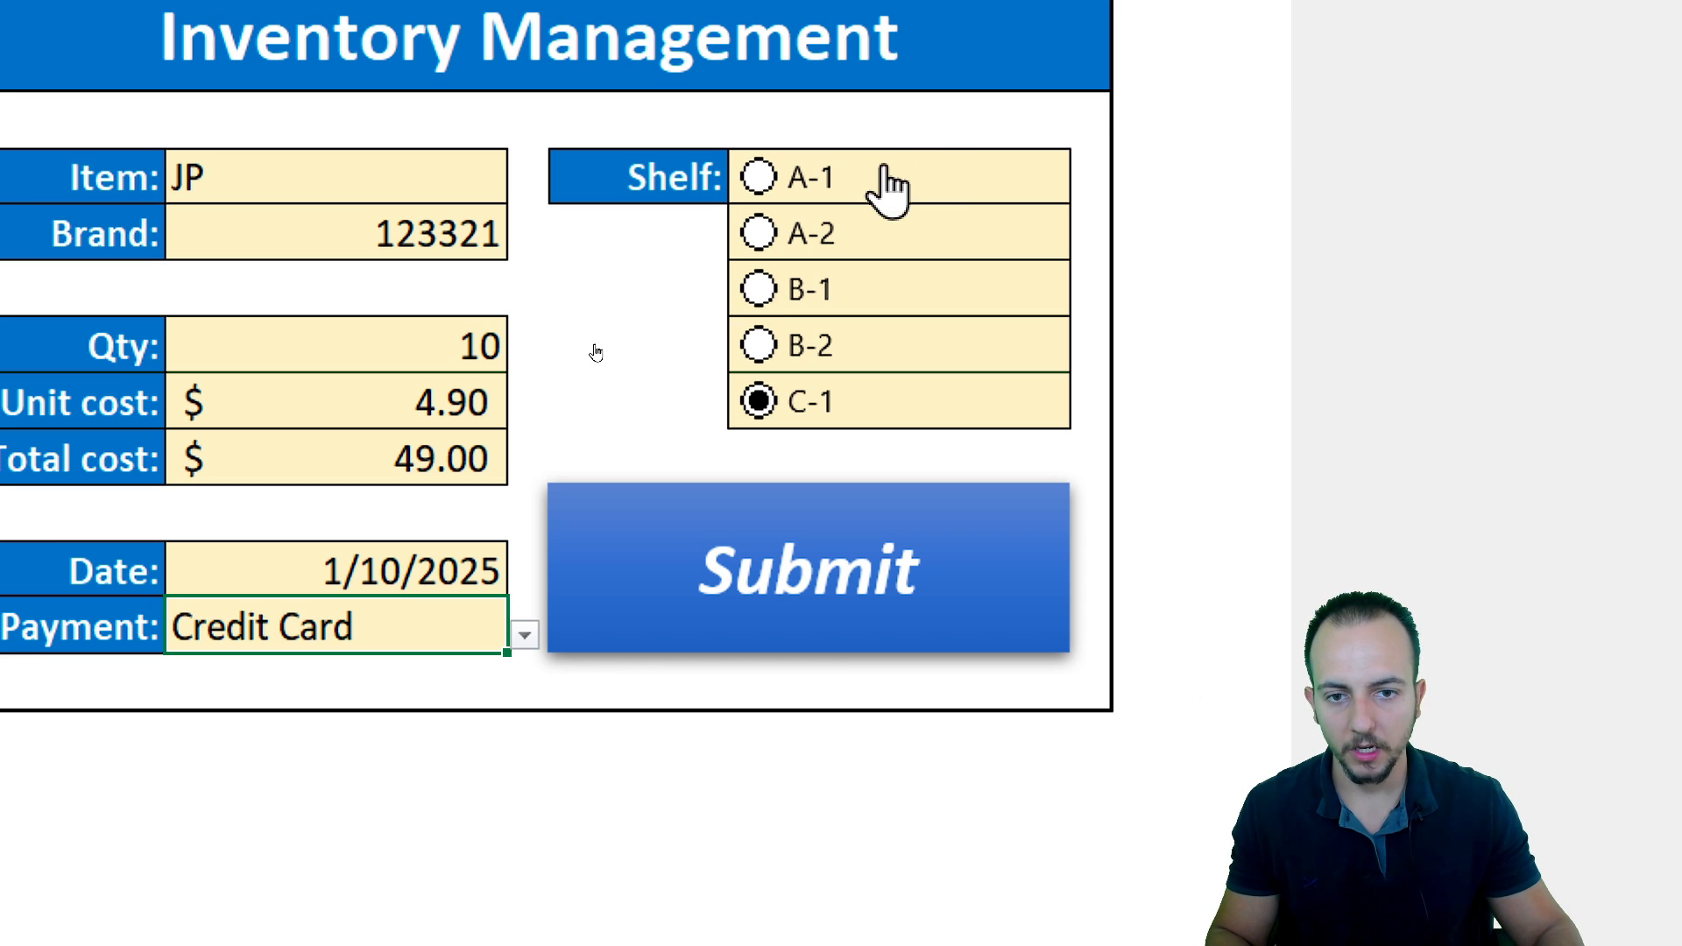
pyautogui.click(760, 235)
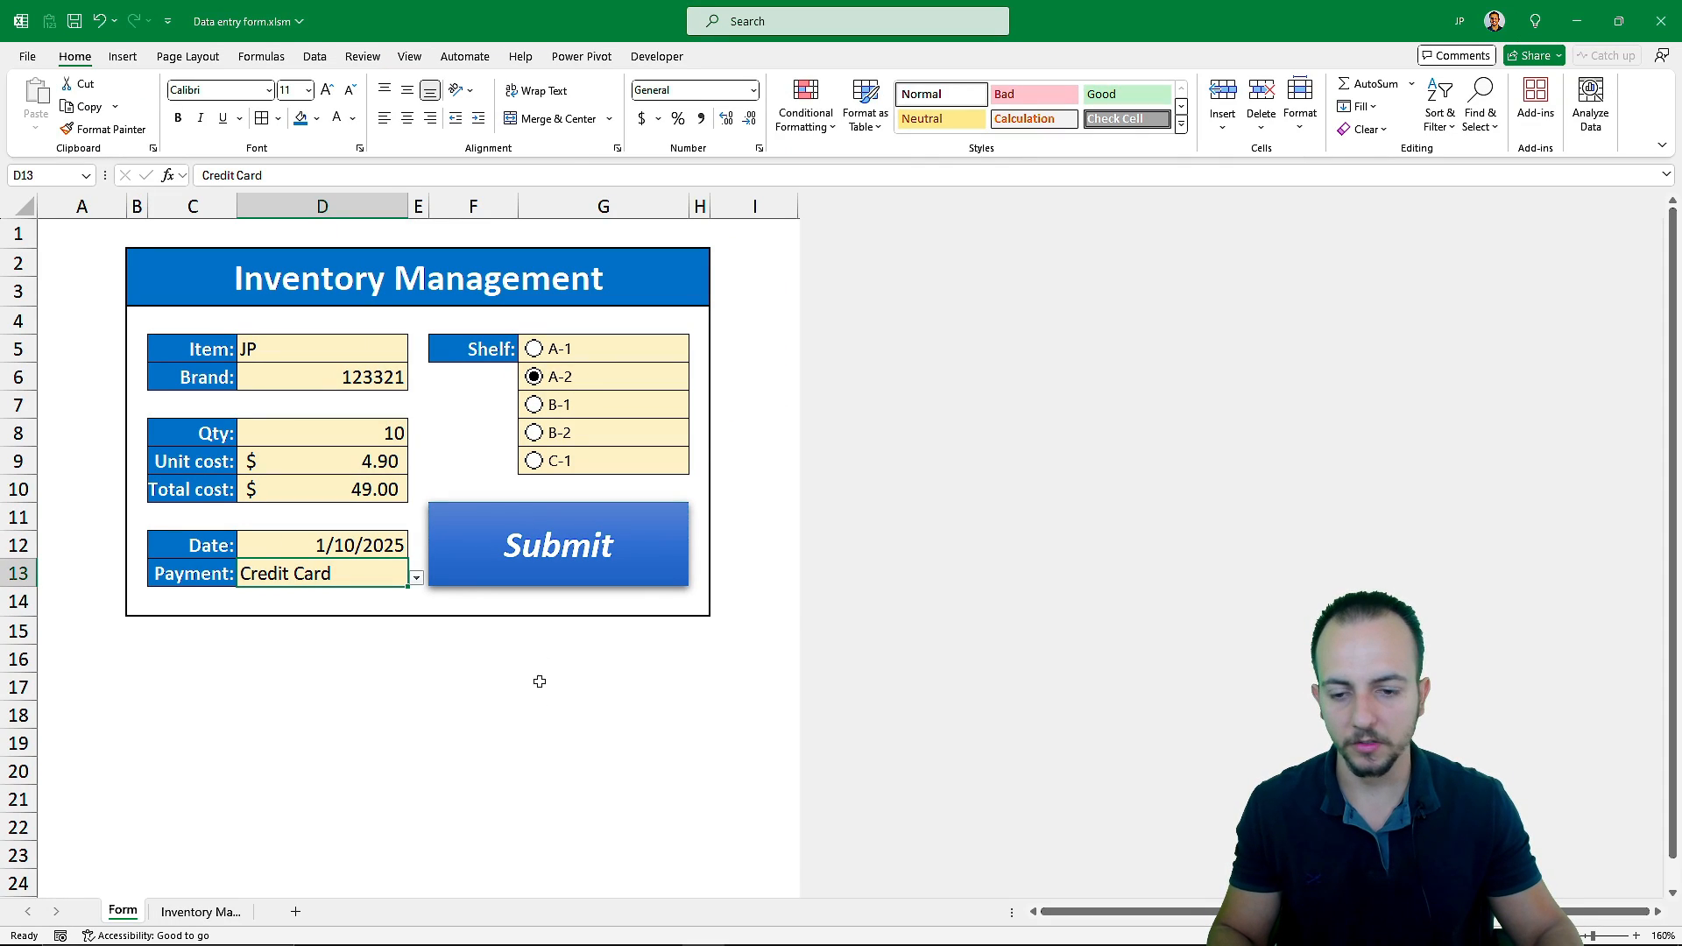
# Submit the form entry
pyautogui.click(533, 579)
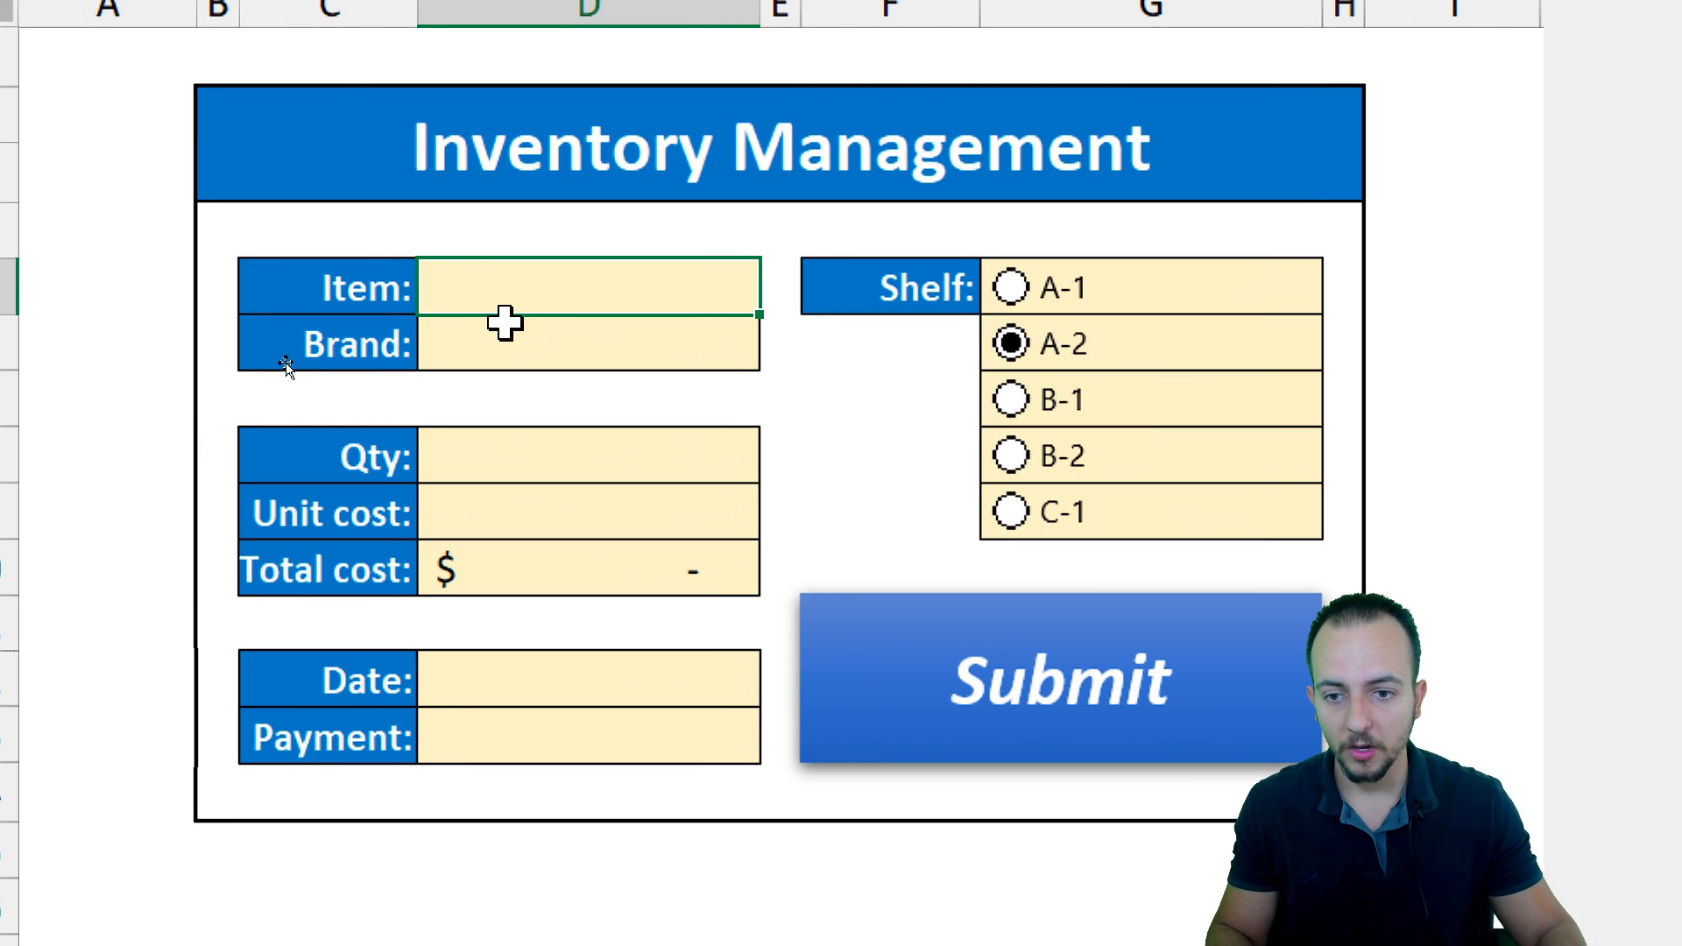
pyautogui.moveTo(309, 355); pyautogui.dragTo(315, 574)
pyautogui.click(497, 302)
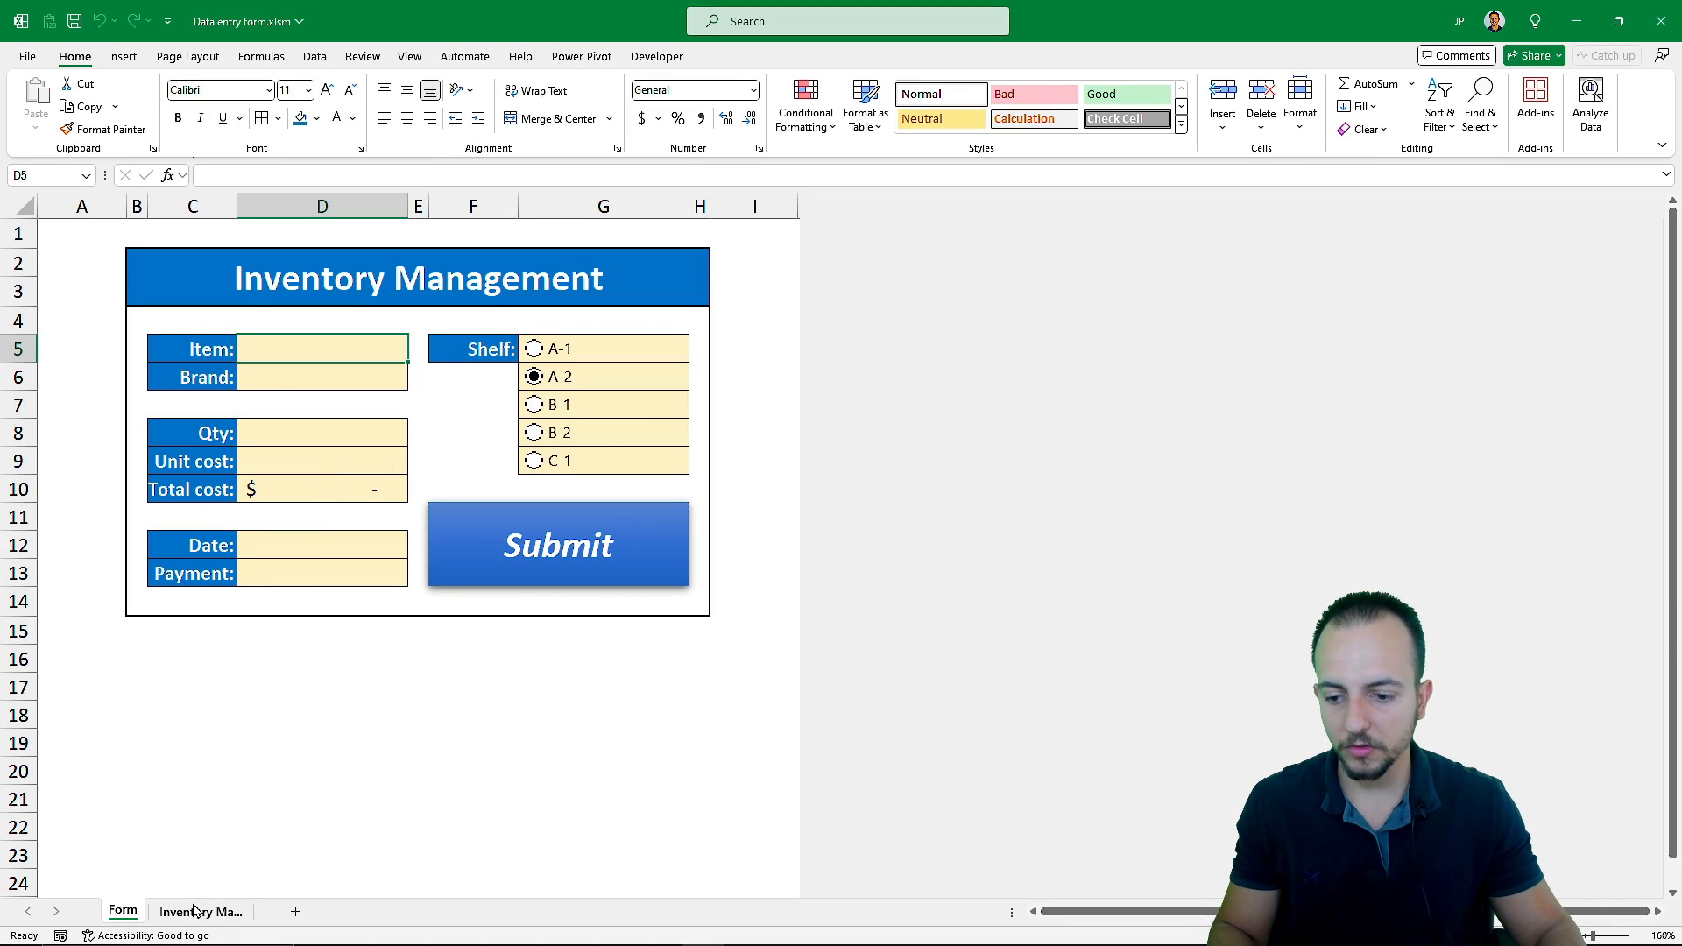
# Check the newly added record in the inventory table, then return to the form sheet
pyautogui.click(194, 911)
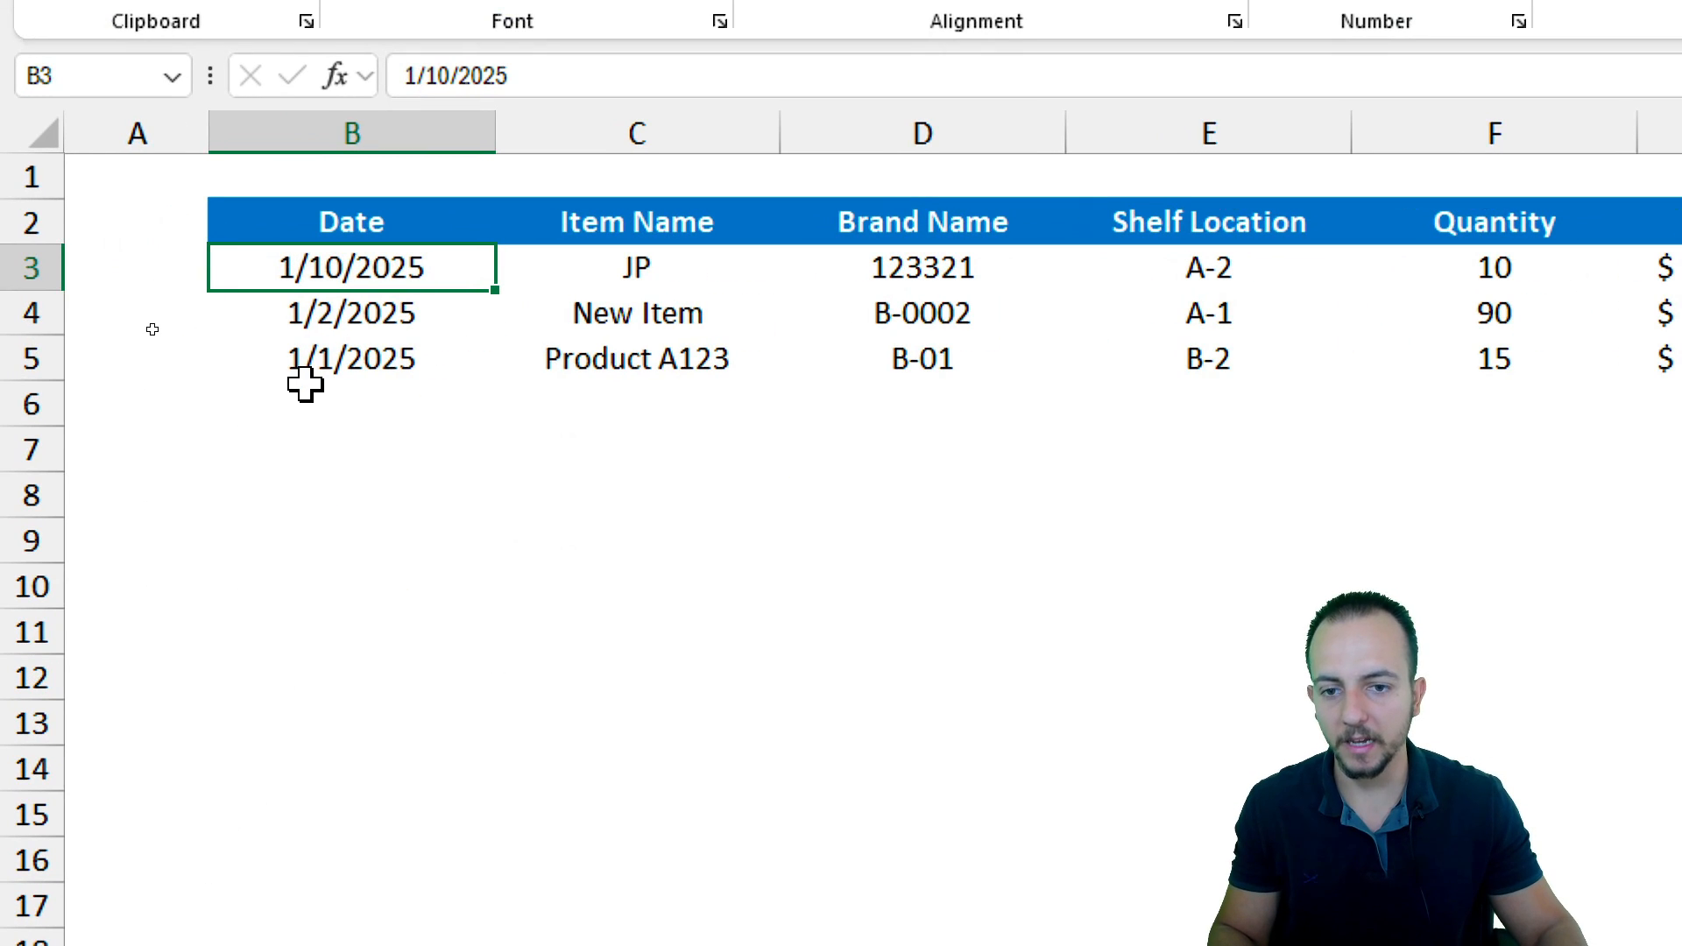
pyautogui.click(24, 275)
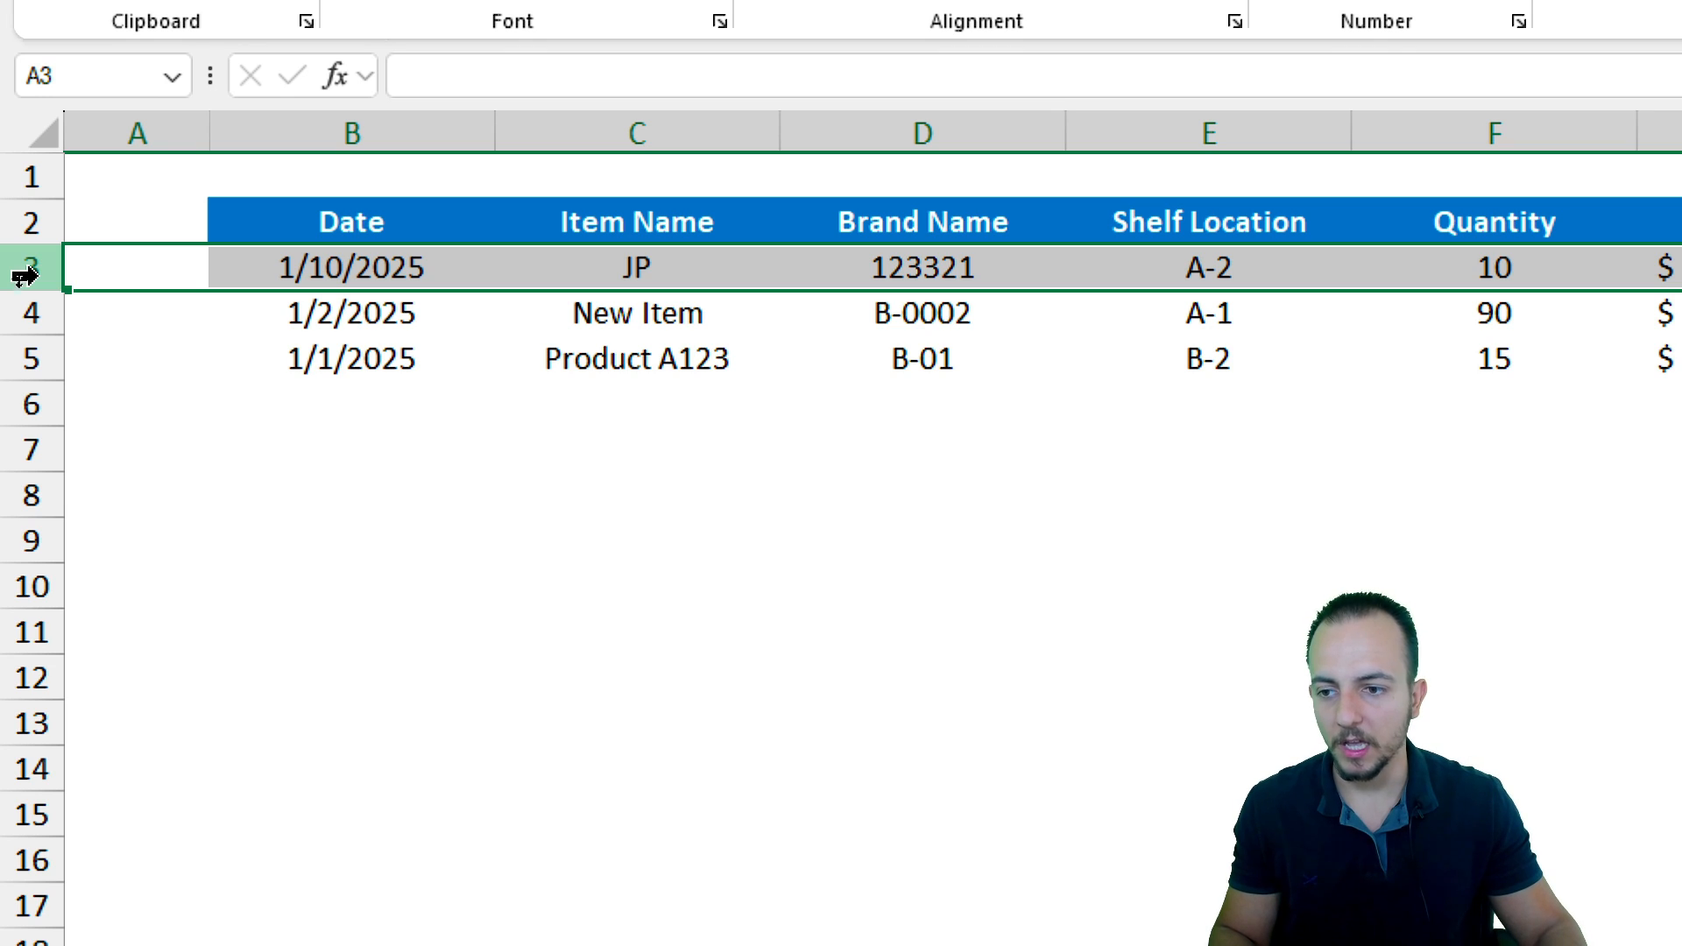
pyautogui.moveTo(35, 306); pyautogui.dragTo(30, 356)
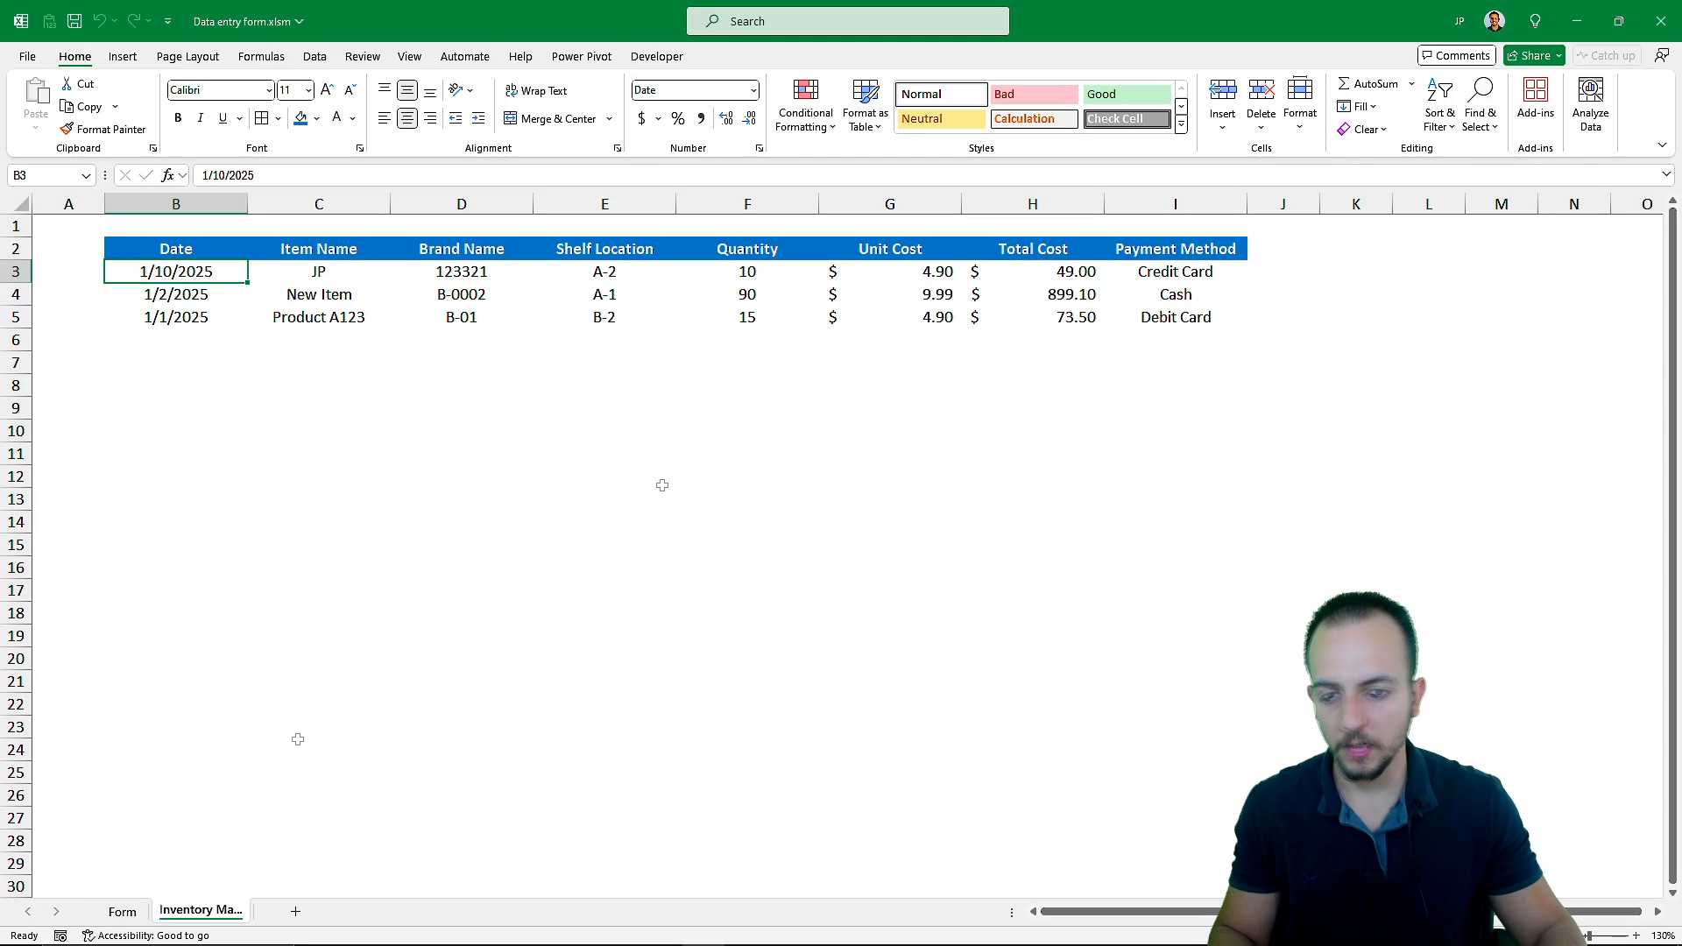
pyautogui.click(122, 913)
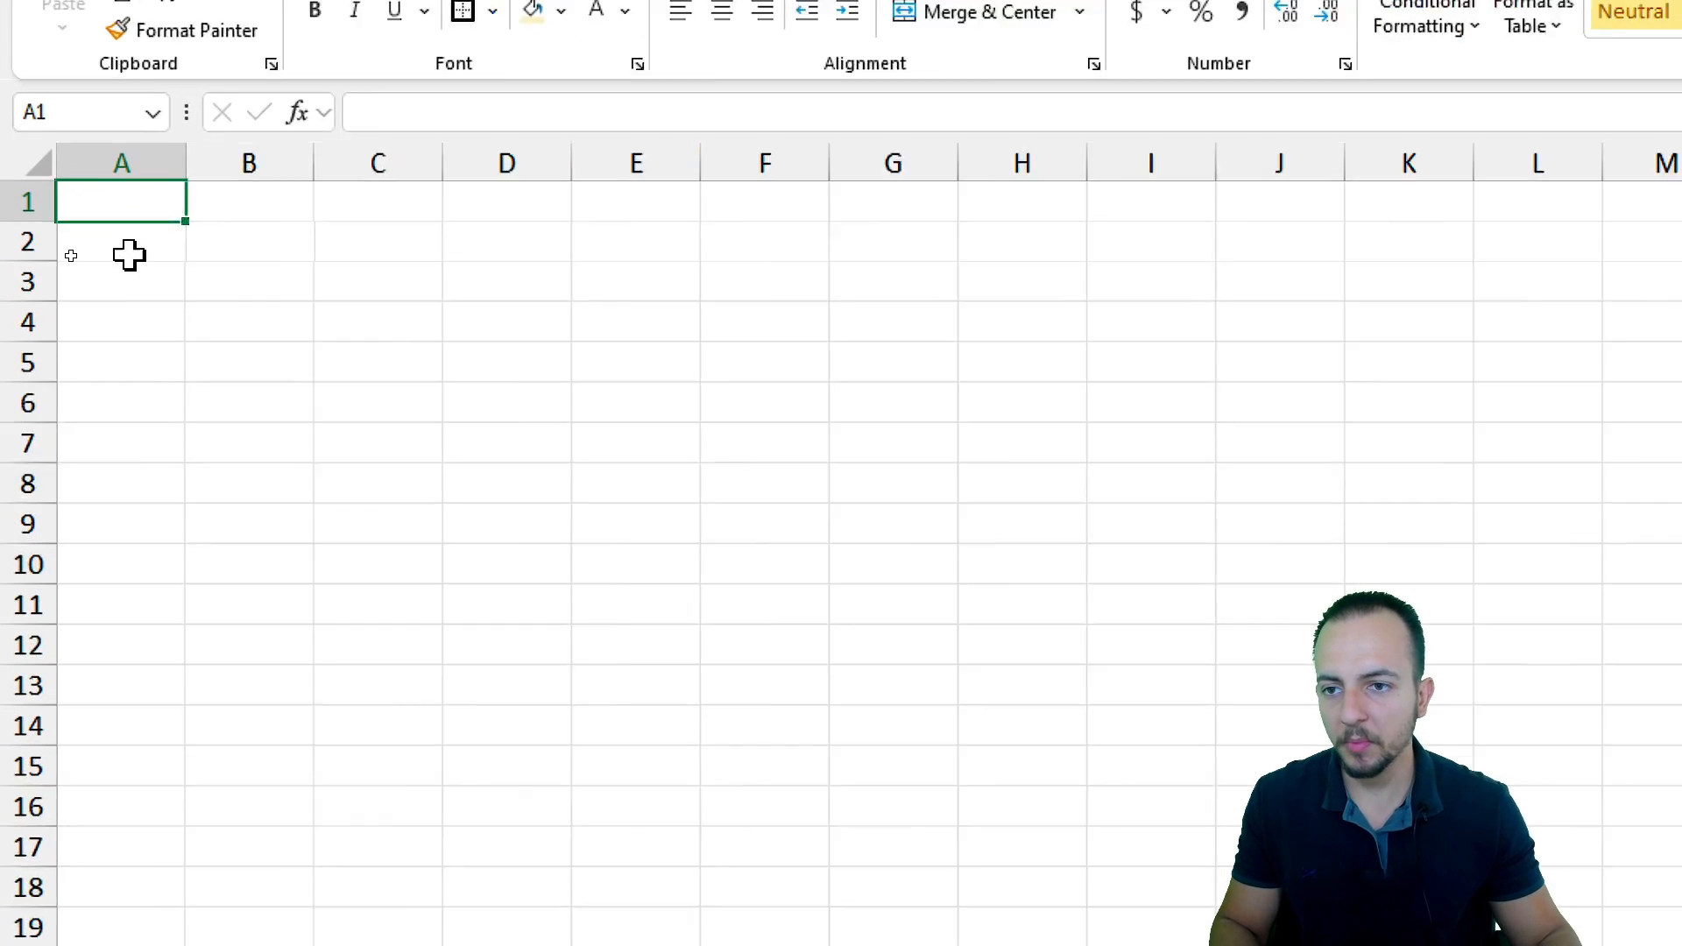
# Type the title Inventory Management in cell B2 of a new blank workbook
pyautogui.moveTo(128, 247); pyautogui.dragTo(450, 495)
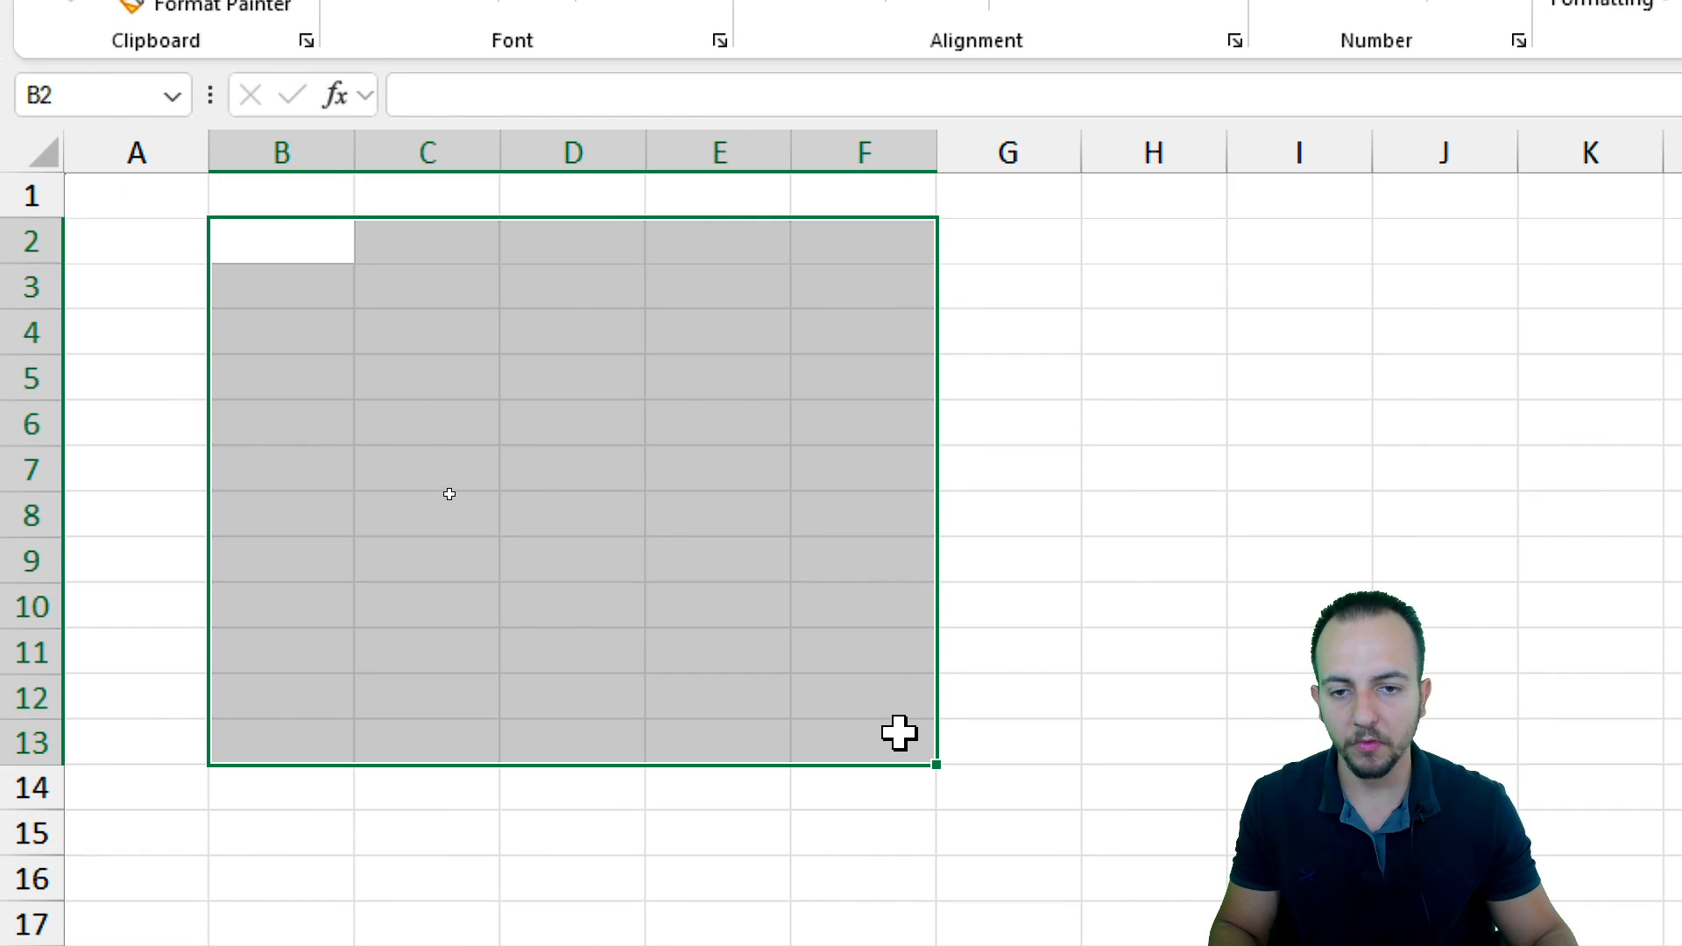
pyautogui.click(278, 244)
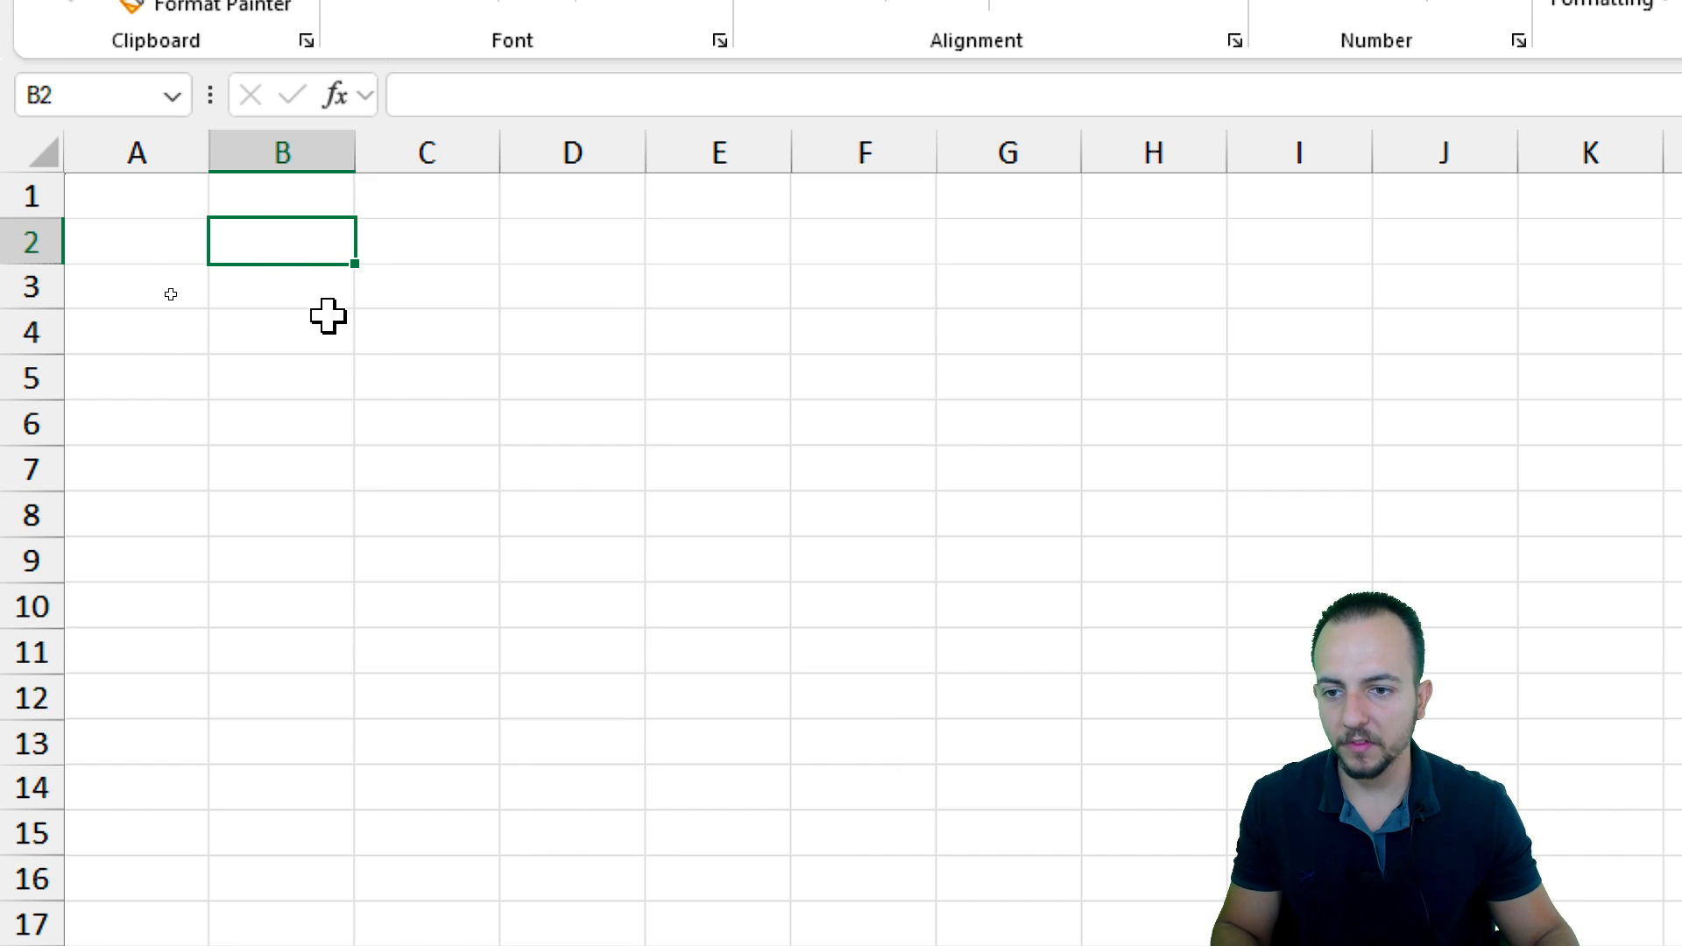
pyautogui.write('Inve')
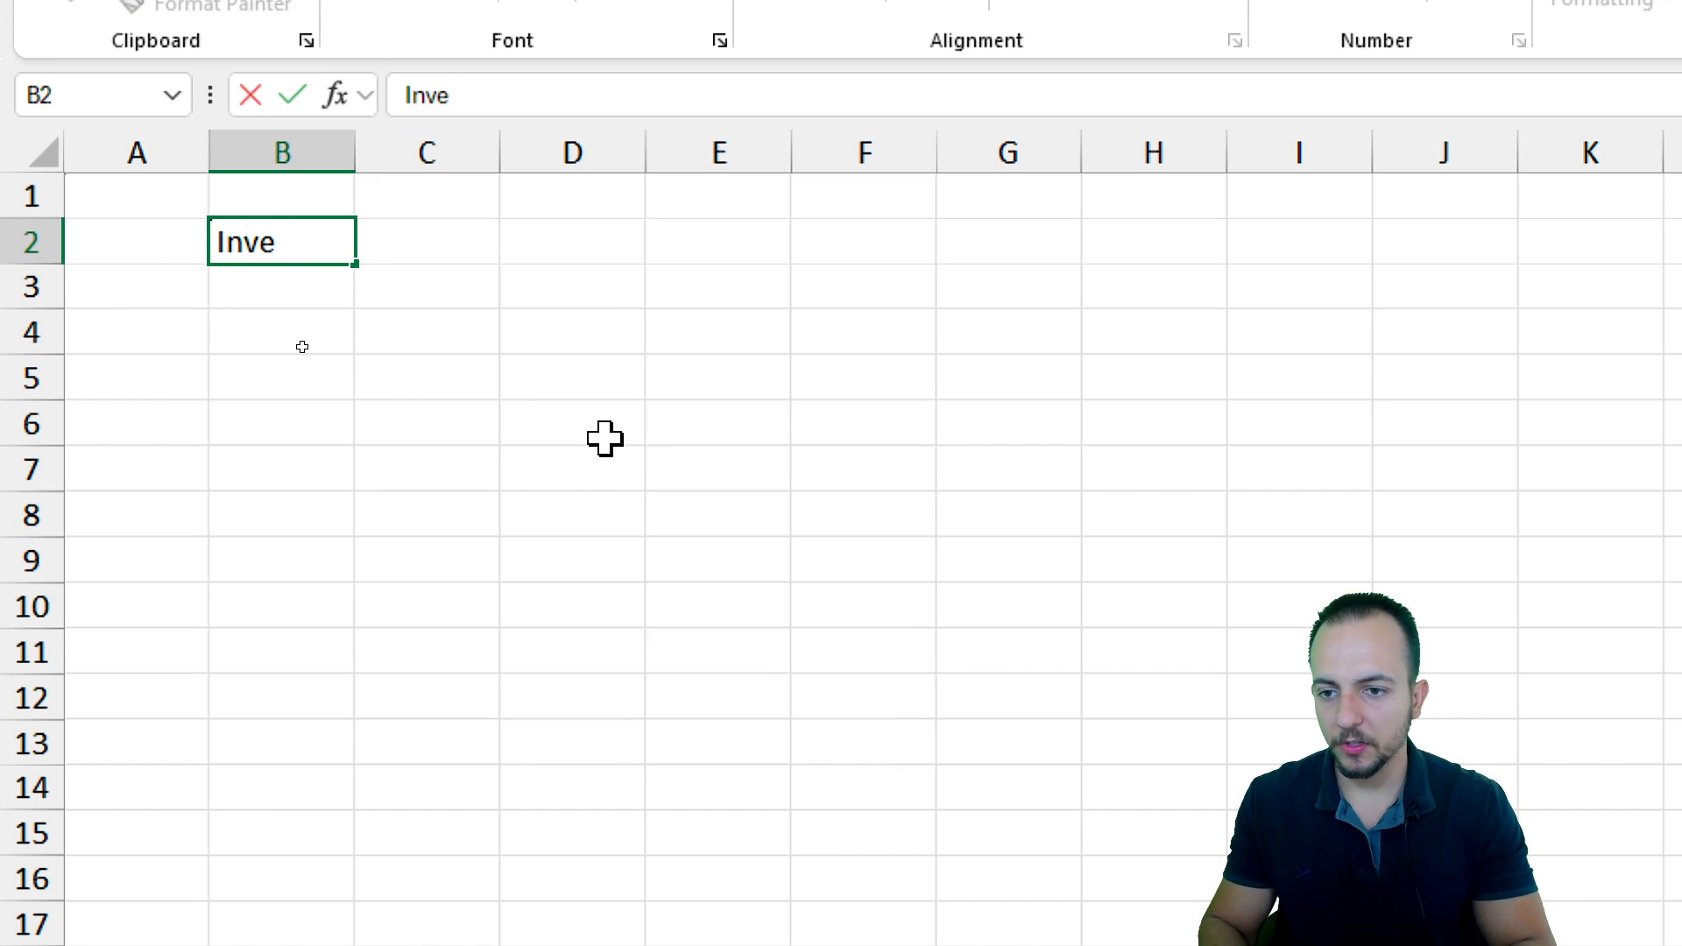
pyautogui.write('ntory Ma')
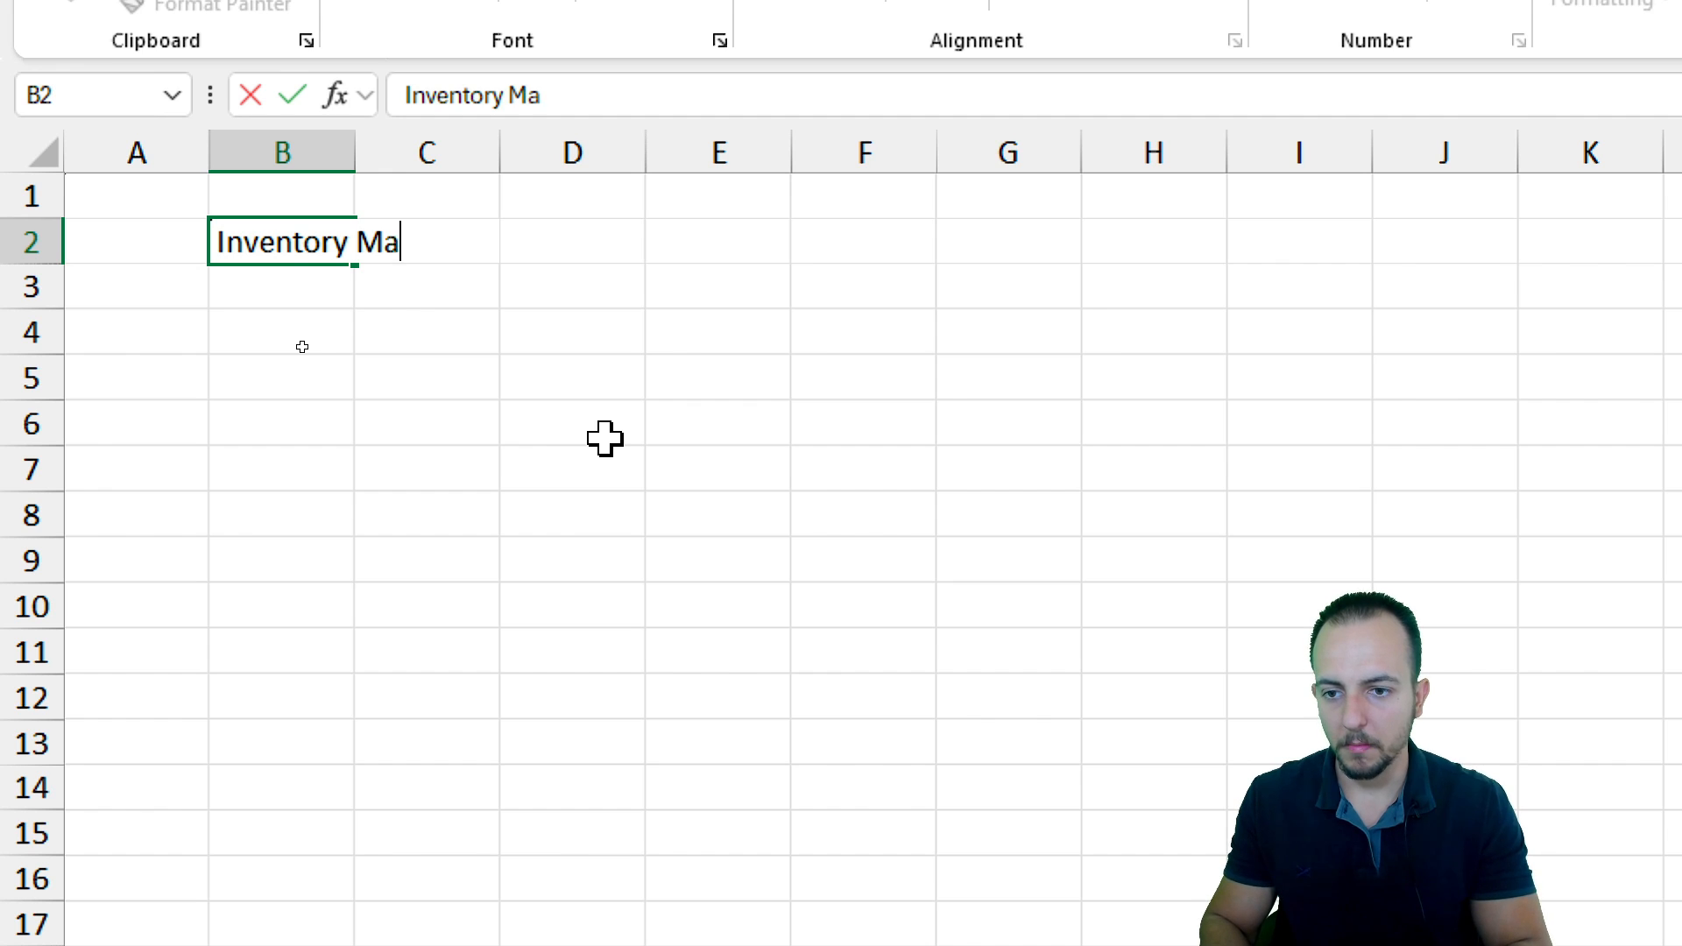
pyautogui.write('nagement')
pyautogui.click(302, 347)
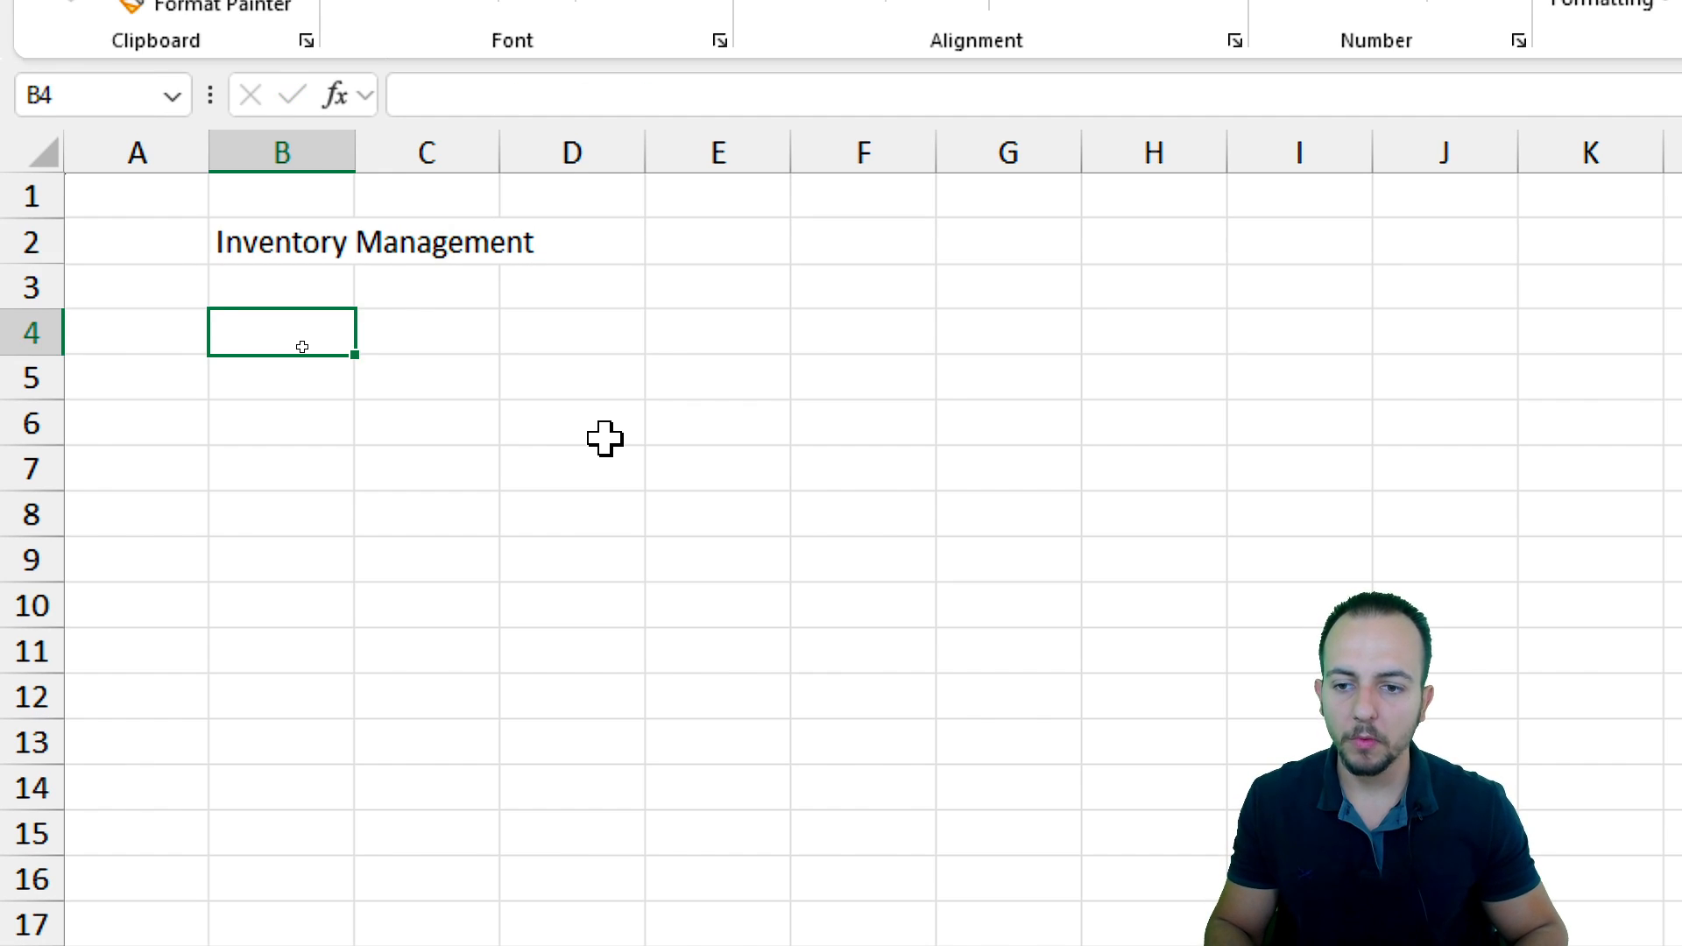
# Enter the labels Item:, Brand: and Qty: down column C from C5, leaving row 7 blank
pyautogui.press('Right')
pyautogui.press('Down')
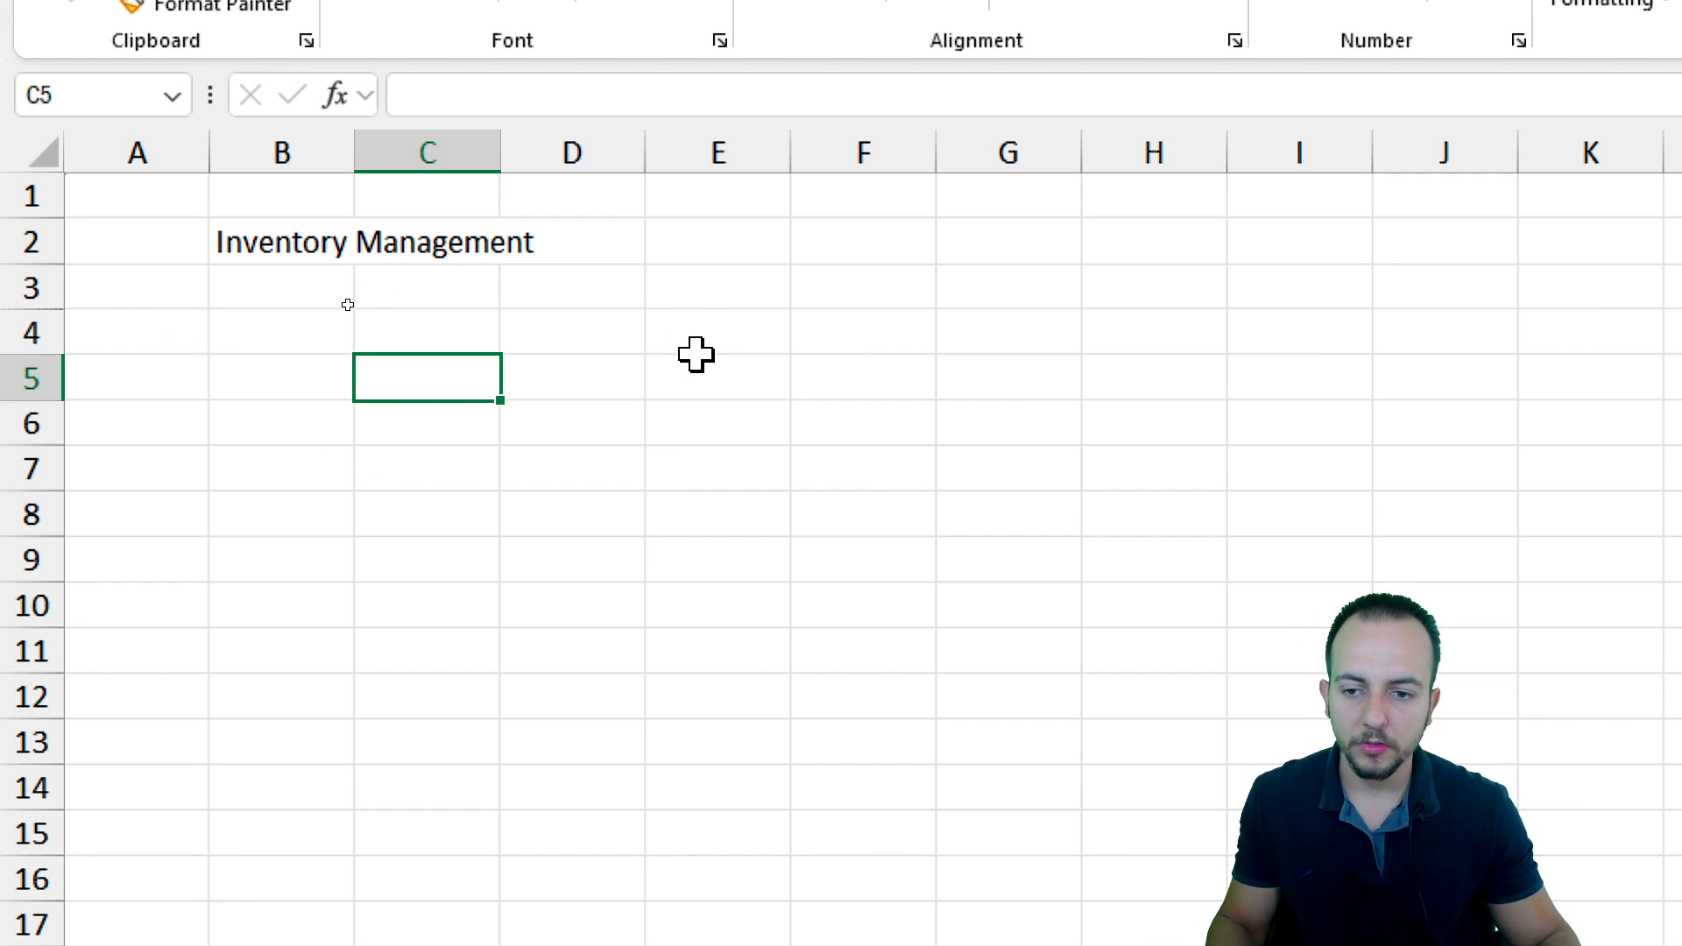
pyautogui.write('Item:')
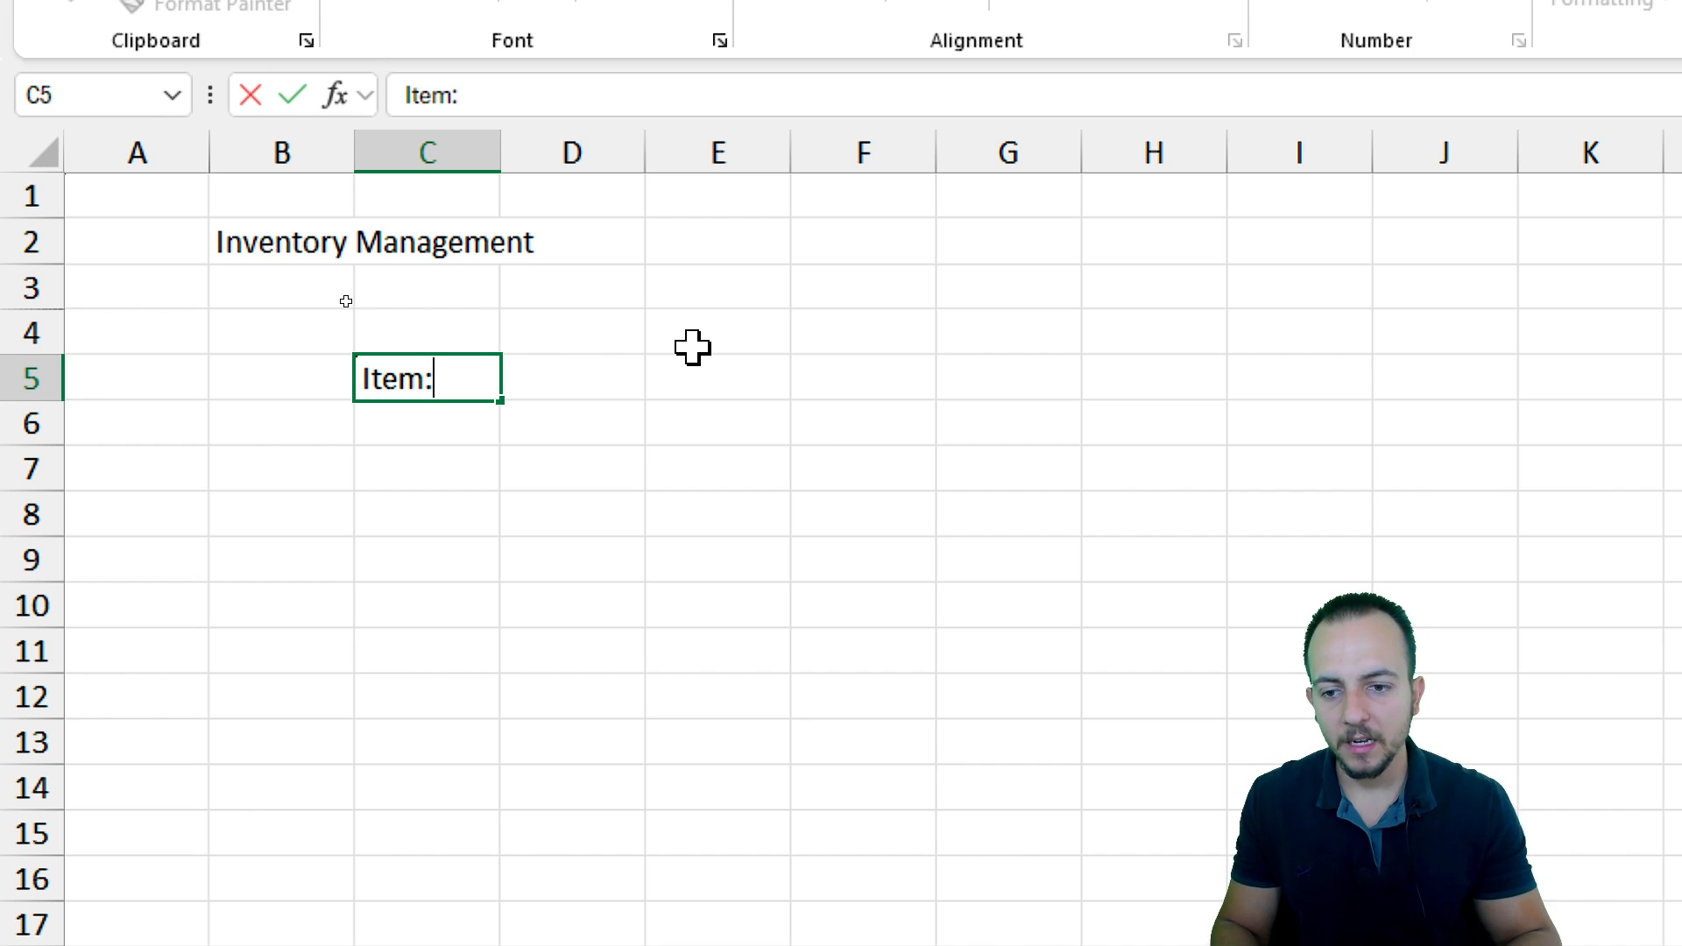
pyautogui.press('Return')
pyautogui.write('Brand:')
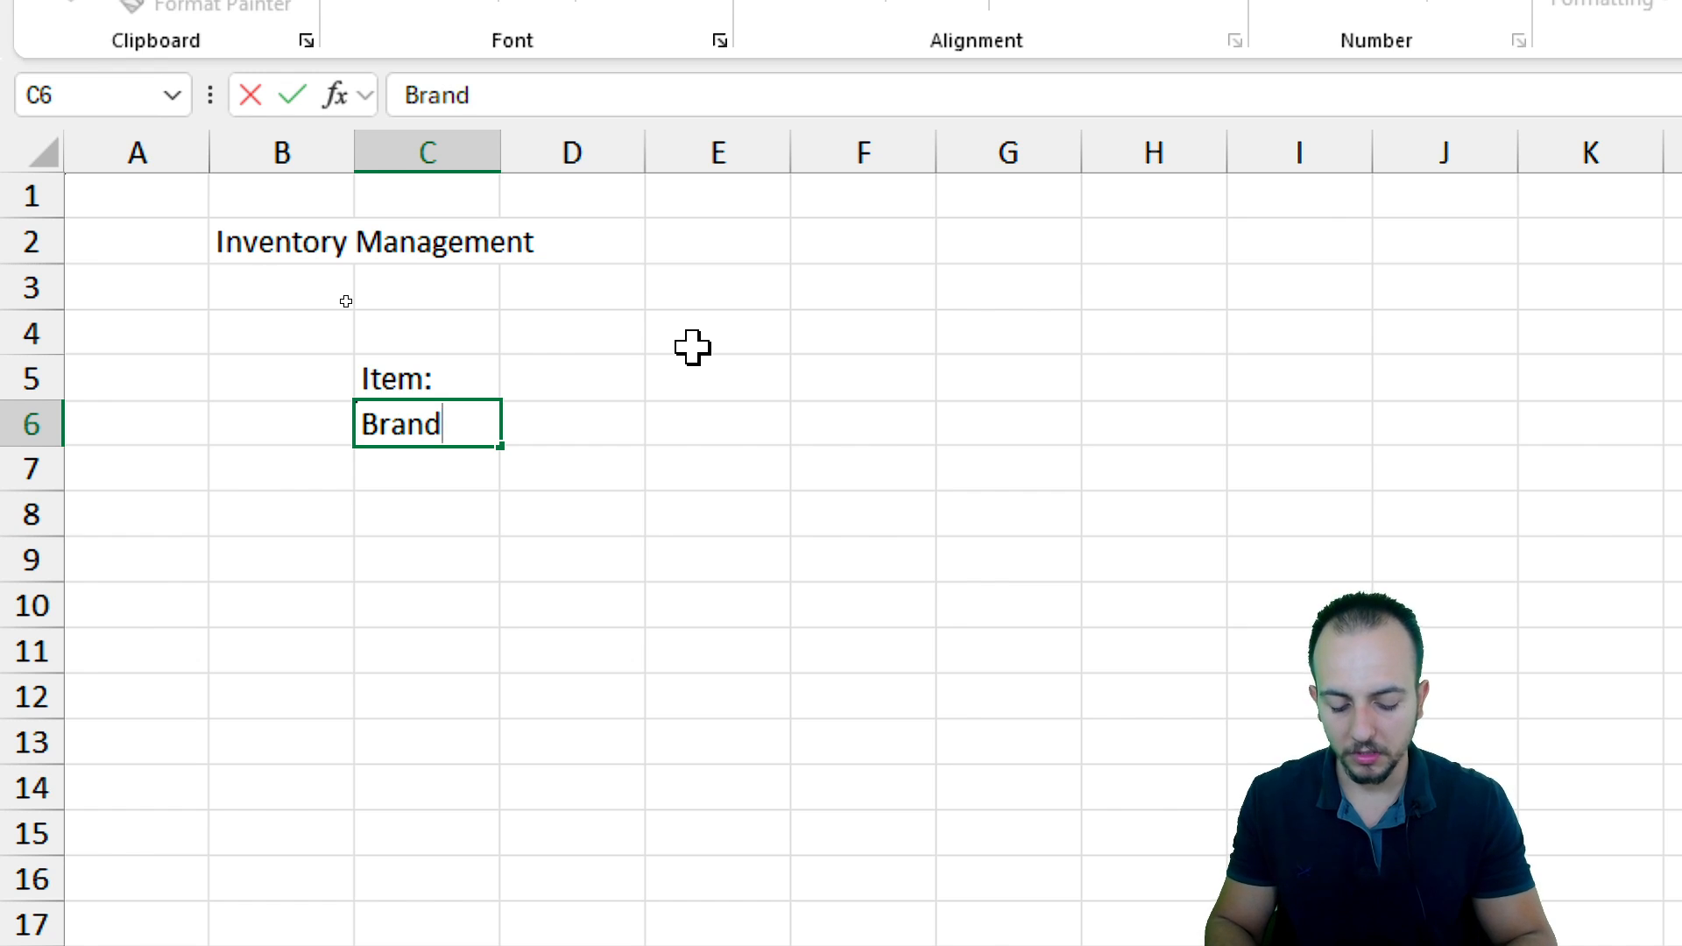
pyautogui.press('Return')
pyautogui.press('Return')
pyautogui.write('Q')
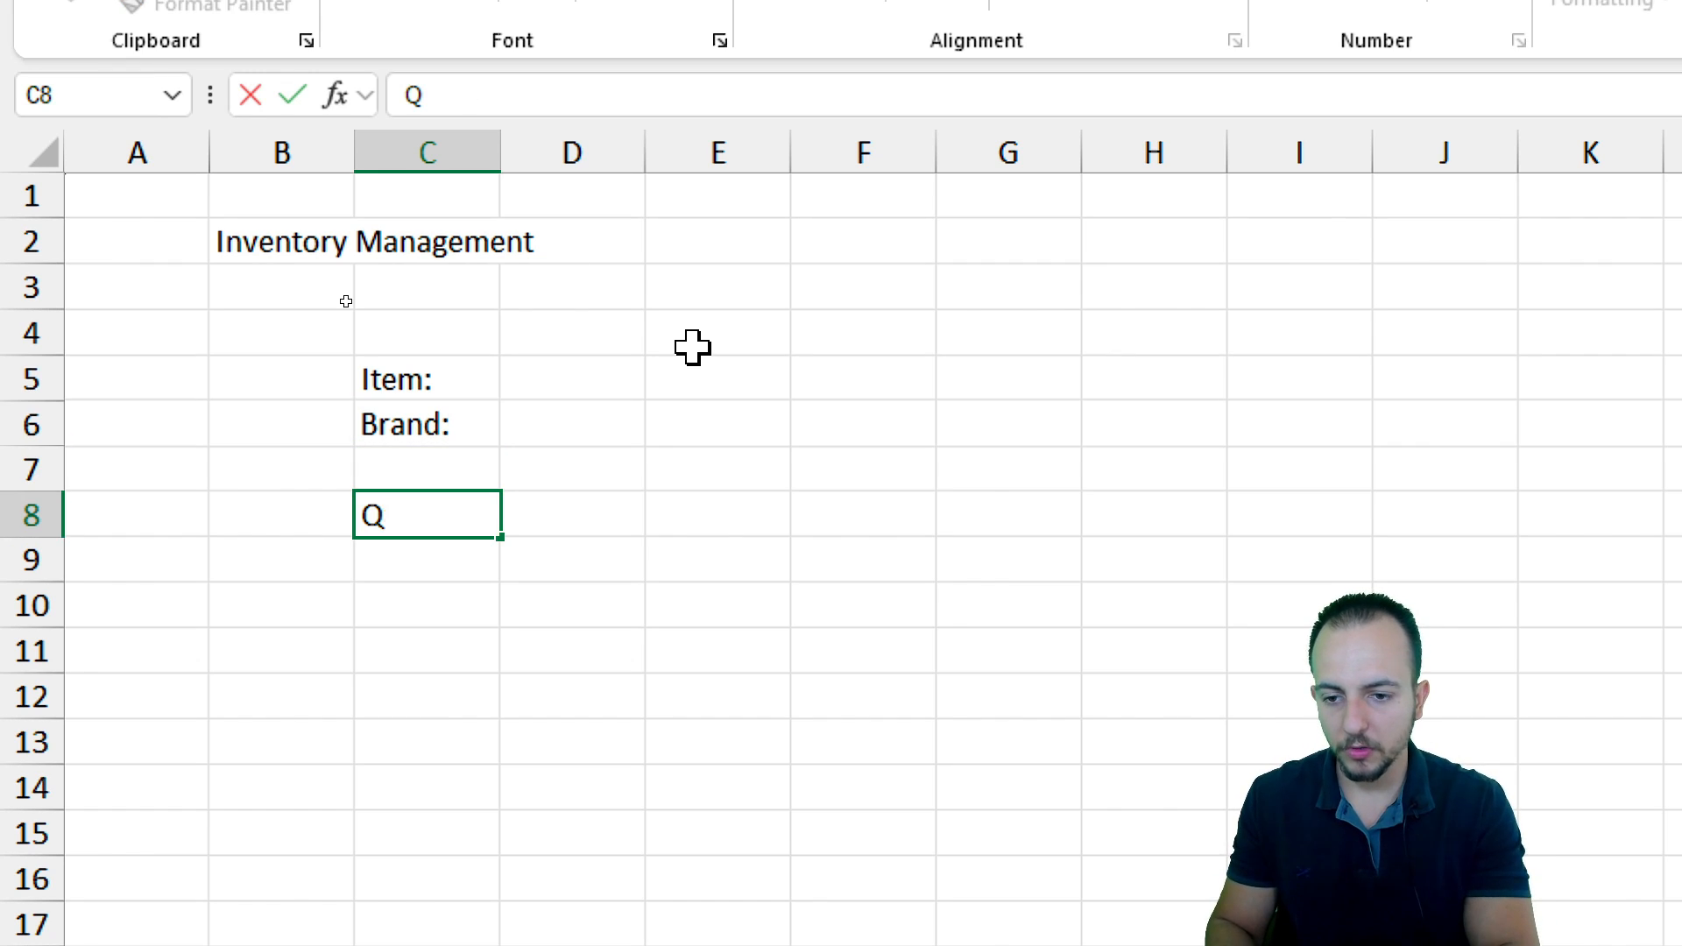
pyautogui.write('ty:')
# Add the labels Unit cost: and Total cost: below Qty: in column C
pyautogui.press('Return')
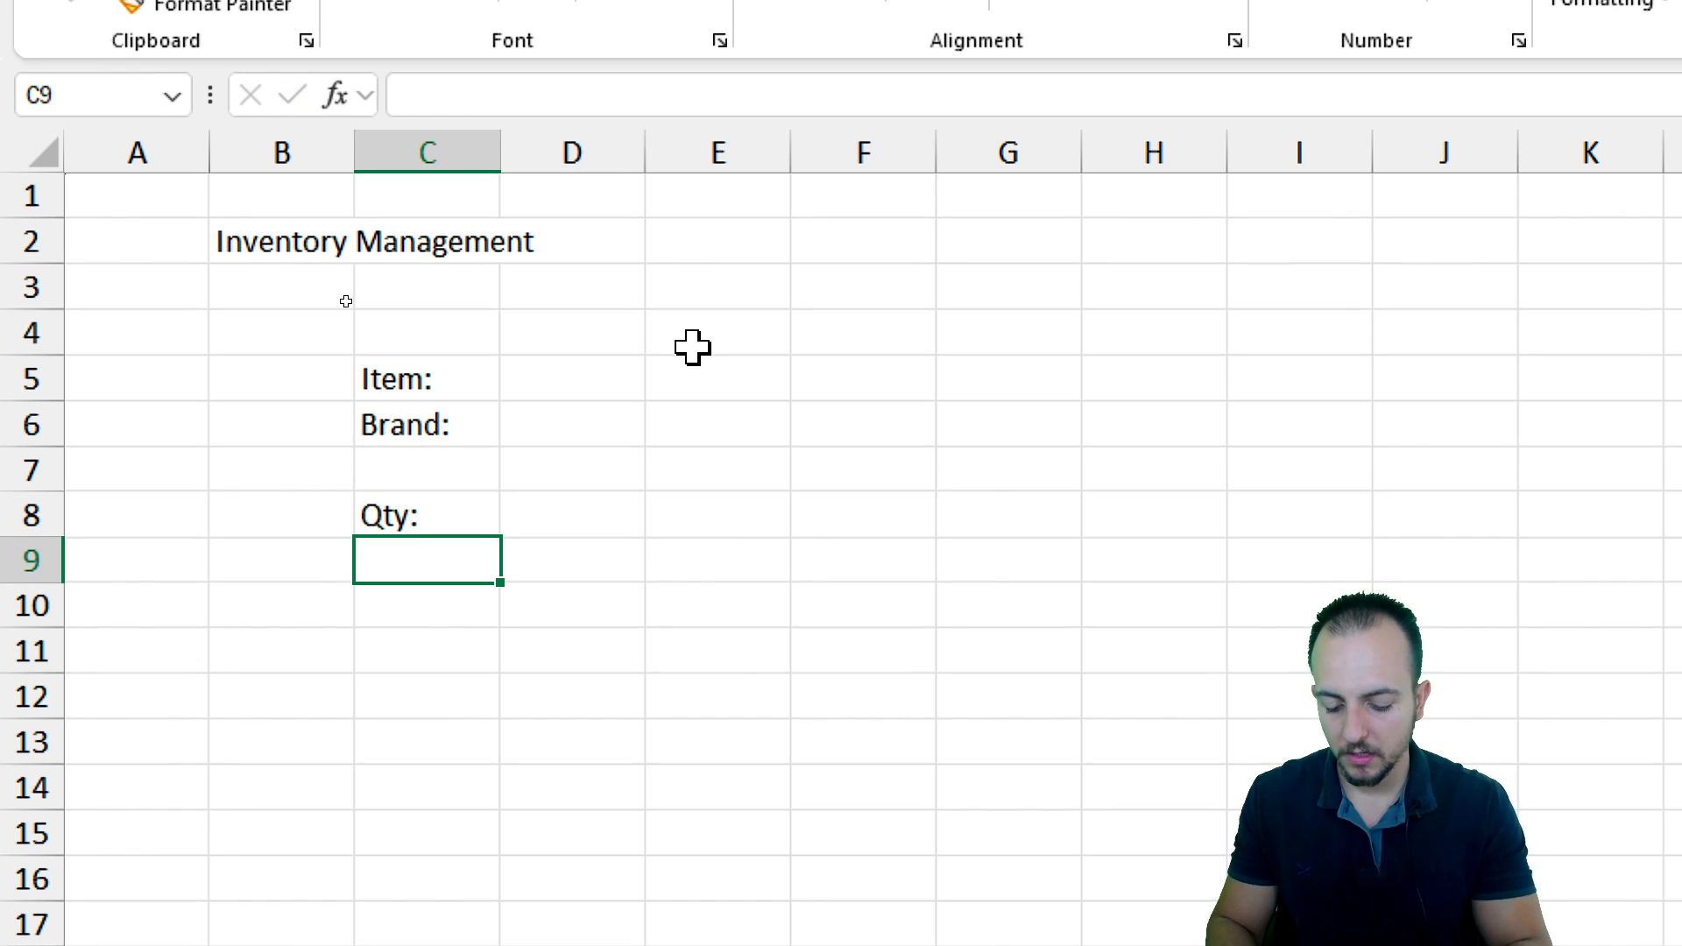
pyautogui.write('Unit cost:')
pyautogui.press('Return')
pyautogui.write('Total Cost')
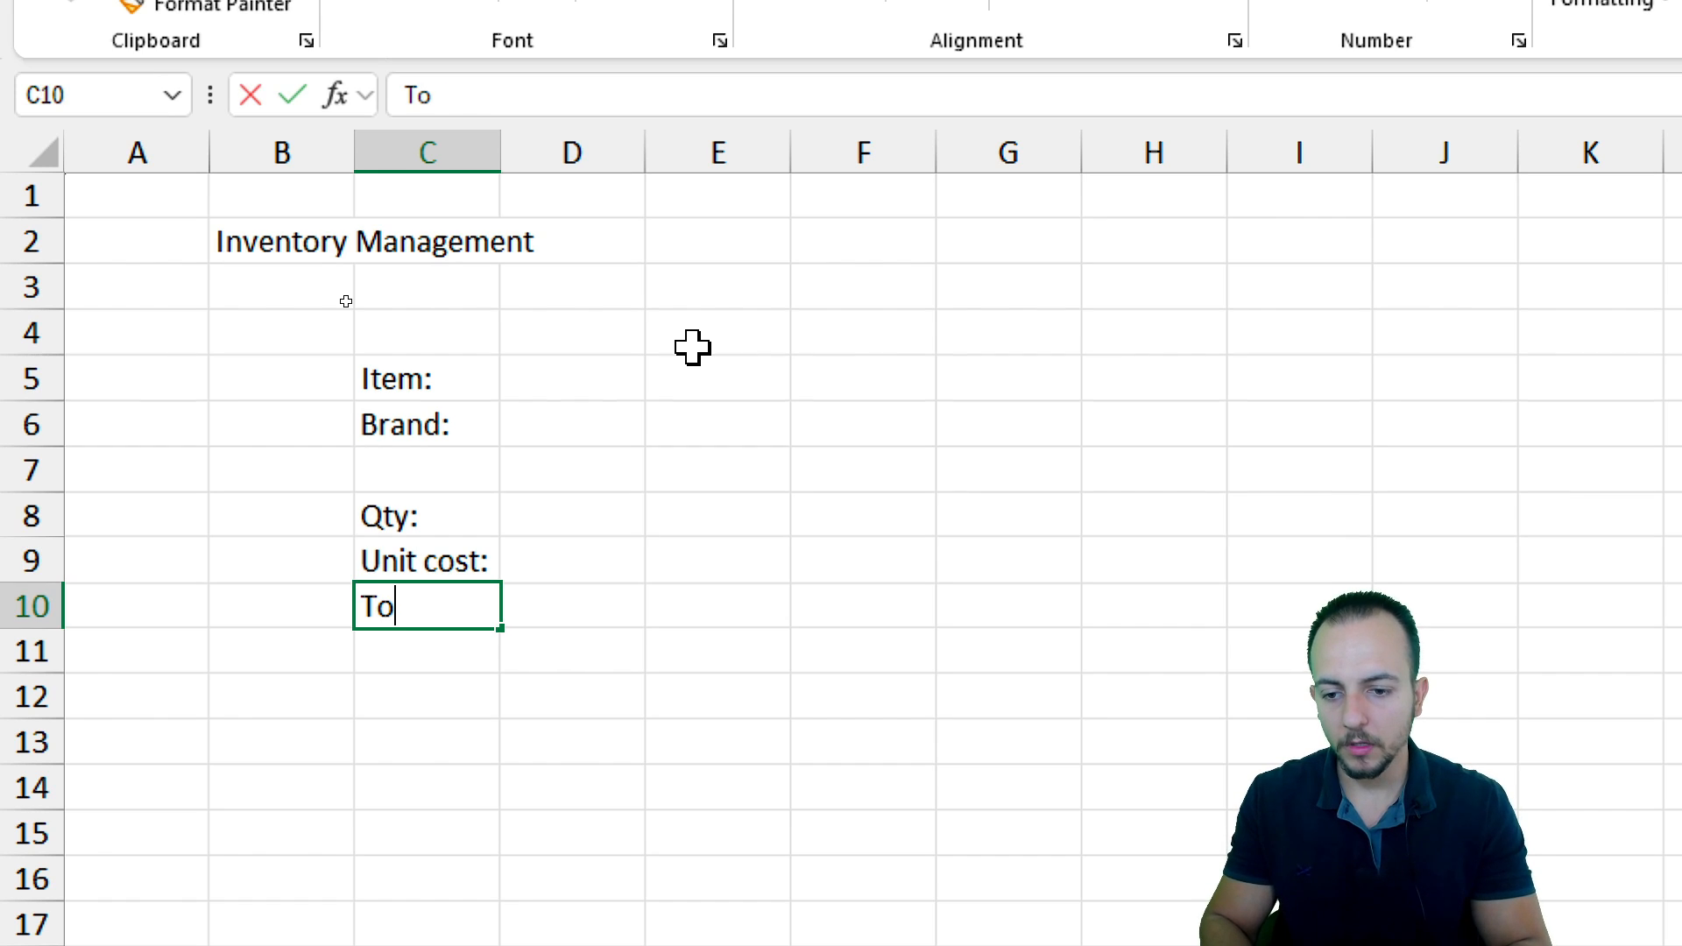
pyautogui.press('BackSpace')
pyautogui.press('BackSpace')
pyautogui.press('BackSpace')
pyautogui.press('BackSpace')
pyautogui.write('cos')
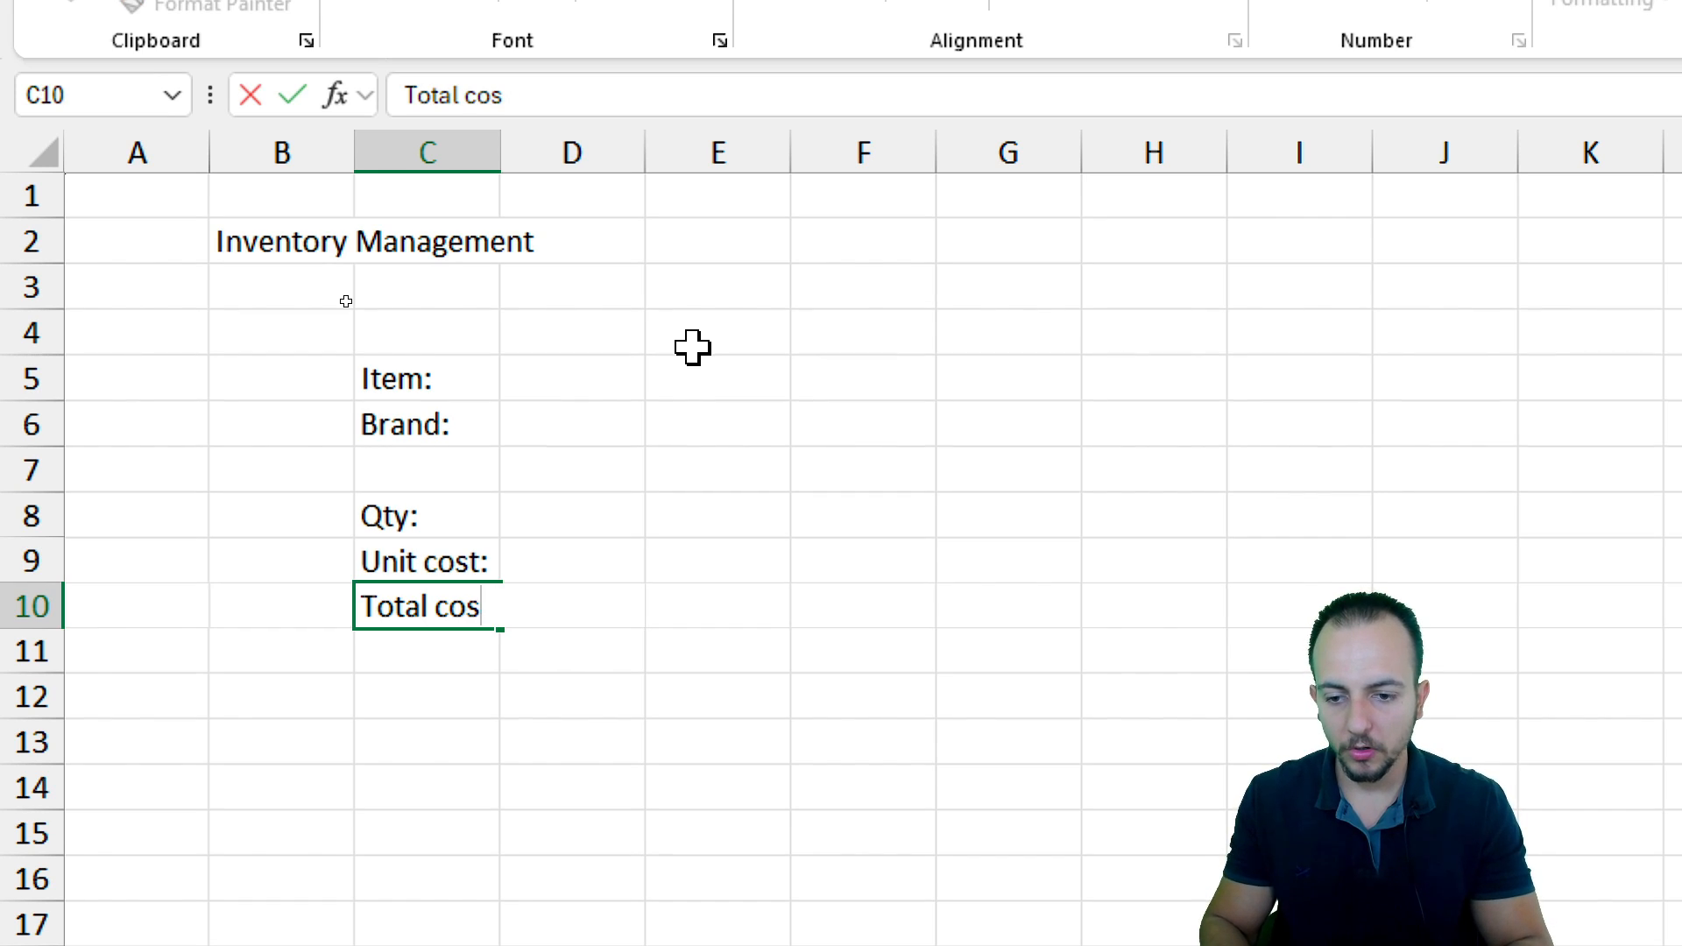
pyautogui.write('t:')
pyautogui.press('Return')
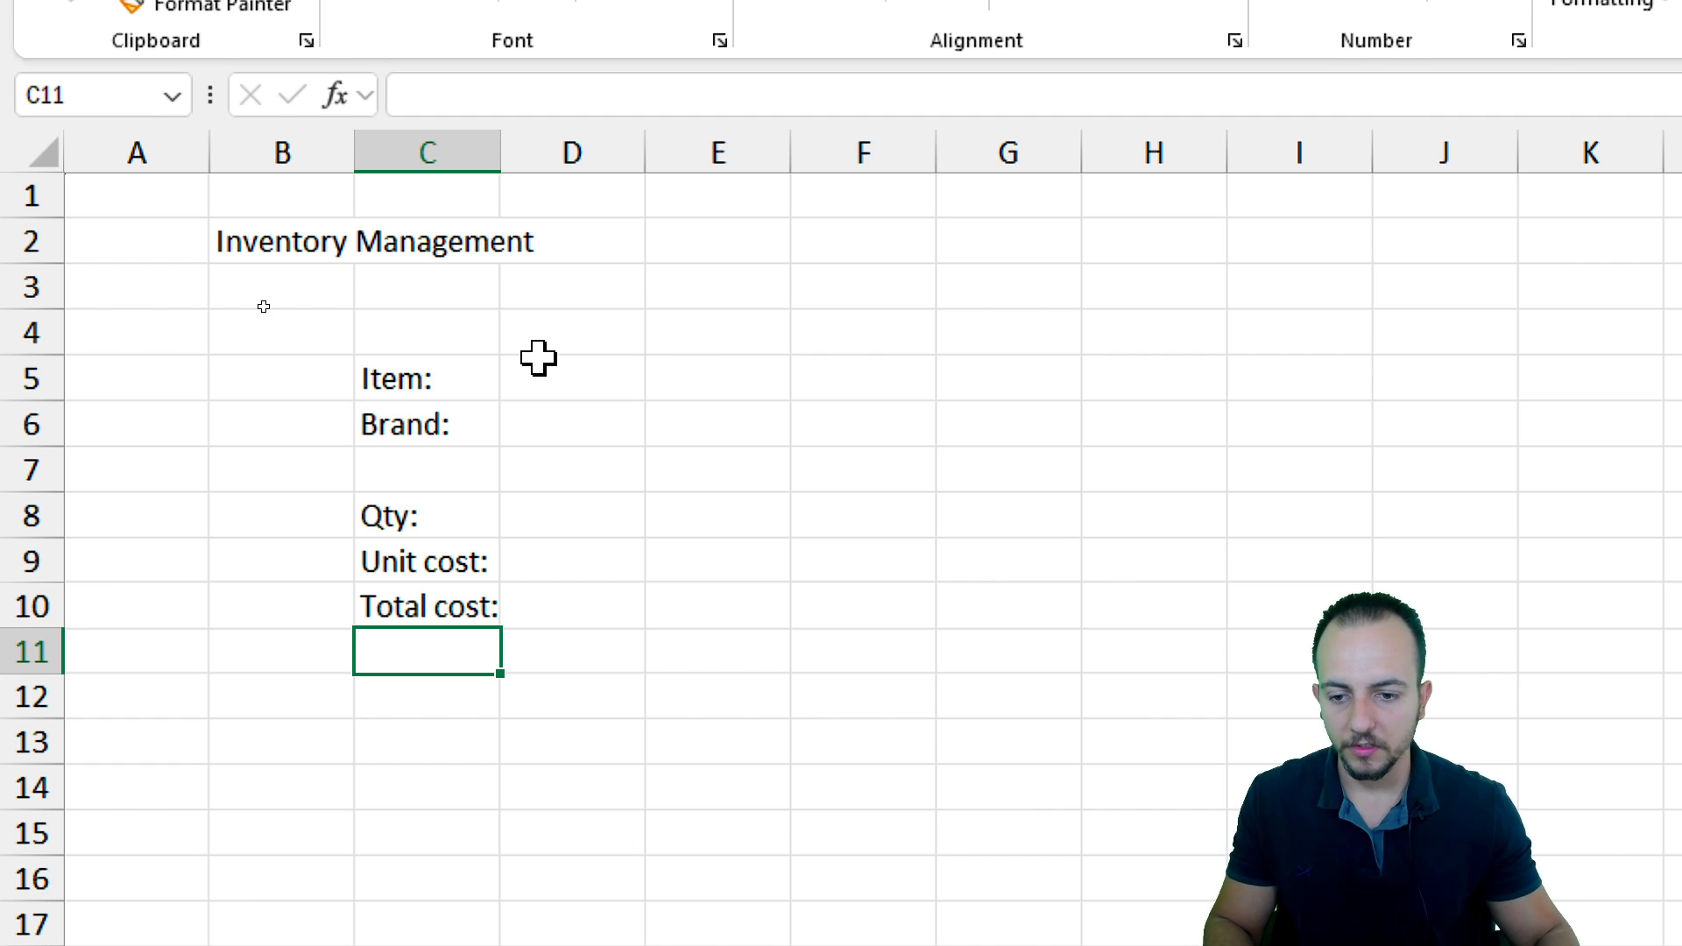
# Enter the formula =D8*D9 in D10 to calculate the total cost
pyautogui.click(574, 608)
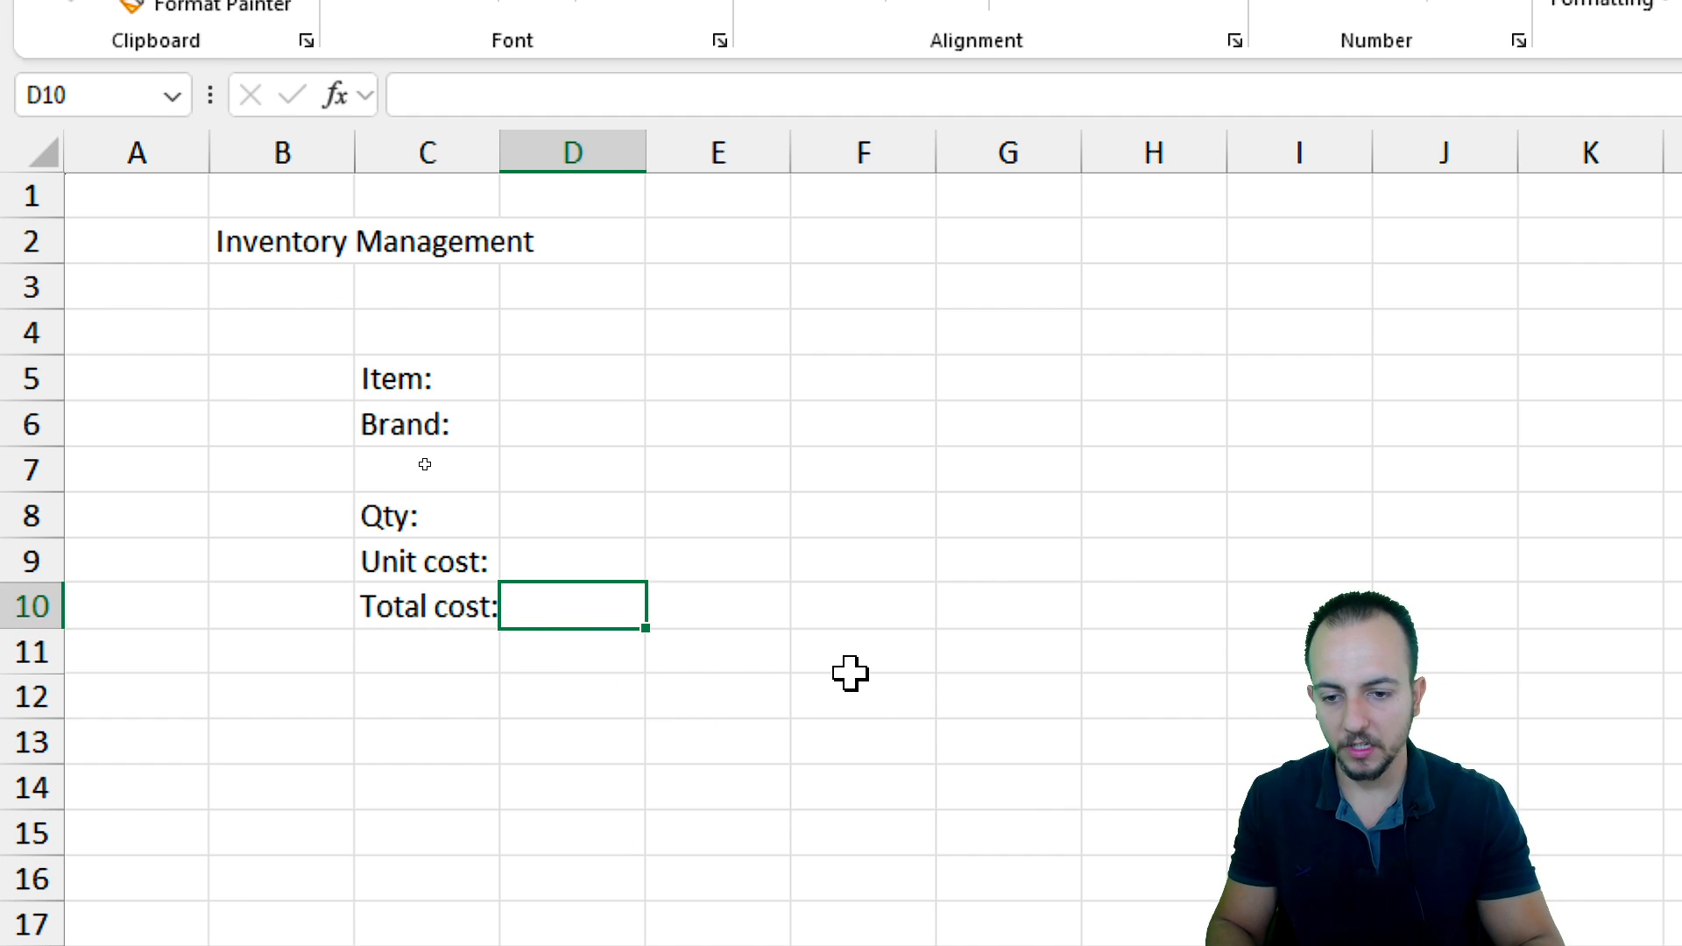
pyautogui.write('=')
pyautogui.click(606, 517)
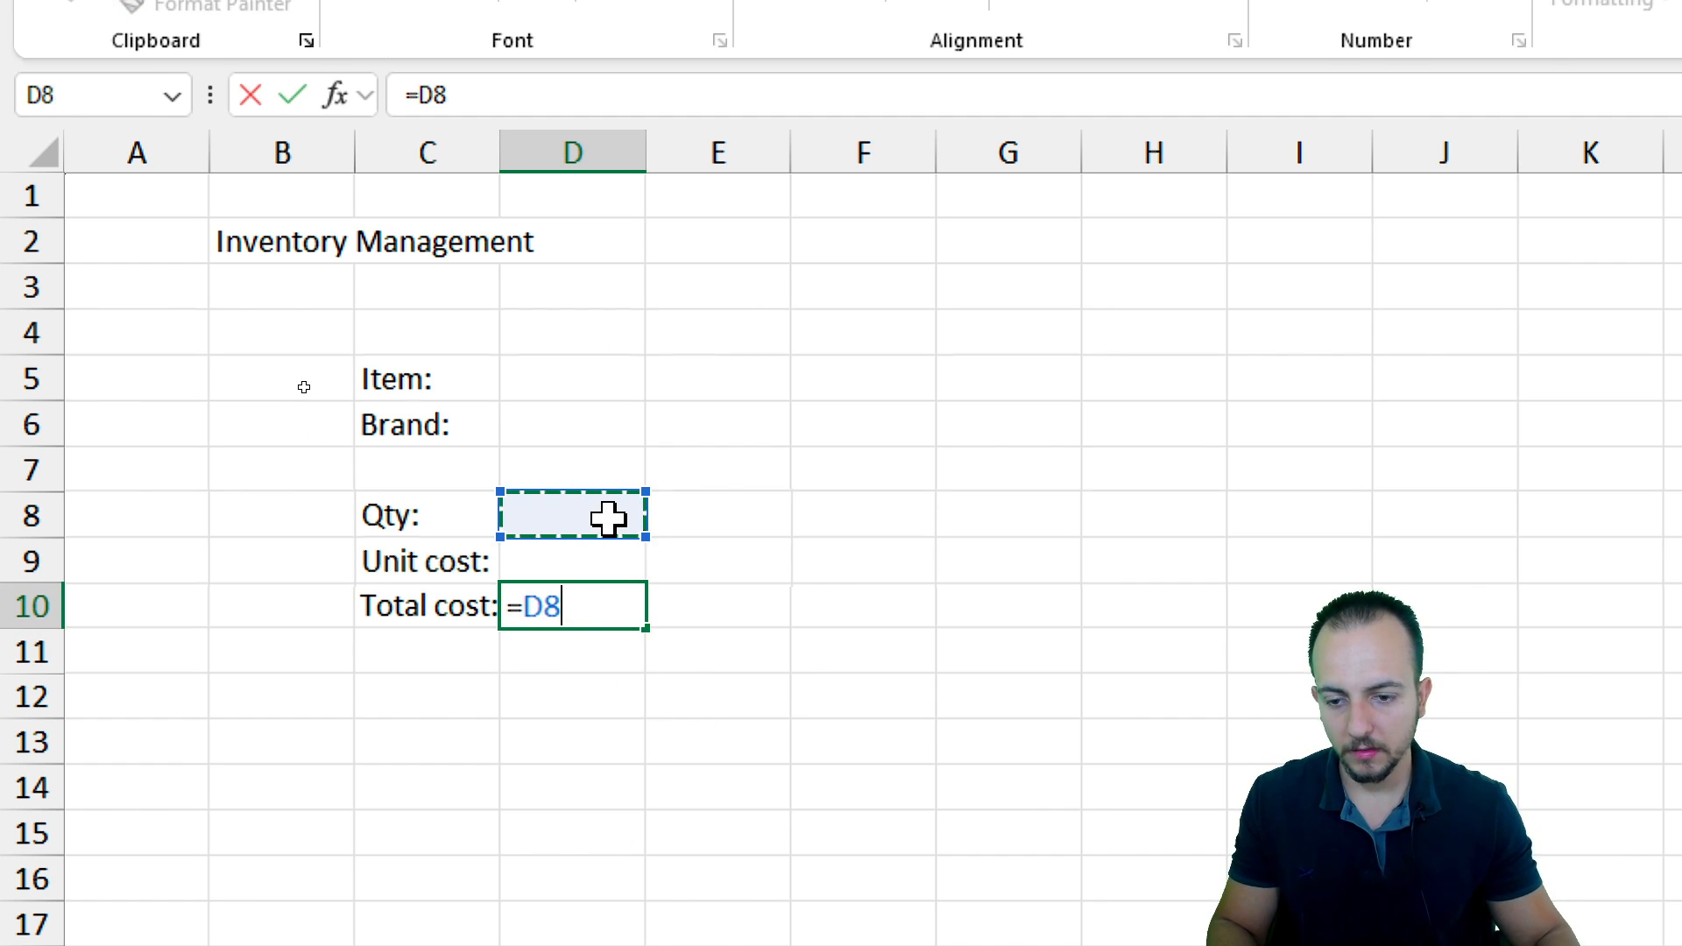
pyautogui.write('*')
pyautogui.click(555, 557)
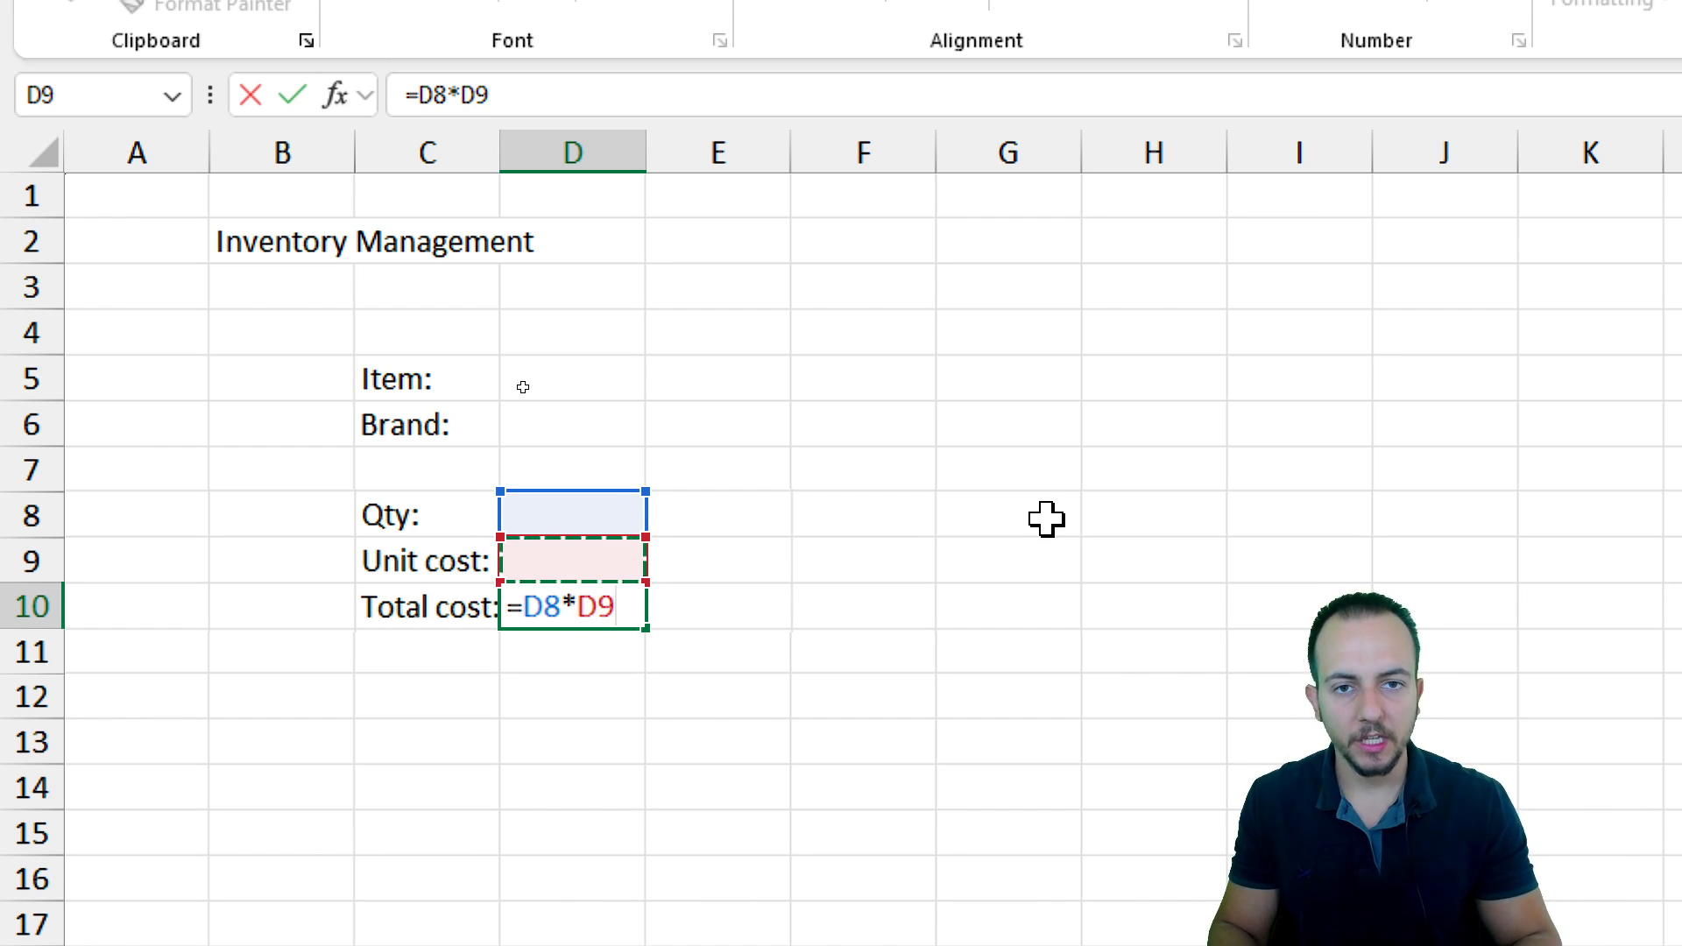
pyautogui.press('Return')
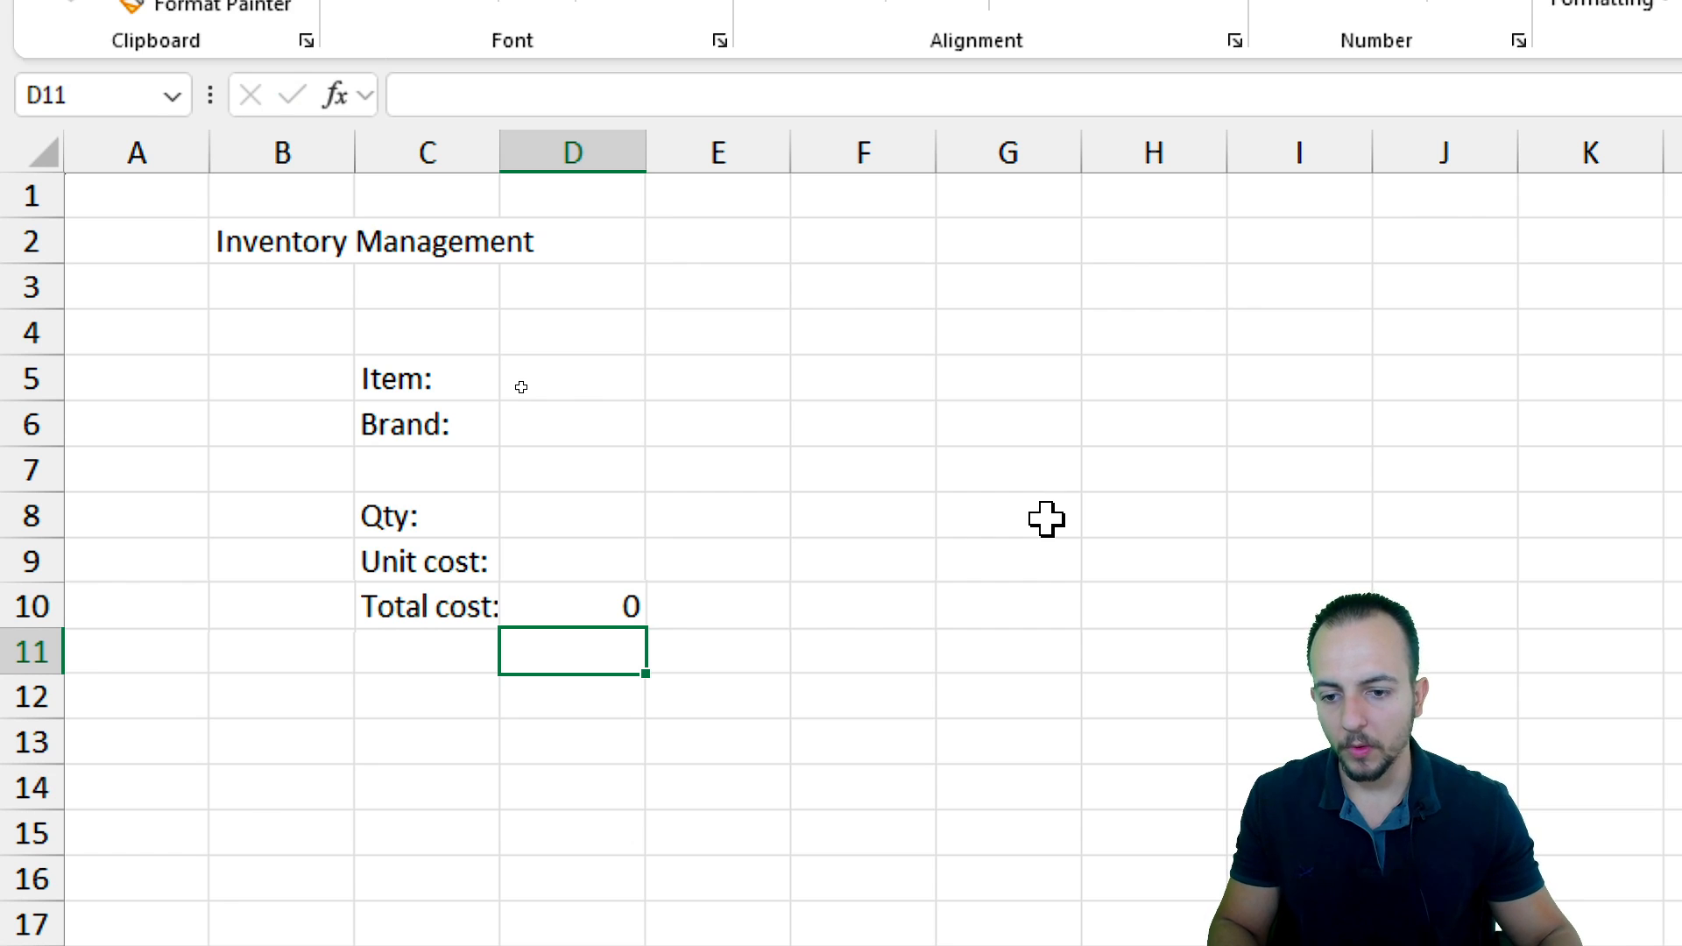
# Add the labels Date: and Payment: in C12 and C13, leaving row 11 blank
pyautogui.moveTo(424, 604); pyautogui.dragTo(590, 604)
pyautogui.click(590, 605)
pyautogui.moveTo(461, 604); pyautogui.dragTo(611, 604)
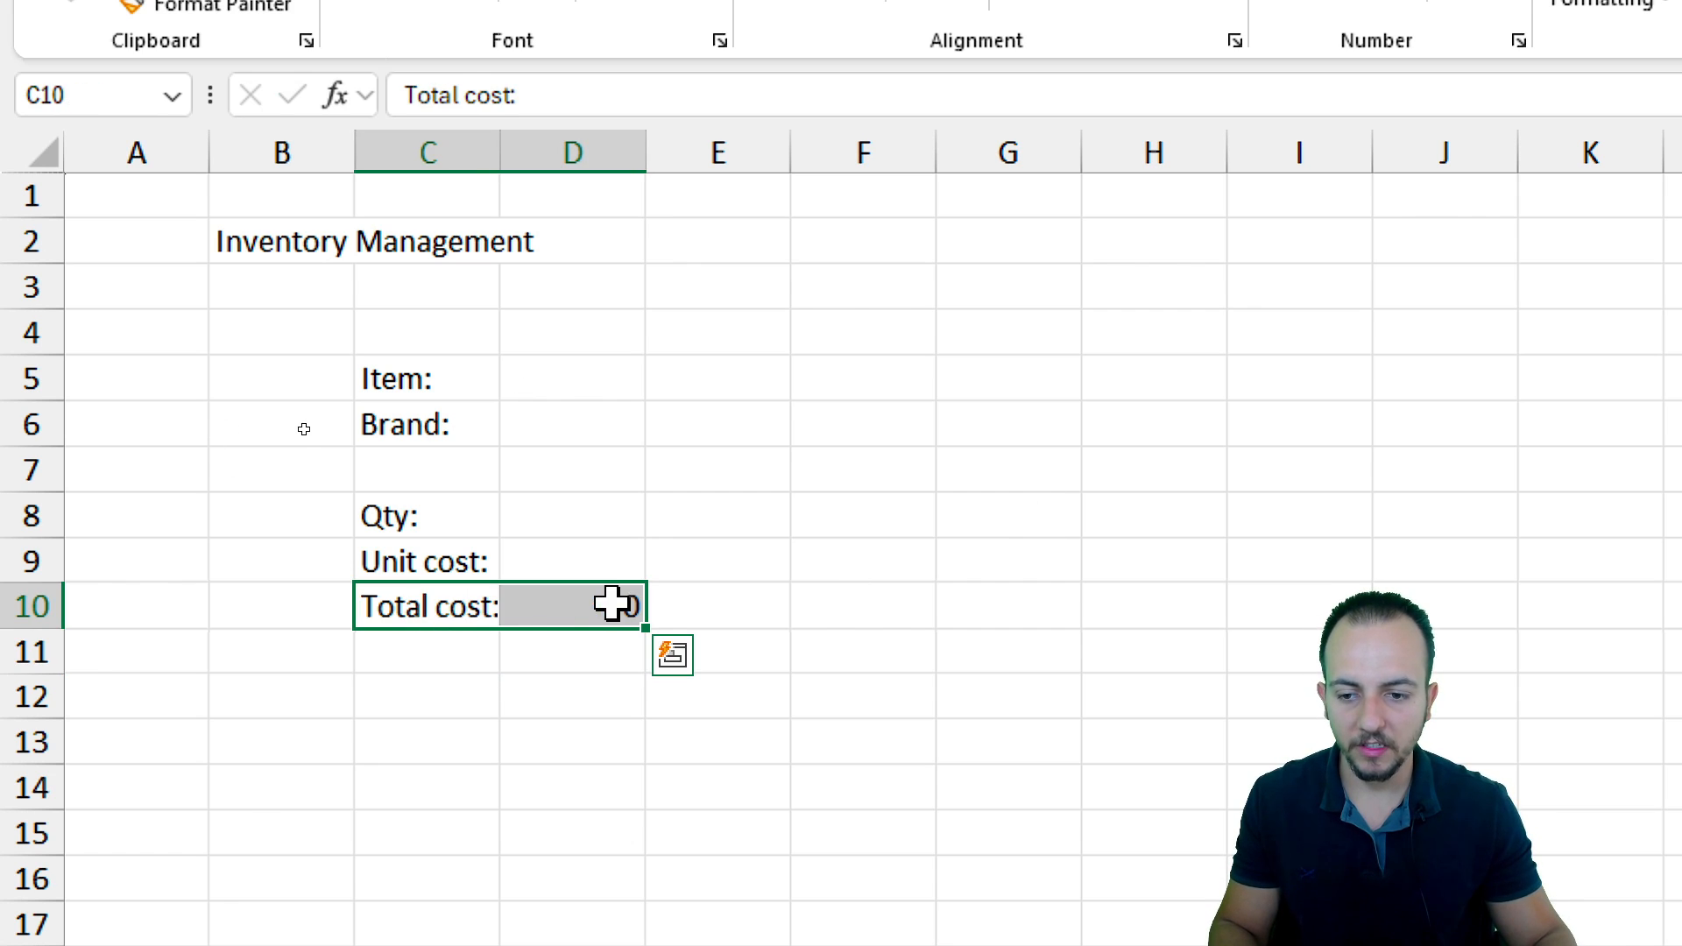
pyautogui.click(464, 608)
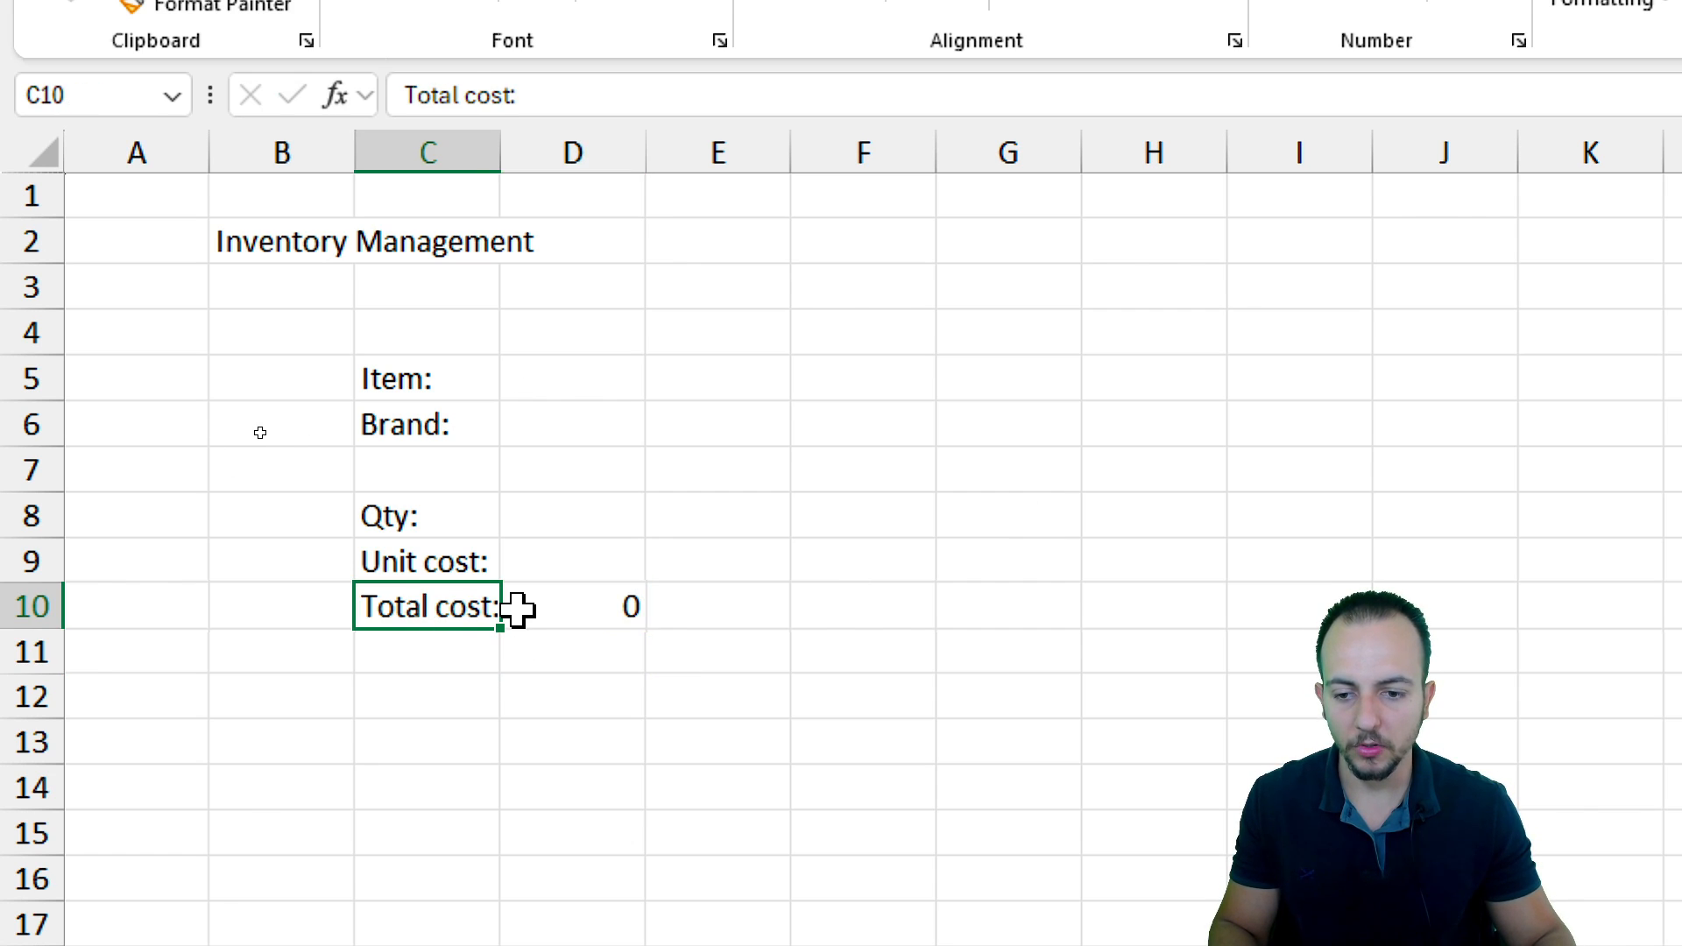
pyautogui.click(464, 692)
pyautogui.click(424, 574)
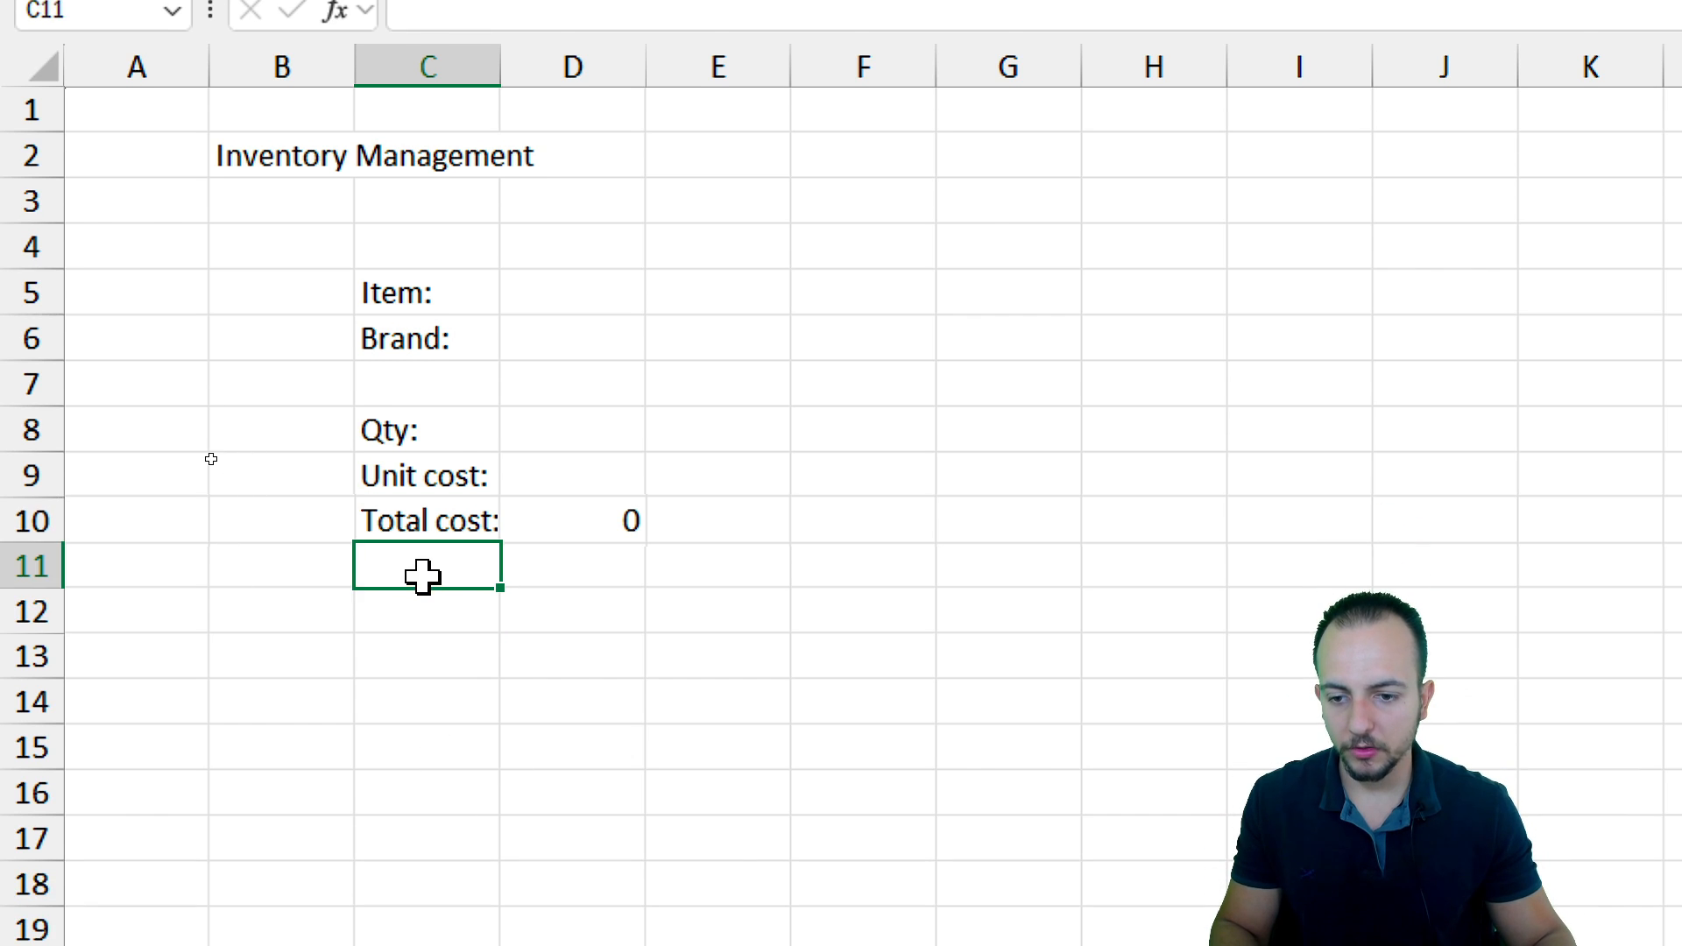
pyautogui.hotkey('shift', 'space')
pyautogui.click(455, 612)
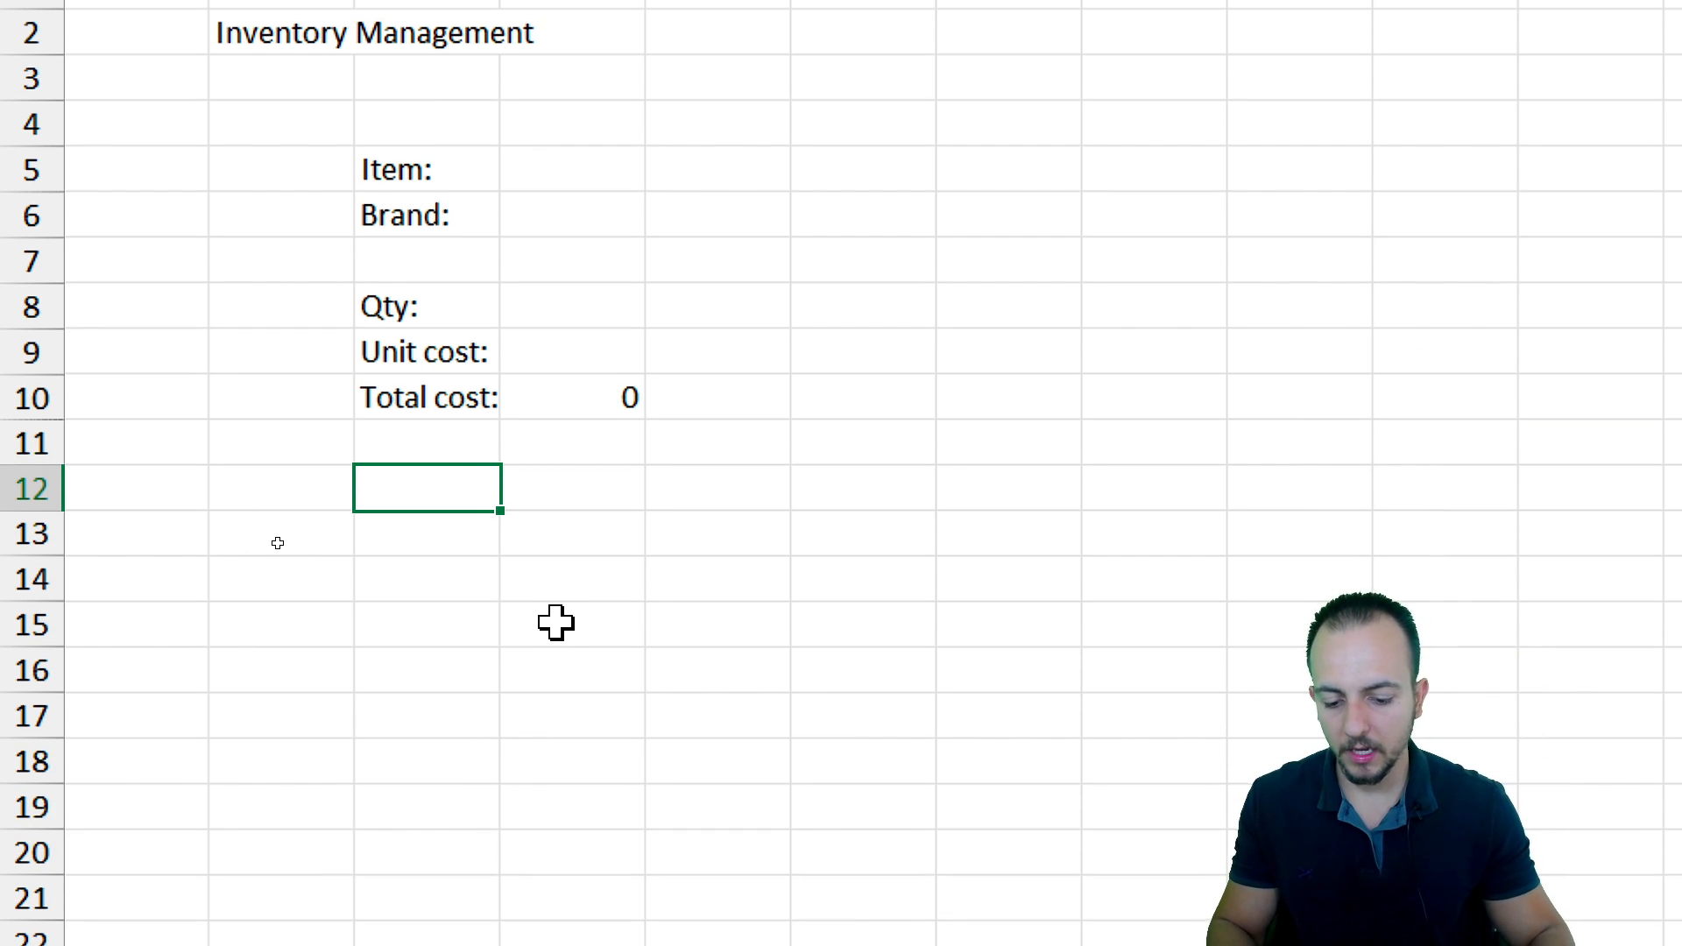
pyautogui.press('Return')
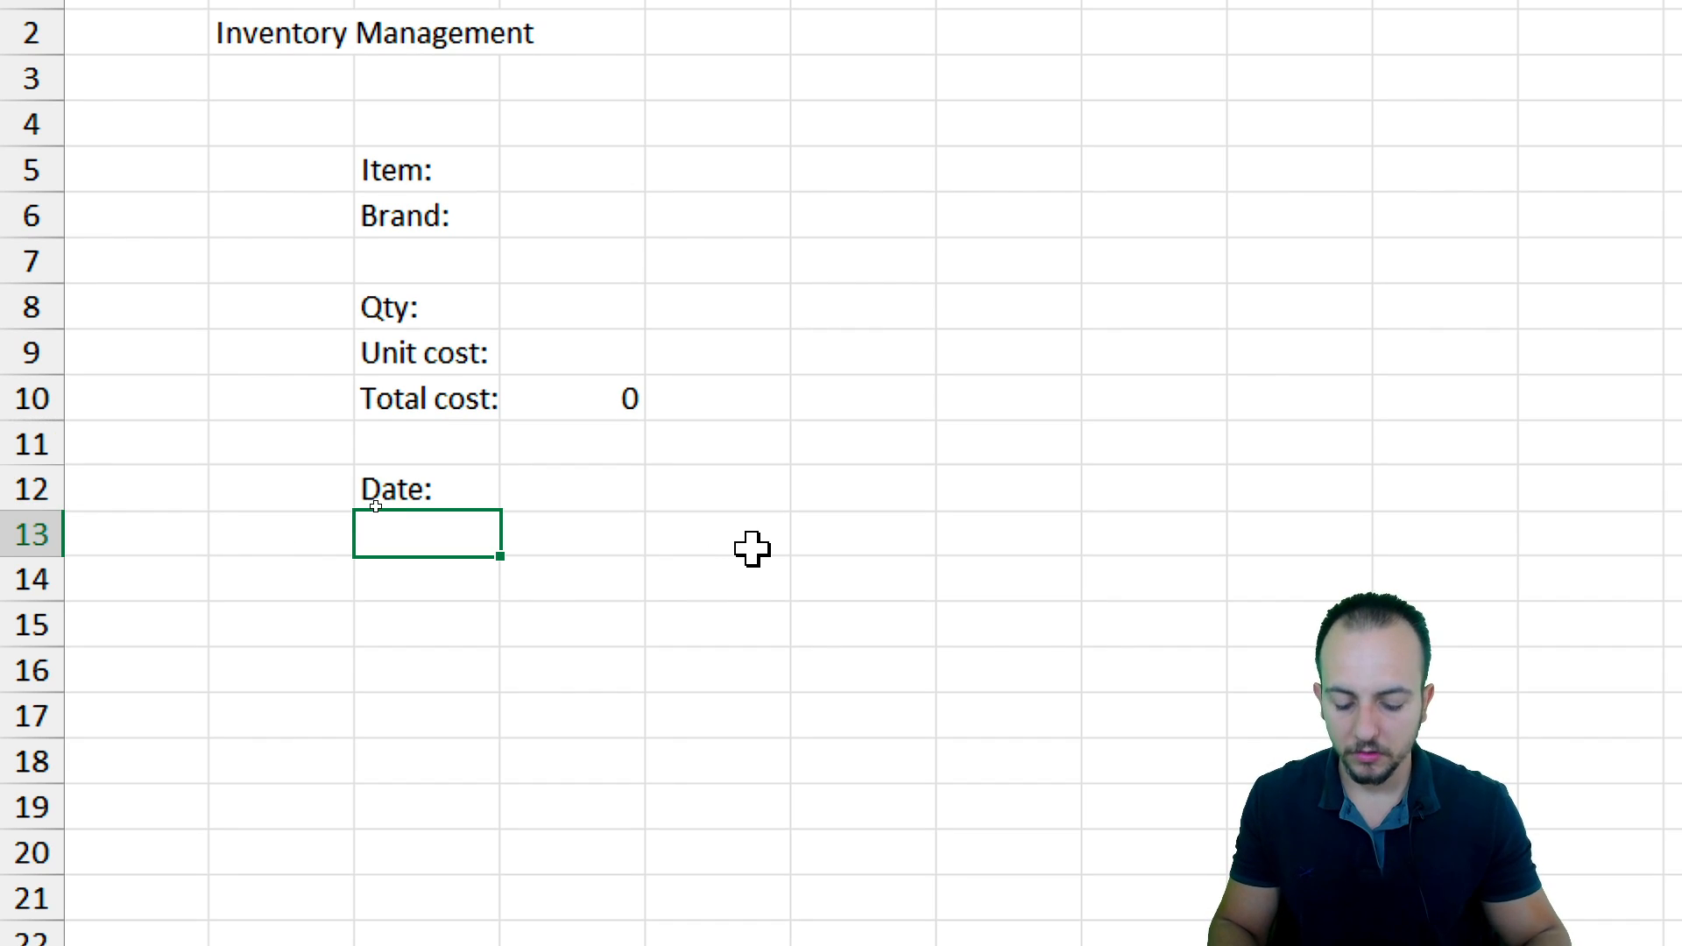
pyautogui.write('Payment:')
pyautogui.press('Return')
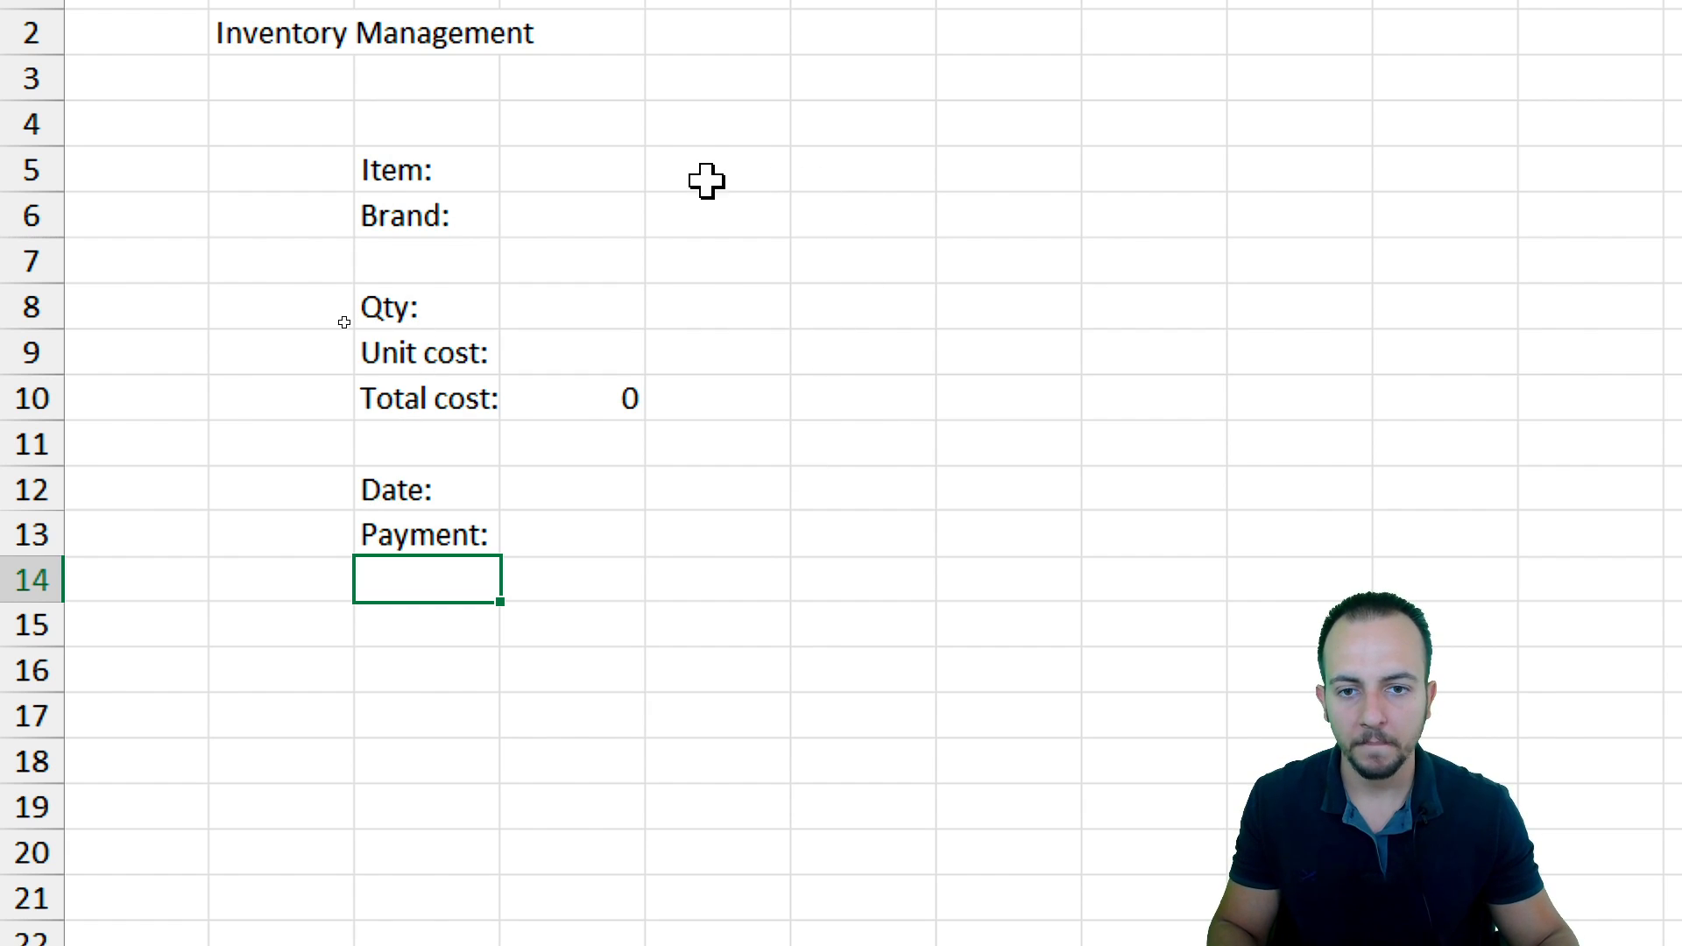
# Enter the label Shelf: in cell F5
pyautogui.click(598, 170)
pyautogui.hotkey('ctrl', 'space')
pyautogui.click(691, 171)
pyautogui.hotkey('ctrl', 'space')
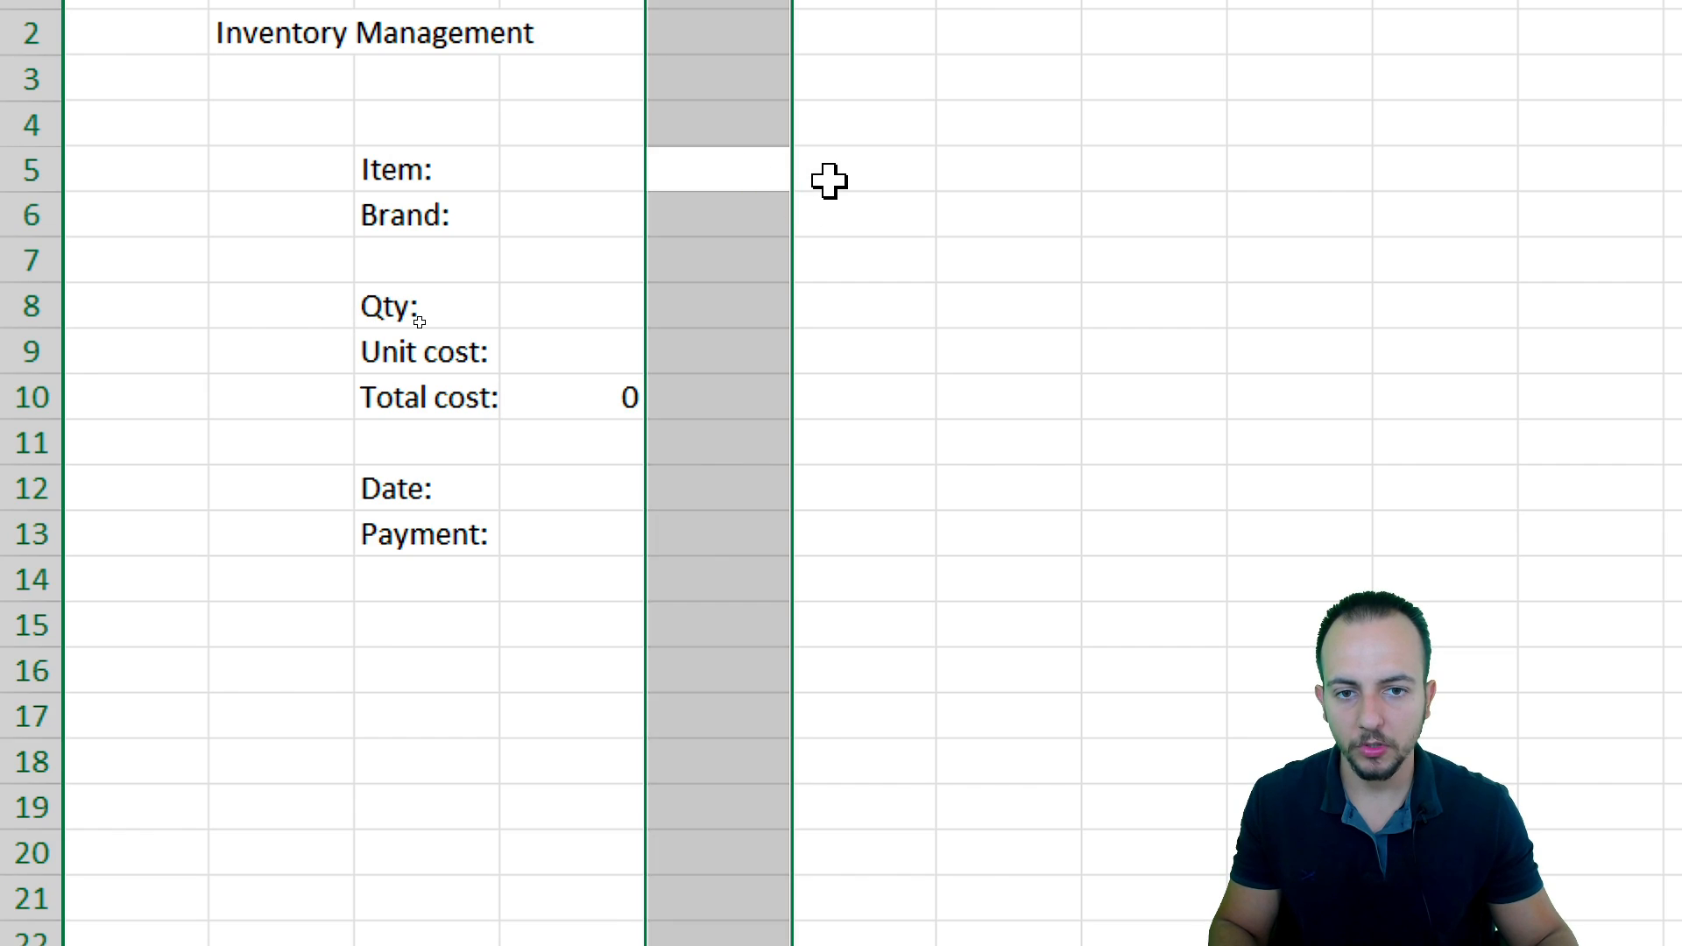
pyautogui.click(855, 177)
pyautogui.hotkey('ctrl', 'space')
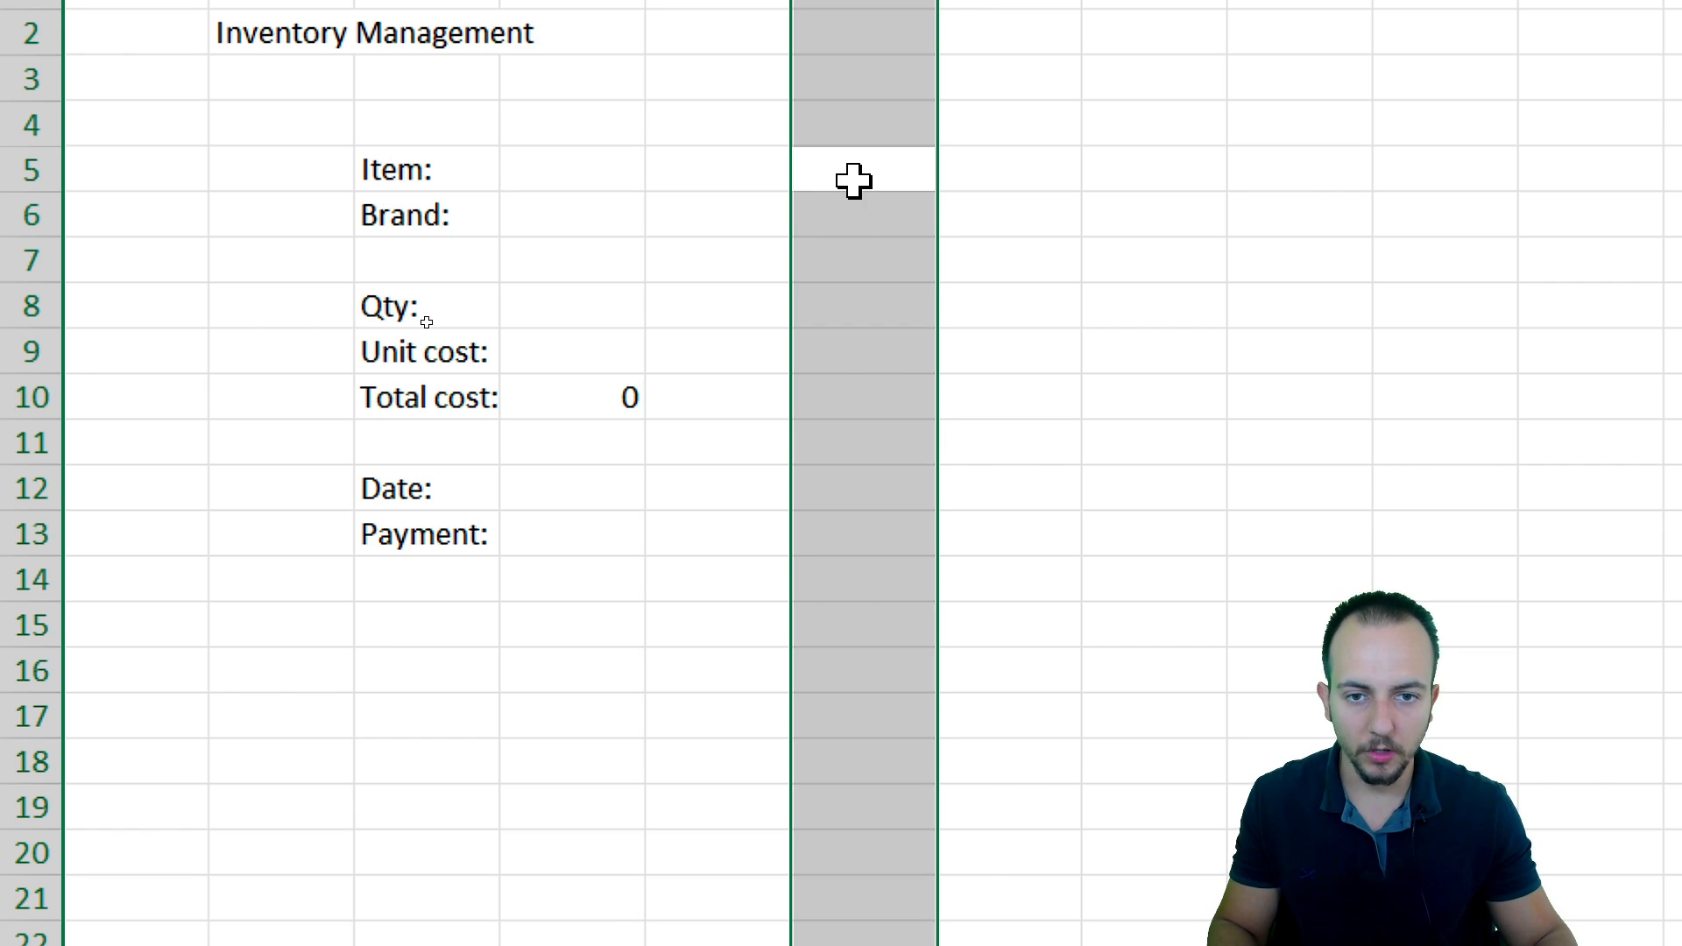
pyautogui.click(854, 181)
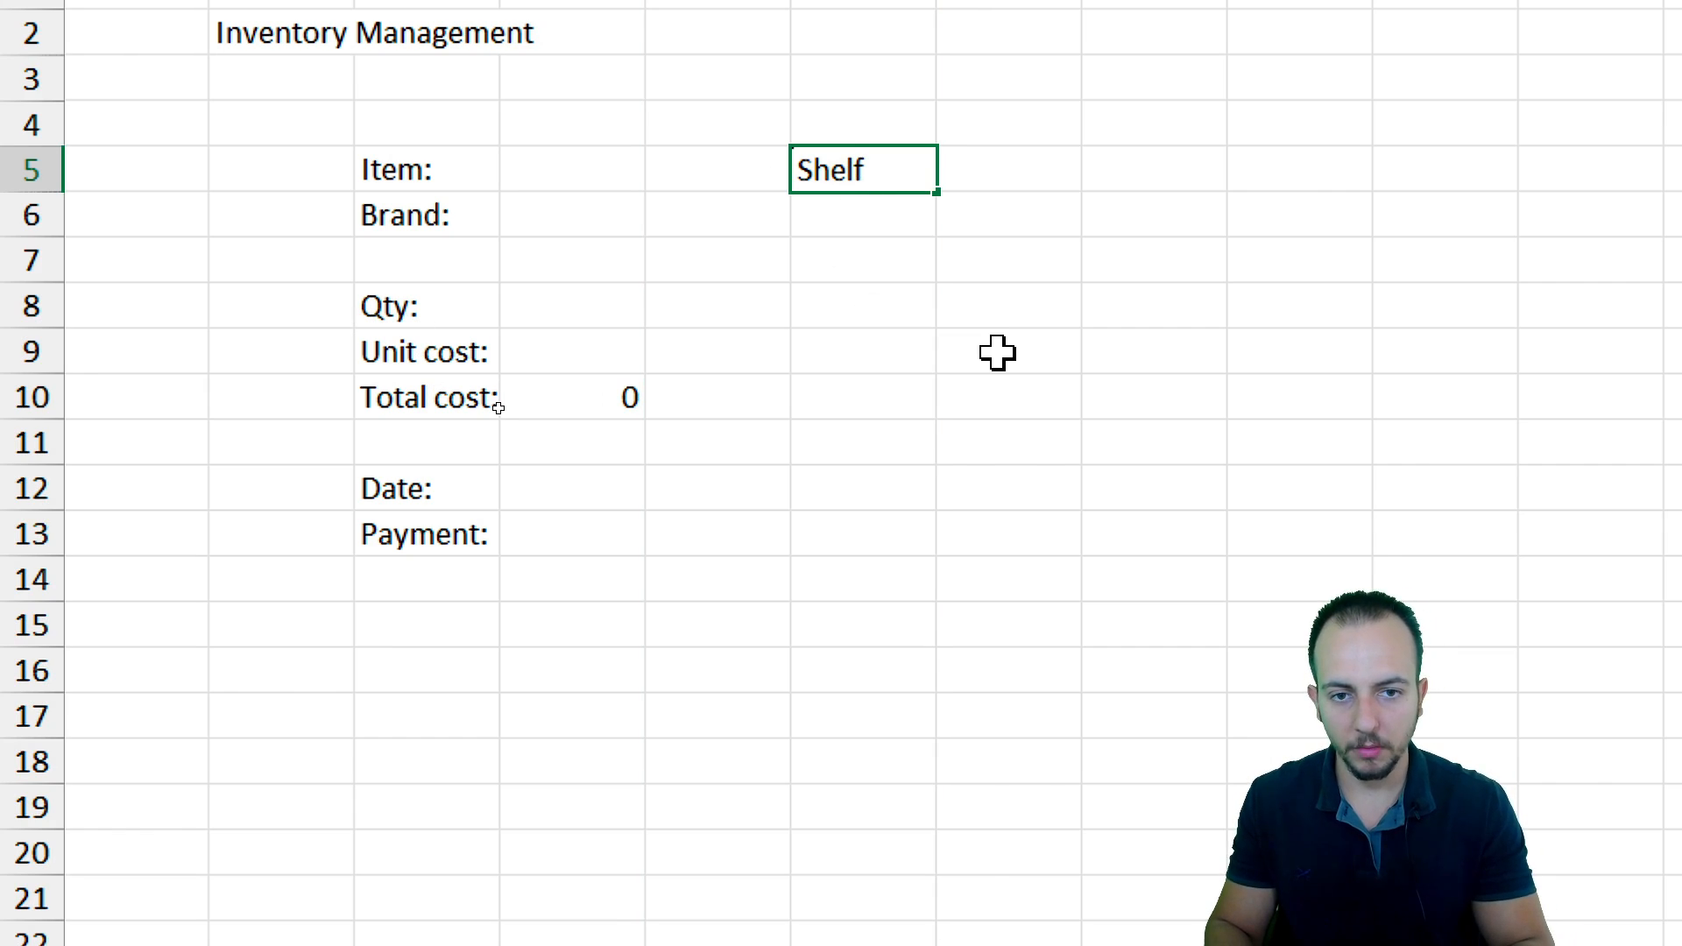
pyautogui.press('Return')
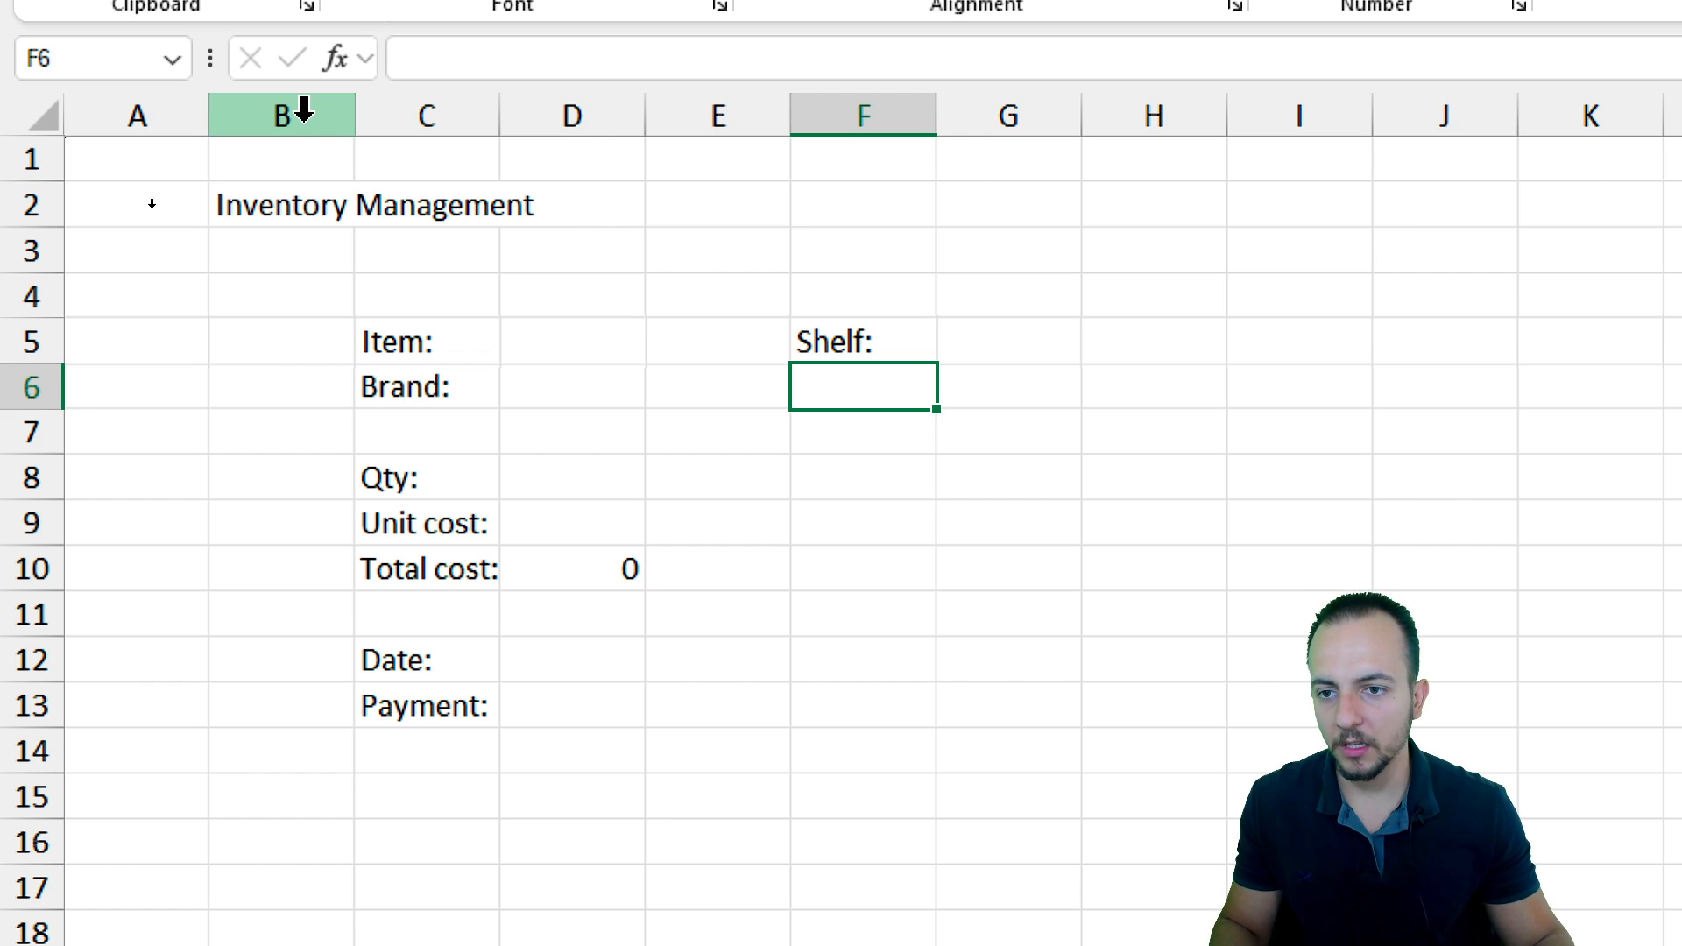
# Narrow columns B, E and H together to act as thin spacer columns
pyautogui.click(303, 109)
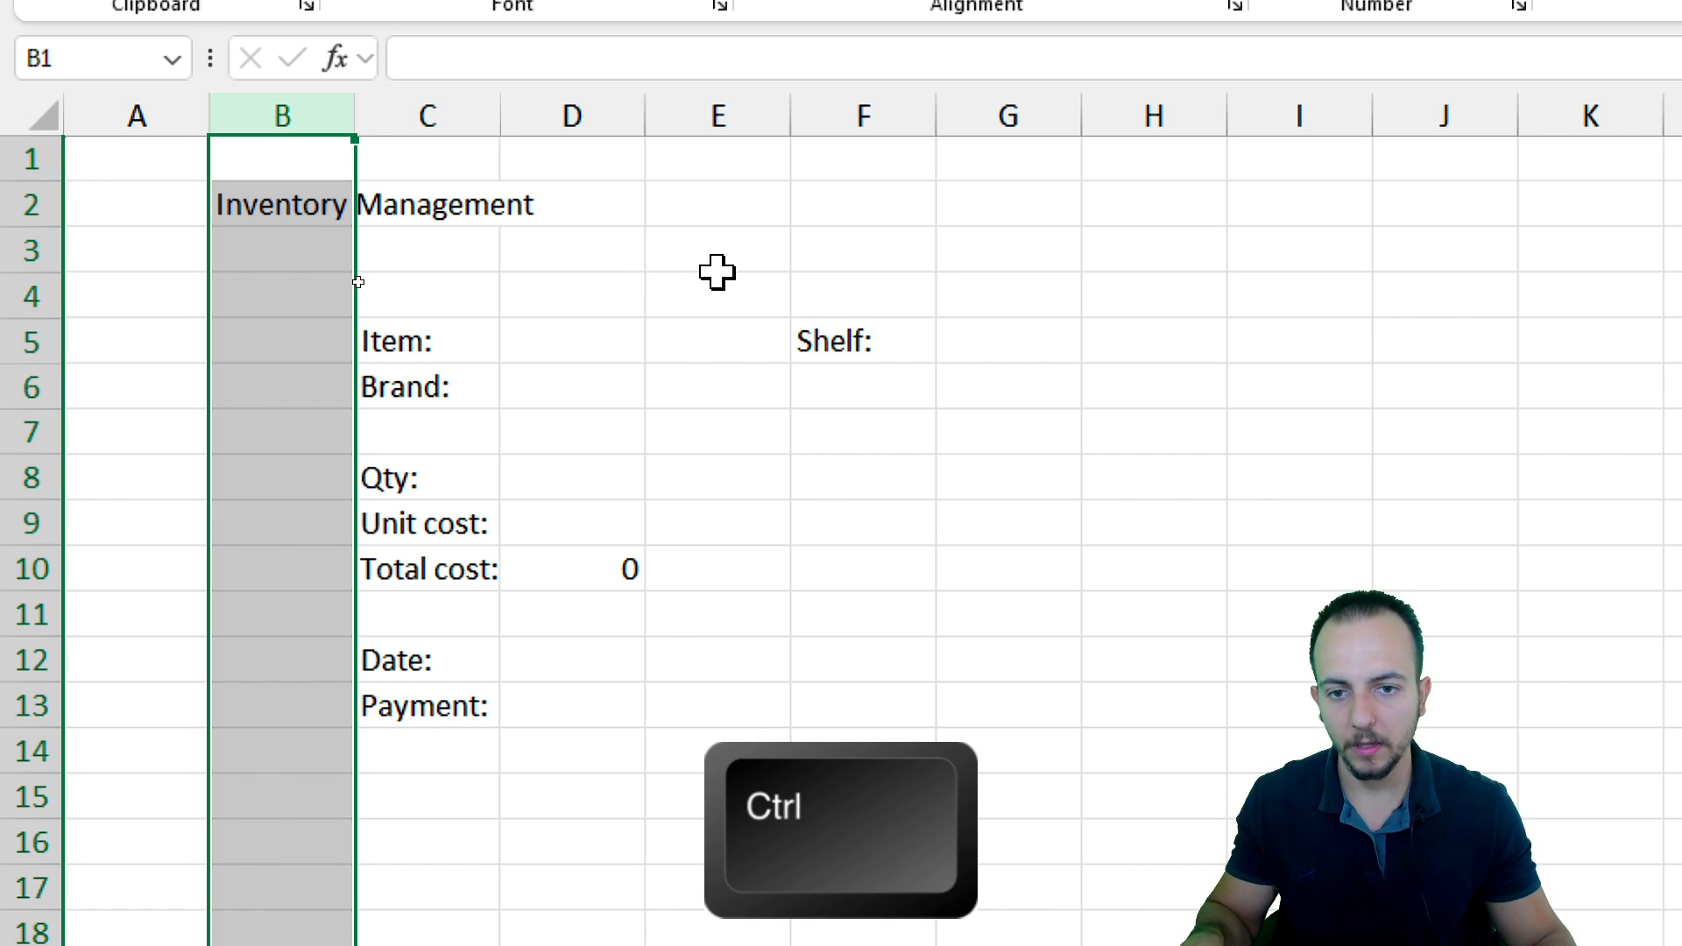
pyautogui.keyDown('ctrl'); pyautogui.click(717, 113); pyautogui.keyUp('ctrl')
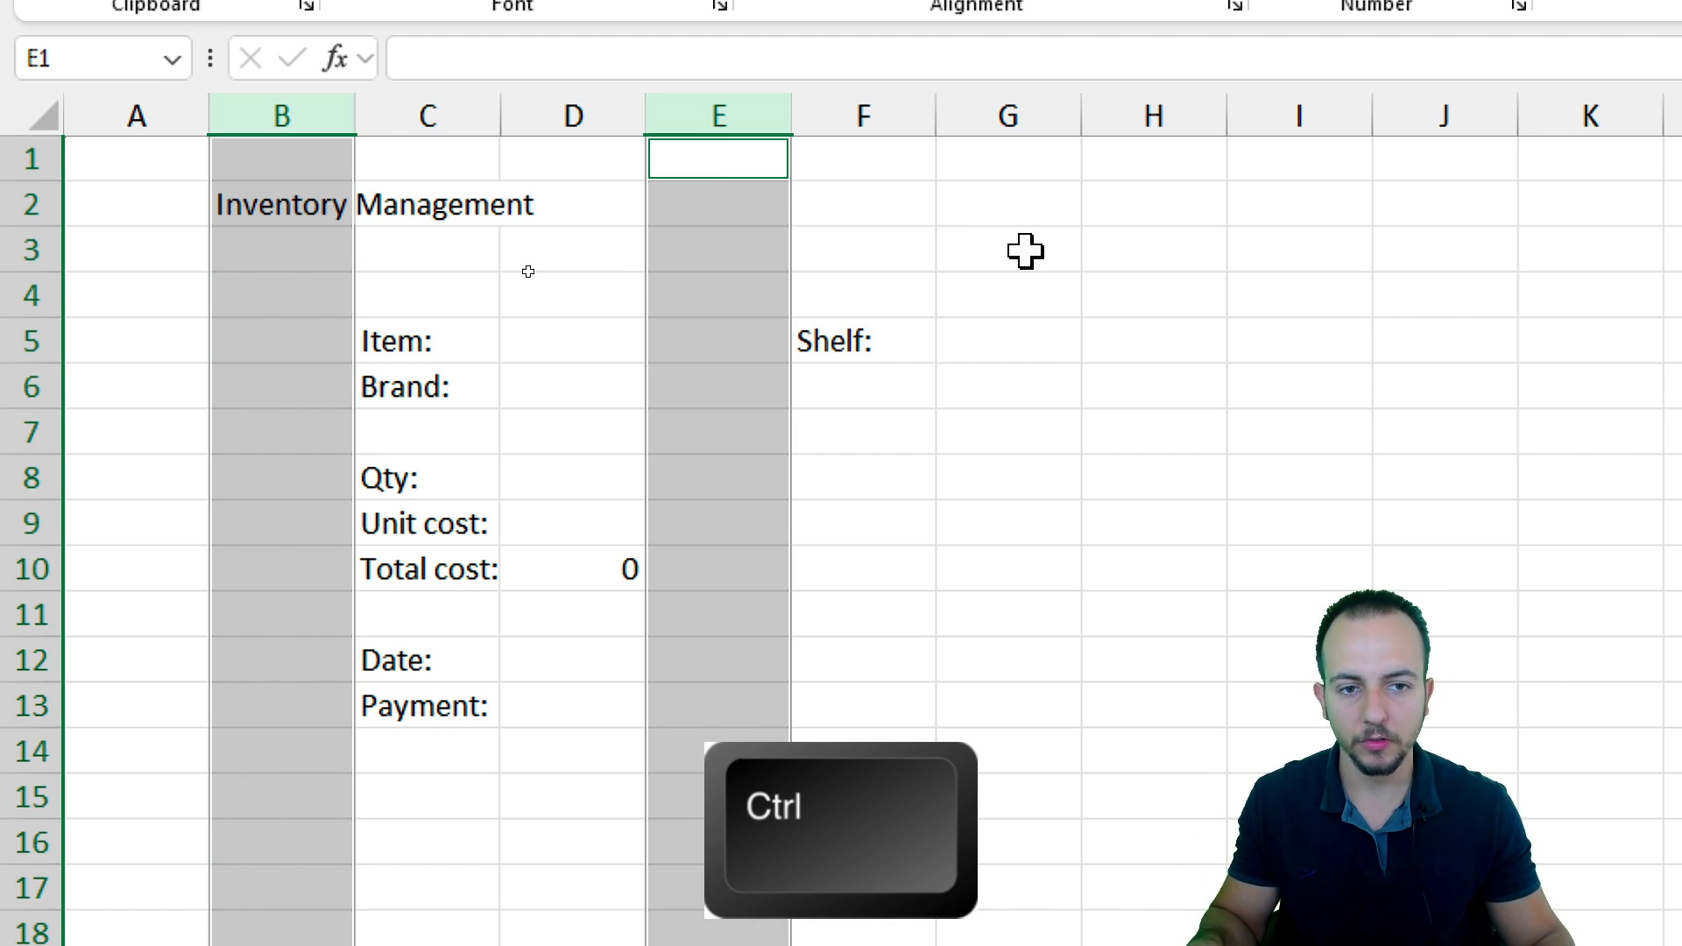
pyautogui.keyDown('ctrl'); pyautogui.click(1134, 117); pyautogui.keyUp('ctrl')
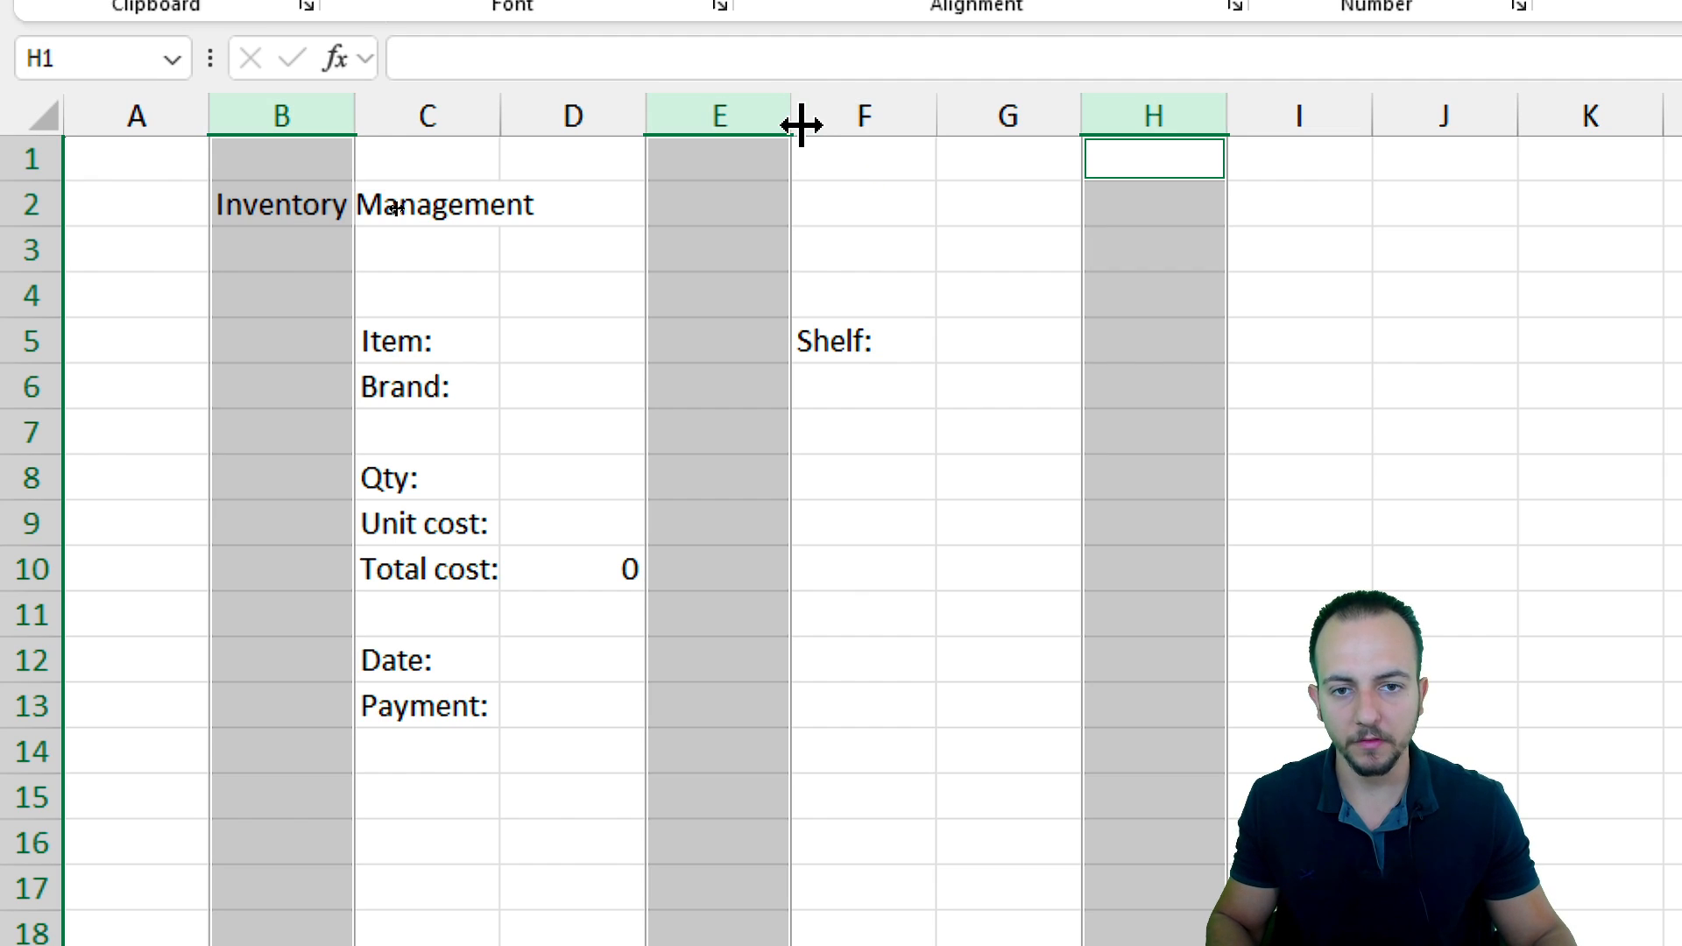
pyautogui.moveTo(791, 123); pyautogui.dragTo(680, 135)
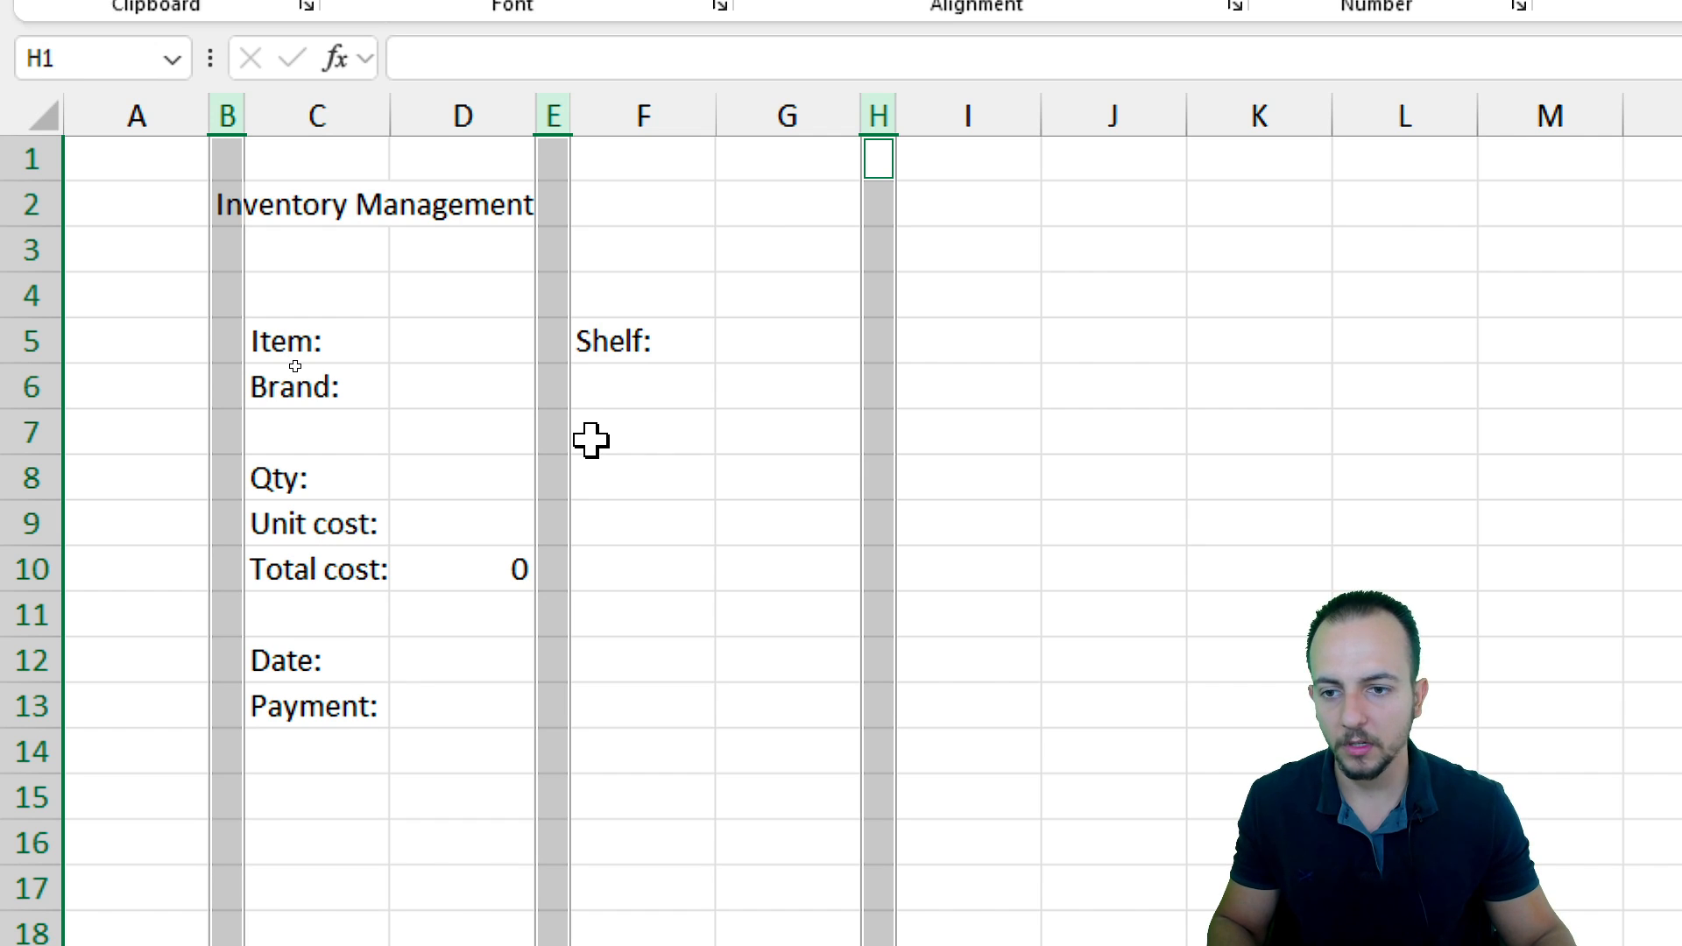
# Merge and center the title across B2:H3, centering it vertically as well
pyautogui.click(223, 209)
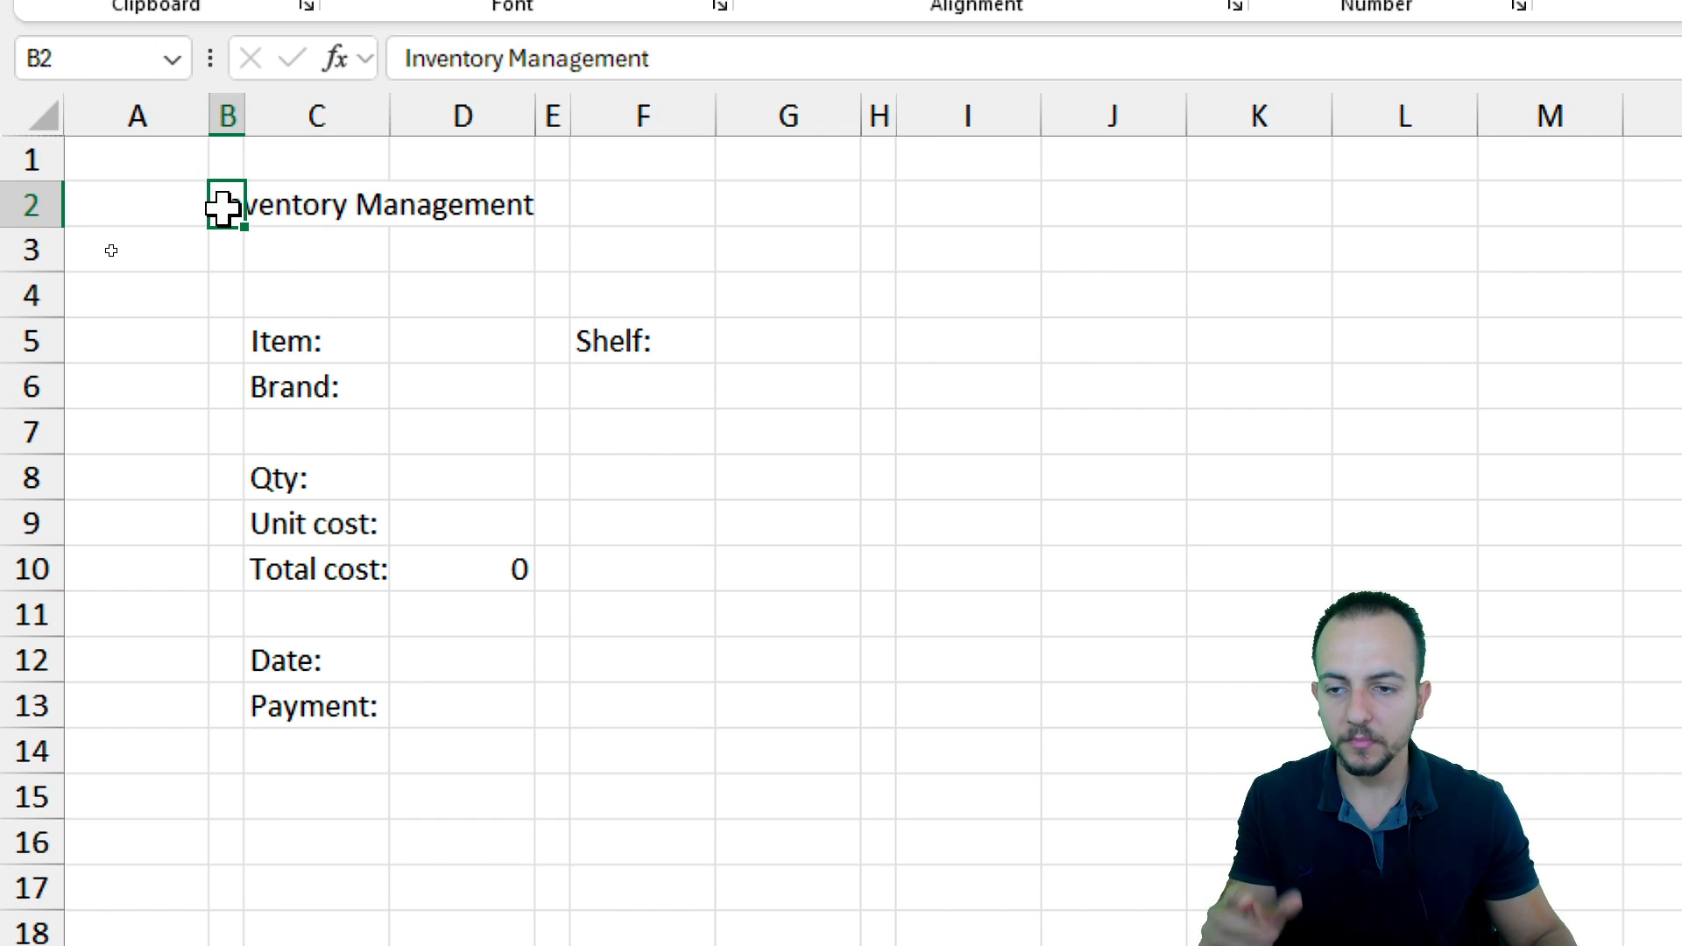
pyautogui.moveTo(223, 209); pyautogui.dragTo(863, 252)
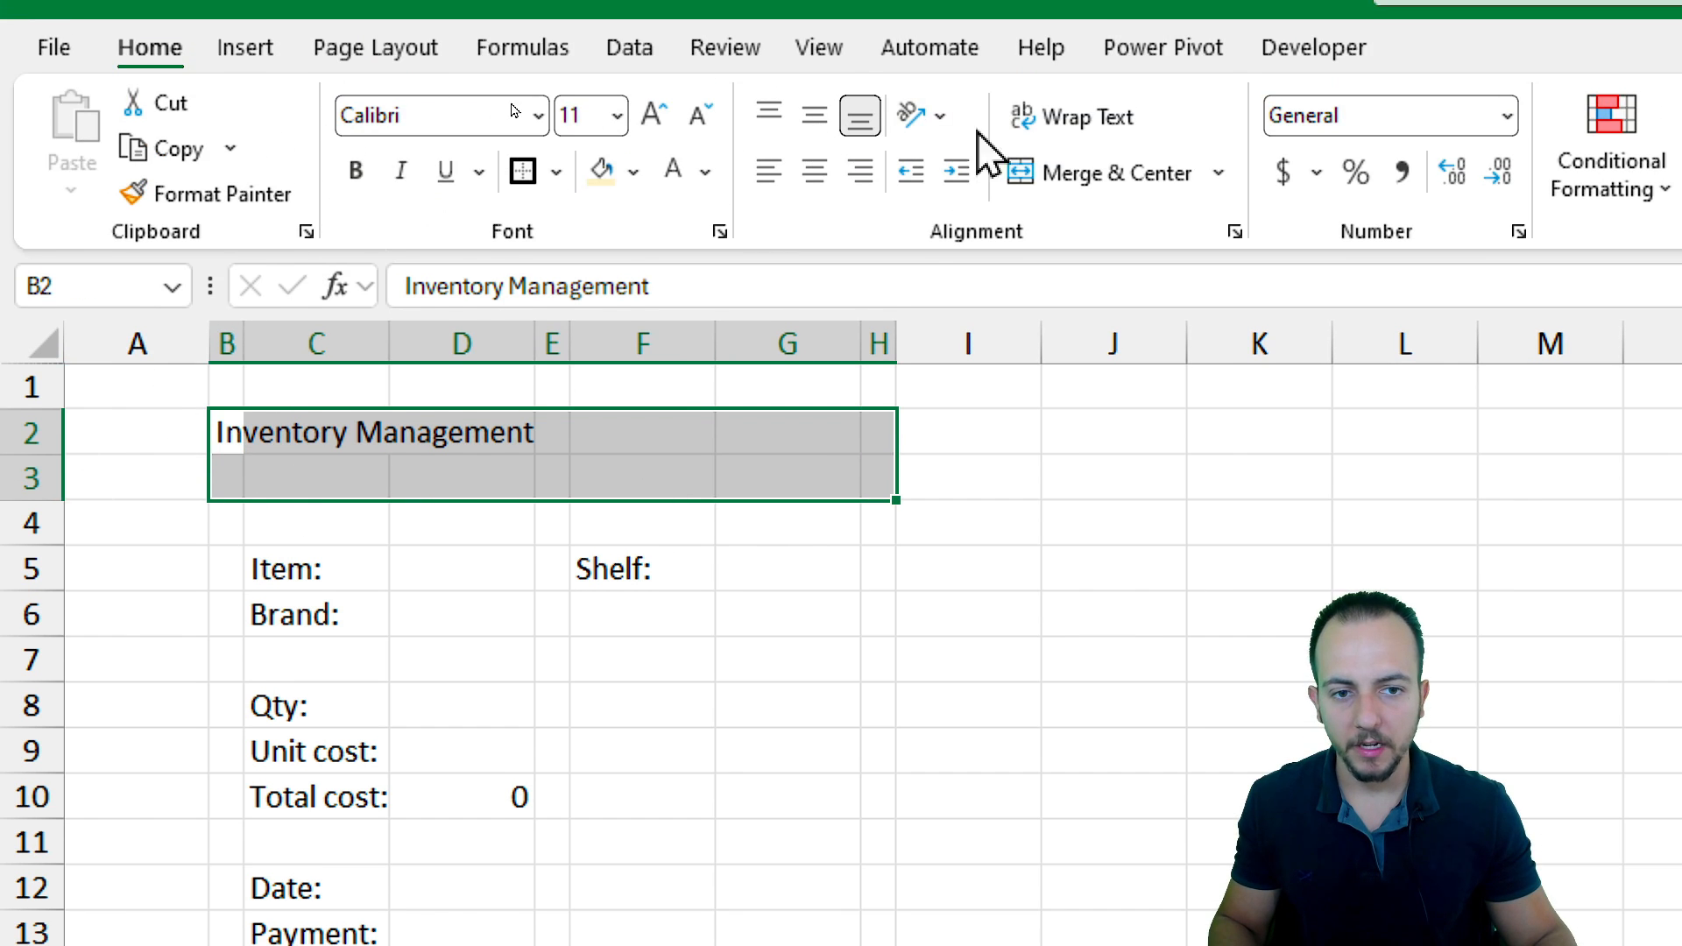
pyautogui.click(1096, 73)
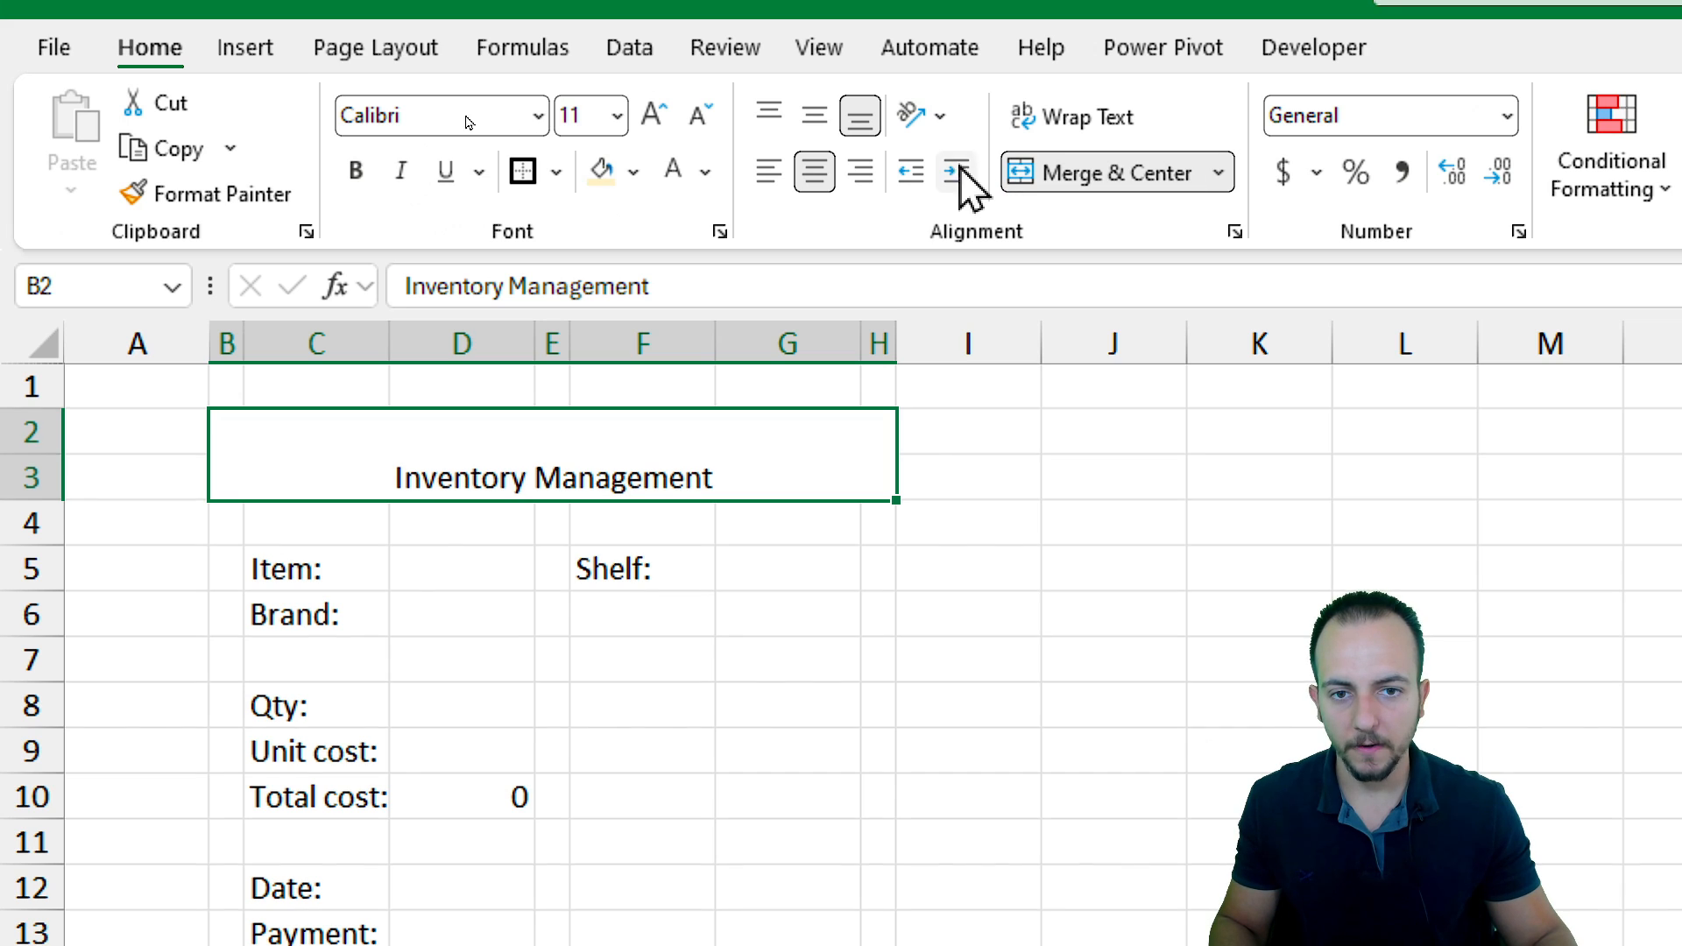
pyautogui.click(816, 128)
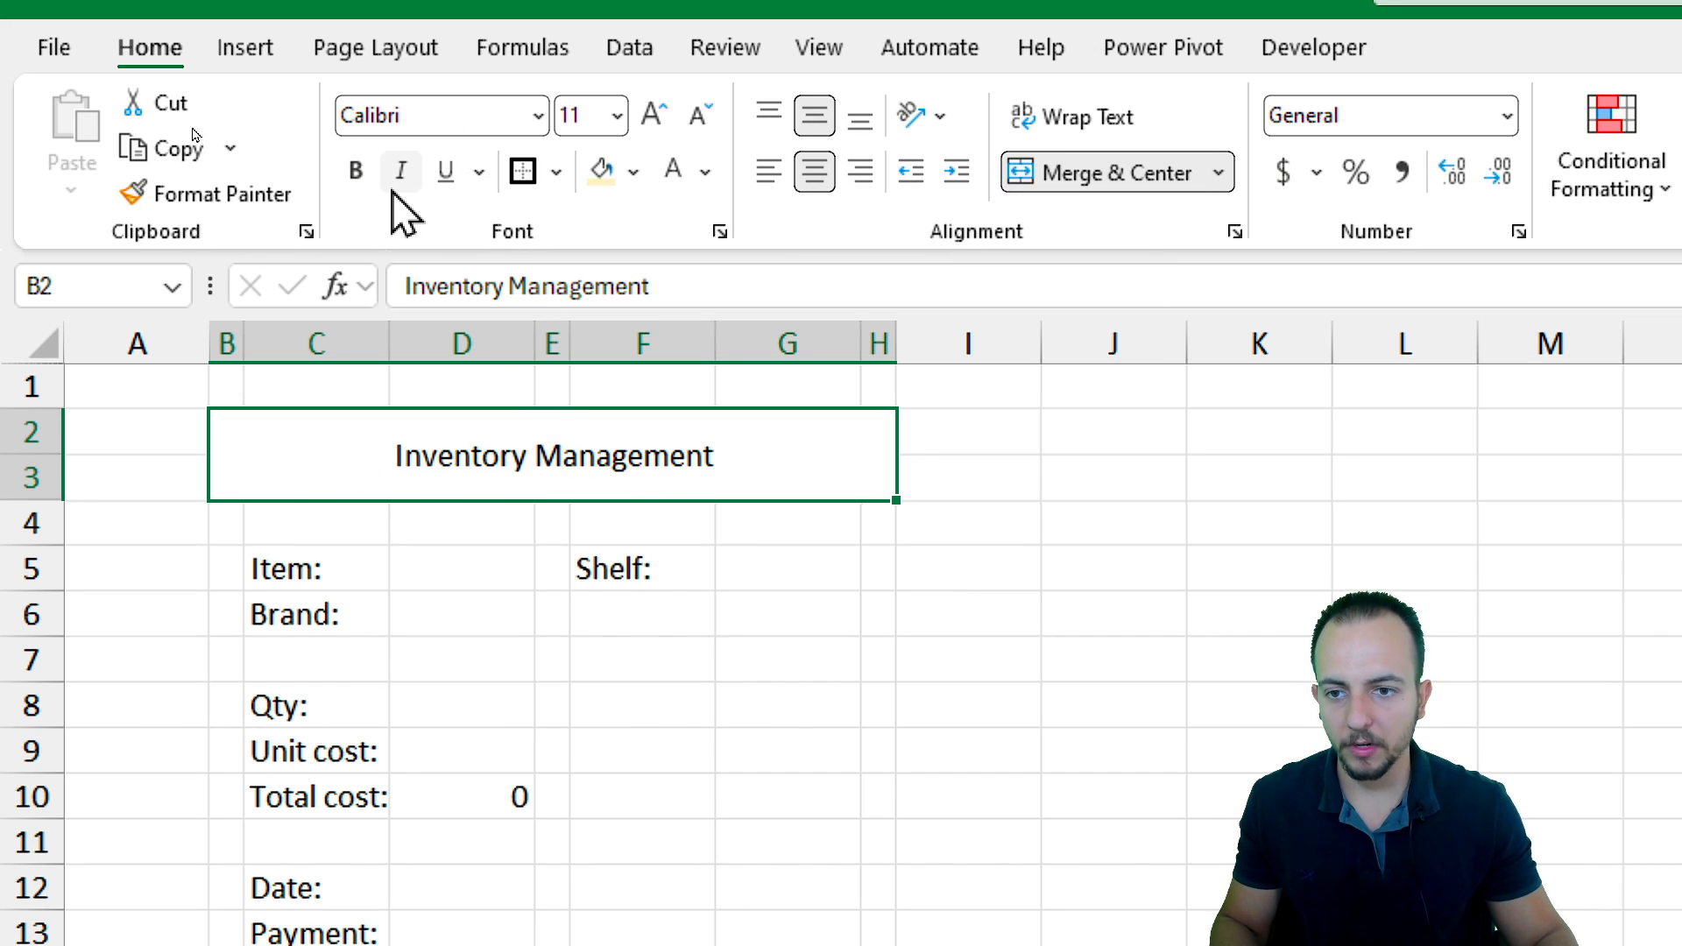
# Format the title bold at 20 pt with white font and a blue fill
pyautogui.click(355, 171)
pyautogui.click(652, 115)
pyautogui.click(650, 115)
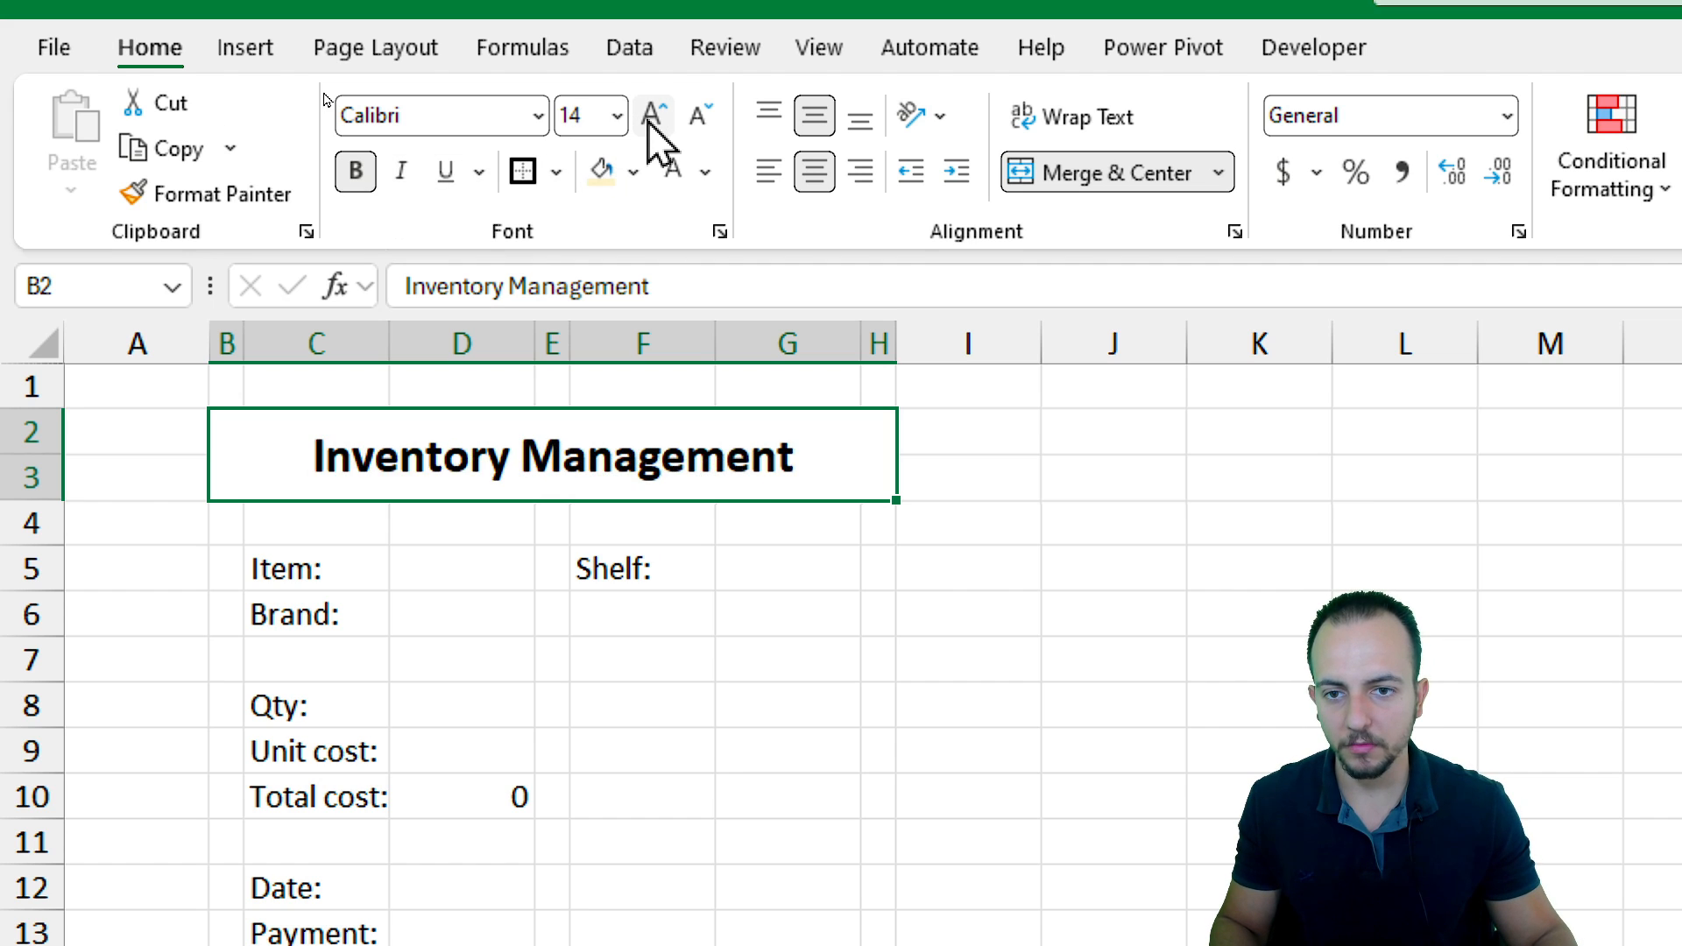
pyautogui.click(650, 115)
pyautogui.click(650, 116)
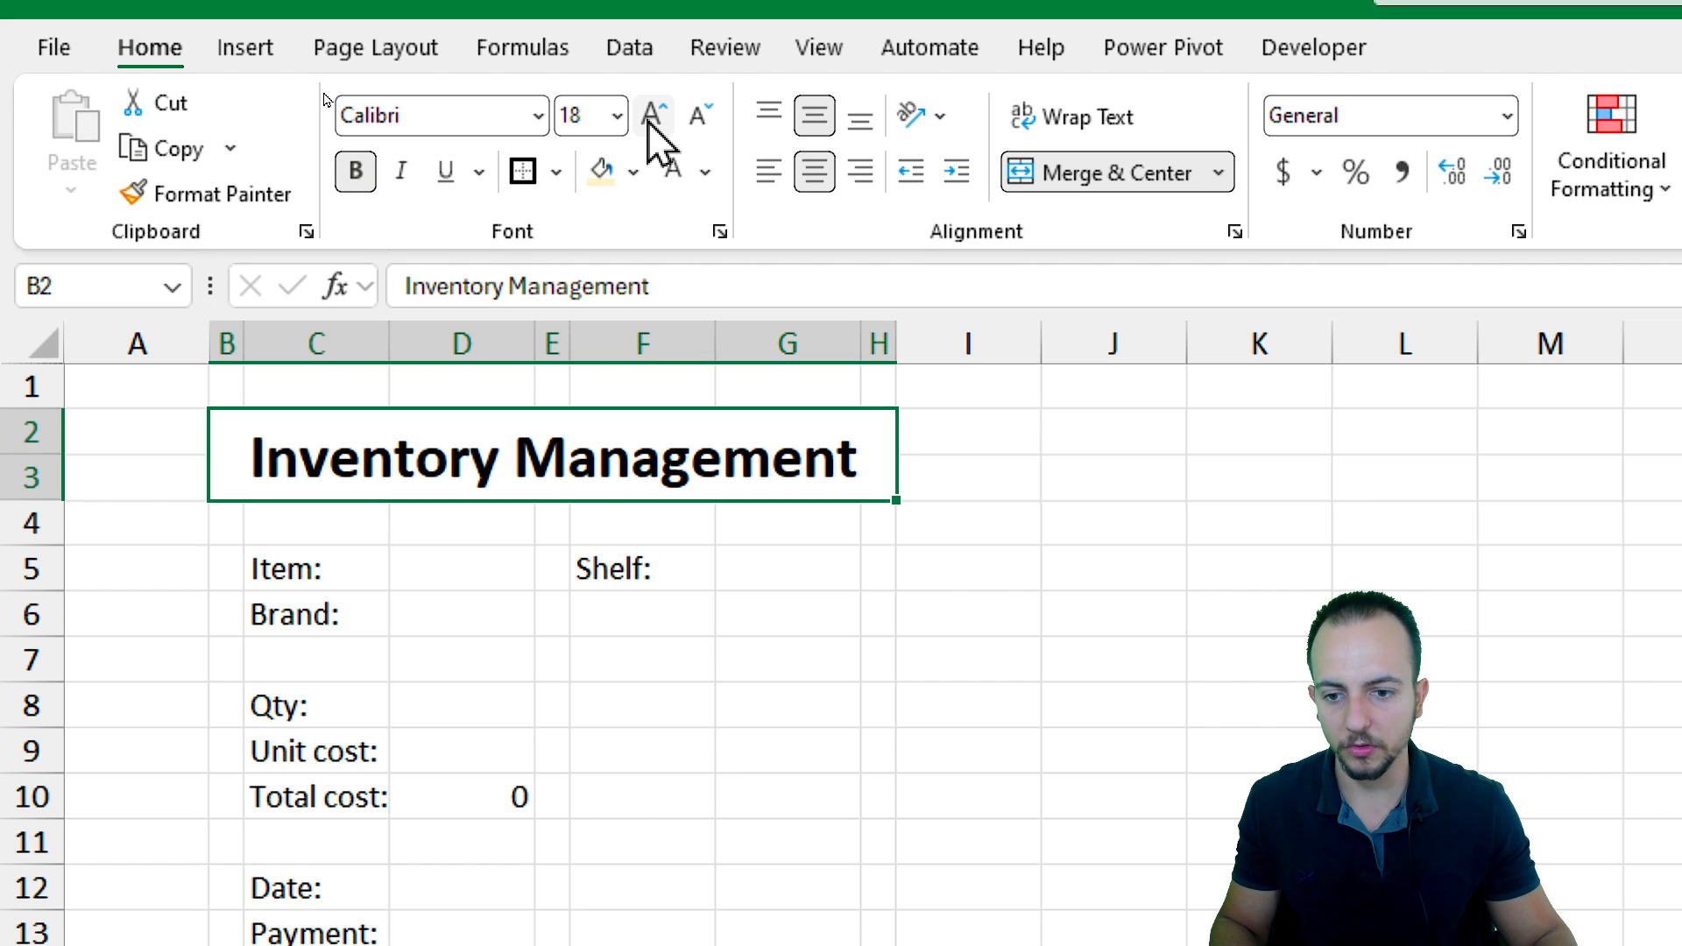
pyautogui.click(704, 174)
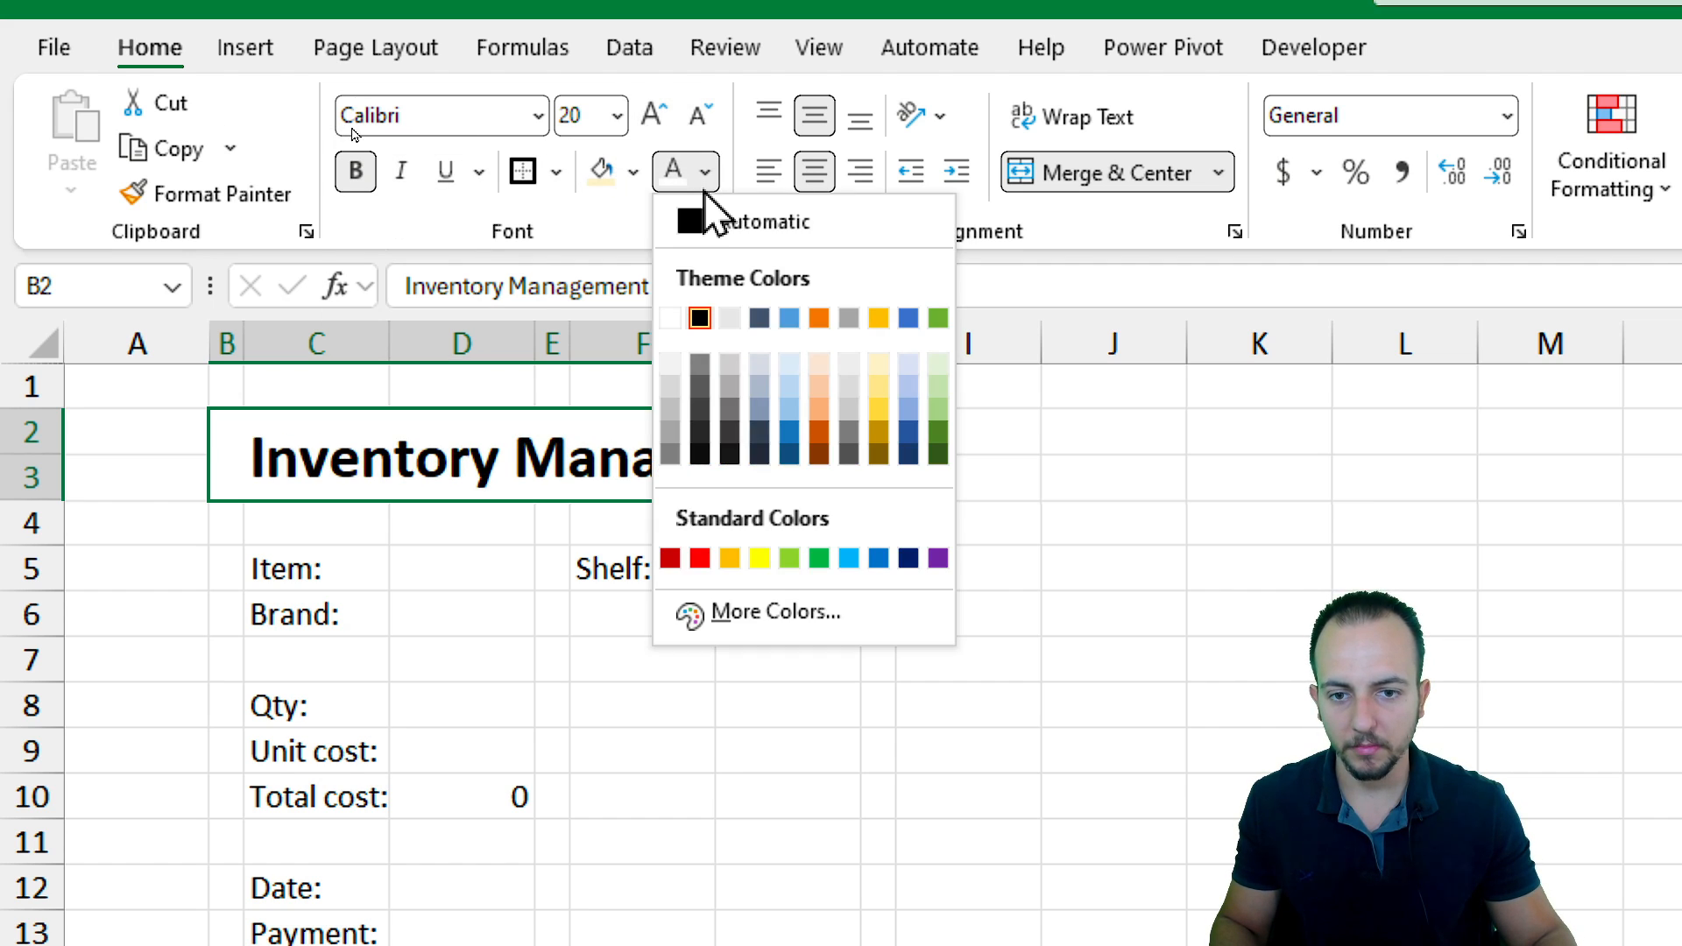
pyautogui.click(632, 170)
pyautogui.click(810, 499)
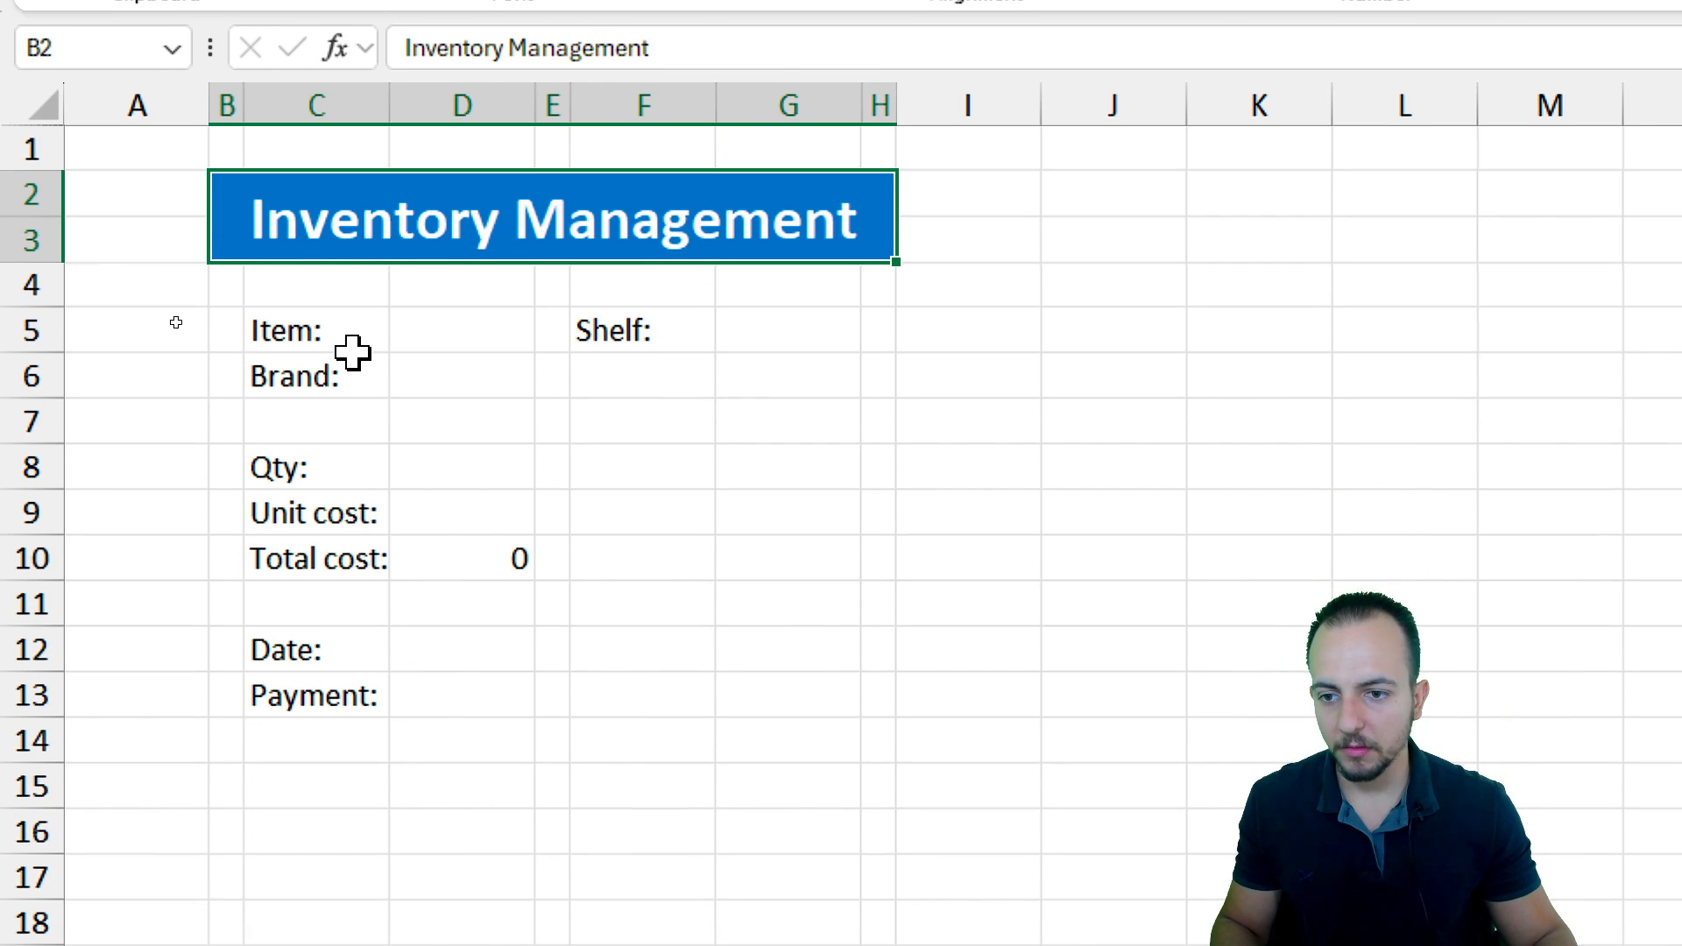
# Apply thick outside borders around the form area B2:H14 and around the title block
pyautogui.moveTo(353, 349)
pyautogui.mouseDown()
pyautogui.moveTo(391, 330)
pyautogui.moveTo(360, 372)
pyautogui.mouseUp()
pyautogui.click(650, 335)
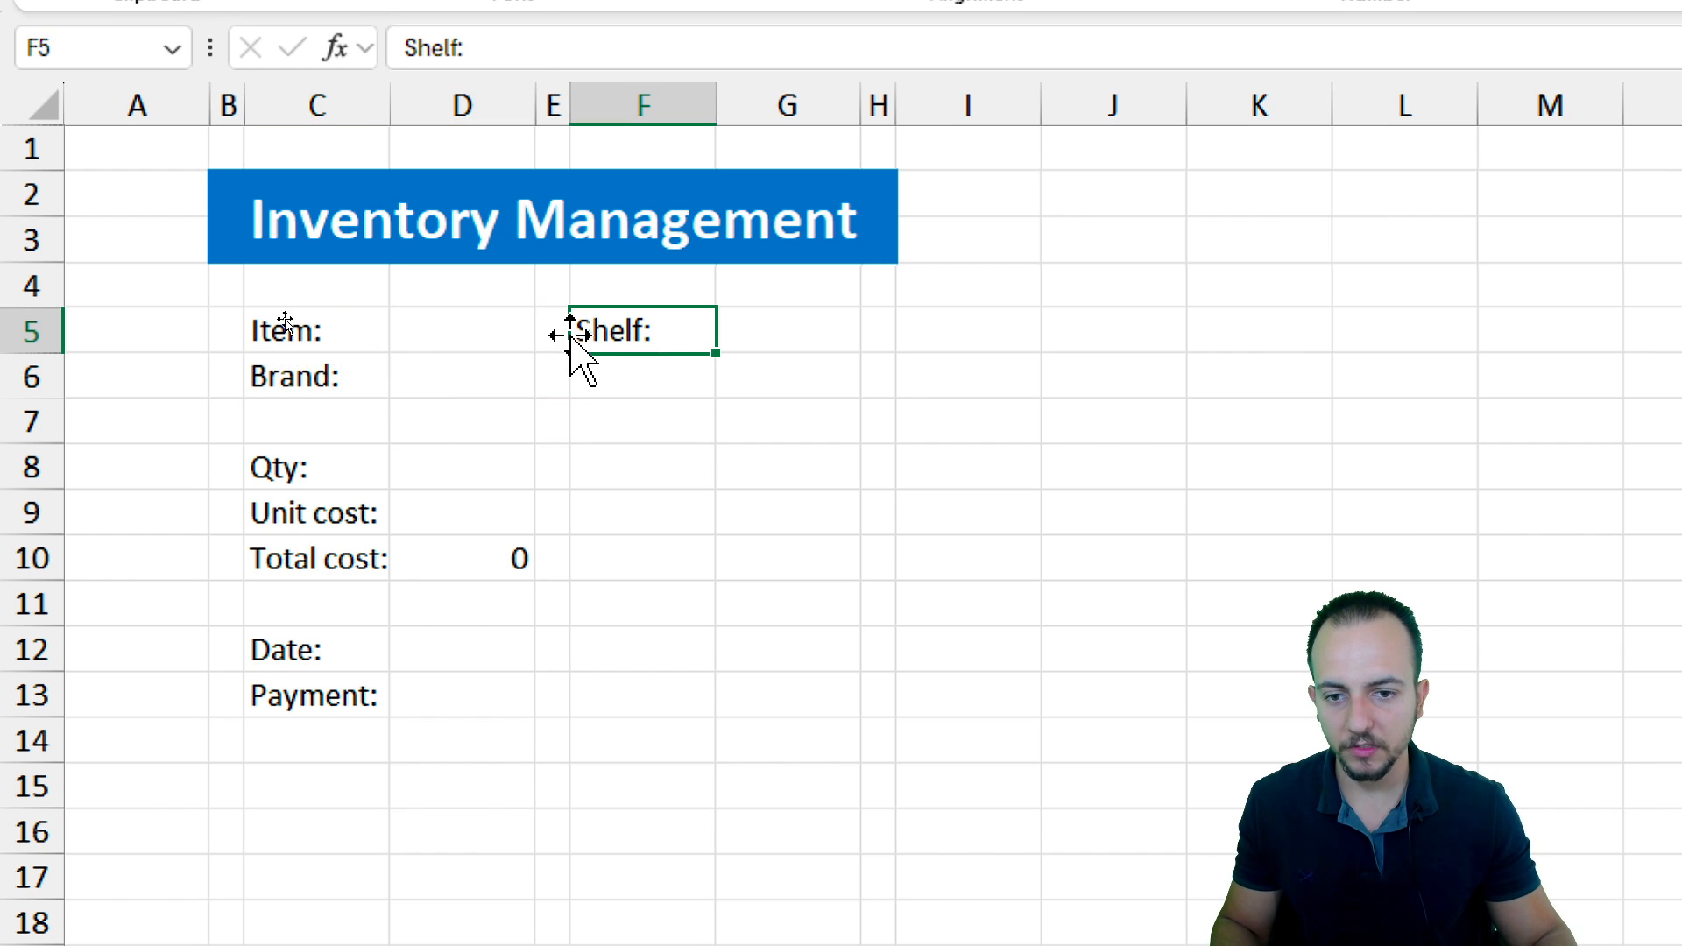
pyautogui.moveTo(570, 229); pyautogui.dragTo(534, 729)
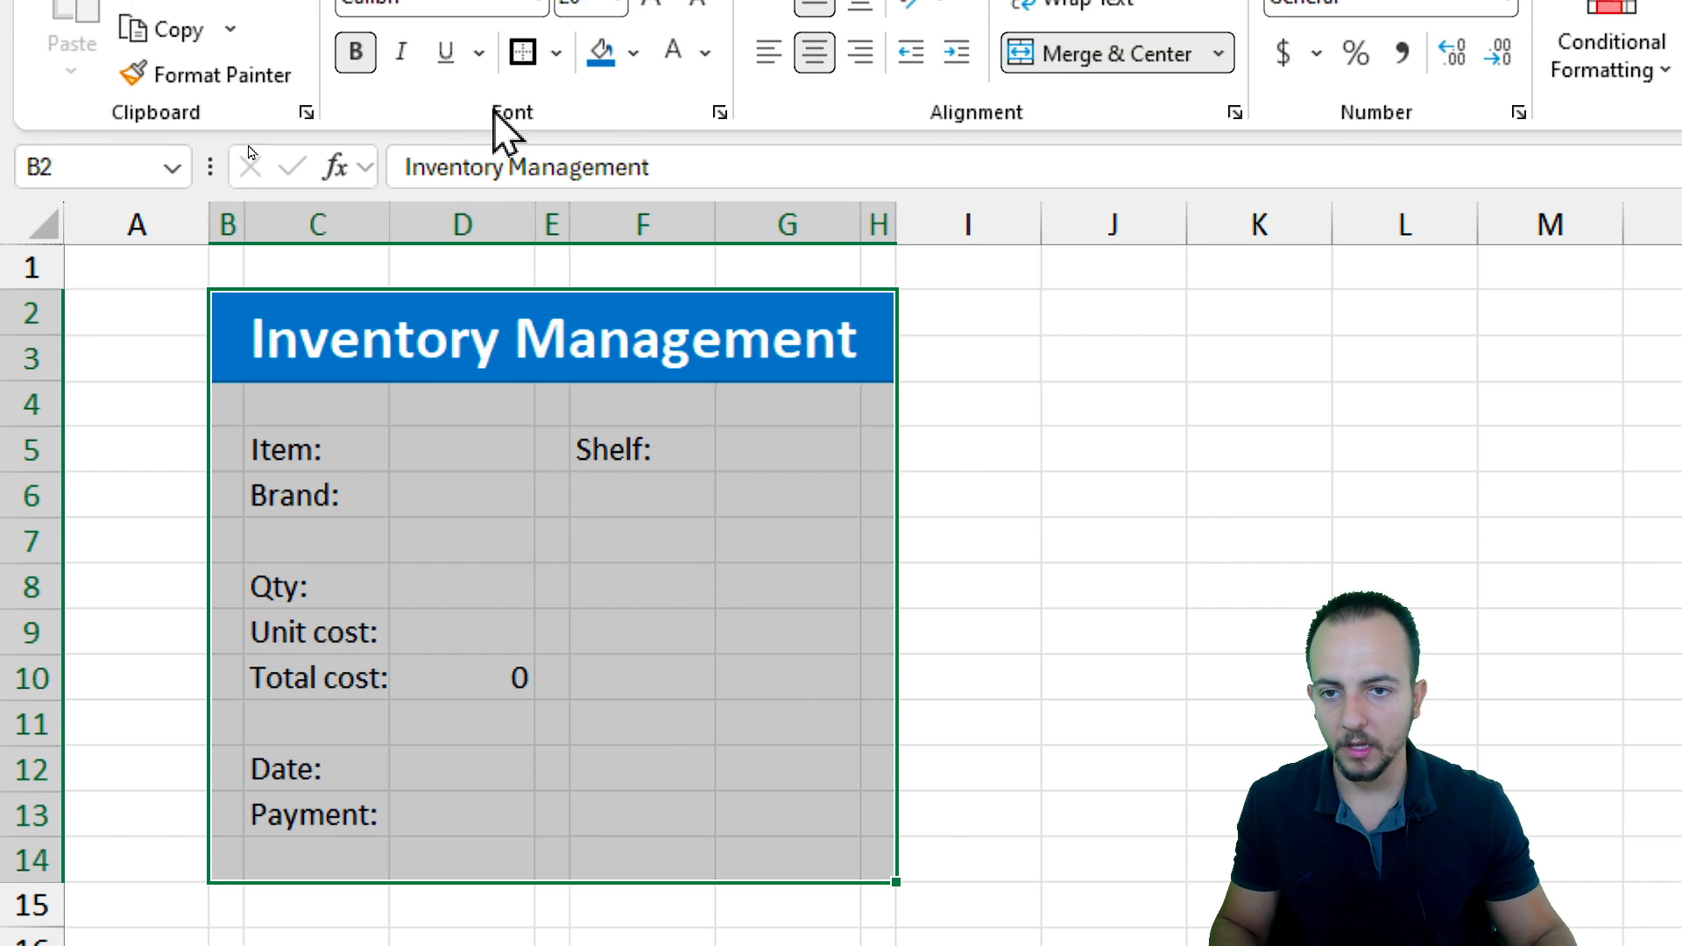
pyautogui.click(555, 52)
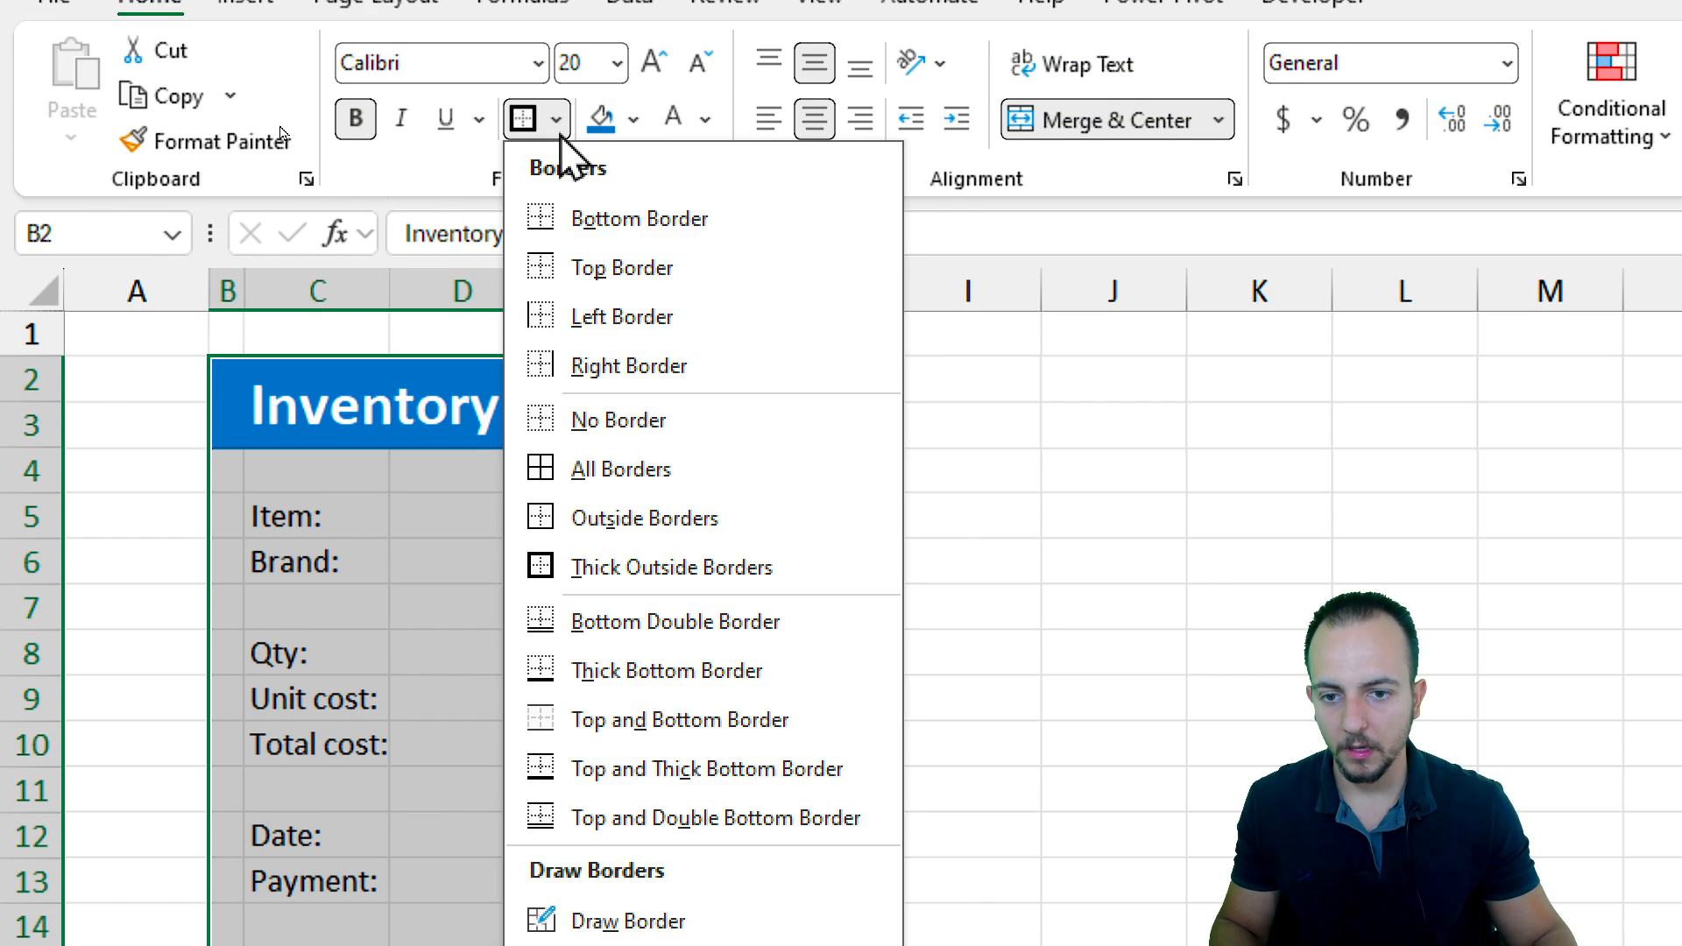
pyautogui.click(613, 568)
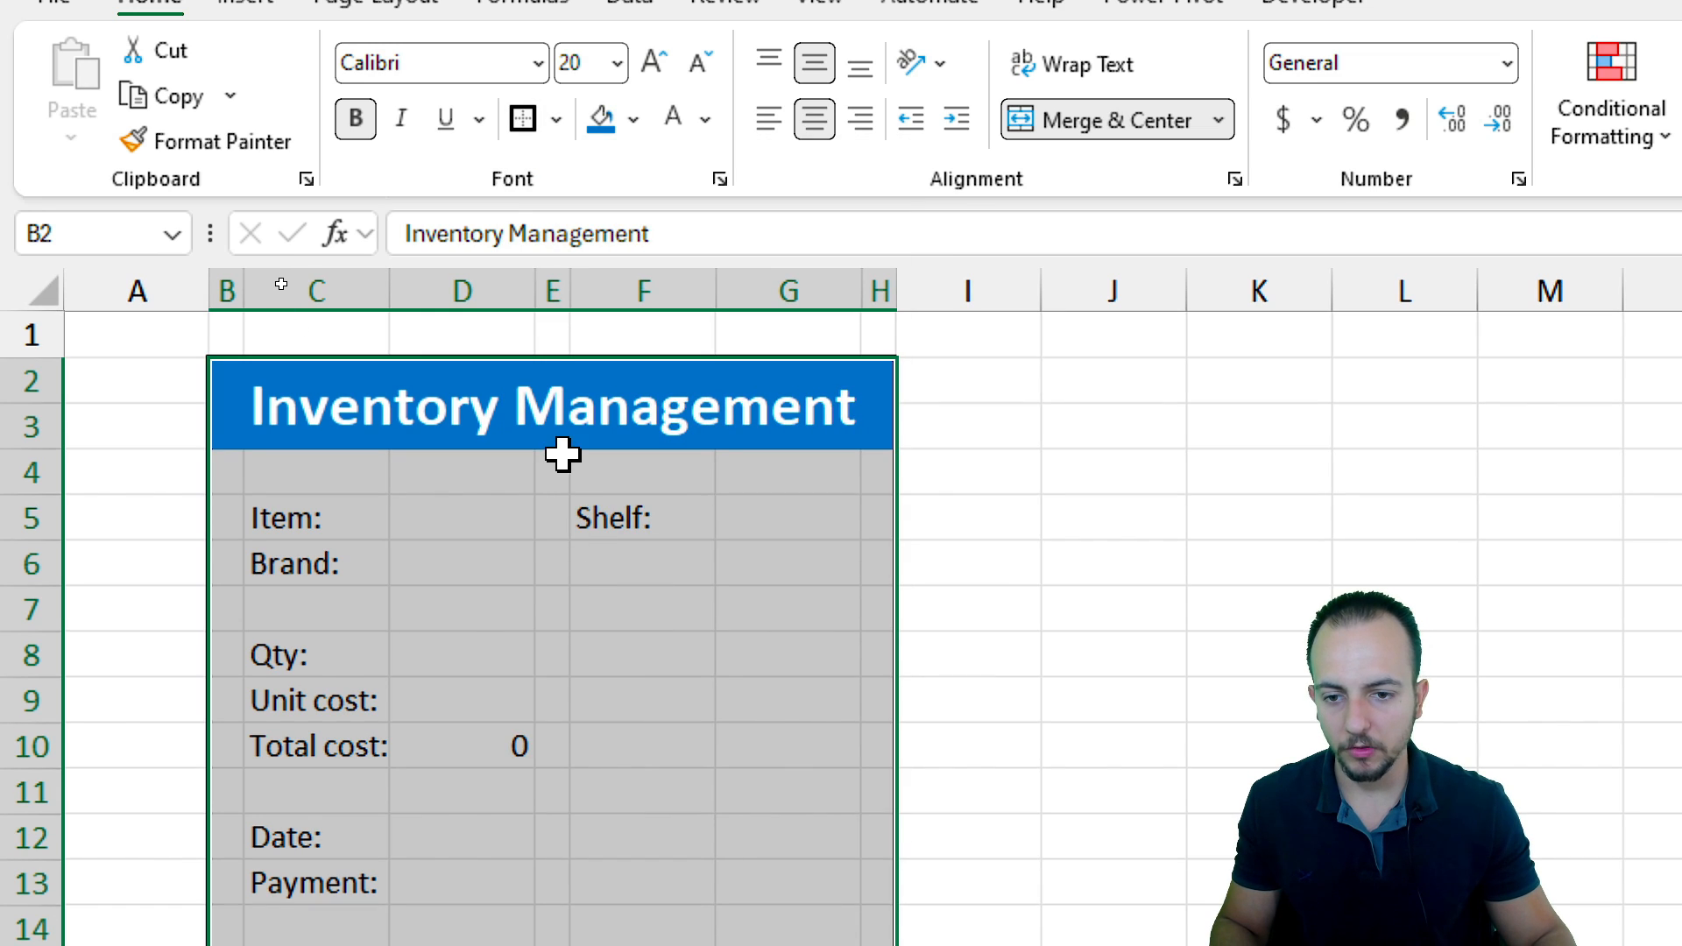
pyautogui.click(549, 417)
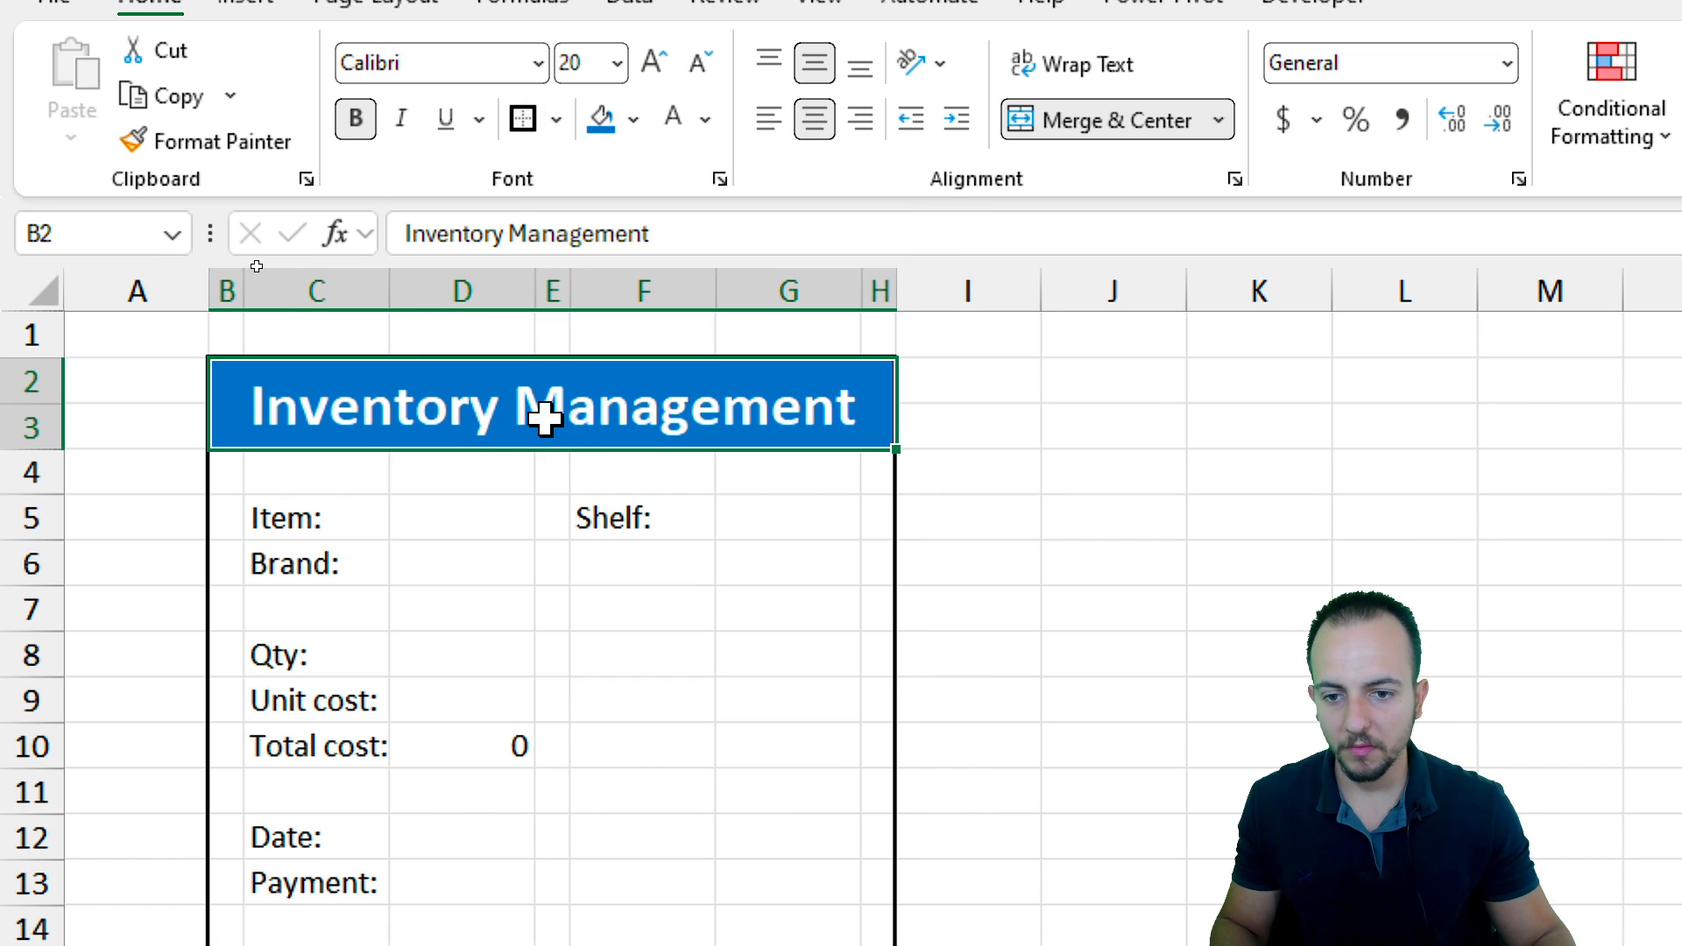
pyautogui.click(531, 120)
pyautogui.click(552, 751)
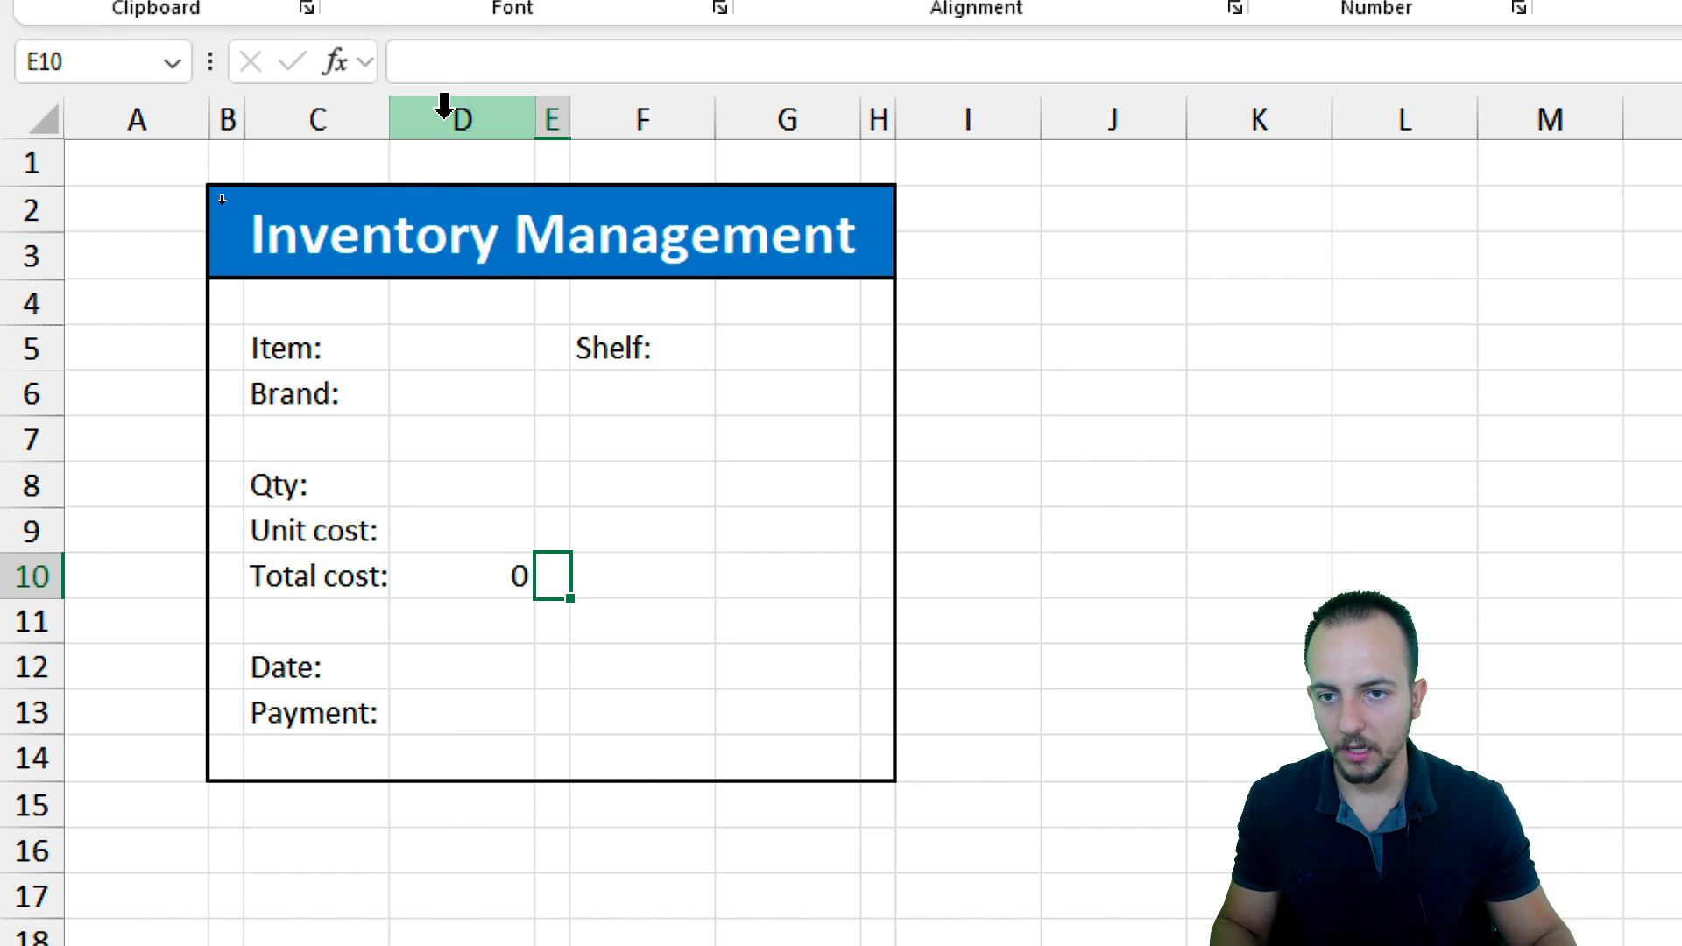
# Widen columns D and G together for the input fields
pyautogui.click(444, 106)
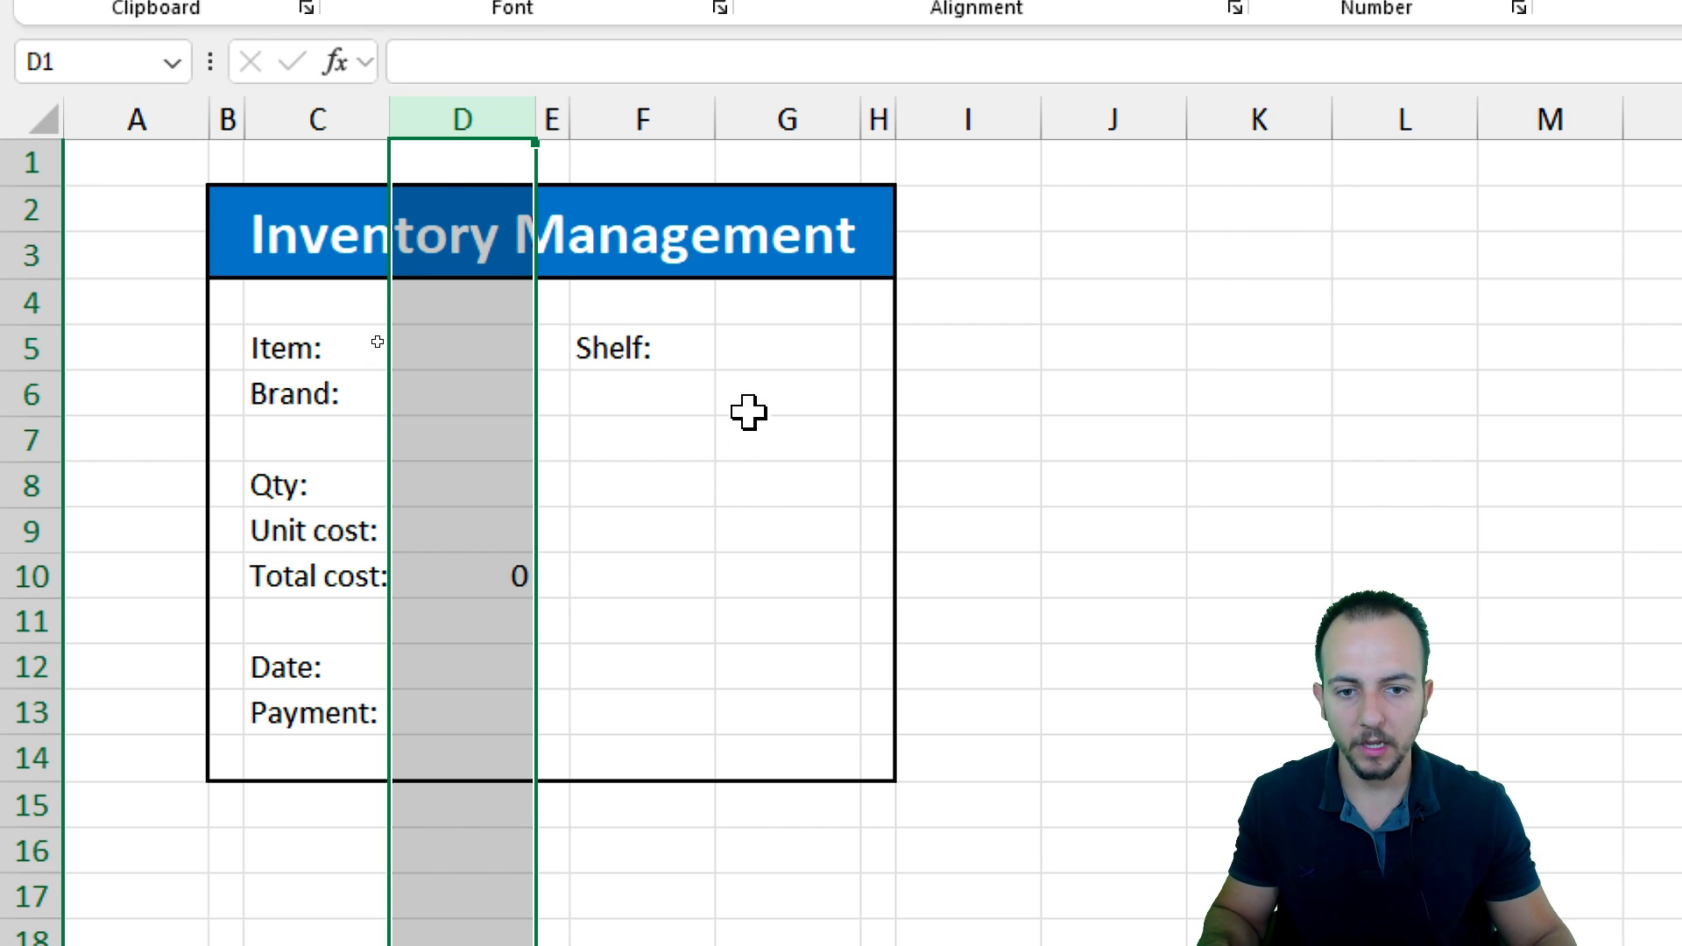
pyautogui.keyDown('ctrl'); pyautogui.click(791, 110); pyautogui.keyUp('ctrl')
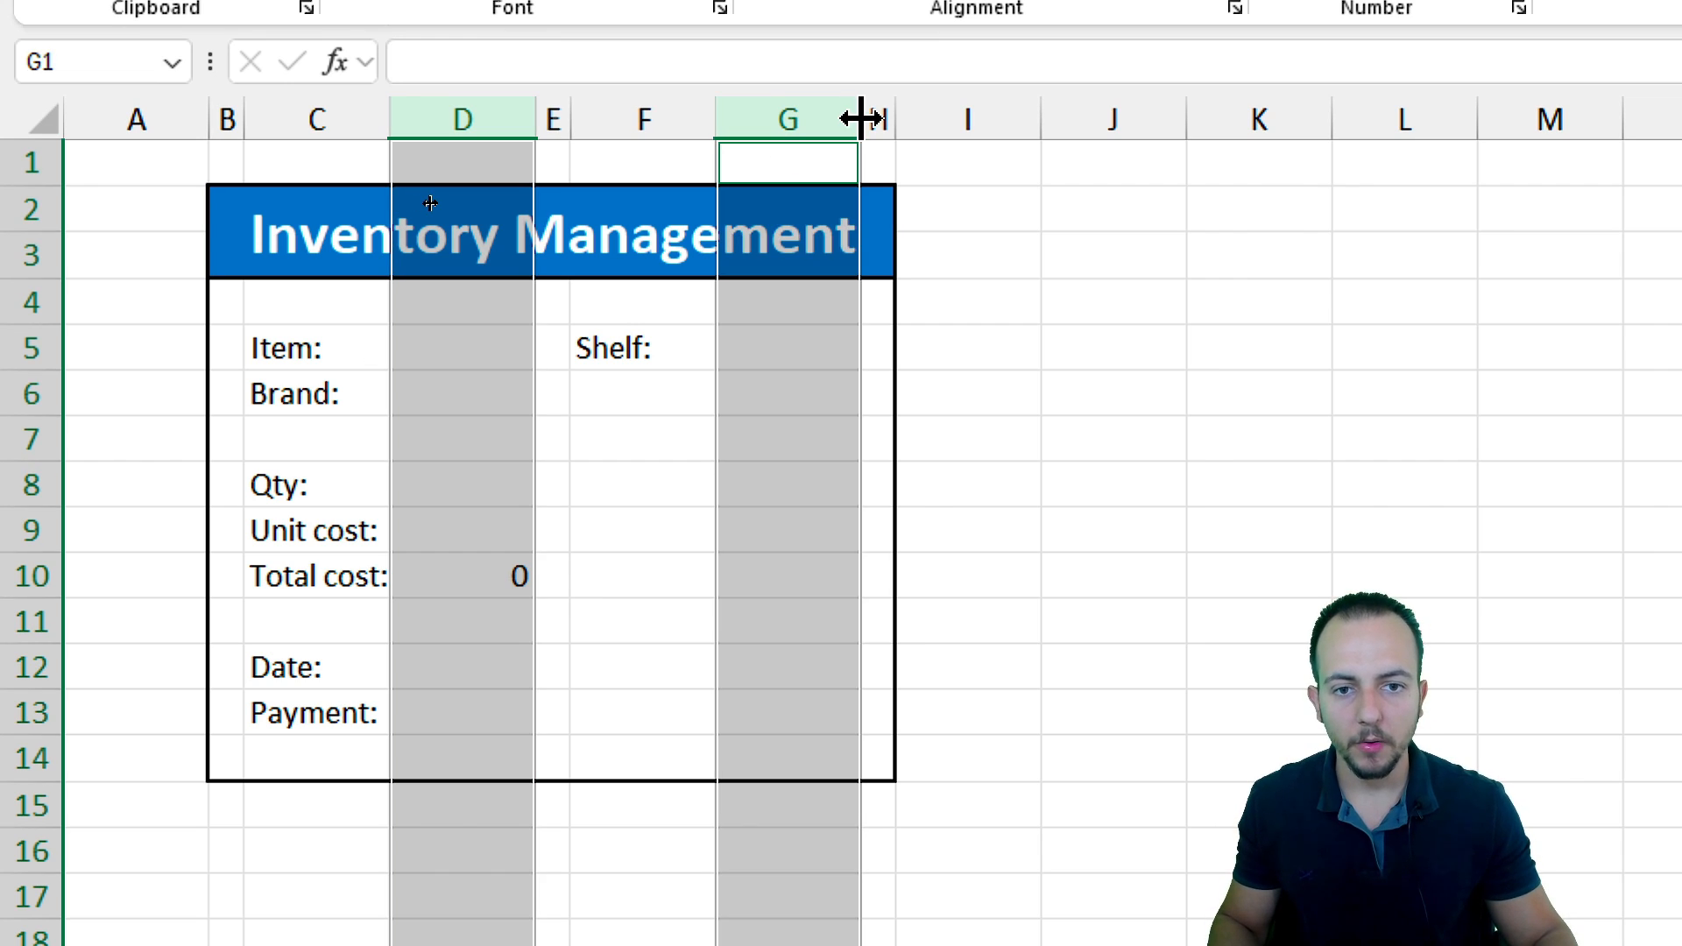
pyautogui.moveTo(860, 118); pyautogui.dragTo(995, 122)
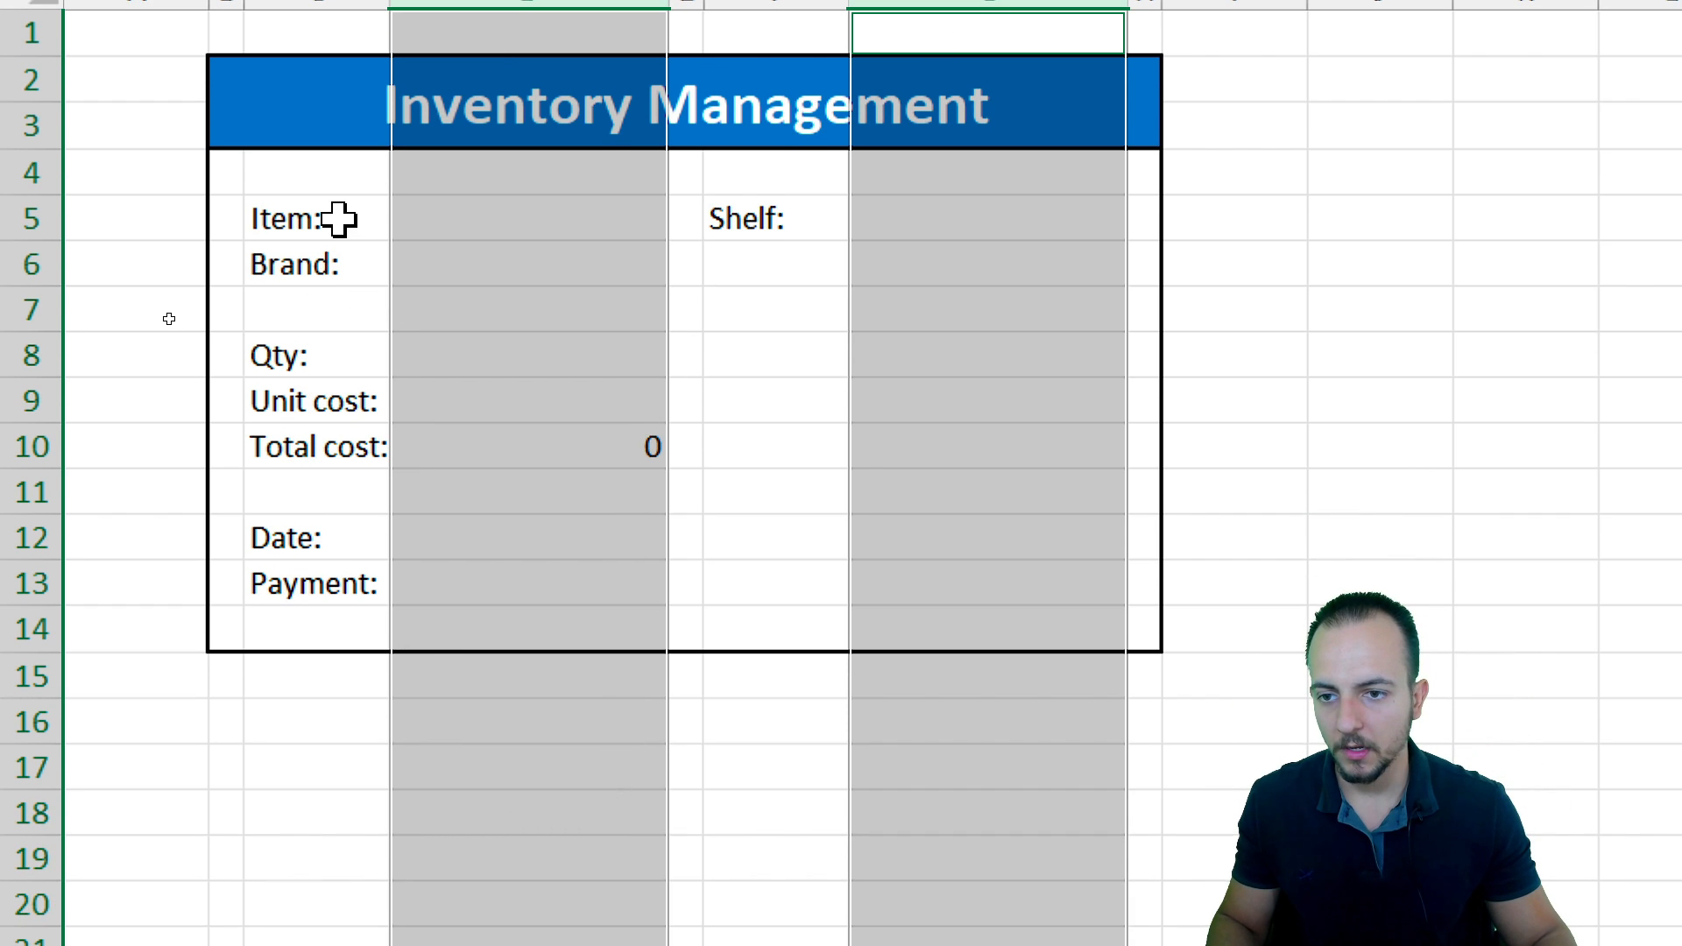
# Bold the form labels in C5:C6, C8:C10, C12:C13 and F5
pyautogui.moveTo(330, 358); pyautogui.dragTo(342, 401)
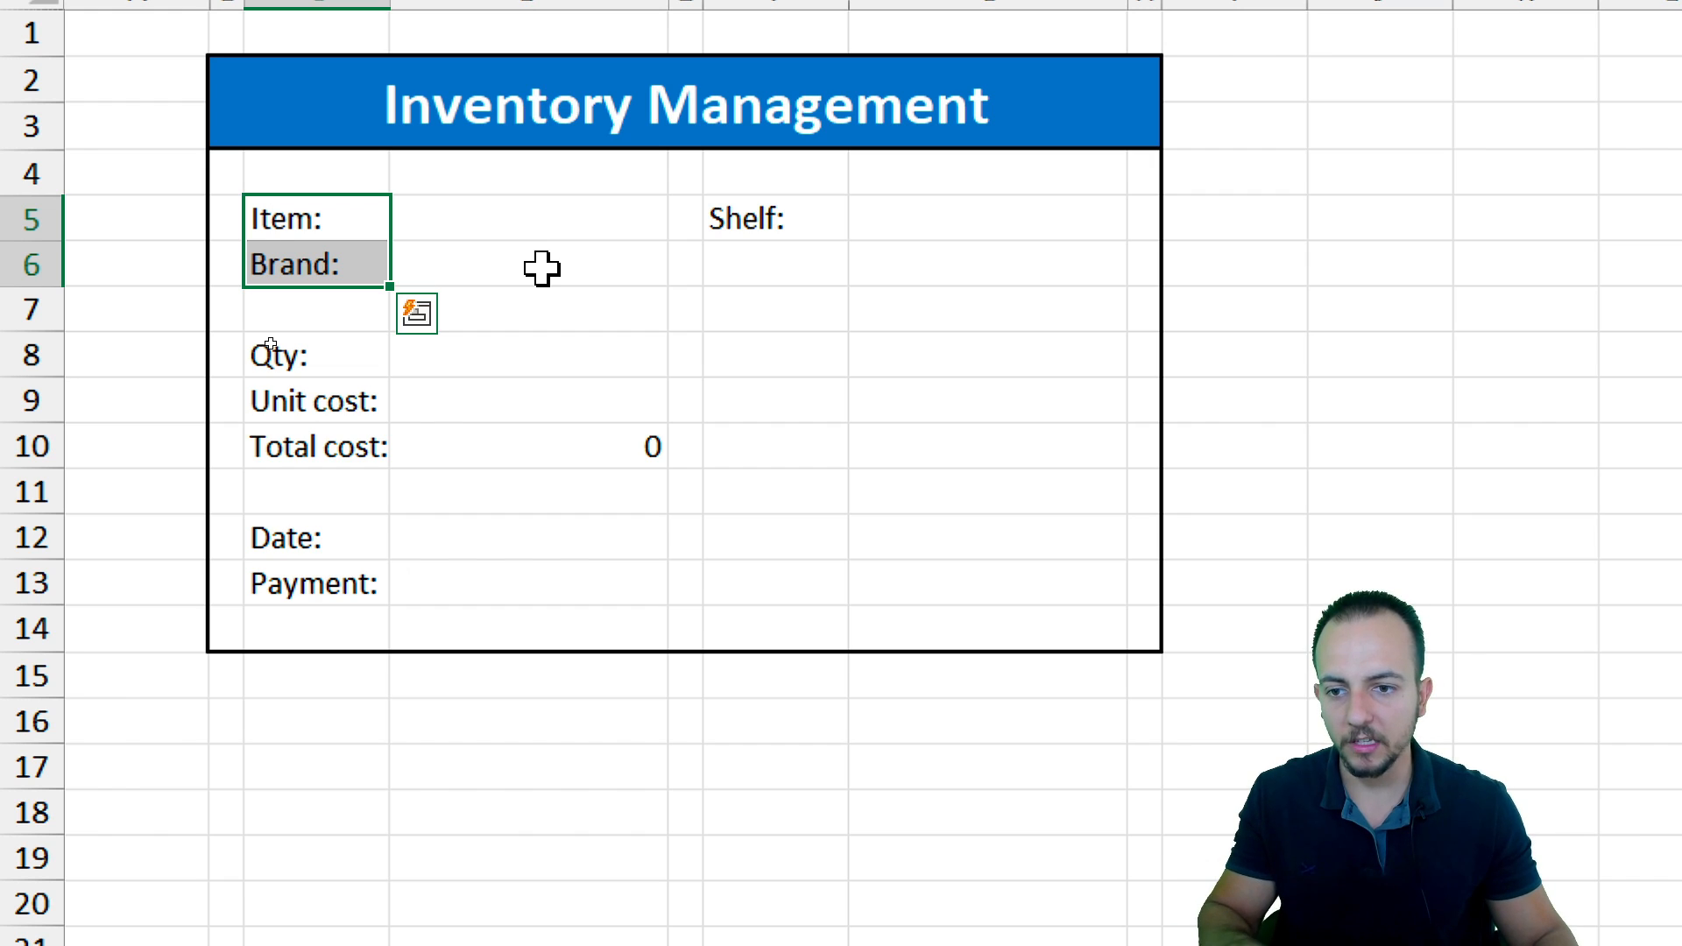
pyautogui.moveTo(375, 350); pyautogui.dragTo(345, 443)
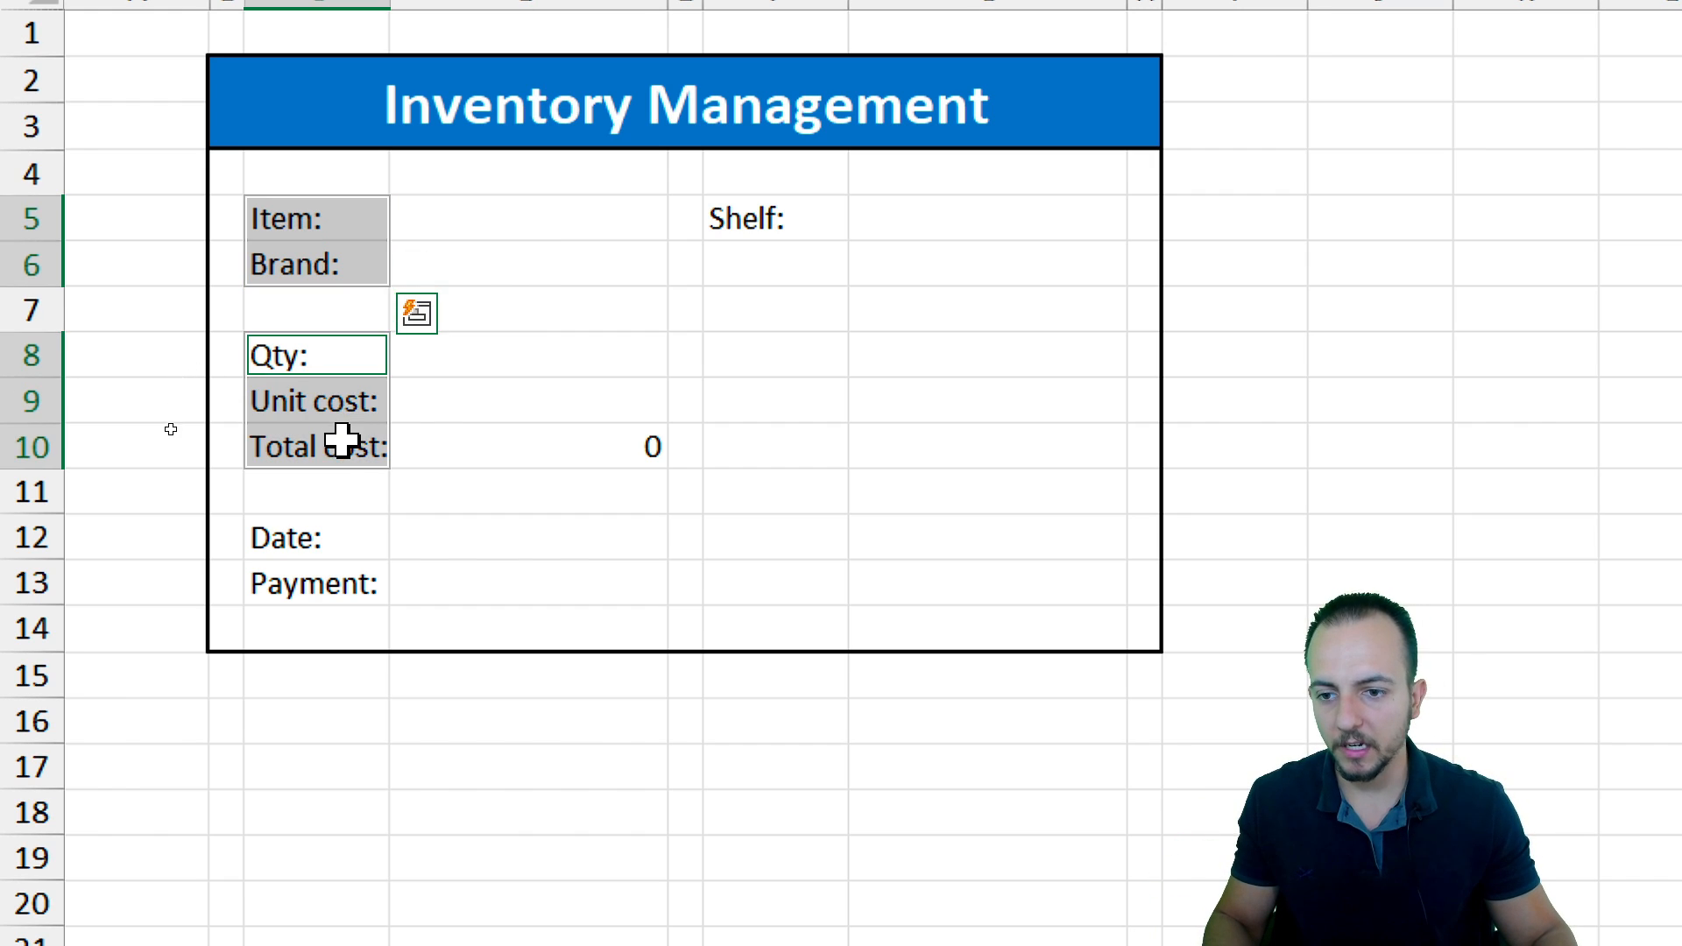
pyautogui.moveTo(327, 534); pyautogui.dragTo(328, 591)
pyautogui.keyDown('ctrl'); pyautogui.click(801, 219); pyautogui.keyUp('ctrl')
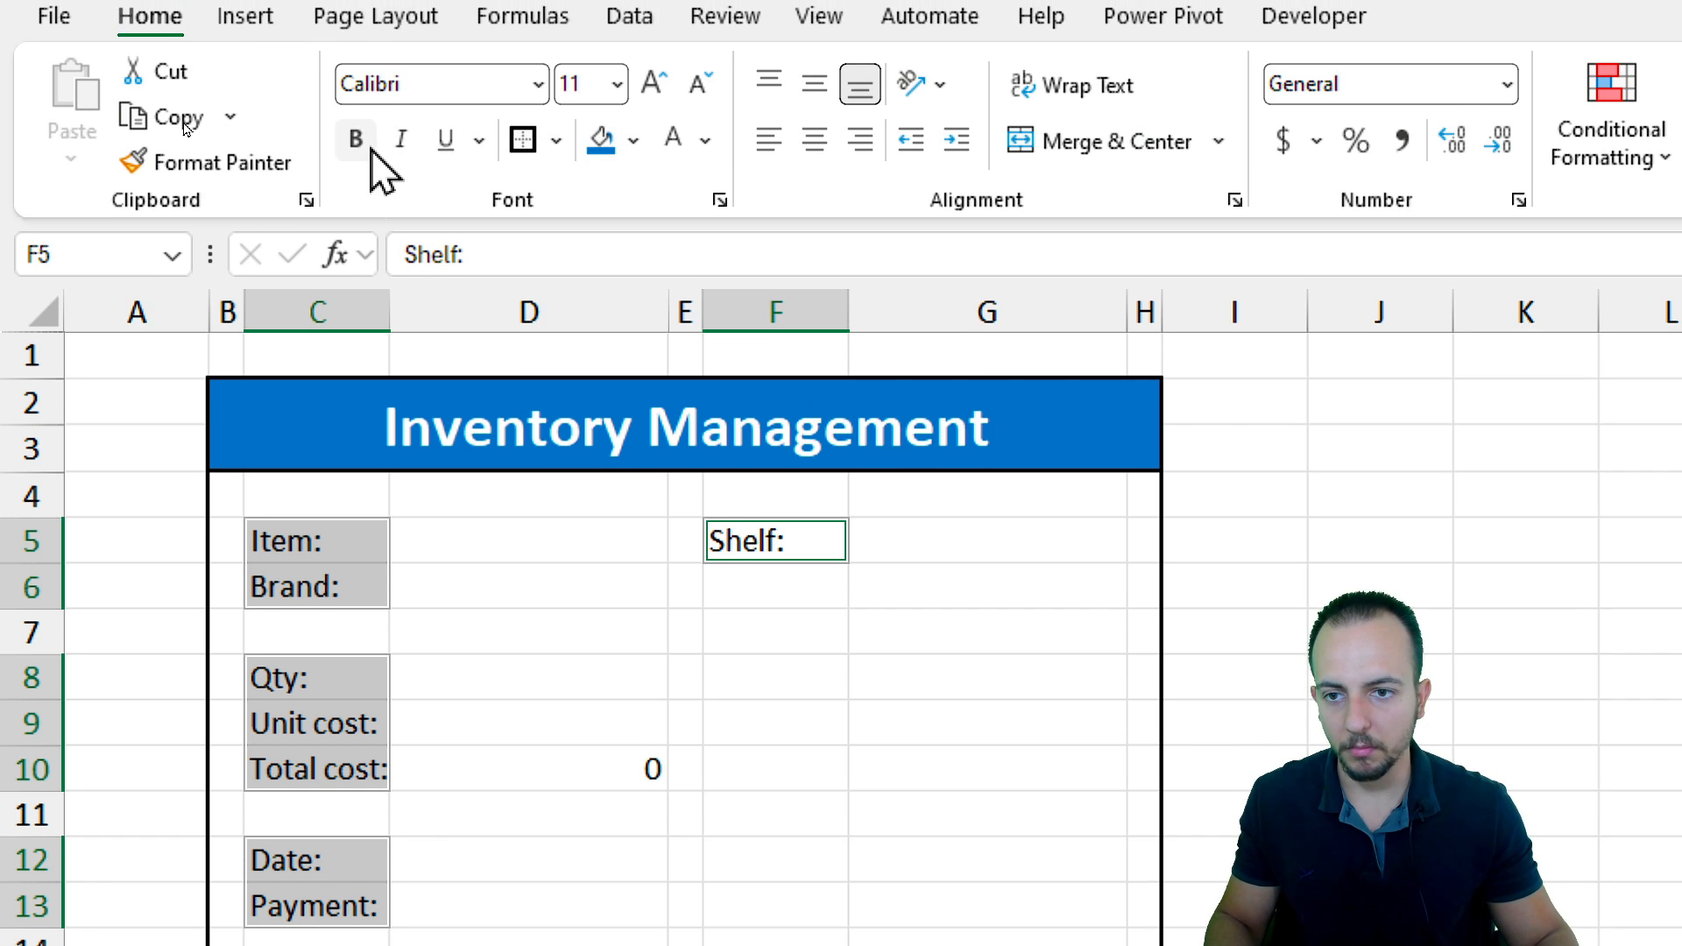
pyautogui.click(355, 140)
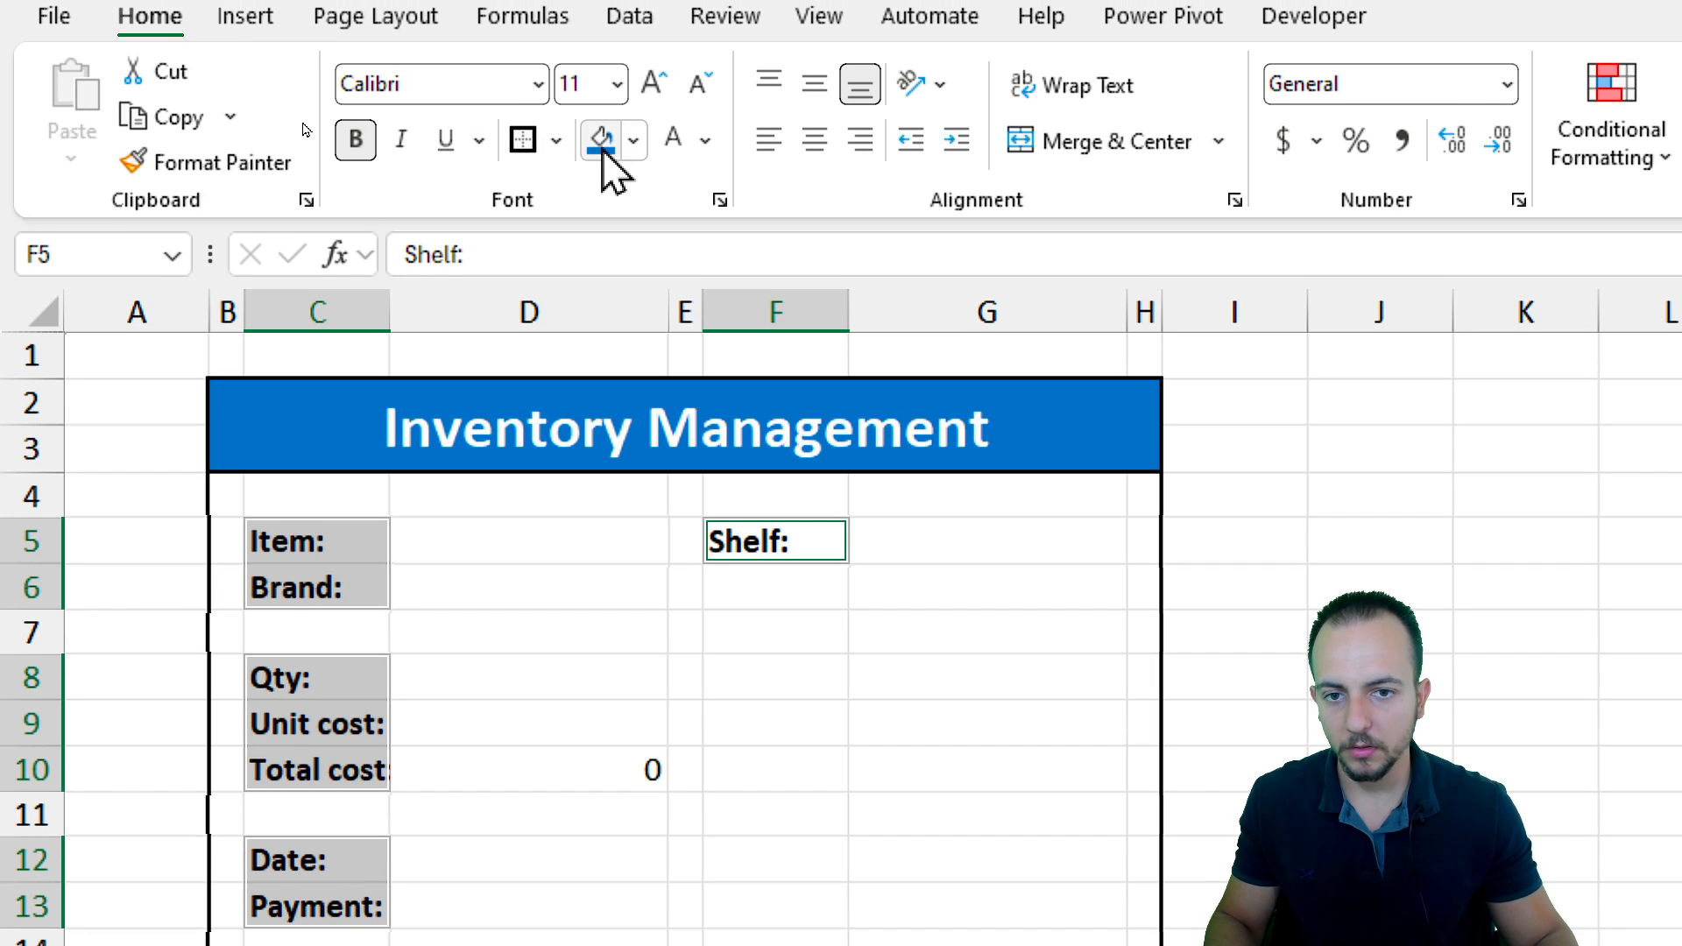
# Format the selected form labels with white font, blue fill and right alignment
pyautogui.click(665, 149)
pyautogui.click(600, 150)
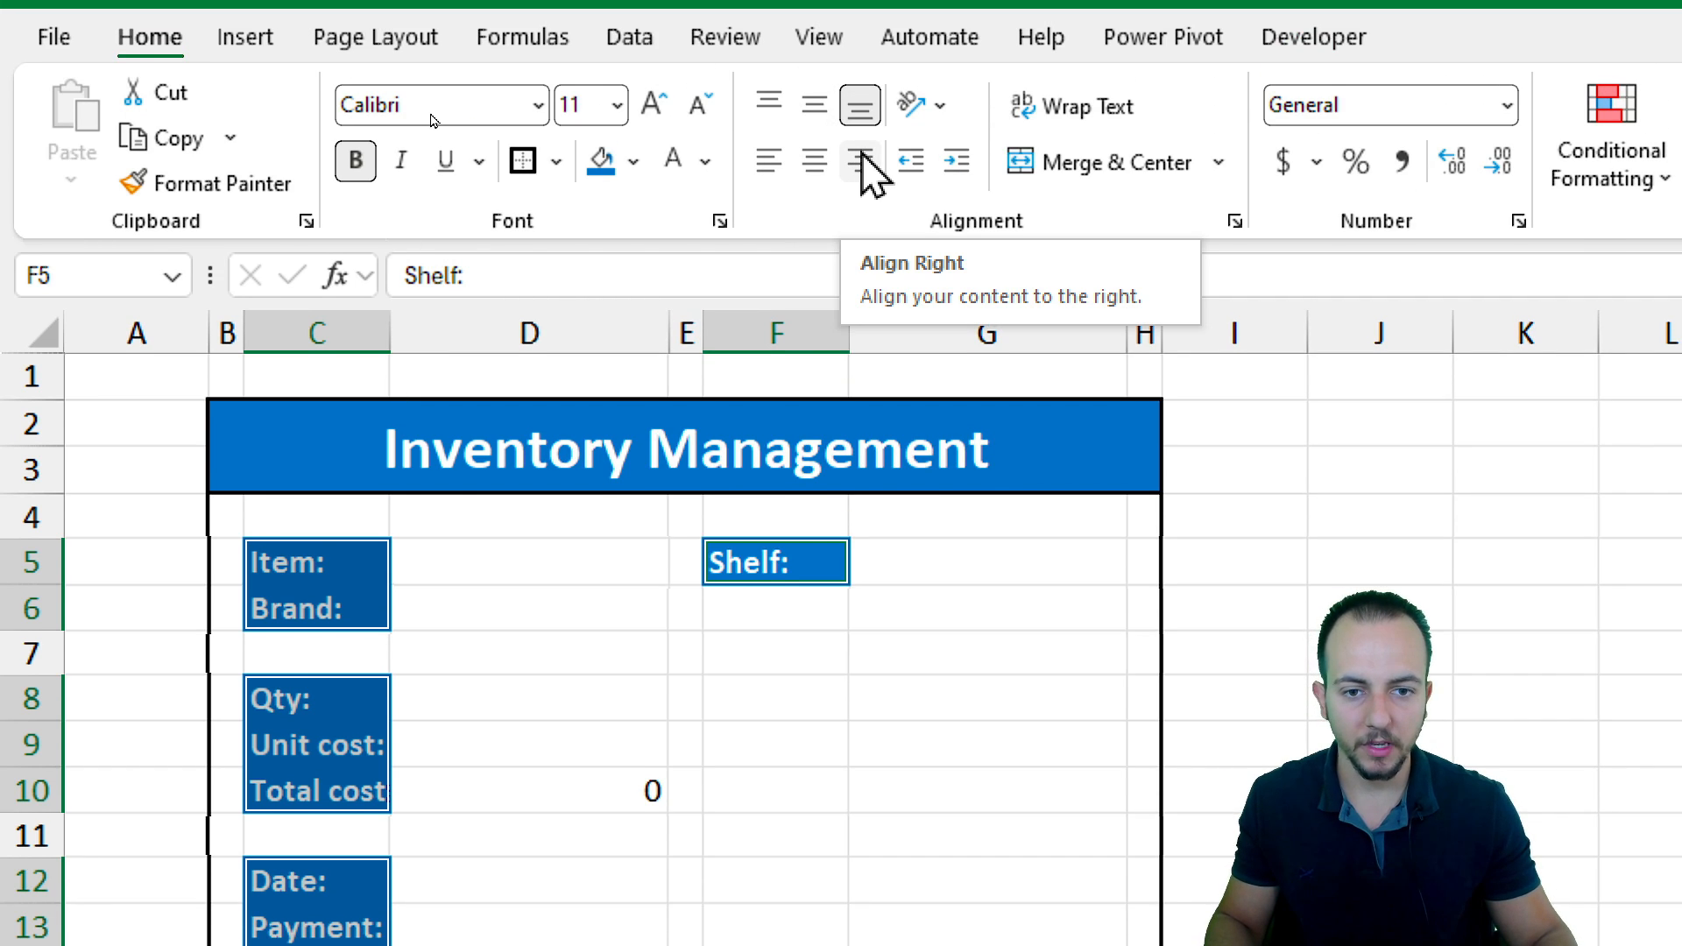
pyautogui.click(860, 160)
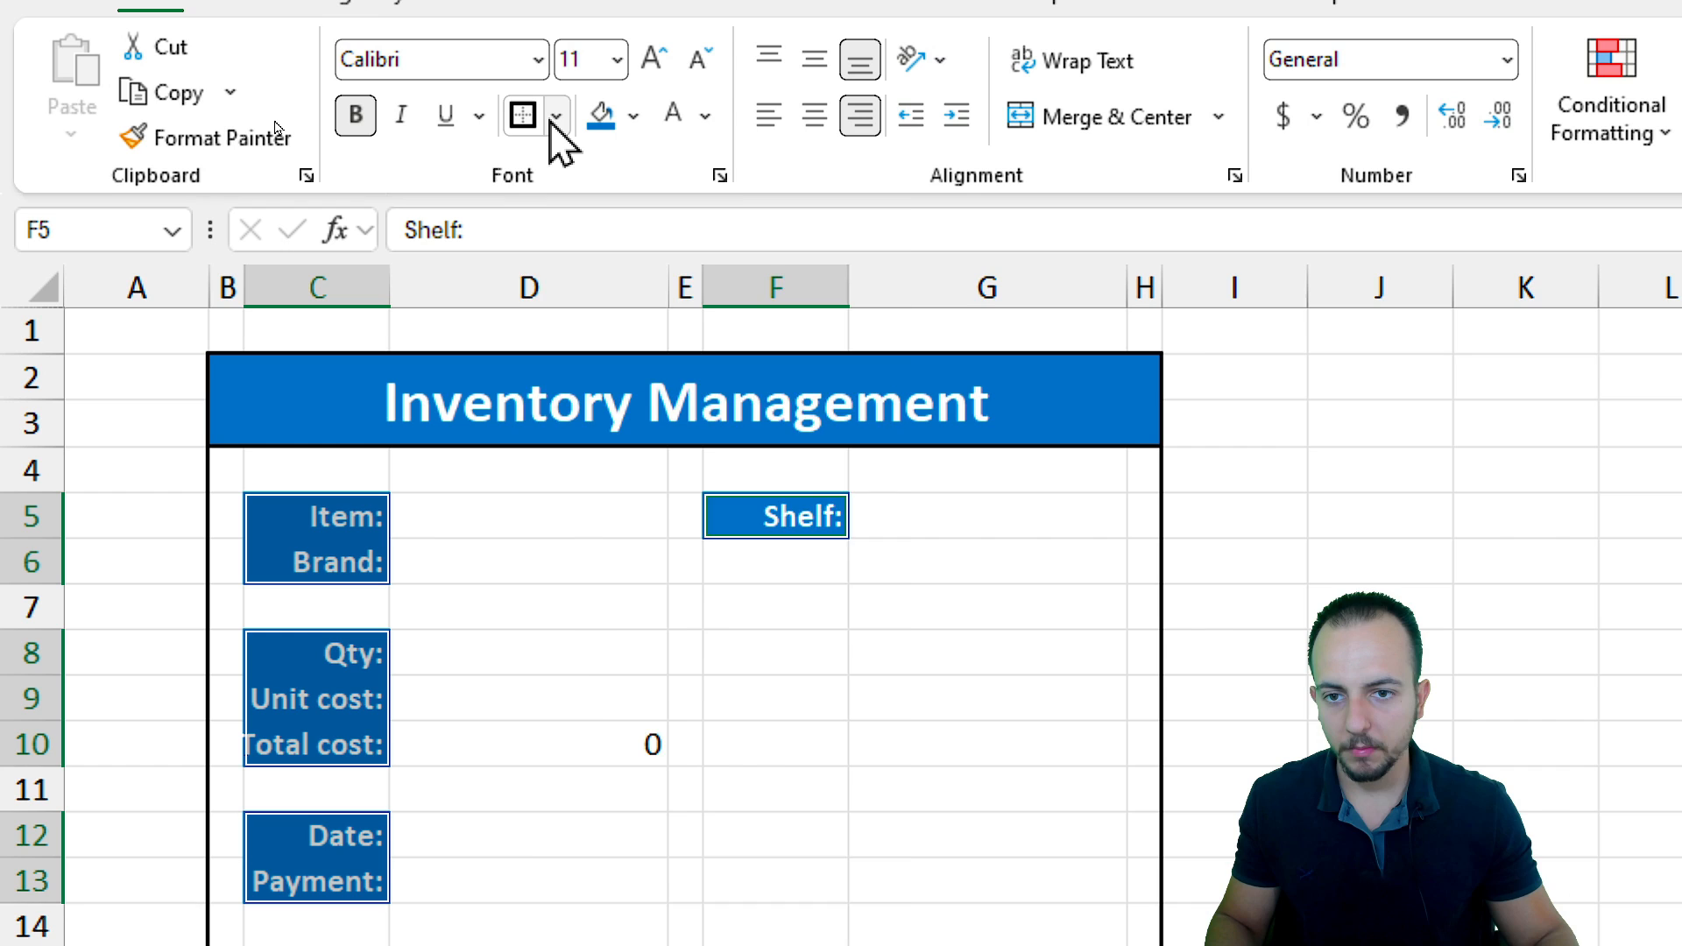
# Apply all borders to the input cells D5:D6, D8:D10, D12:D13 and G5:G9
pyautogui.click(555, 0)
pyautogui.click(664, 318)
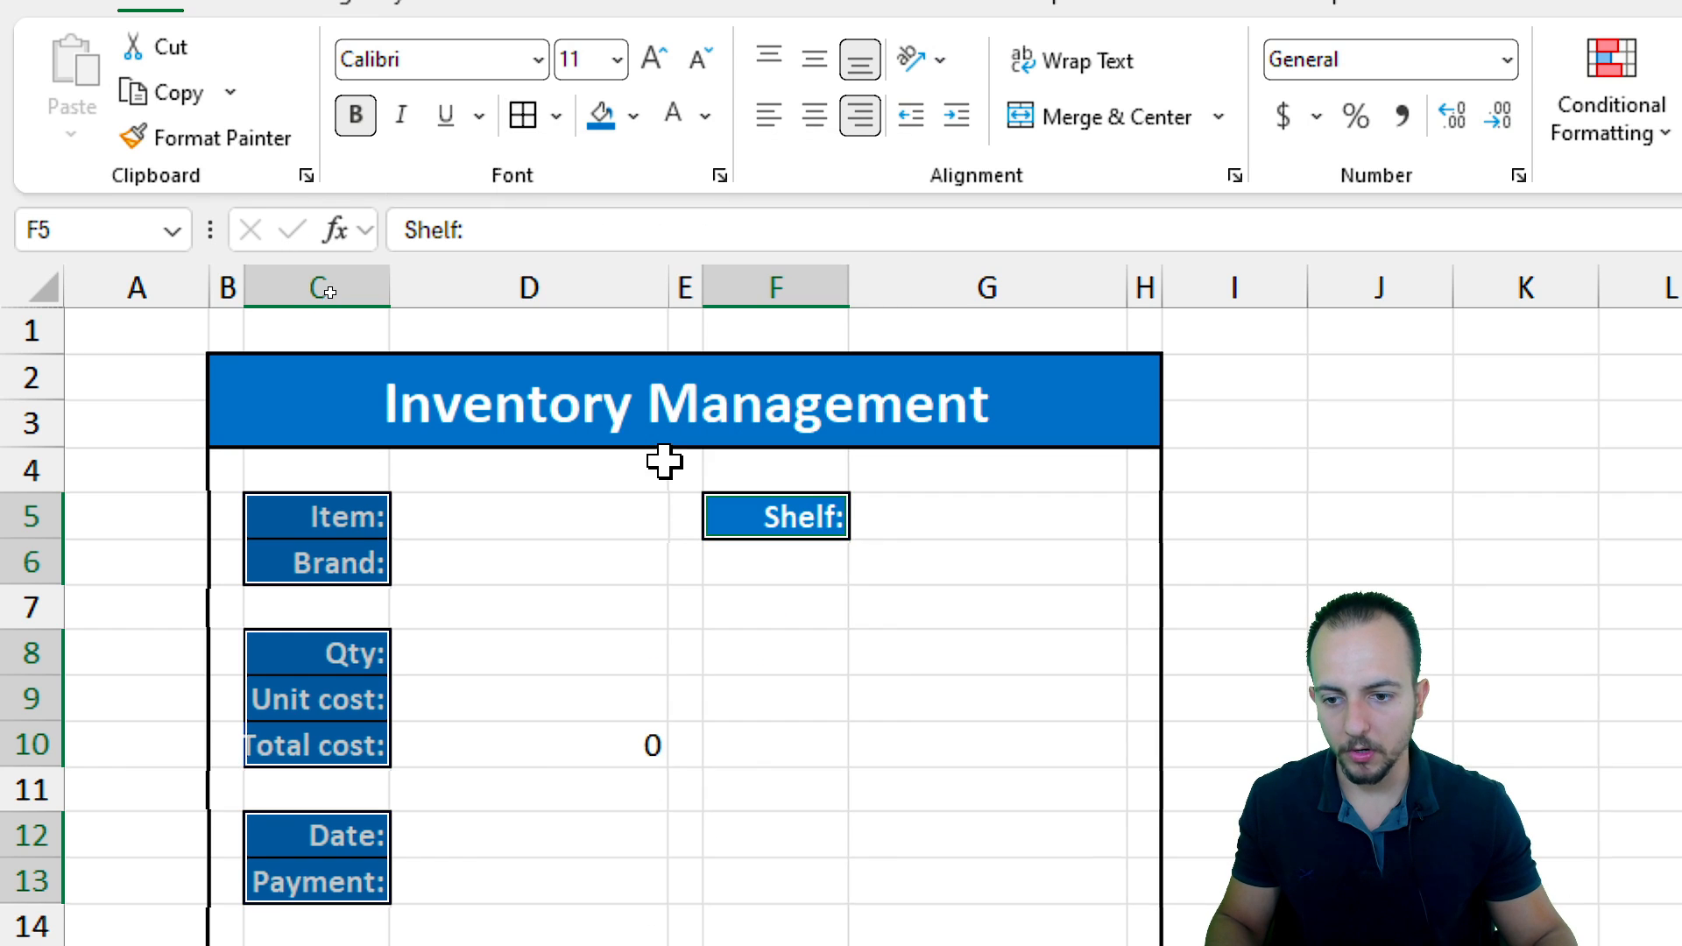
pyautogui.moveTo(523, 516); pyautogui.dragTo(526, 556)
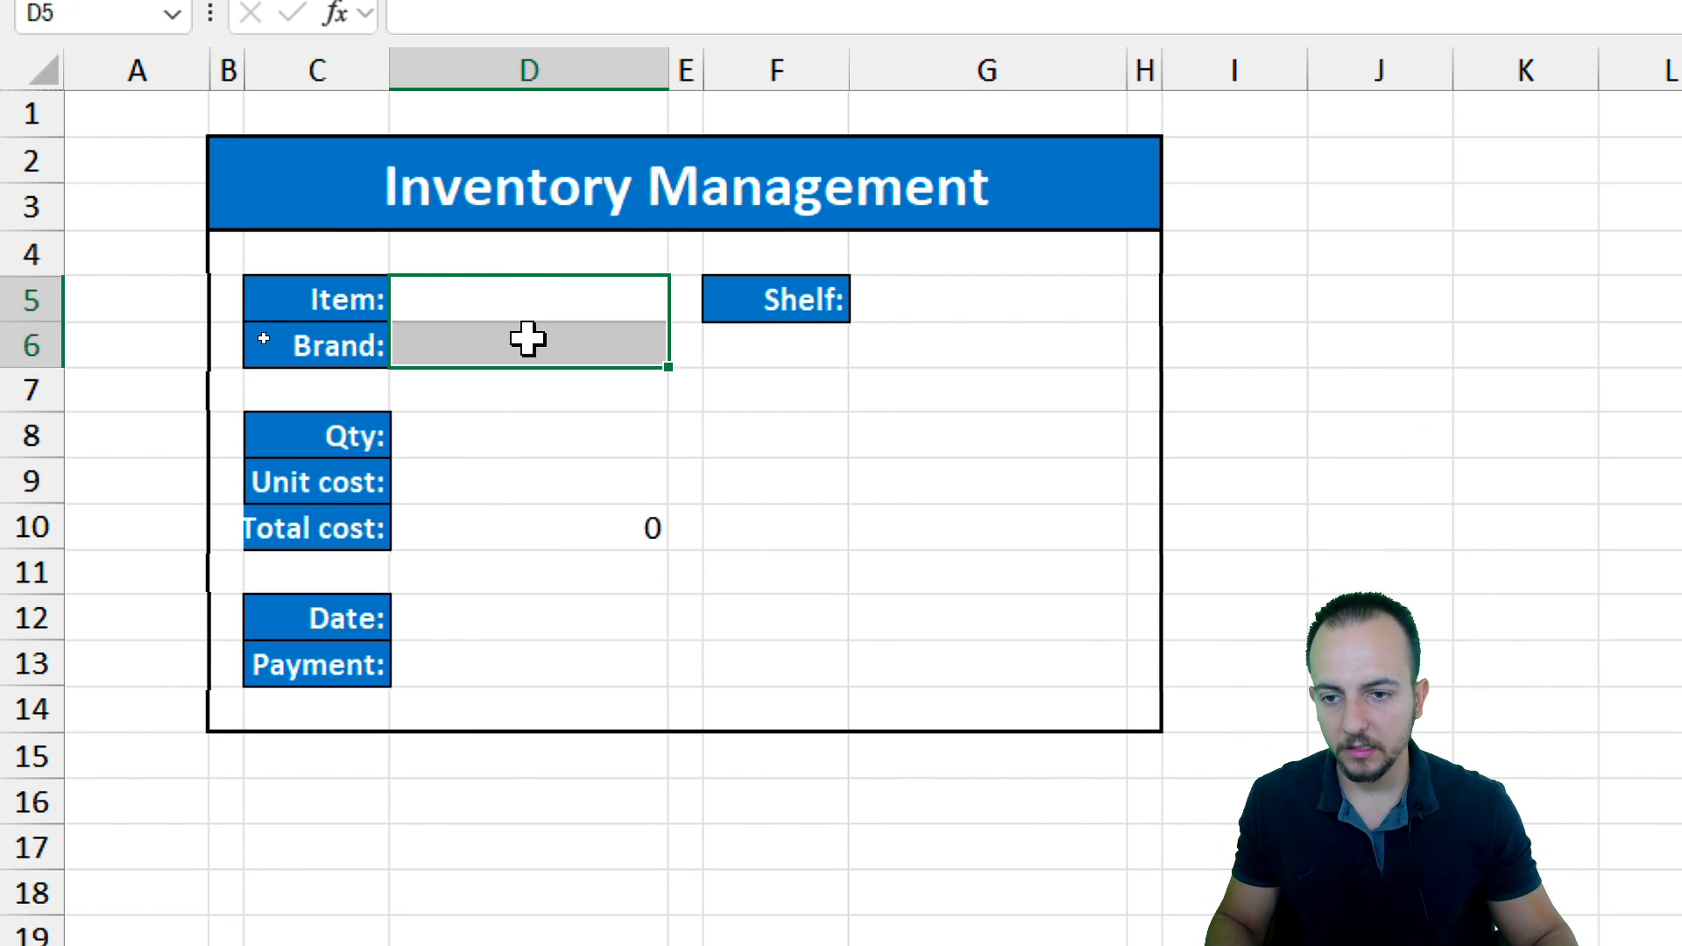
pyautogui.moveTo(481, 432); pyautogui.dragTo(486, 538)
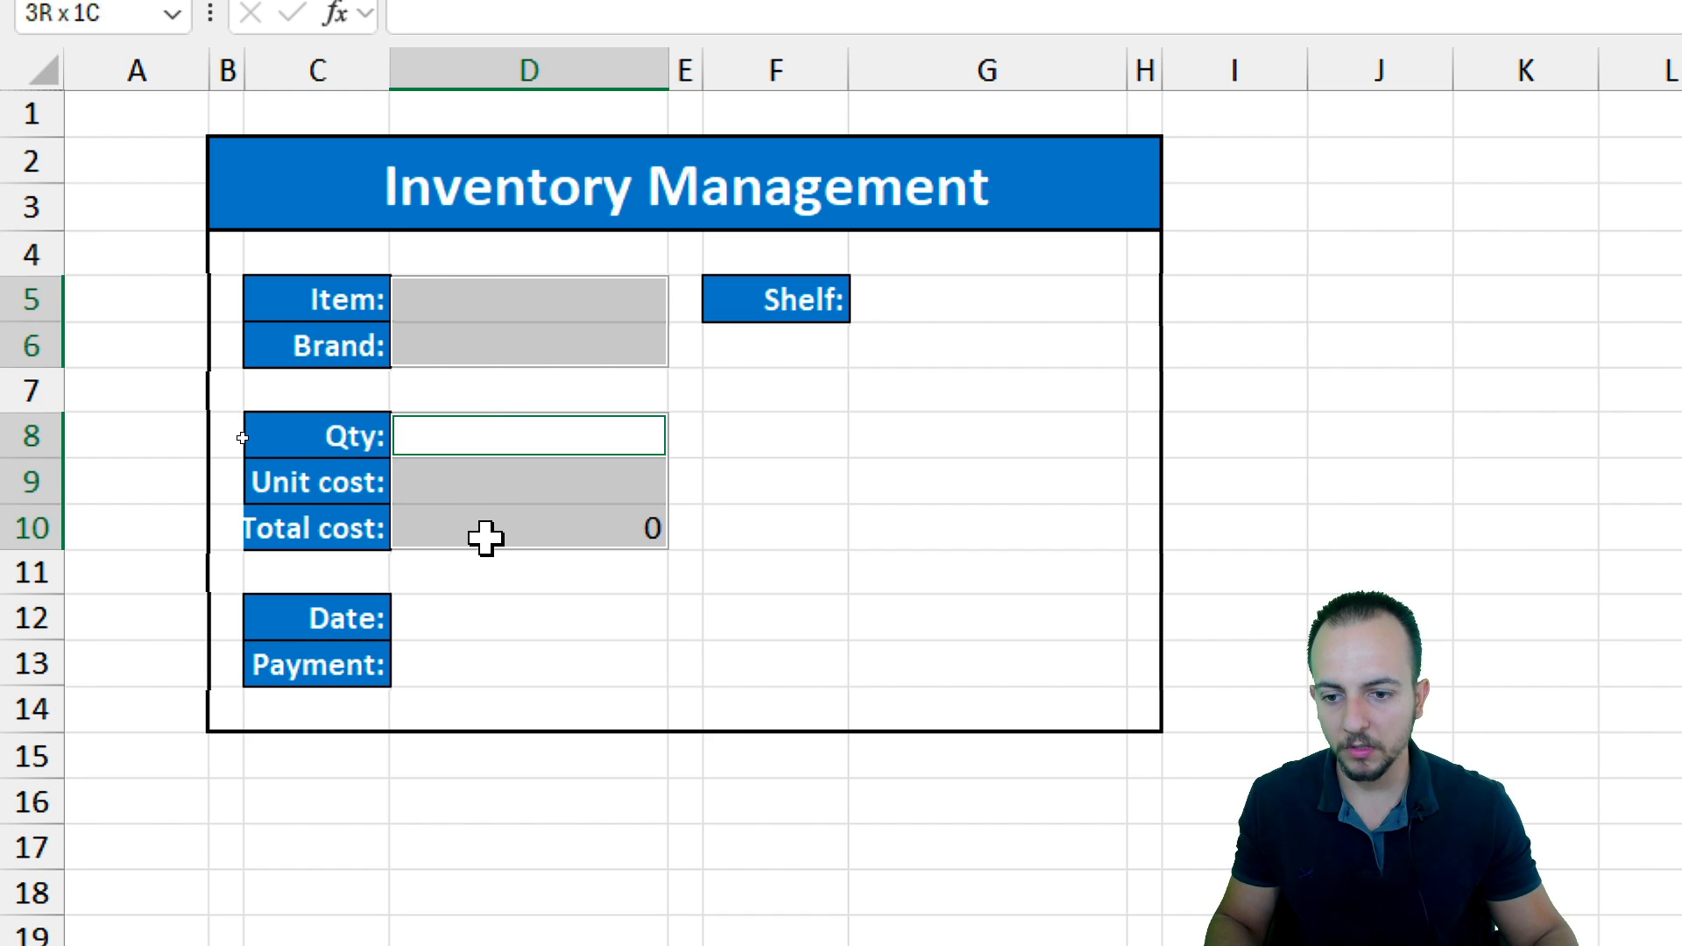
pyautogui.moveTo(468, 625); pyautogui.dragTo(470, 664)
pyautogui.moveTo(911, 308); pyautogui.dragTo(912, 464)
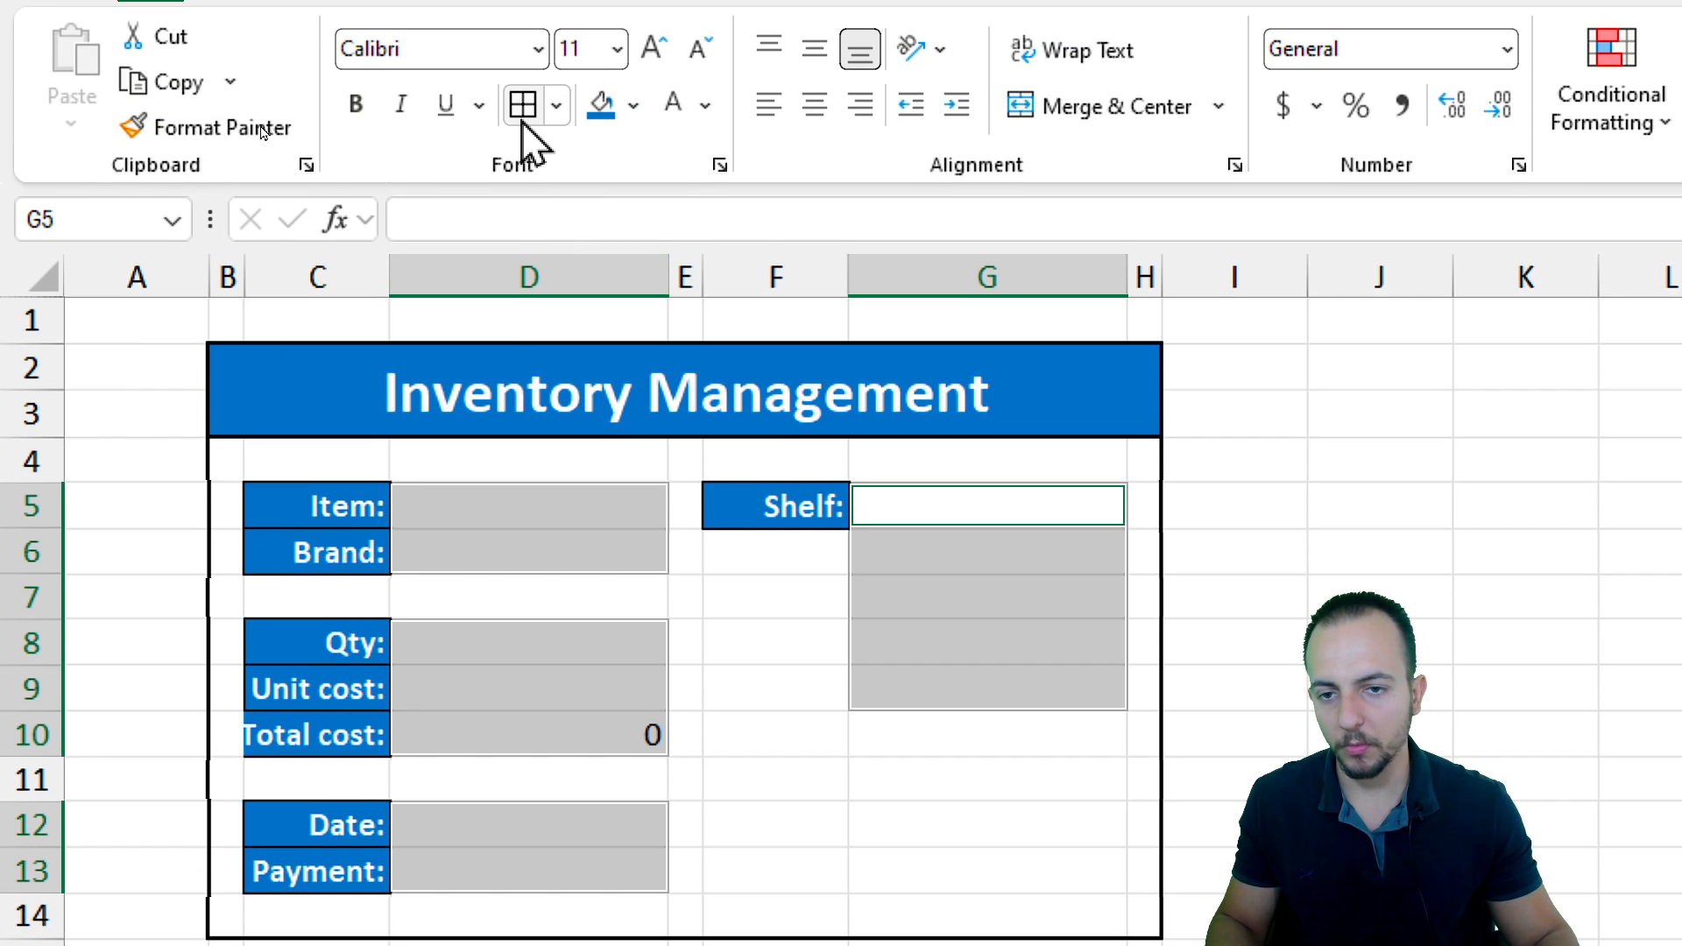
pyautogui.click(522, 109)
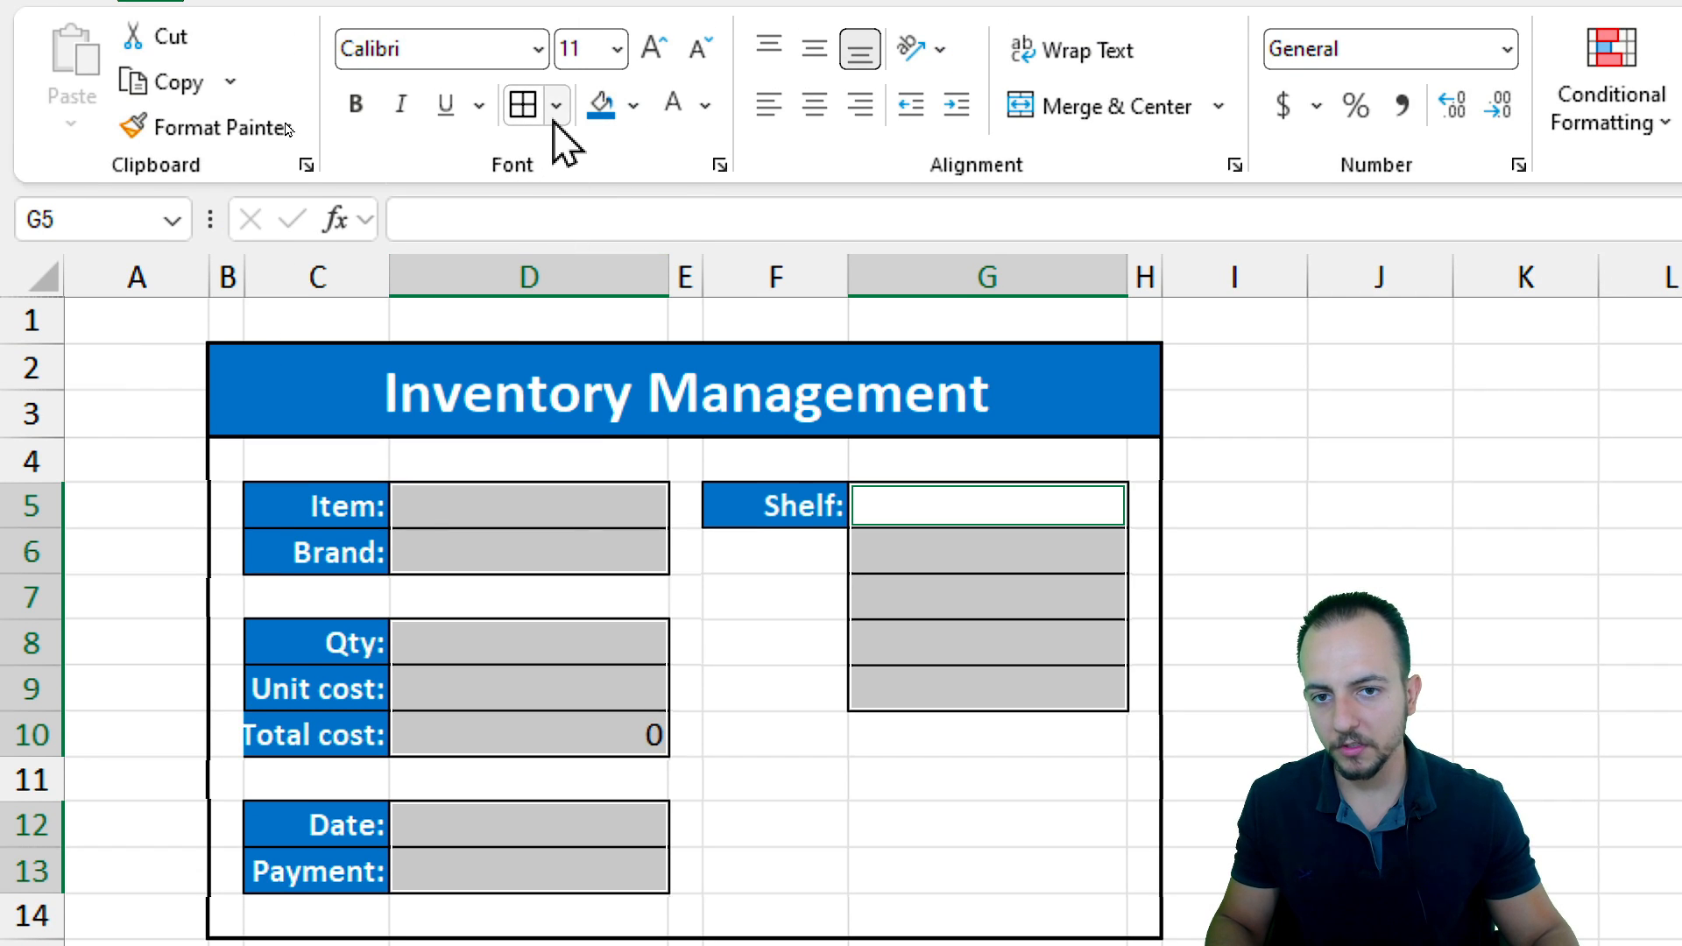
# Fill the selected input cells with a light gold theme colour
pyautogui.click(633, 106)
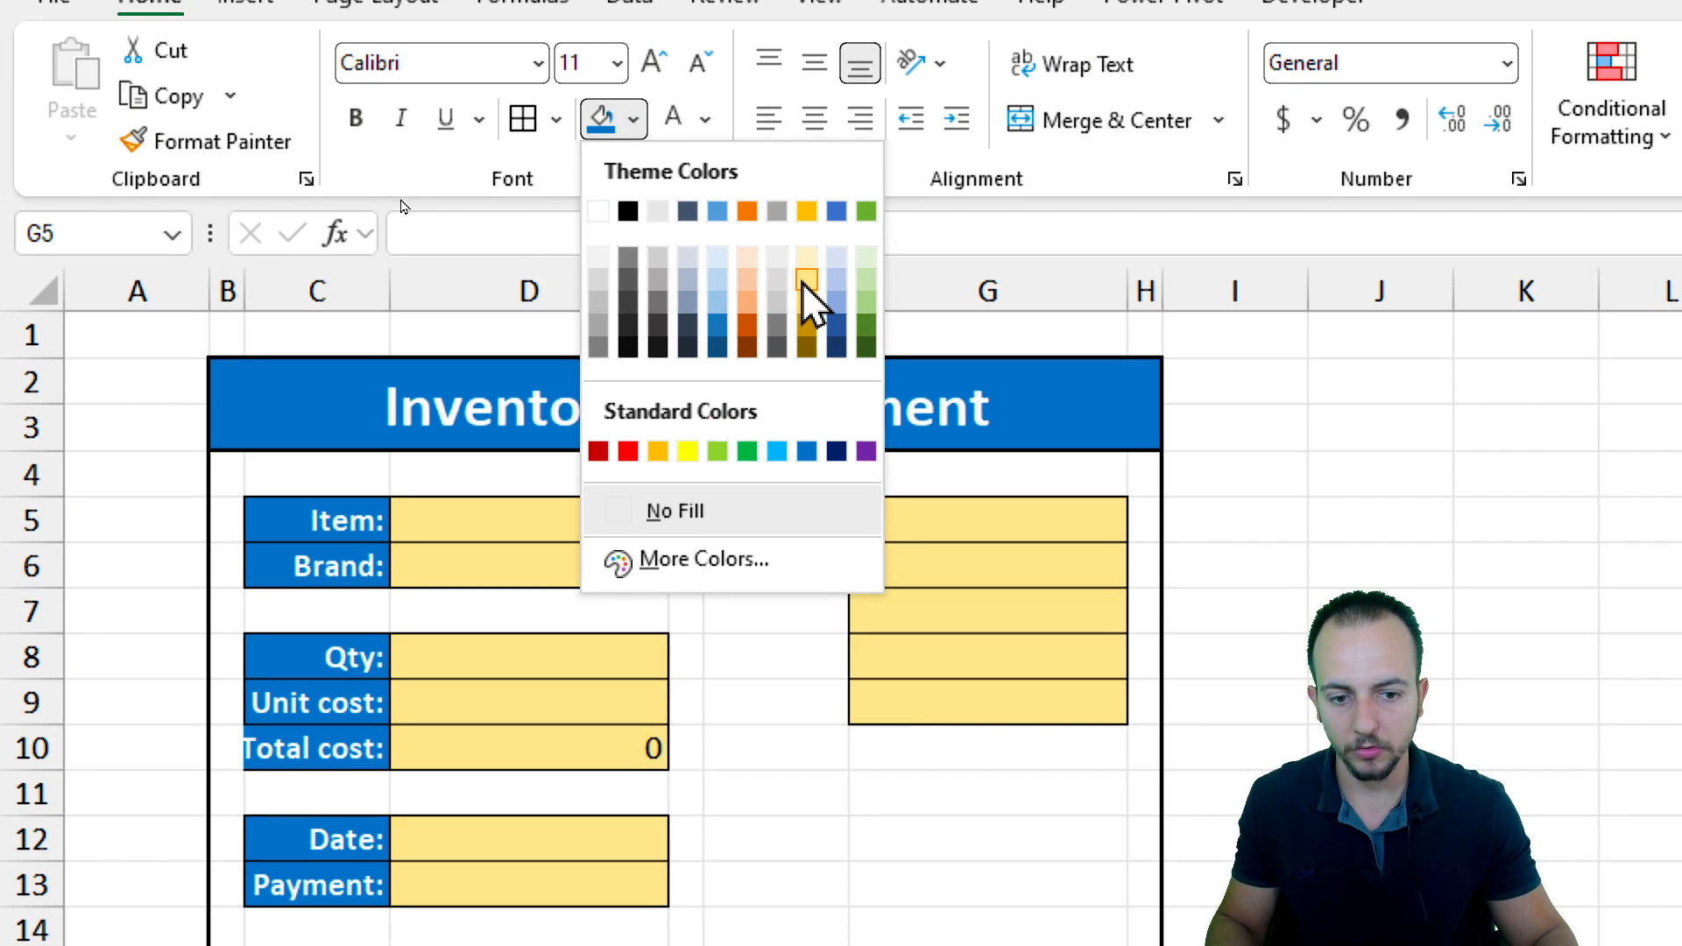
pyautogui.click(804, 256)
pyautogui.click(845, 676)
pyautogui.click(786, 701)
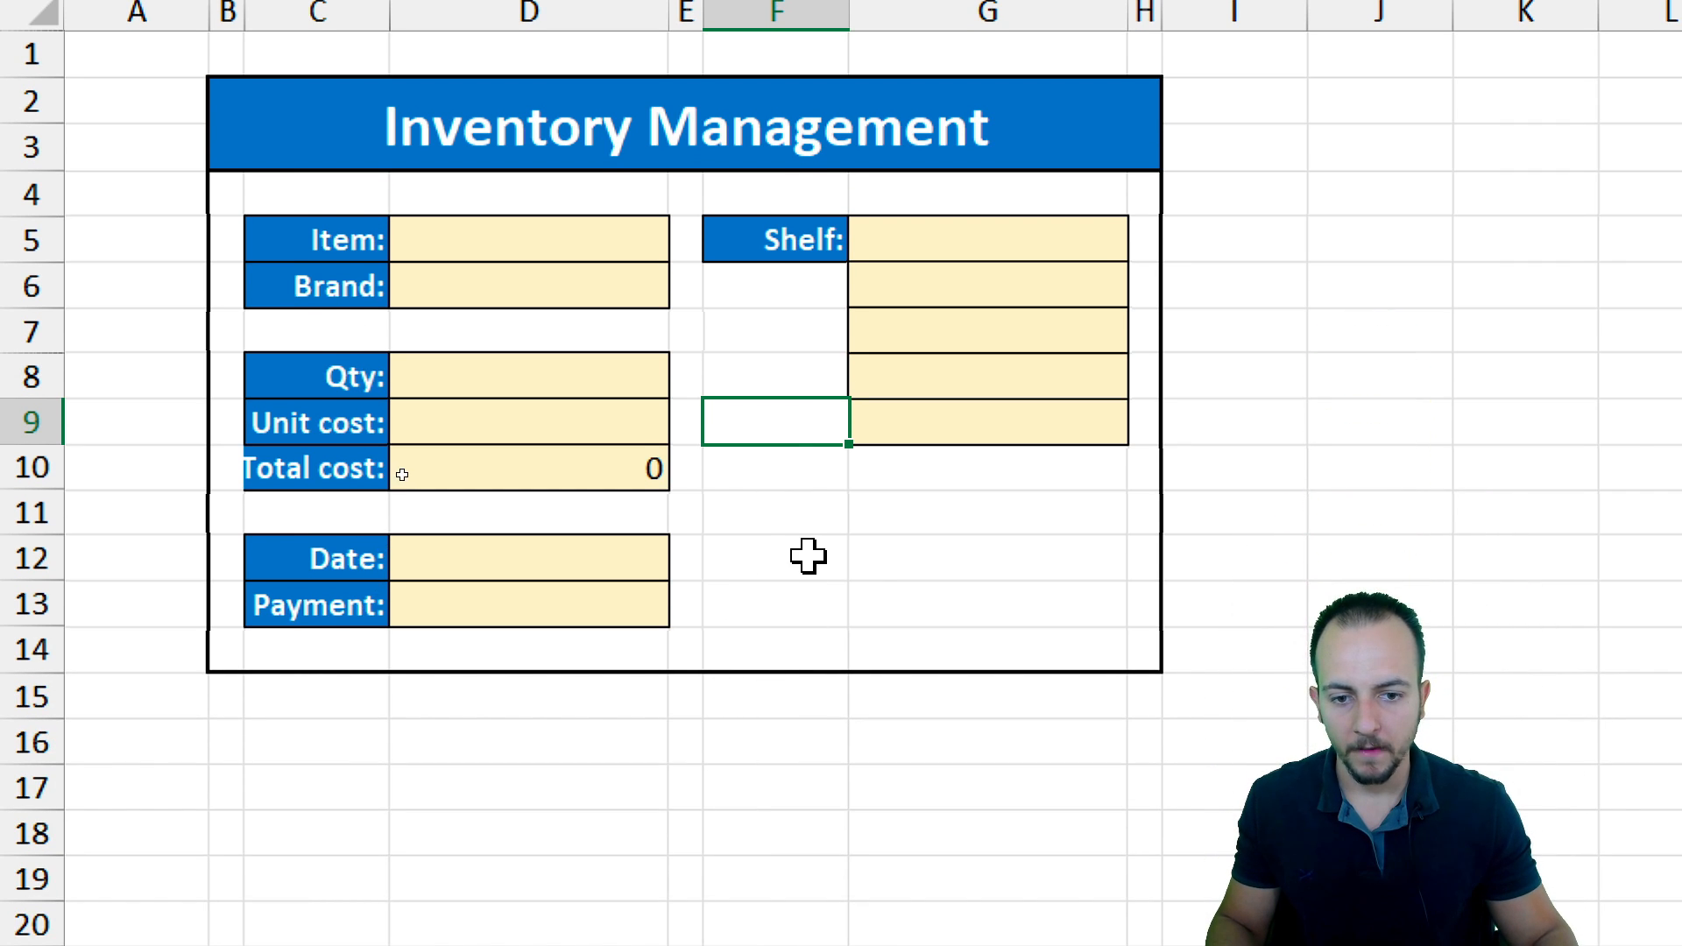
pyautogui.moveTo(807, 520); pyautogui.dragTo(999, 601)
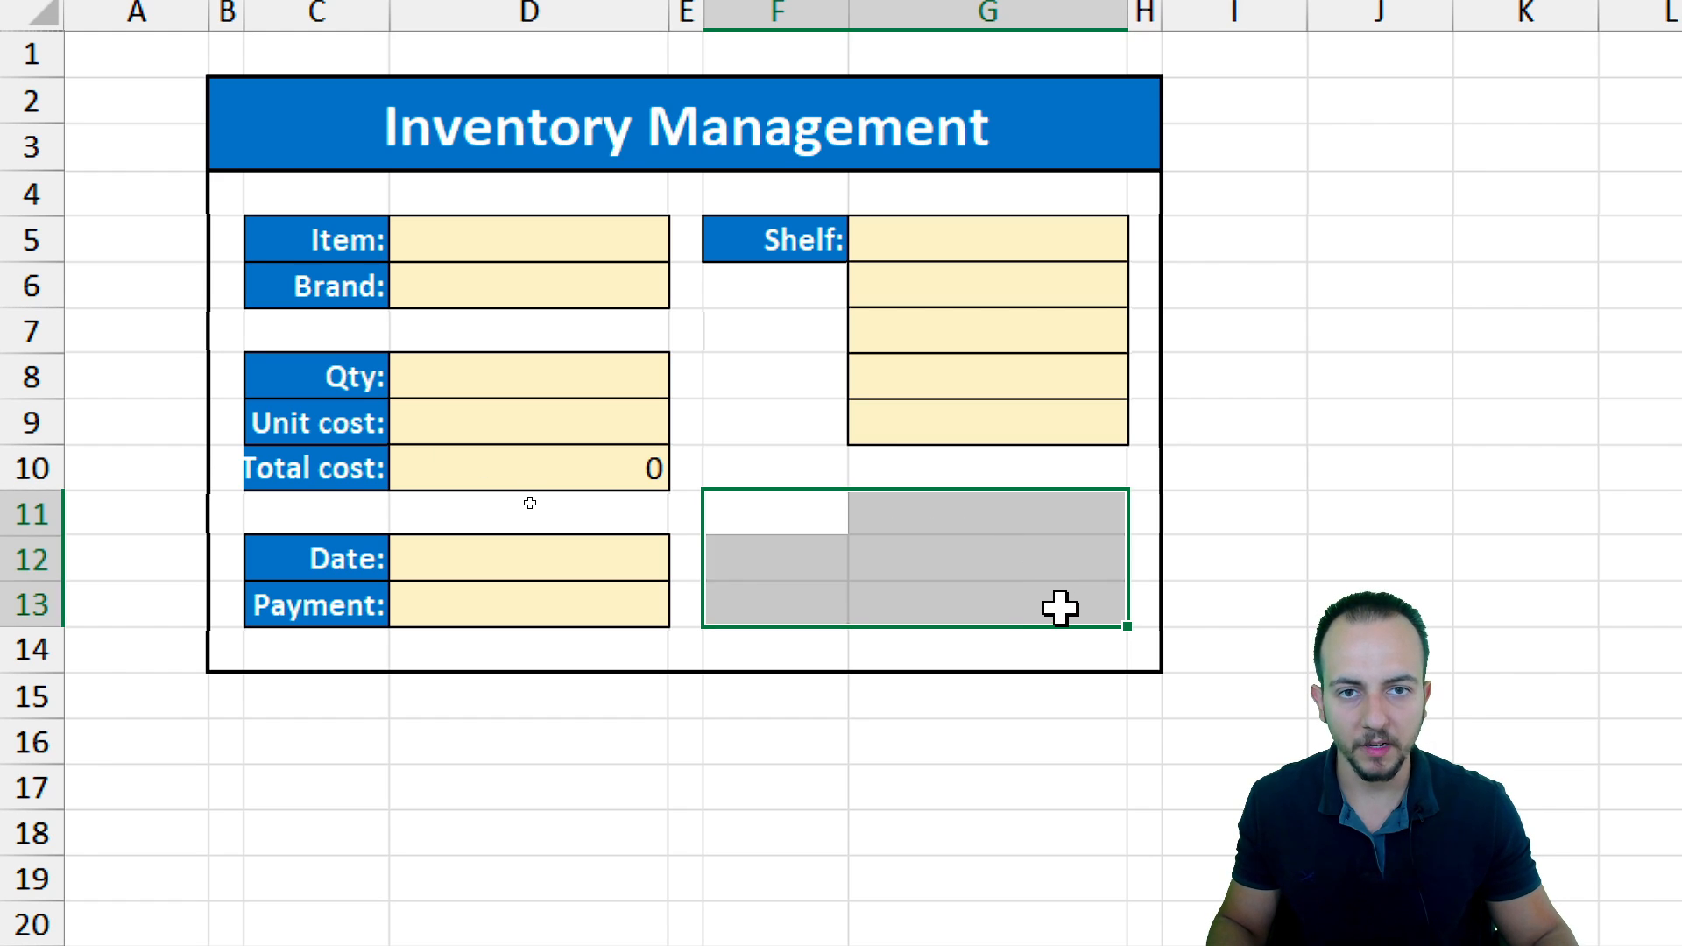
pyautogui.moveTo(836, 518); pyautogui.dragTo(1036, 593)
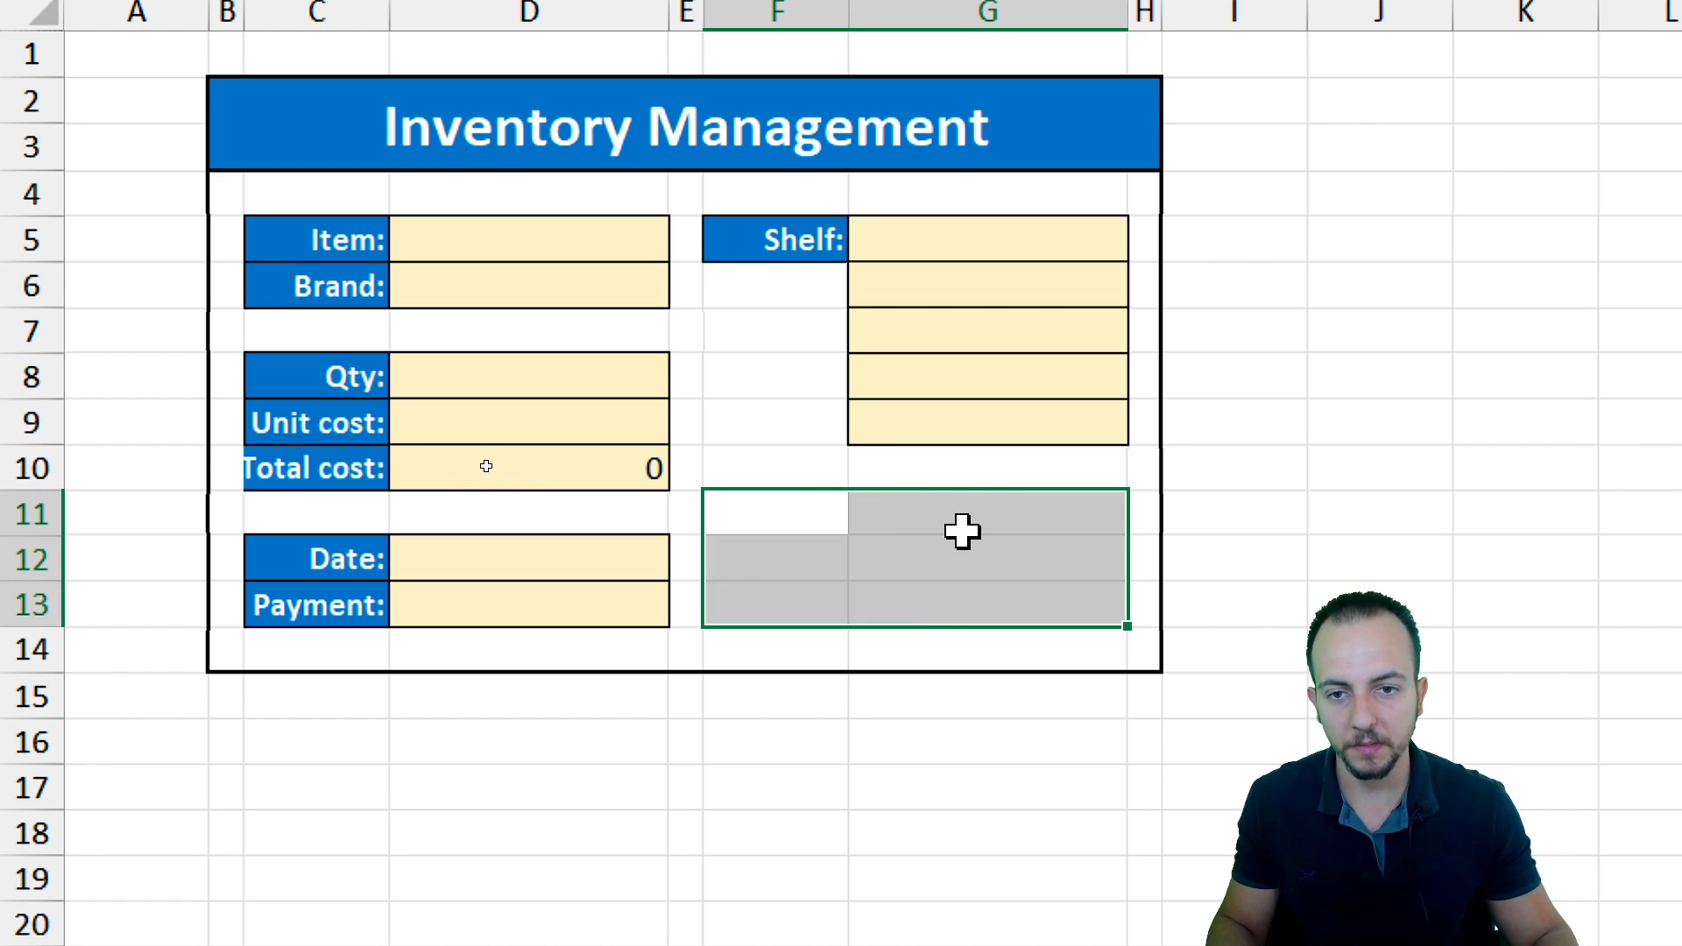
pyautogui.moveTo(267, 139); pyautogui.dragTo(848, 634)
pyautogui.moveTo(792, 515); pyautogui.dragTo(895, 601)
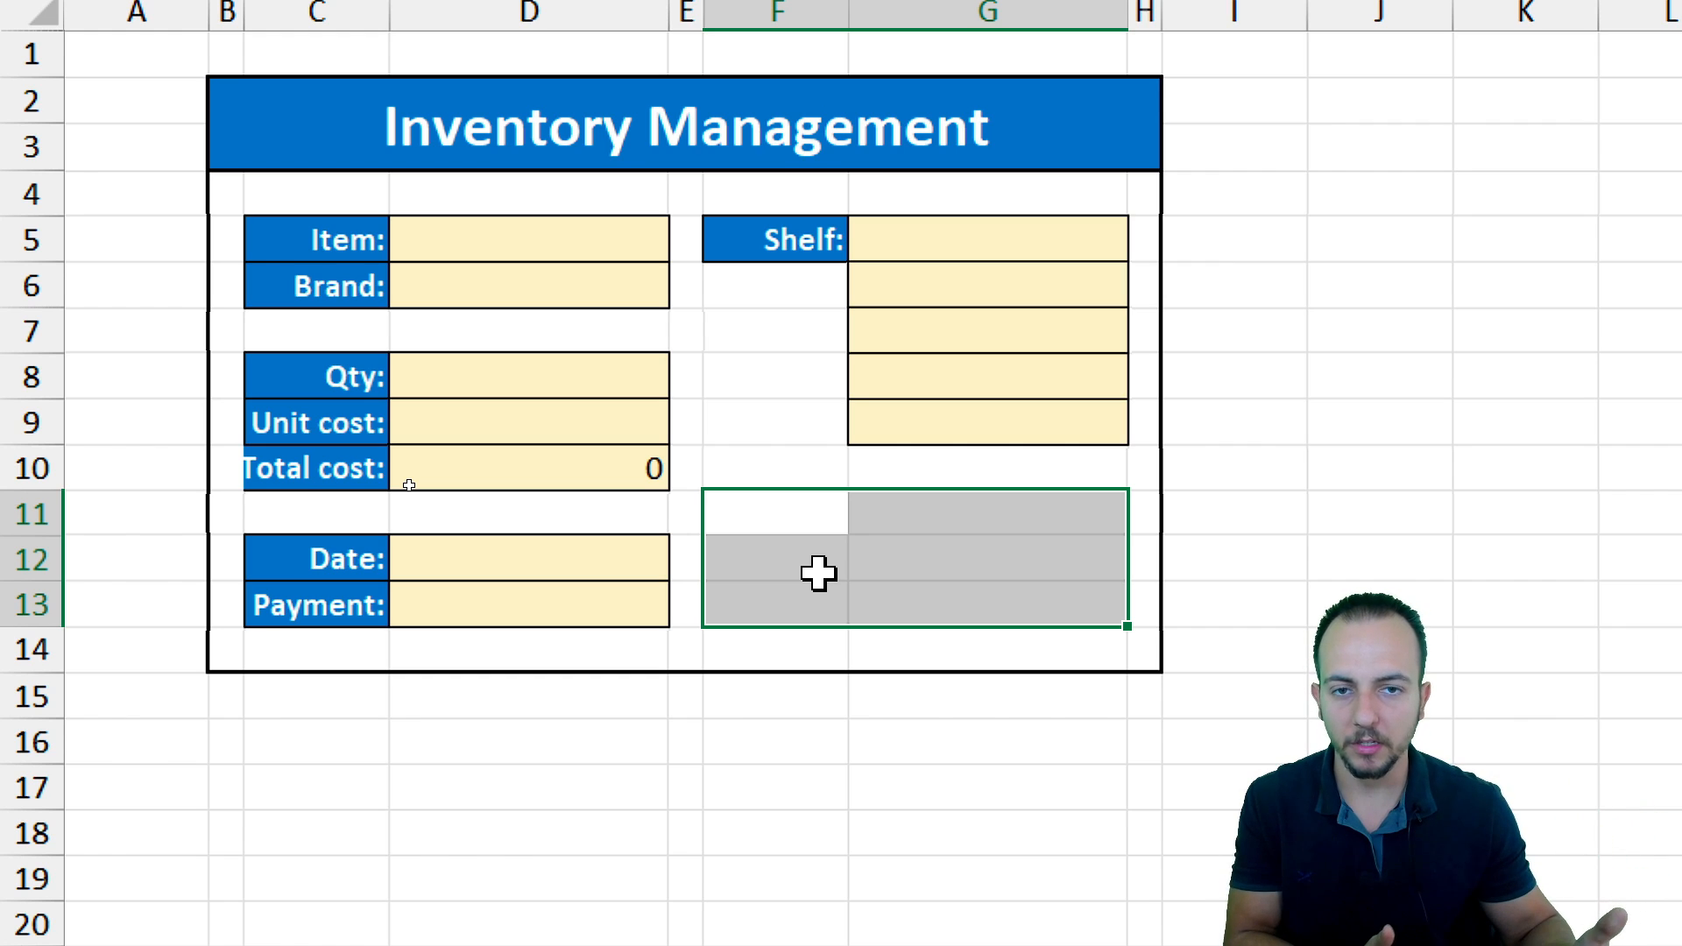
pyautogui.click(754, 495)
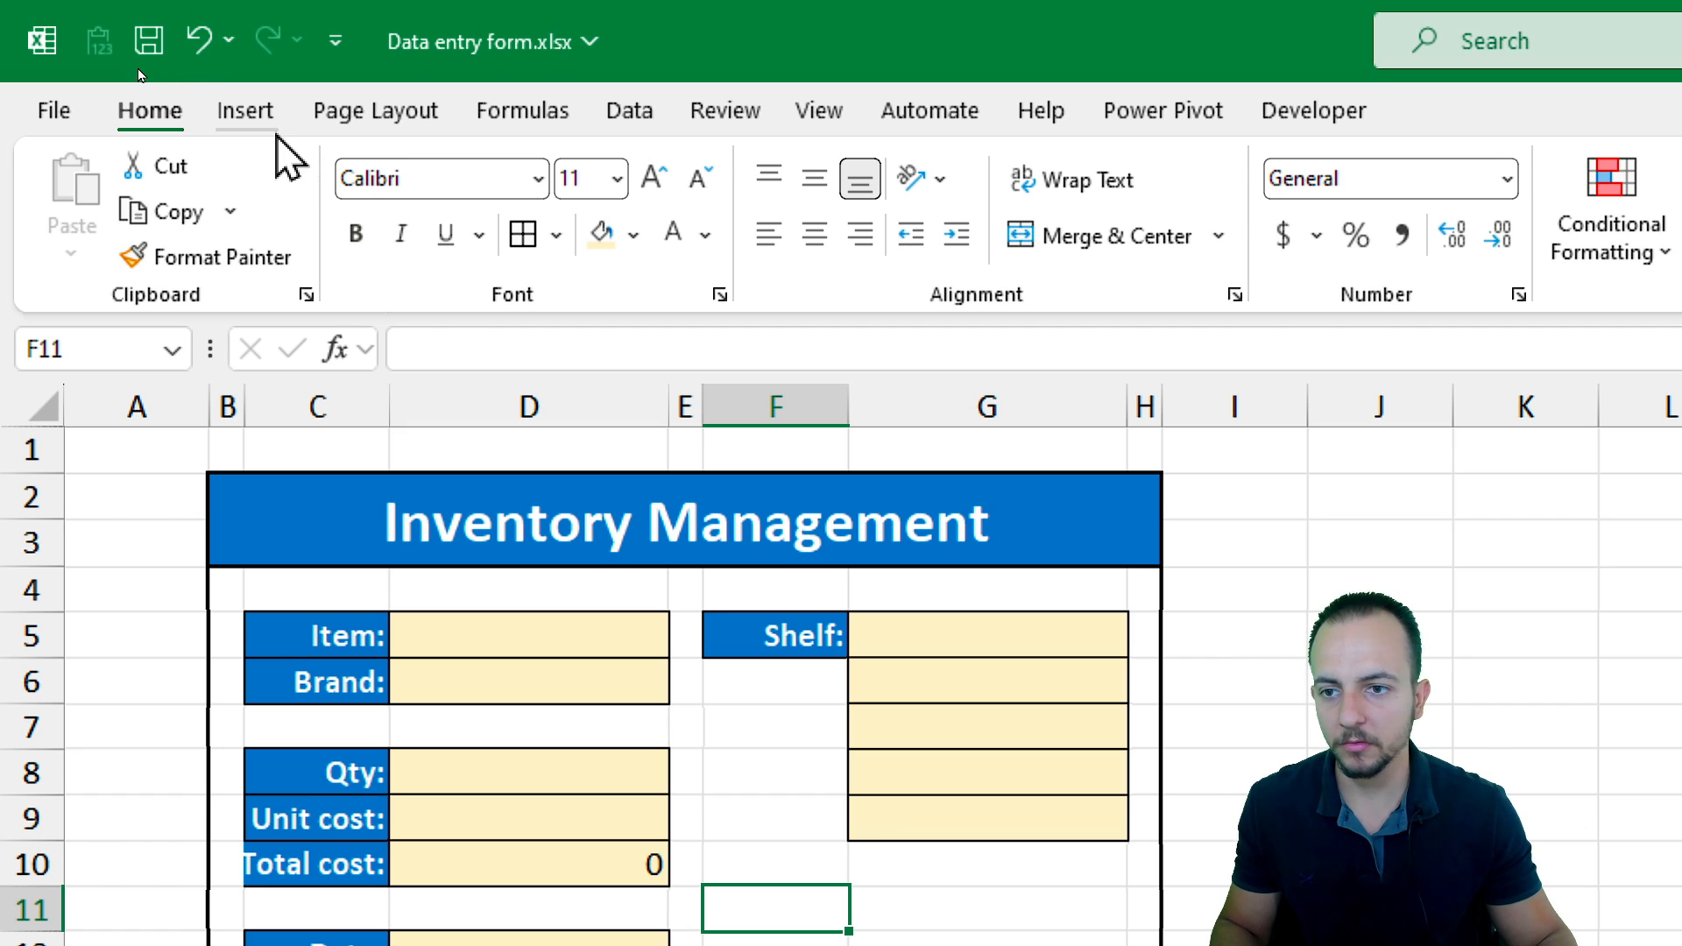
# Insert a rectangle shape over the empty area F11:G13 below the shelf fields
pyautogui.click(254, 115)
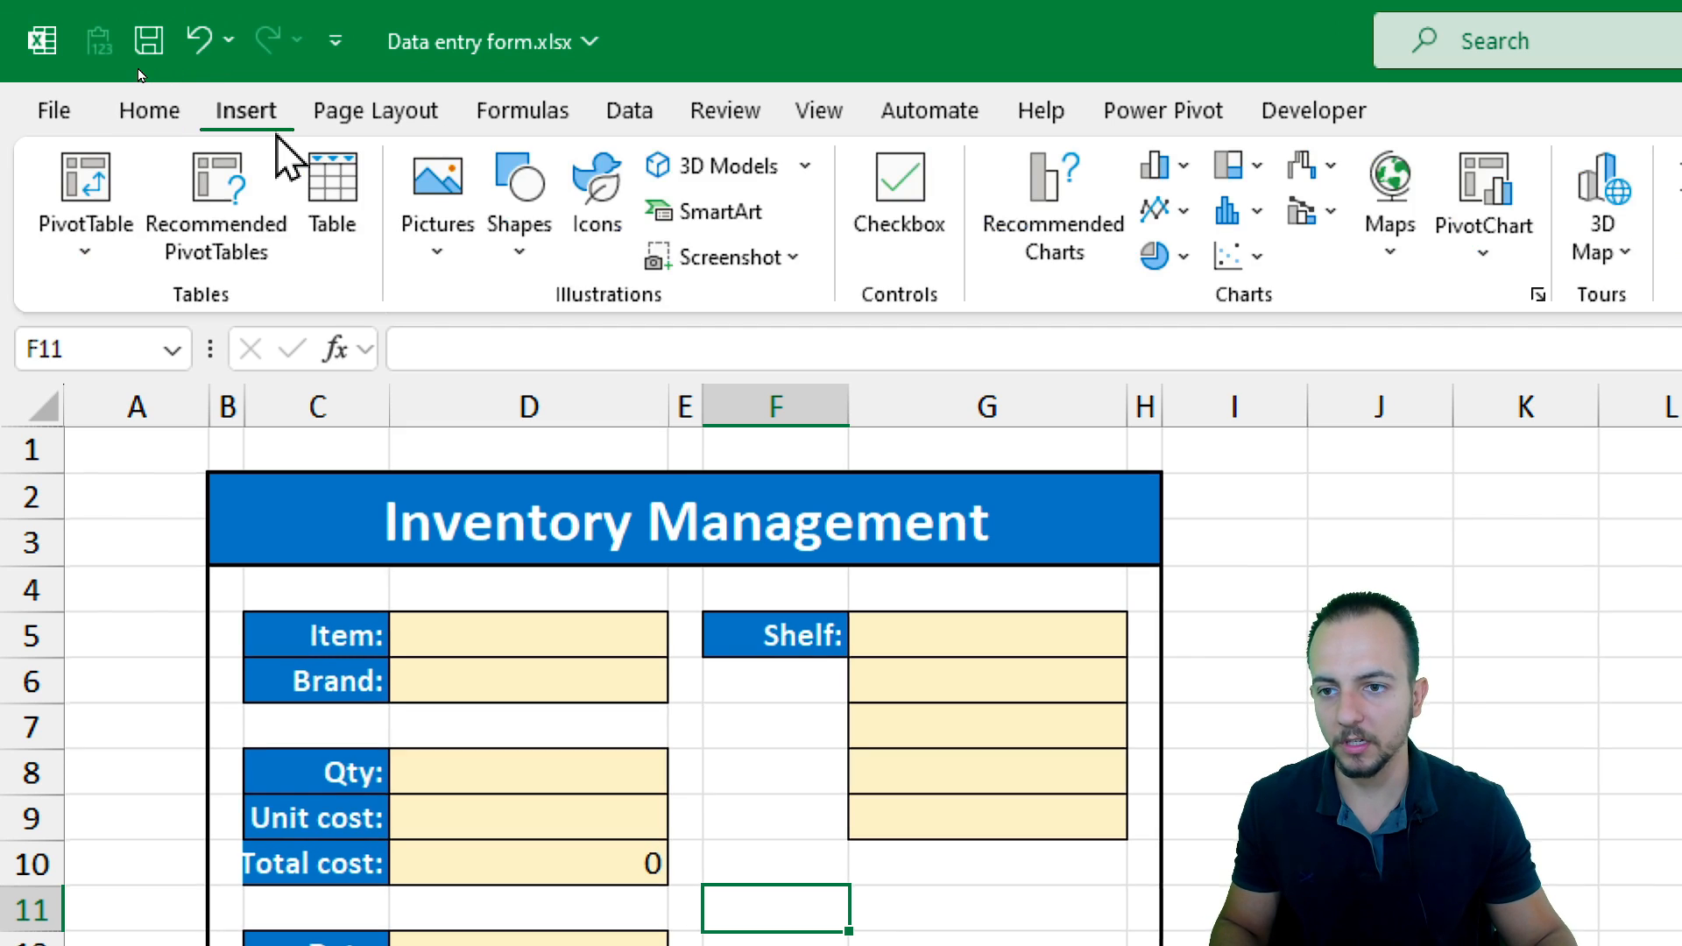
pyautogui.click(524, 256)
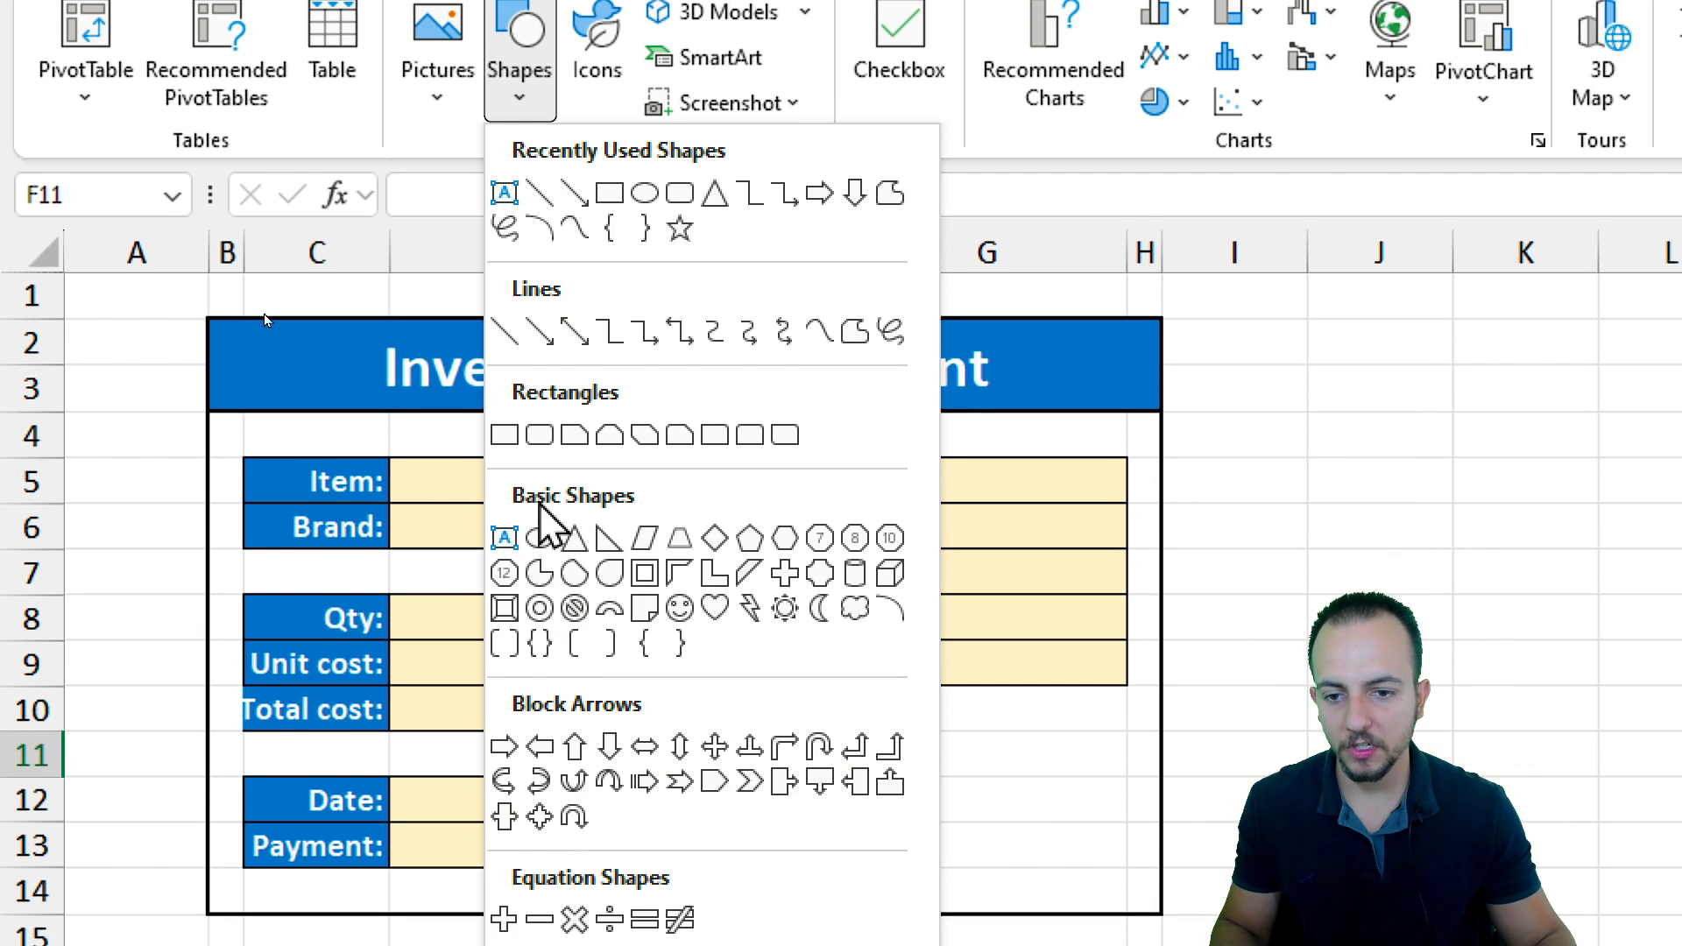
pyautogui.click(504, 452)
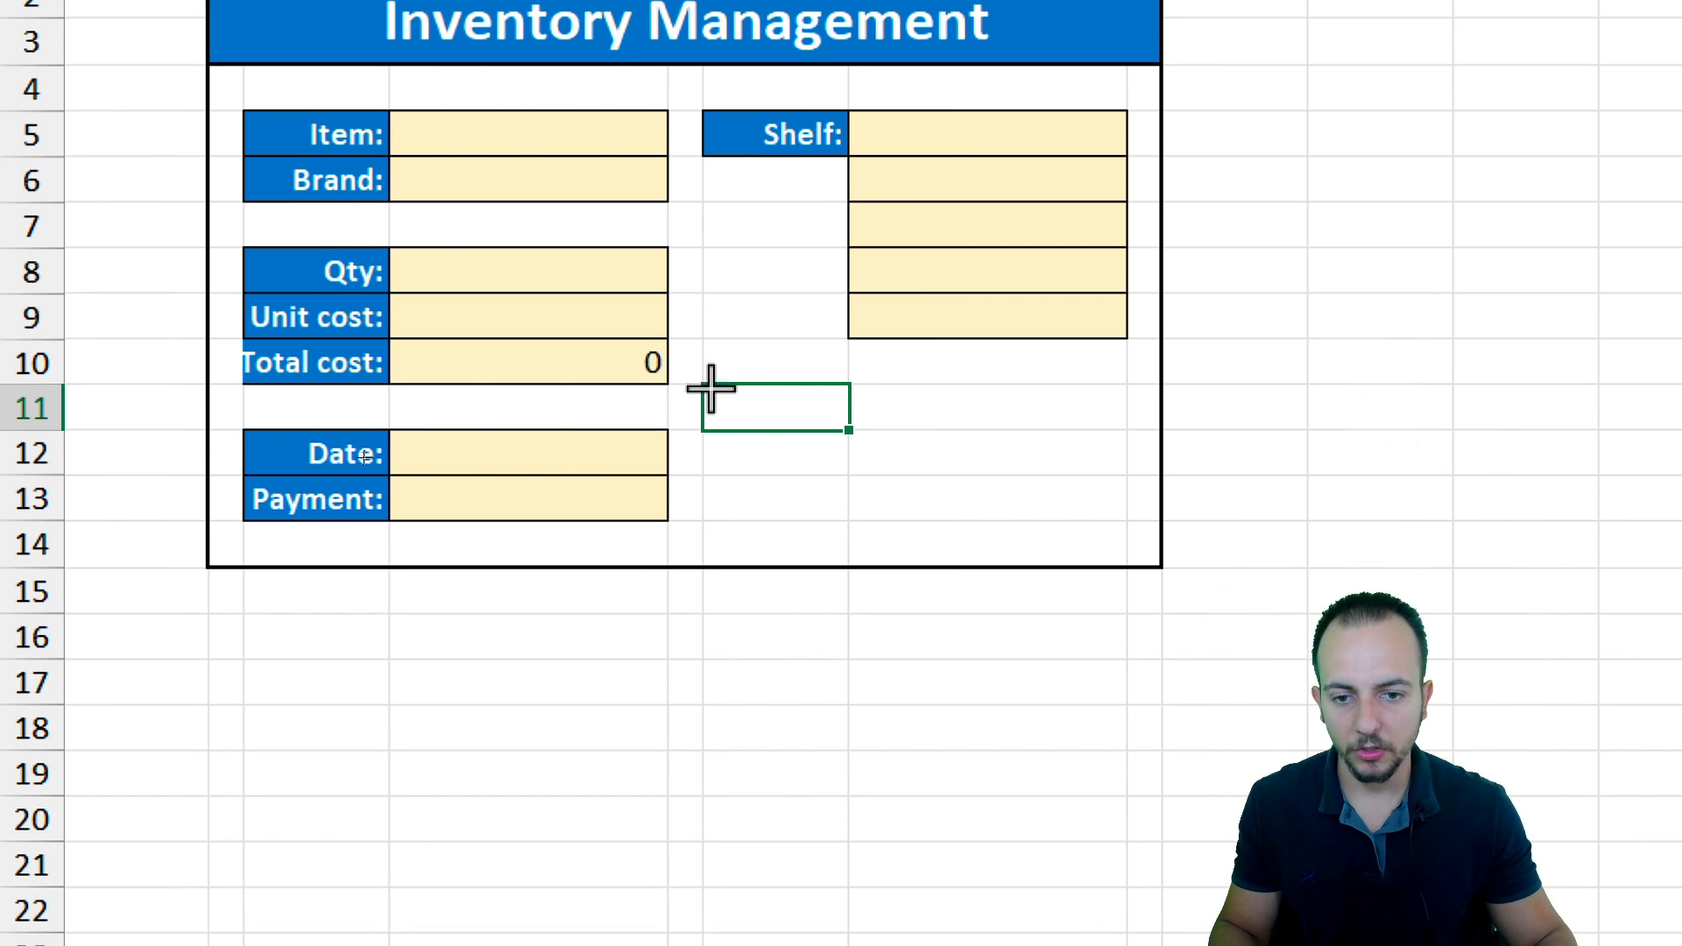
pyautogui.moveTo(703, 384); pyautogui.dragTo(1103, 526)
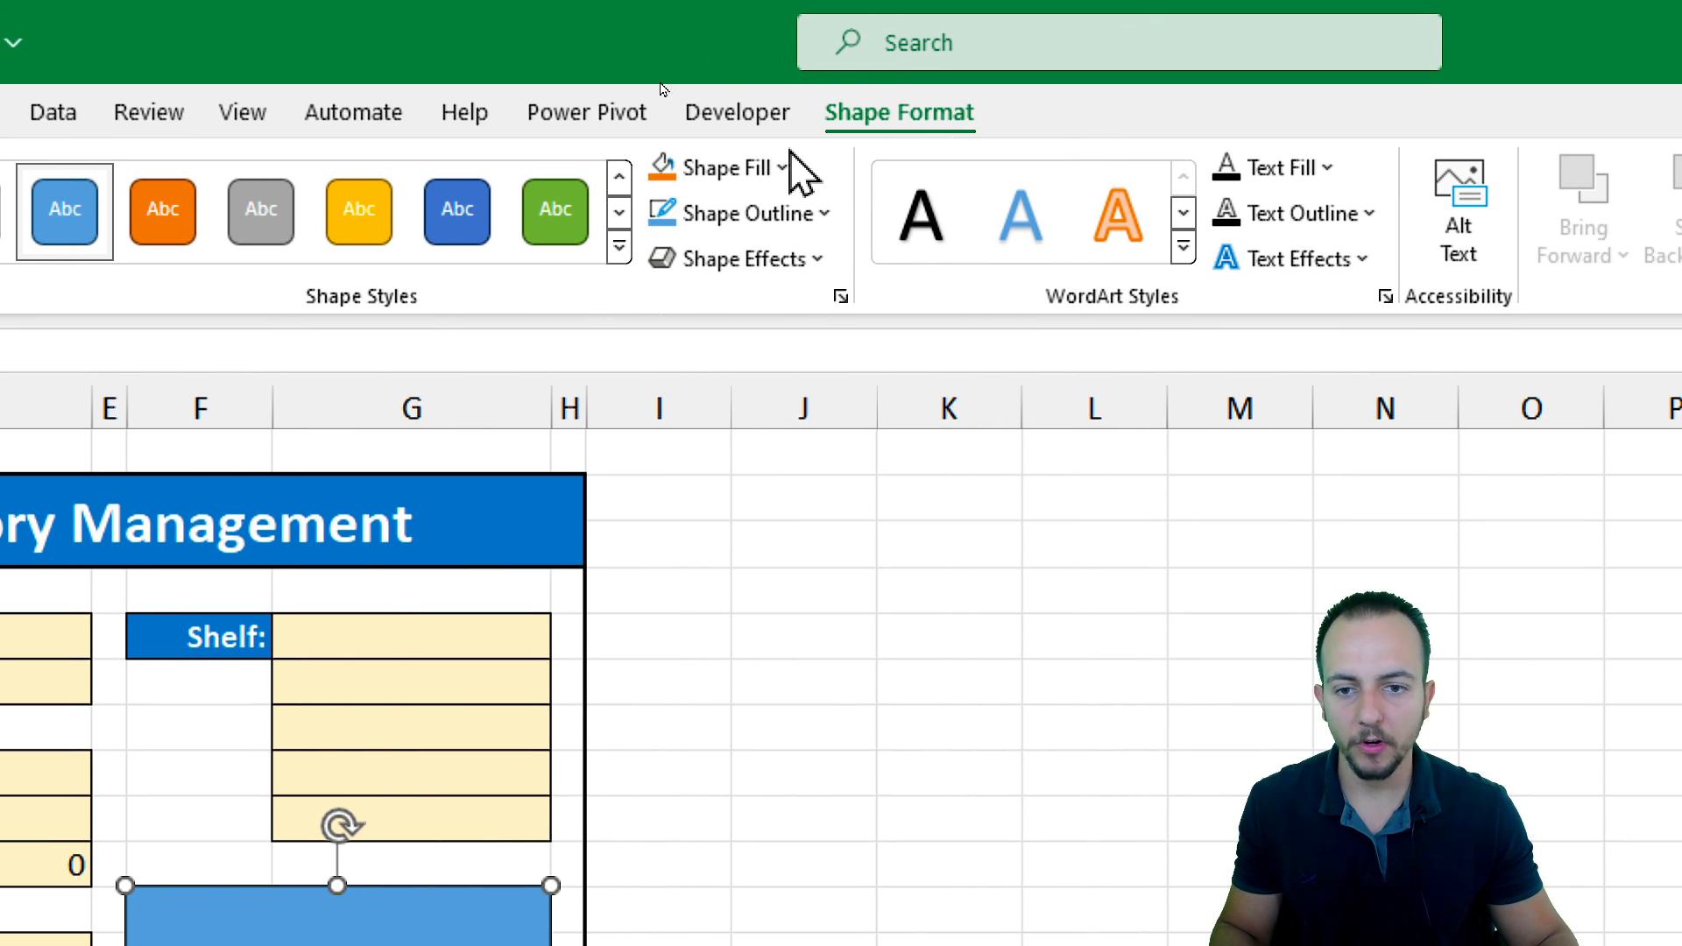
# Apply the Intense Effect - Blue, Accent 5 shape style to the rectangle
pyautogui.click(619, 247)
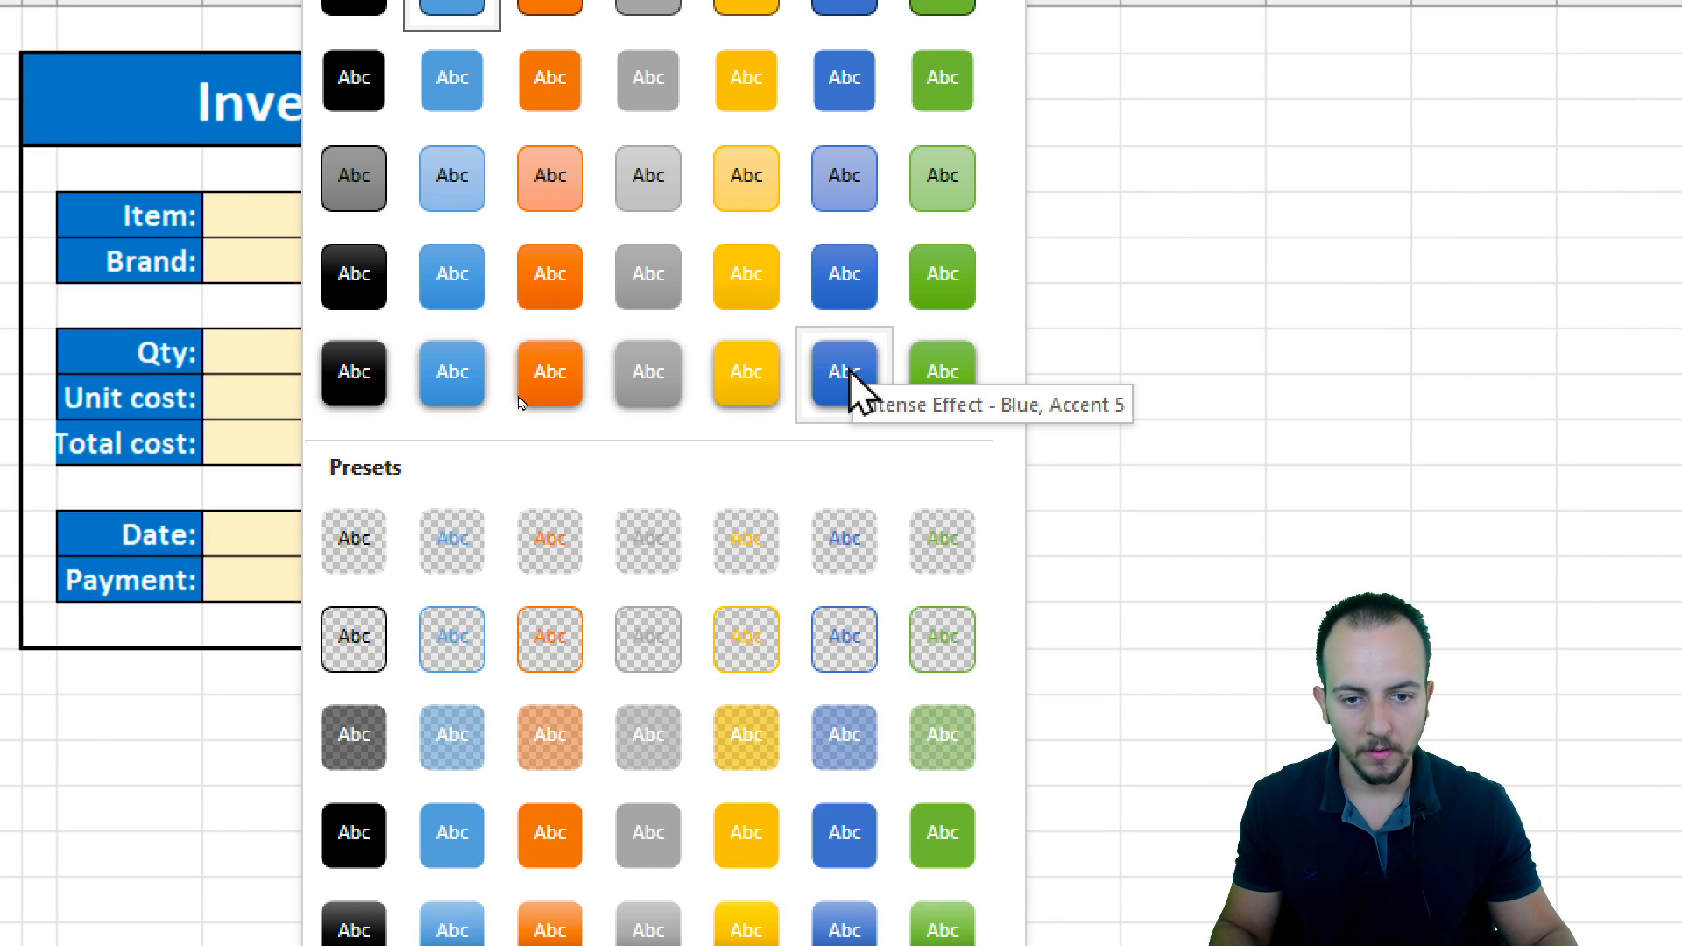
pyautogui.click(833, 370)
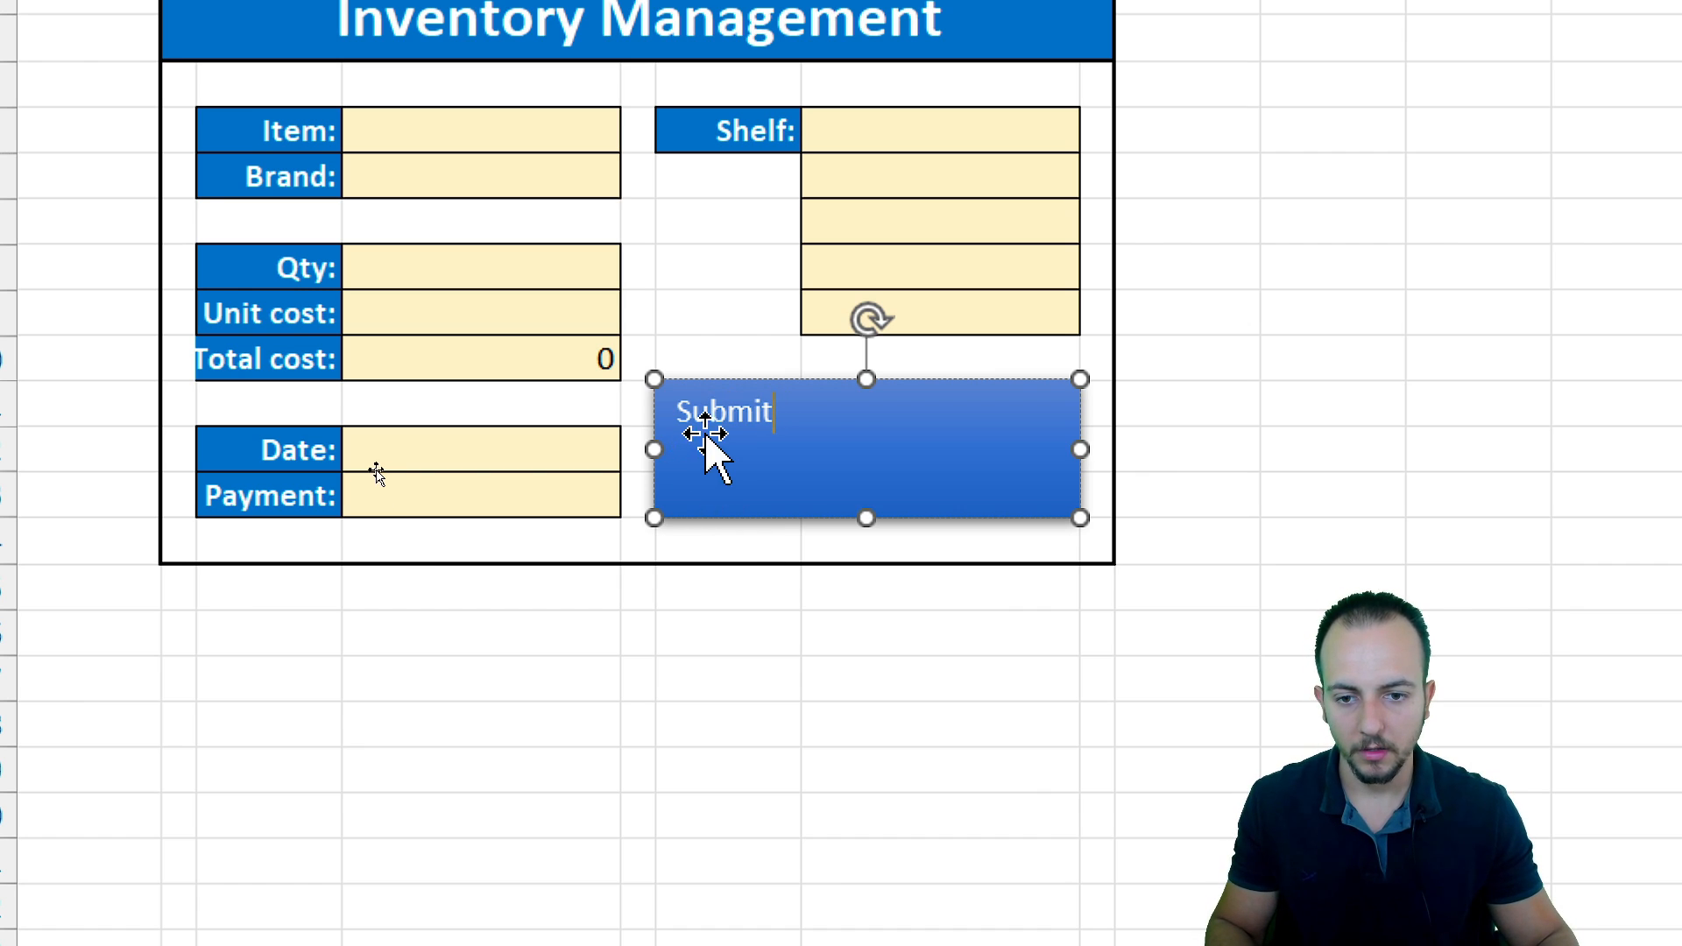
# Label the rectangle Submit and center its text horizontally and vertically
pyautogui.doubleClick(762, 412)
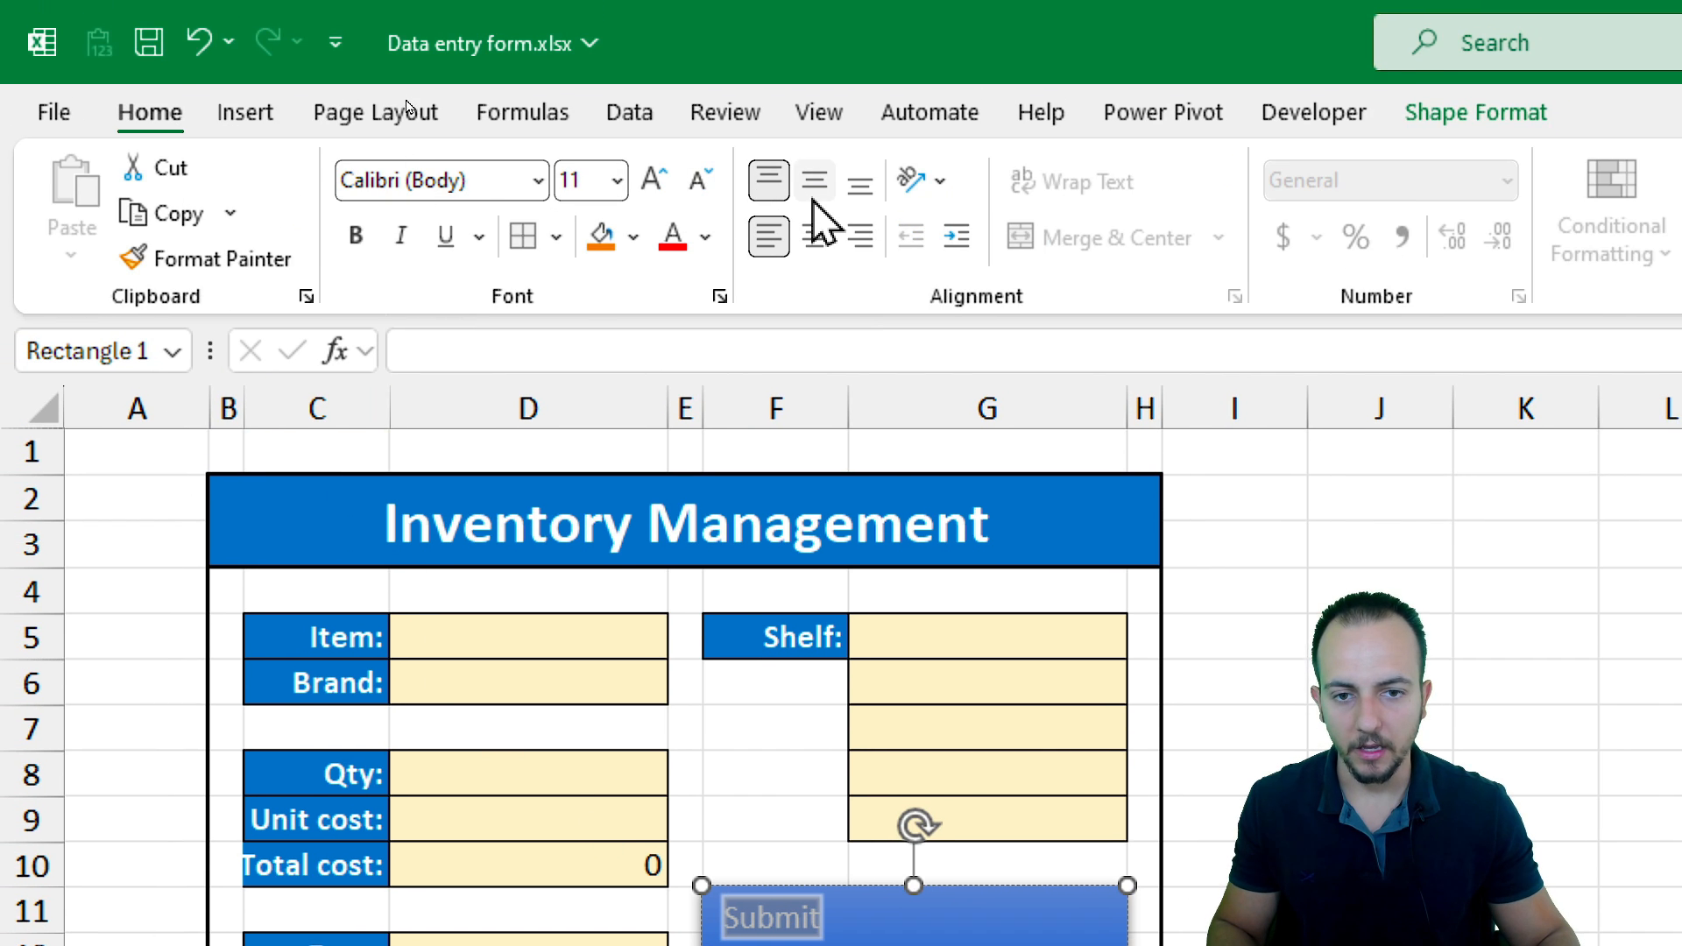
pyautogui.click(815, 182)
pyautogui.click(815, 235)
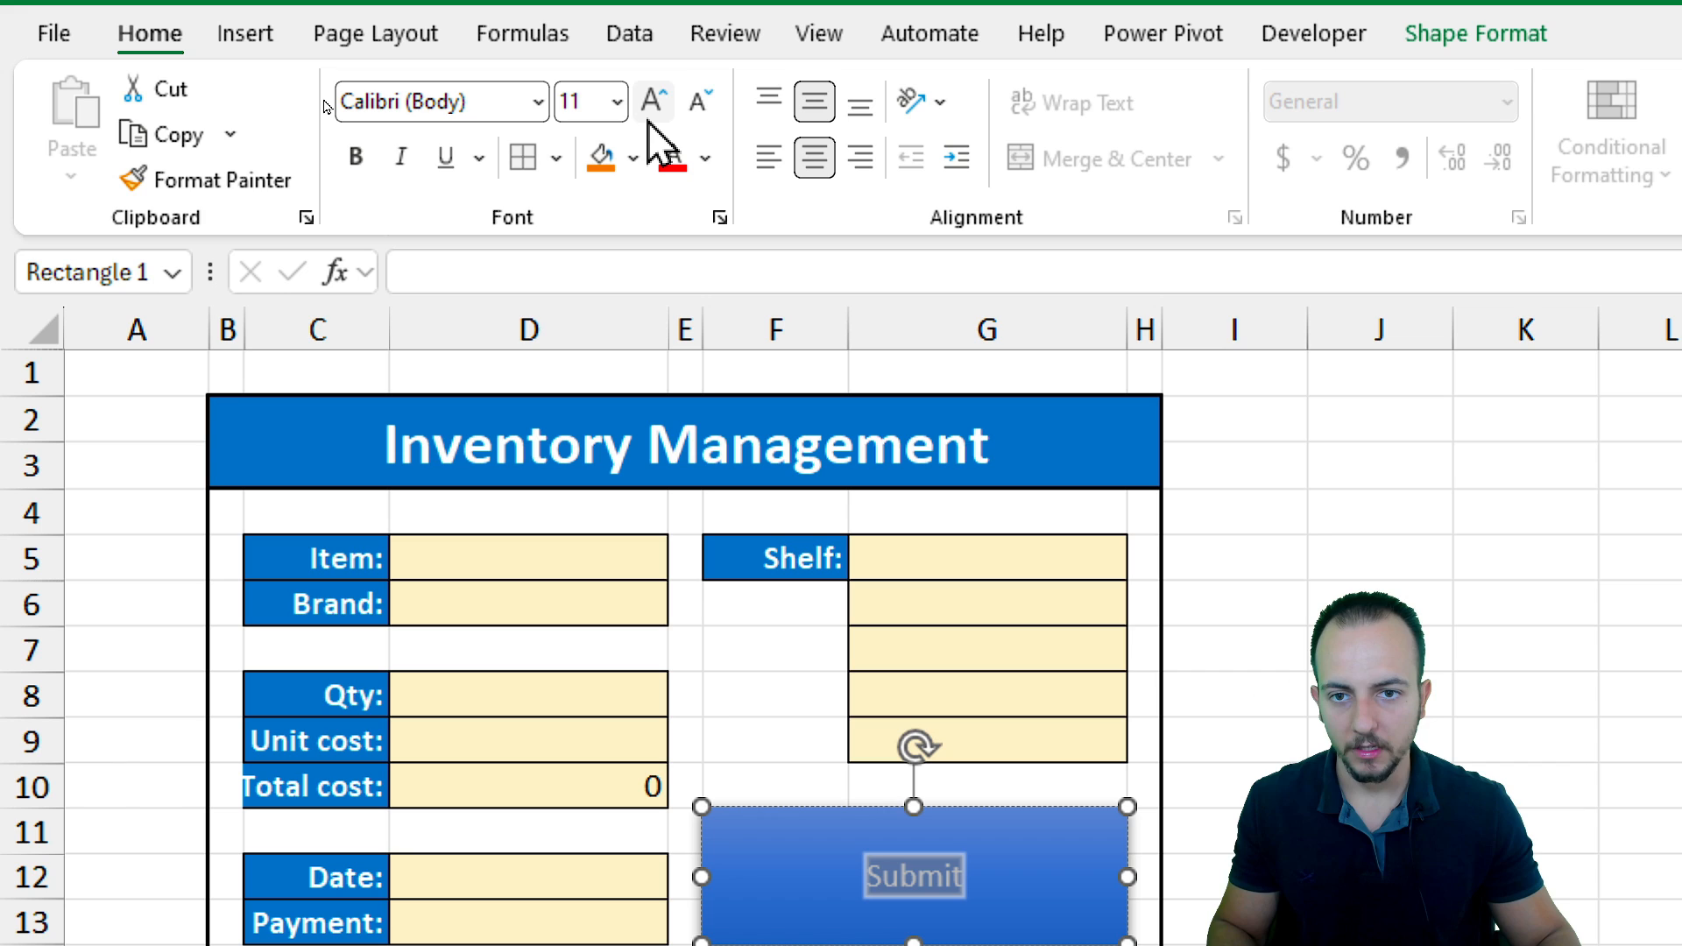
# Format the Submit text at 20 pt, bold and italic
pyautogui.click(649, 119)
pyautogui.click(649, 120)
pyautogui.click(649, 119)
pyautogui.click(649, 119)
pyautogui.click(651, 120)
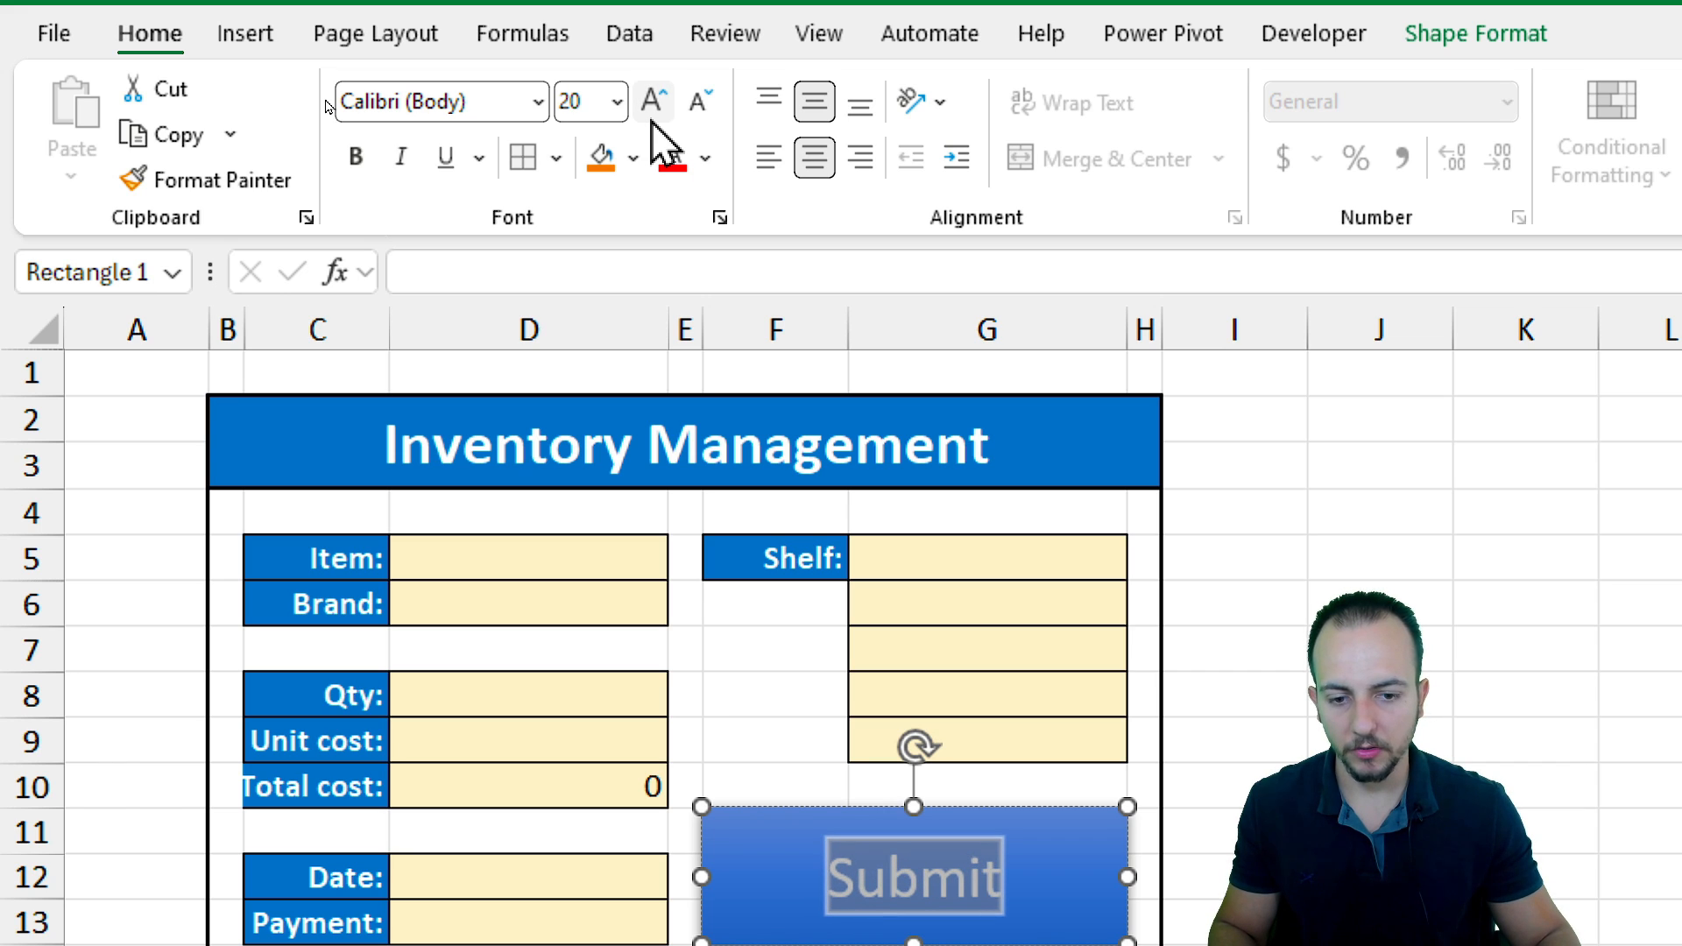
pyautogui.click(356, 156)
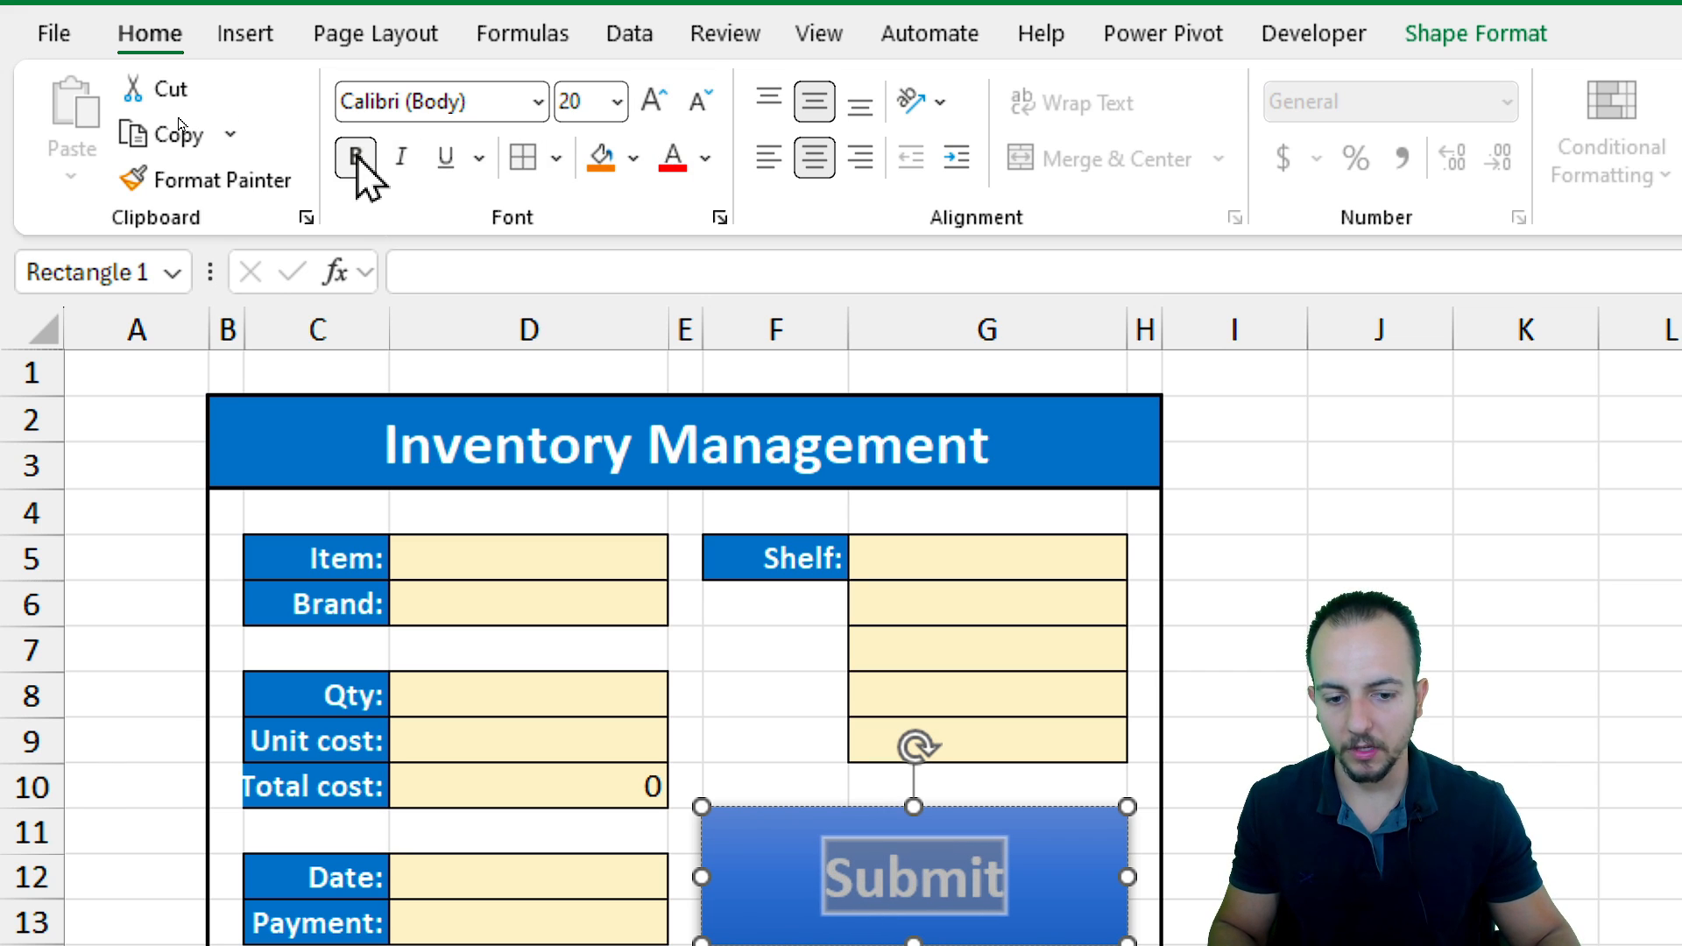
pyautogui.click(402, 157)
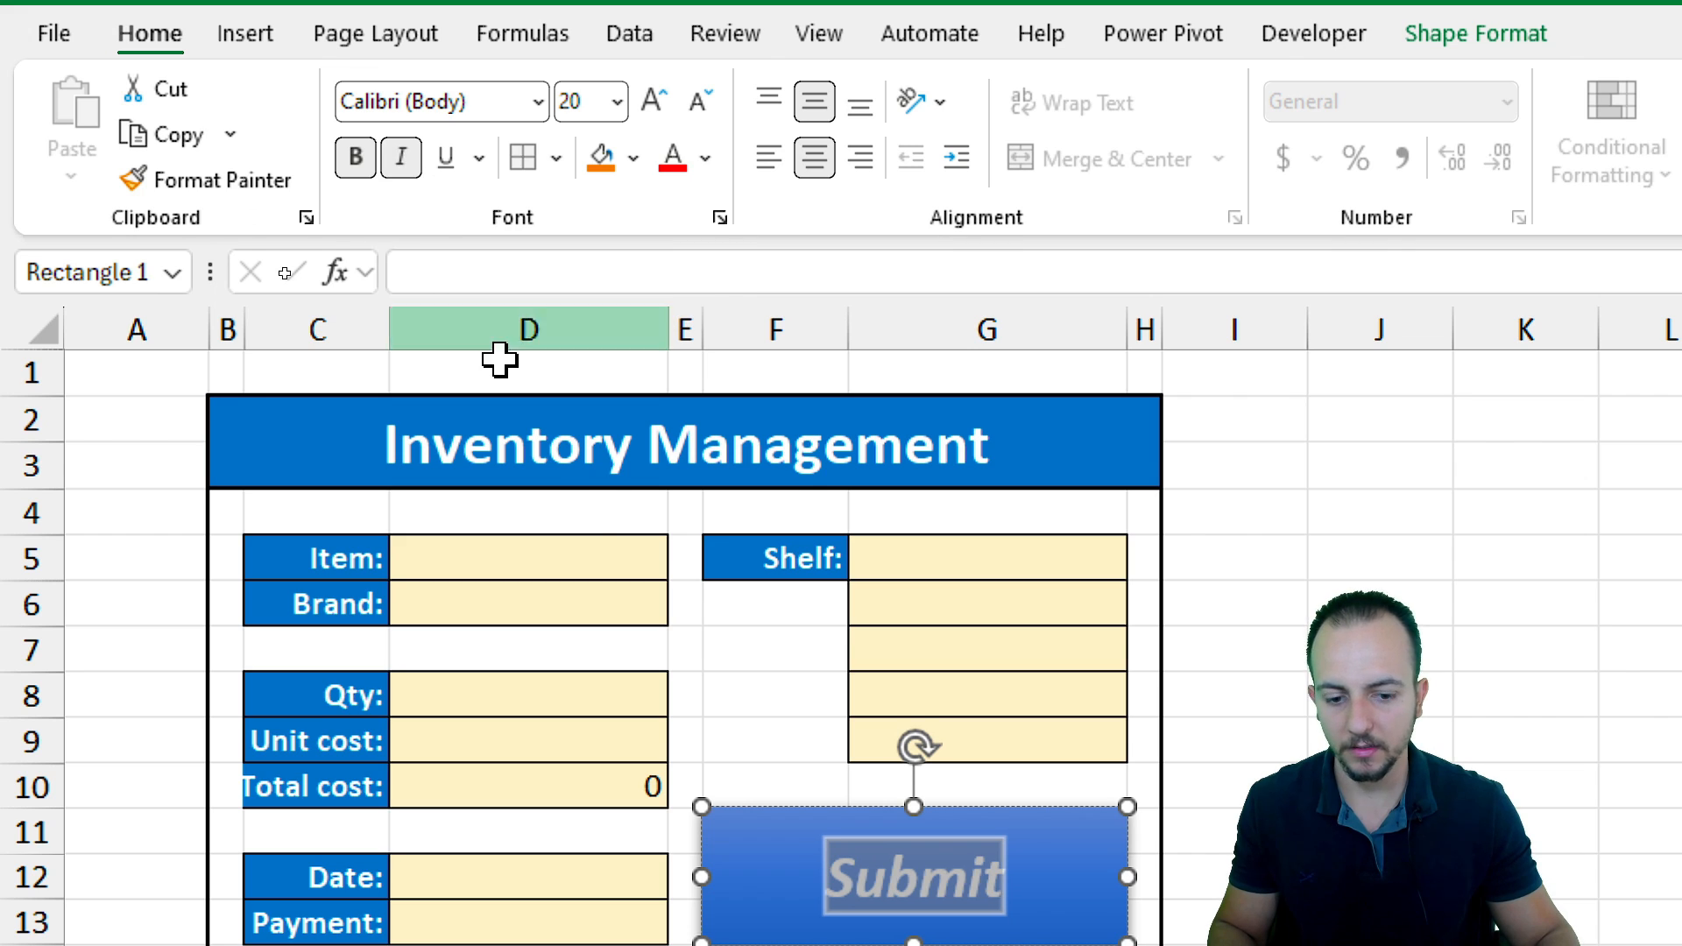
pyautogui.click(685, 945)
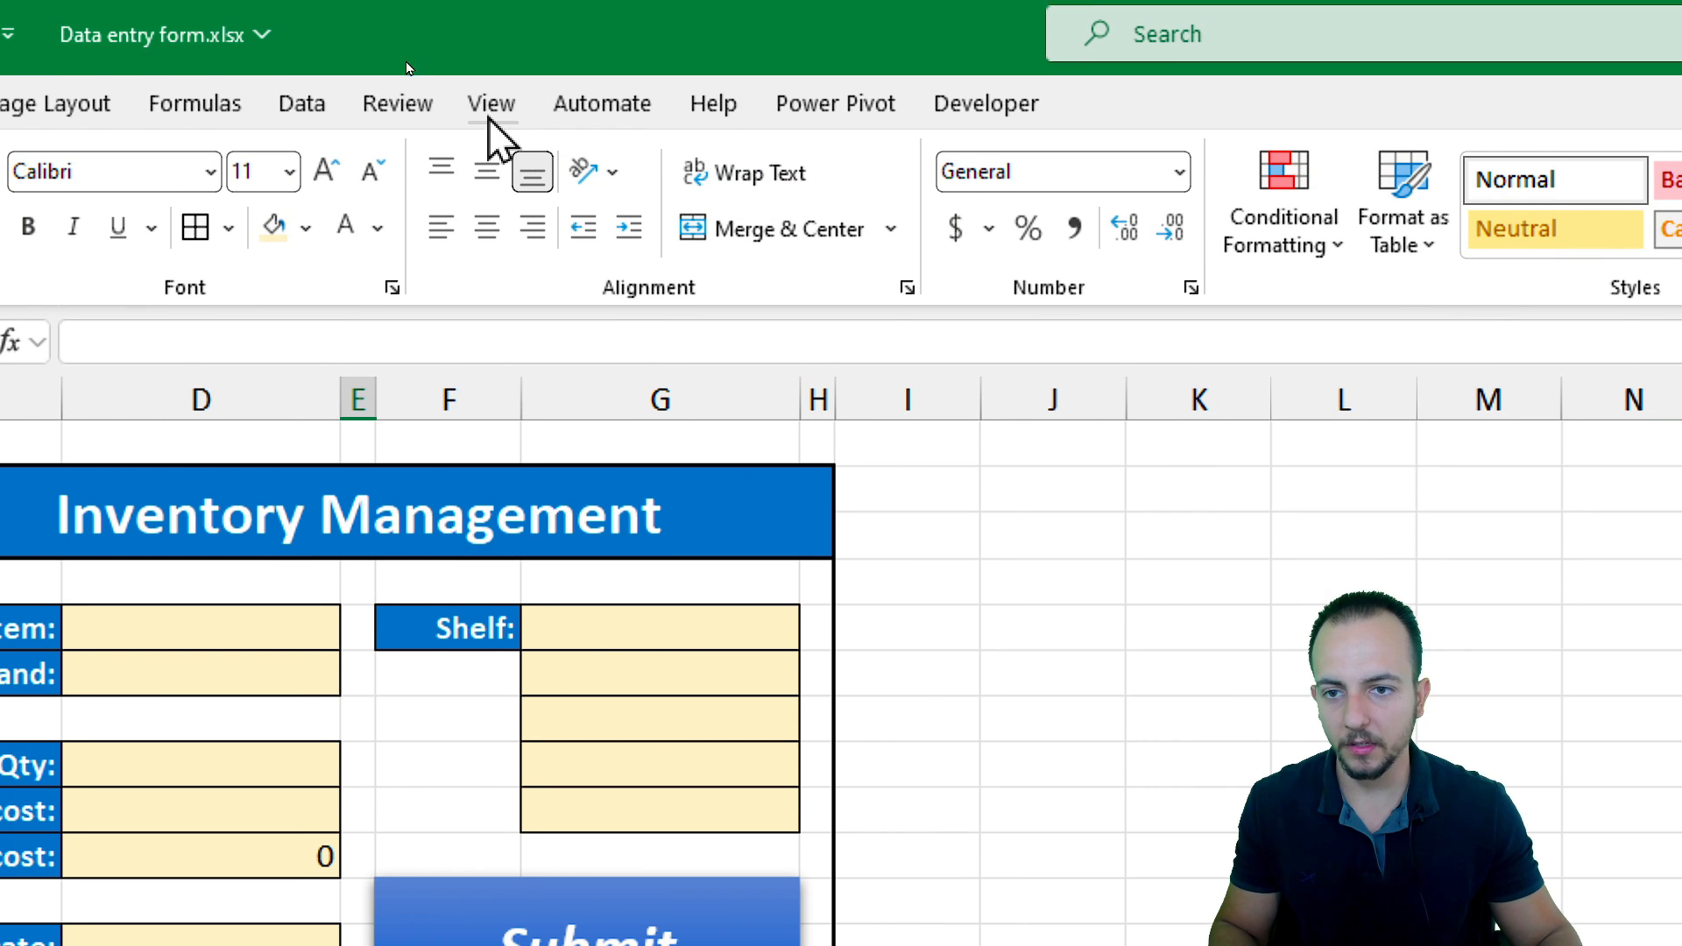
# Hide the worksheet gridlines
pyautogui.click(486, 119)
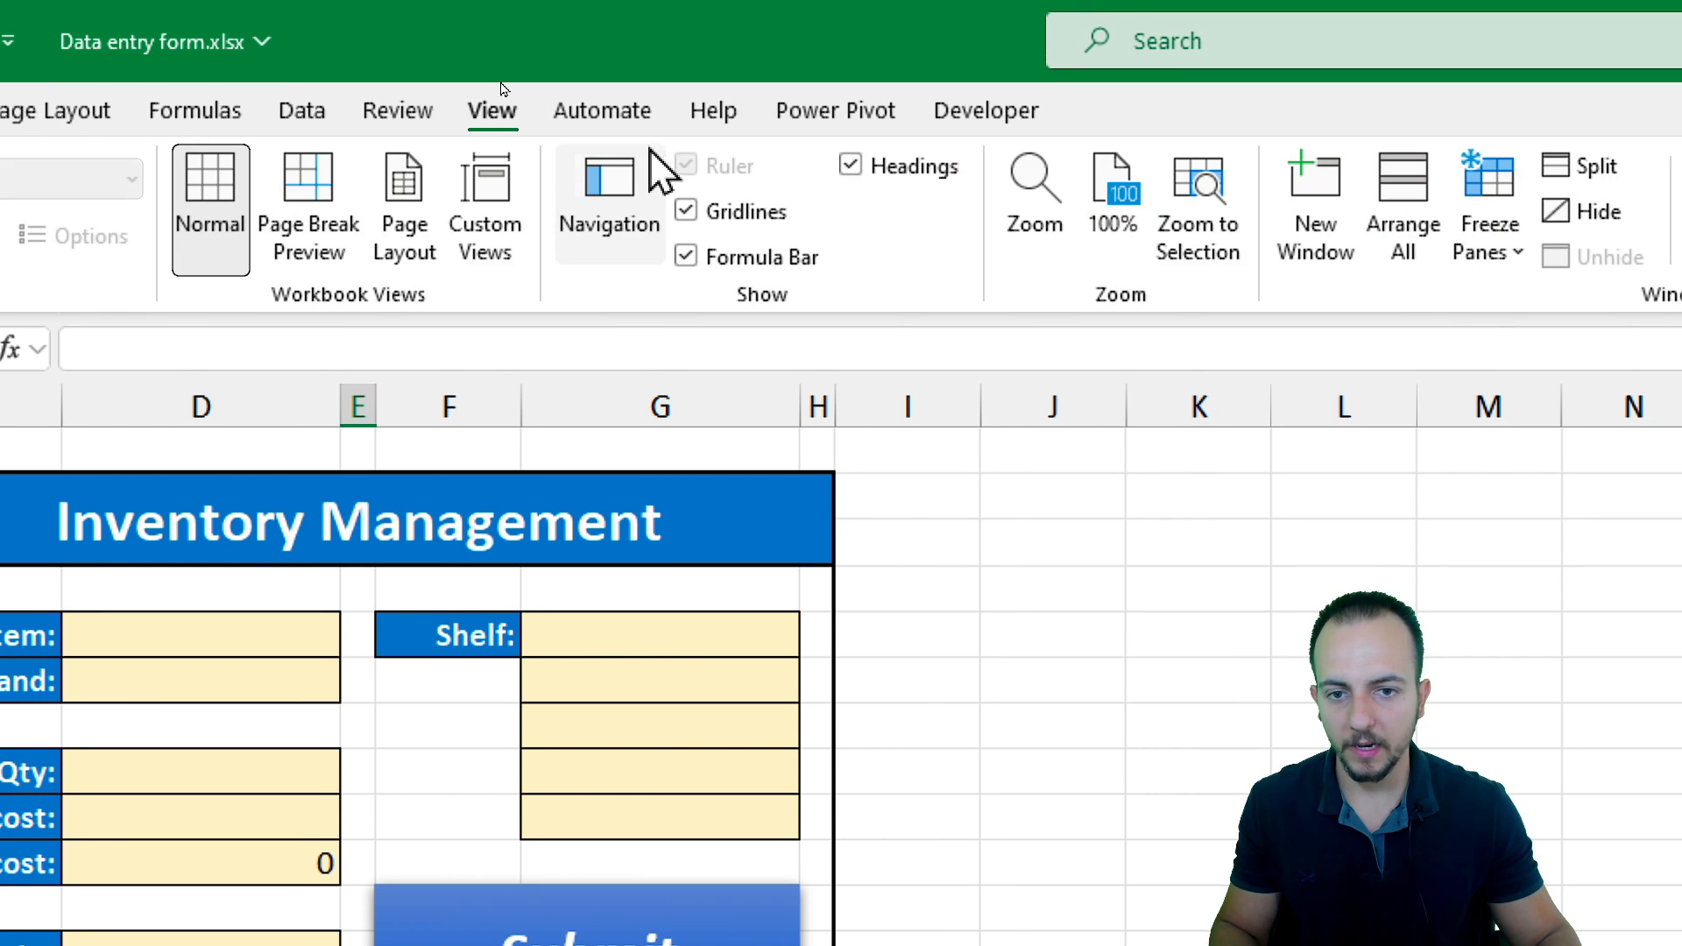
pyautogui.click(729, 212)
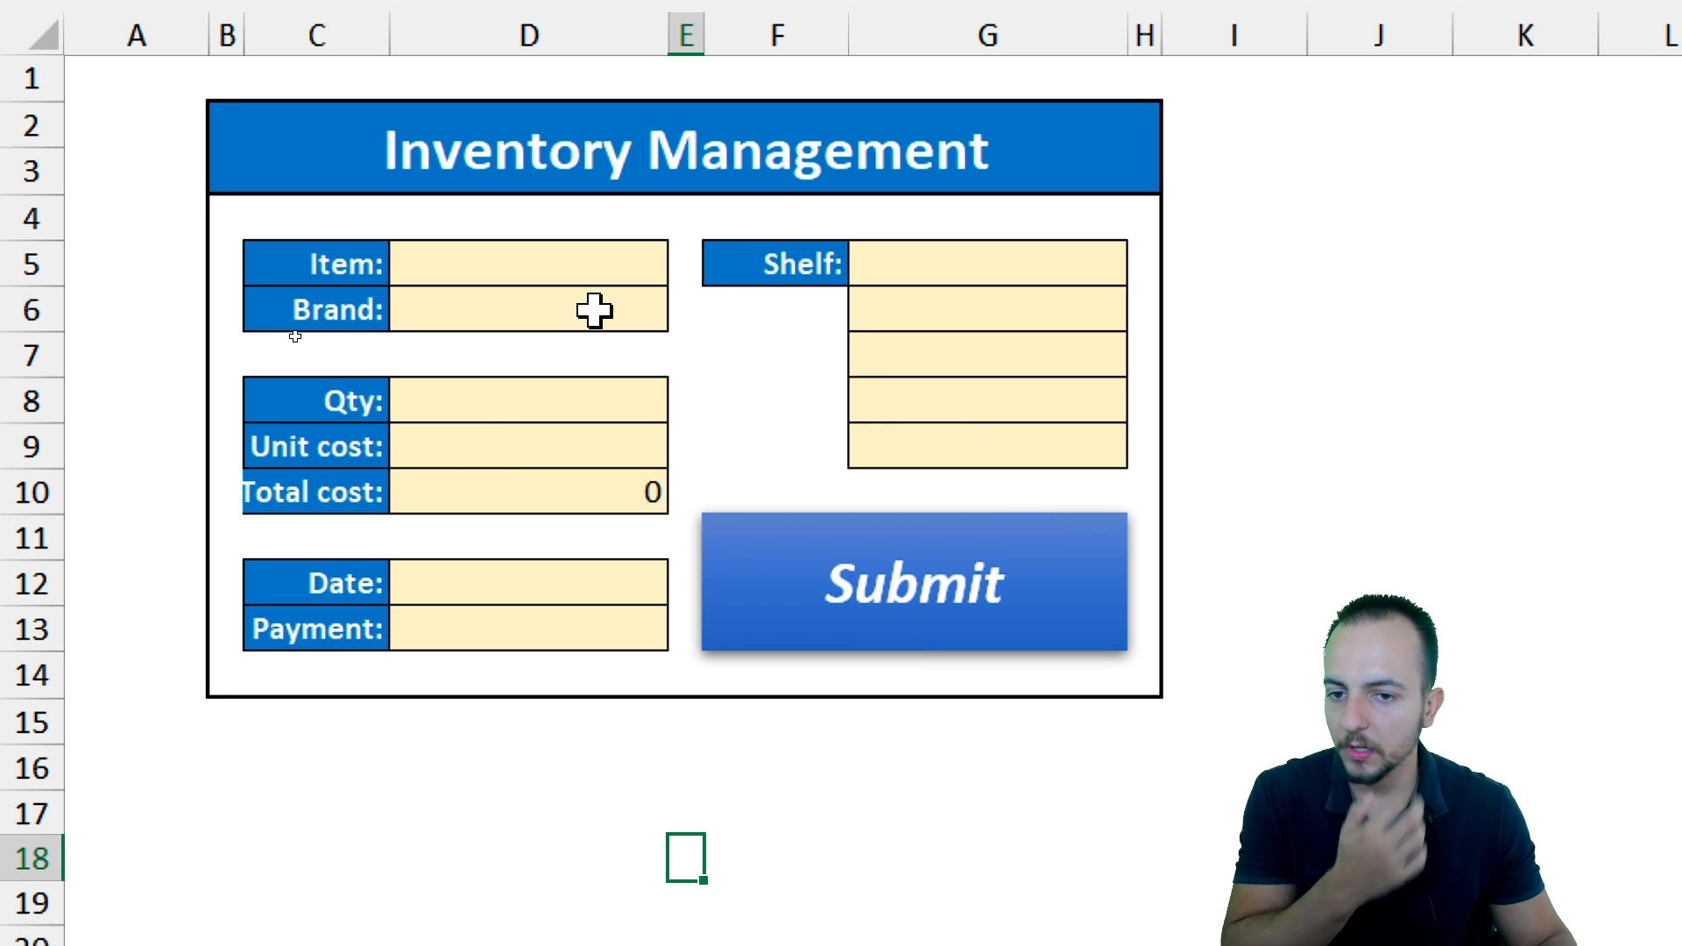
# Examine the input cells in columns D and G of the form
pyautogui.click(555, 264)
pyautogui.moveTo(544, 266); pyautogui.dragTo(570, 613)
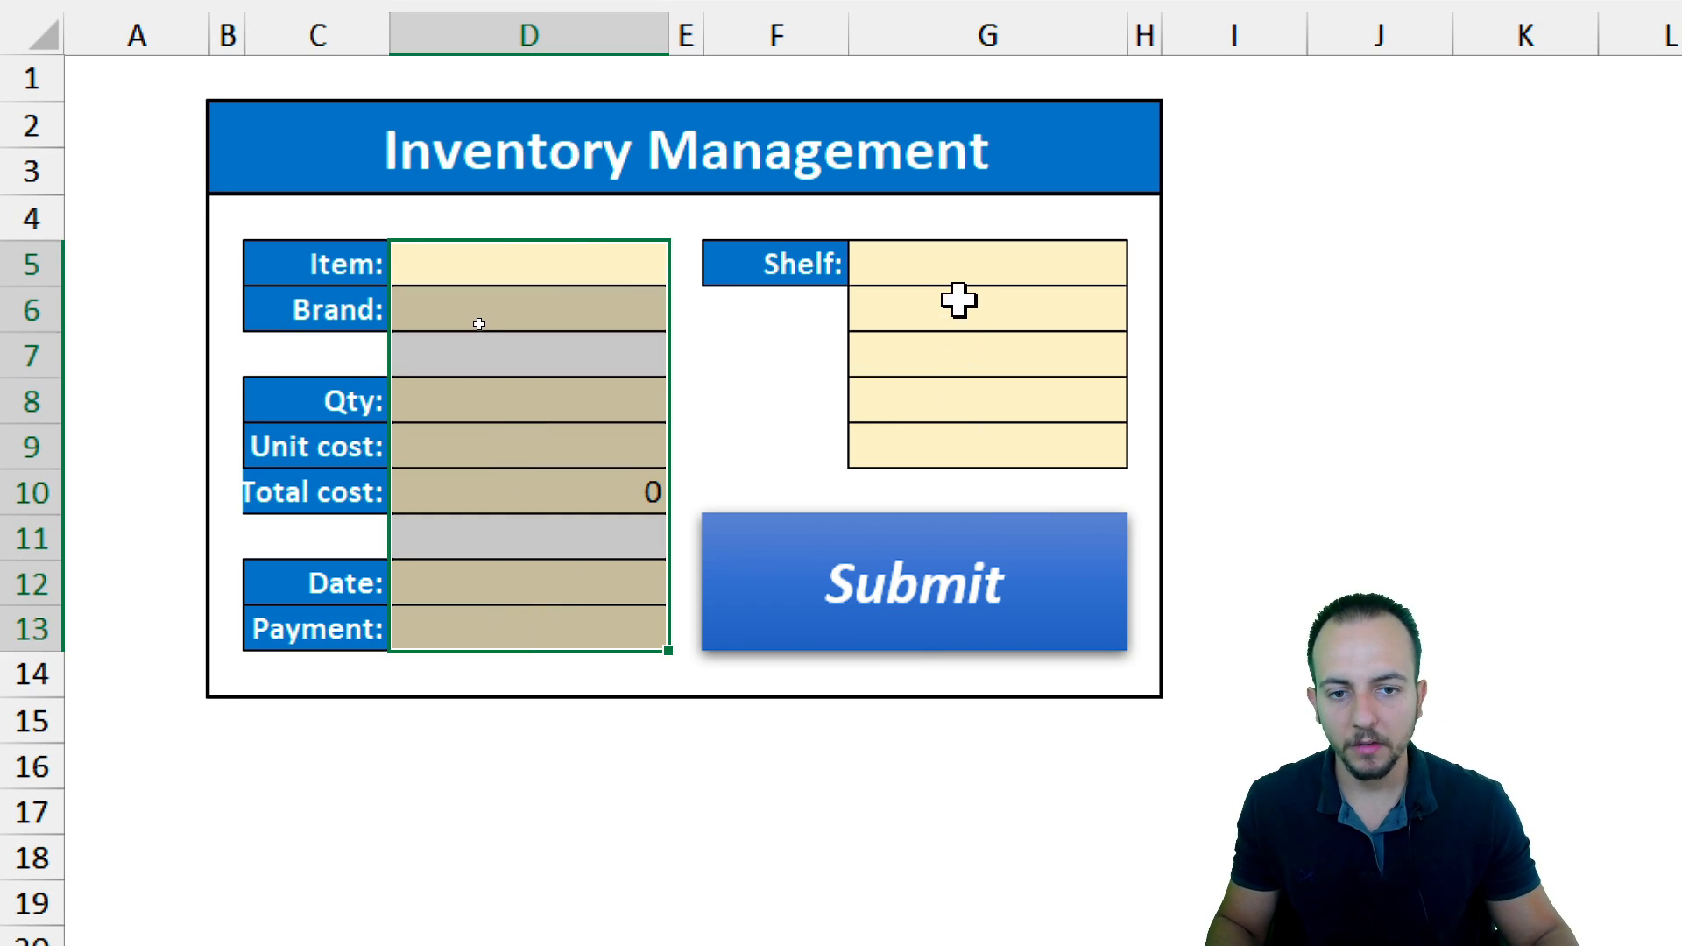
pyautogui.moveTo(956, 265); pyautogui.dragTo(919, 466)
pyautogui.click(911, 271)
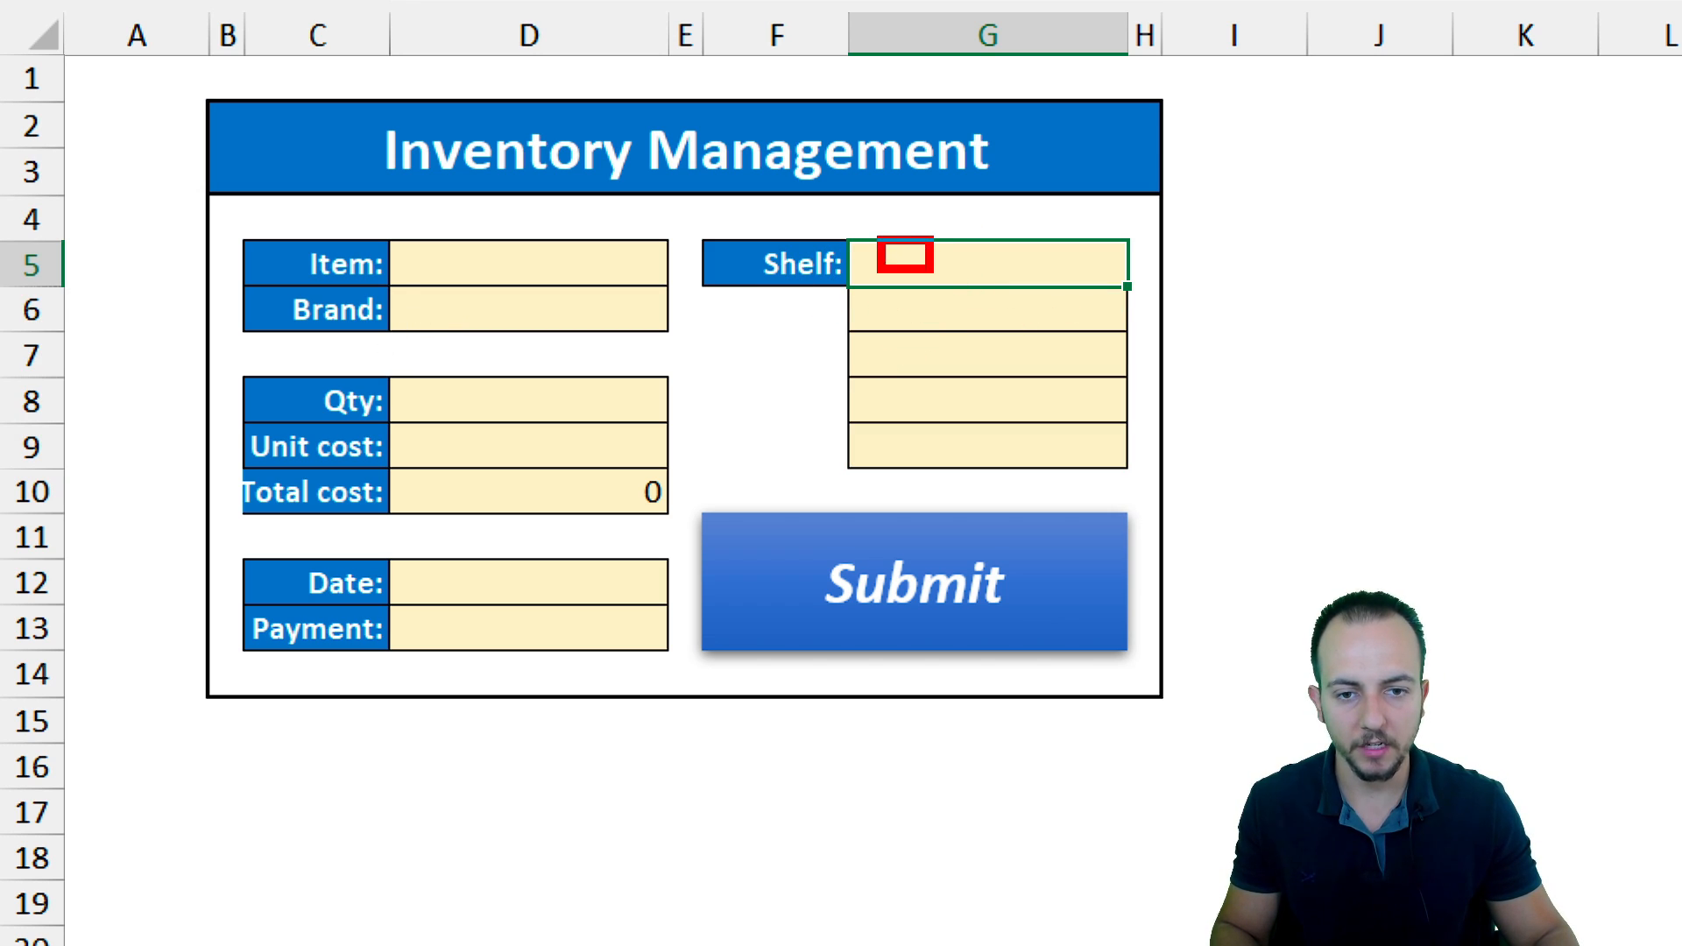
pyautogui.moveTo(877, 328); pyautogui.dragTo(961, 370)
pyautogui.moveTo(878, 374); pyautogui.dragTo(955, 420)
pyautogui.moveTo(875, 421); pyautogui.dragTo(963, 466)
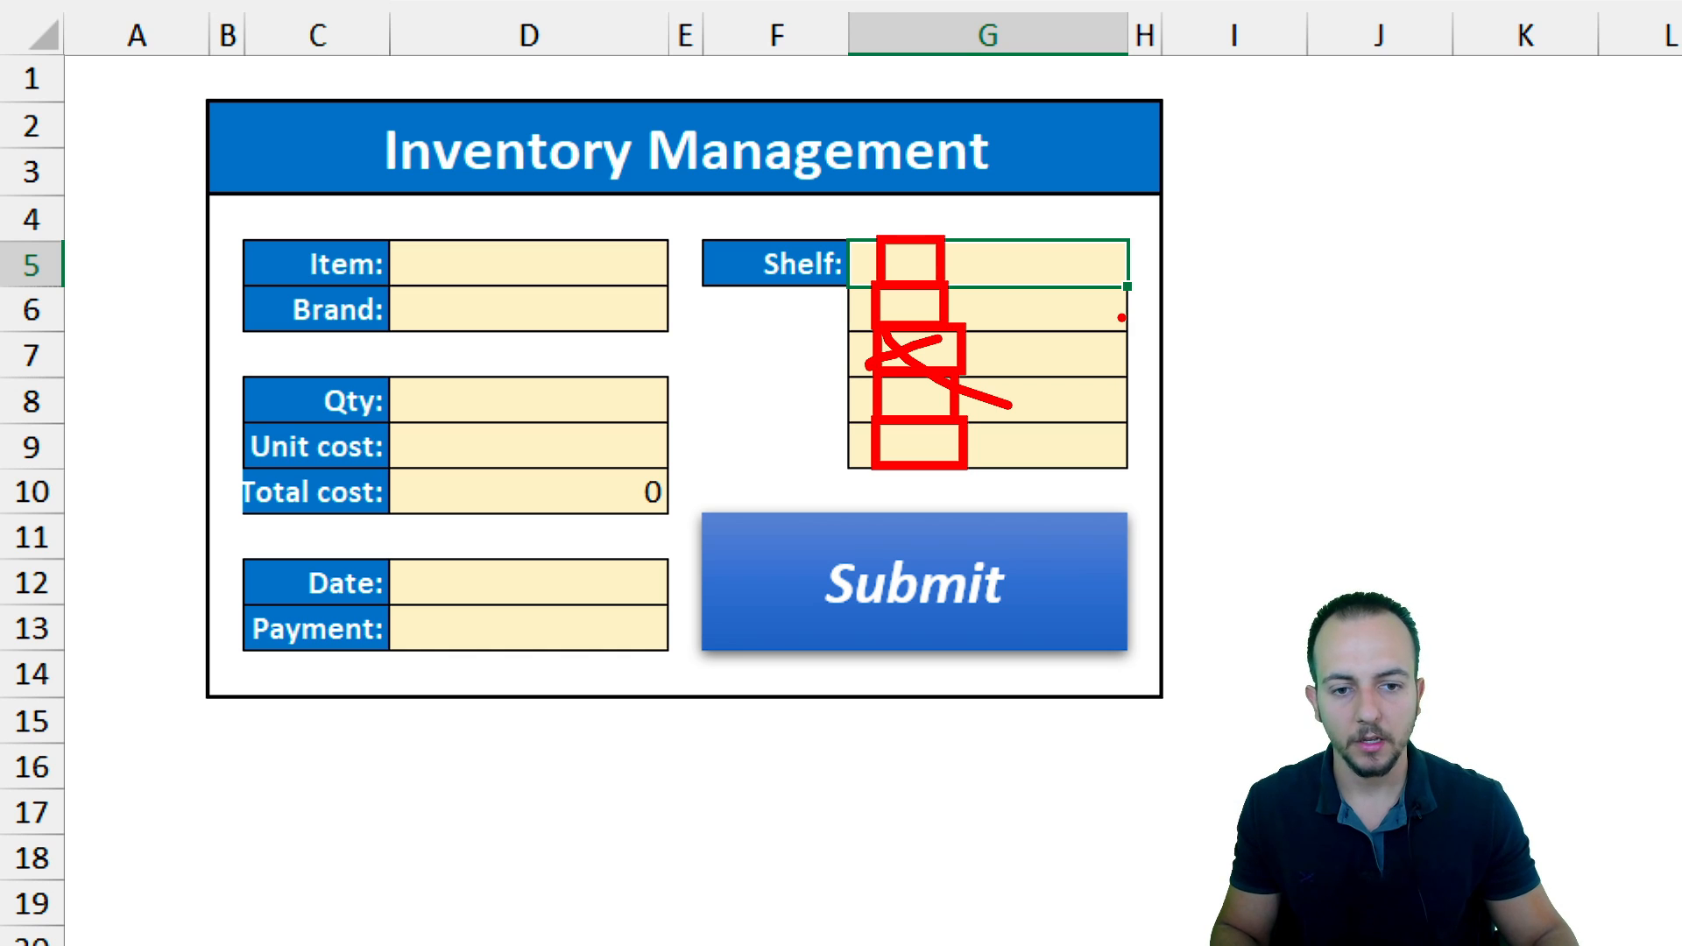
pyautogui.moveTo(1064, 321); pyautogui.dragTo(1079, 321)
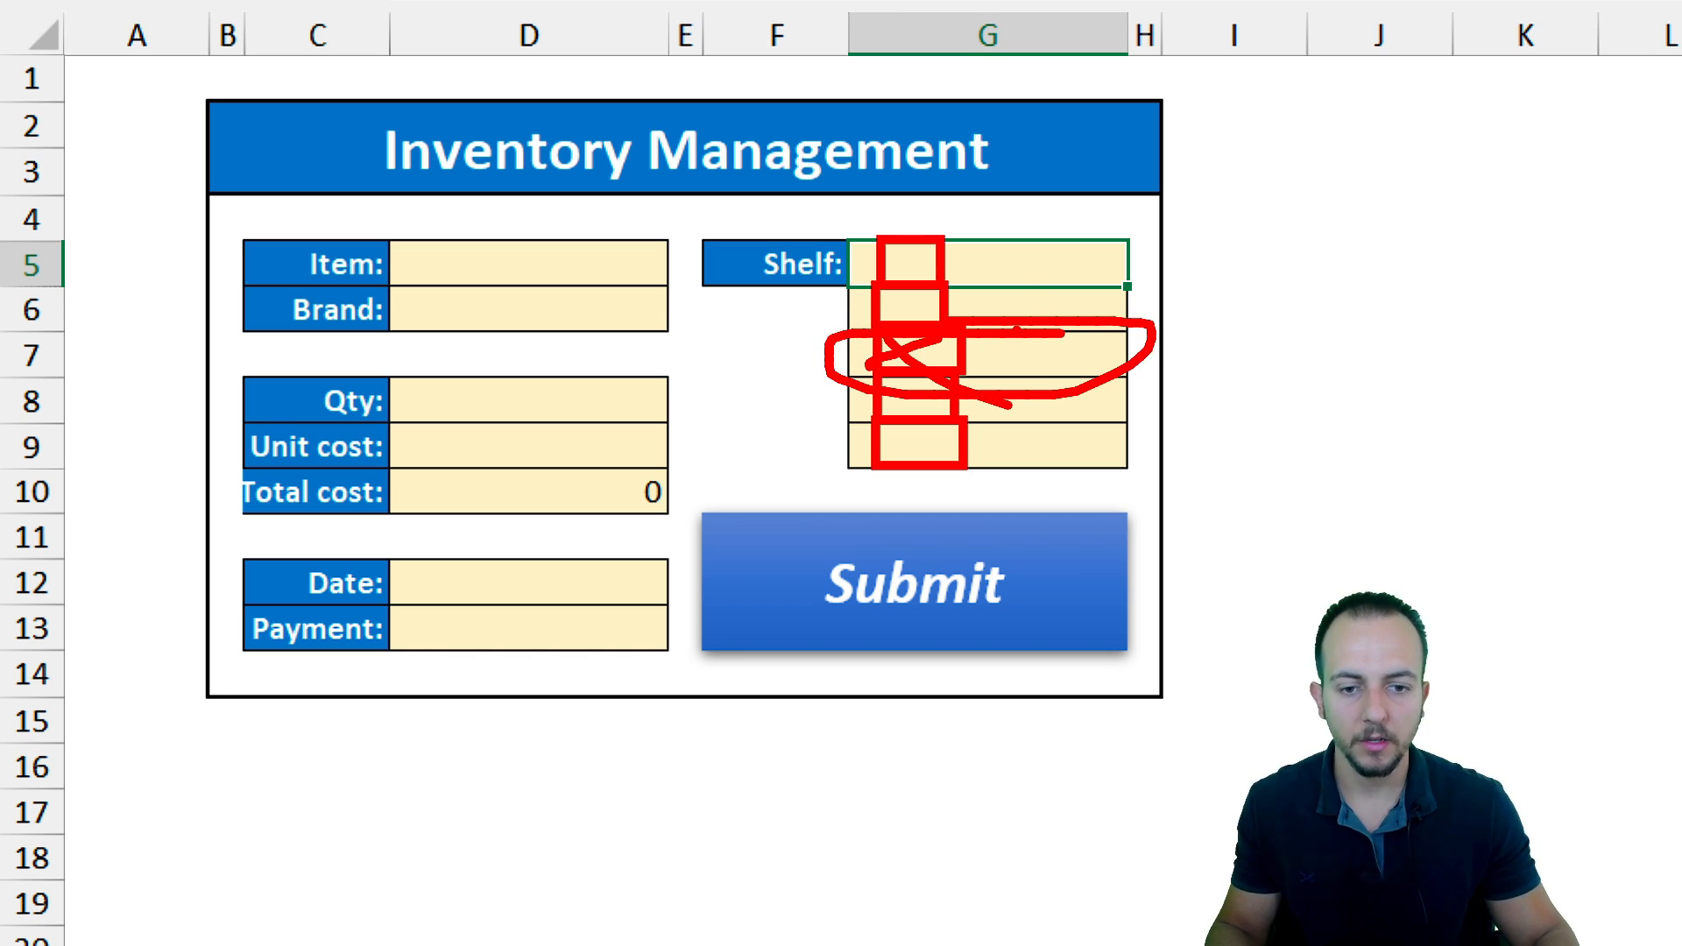
pyautogui.press('Escape')
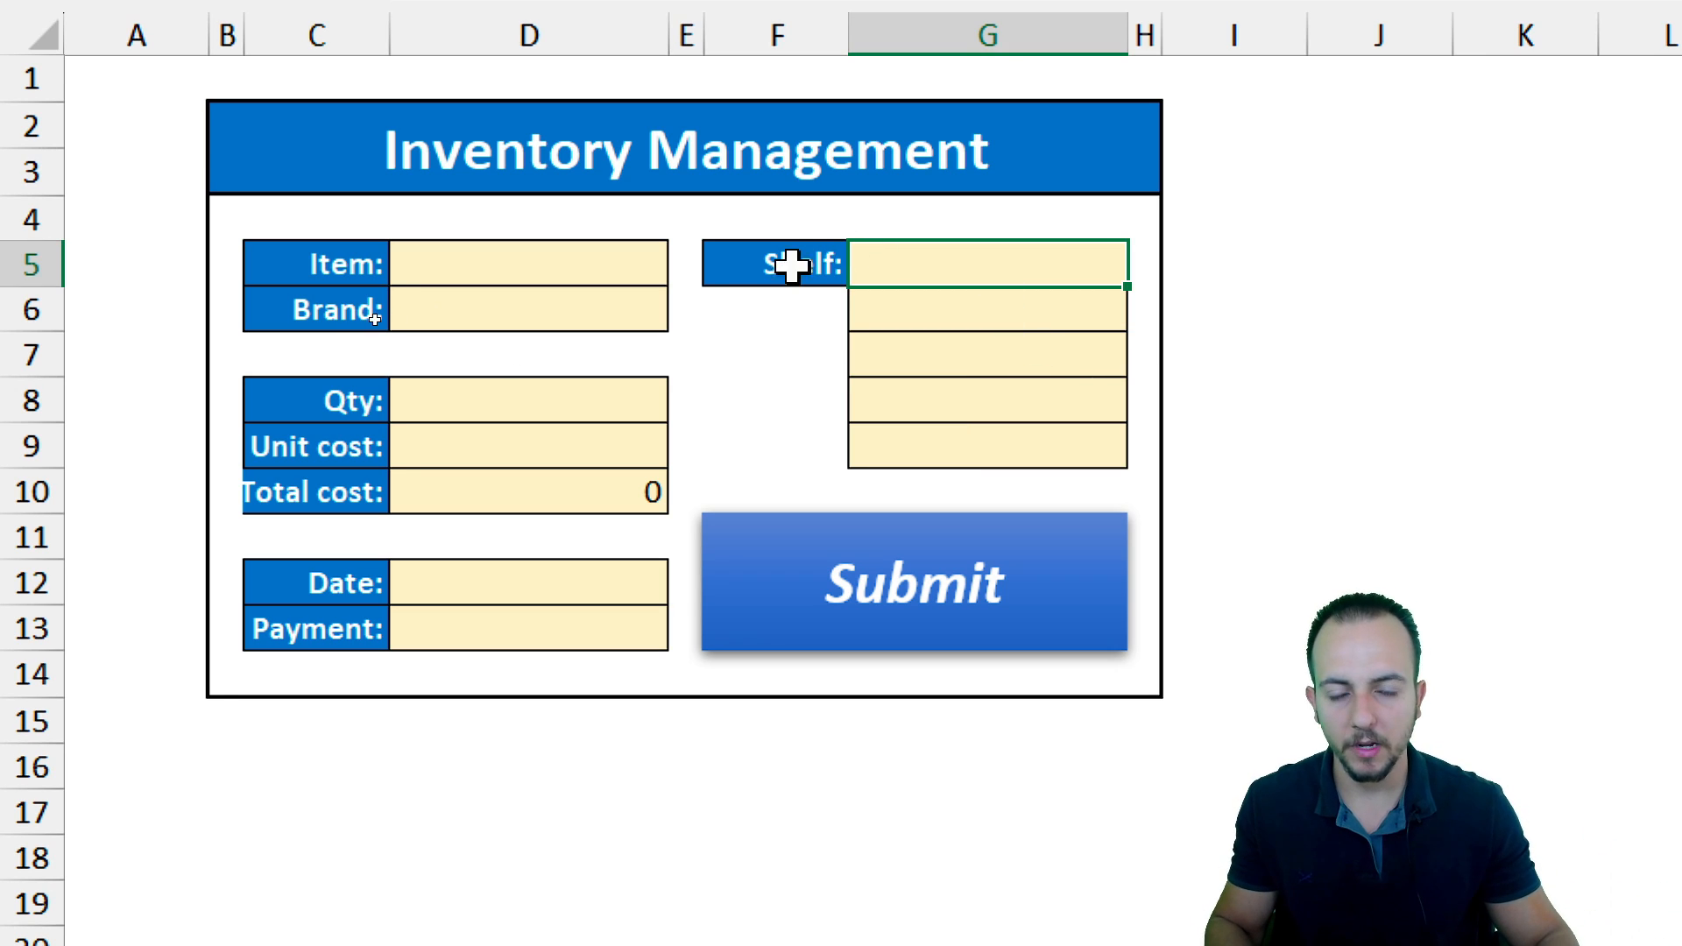
# Enter Product A123 as the item in D5
pyautogui.click(339, 263)
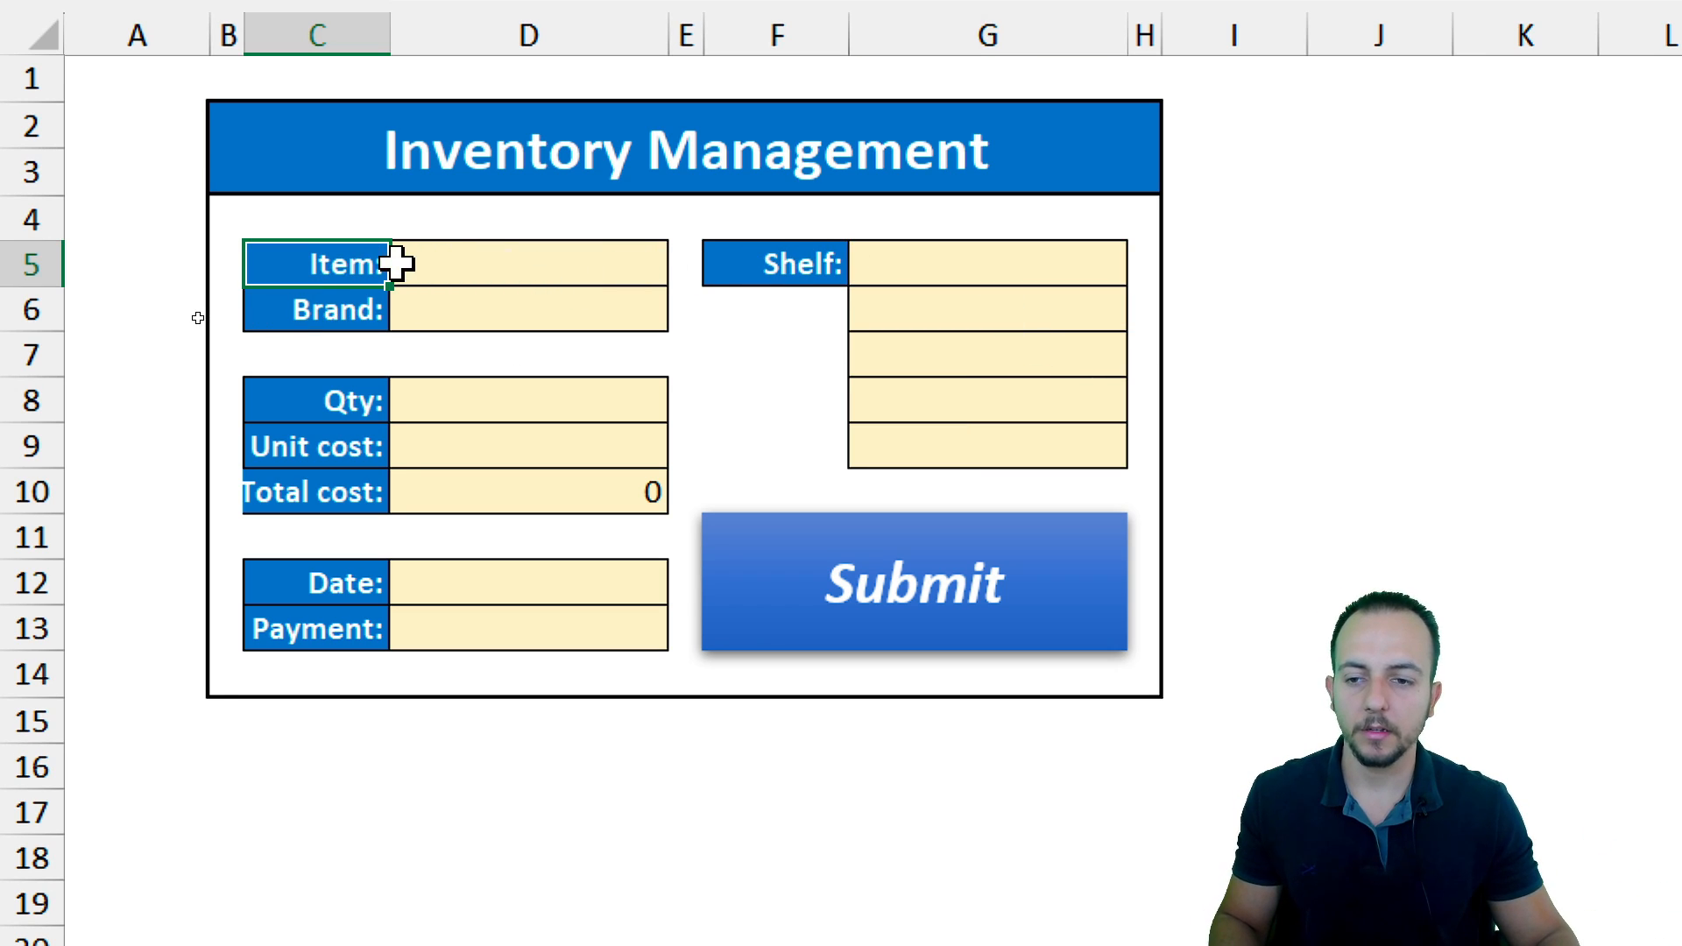
pyautogui.click(438, 263)
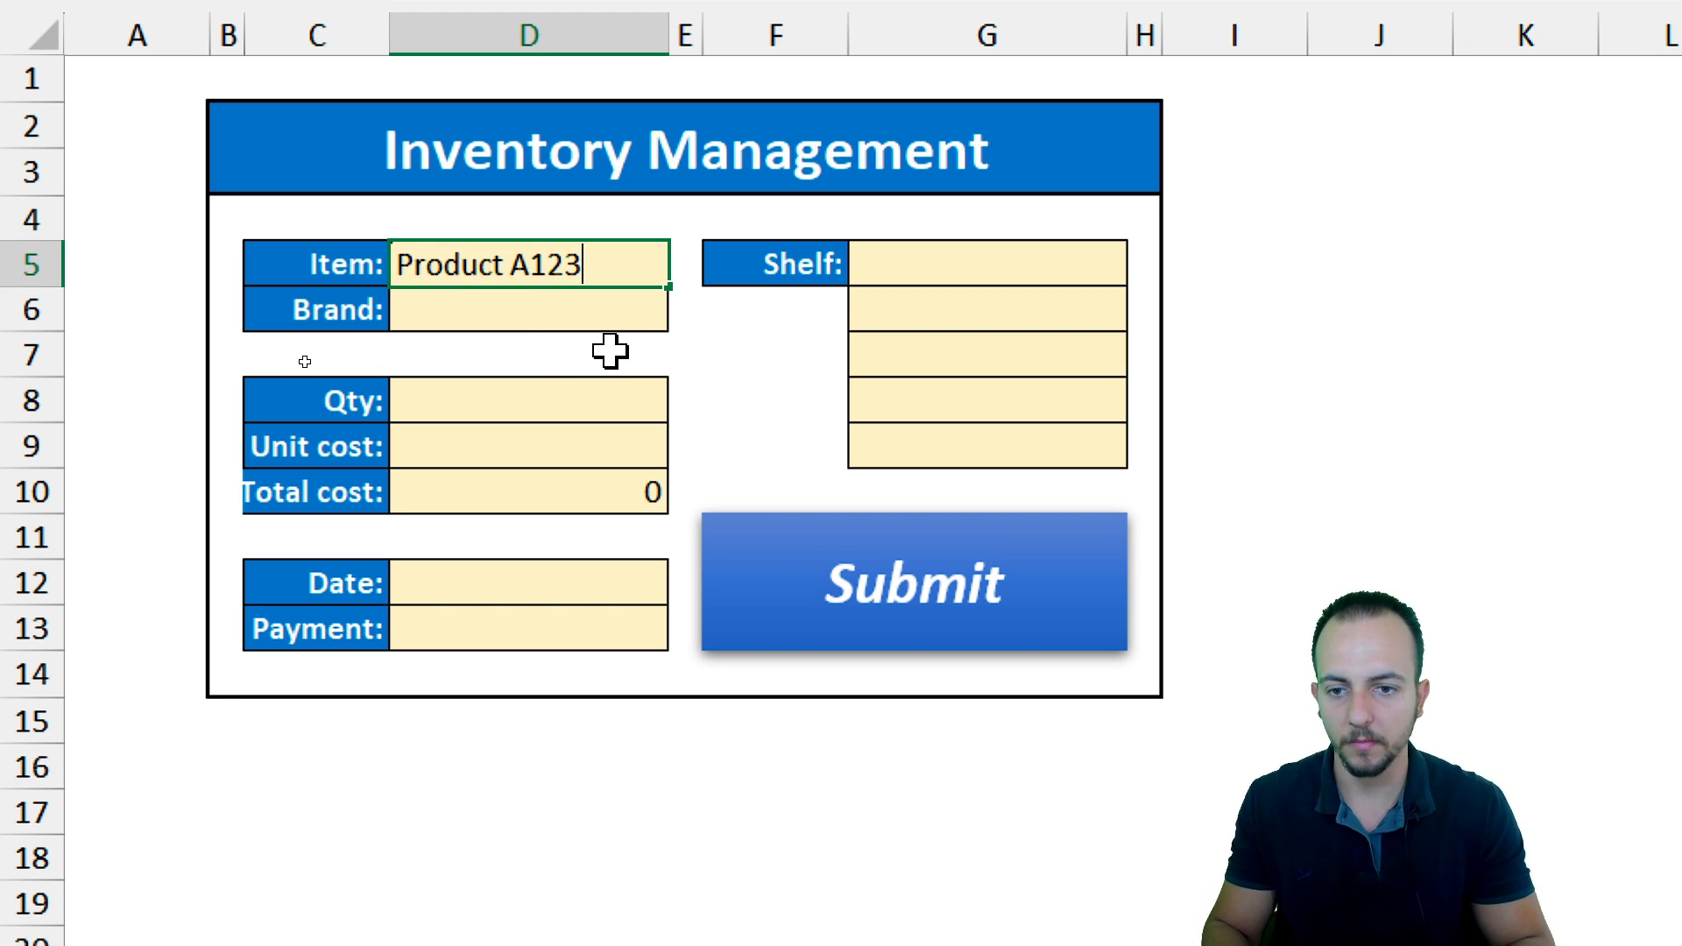
pyautogui.write('Product A123')
pyautogui.press('Return')
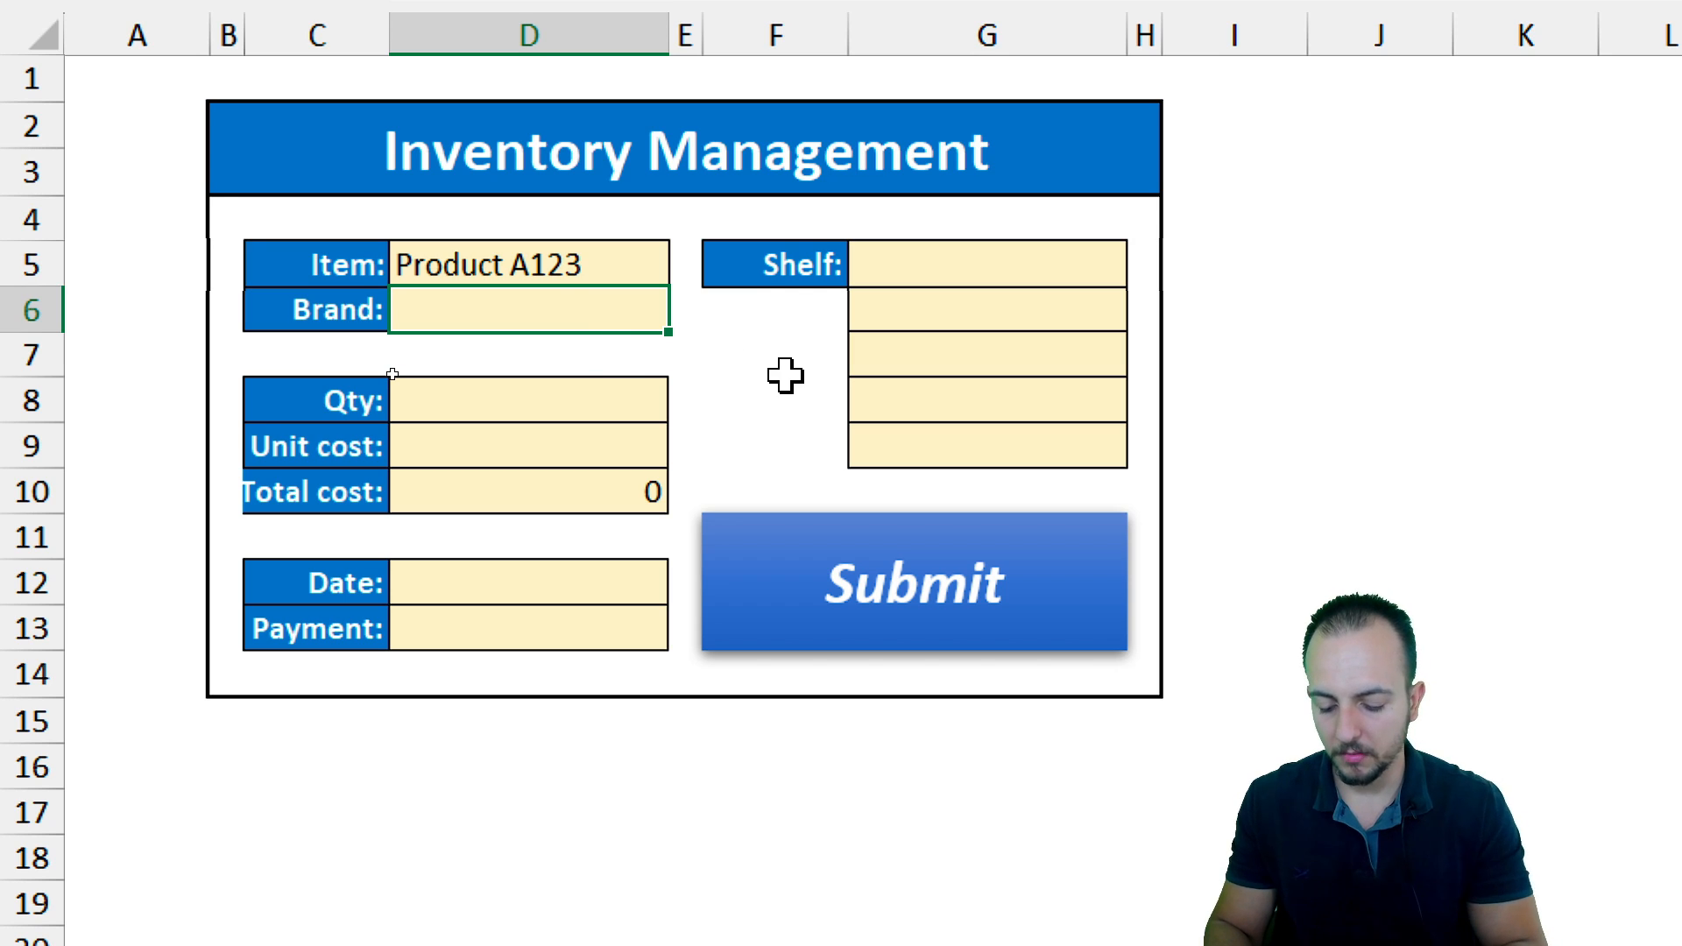
# Enter B-01 as the brand in D6
pyautogui.write('B')
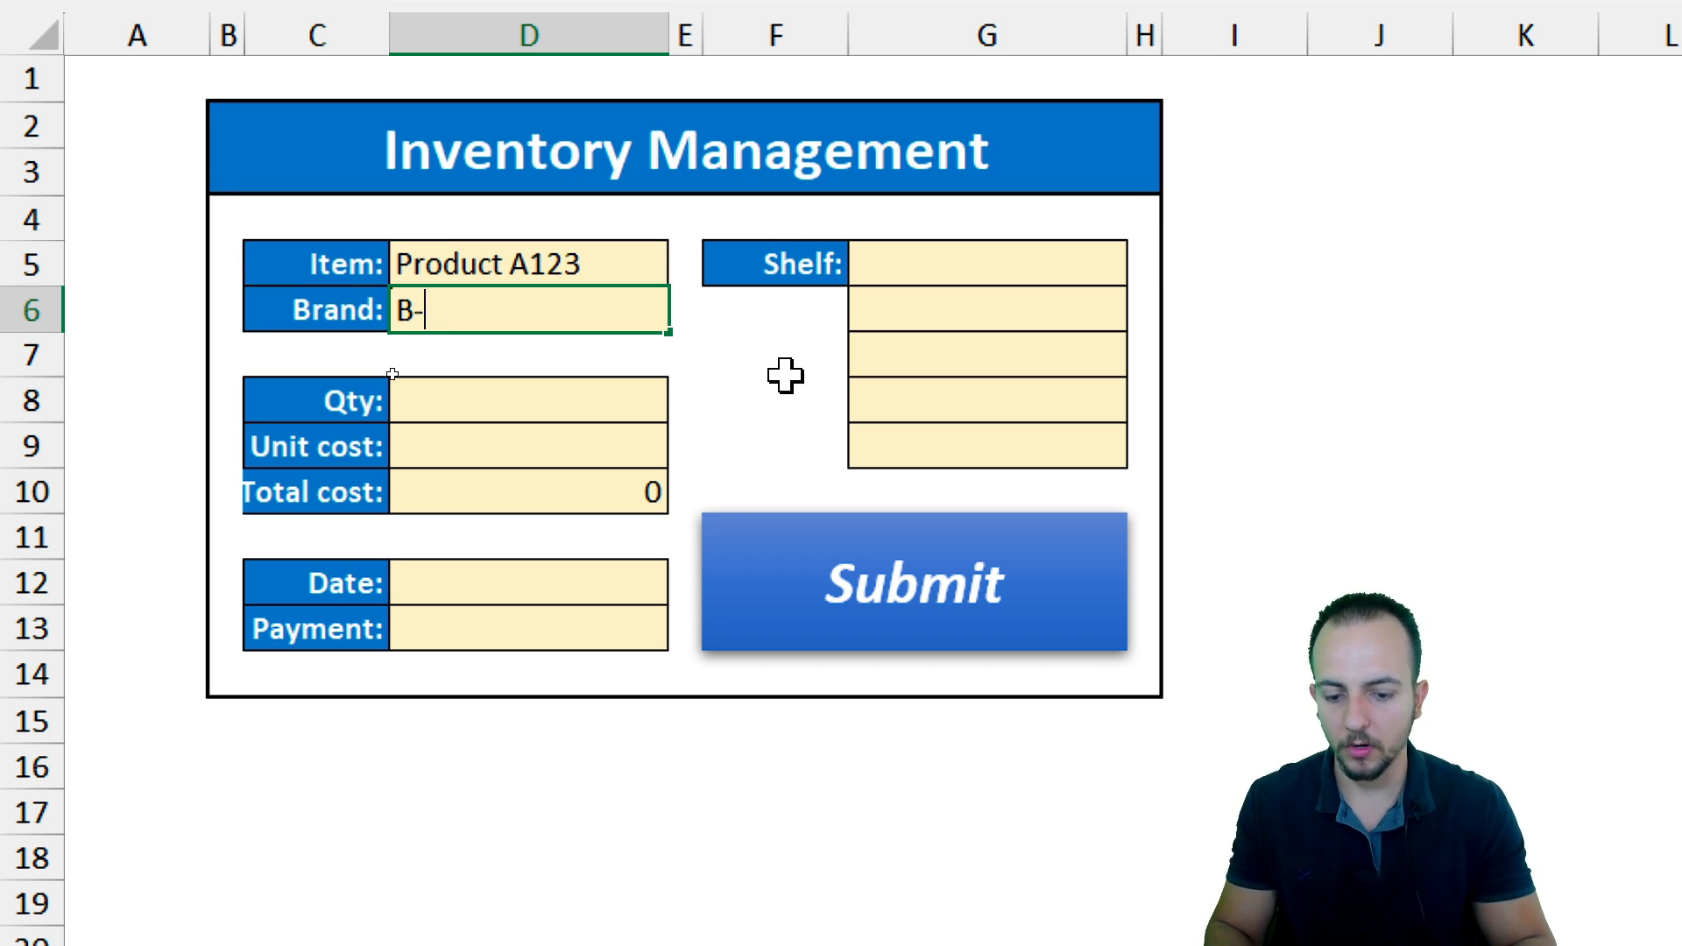
pyautogui.write('-01')
pyautogui.press('Return')
# Enter a quantity of 15 and a unit cost of 4.9 in the form
pyautogui.click(502, 398)
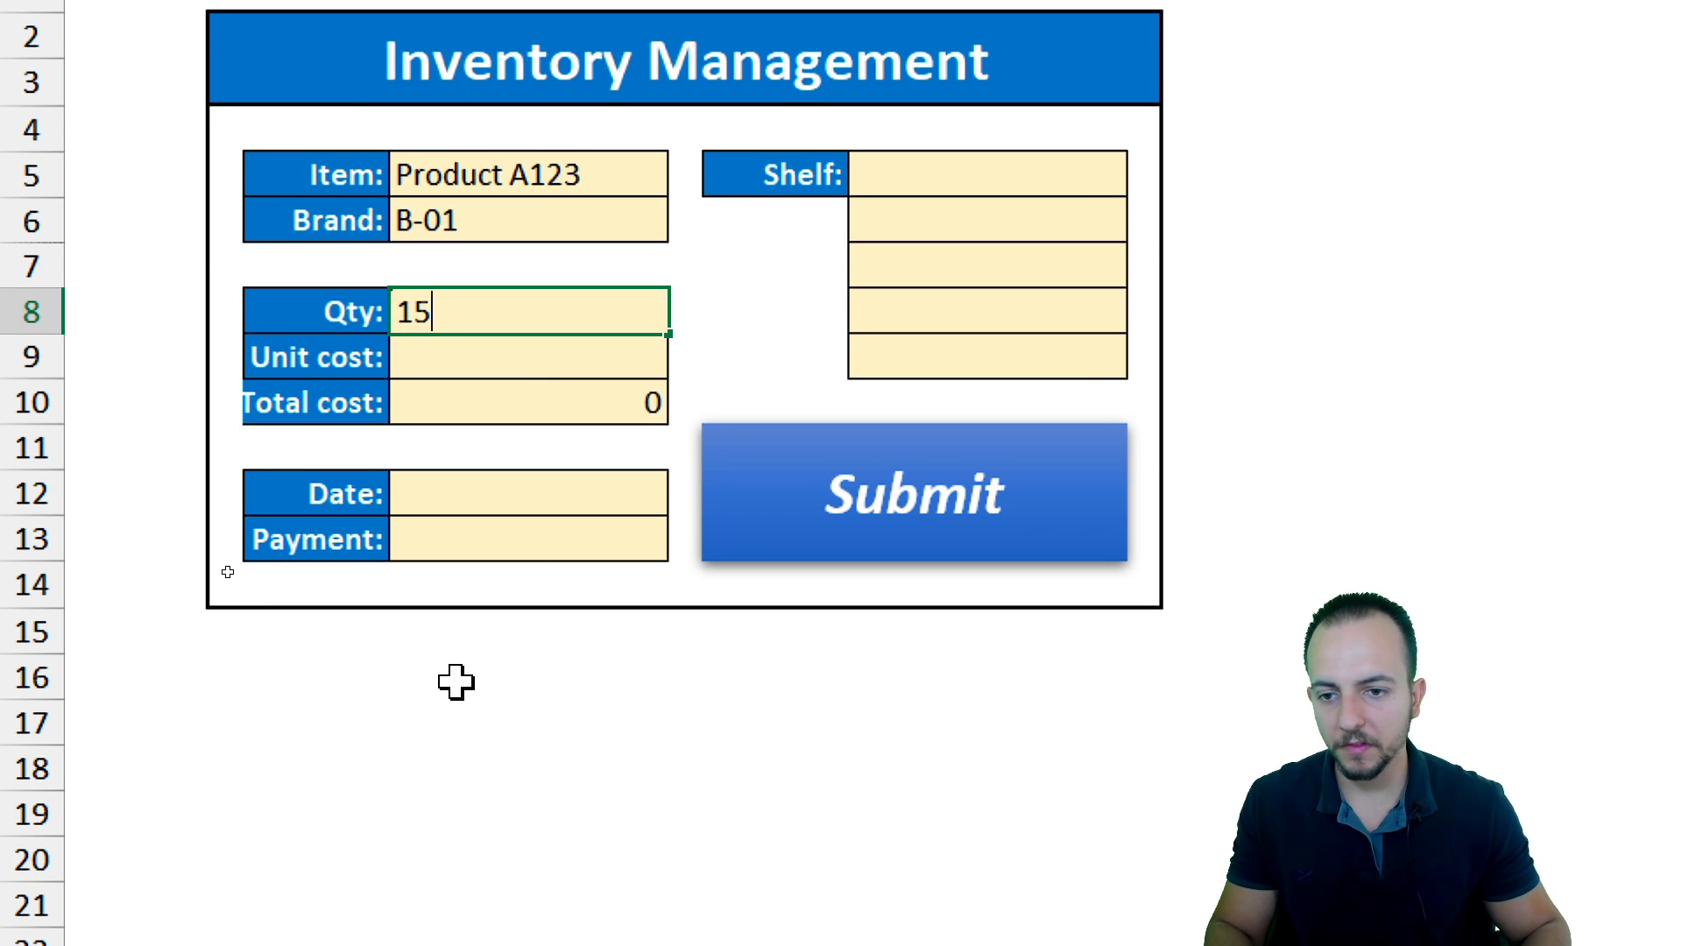
pyautogui.press('Return')
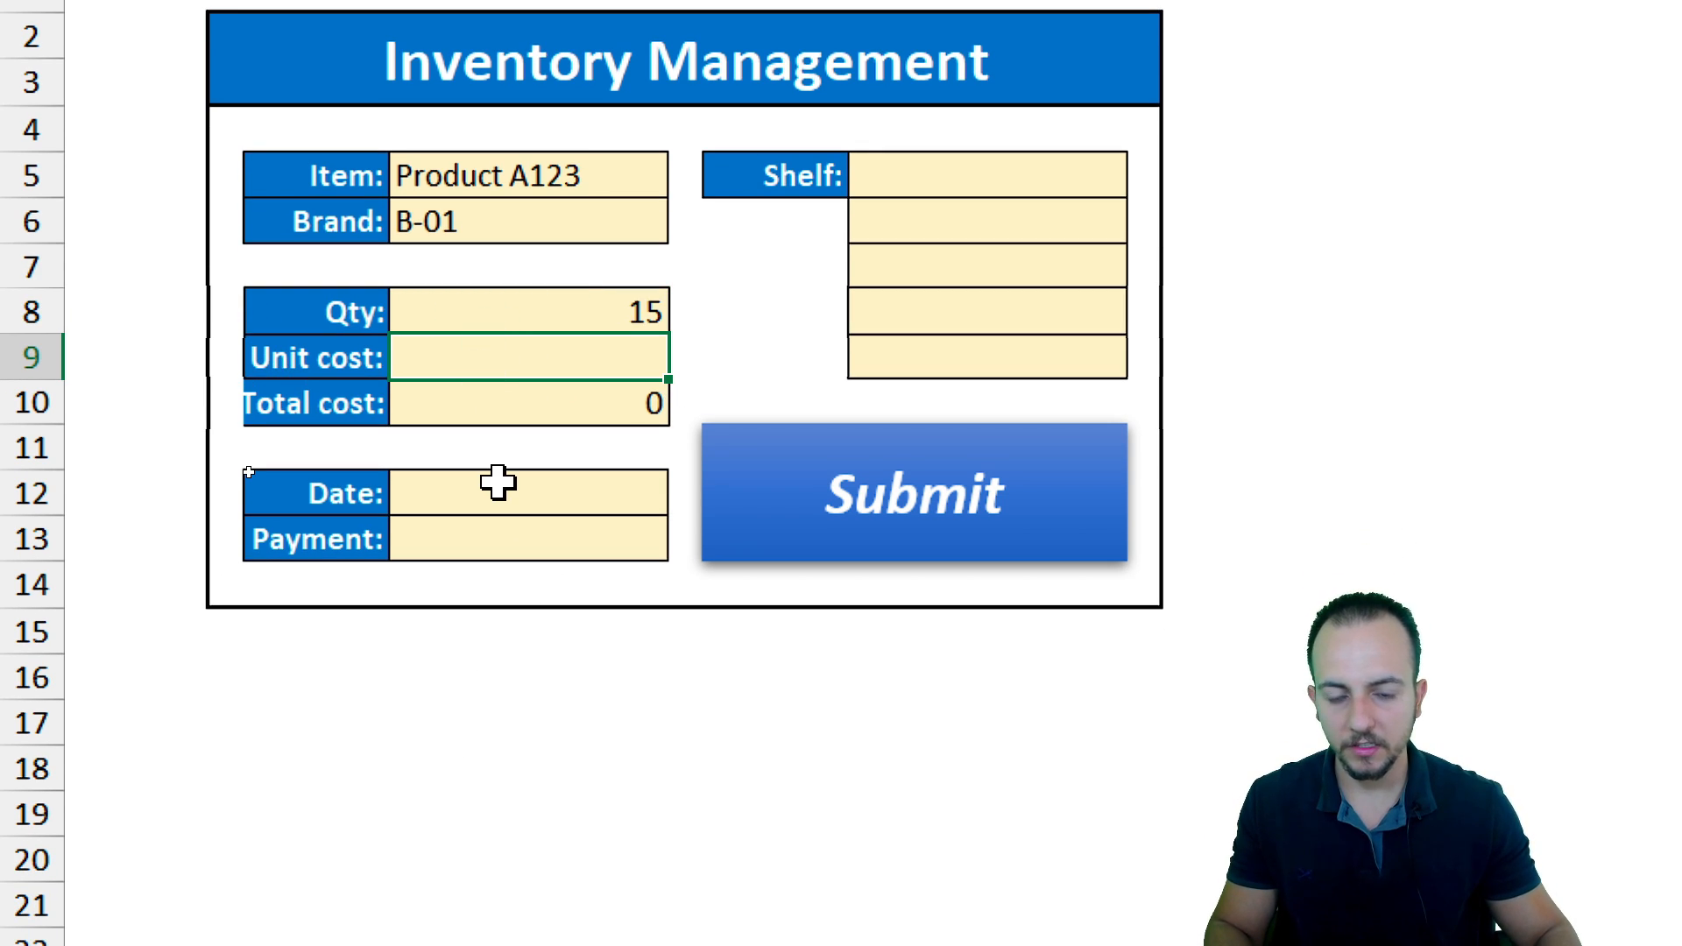
pyautogui.write('4.9')
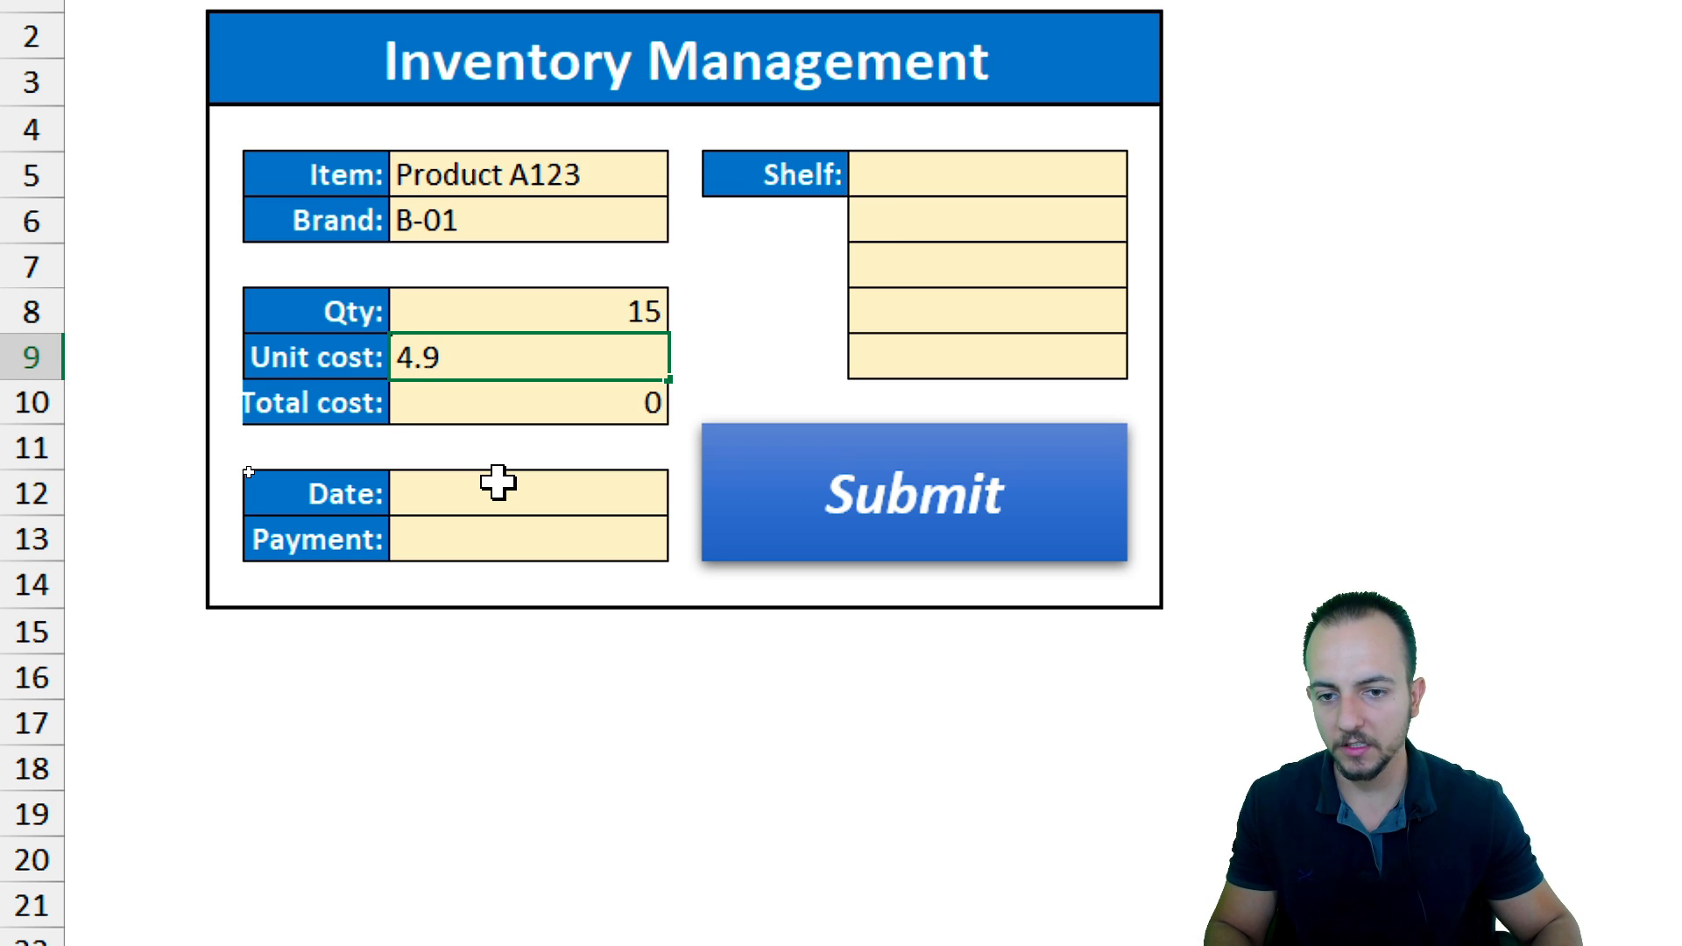
pyautogui.press('Return')
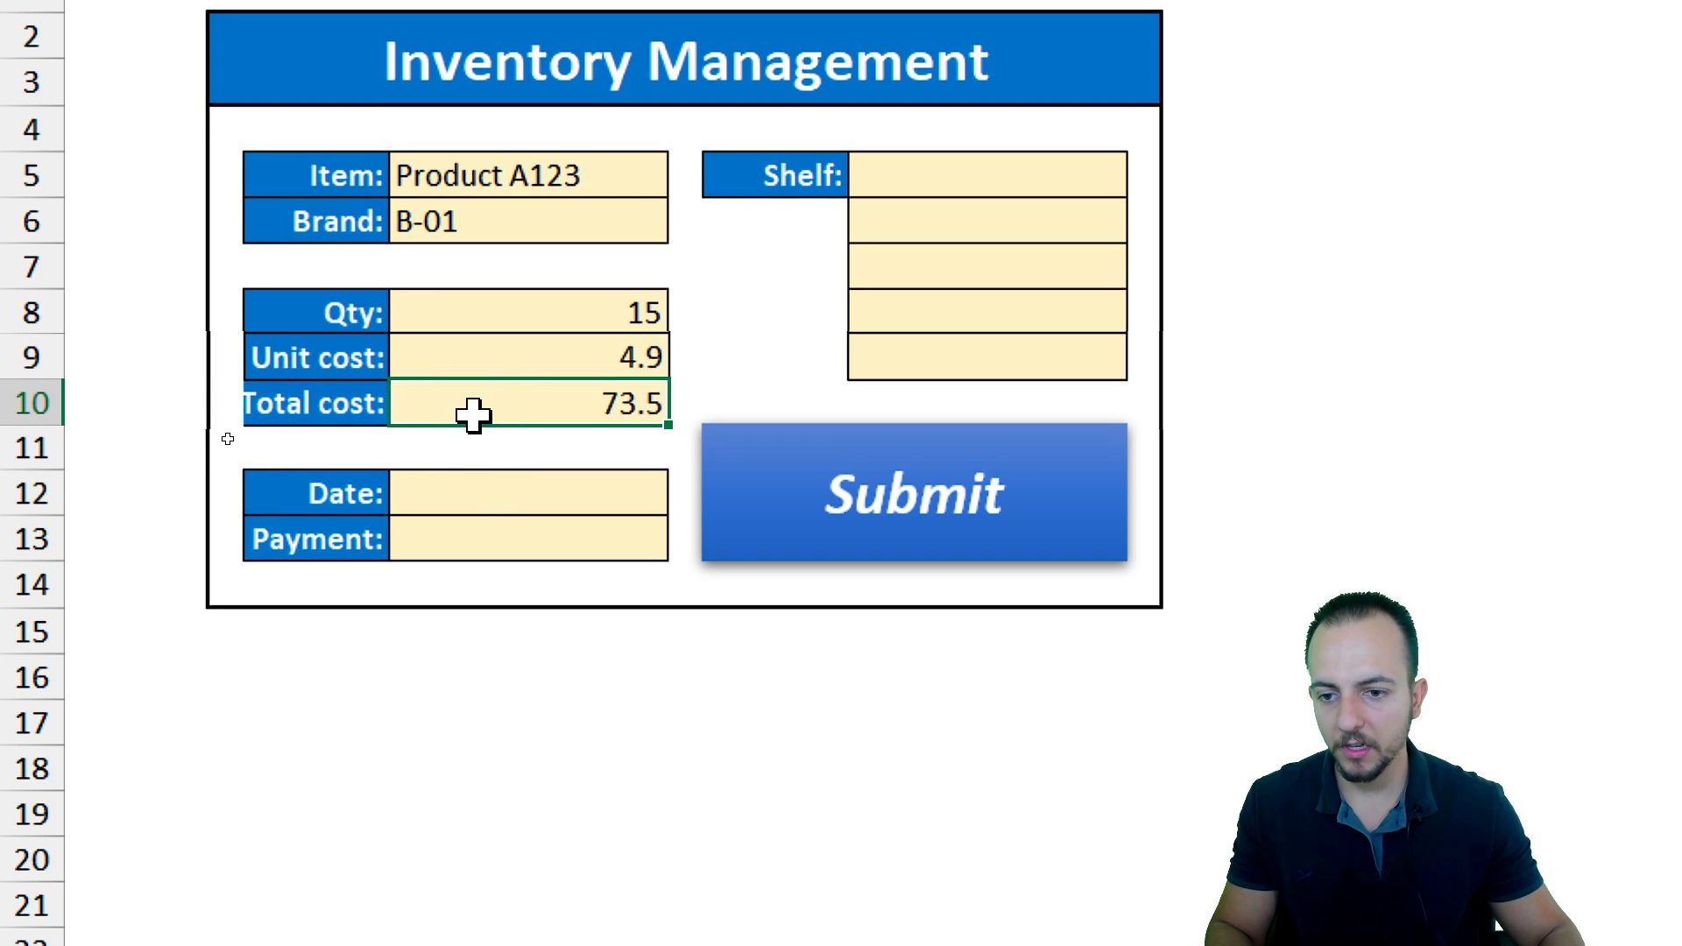
# Apply the accounting currency format to the unit cost and total cost cells D9:D10
pyautogui.click(520, 356)
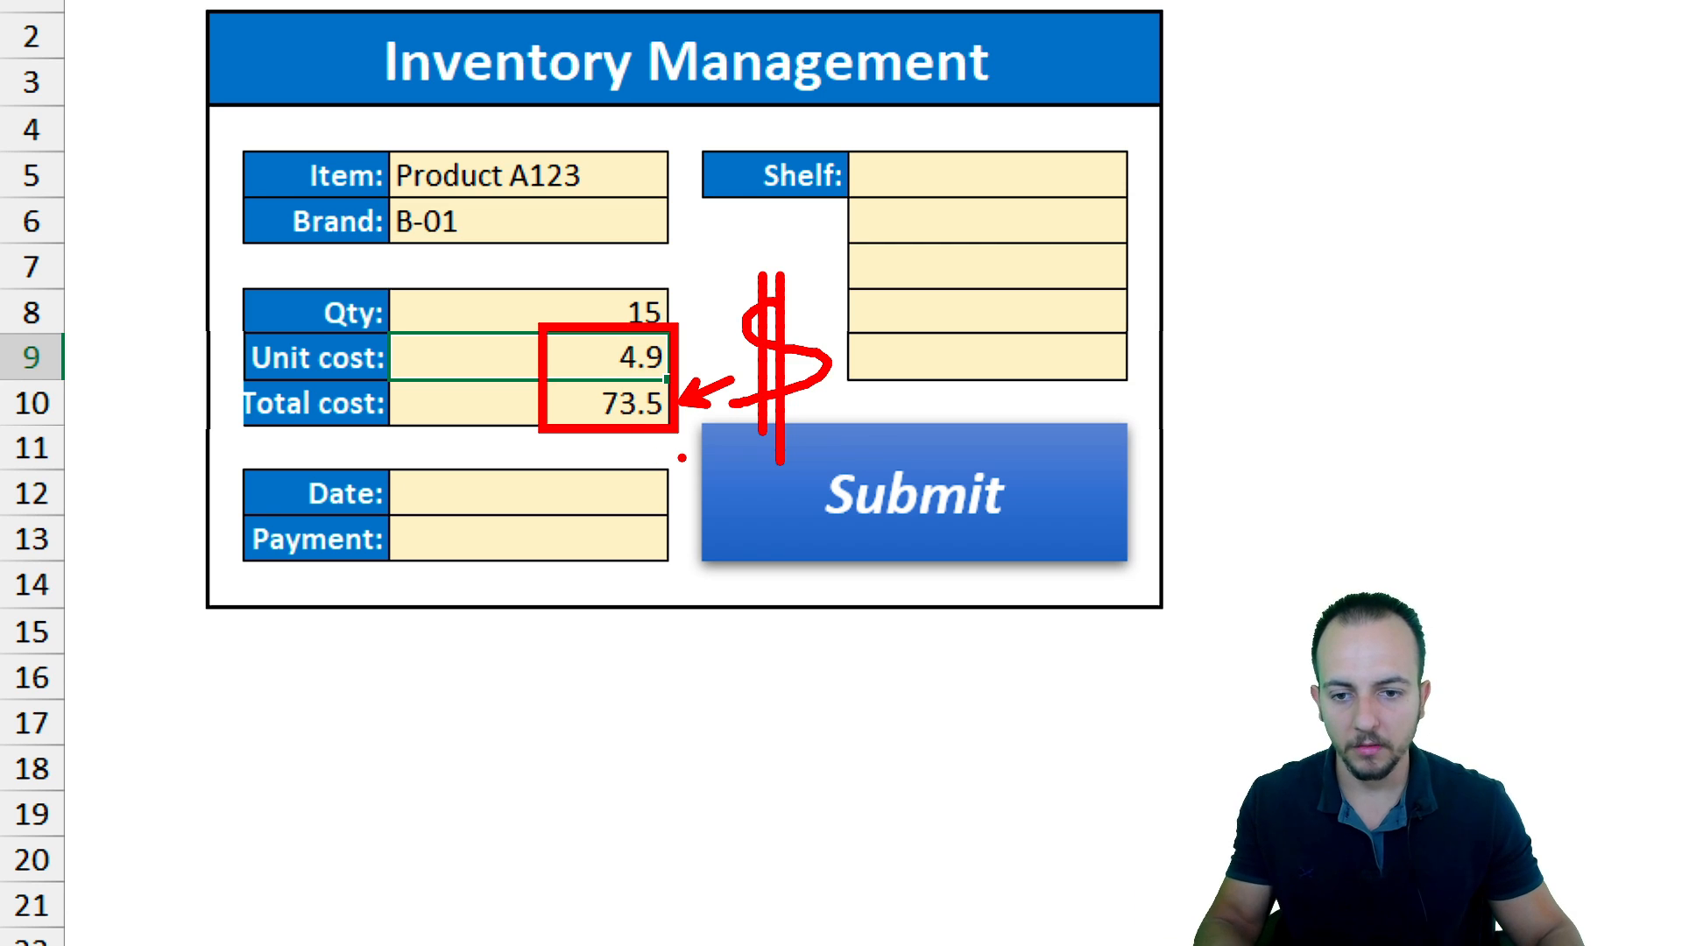
pyautogui.press('Escape')
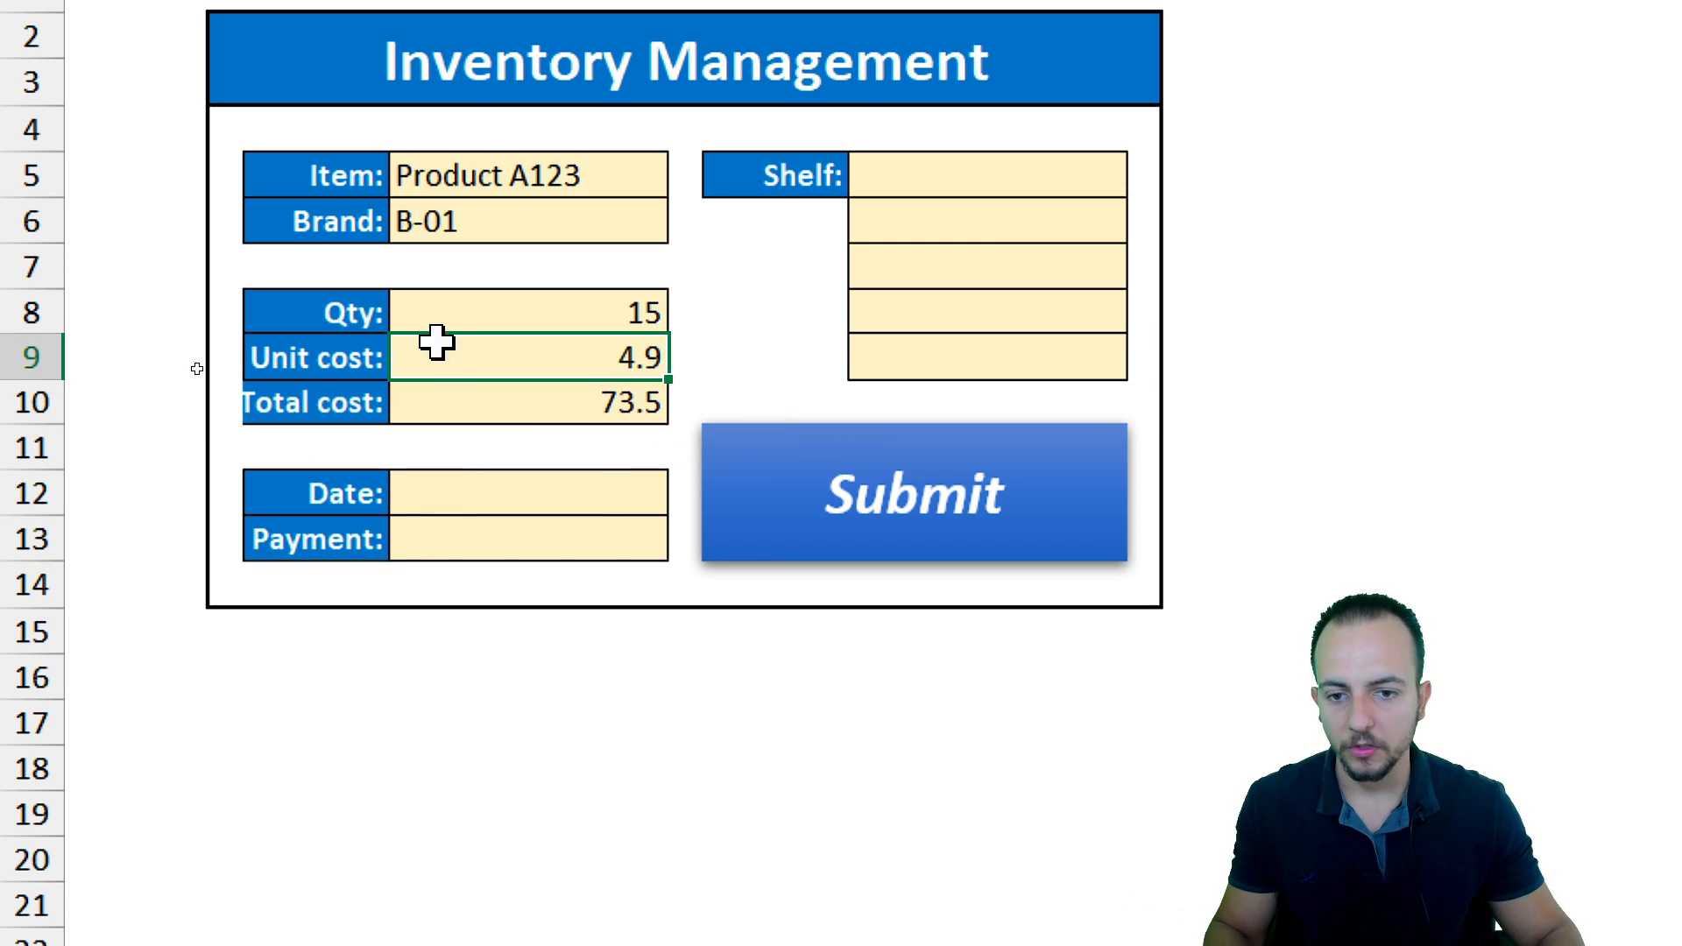
pyautogui.moveTo(623, 365)
pyautogui.mouseDown()
pyautogui.moveTo(570, 417)
pyautogui.moveTo(552, 392)
pyautogui.mouseUp()
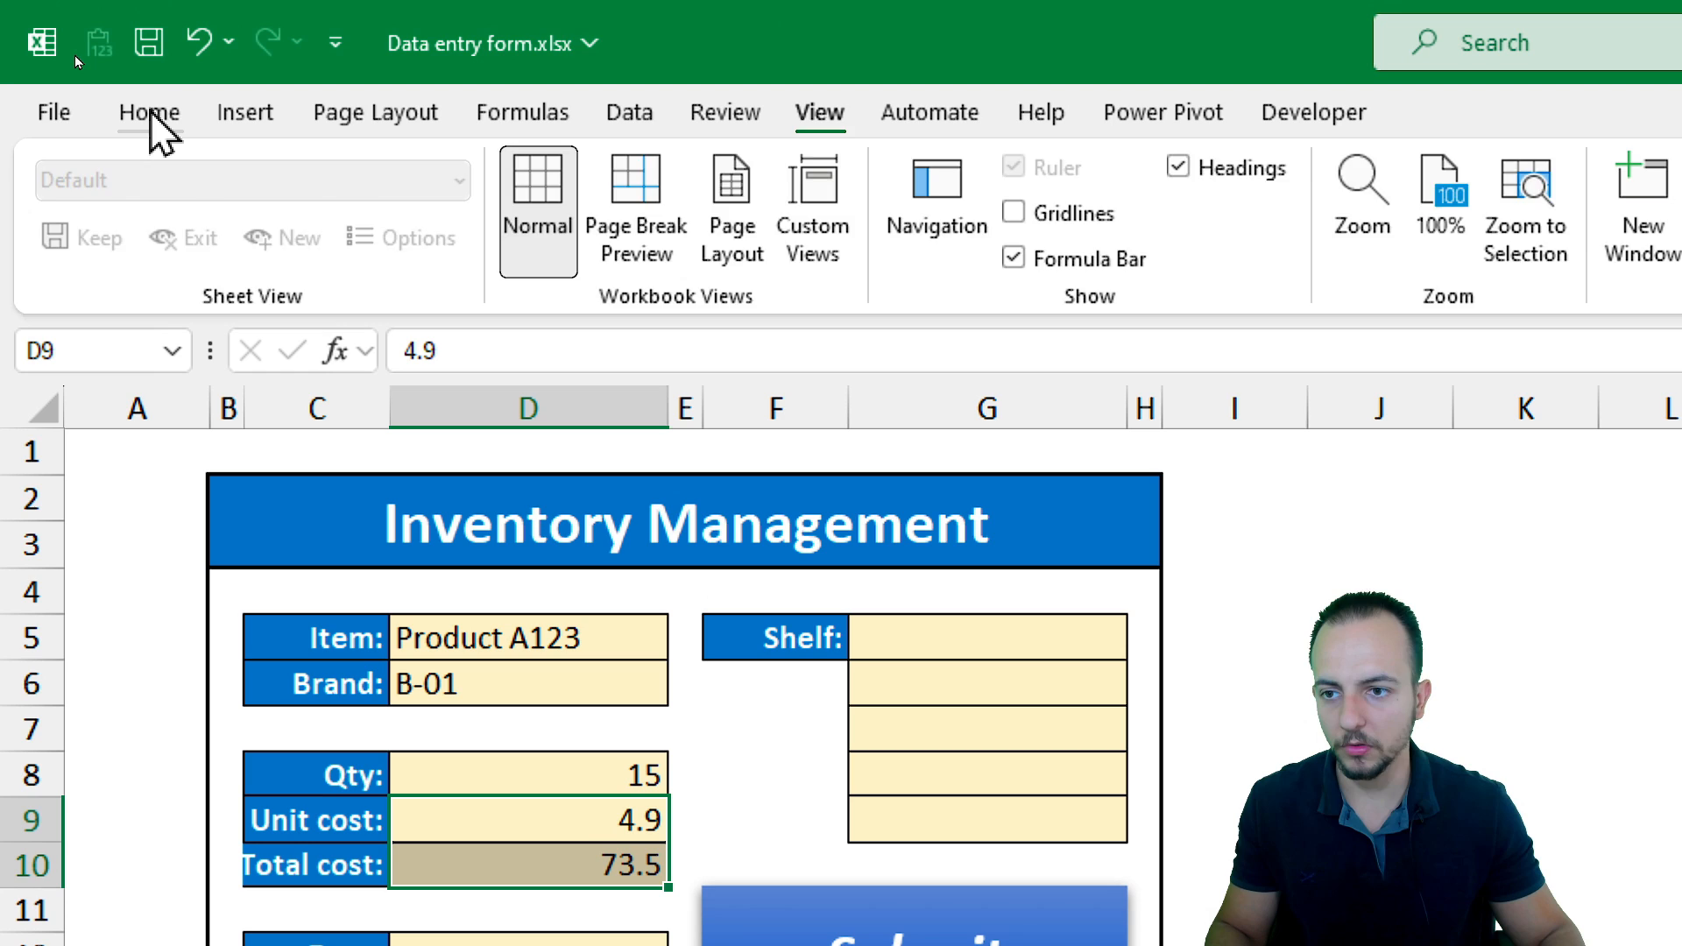
pyautogui.click(150, 111)
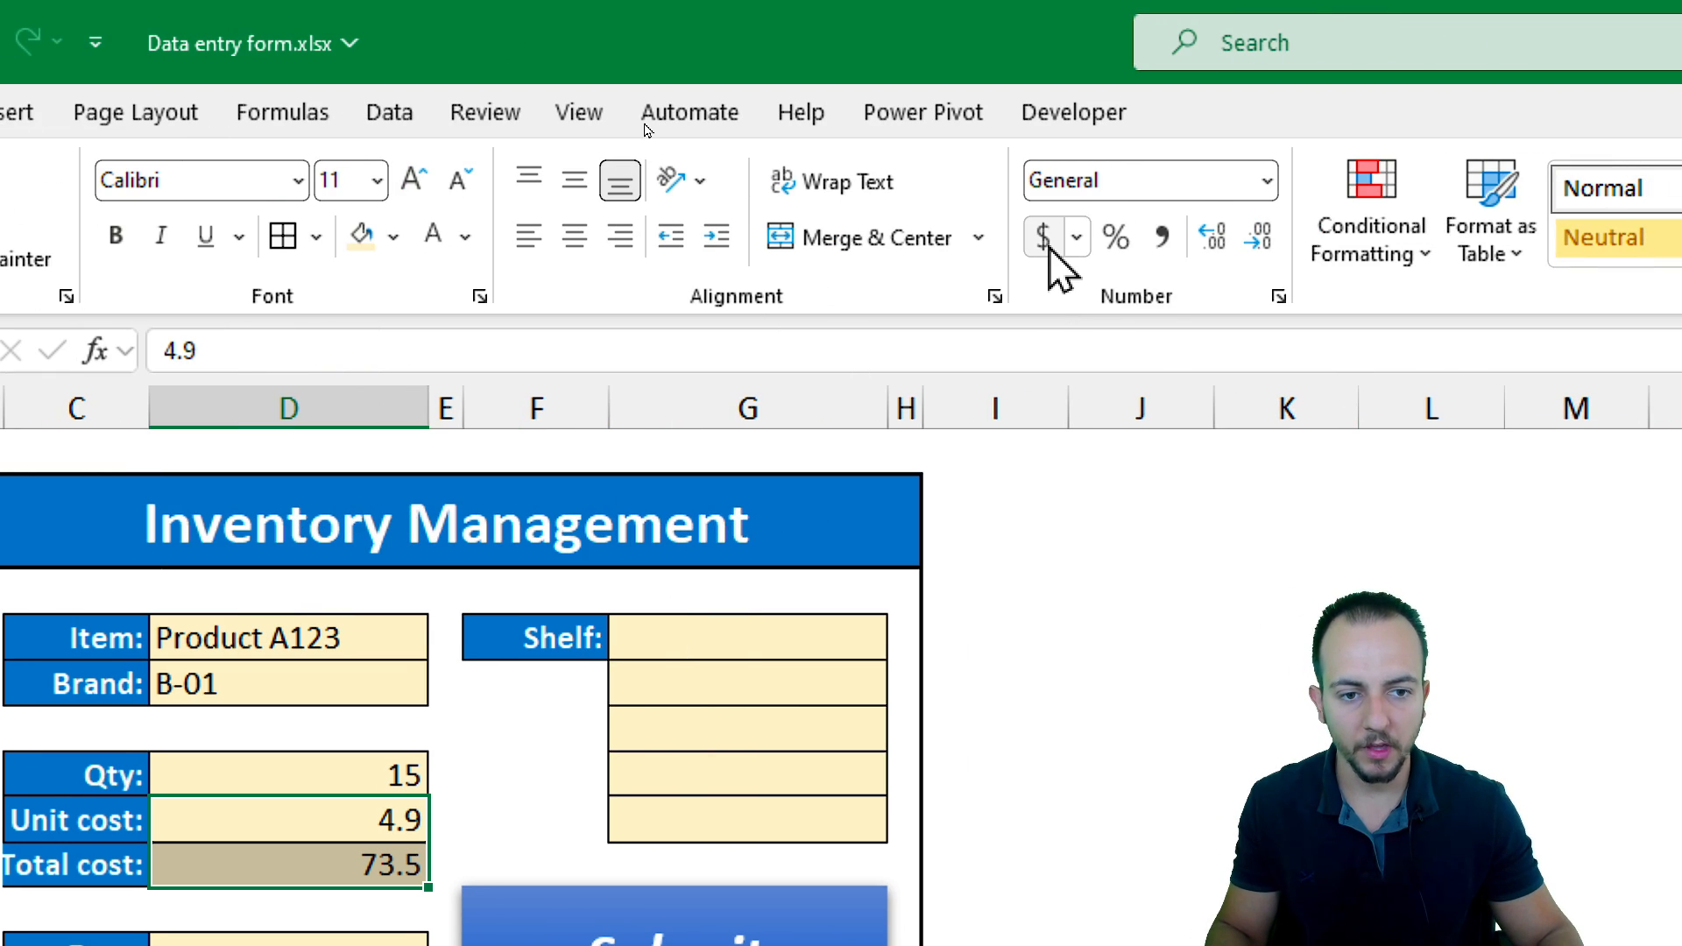
pyautogui.click(1044, 238)
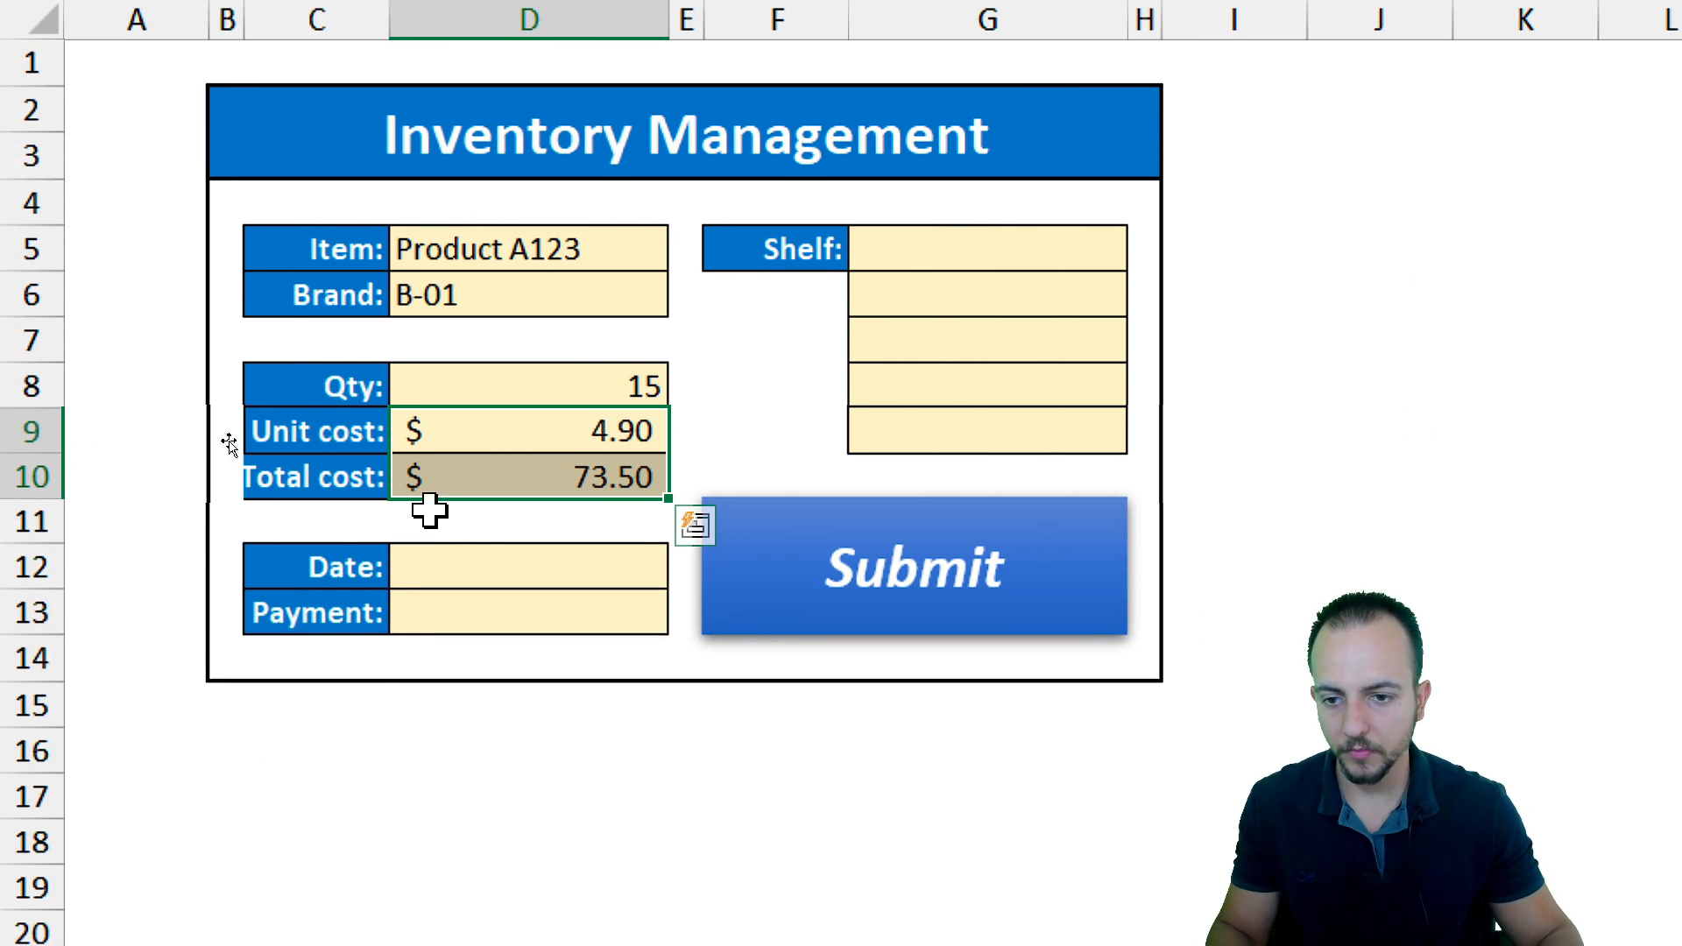
pyautogui.click(249, 828)
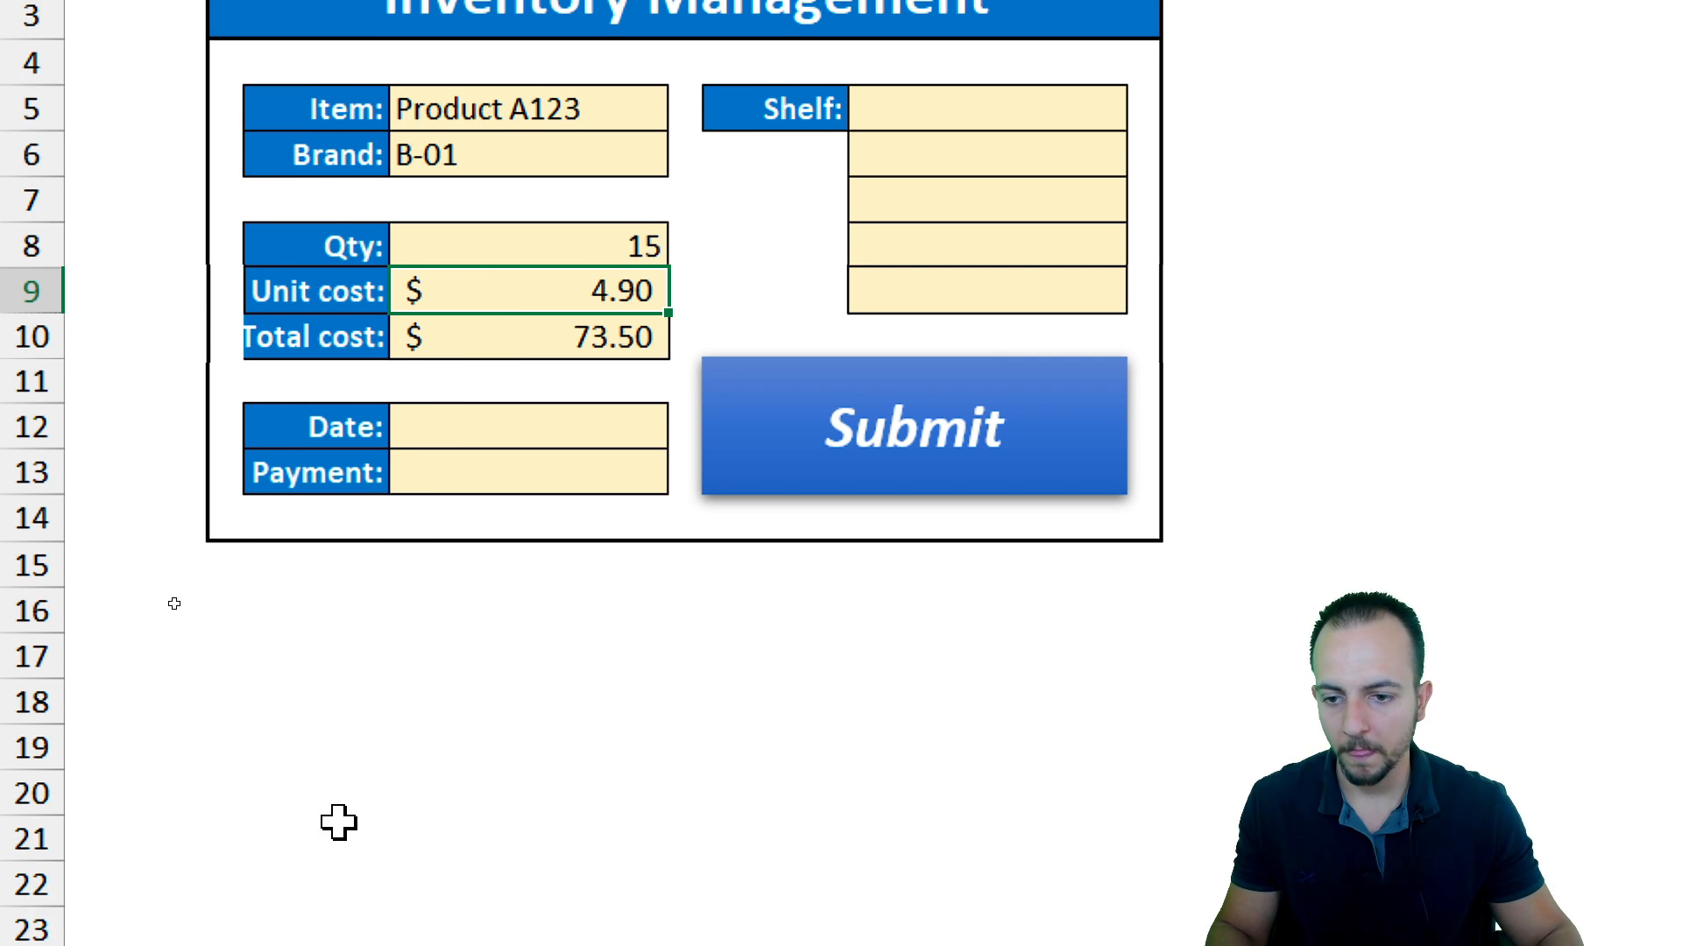
# Enter the date 01/01/2025 in D12
pyautogui.click(454, 571)
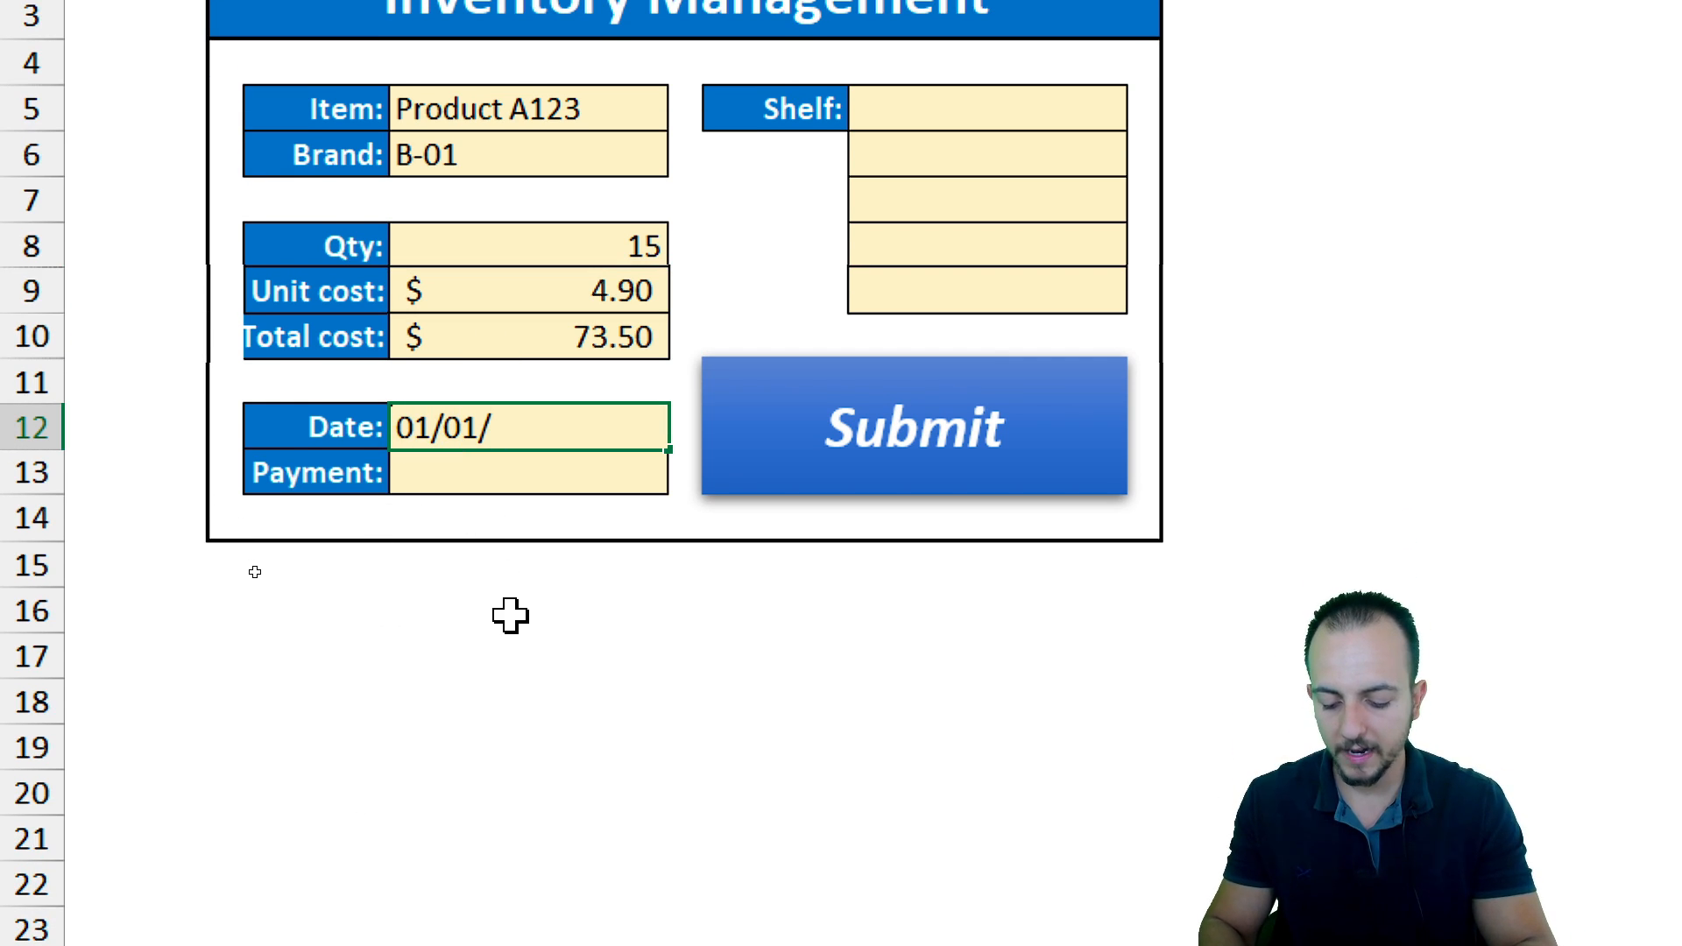
pyautogui.press('Return')
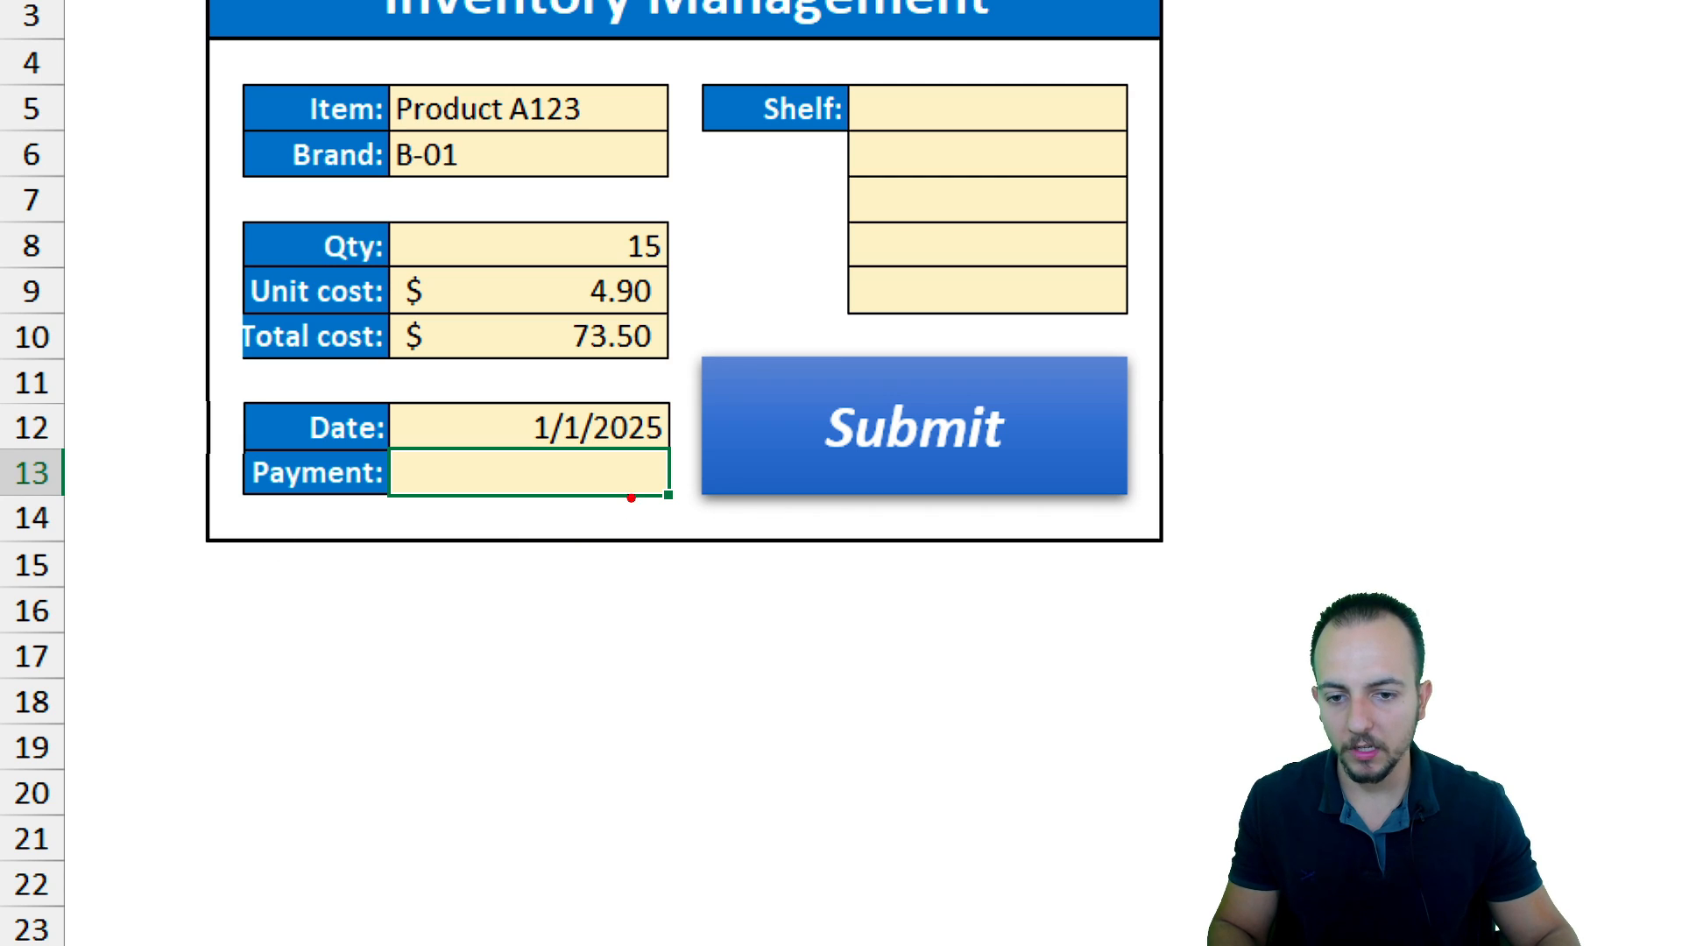
pyautogui.moveTo(635, 473); pyautogui.dragTo(698, 510)
pyautogui.moveTo(488, 538)
pyautogui.mouseDown()
pyautogui.moveTo(724, 645)
pyautogui.moveTo(896, 783)
pyautogui.mouseUp()
pyautogui.moveTo(565, 631); pyautogui.dragTo(723, 605)
pyautogui.moveTo(590, 674); pyautogui.dragTo(680, 663)
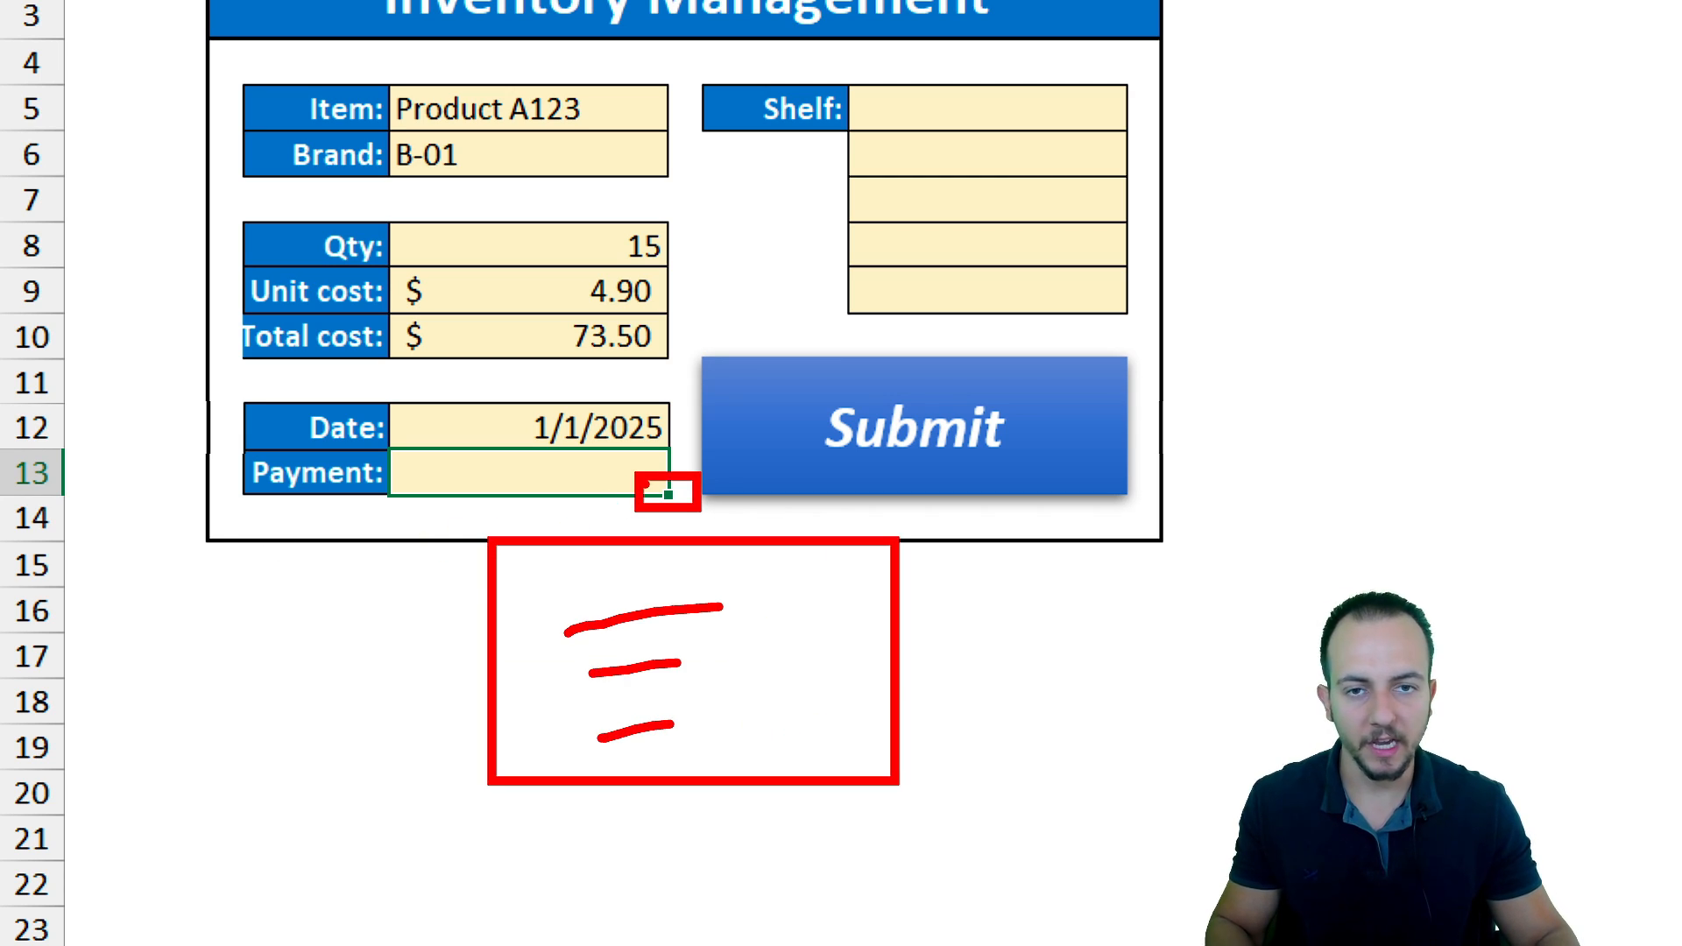
pyautogui.press('Escape')
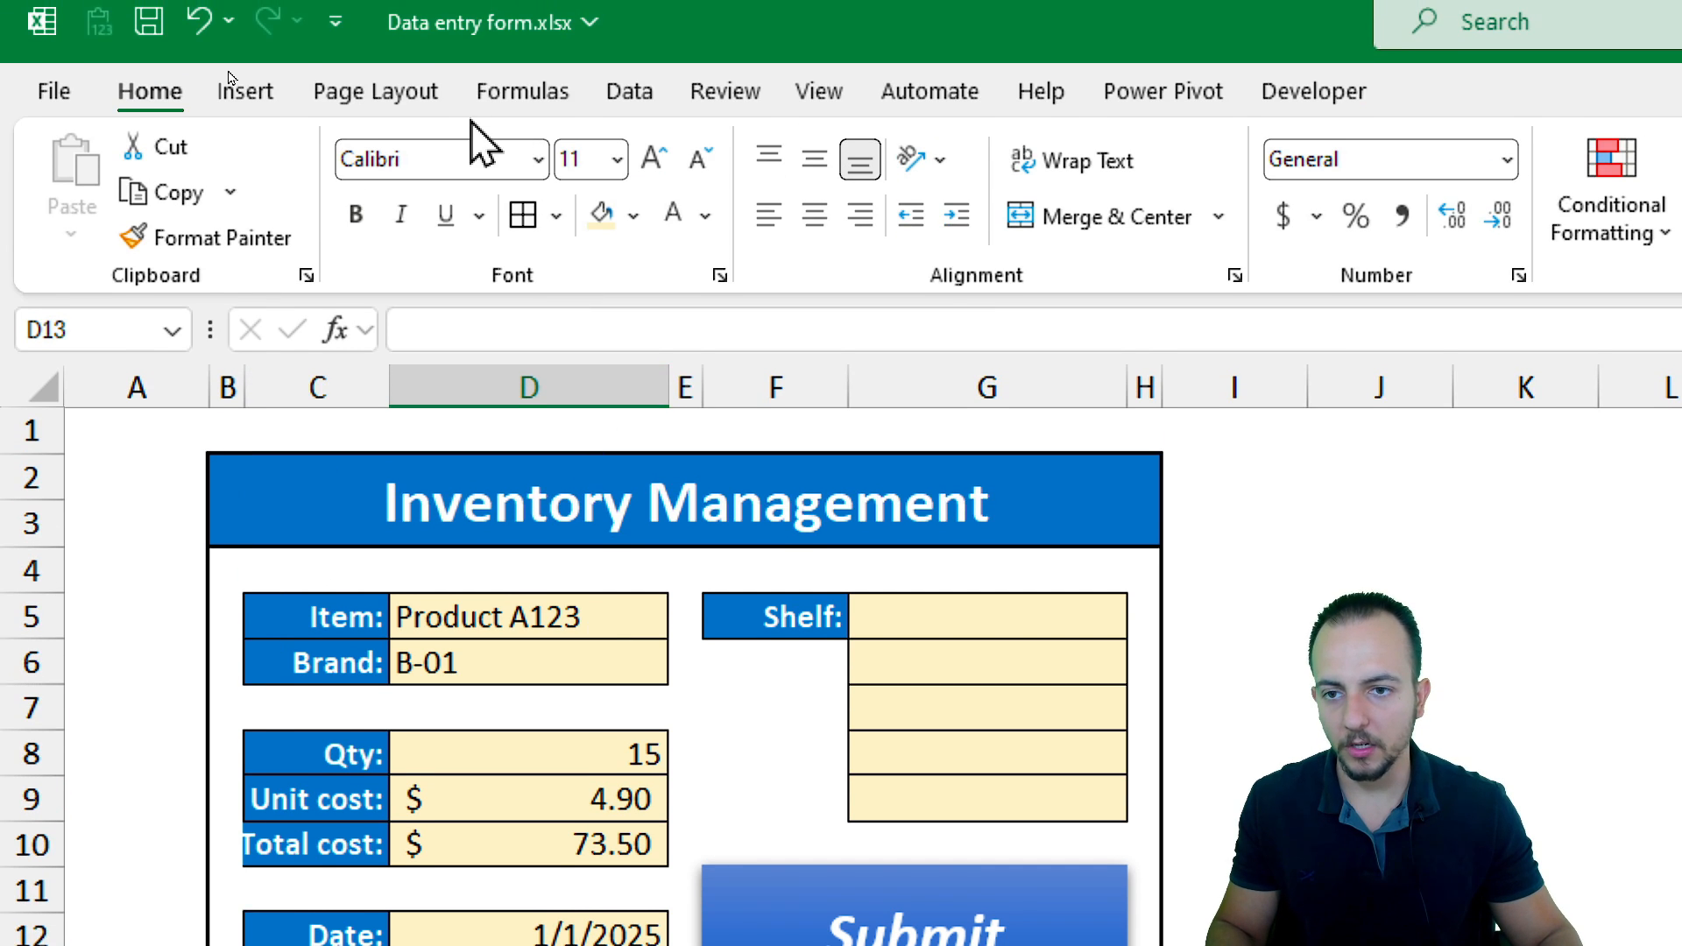
# Add list data validation to the payment cell D13 with source Cash, Debit Card, Credit Card
pyautogui.click(632, 93)
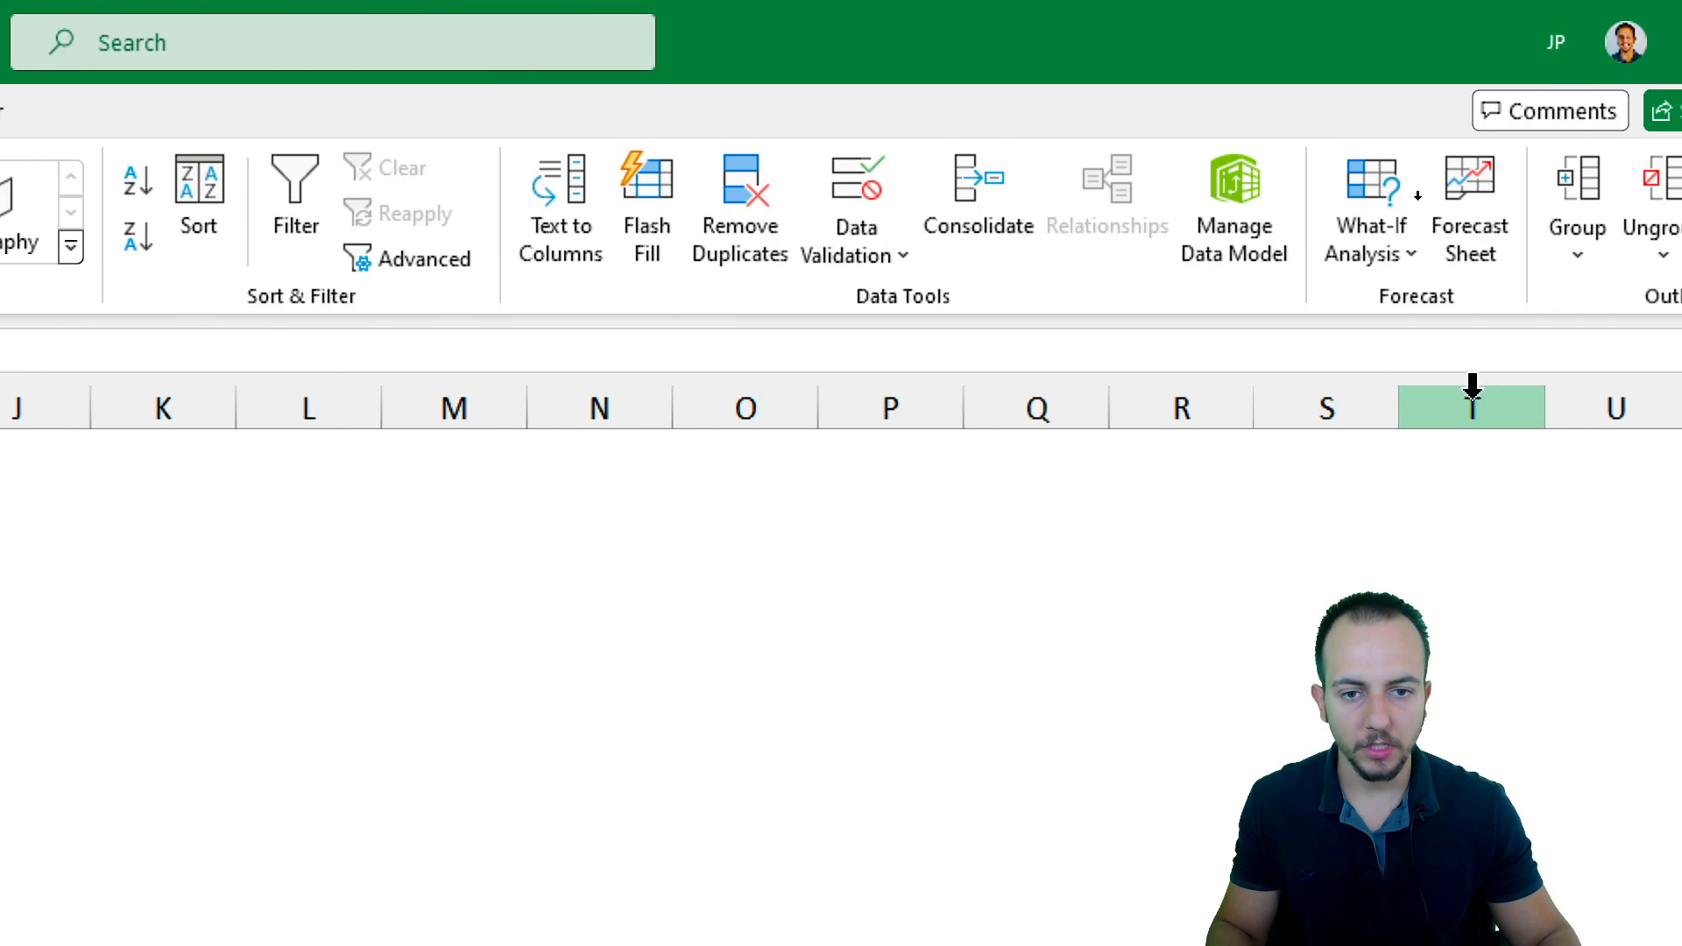
pyautogui.click(880, 181)
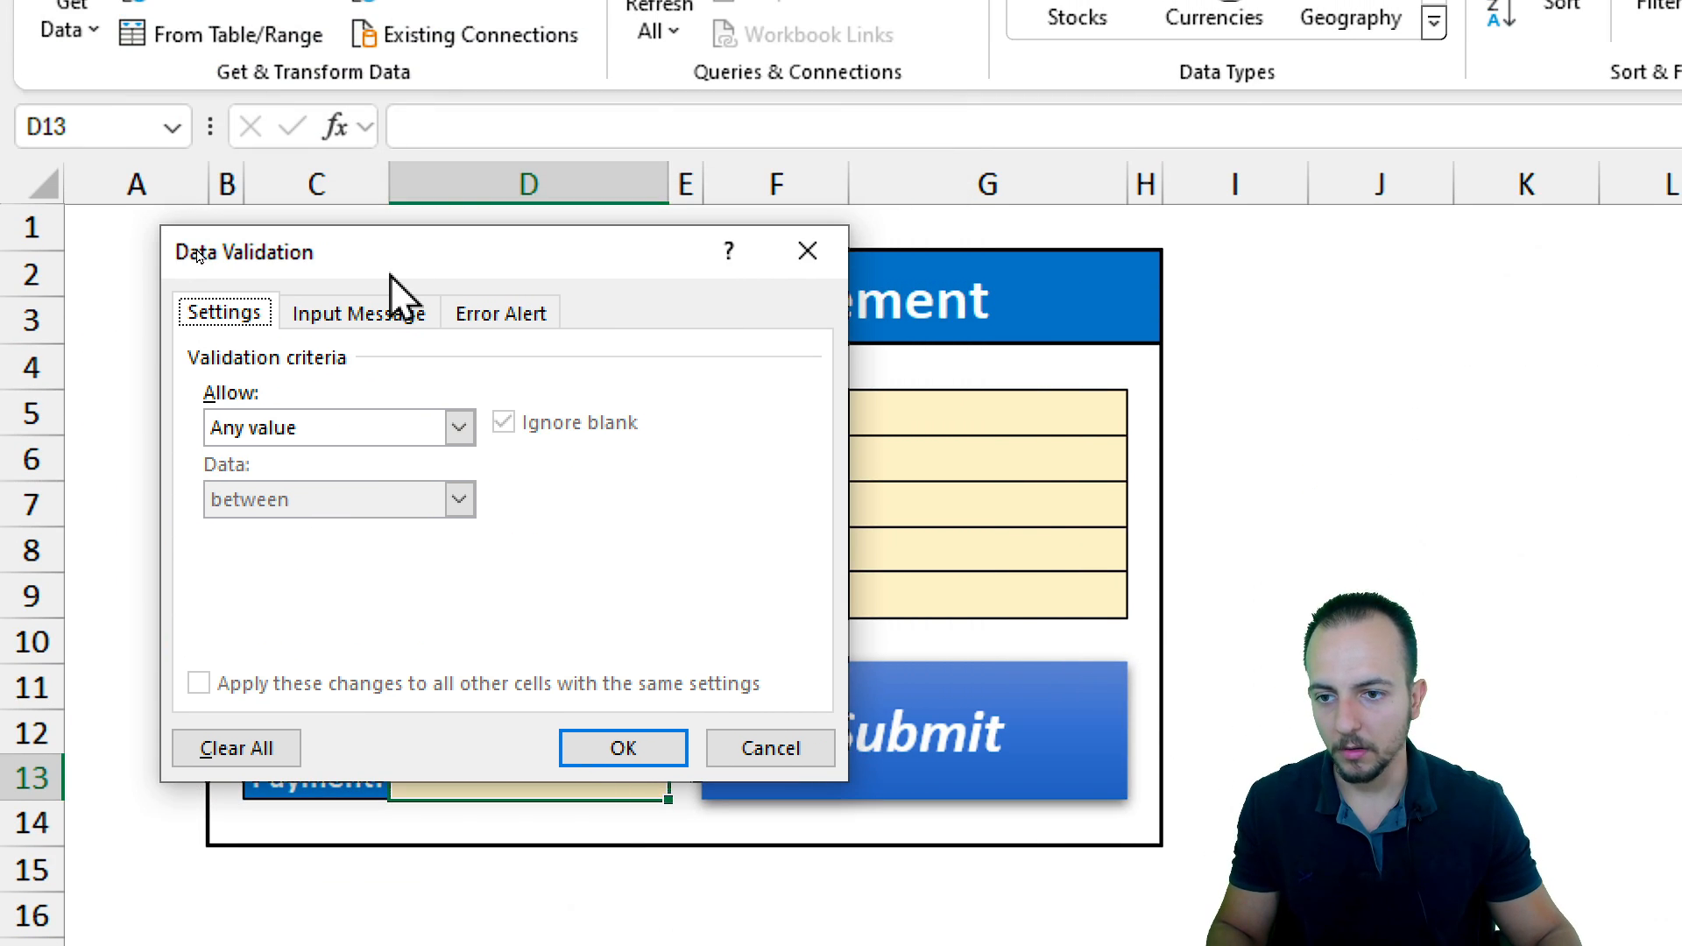
pyautogui.click(313, 429)
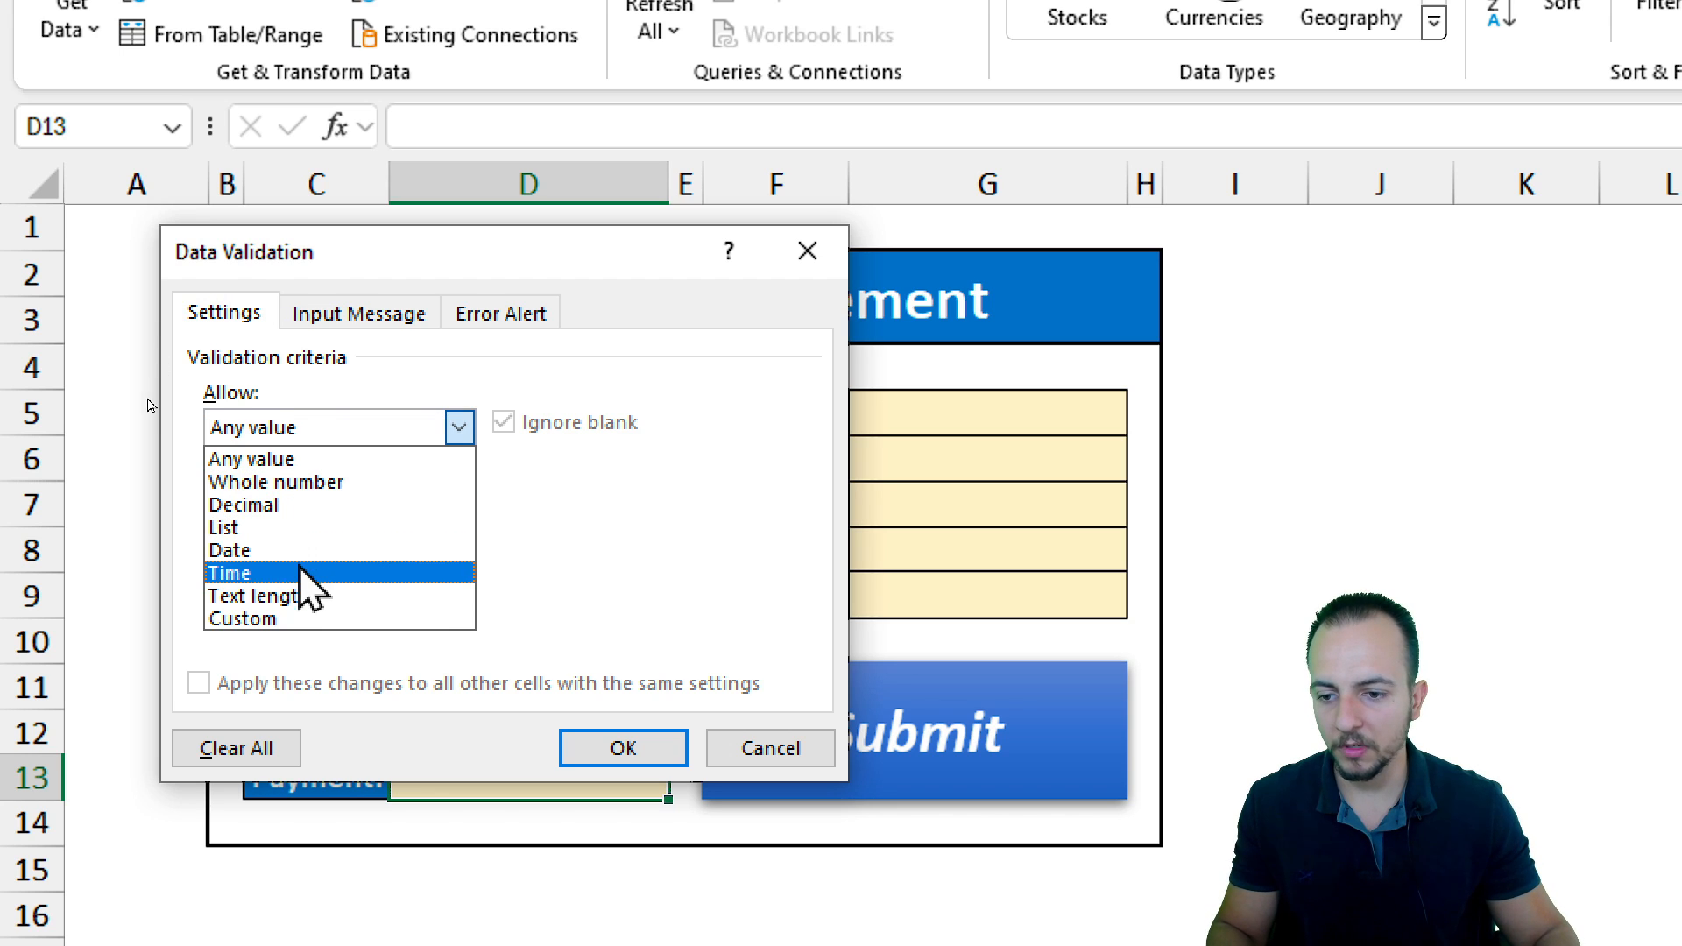
pyautogui.click(281, 528)
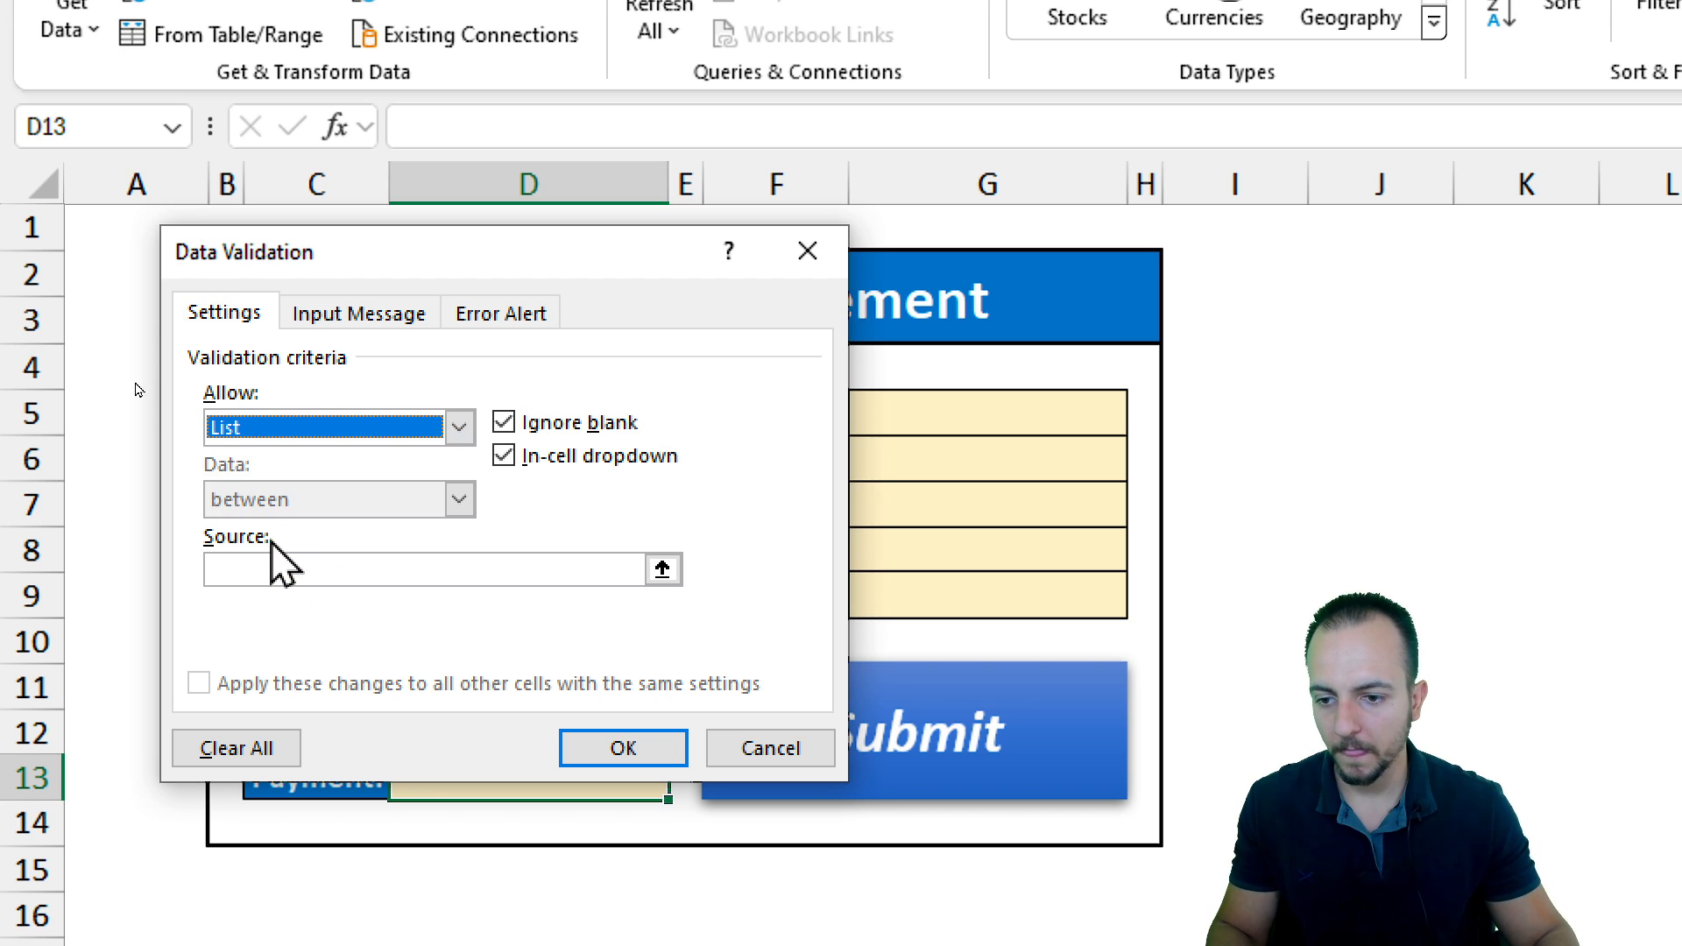
pyautogui.click(240, 569)
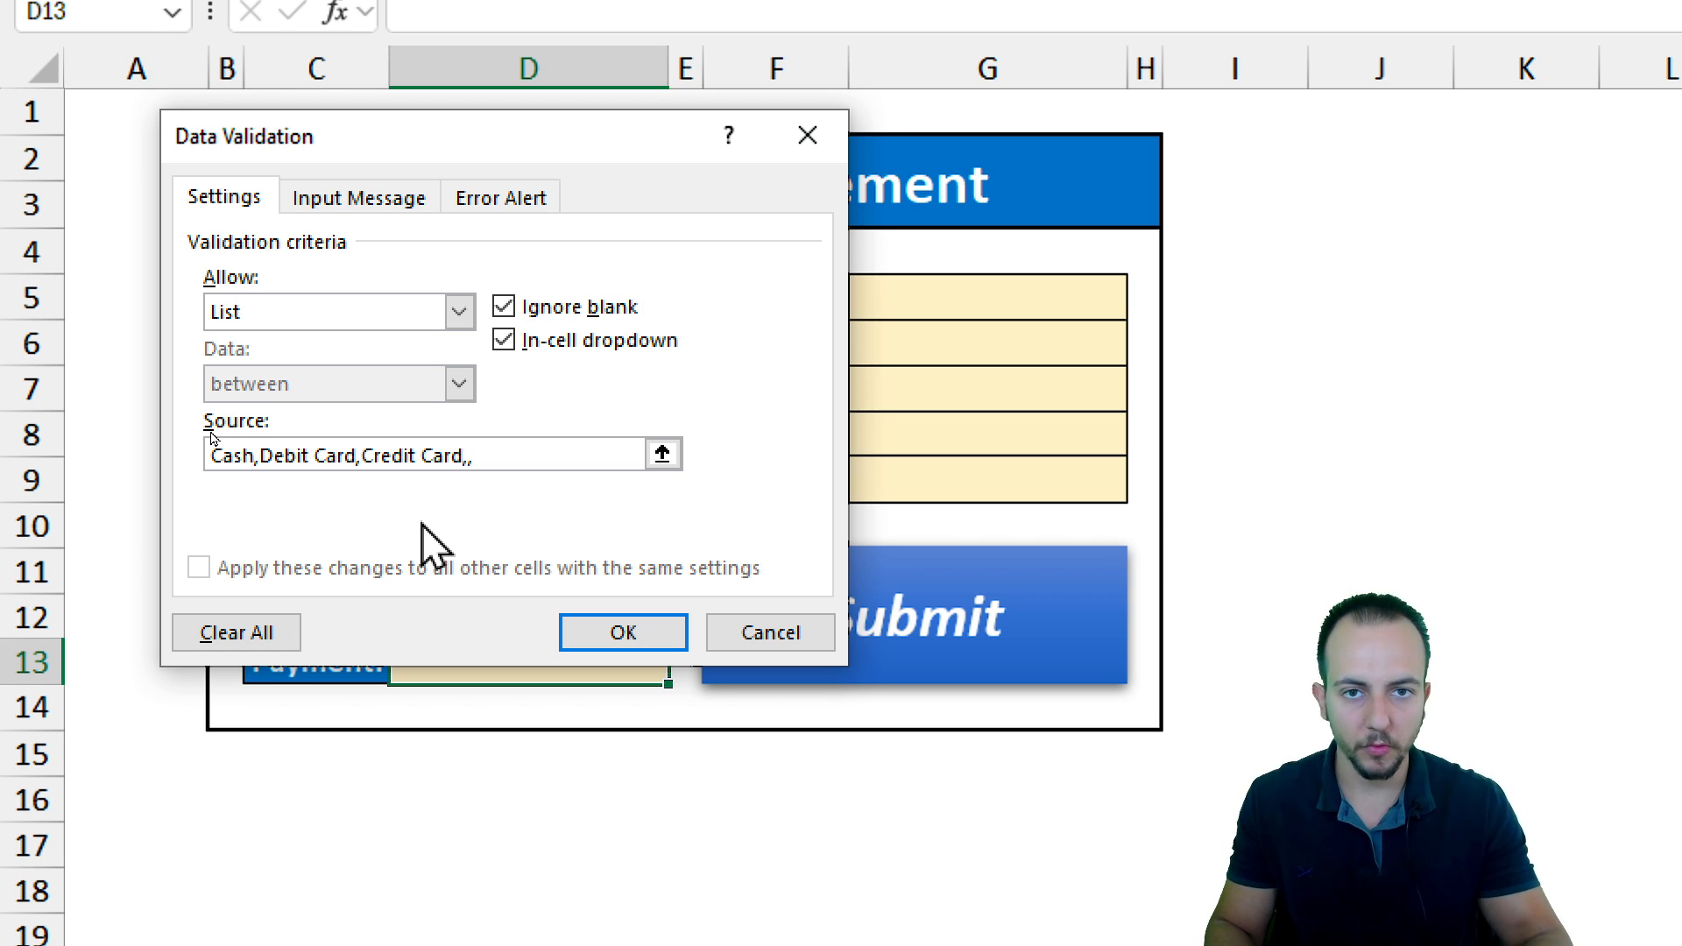
pyautogui.click(670, 643)
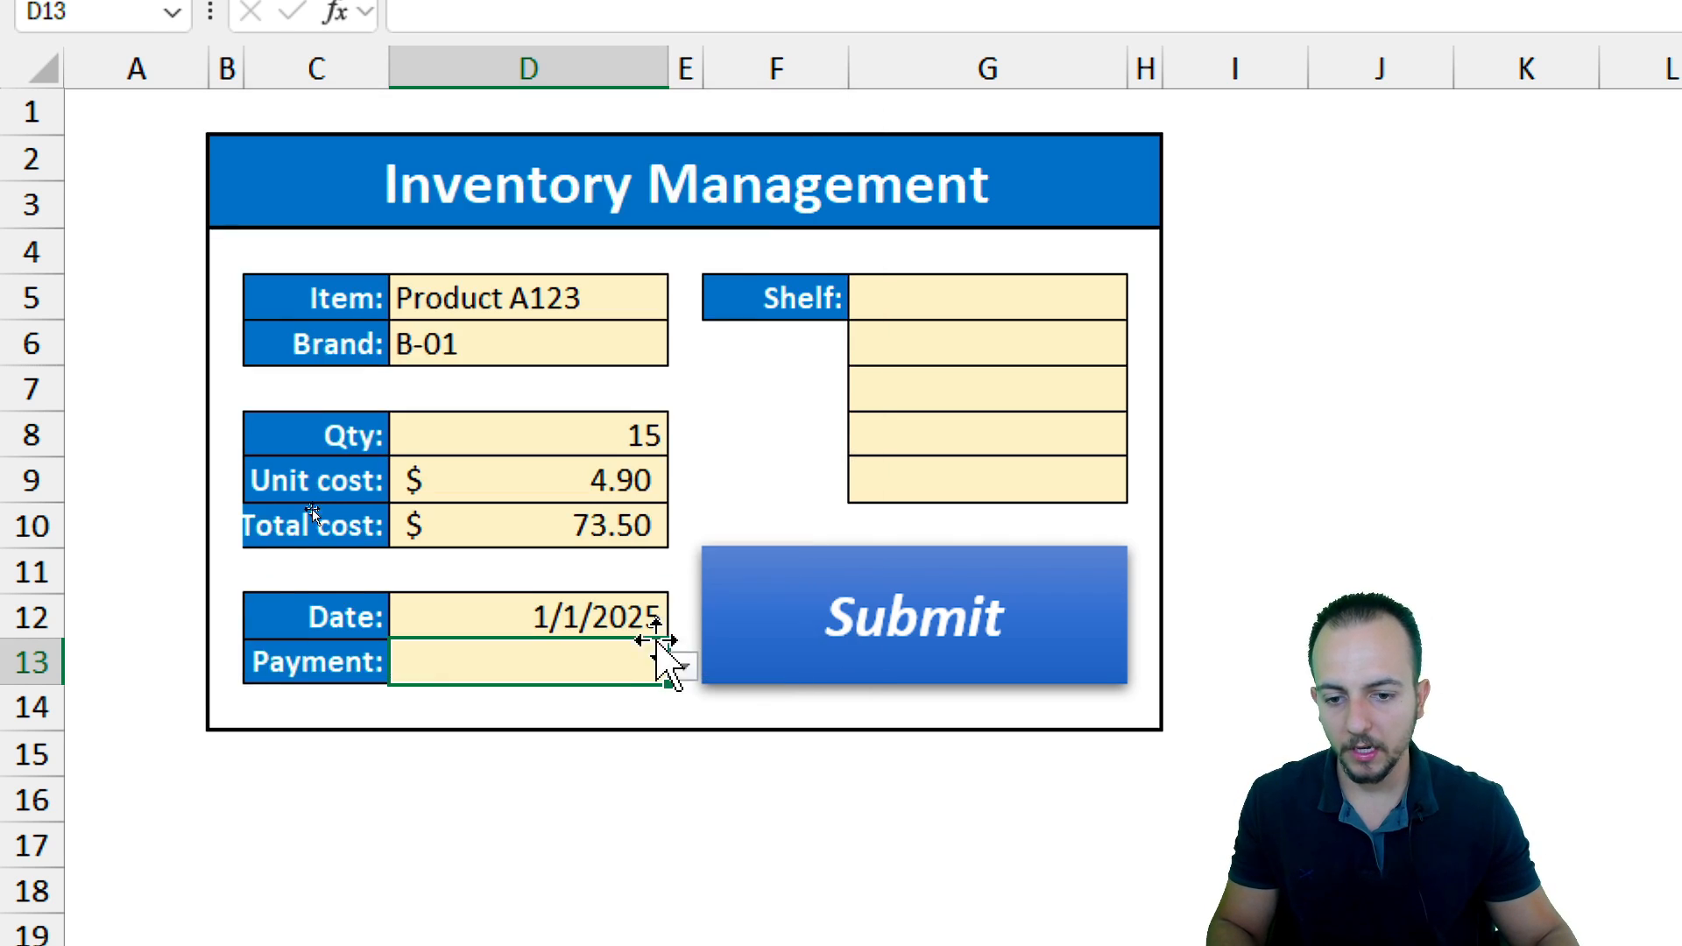
# Choose Debit Card as the payment from the D13 dropdown
pyautogui.click(683, 471)
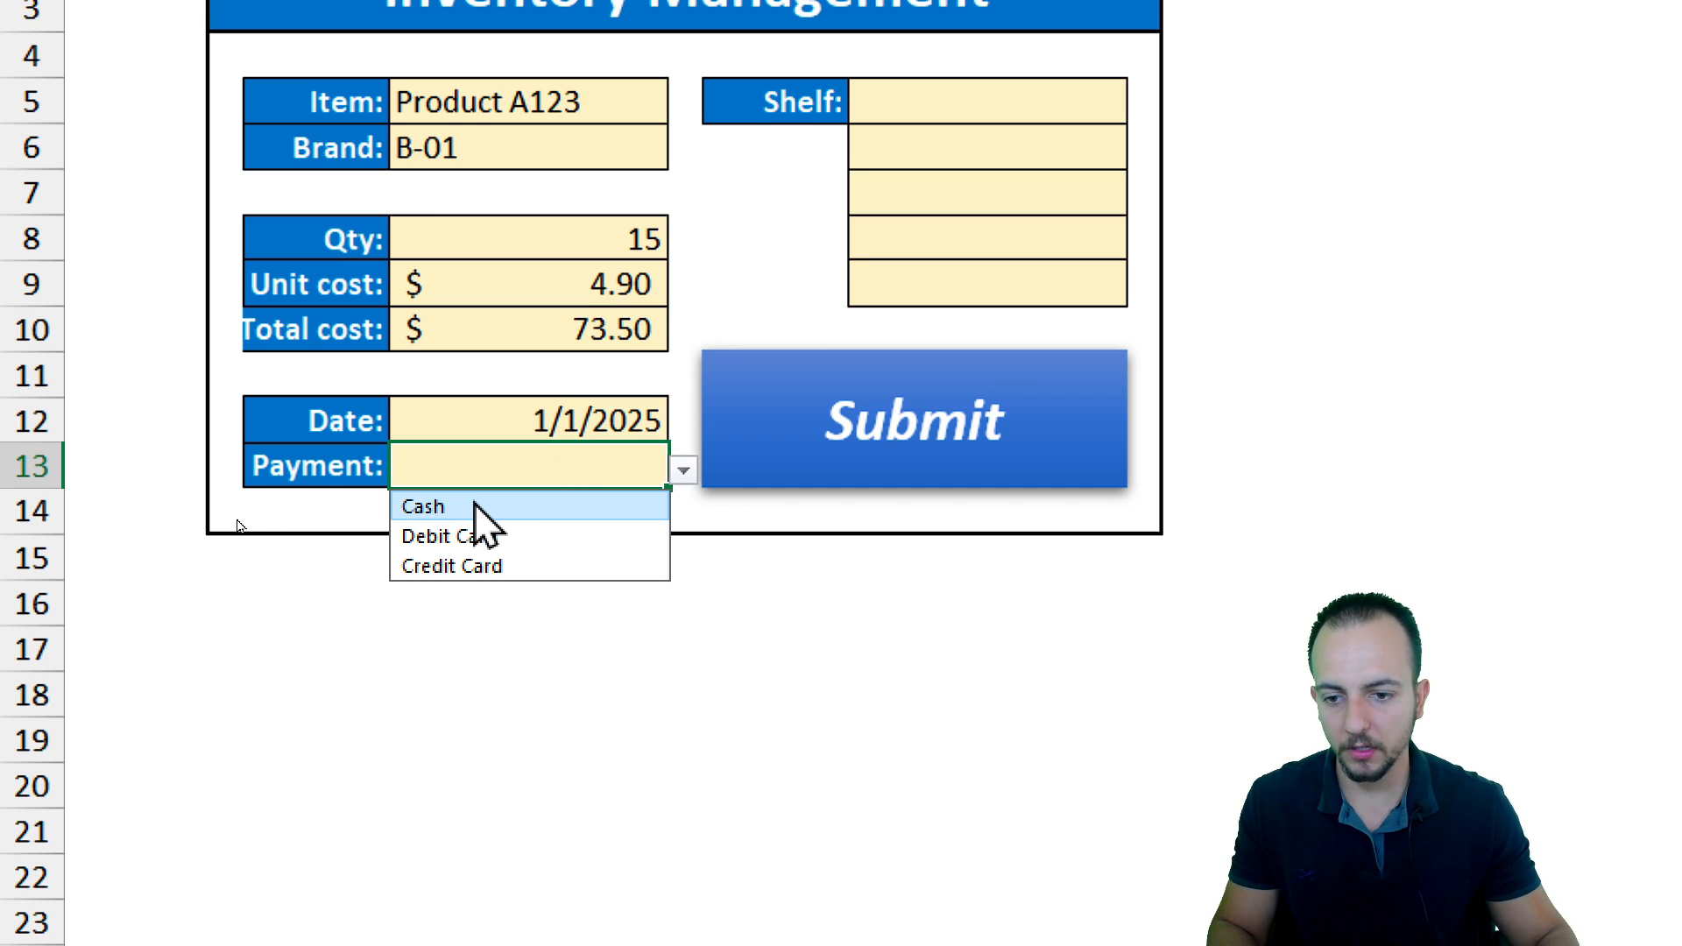
pyautogui.click(529, 537)
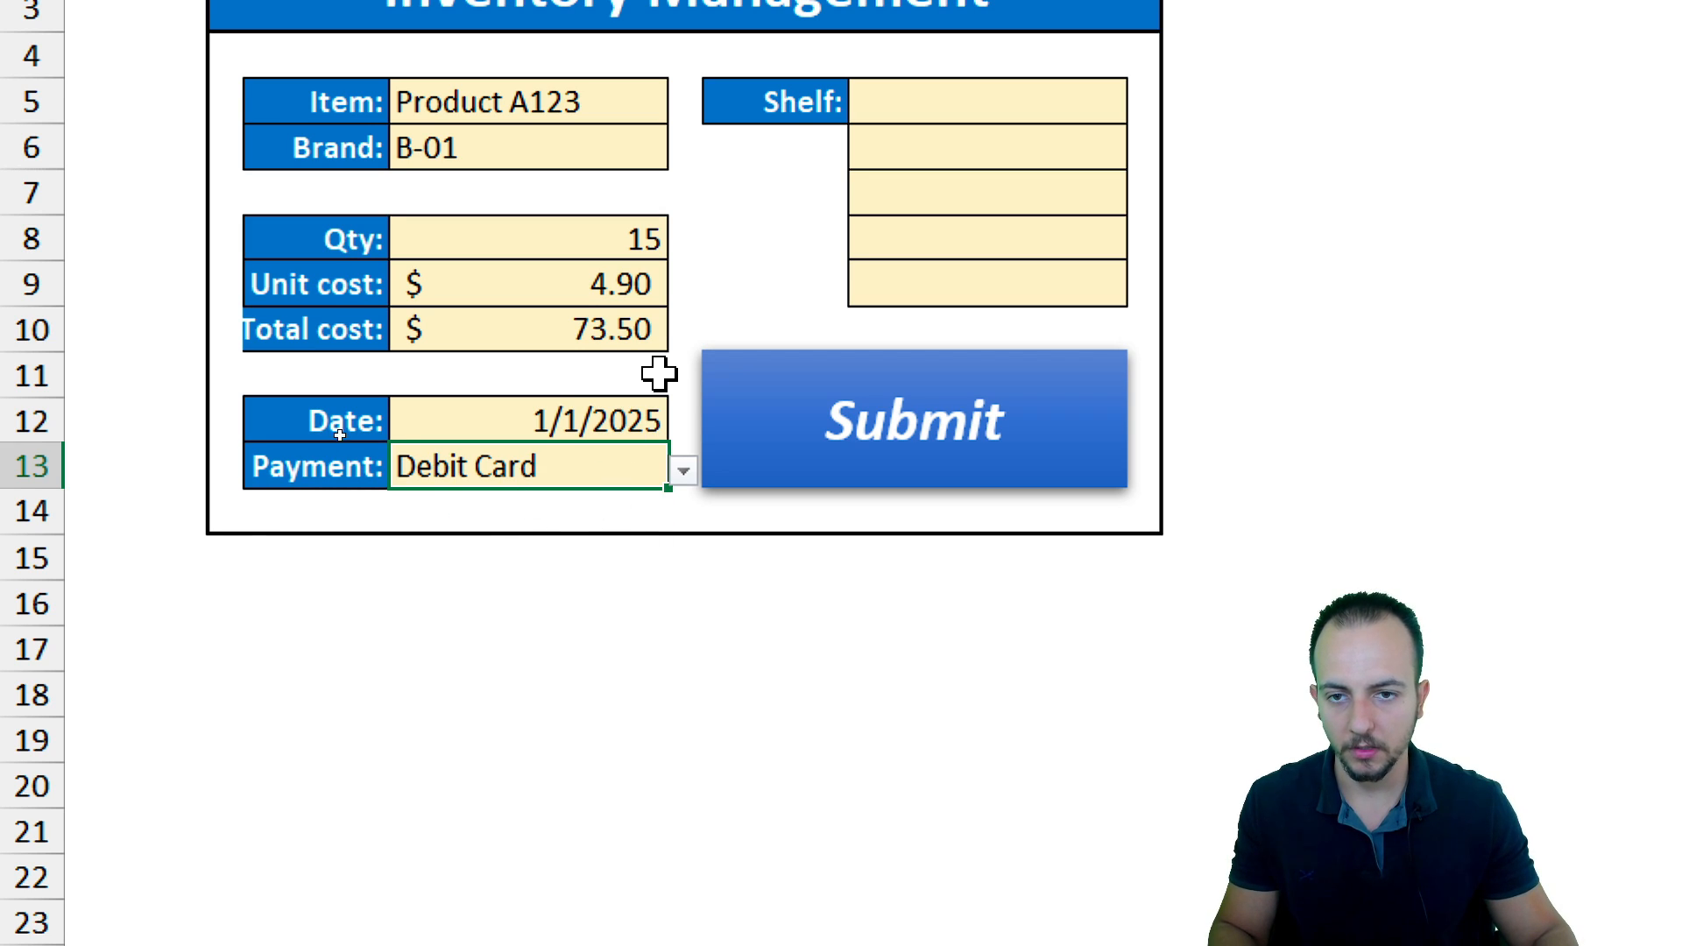
# Enable the Developer tab on the ribbon through the ribbon customization options
pyautogui.click(923, 186)
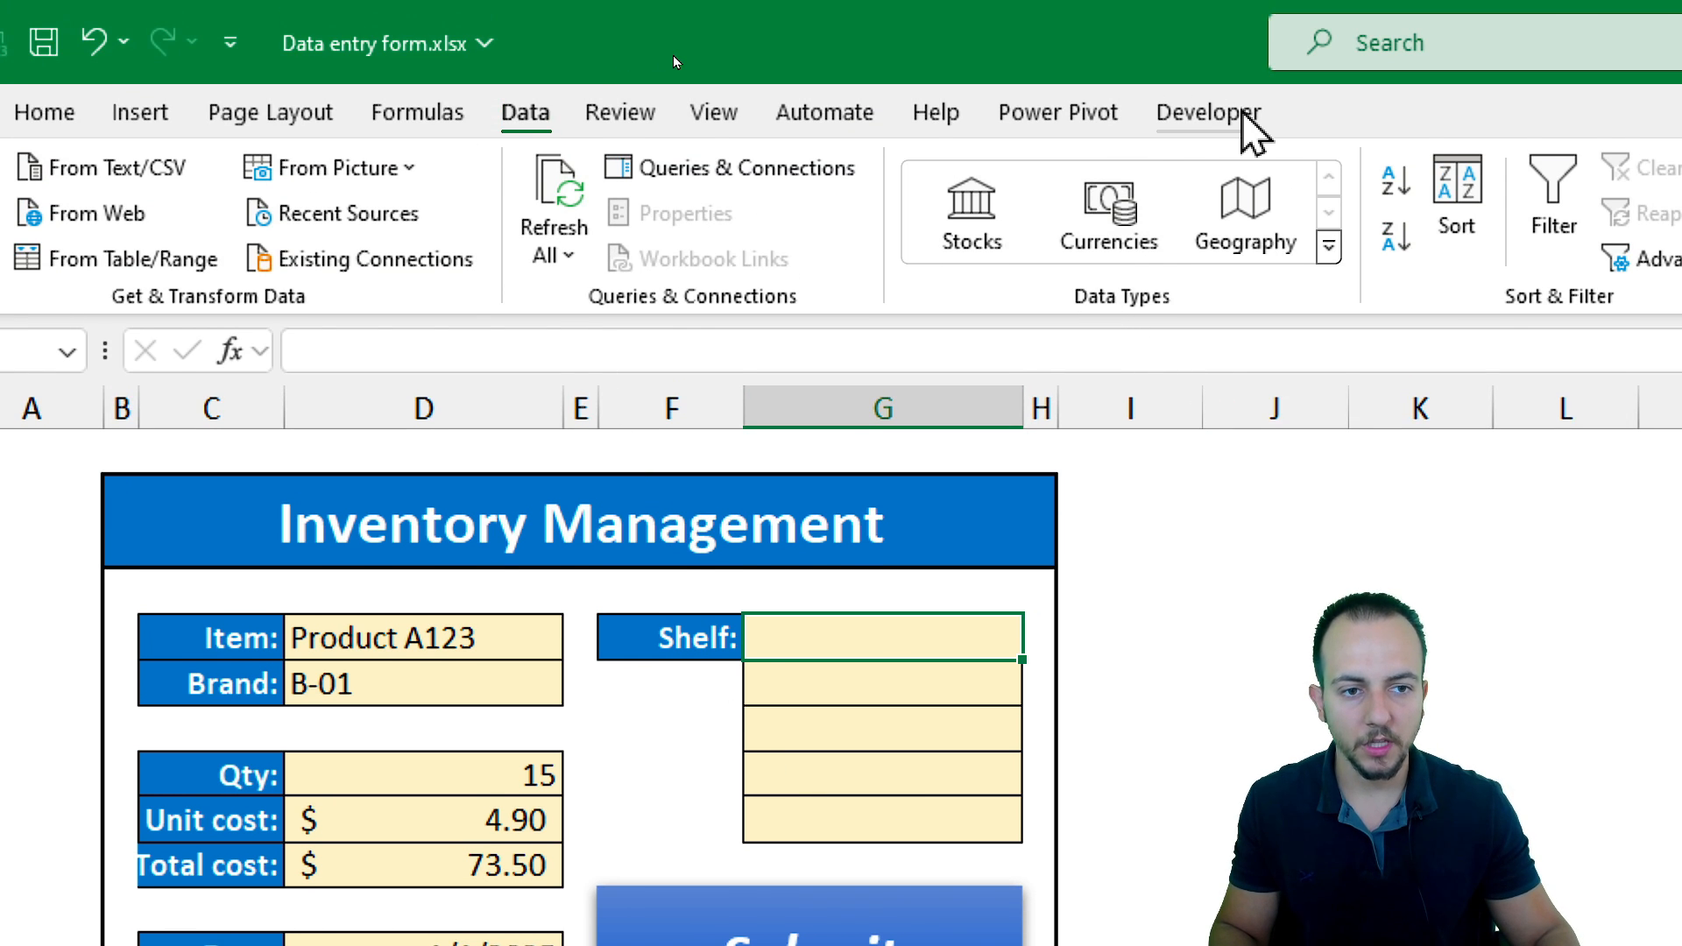
pyautogui.click(1207, 114)
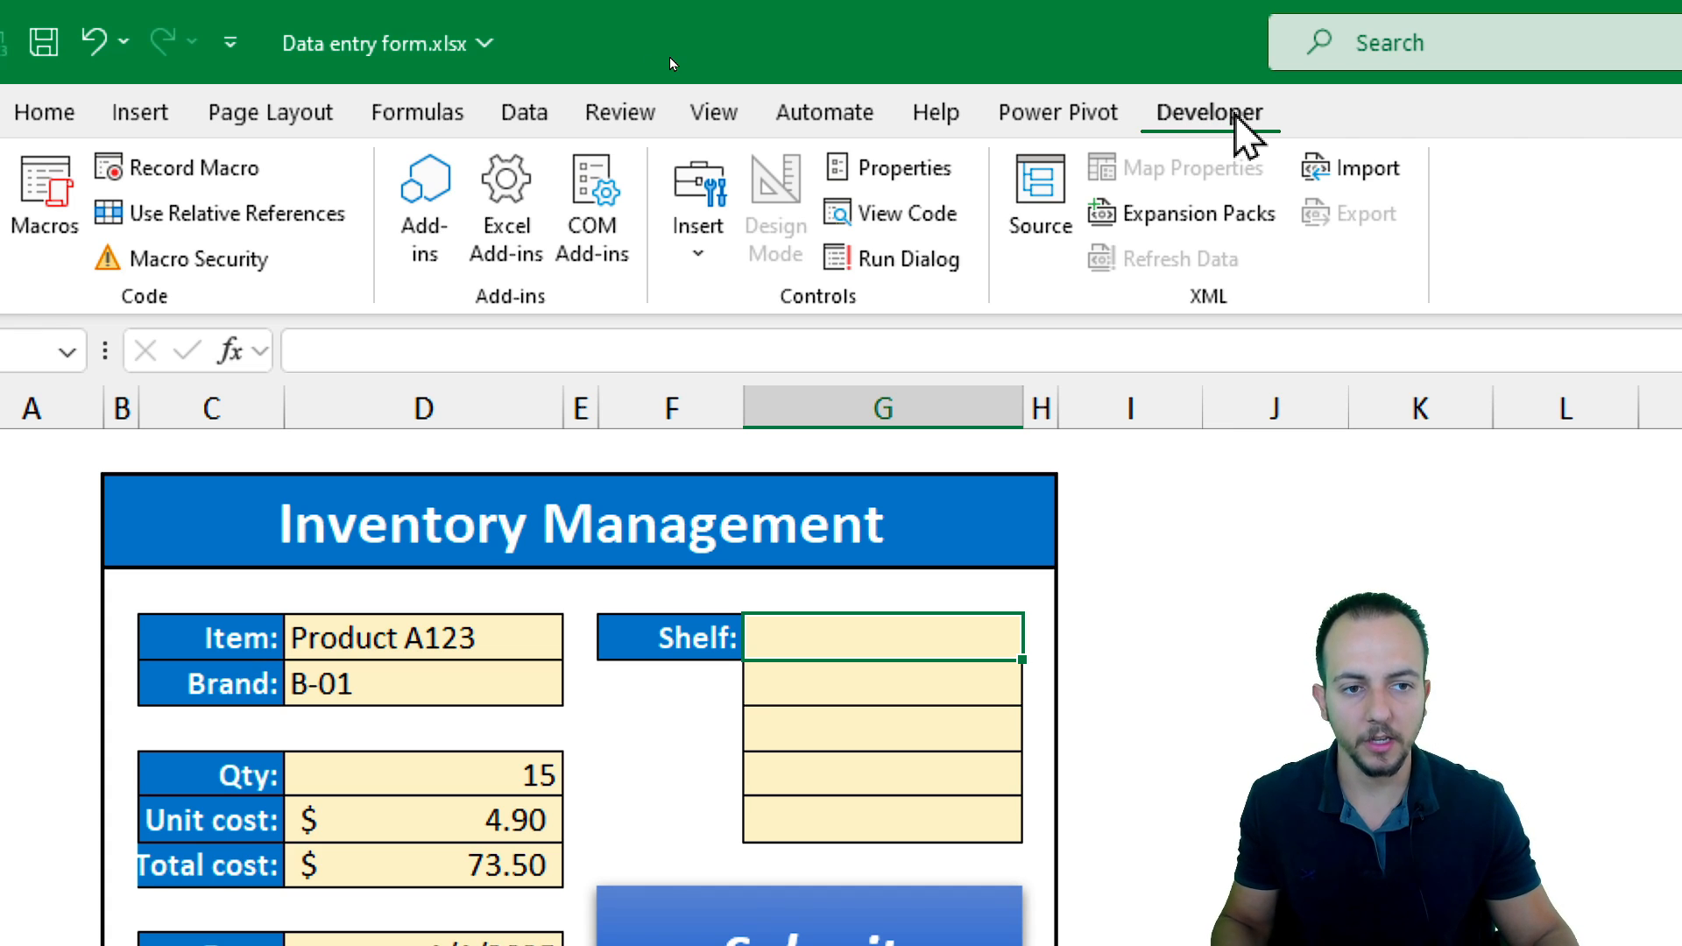
pyautogui.click(40, 119)
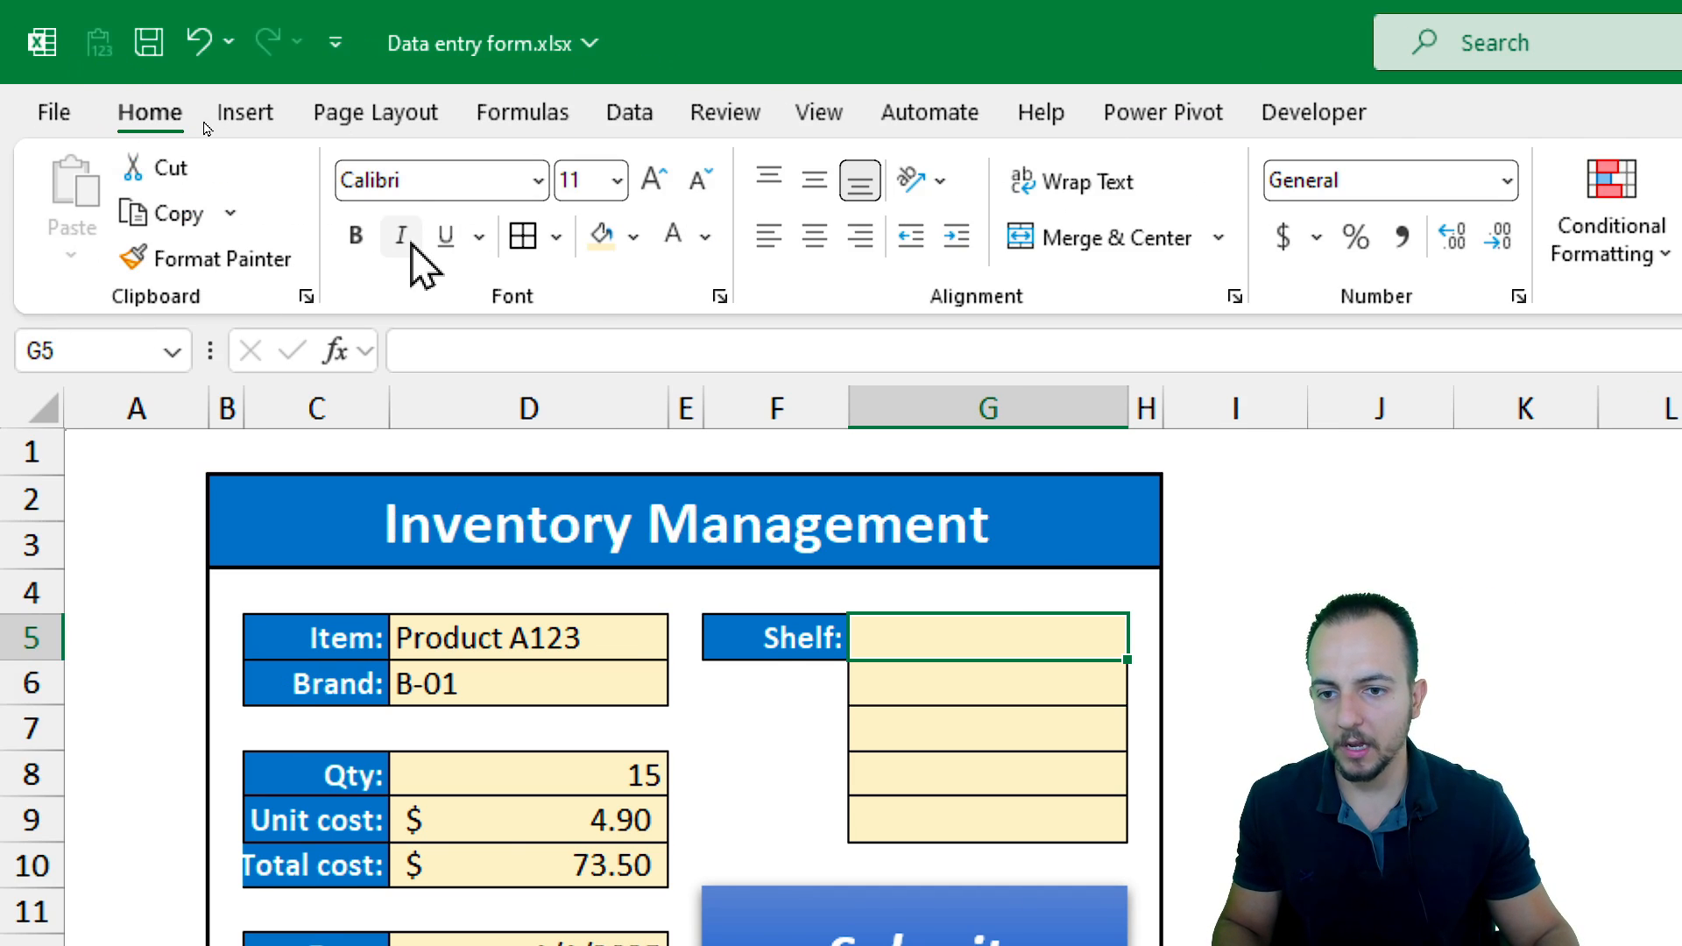
pyautogui.rightClick(622, 288)
pyautogui.click(803, 420)
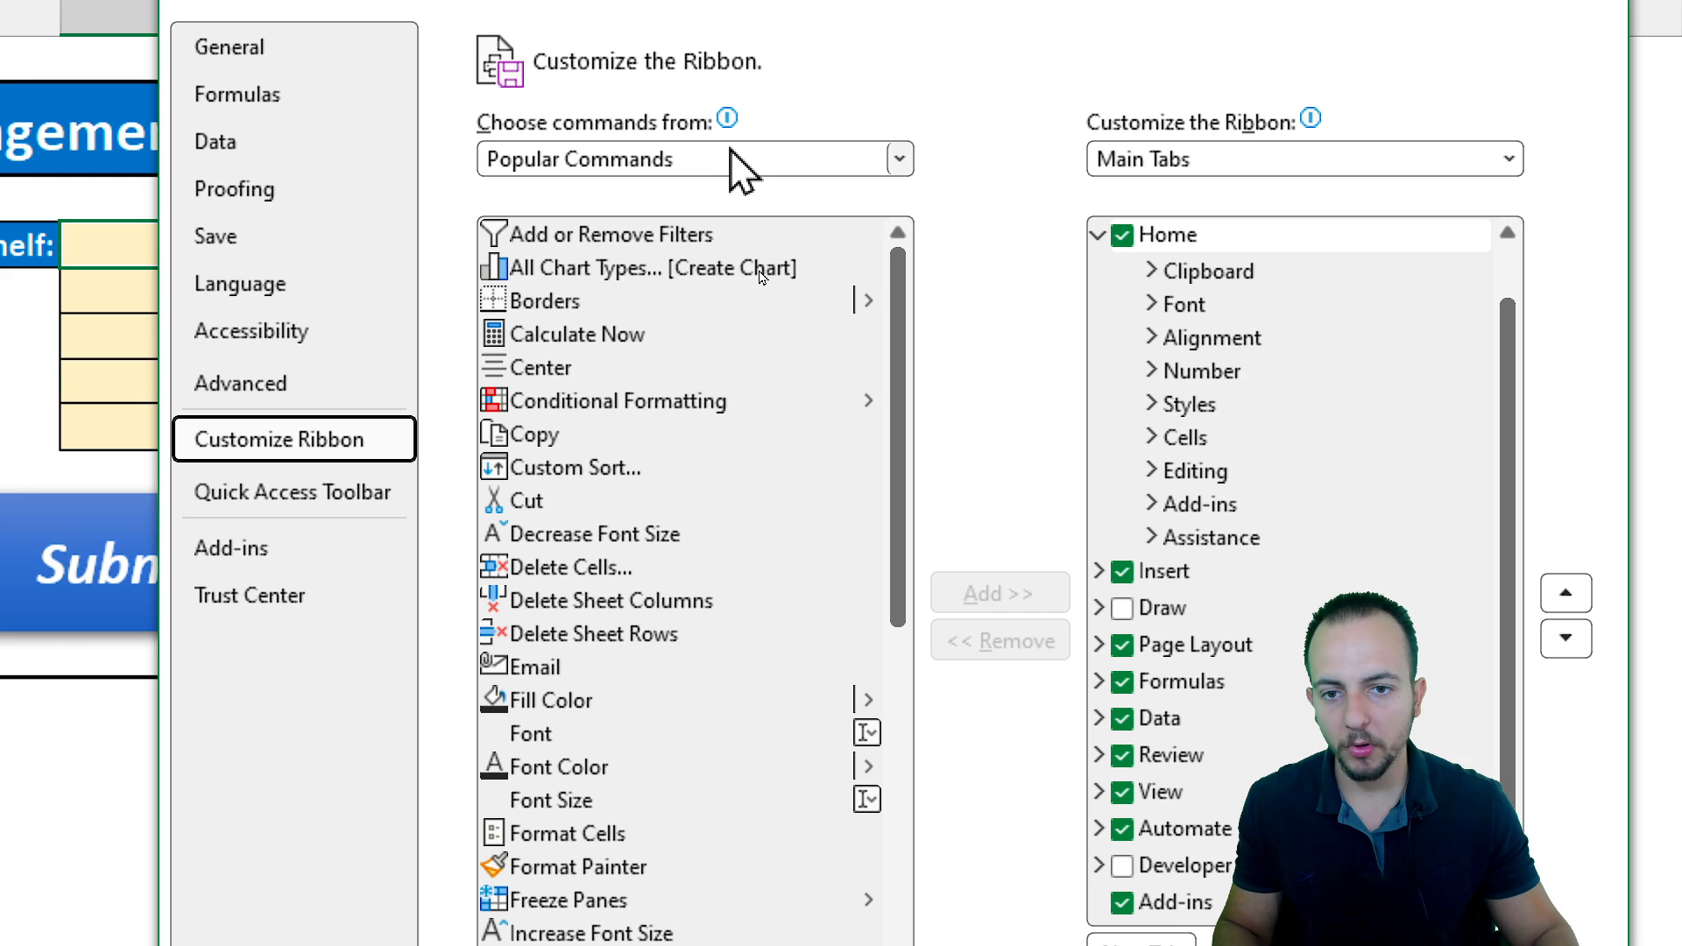
pyautogui.click(731, 158)
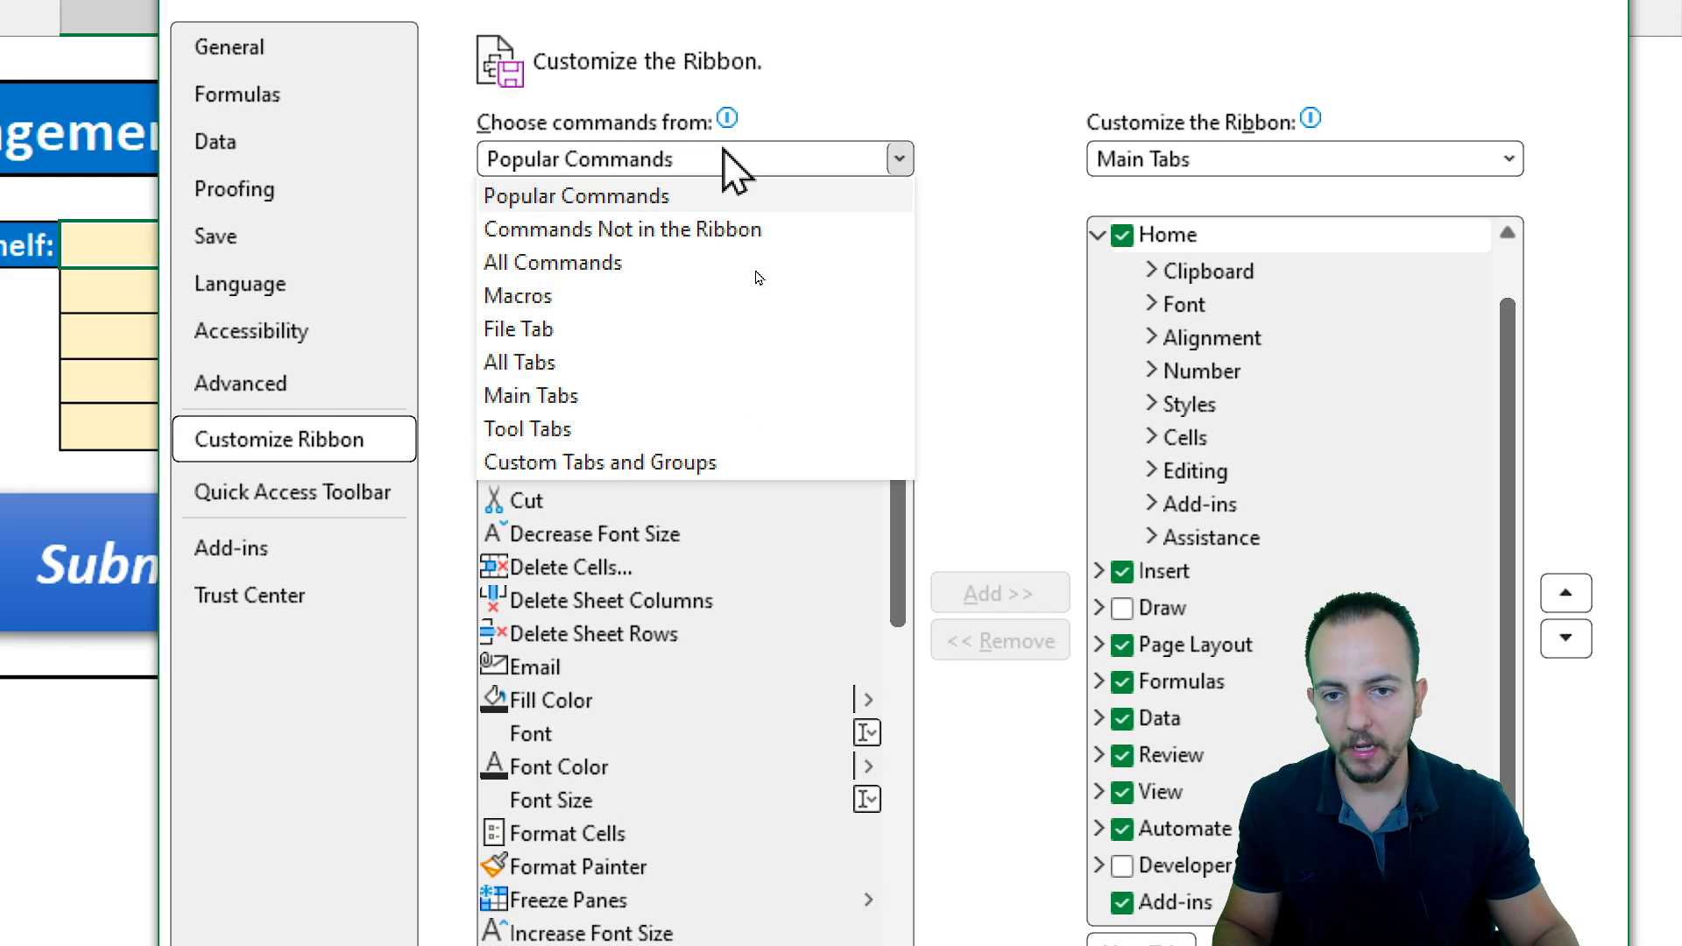
pyautogui.click(592, 395)
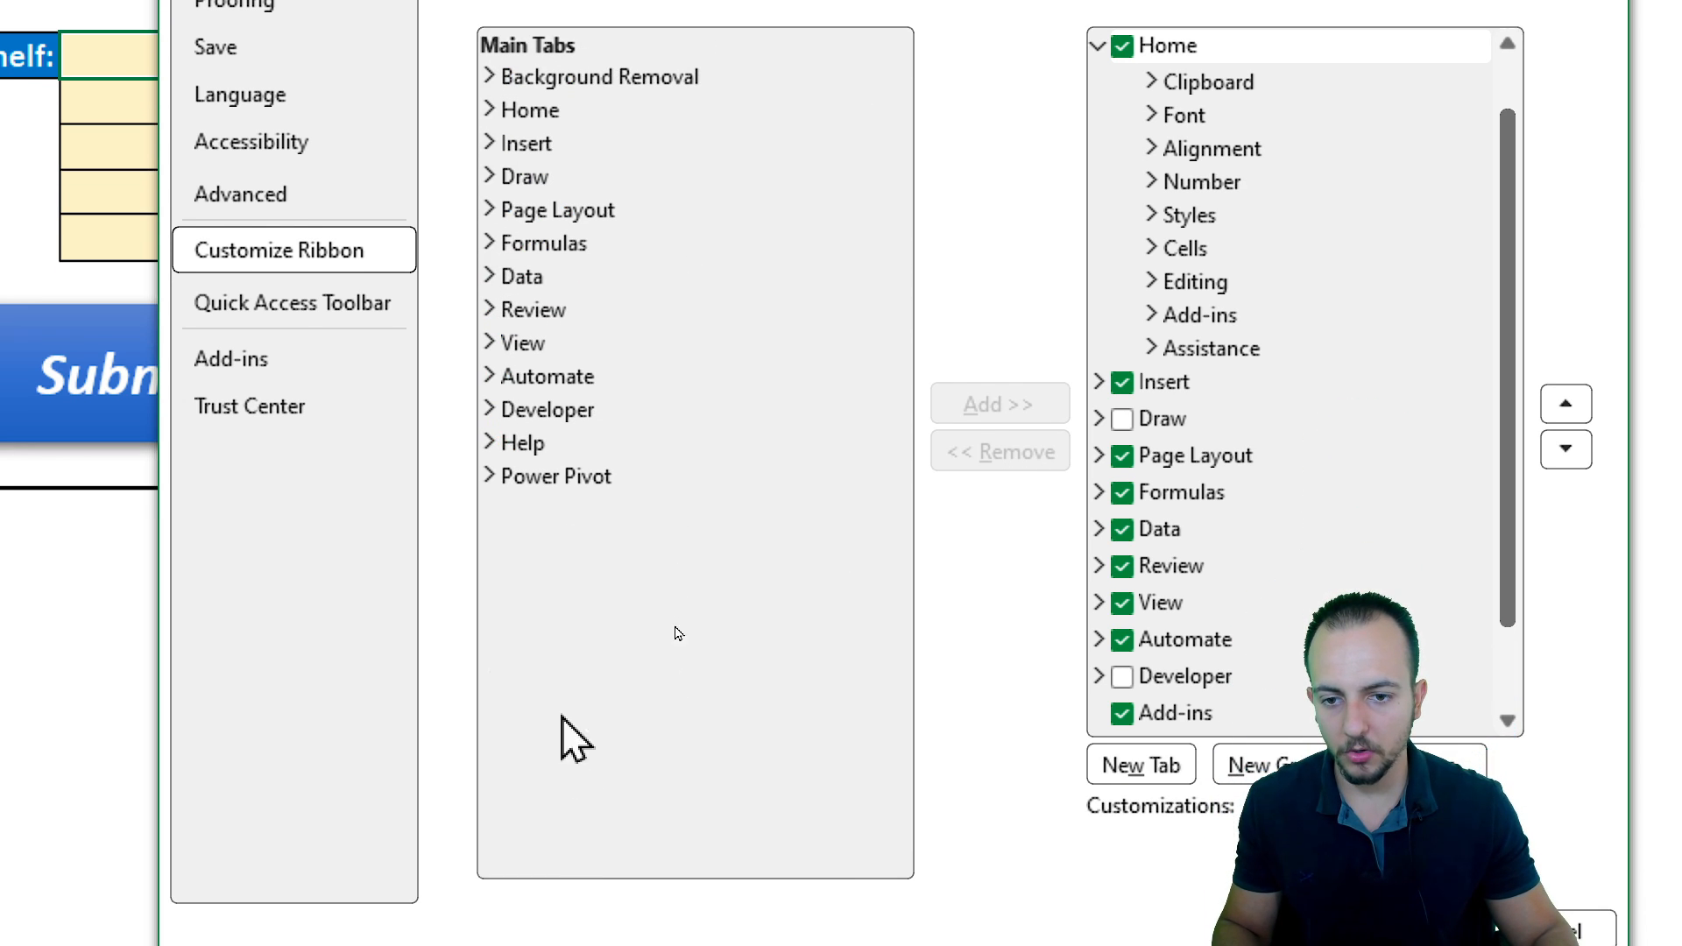
pyautogui.click(548, 462)
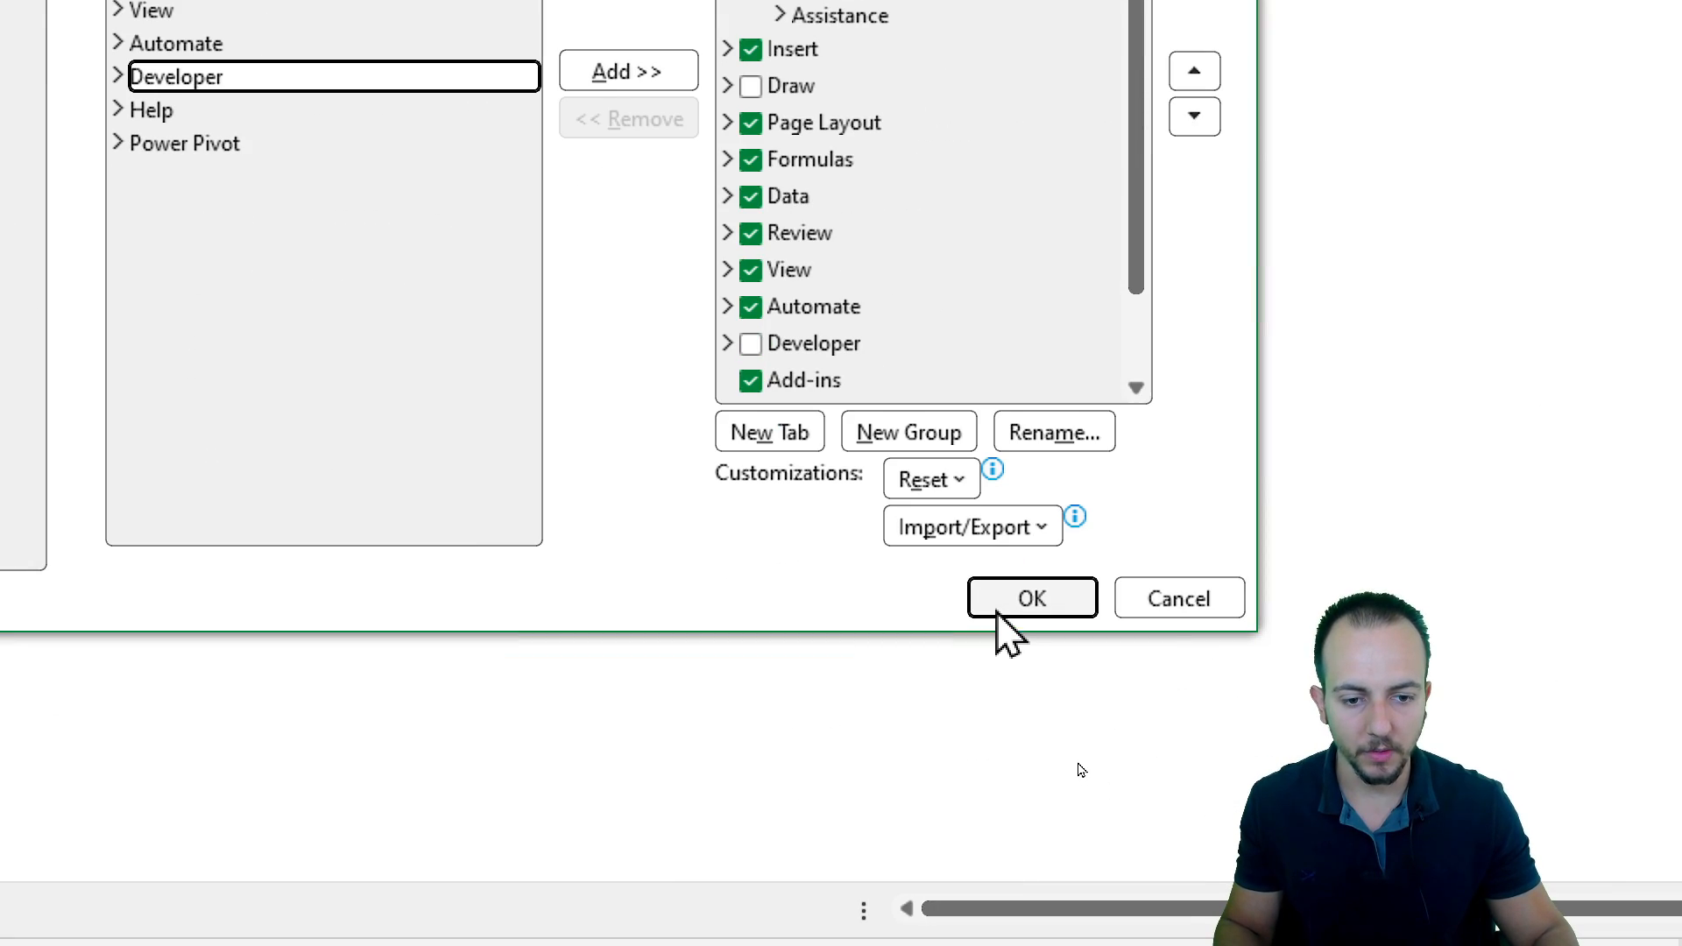
pyautogui.click(1164, 602)
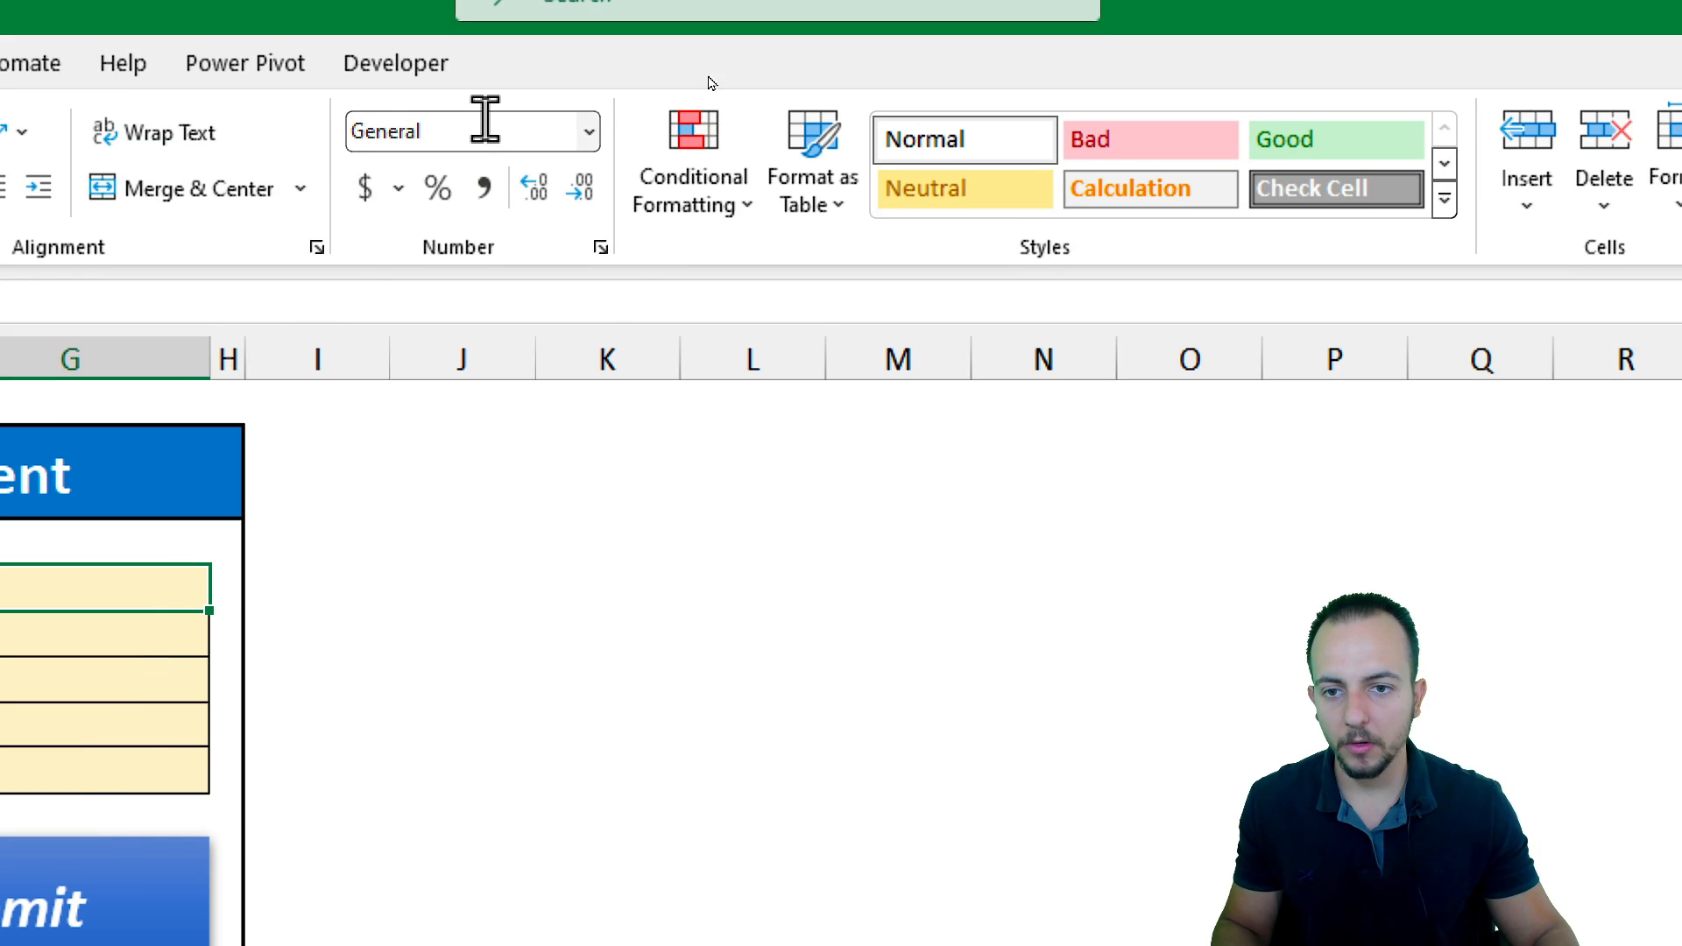
# Insert a Form Control option button in the first Shelf cell G5 and resize it to fit the cell
pyautogui.click(418, 117)
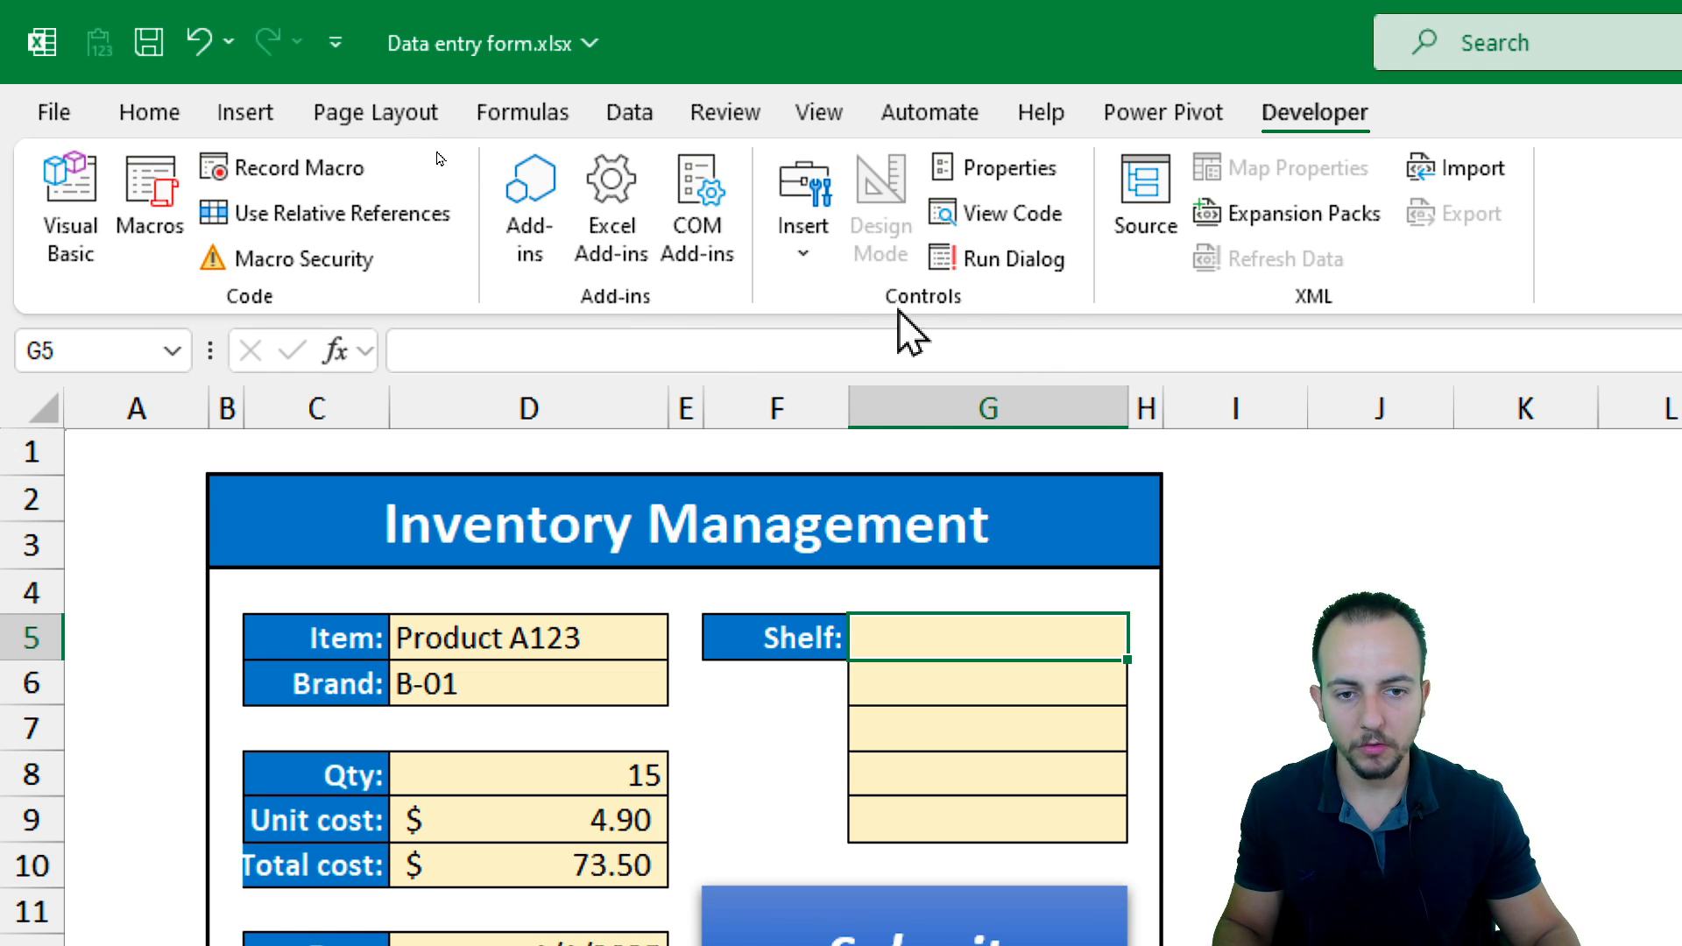
pyautogui.click(803, 245)
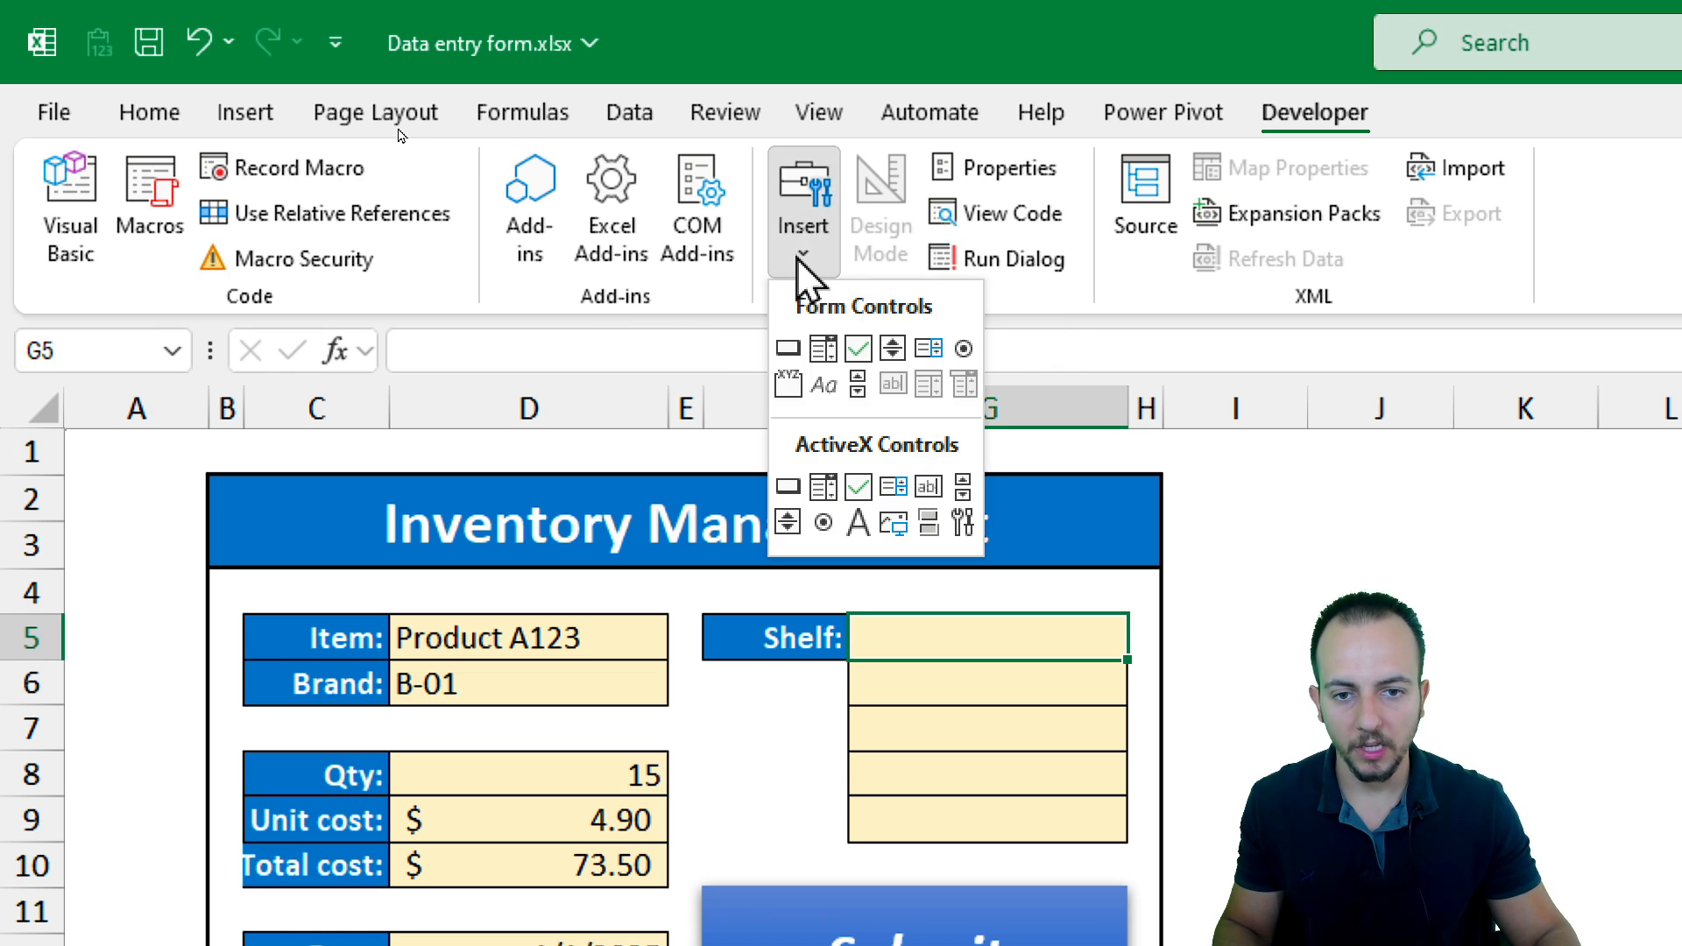
pyautogui.click(967, 352)
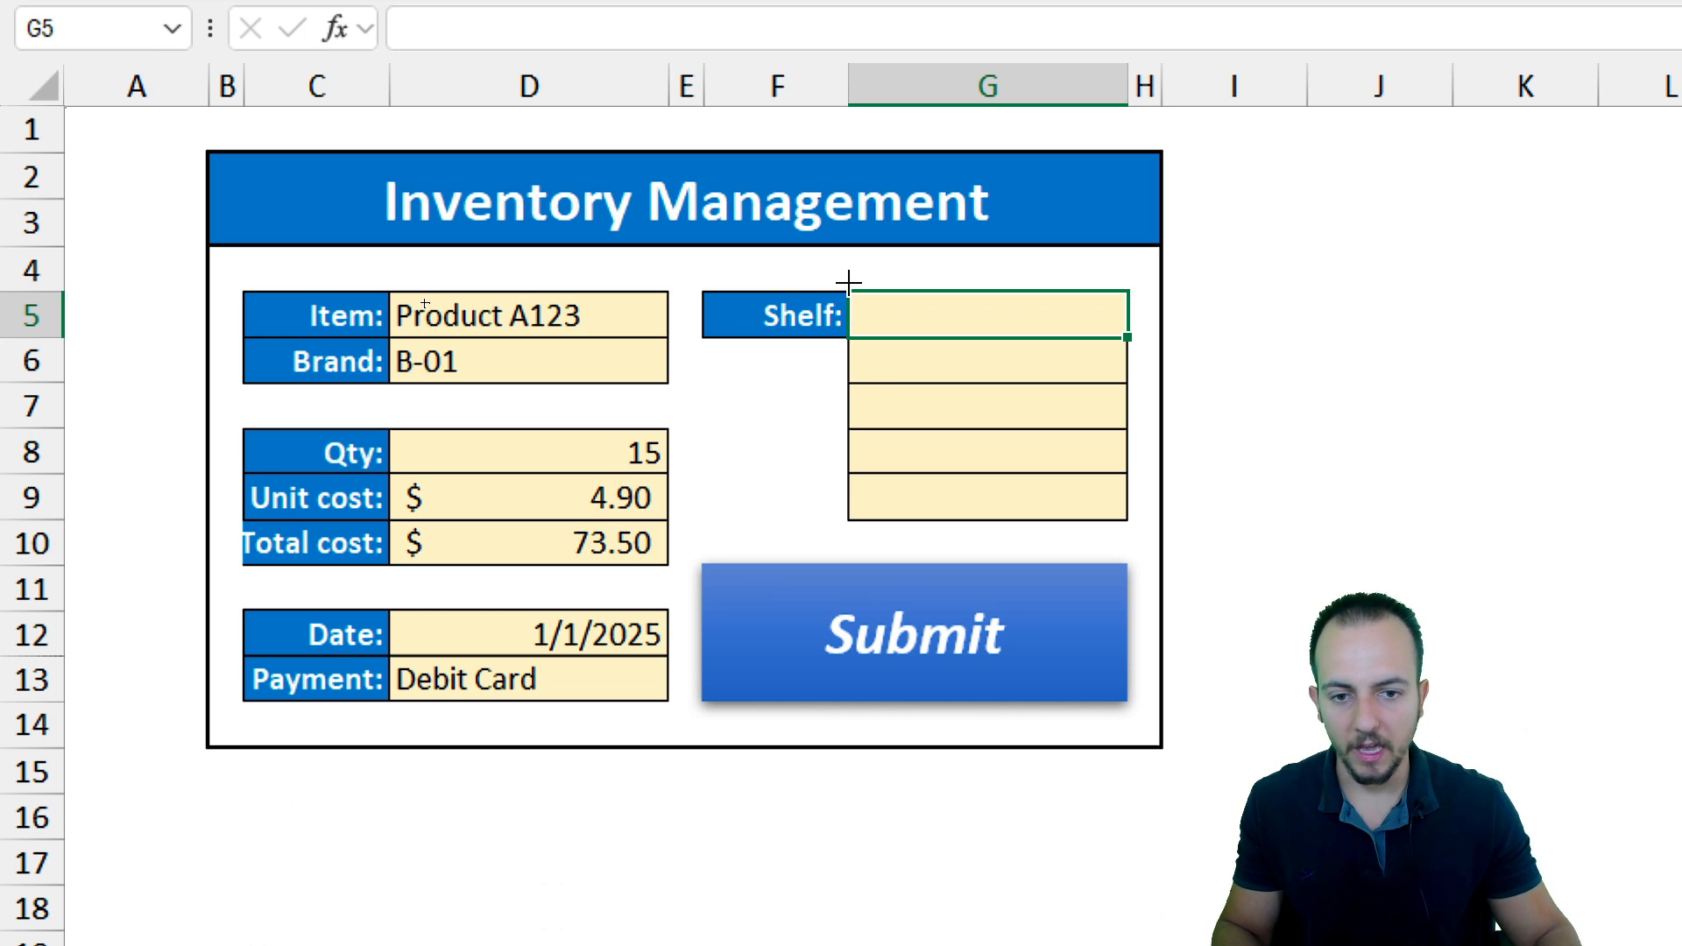
pyautogui.moveTo(847, 283); pyautogui.dragTo(942, 318)
pyautogui.moveTo(1079, 317); pyautogui.dragTo(1128, 344)
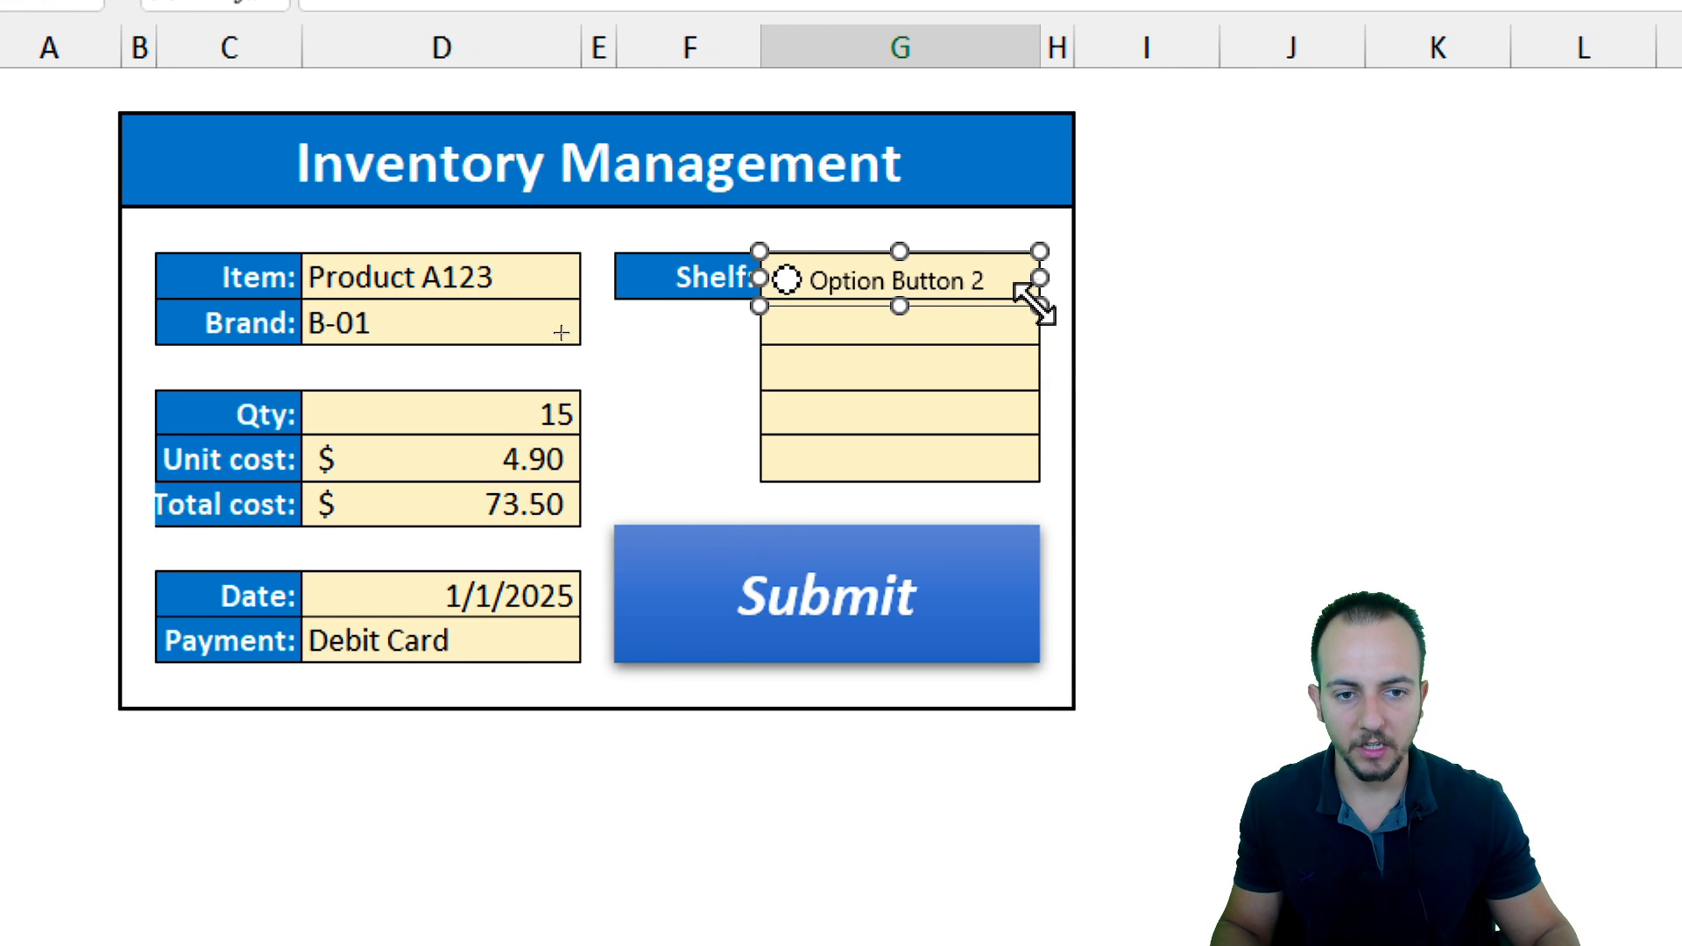
# Resize the option button to fit cell G5 and relabel it A-1
pyautogui.moveTo(1038, 306); pyautogui.dragTo(915, 405)
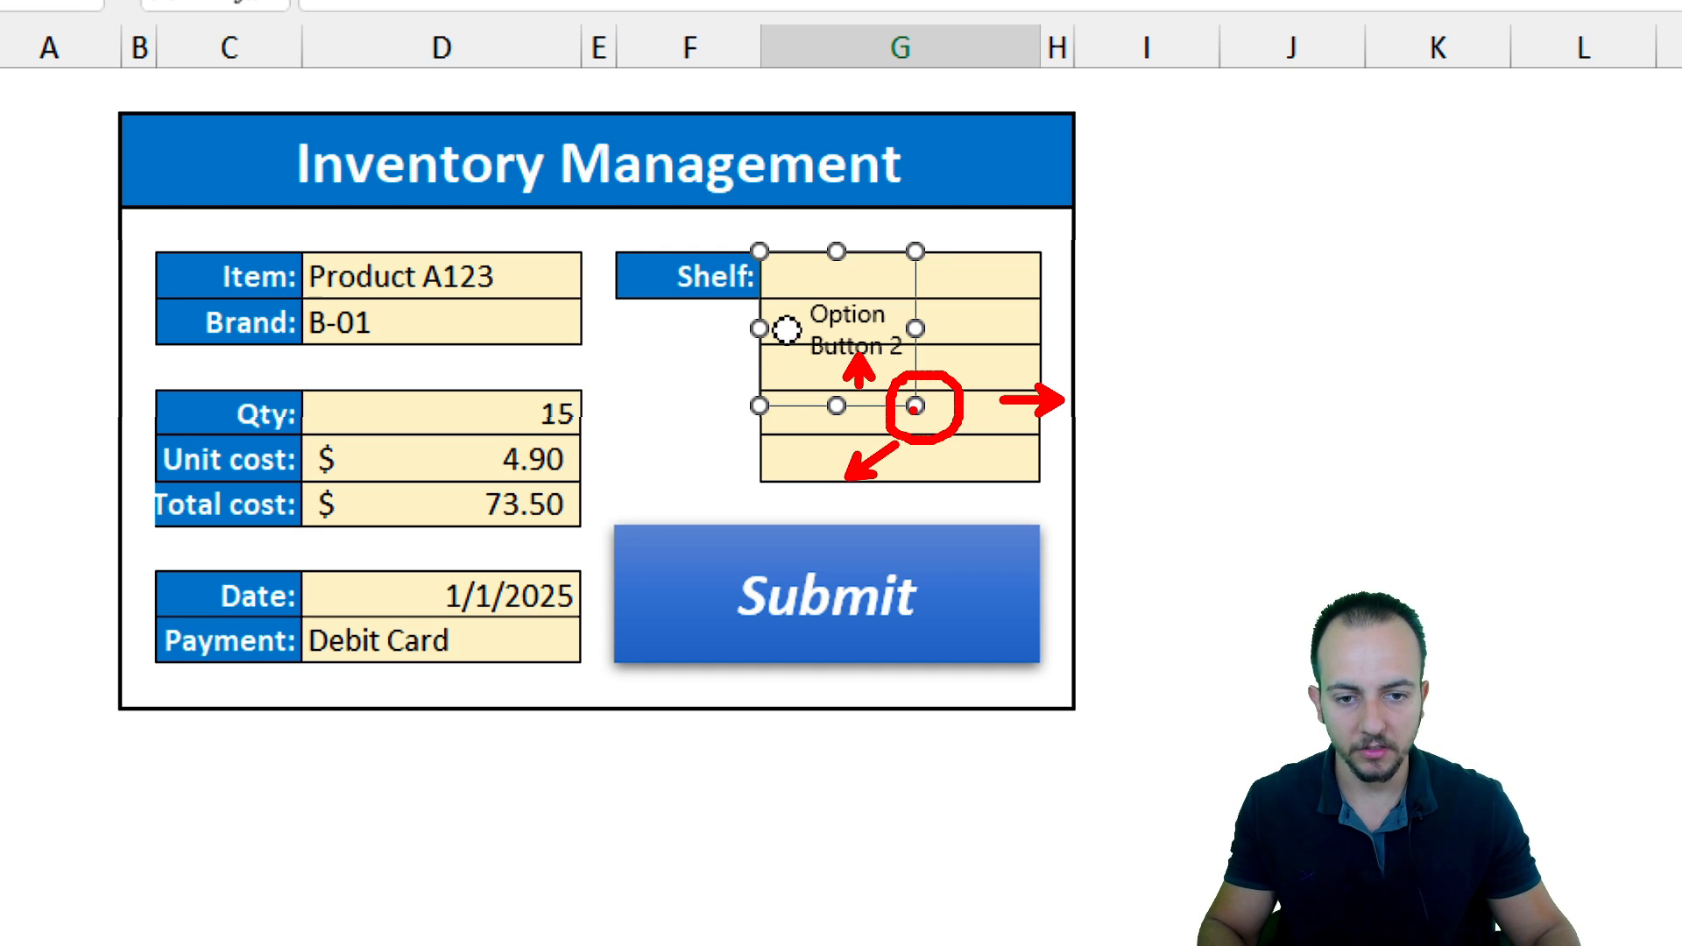
pyautogui.moveTo(911, 405); pyautogui.dragTo(1039, 298)
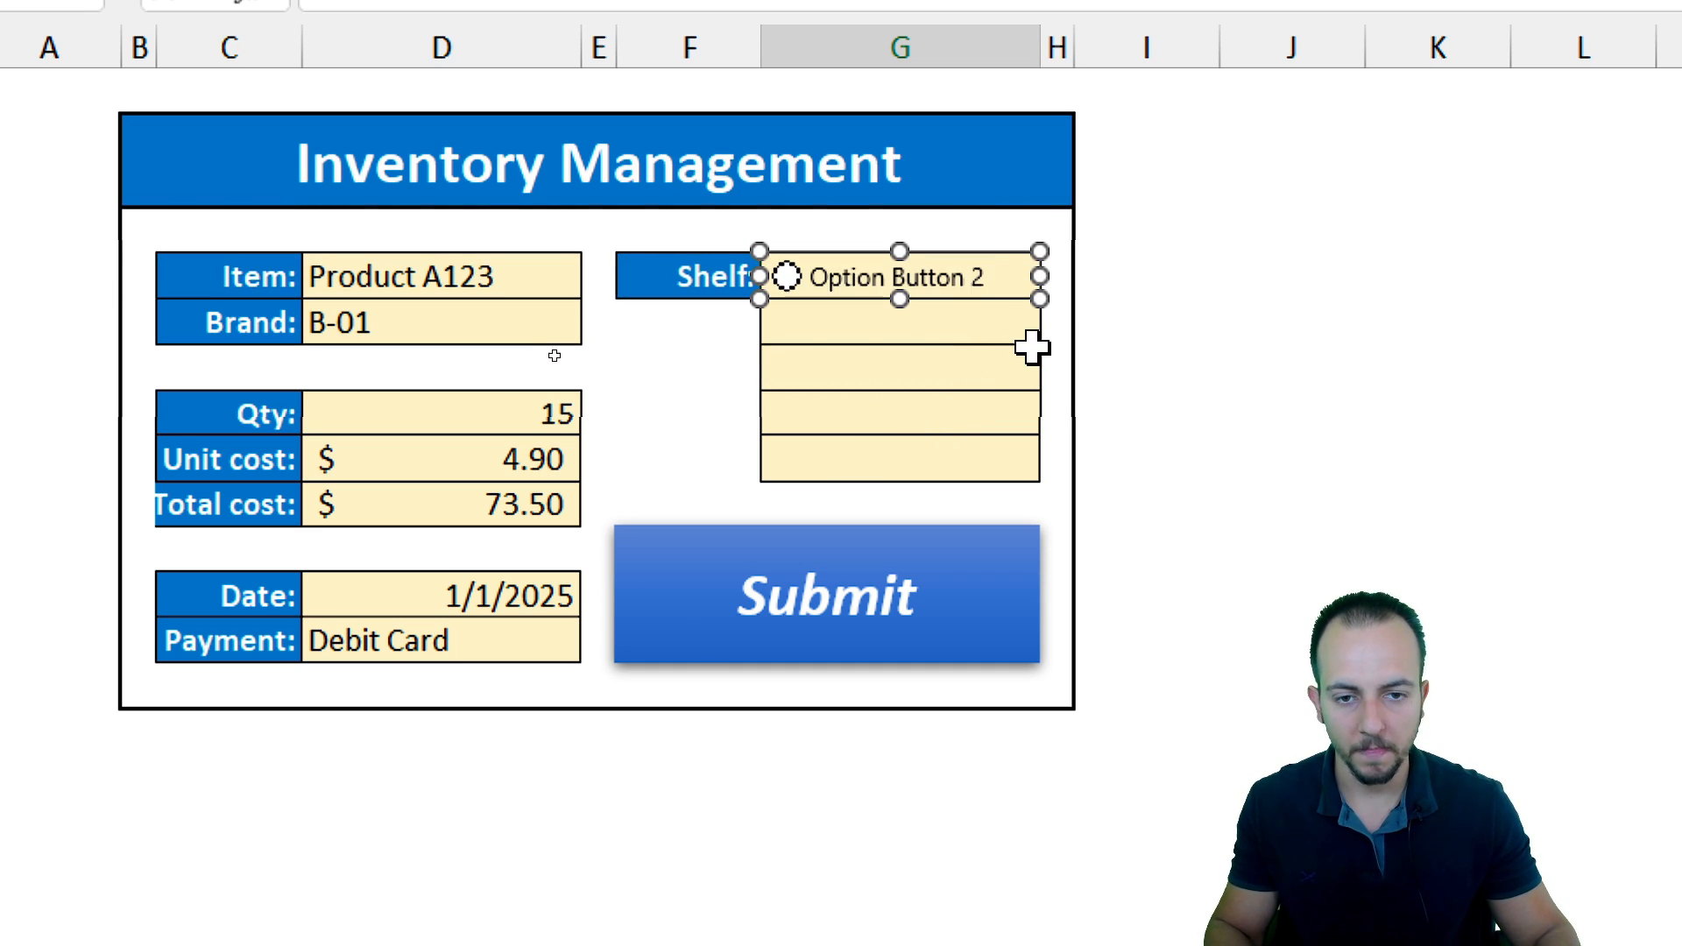
pyautogui.rightClick(891, 286)
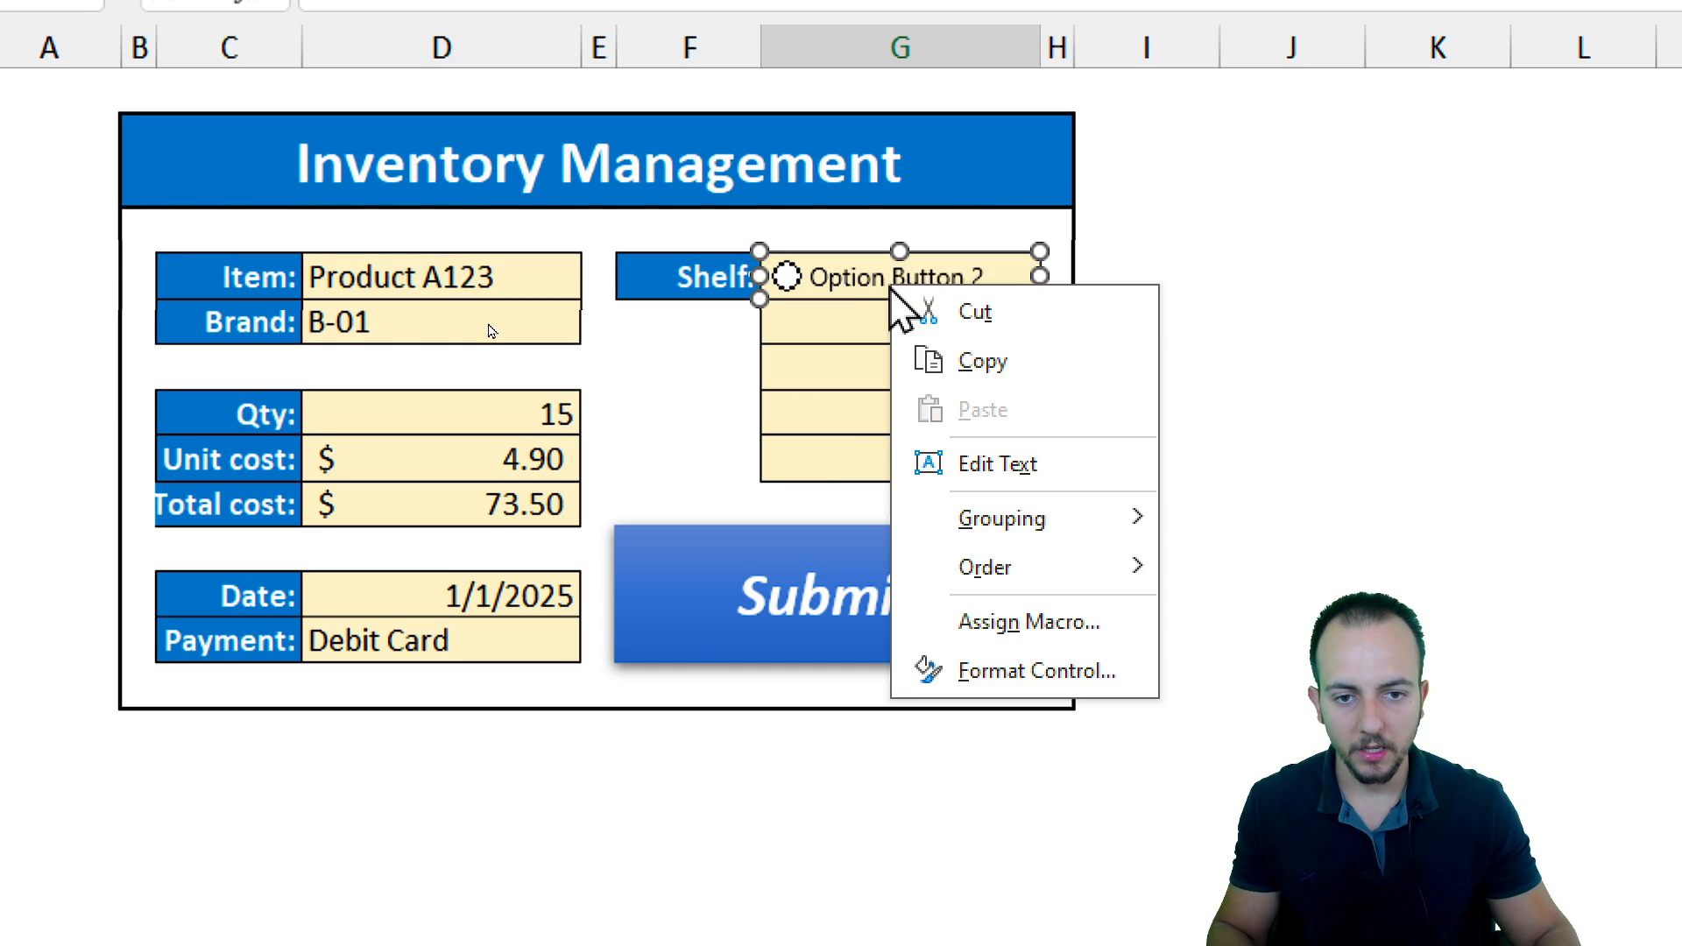
pyautogui.click(997, 465)
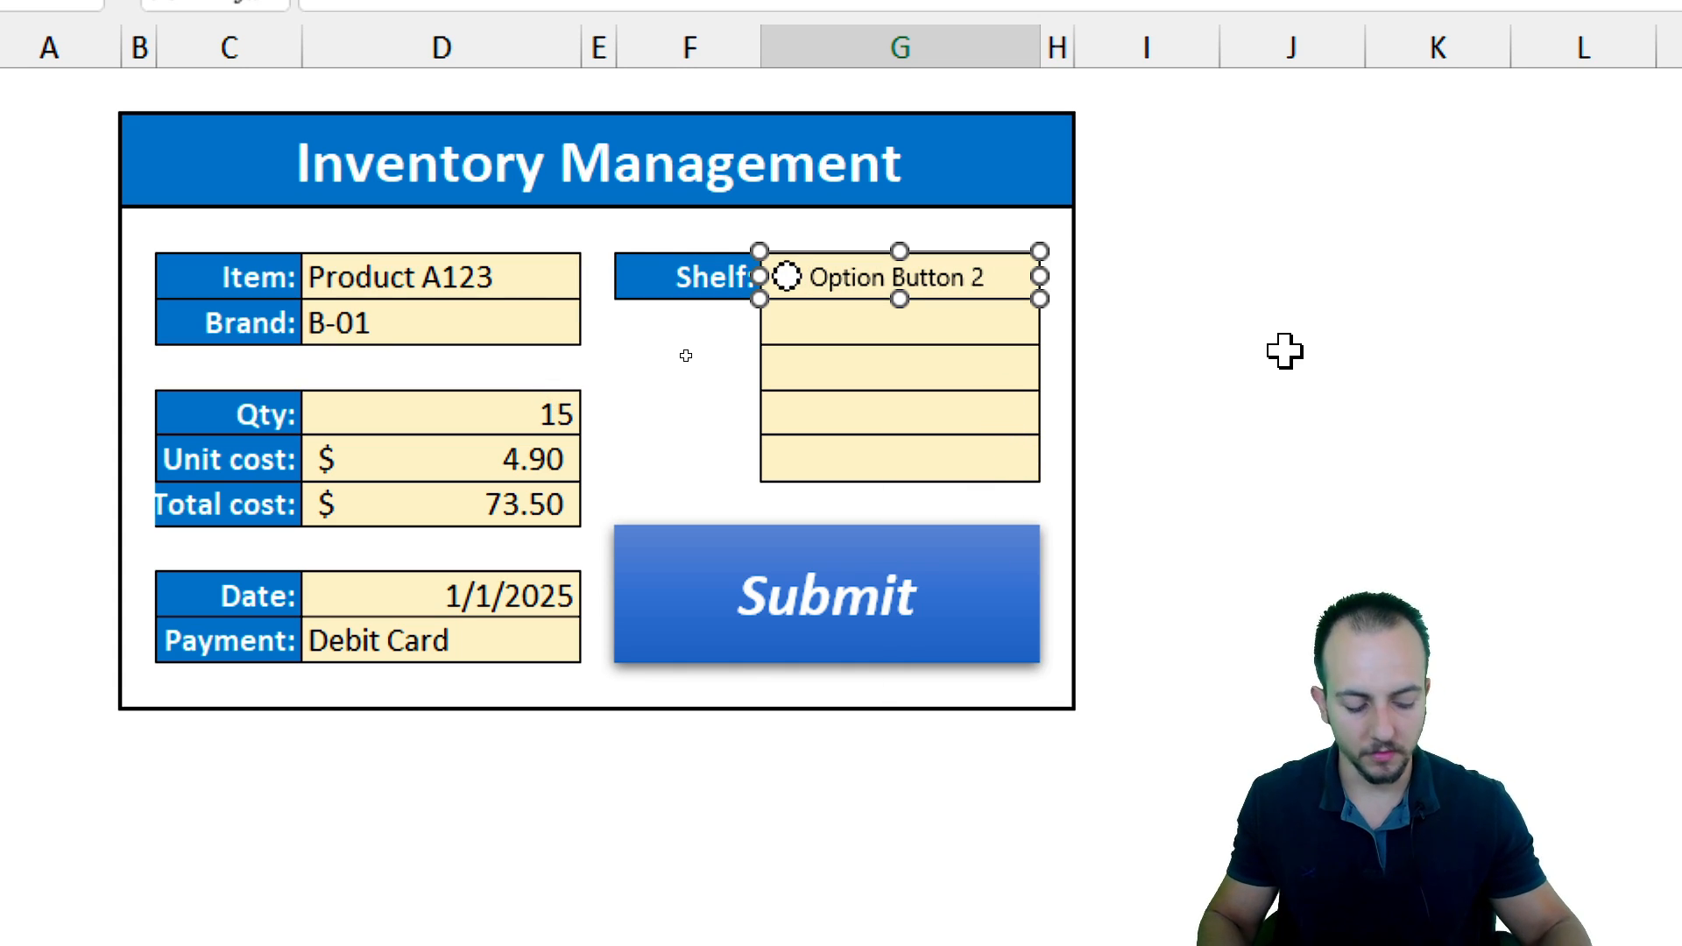
pyautogui.write('A-1')
pyautogui.press('Delete')
pyautogui.press('Delete')
pyautogui.press('Delete')
pyautogui.press('Delete')
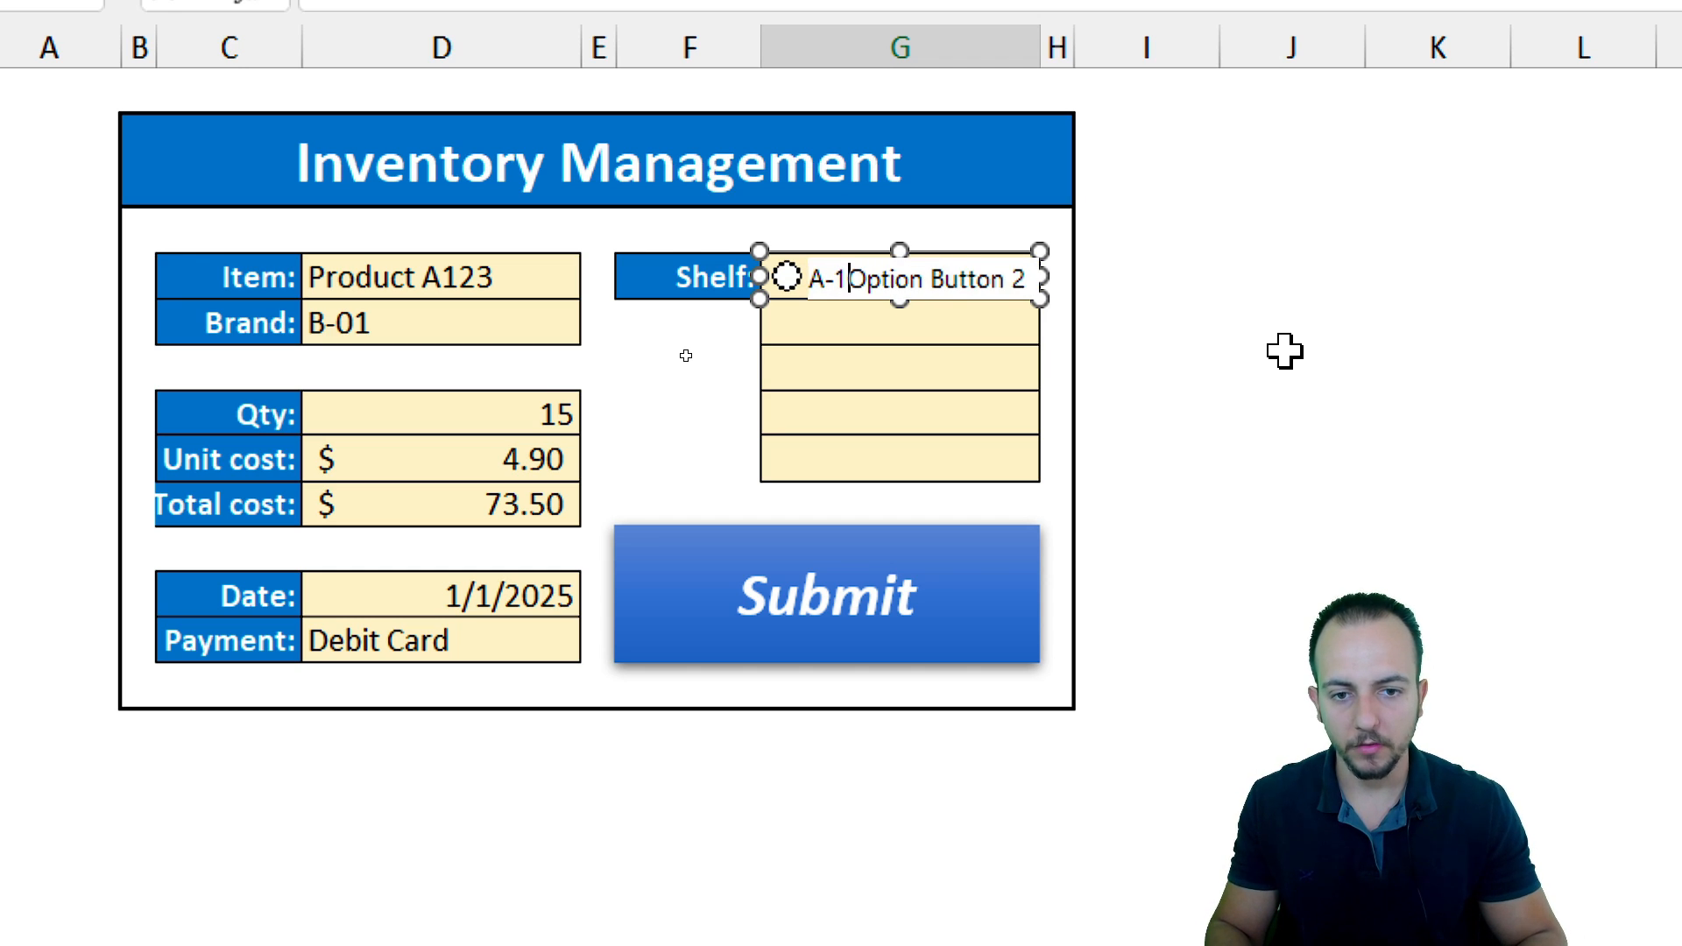
pyautogui.press('Delete')
pyautogui.press('Delete')
pyautogui.press('Delete')
pyautogui.press('Delete')
pyautogui.press('Delete')
pyautogui.press('Delete')
pyautogui.press('Delete')
pyautogui.press('Delete')
pyautogui.press('Delete')
pyautogui.press('Delete')
pyautogui.press('Delete')
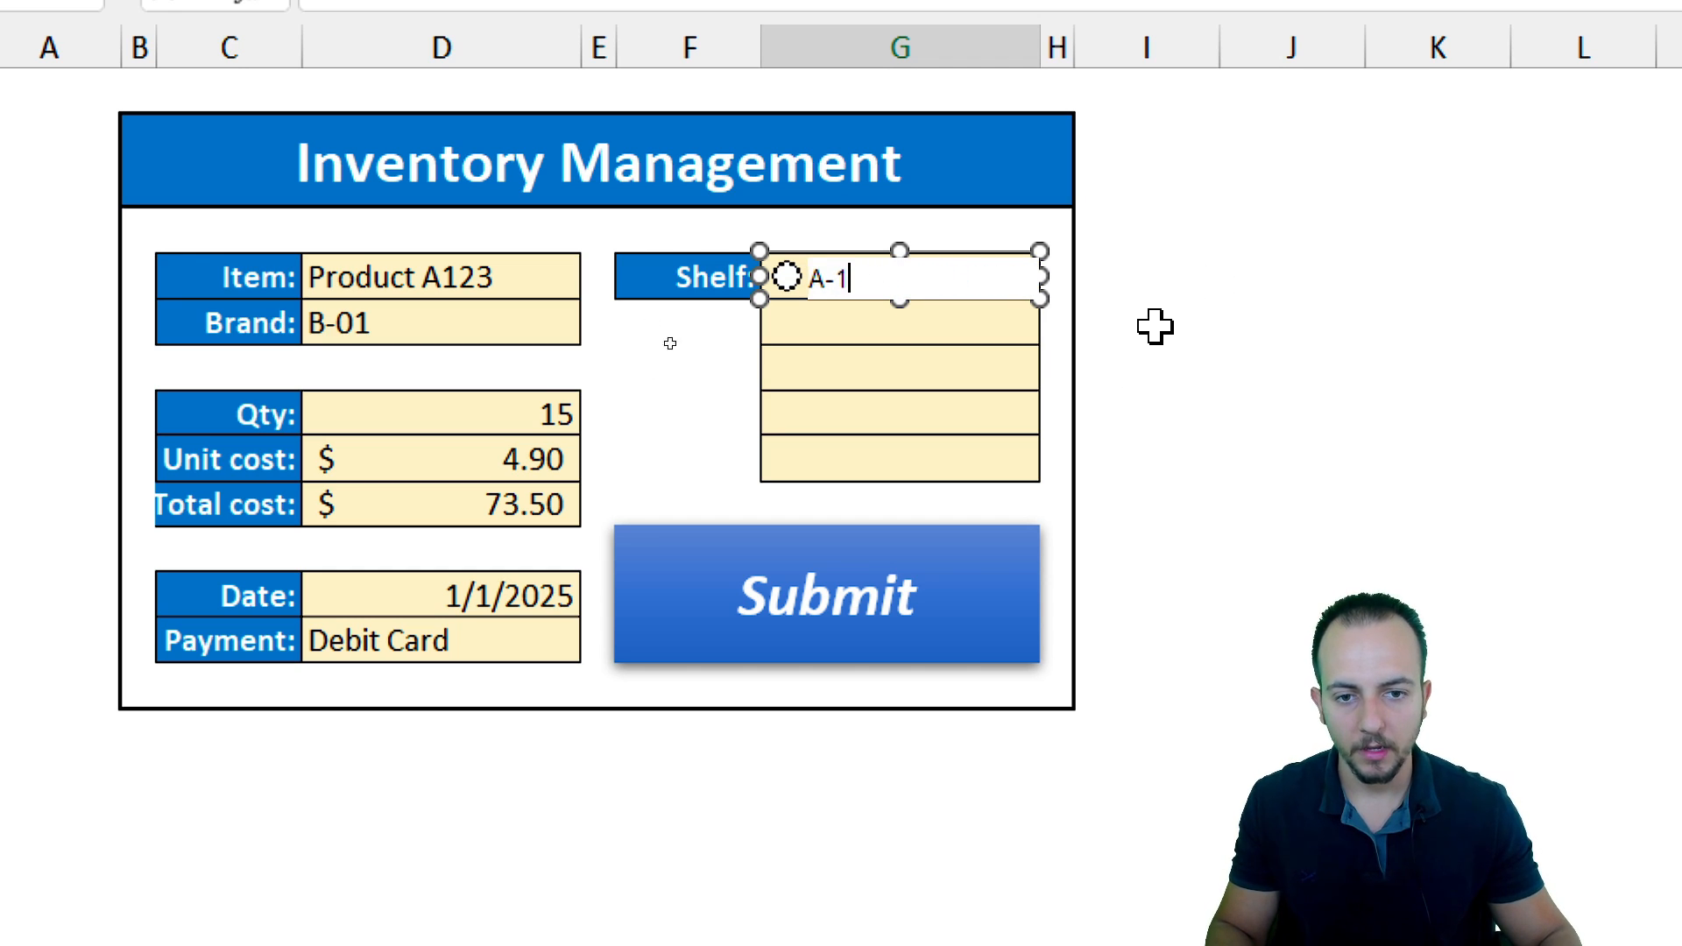
pyautogui.click(1284, 229)
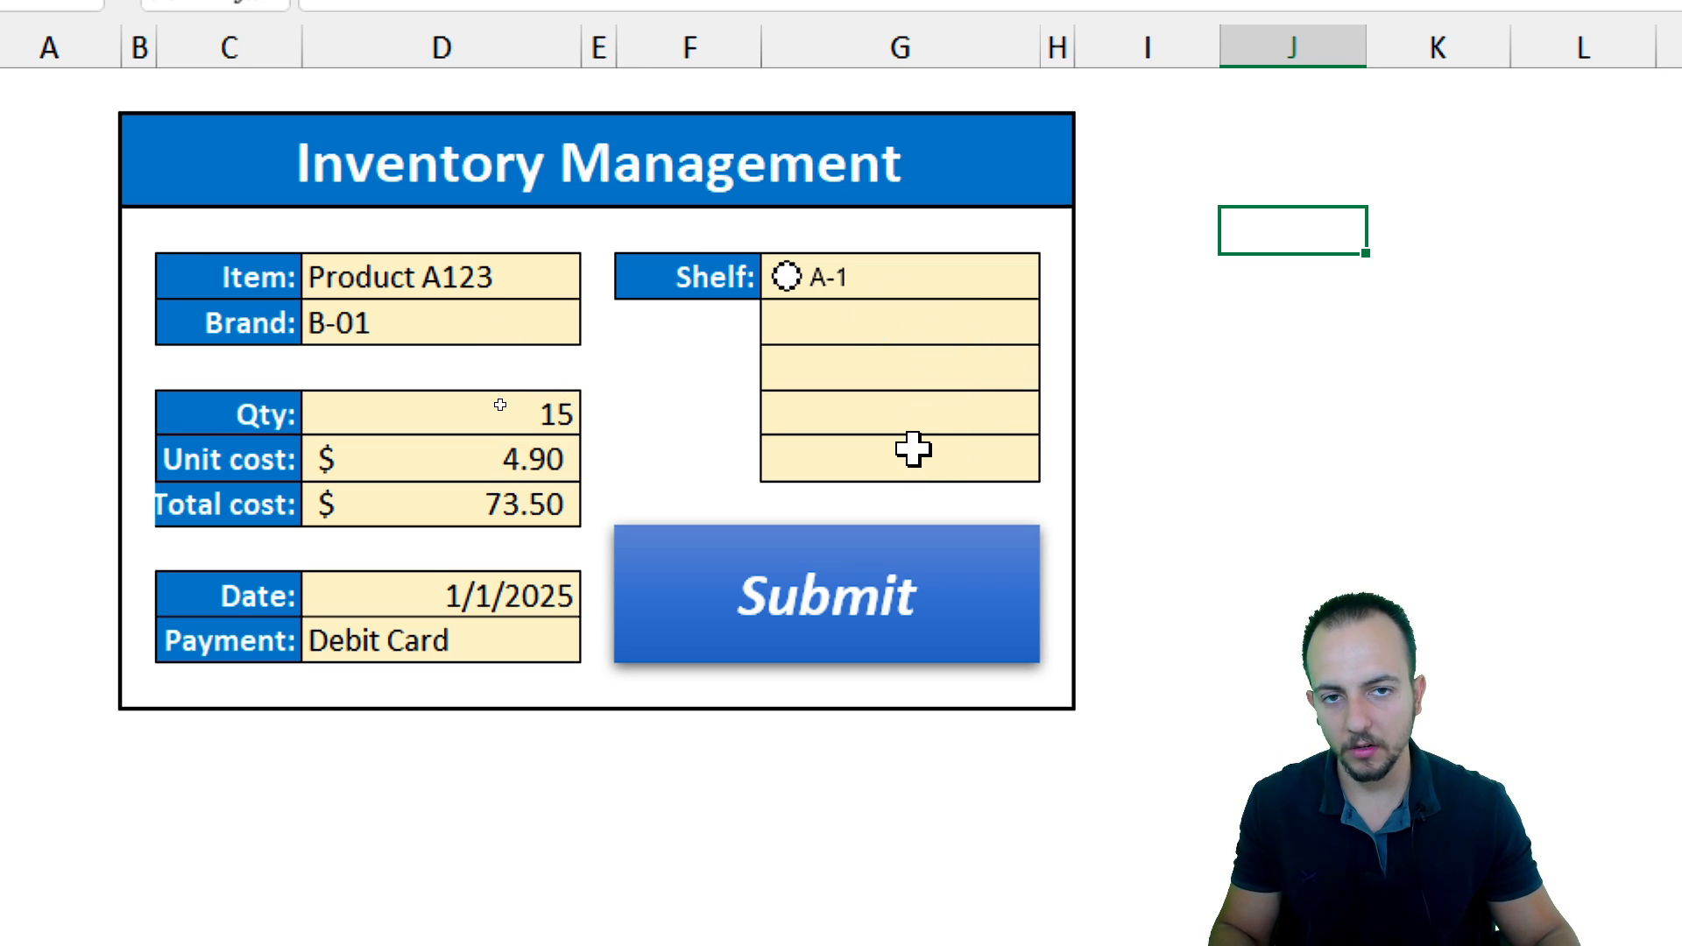
# Copy the A-1 option button from cell G5 down through G9 with the fill handle
pyautogui.click(922, 404)
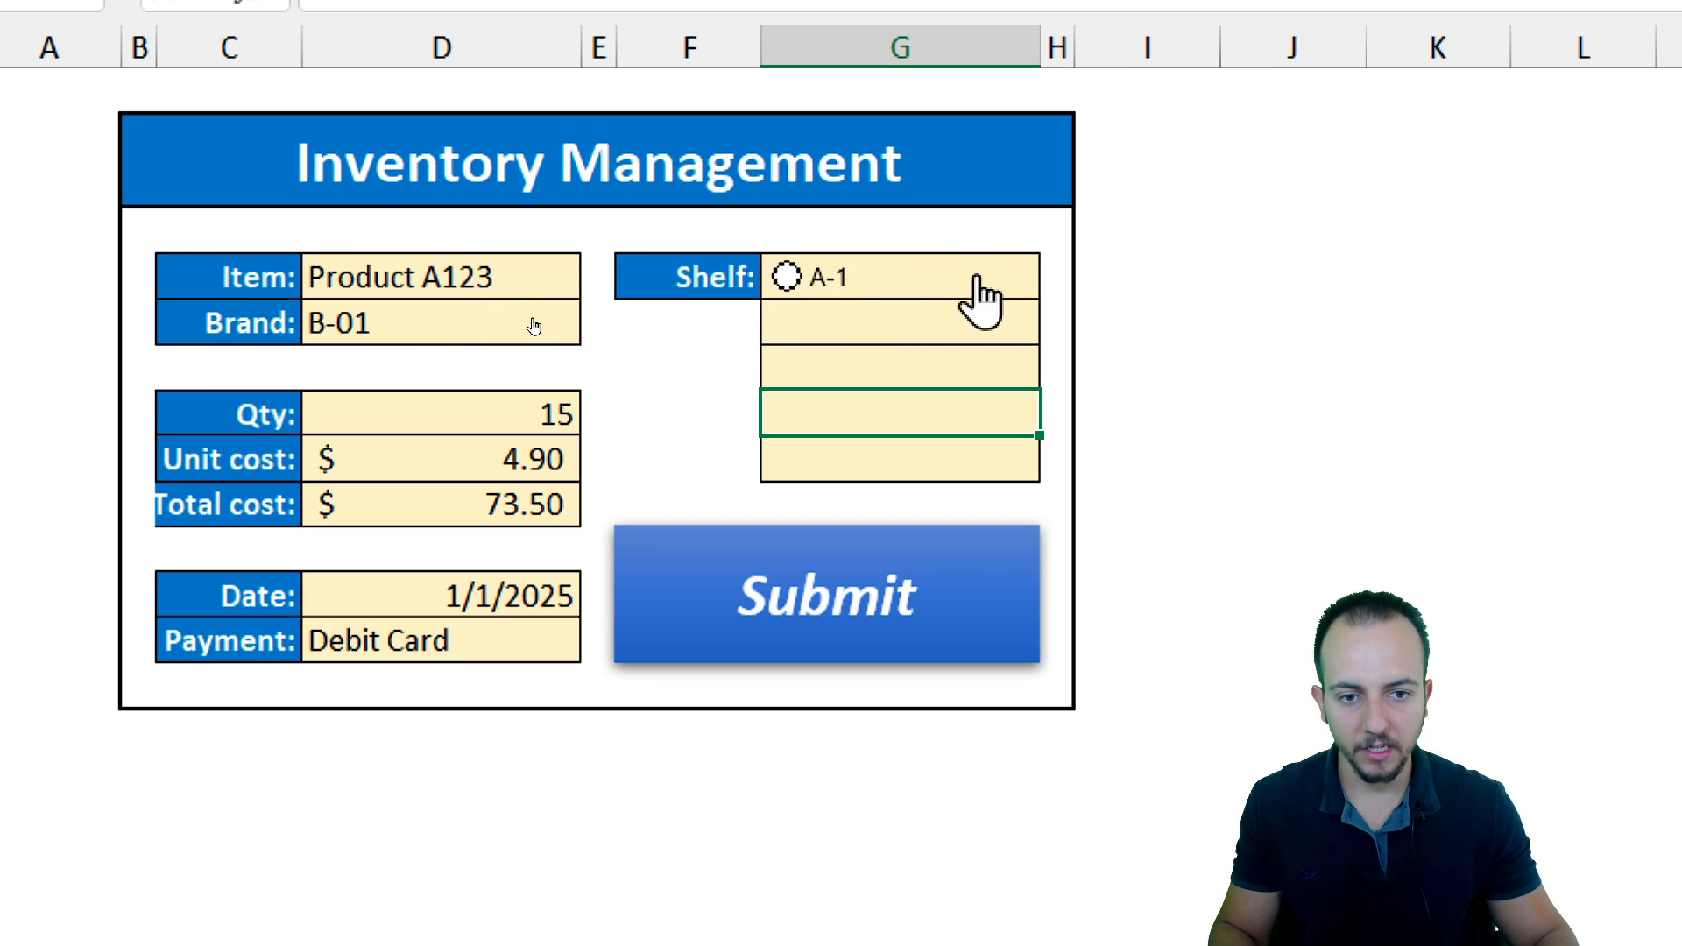
pyautogui.click(921, 279)
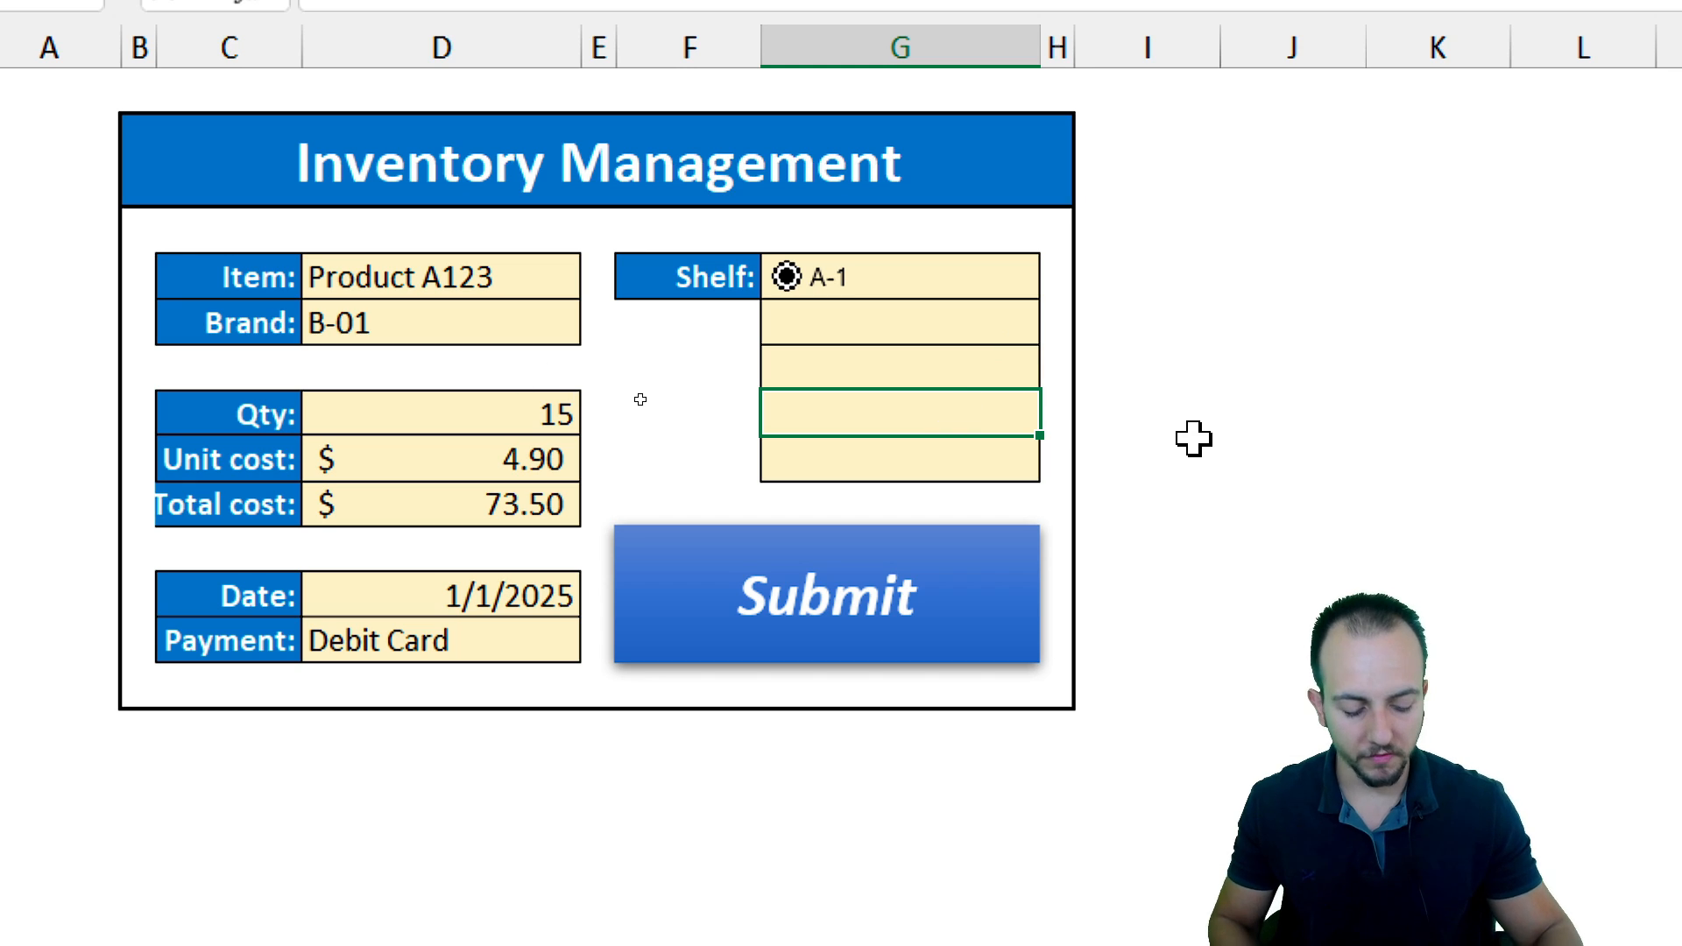
pyautogui.press('Up')
pyautogui.press('Up')
pyautogui.press('Up')
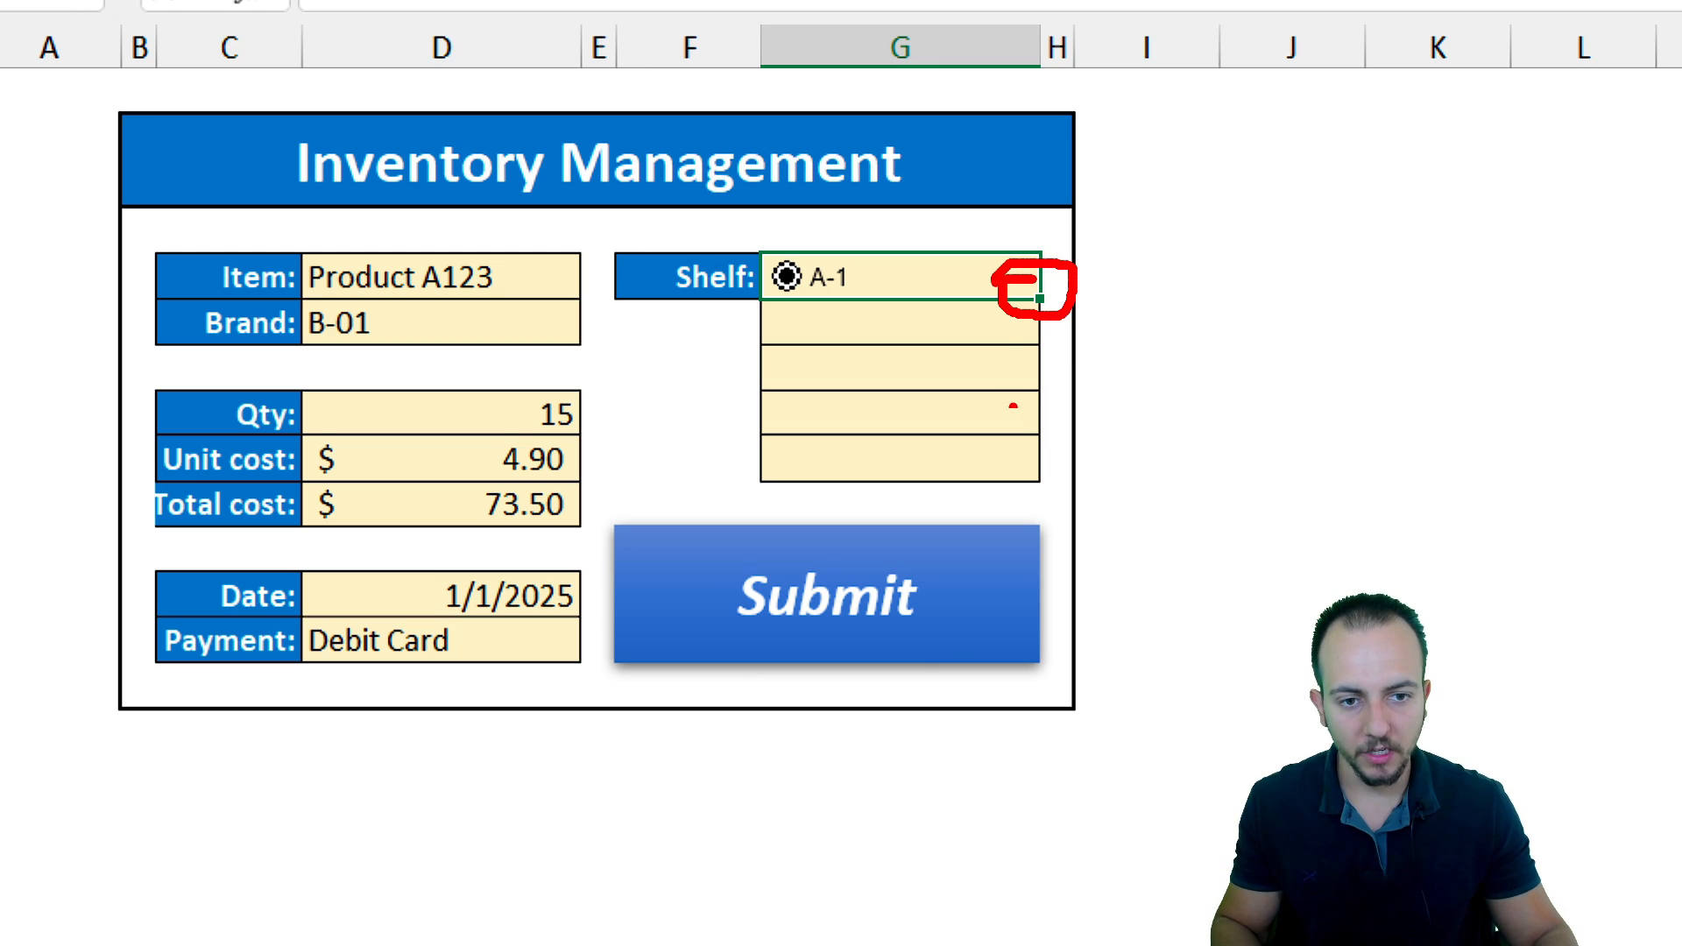
pyautogui.press('Escape')
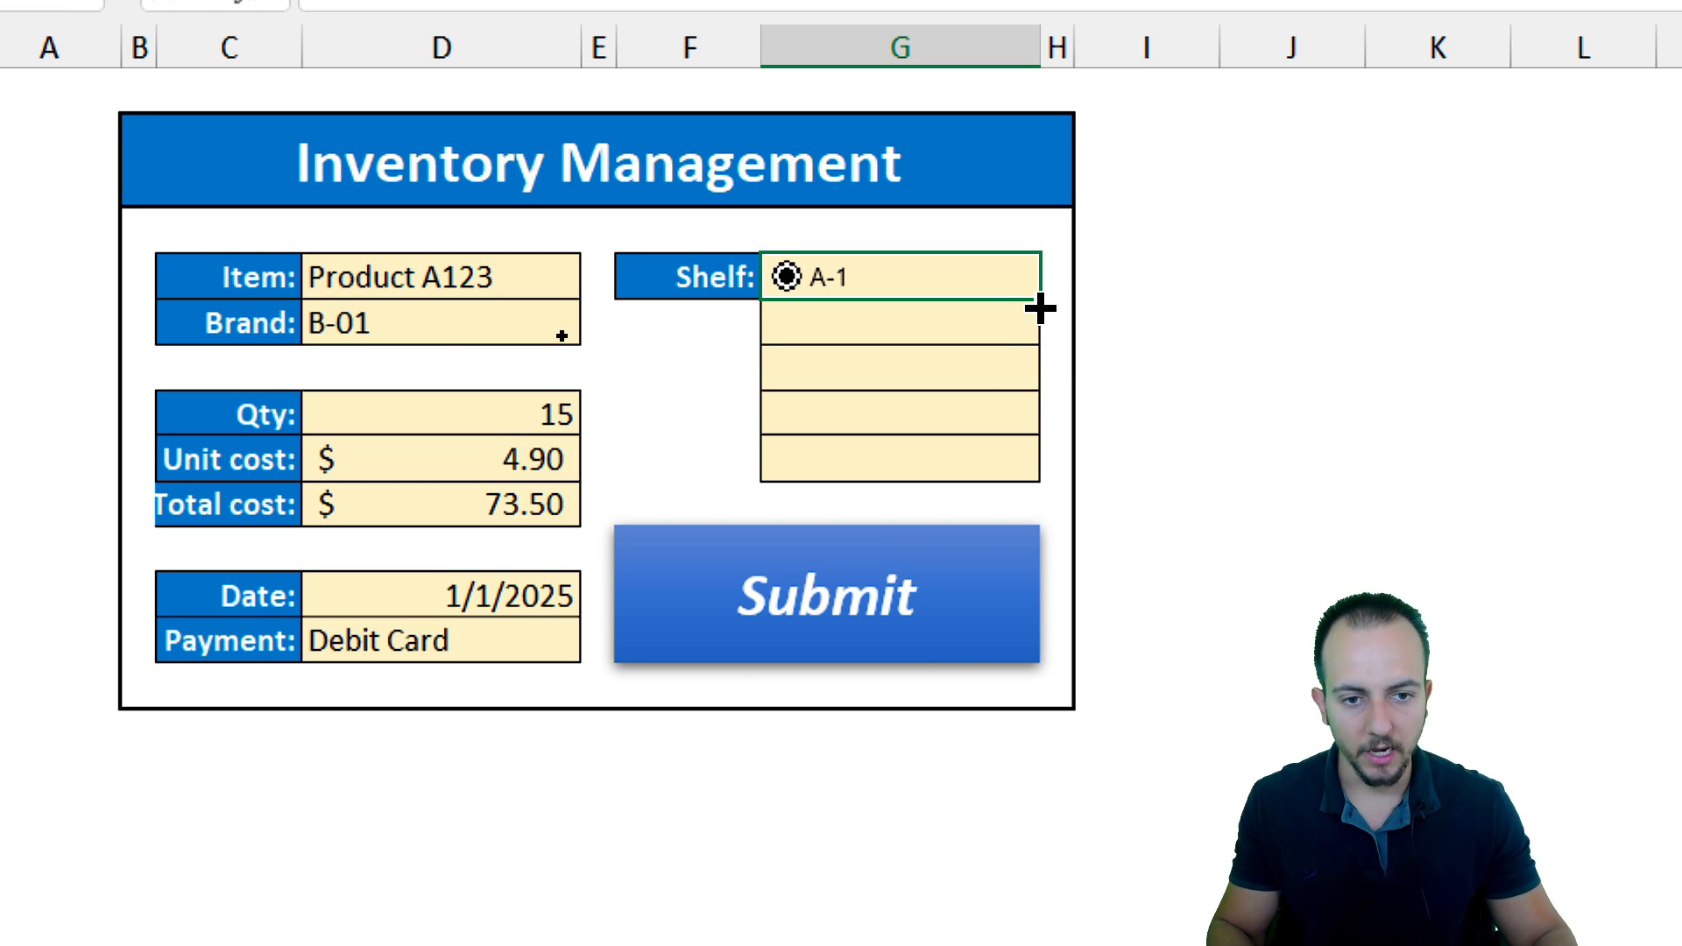
pyautogui.moveTo(1040, 307); pyautogui.dragTo(1021, 483)
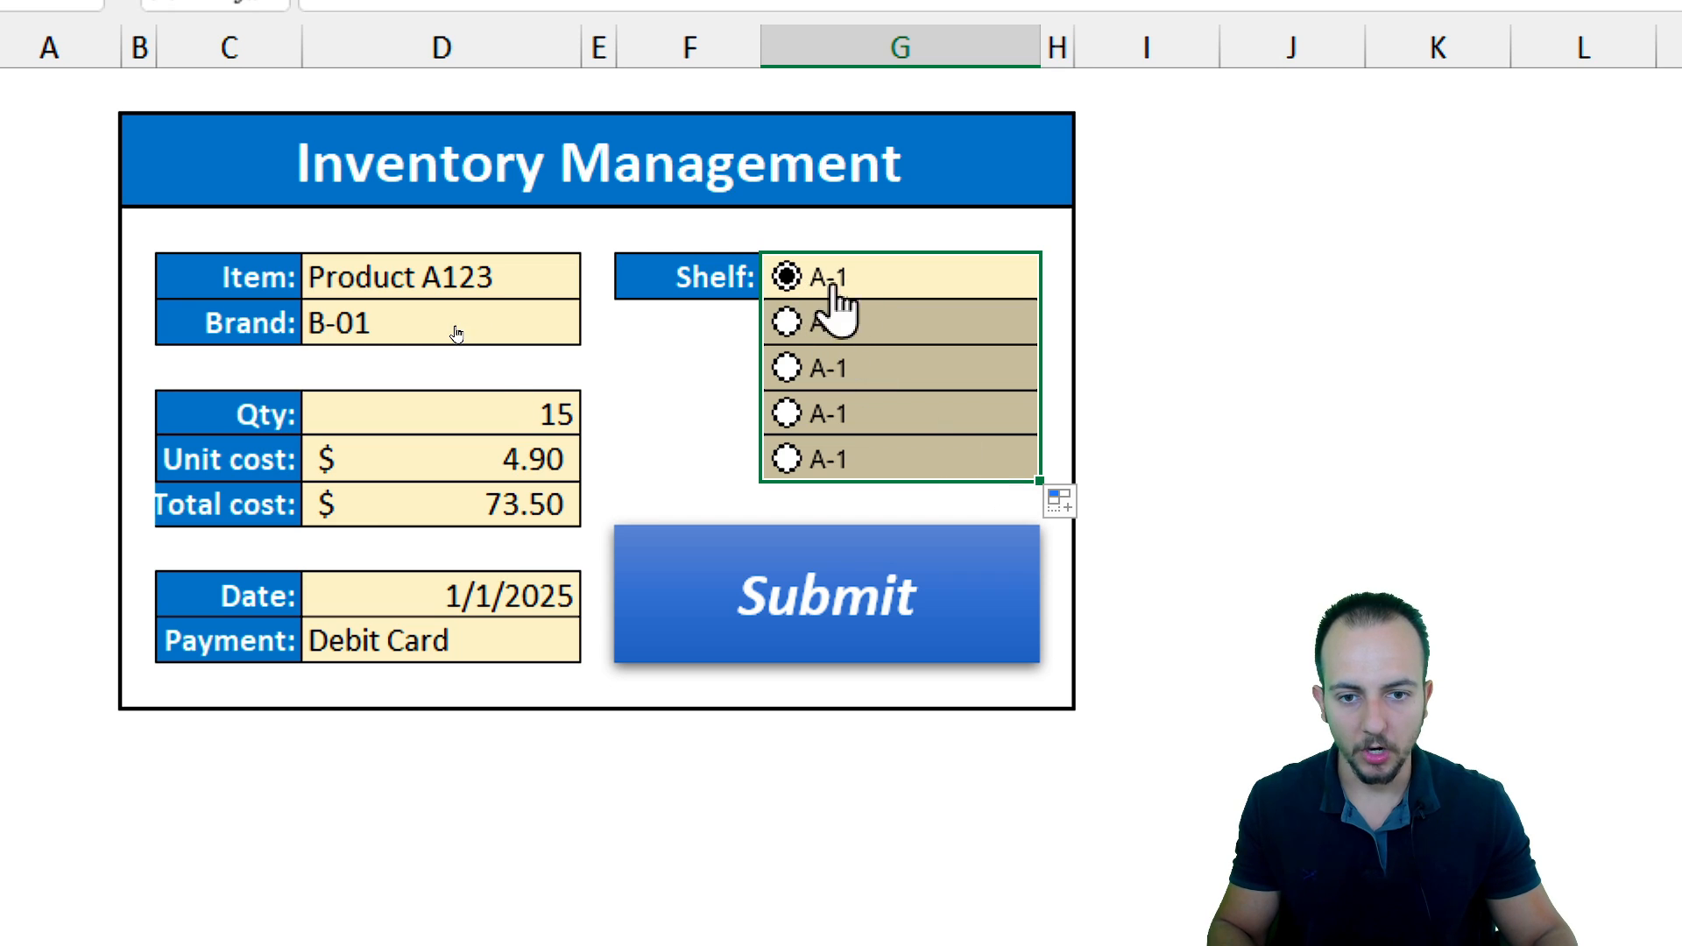
pyautogui.click(1287, 324)
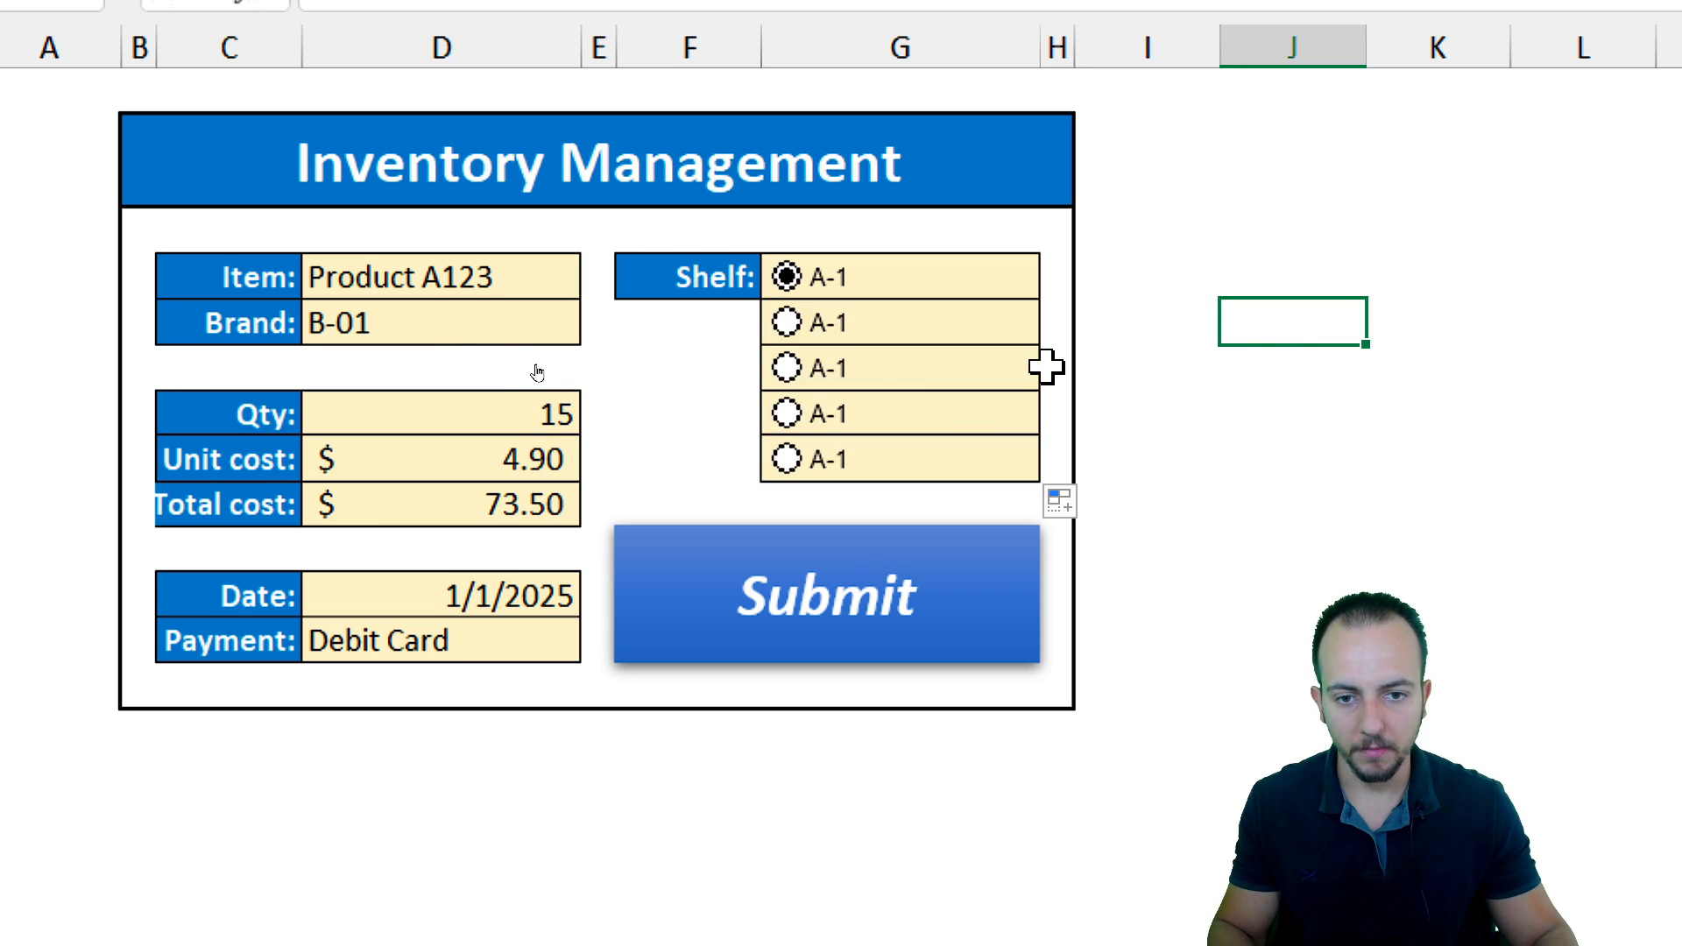
# Relabel the second shelf option button as A-2
pyautogui.click(787, 322)
pyautogui.click(787, 368)
pyautogui.click(787, 413)
pyautogui.click(786, 459)
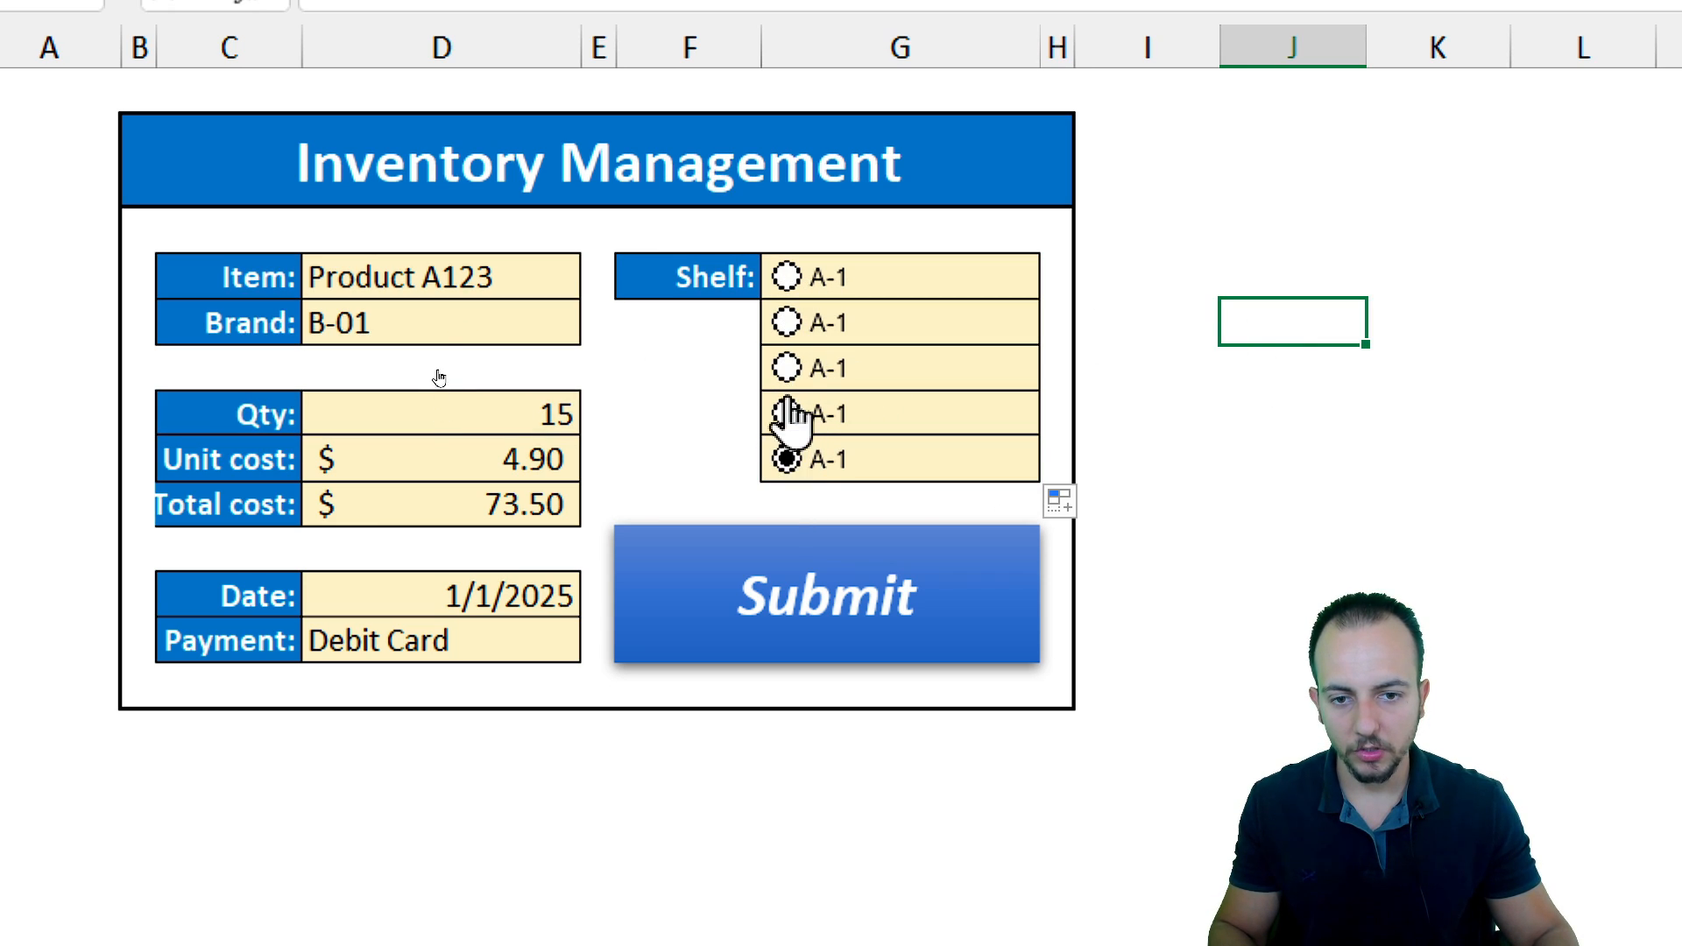
pyautogui.click(797, 324)
pyautogui.rightClick(832, 323)
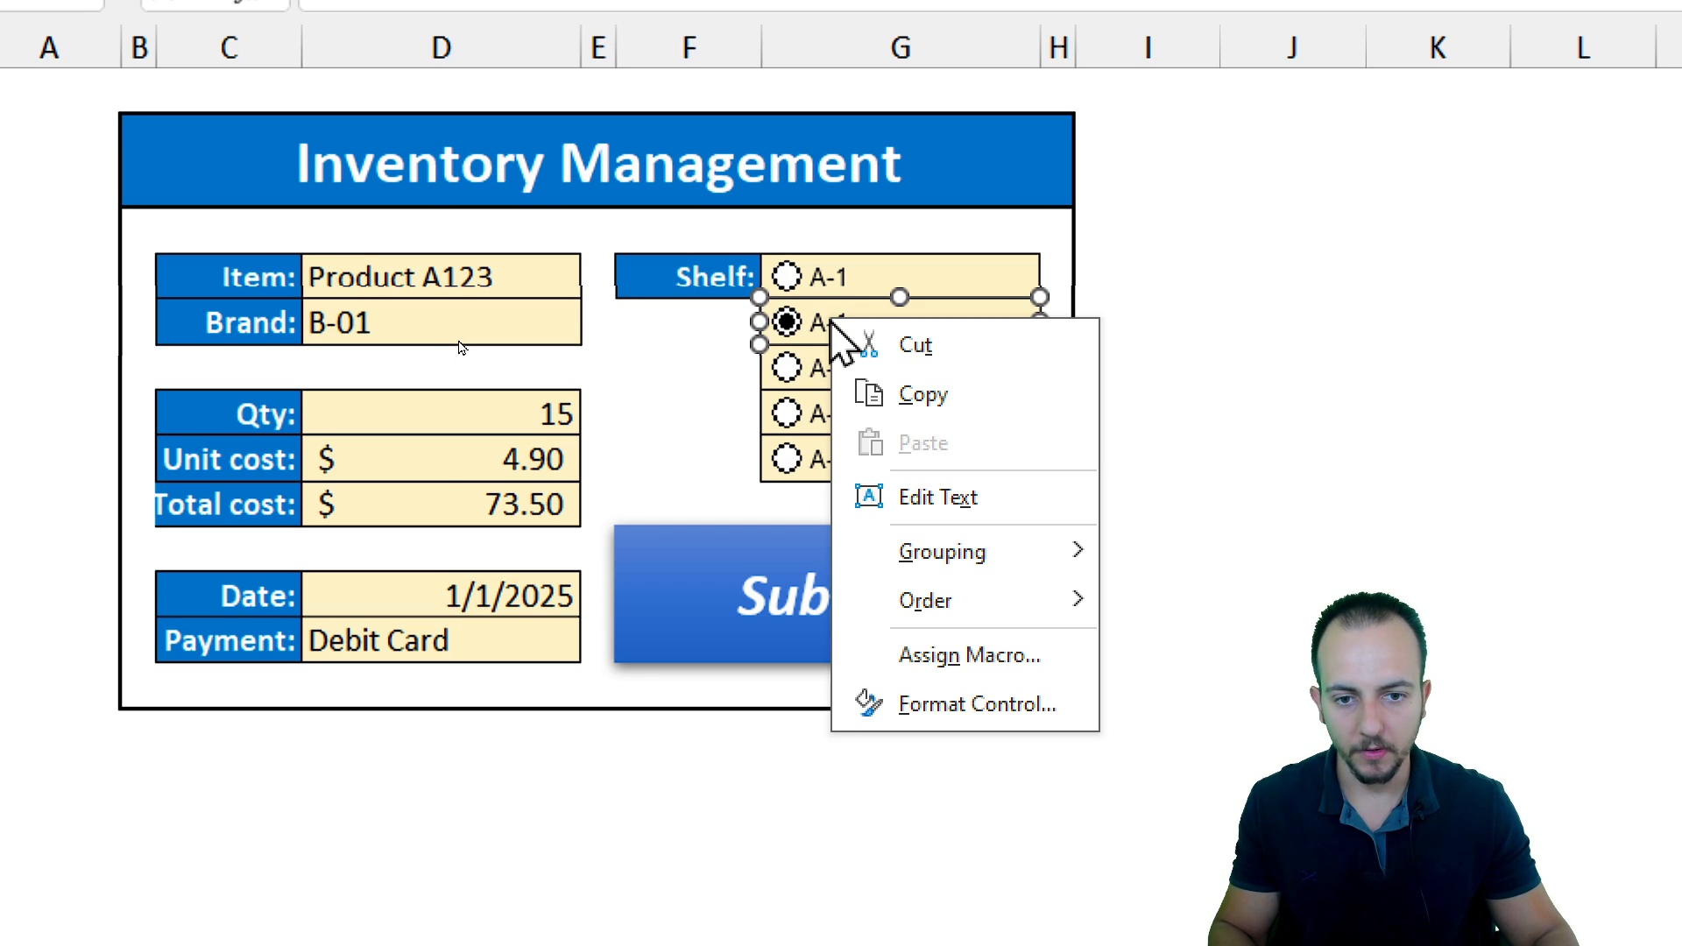
pyautogui.click(929, 498)
pyautogui.click(834, 322)
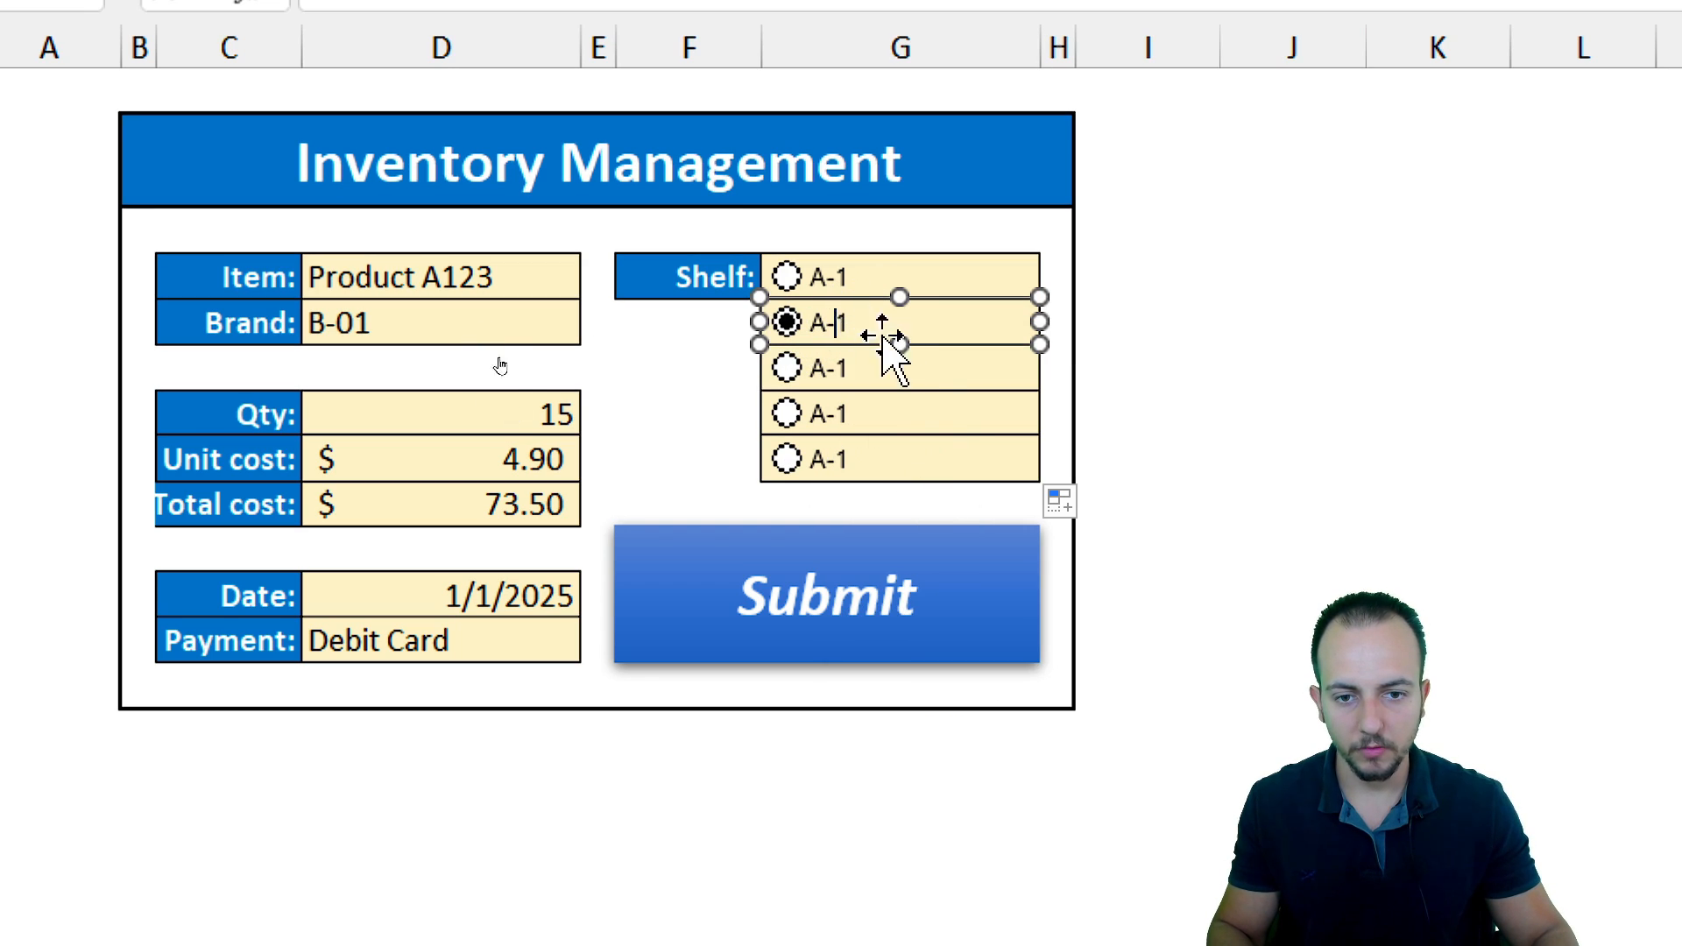
pyautogui.write('2')
# Relabel the third shelf option button as B-1
pyautogui.rightClick(823, 373)
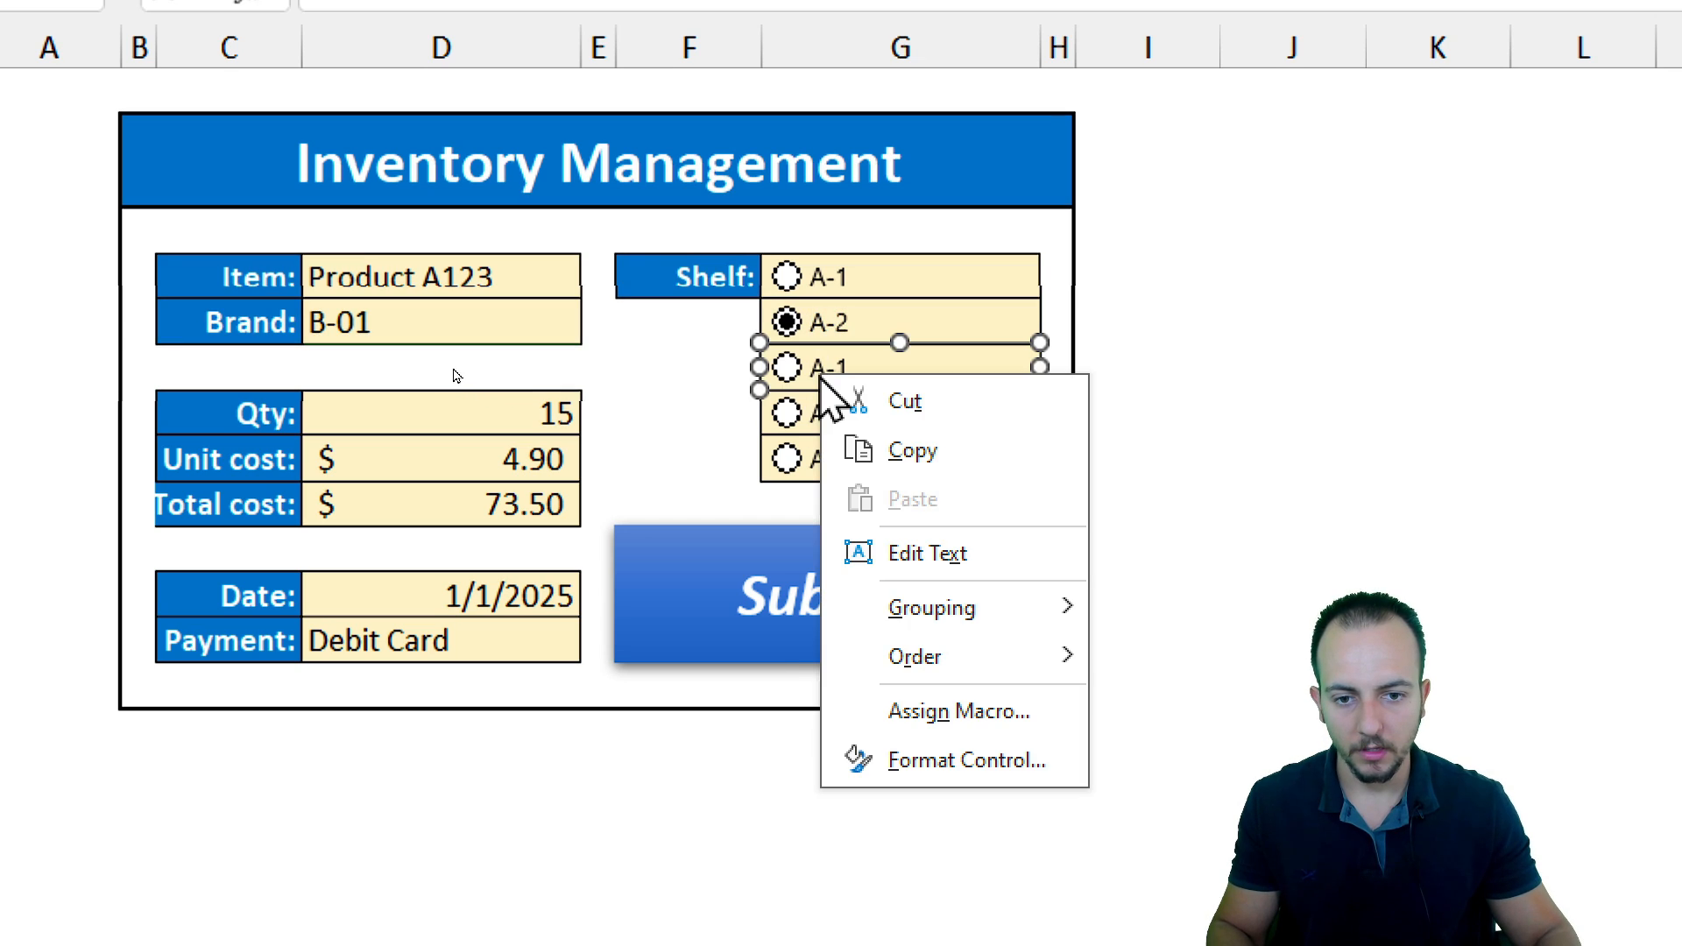
pyautogui.click(935, 568)
pyautogui.hotkey('ctrl', 'a')
pyautogui.press('Escape')
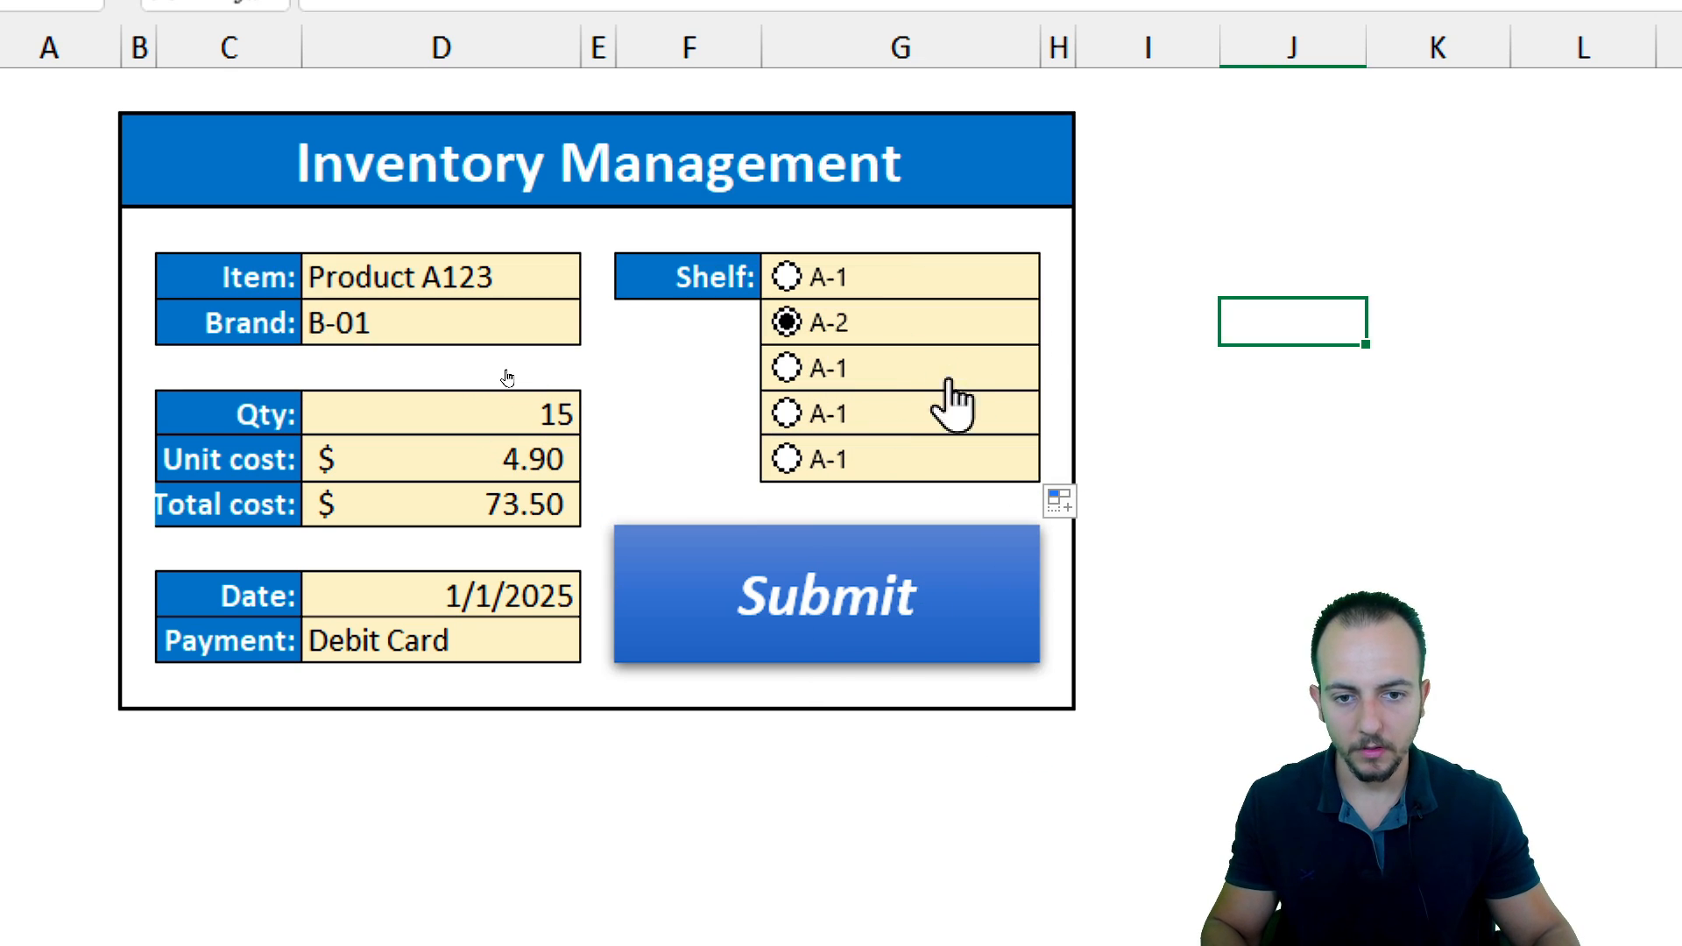
pyautogui.rightClick(857, 379)
pyautogui.click(957, 552)
pyautogui.write('b')
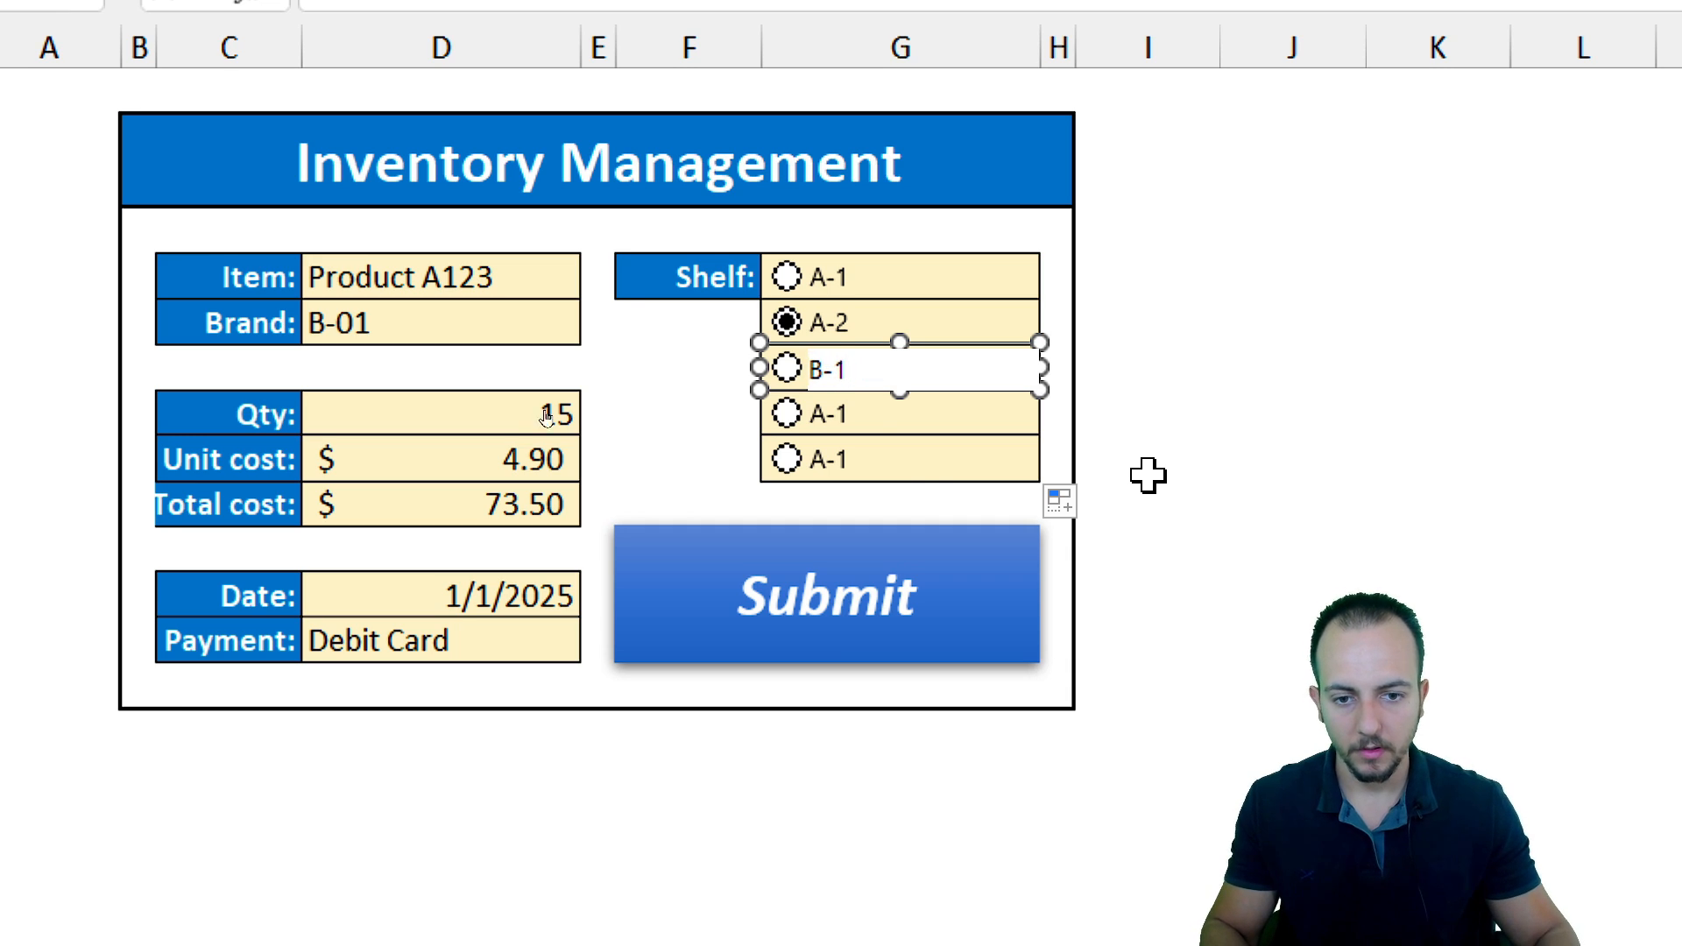
# Relabel the fourth shelf option button as B-2
pyautogui.rightClick(863, 420)
pyautogui.click(957, 603)
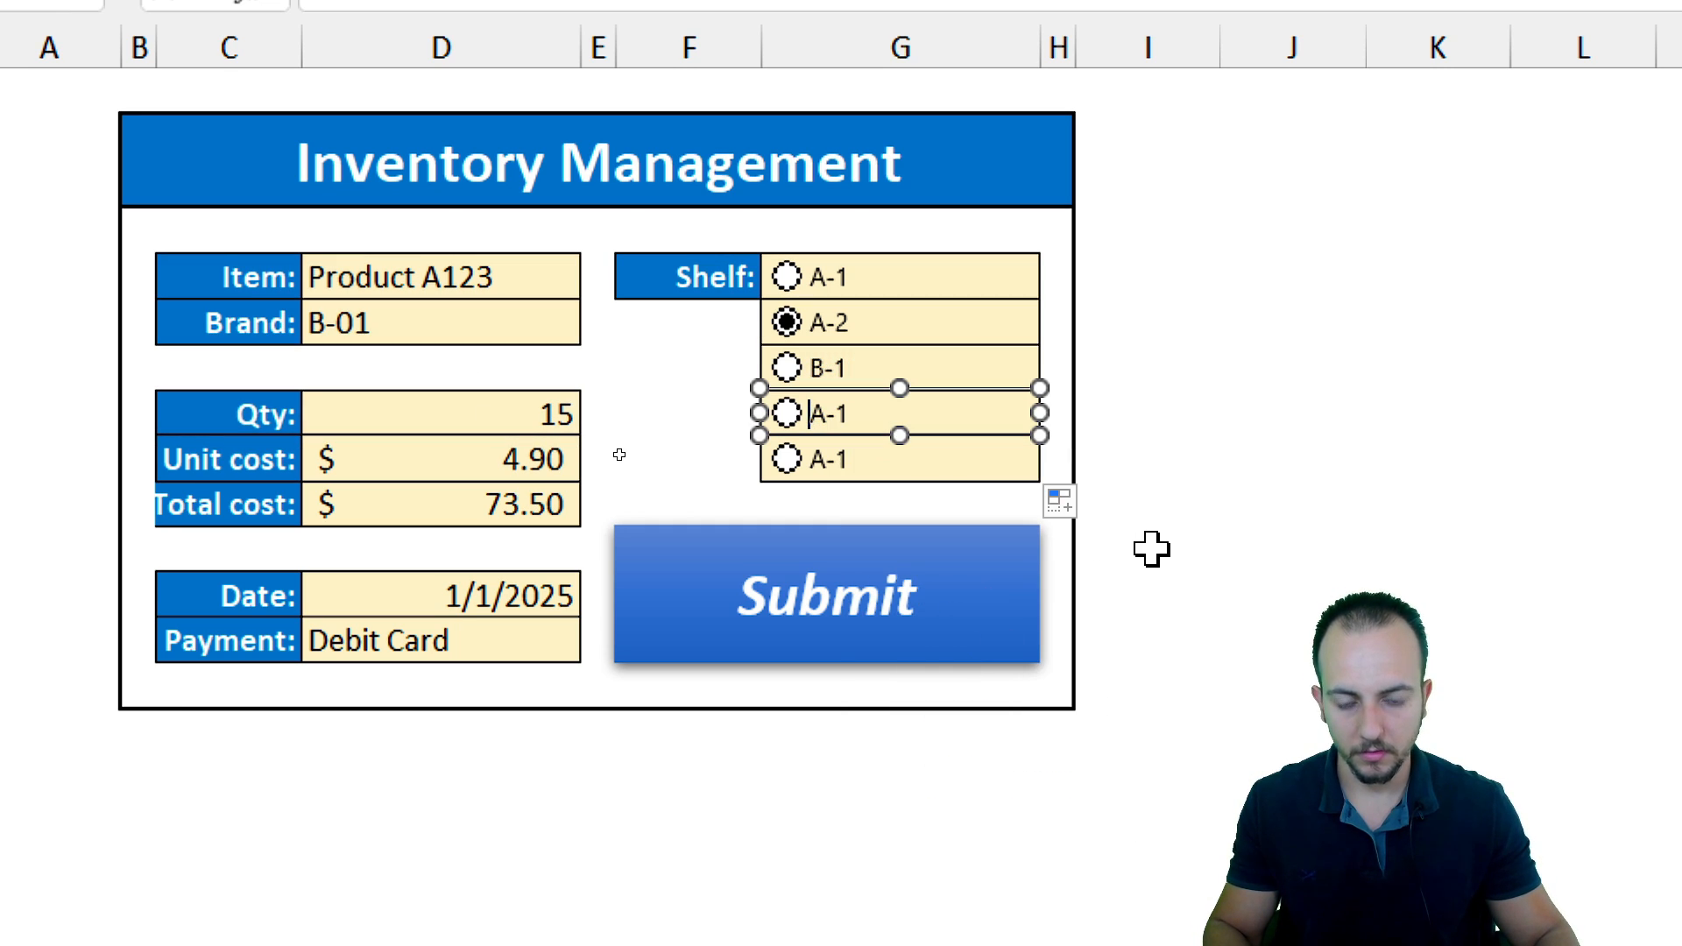
pyautogui.write('B-2')
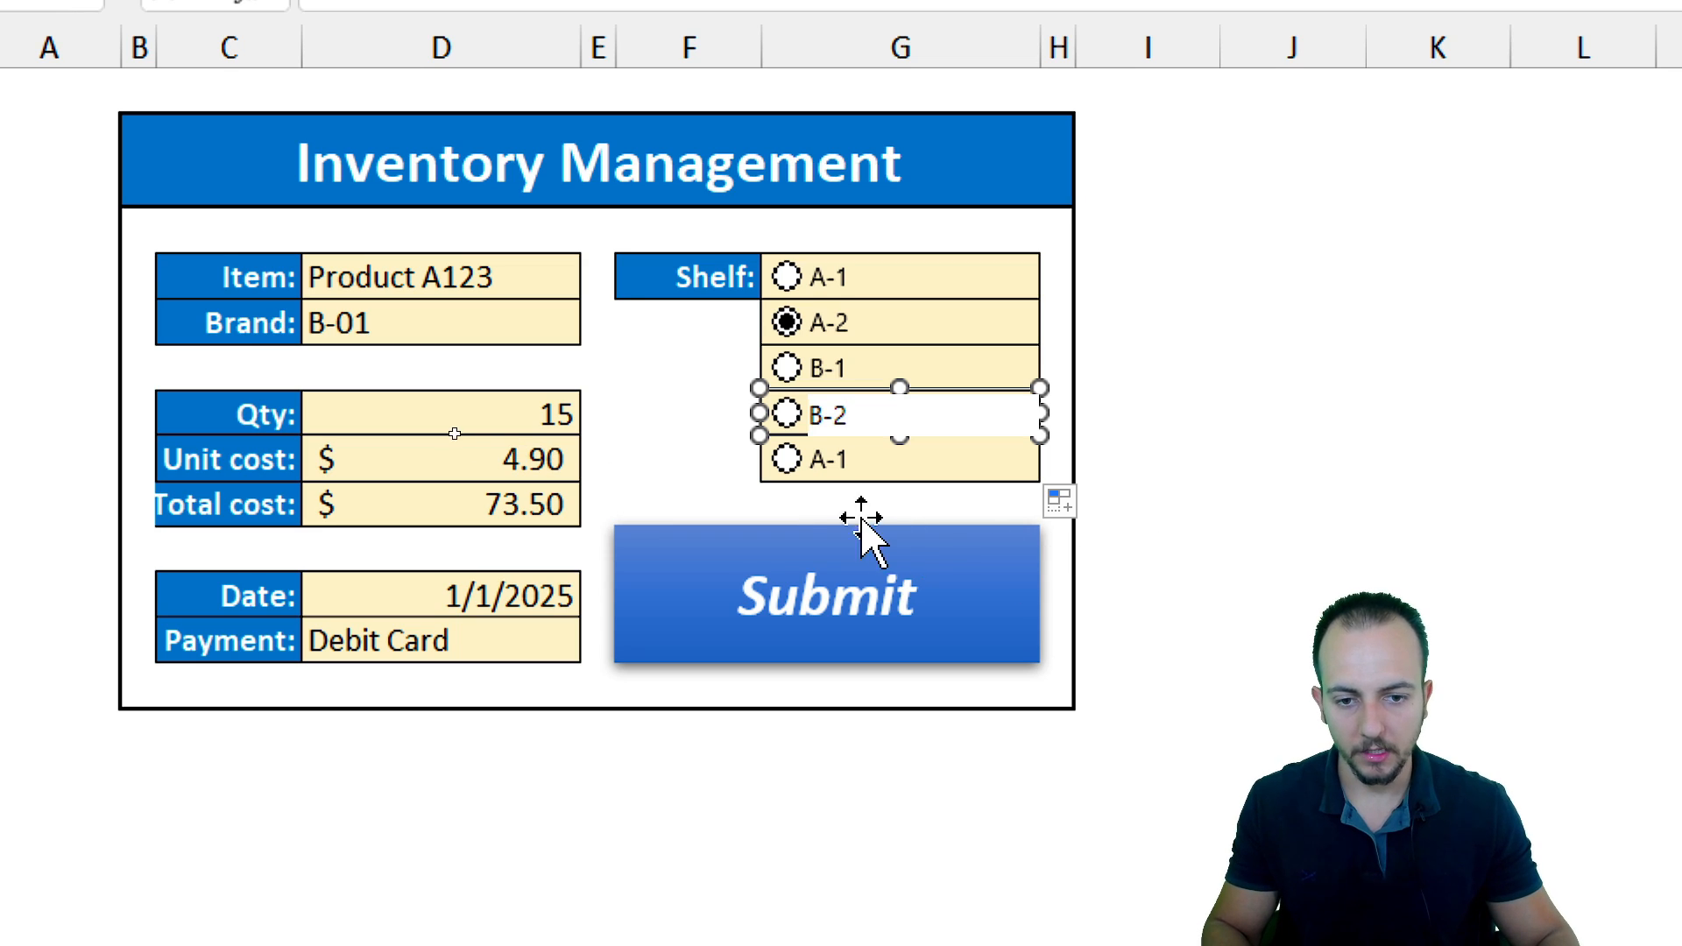
# Relabel the fifth shelf option button as C-1
pyautogui.rightClick(894, 457)
pyautogui.click(999, 631)
pyautogui.write('C')
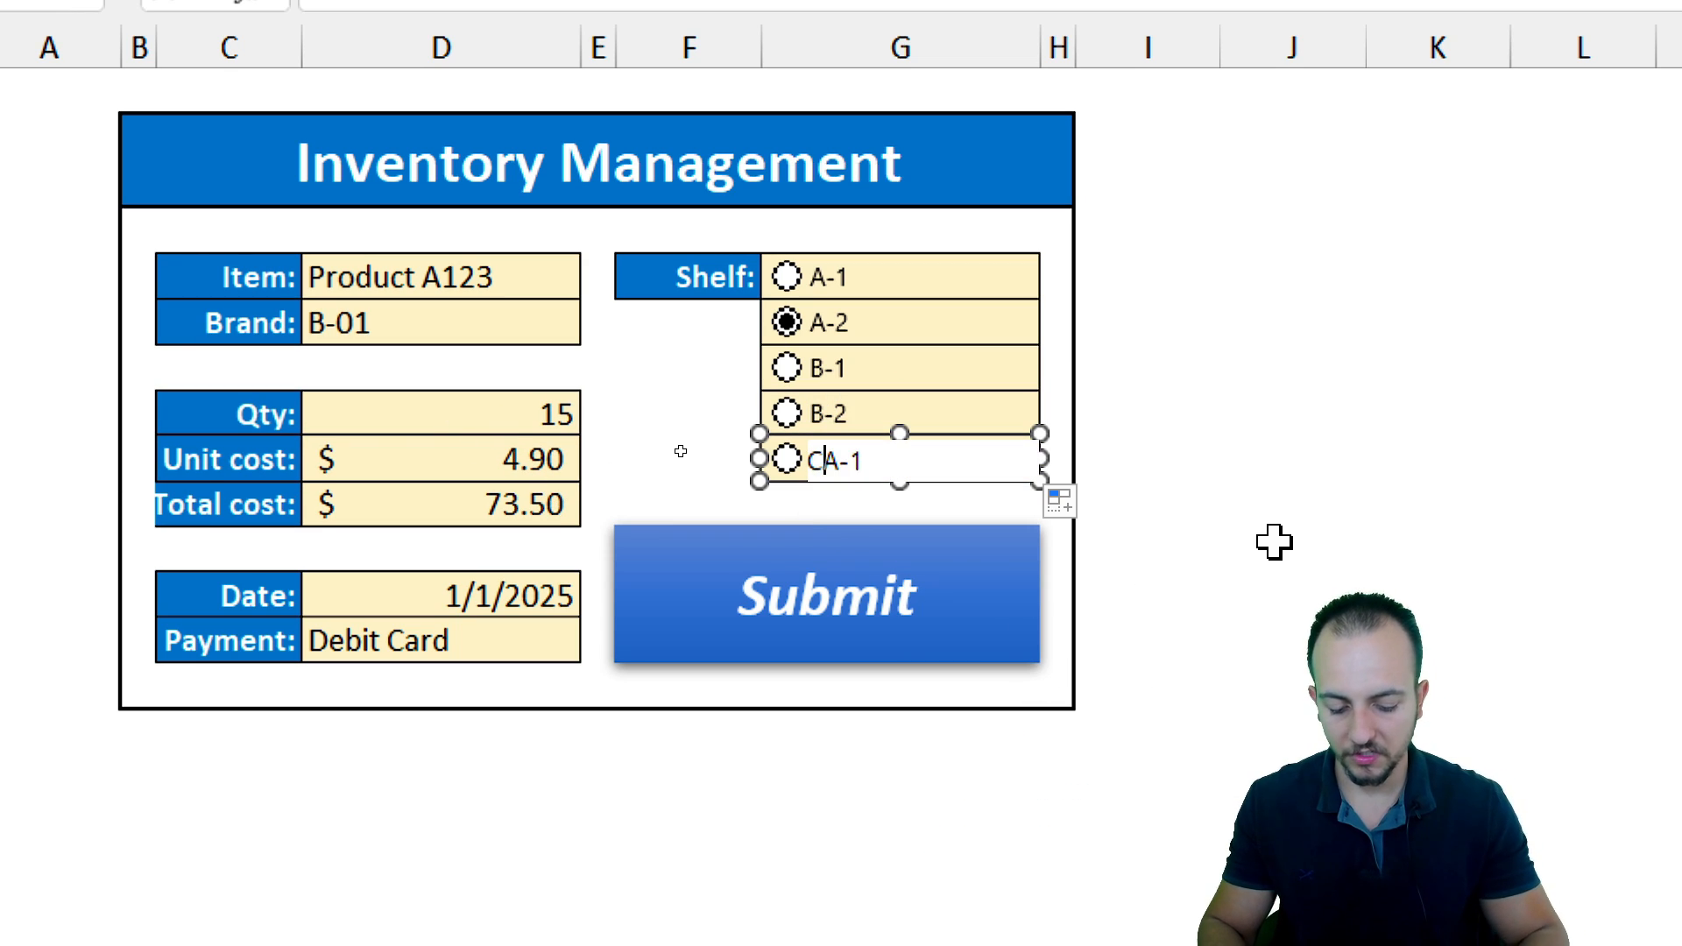
pyautogui.click(1273, 542)
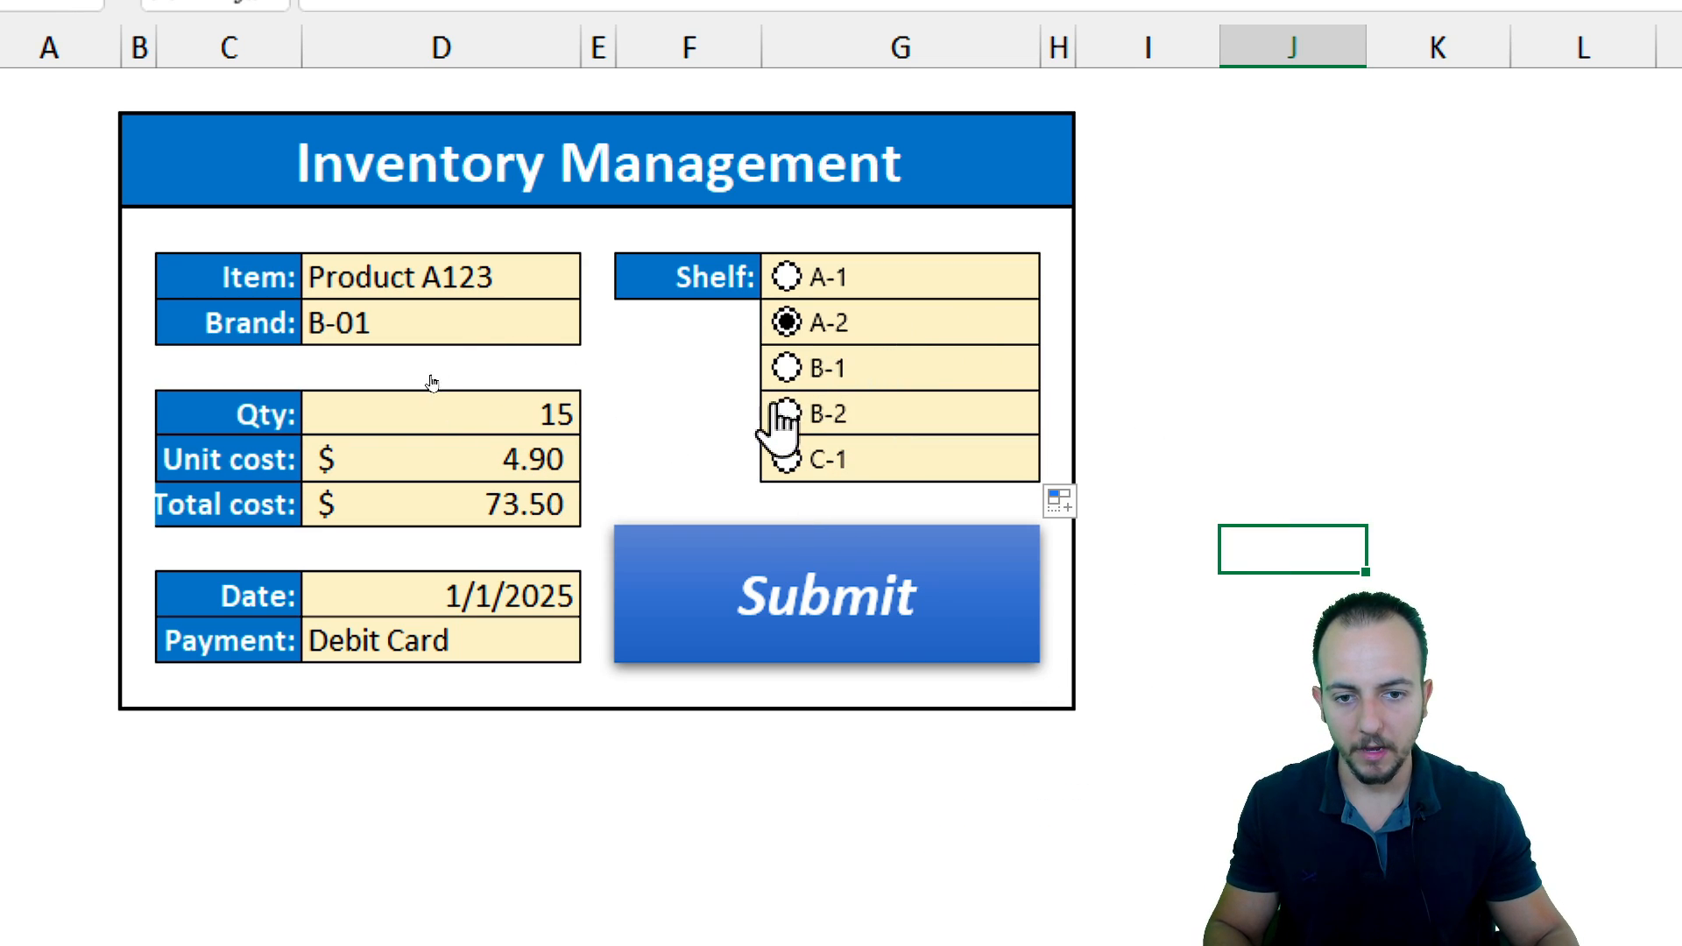
# Test the shelf option buttons by selecting each one in turn
pyautogui.click(785, 368)
pyautogui.click(786, 413)
pyautogui.click(789, 461)
pyautogui.click(787, 414)
pyautogui.click(786, 369)
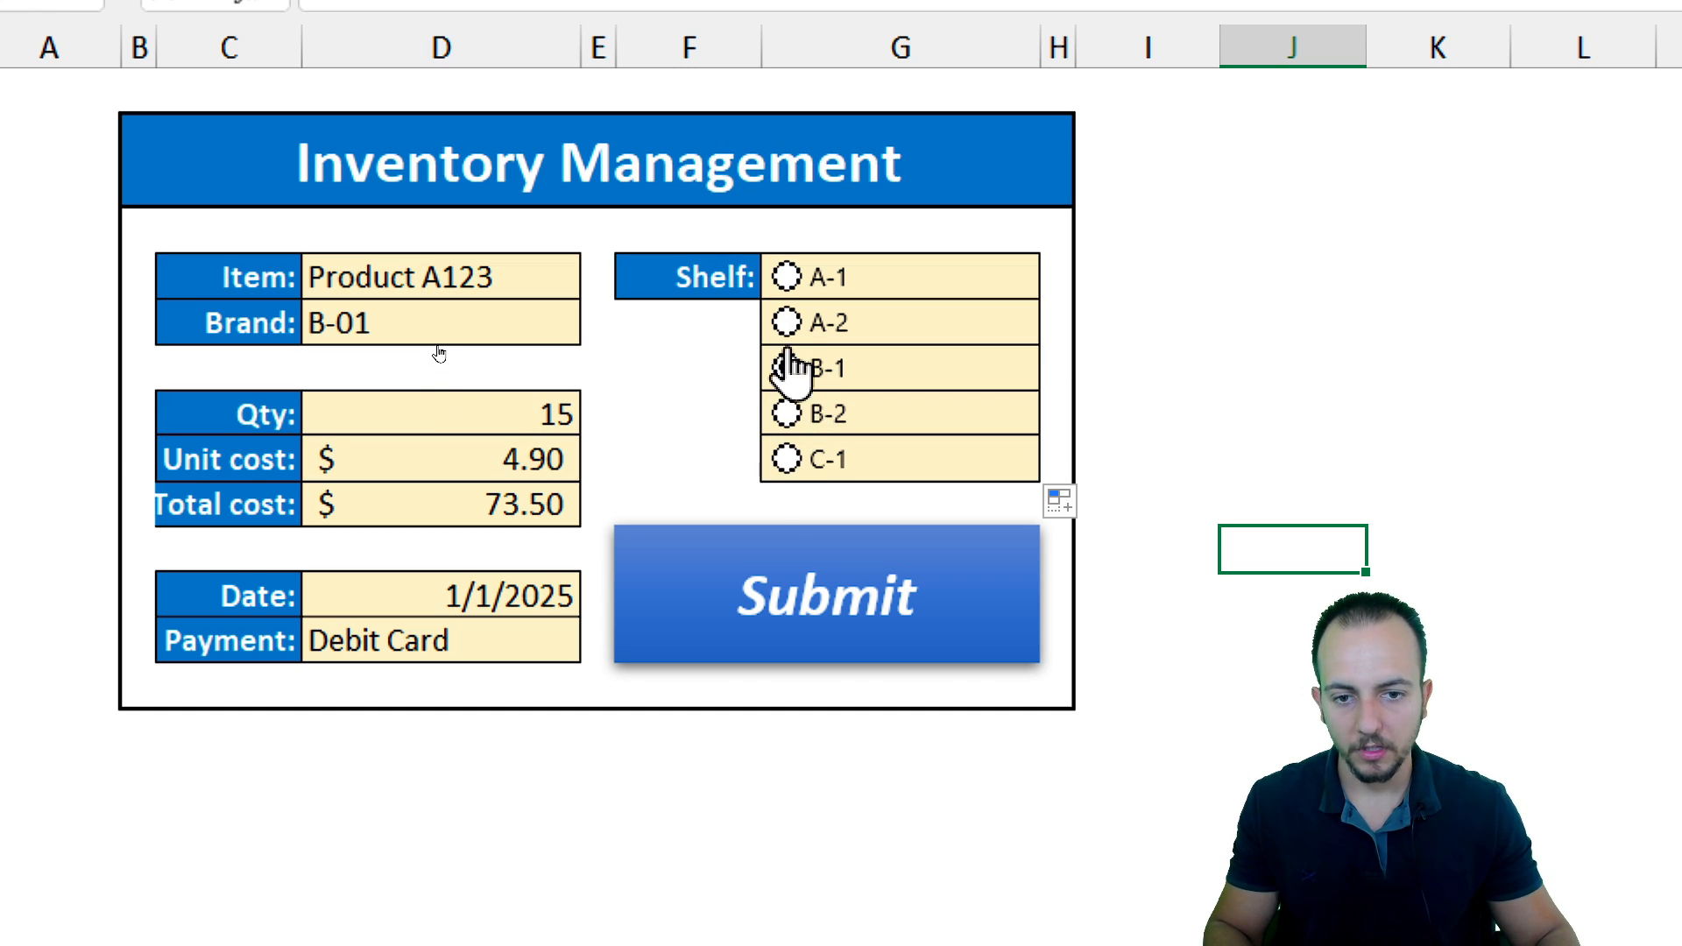
pyautogui.click(786, 322)
pyautogui.click(789, 278)
pyautogui.click(788, 322)
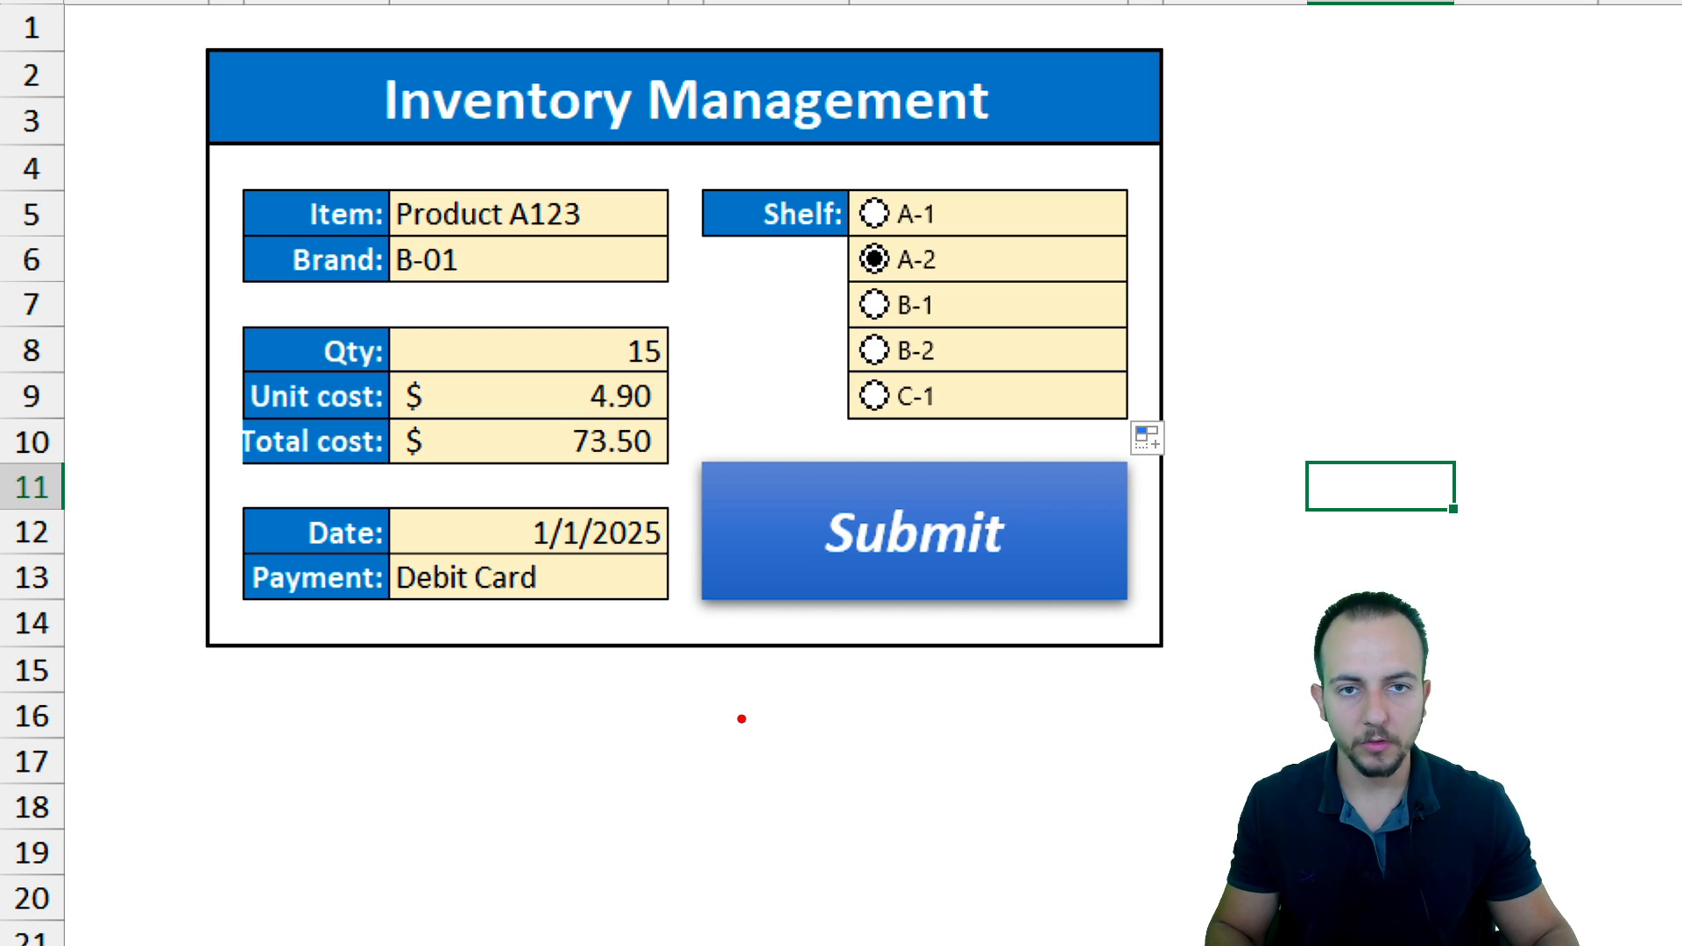
pyautogui.moveTo(986, 453)
pyautogui.mouseDown()
pyautogui.moveTo(1100, 408)
pyautogui.moveTo(779, 503)
pyautogui.mouseUp()
pyautogui.moveTo(1008, 573); pyautogui.dragTo(1173, 736)
pyautogui.press('Escape')
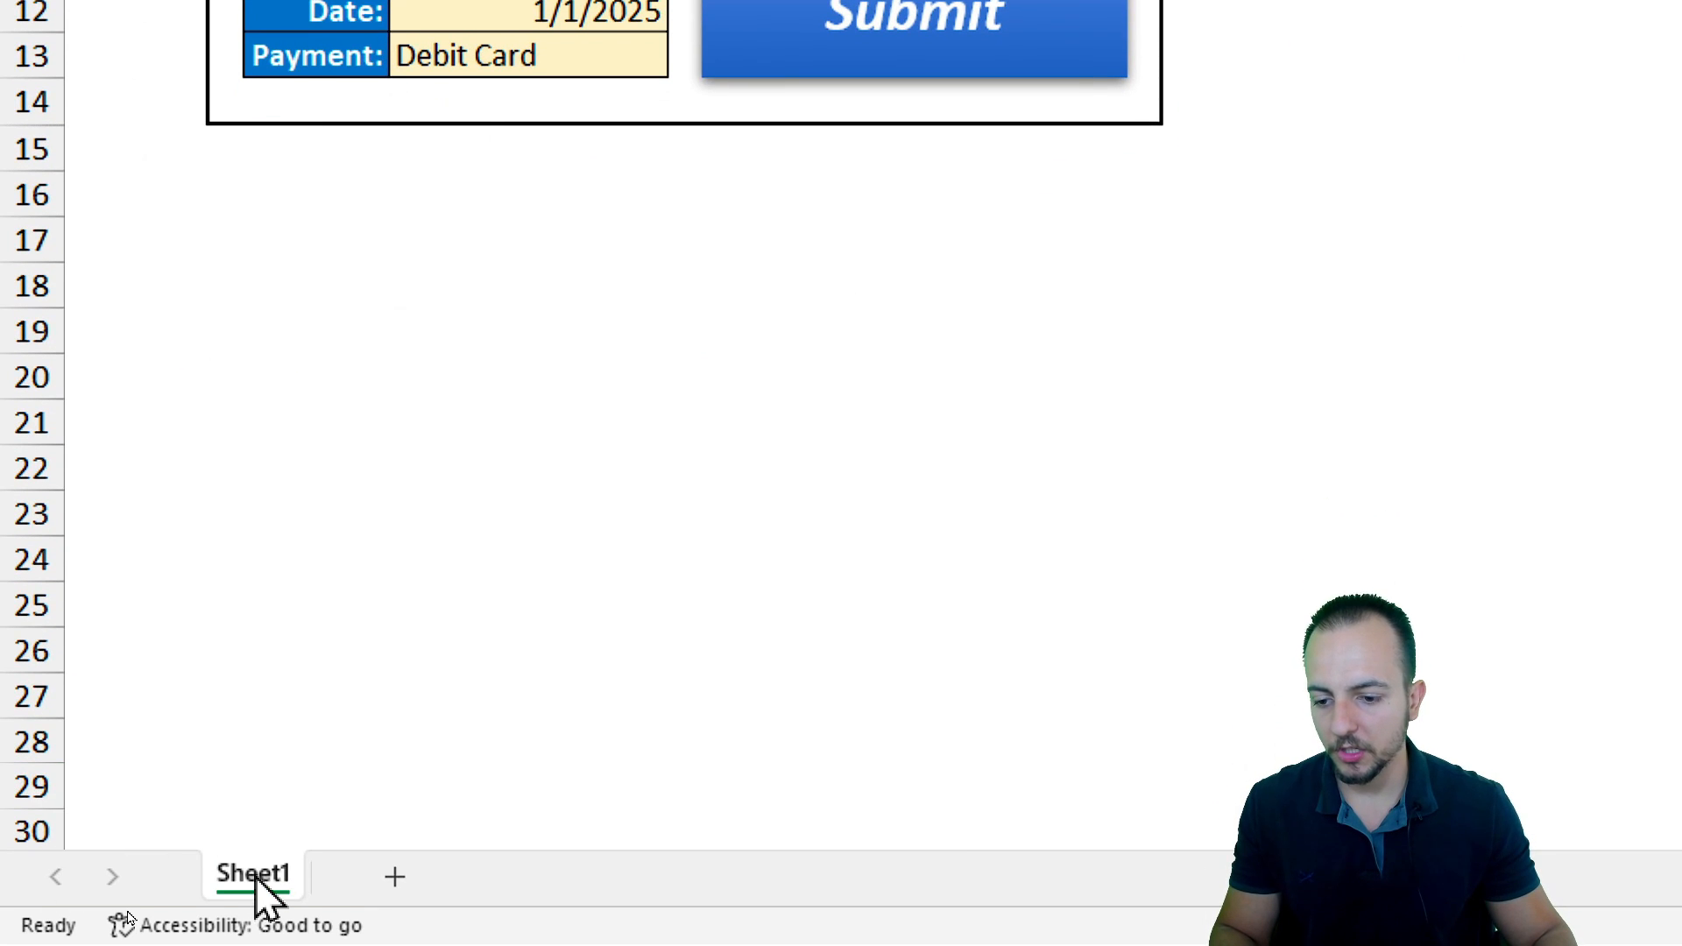
# Rename the form worksheet to Form
pyautogui.rightClick(129, 911)
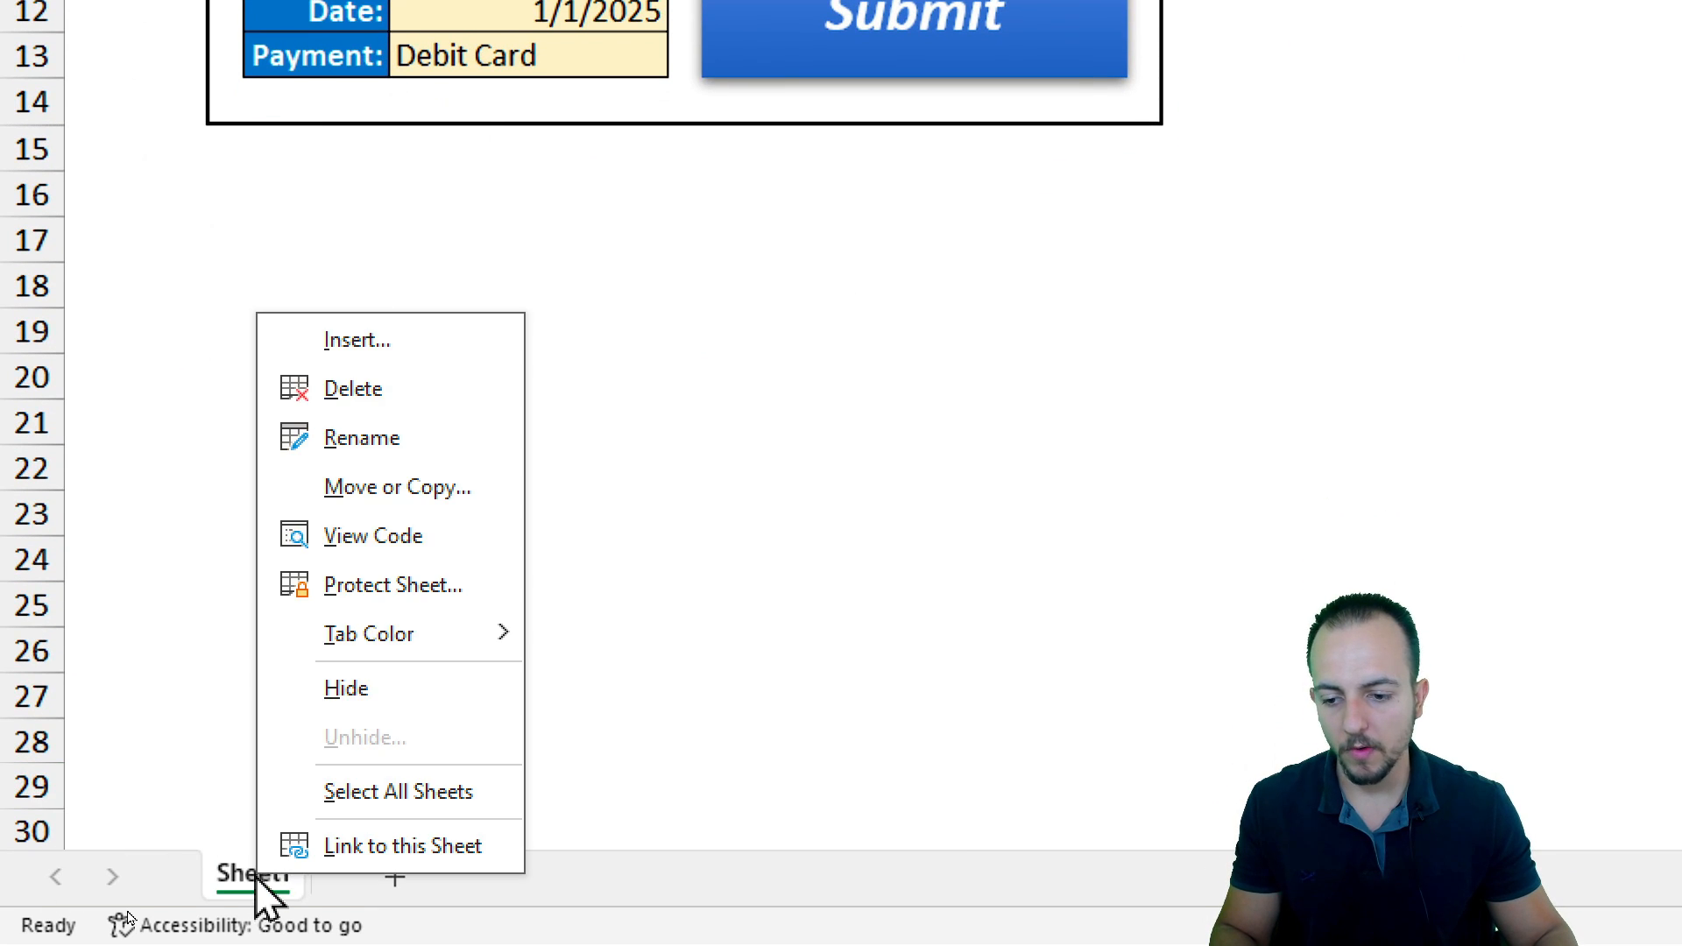
pyautogui.click(403, 438)
pyautogui.write('F')
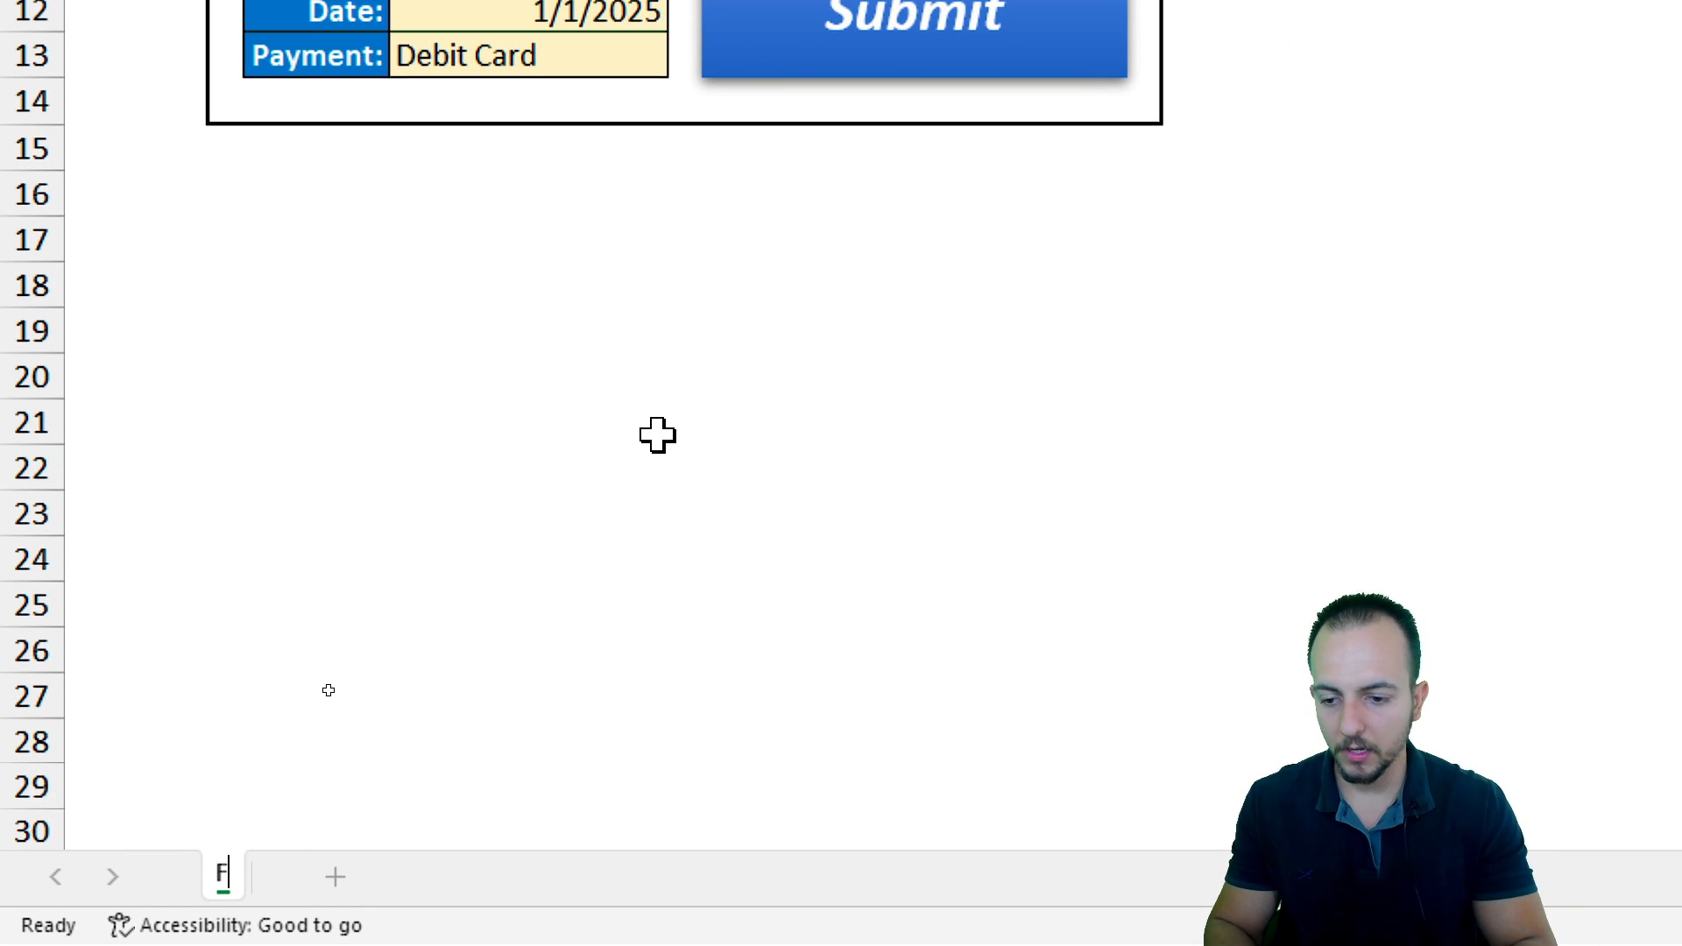
pyautogui.write('orm')
pyautogui.press('Return')
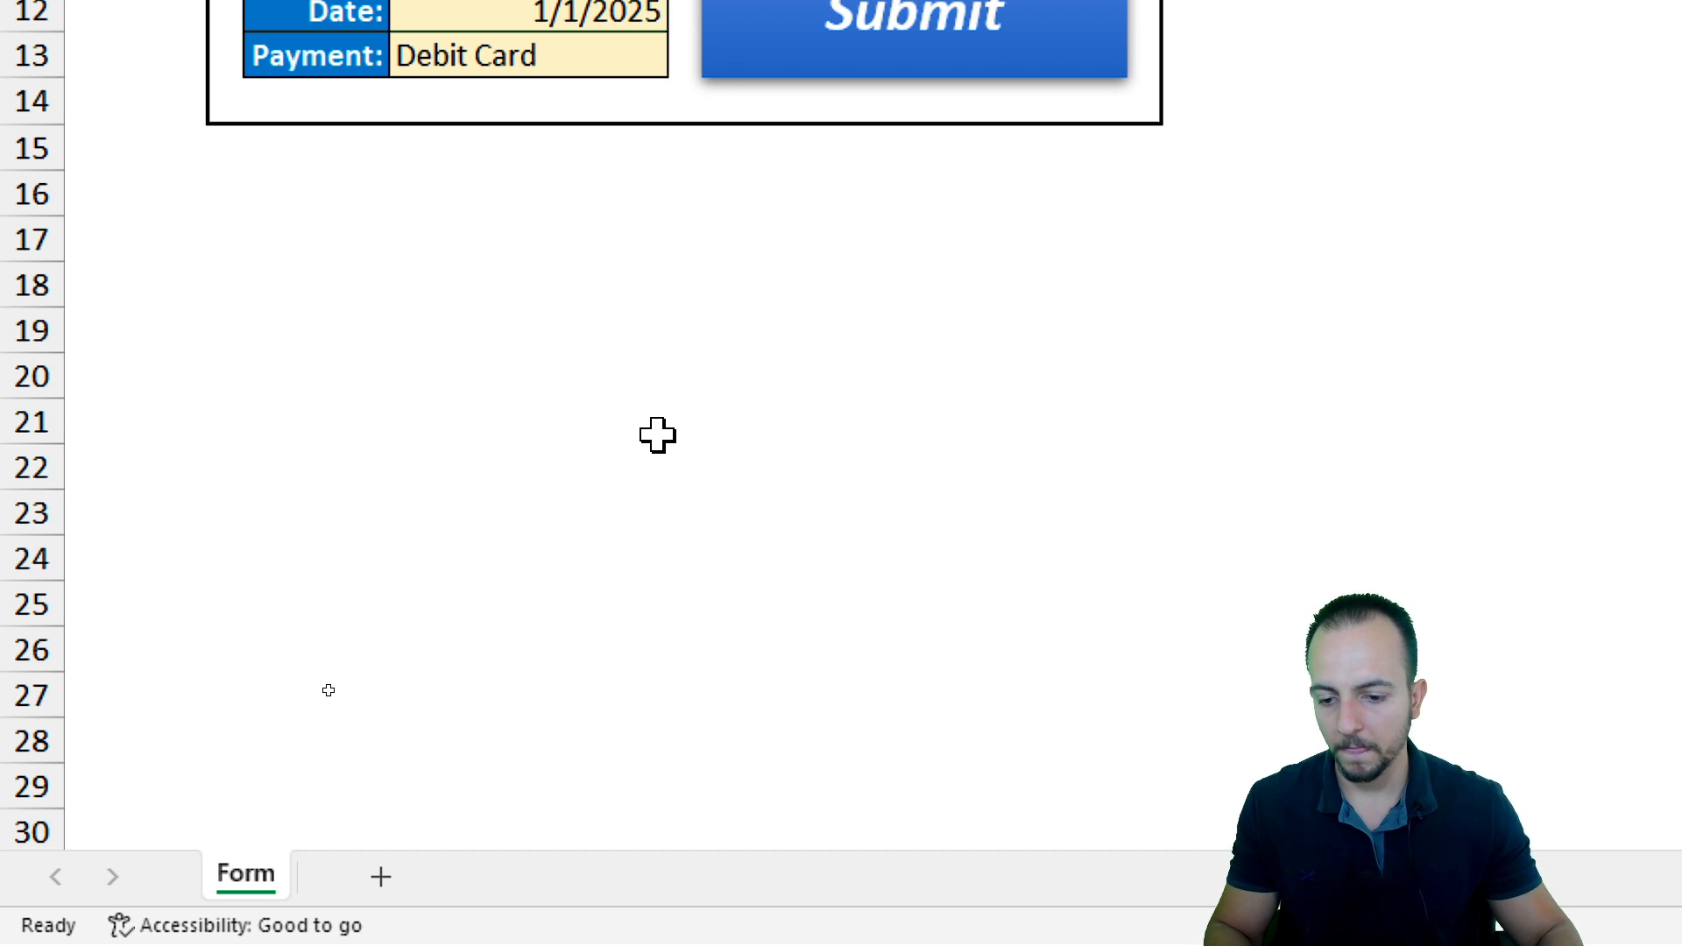
# Add a new worksheet and rename it as the Inventory management sheet
pyautogui.click(380, 877)
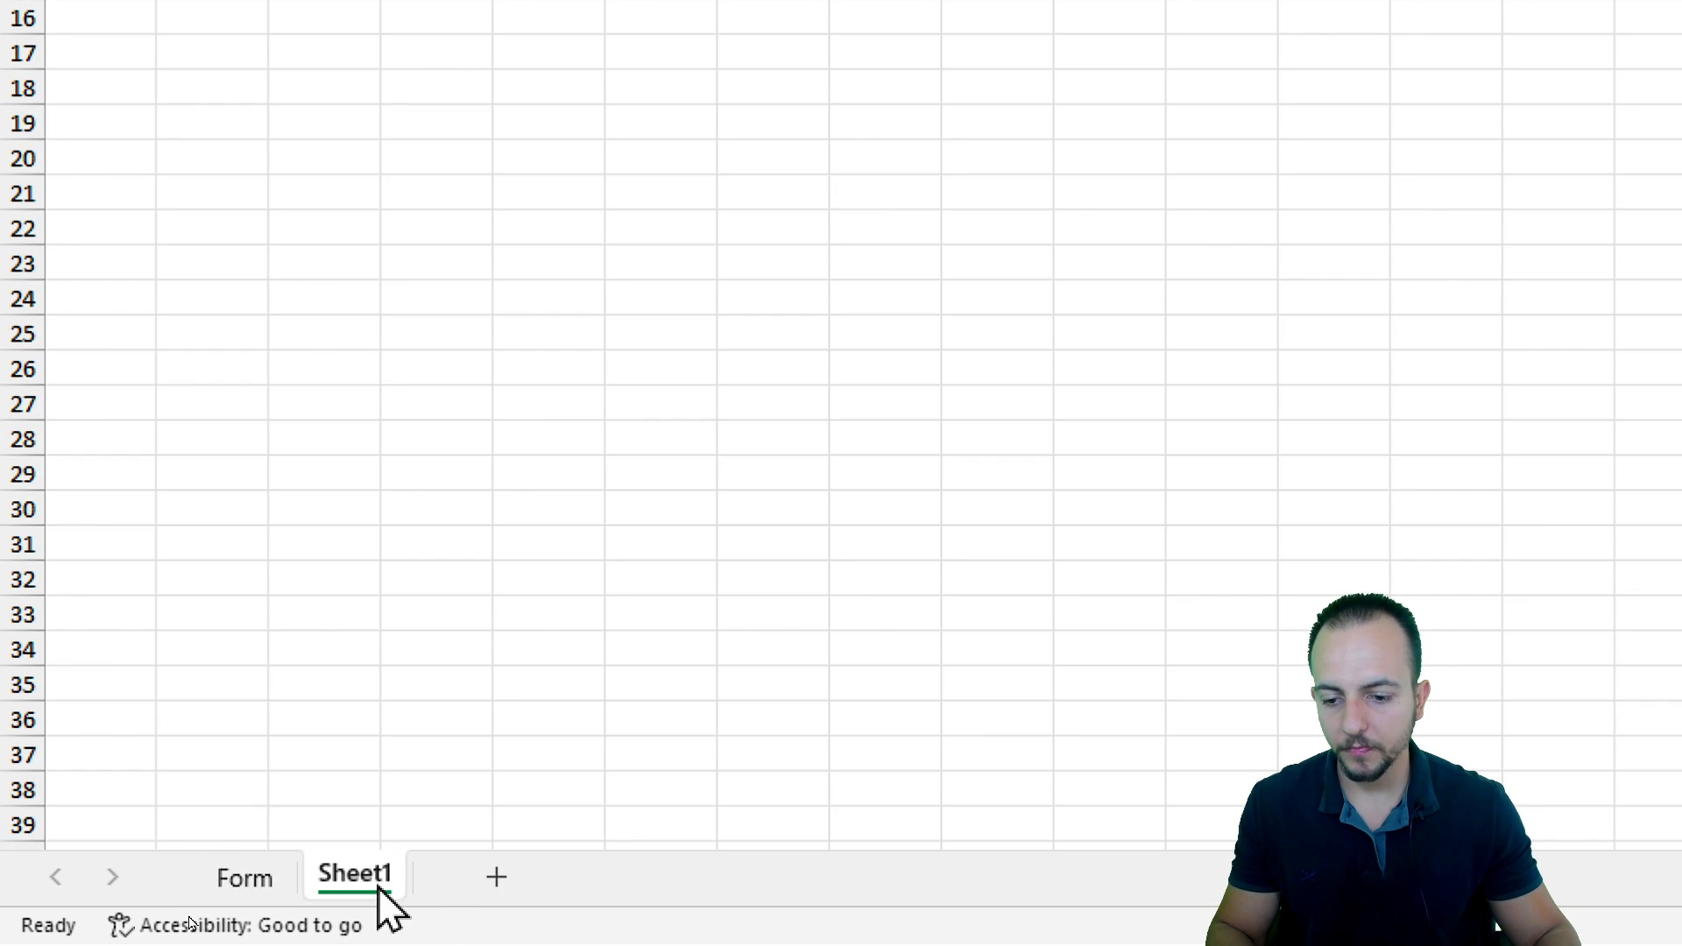
pyautogui.rightClick(351, 884)
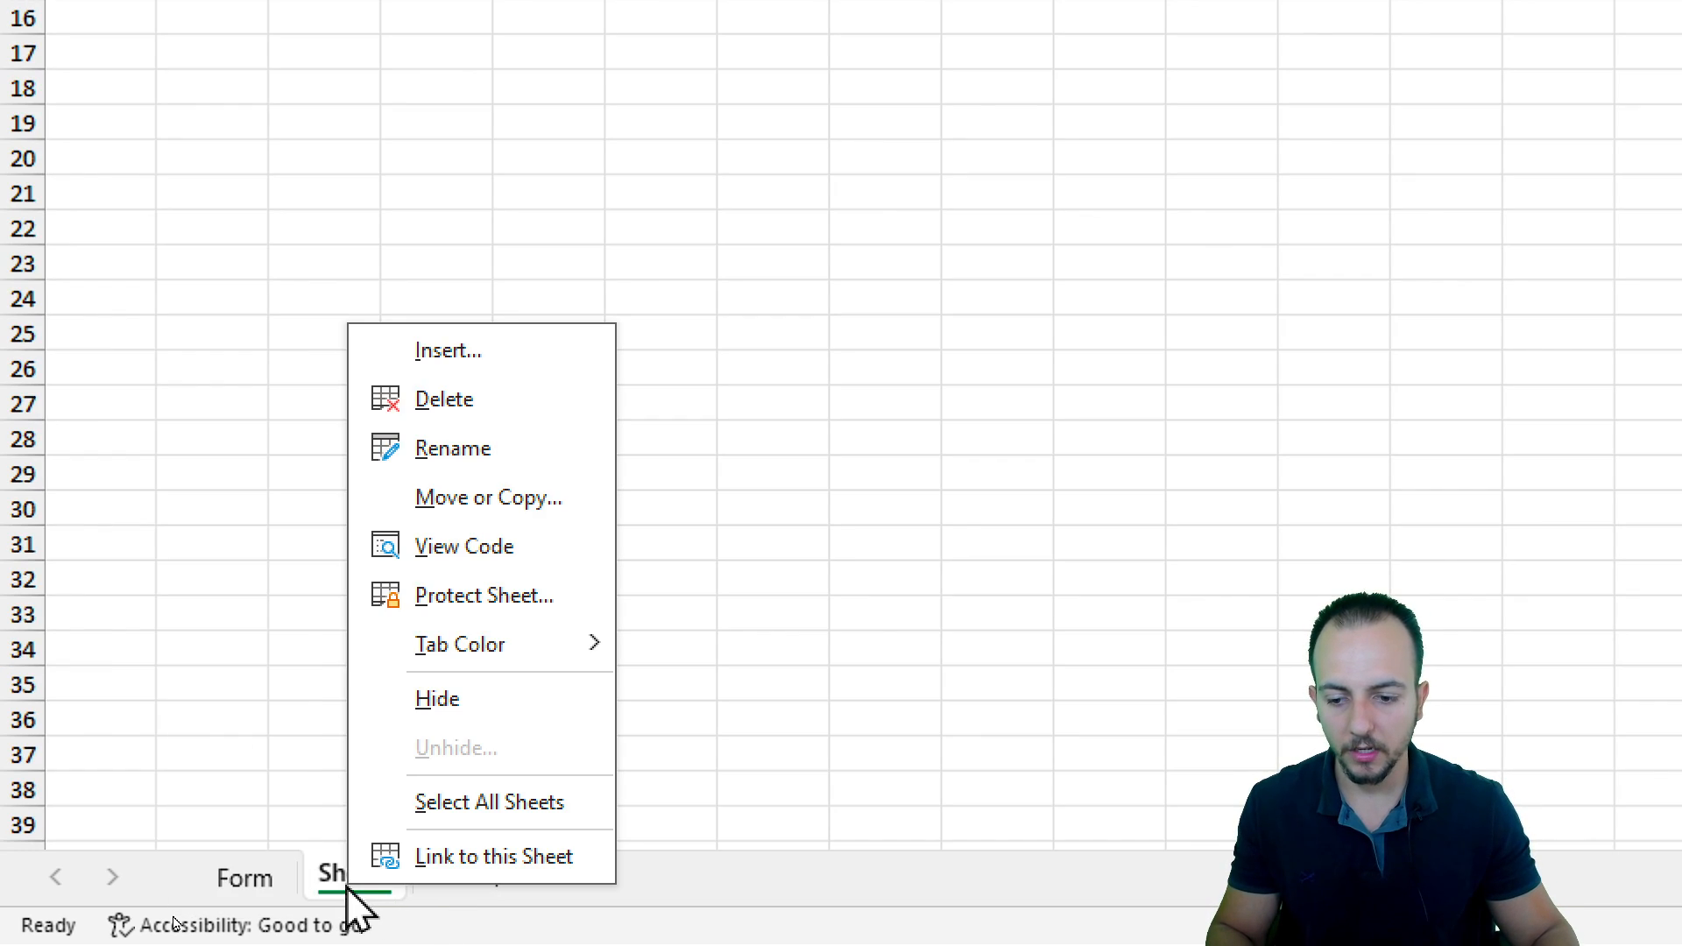
pyautogui.click(465, 450)
pyautogui.write('Invne')
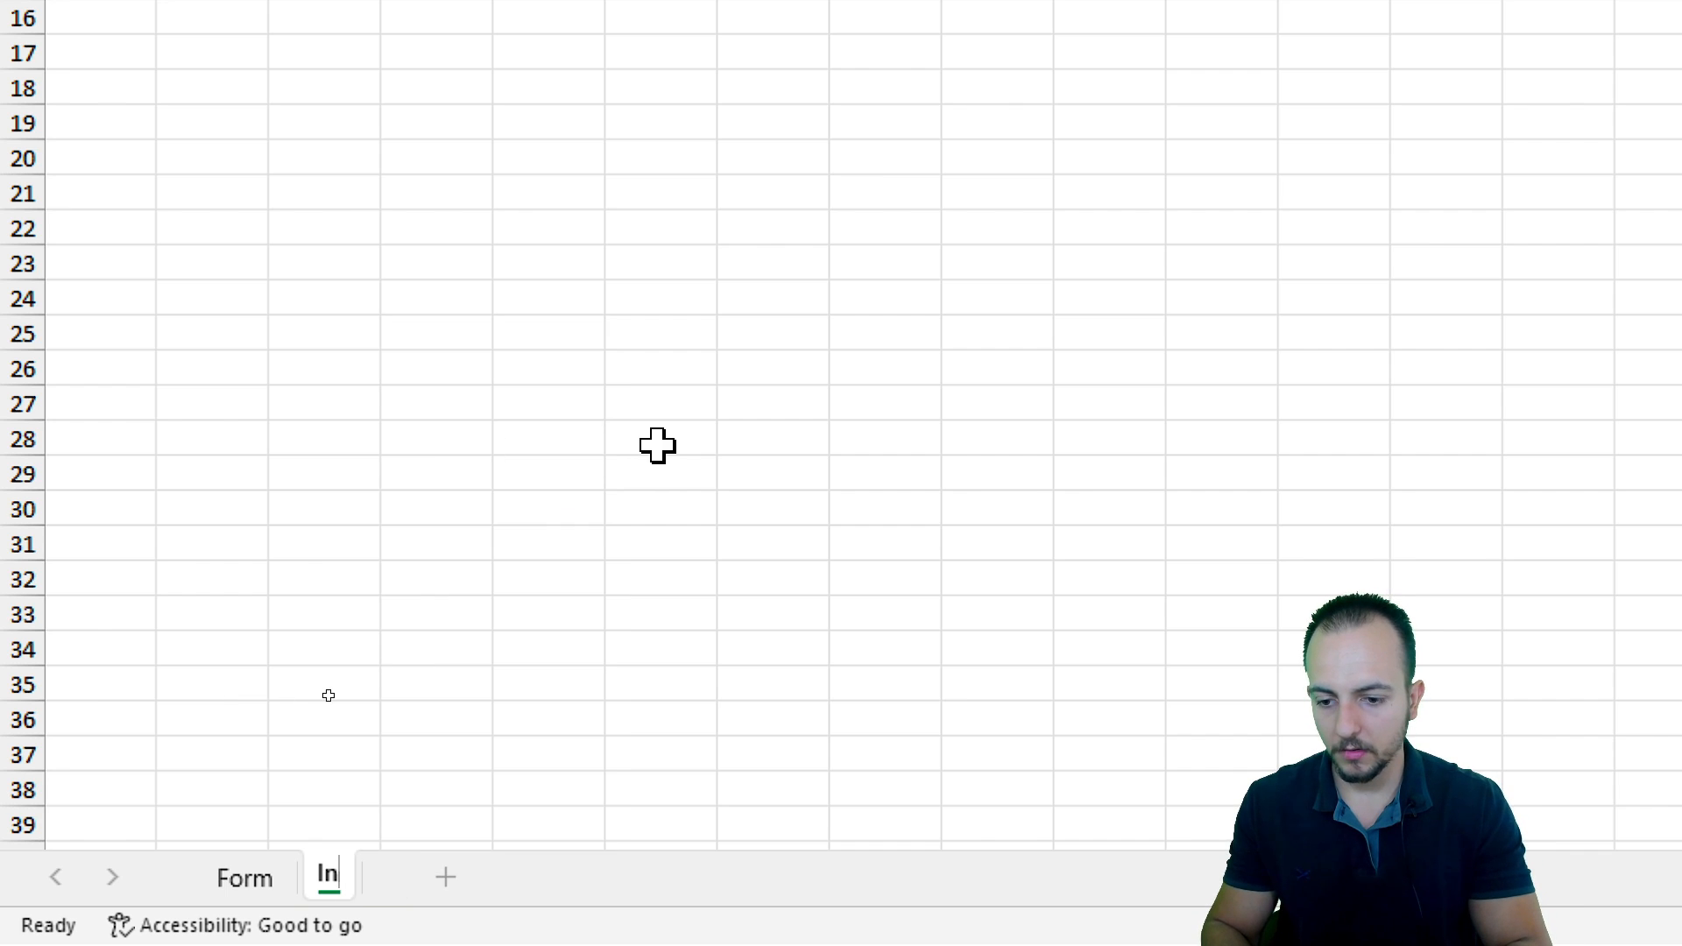
pyautogui.press('BackSpace')
pyautogui.press('BackSpace')
pyautogui.write('entory ')
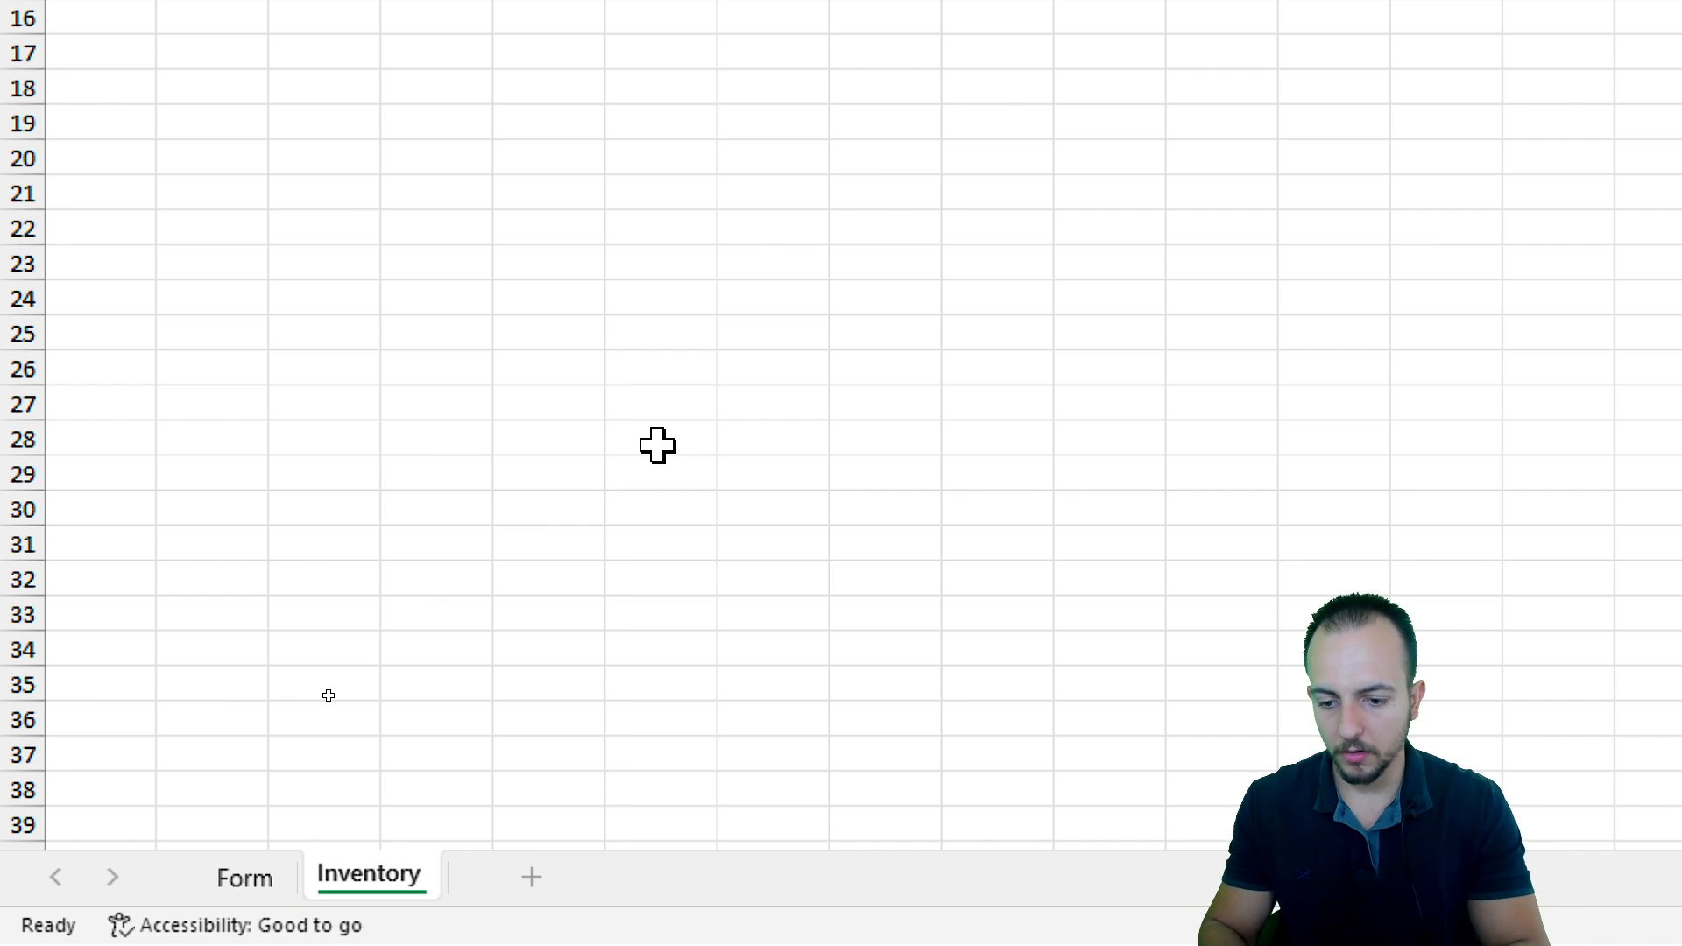
pyautogui.write('Ma...')
pyautogui.press('Return')
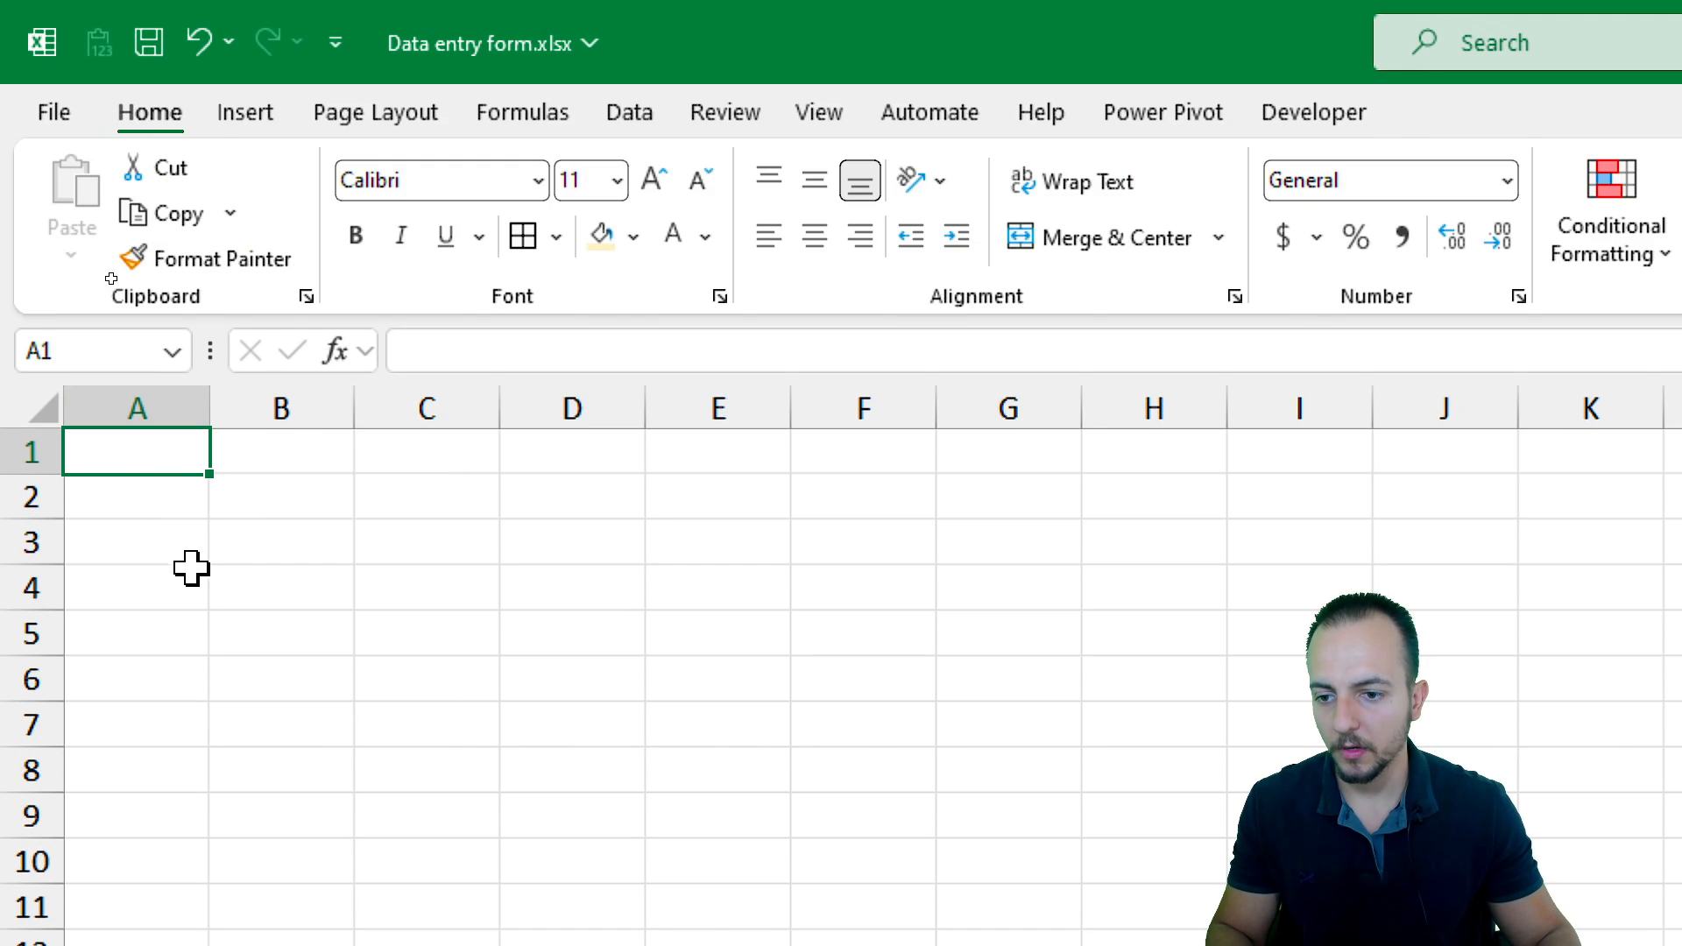
pyautogui.click(289, 490)
pyautogui.moveTo(300, 488); pyautogui.dragTo(863, 456)
pyautogui.click(324, 513)
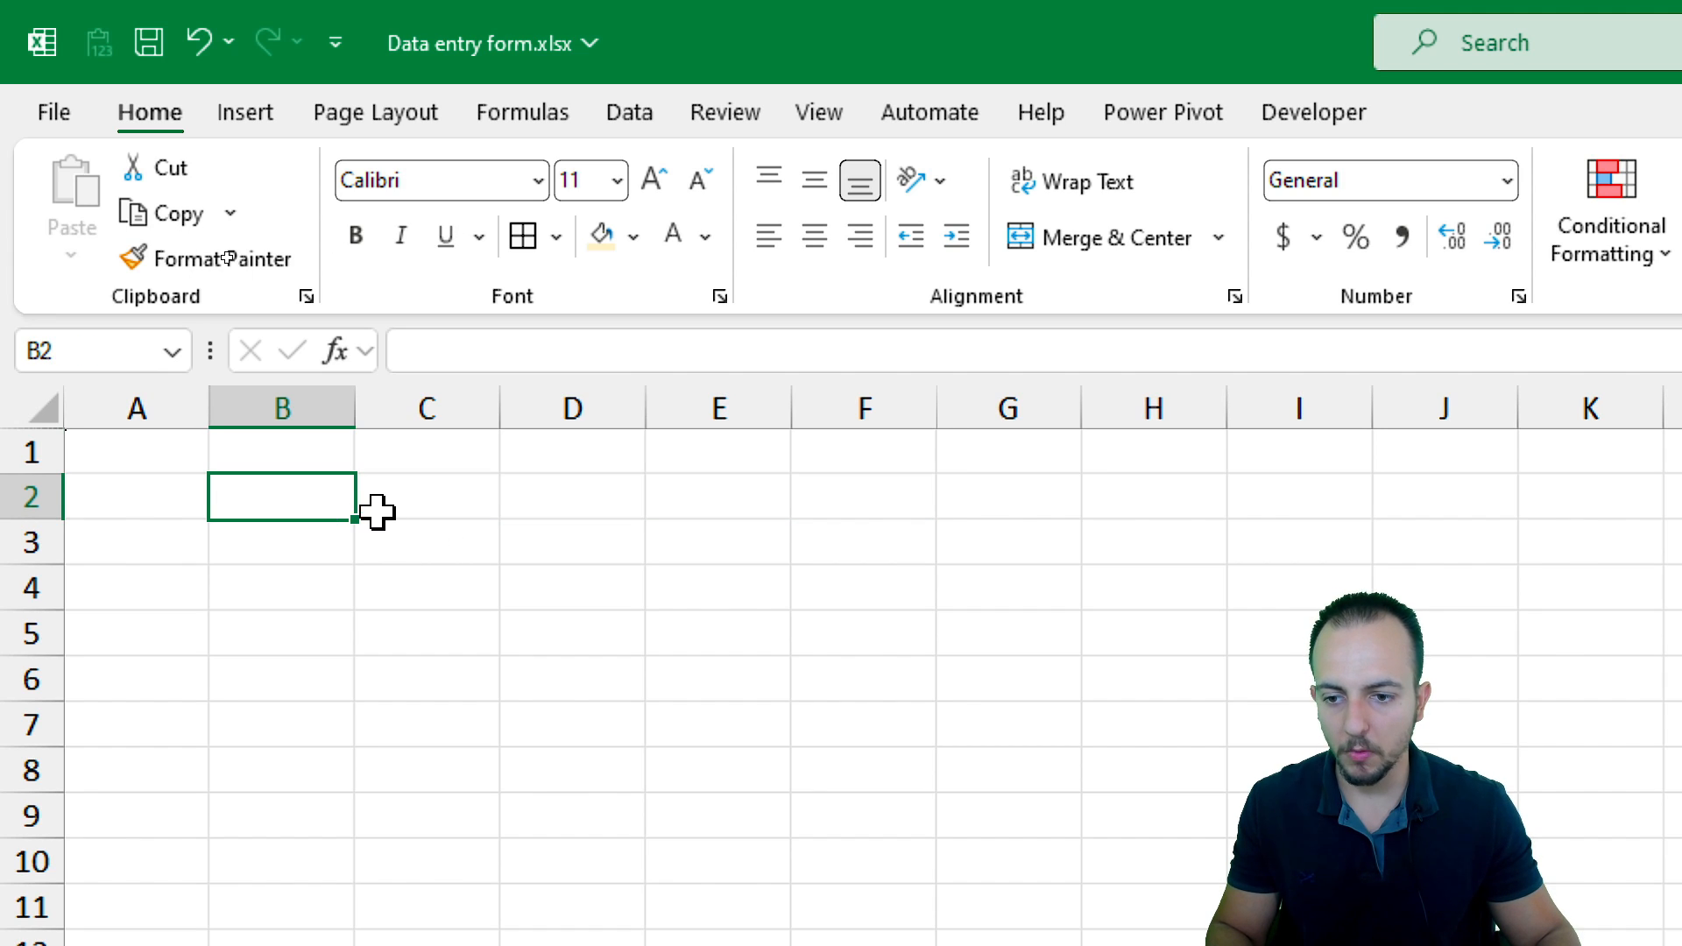
pyautogui.click(307, 404)
pyautogui.click(423, 401)
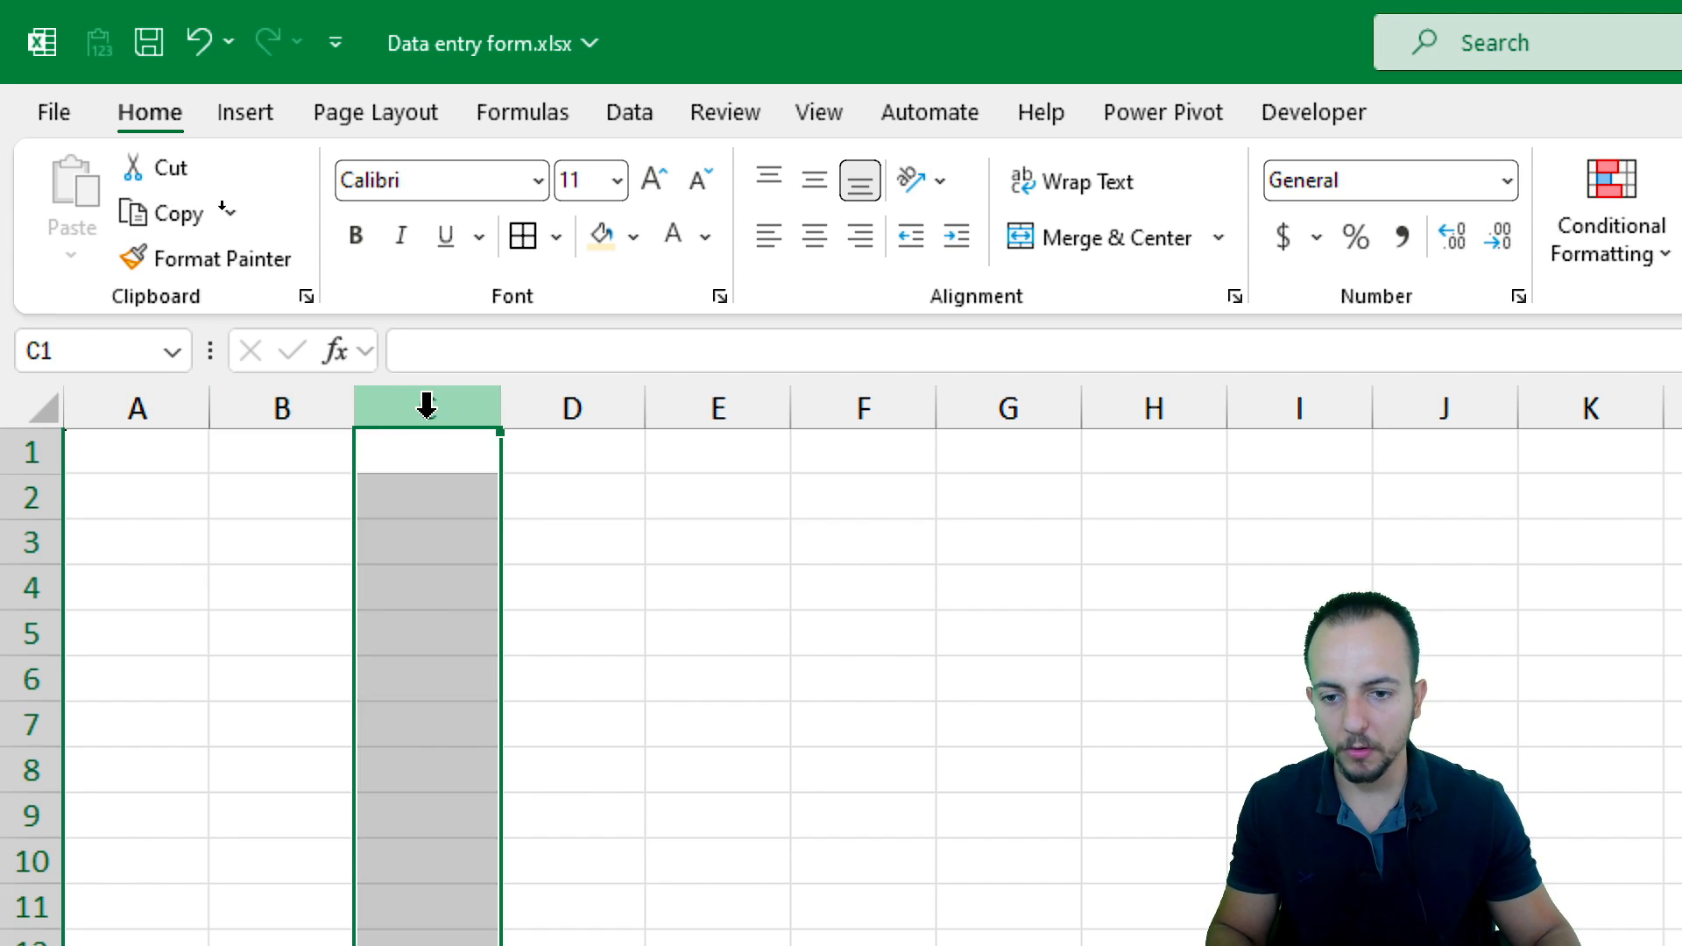
pyautogui.click(594, 408)
pyautogui.click(718, 408)
pyautogui.click(879, 410)
# Enter the column headers Date, Item Name, Brand Name, Shelf Location, Quantity, Unit Cost, Total Cost and Payment Method across row 2 from B2
pyautogui.click(315, 506)
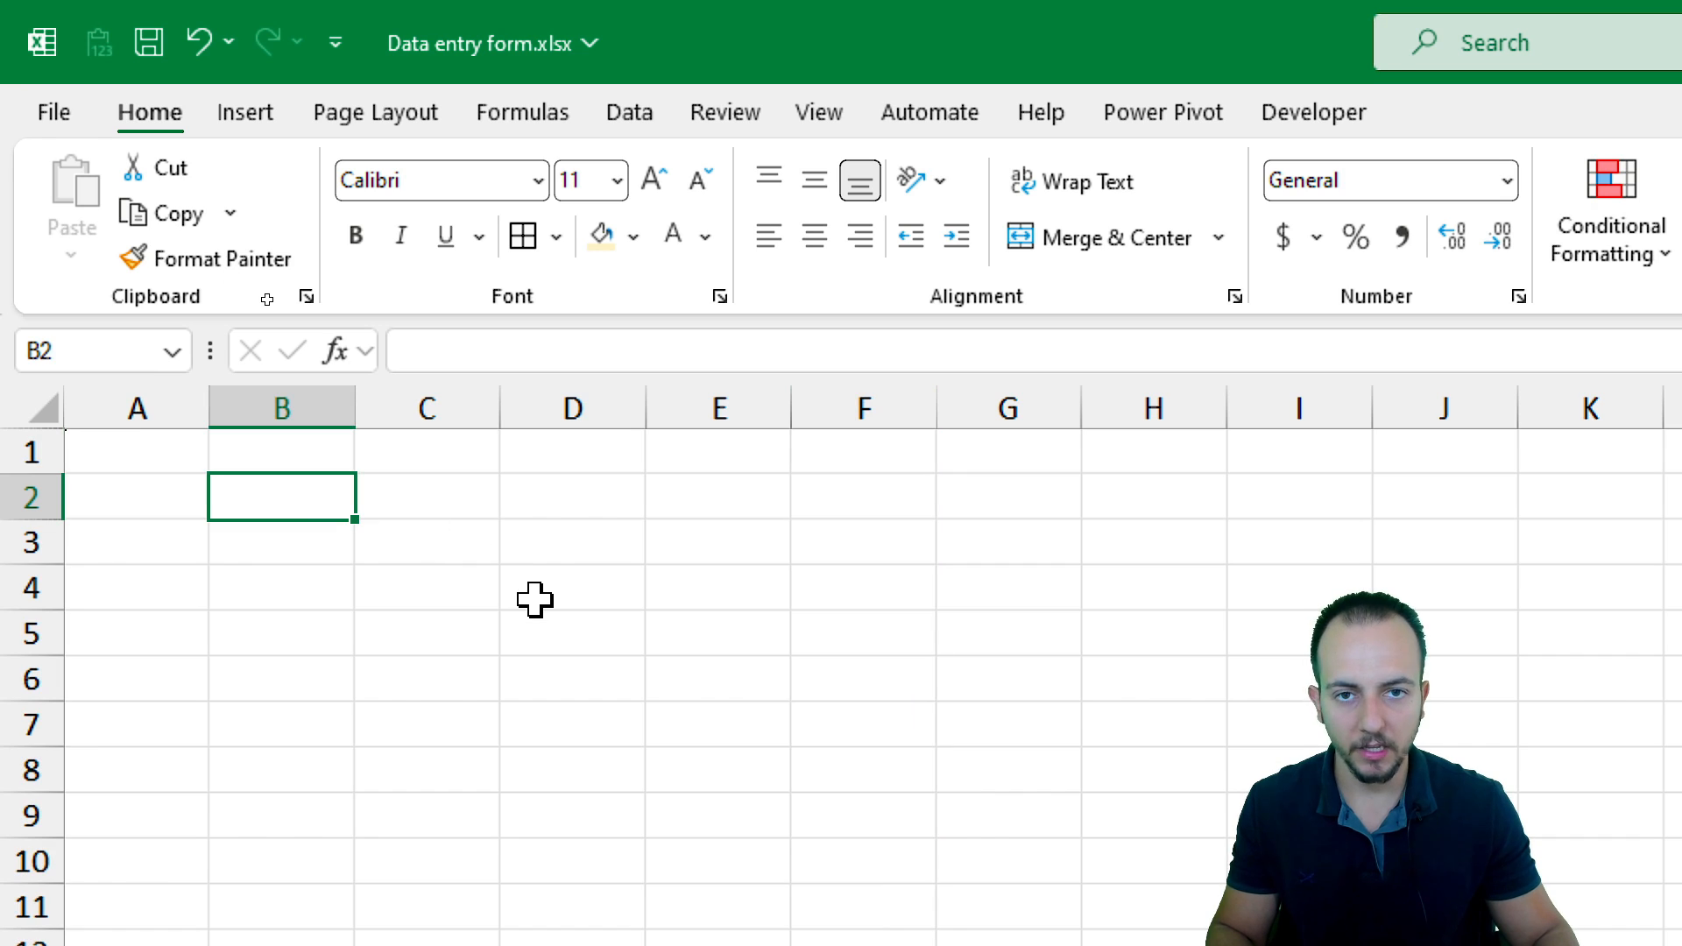
pyautogui.write('Date')
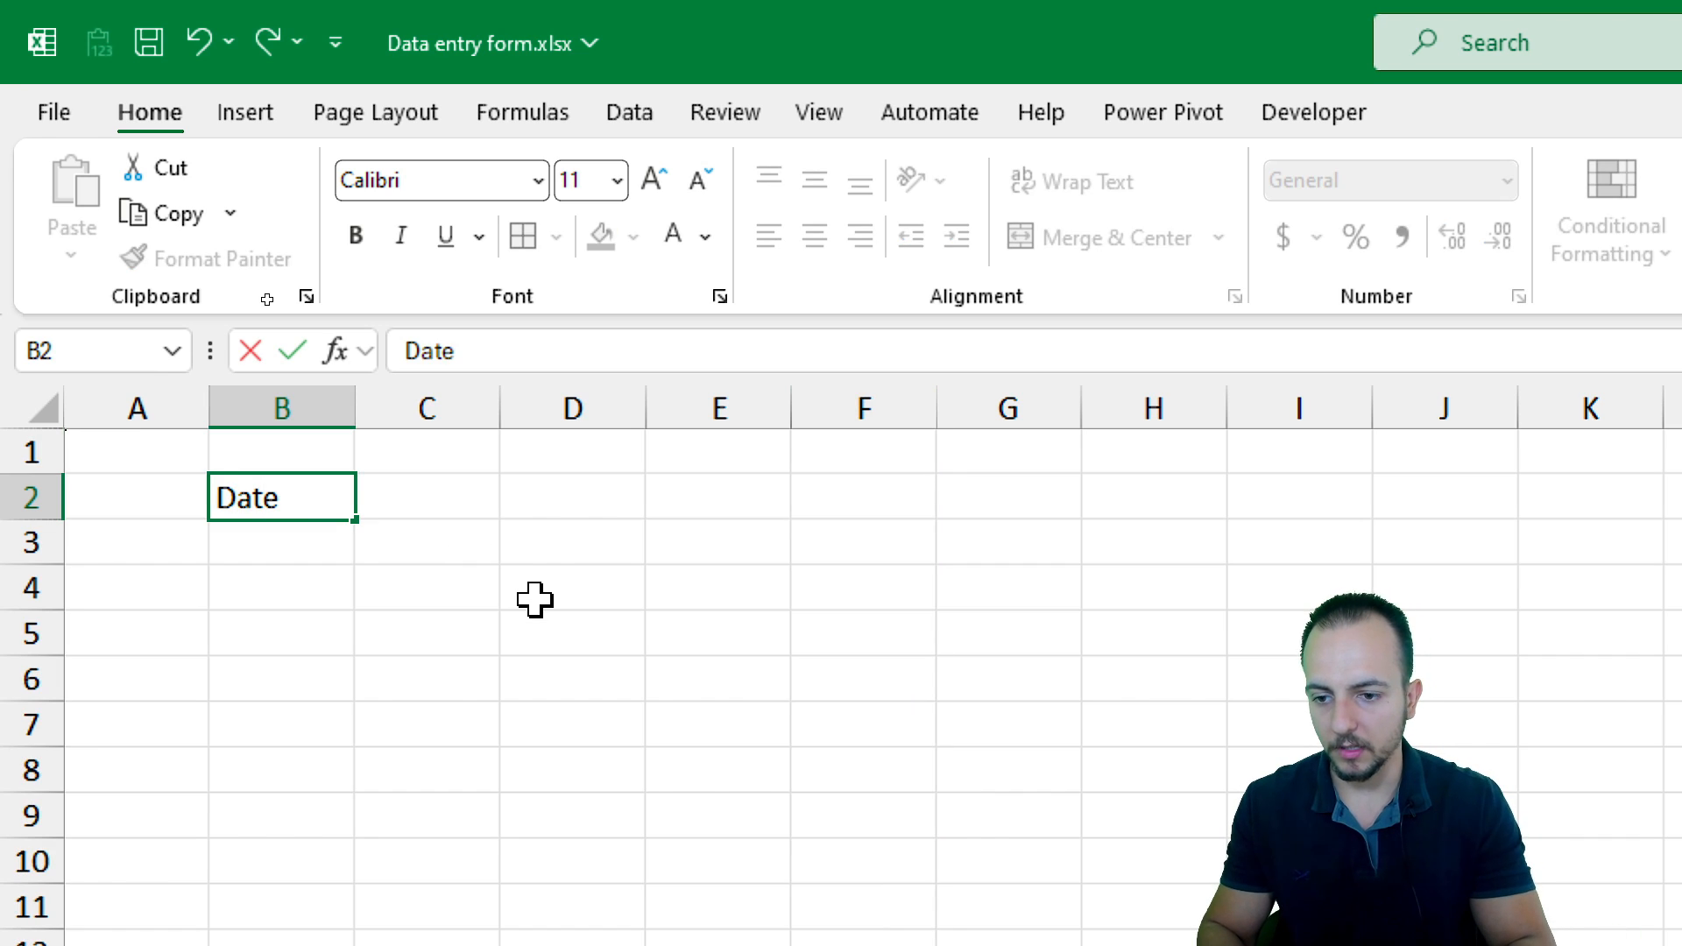
pyautogui.press('Tab')
pyautogui.write('I')
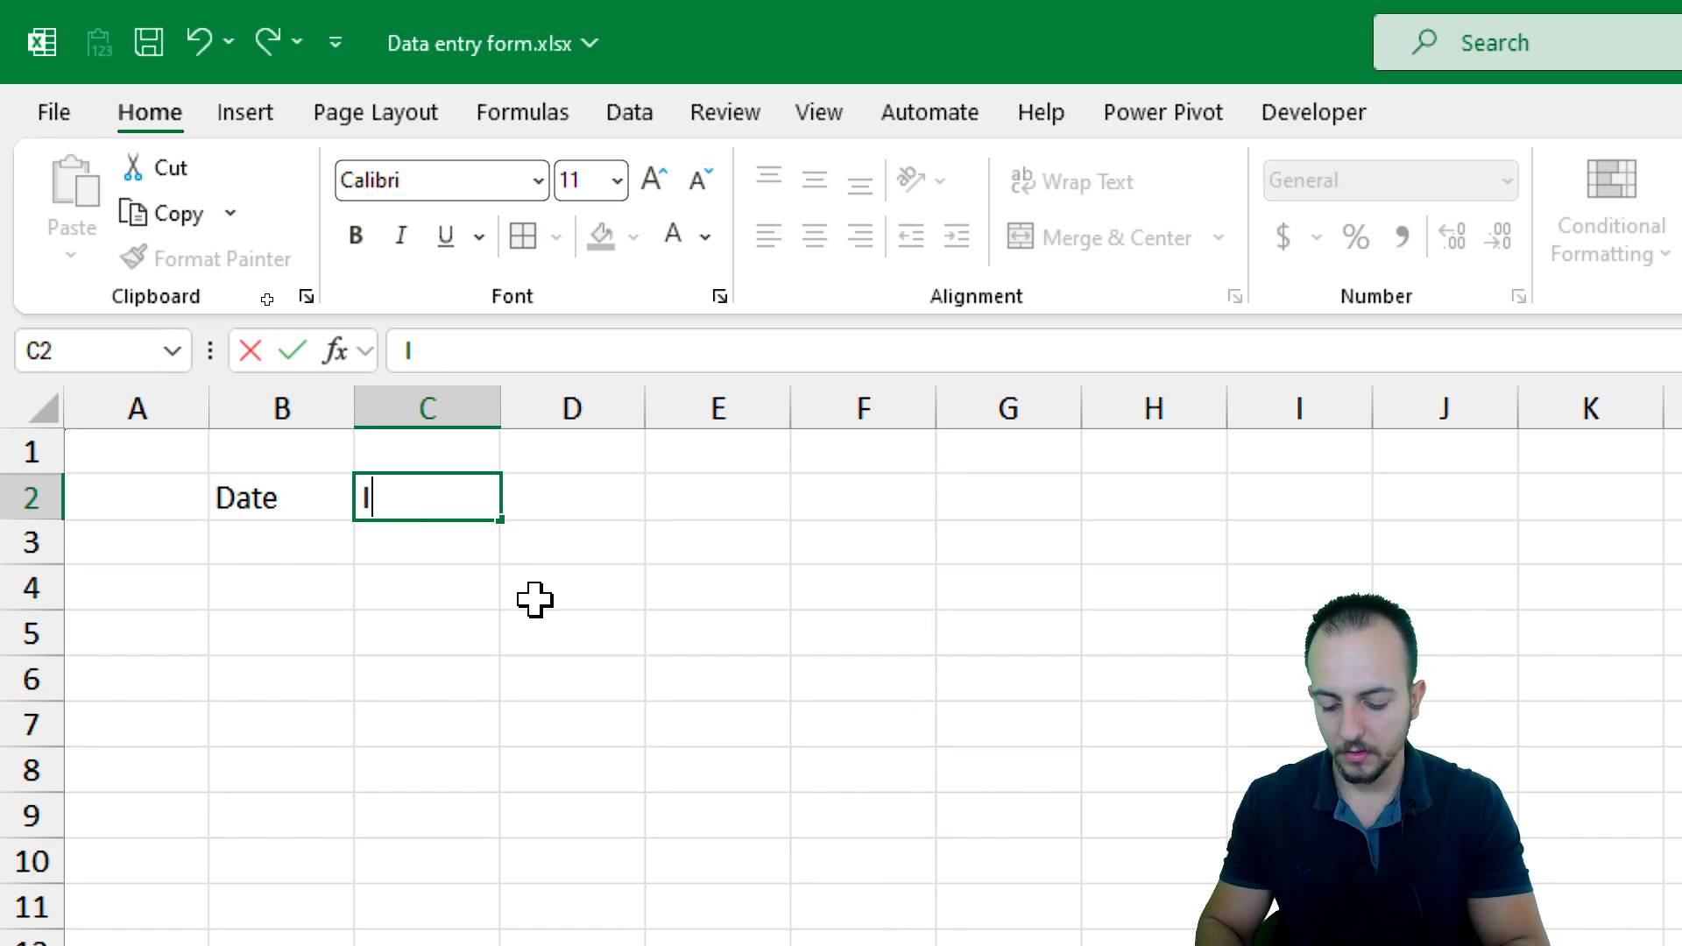
pyautogui.write('tem Name')
pyautogui.press('Tab')
pyautogui.write('Brand ')
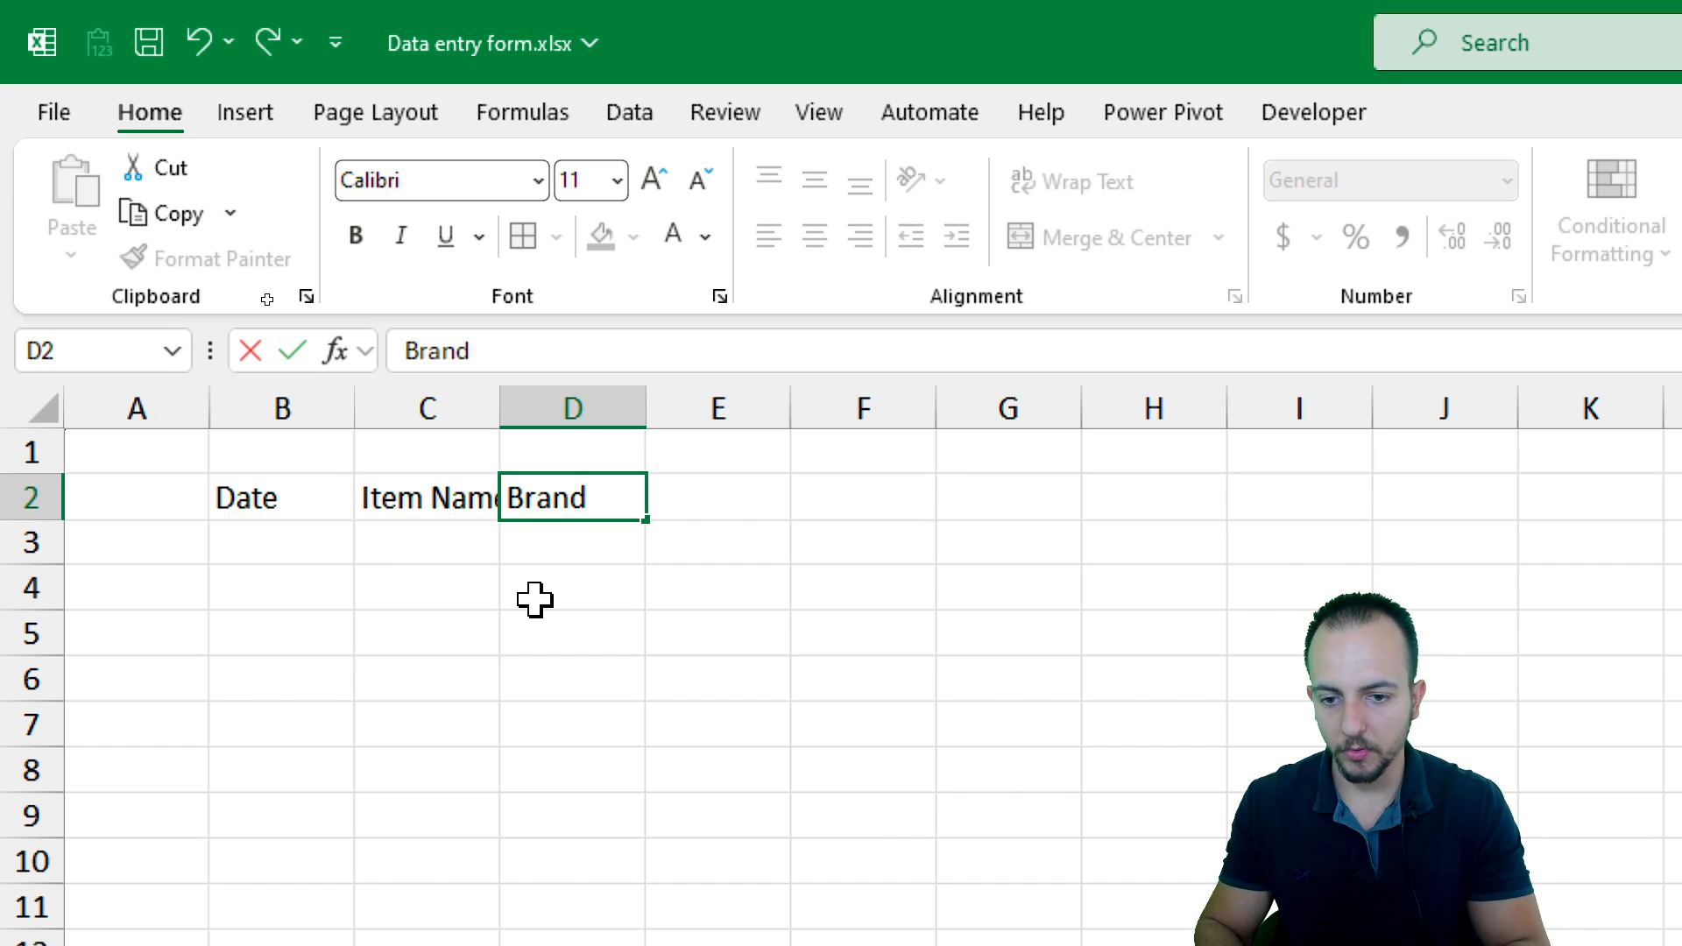
pyautogui.write('Name')
pyautogui.press('Tab')
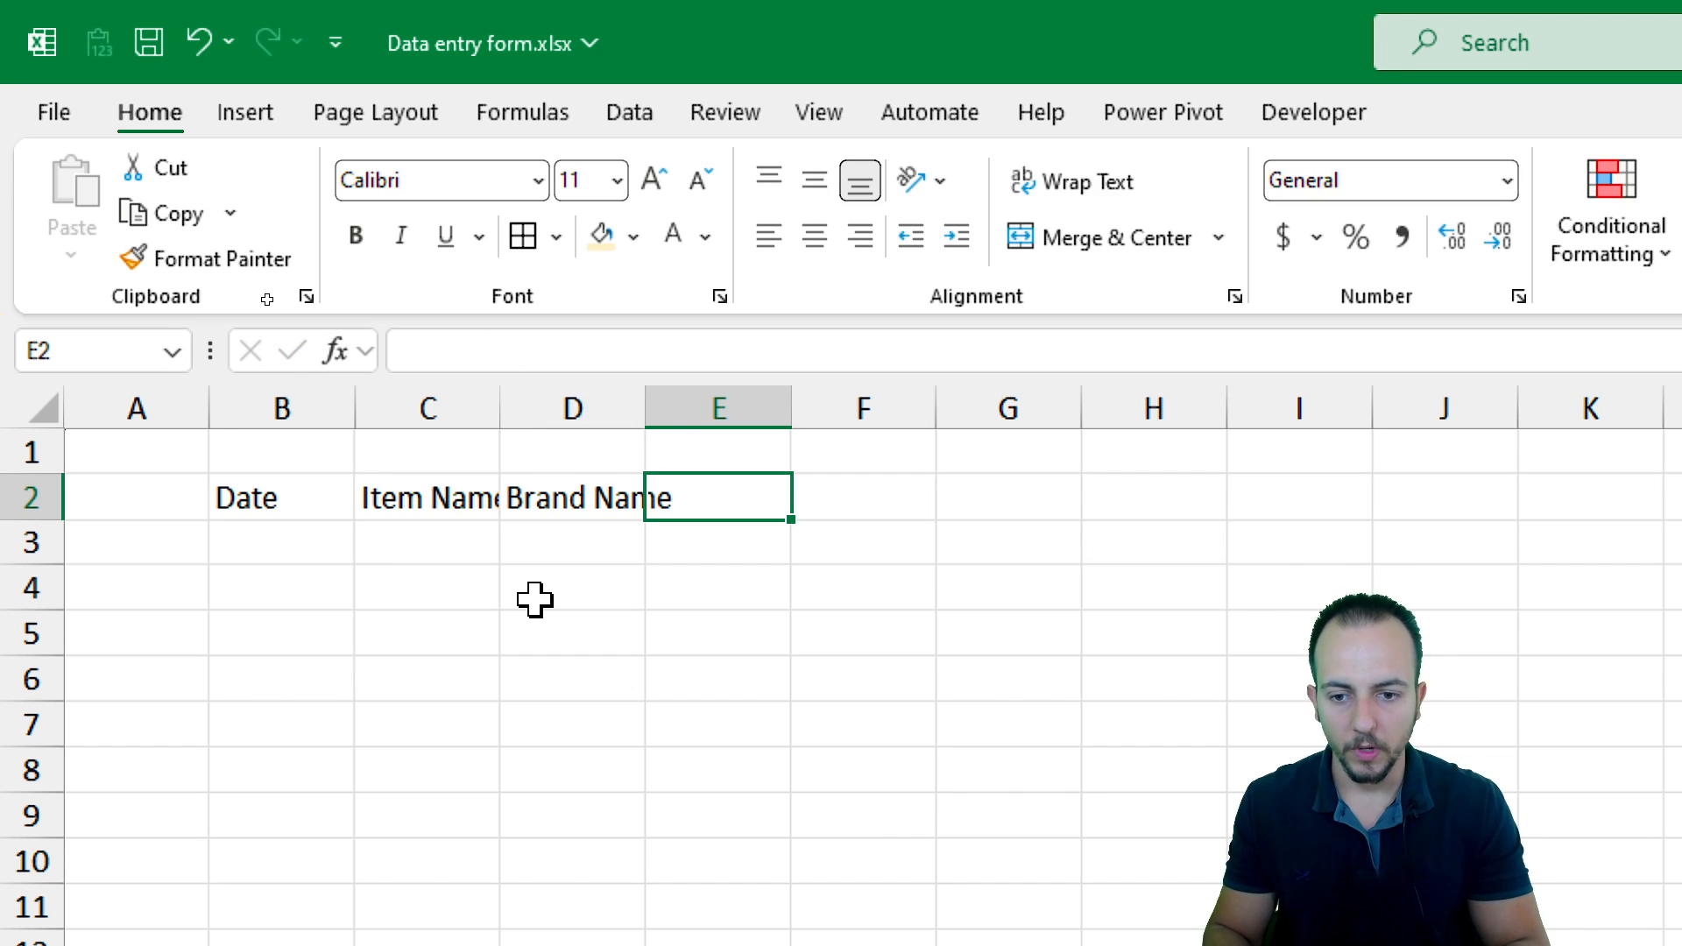
pyautogui.write('Shelf')
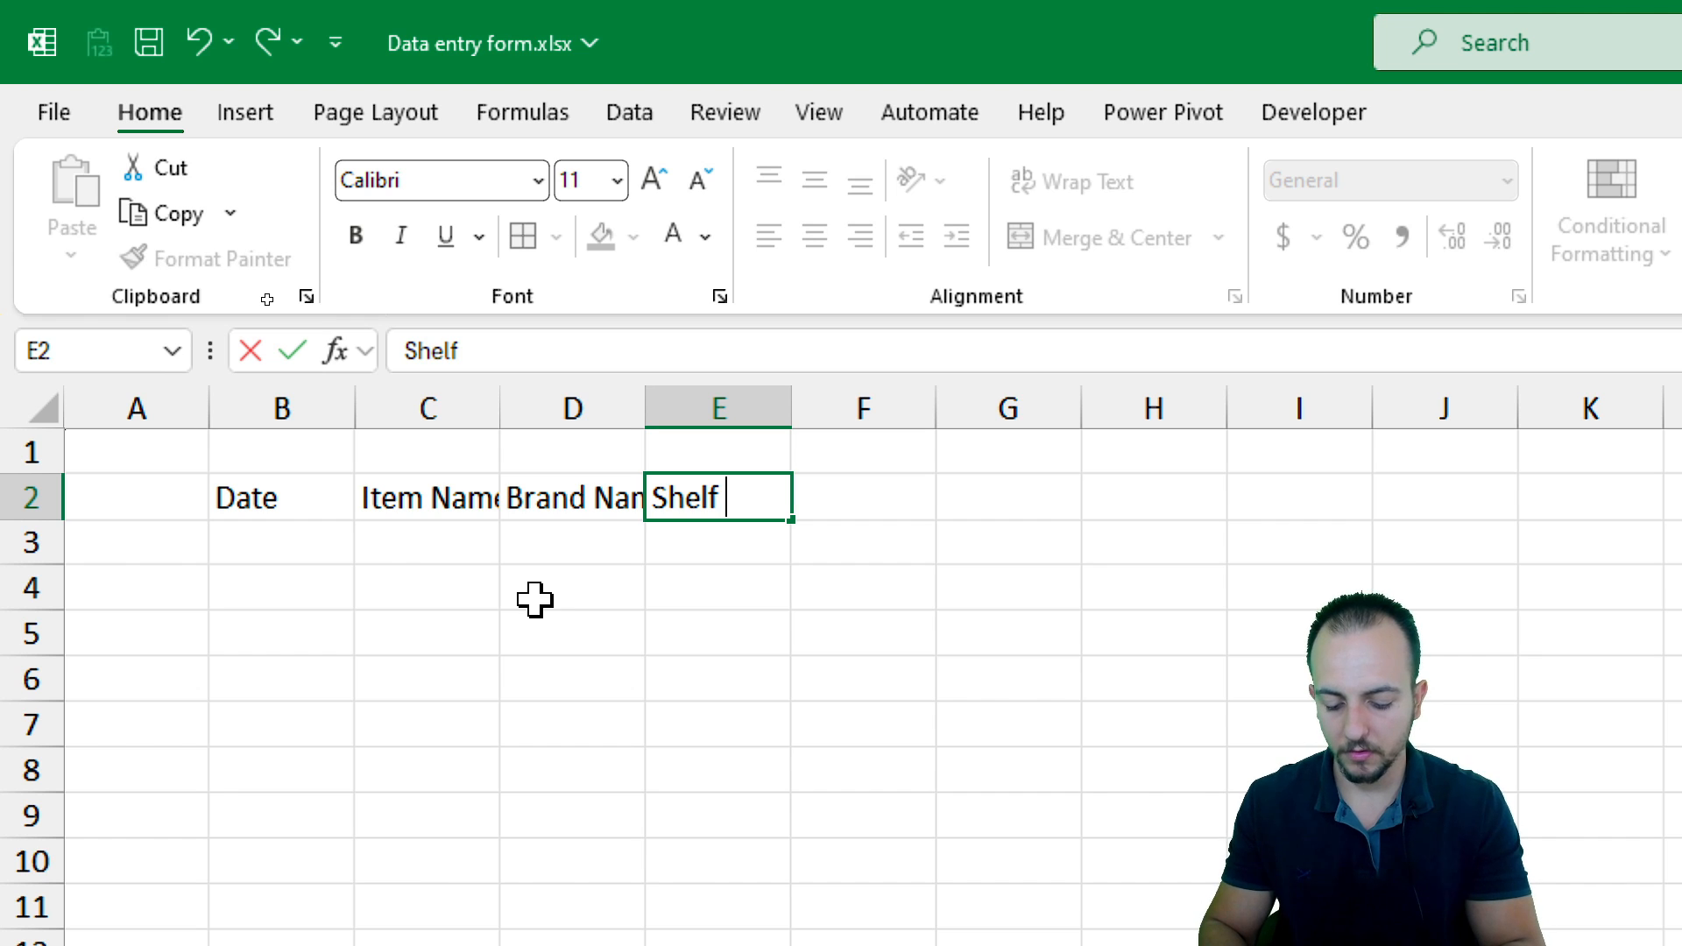
pyautogui.write('Loca')
pyautogui.write('tion')
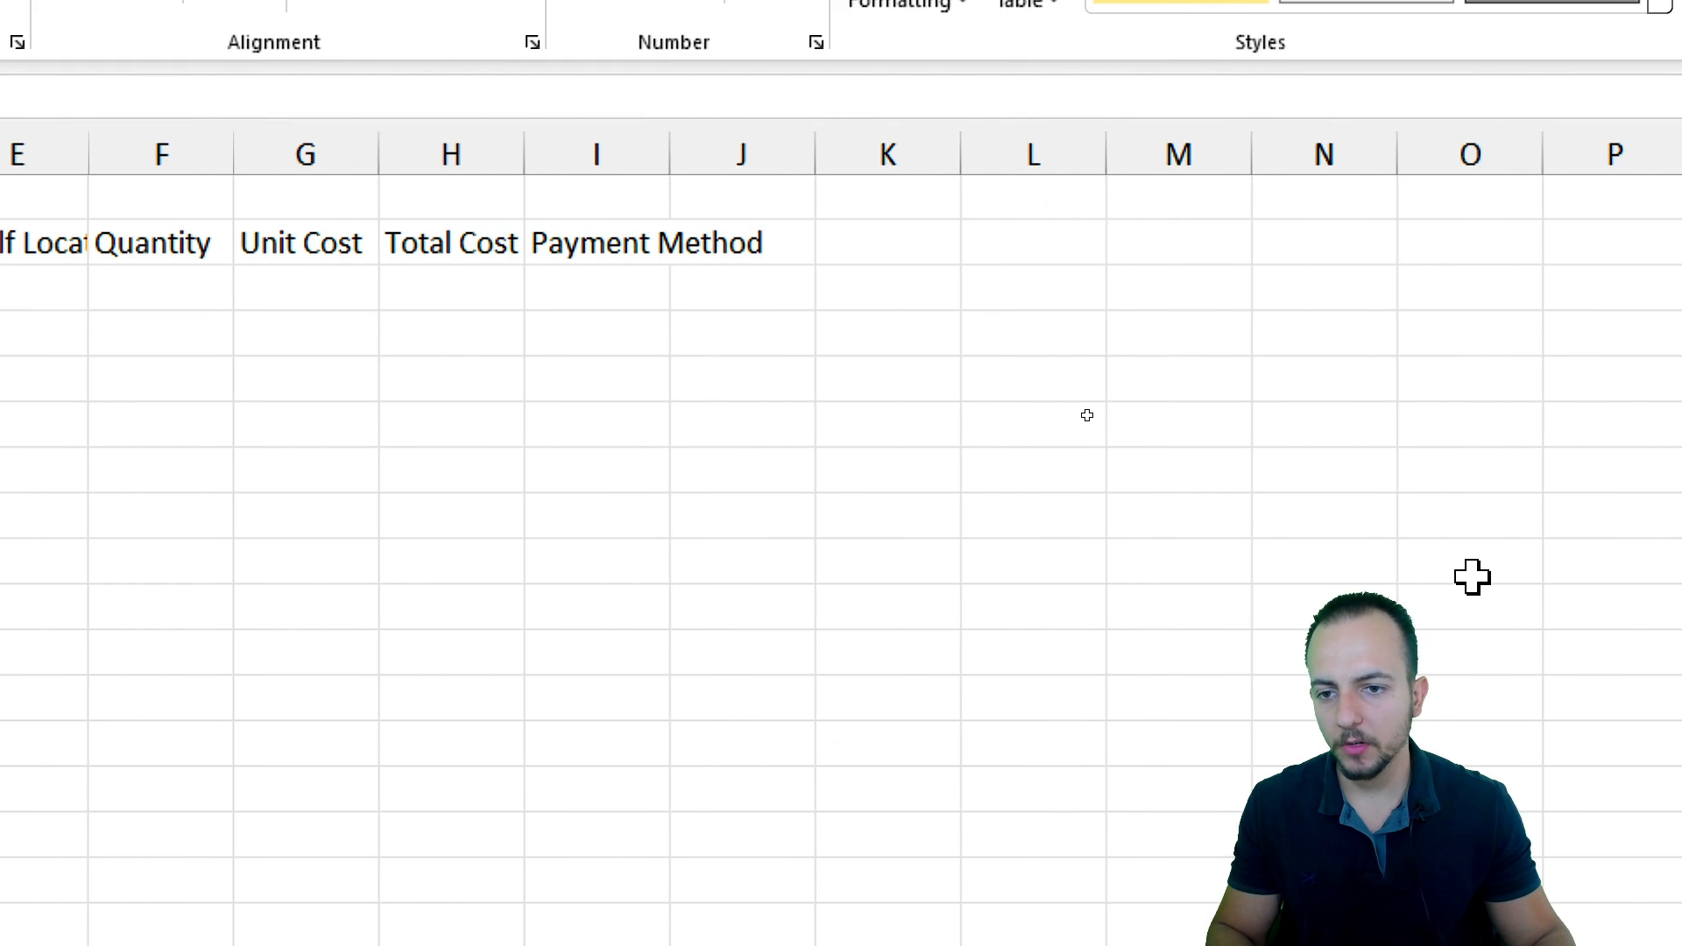
# Format the header row B2:I2 as bold, centred text with a blue fill and white font
pyautogui.click(567, 245)
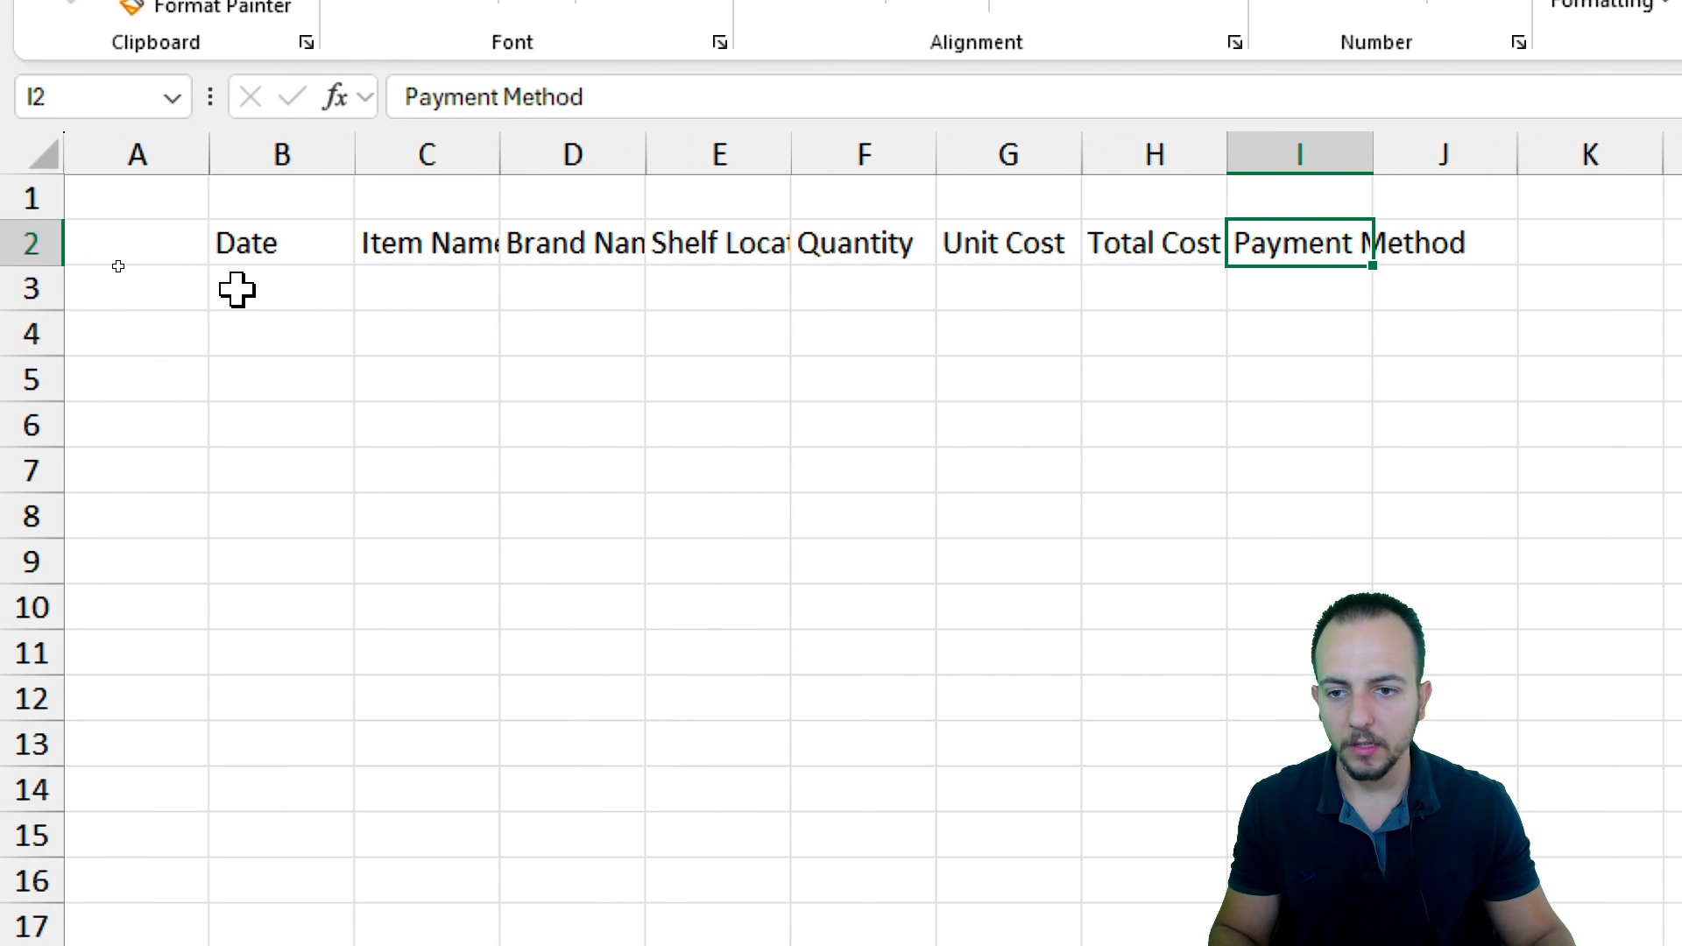
pyautogui.moveTo(236, 248); pyautogui.dragTo(1296, 244)
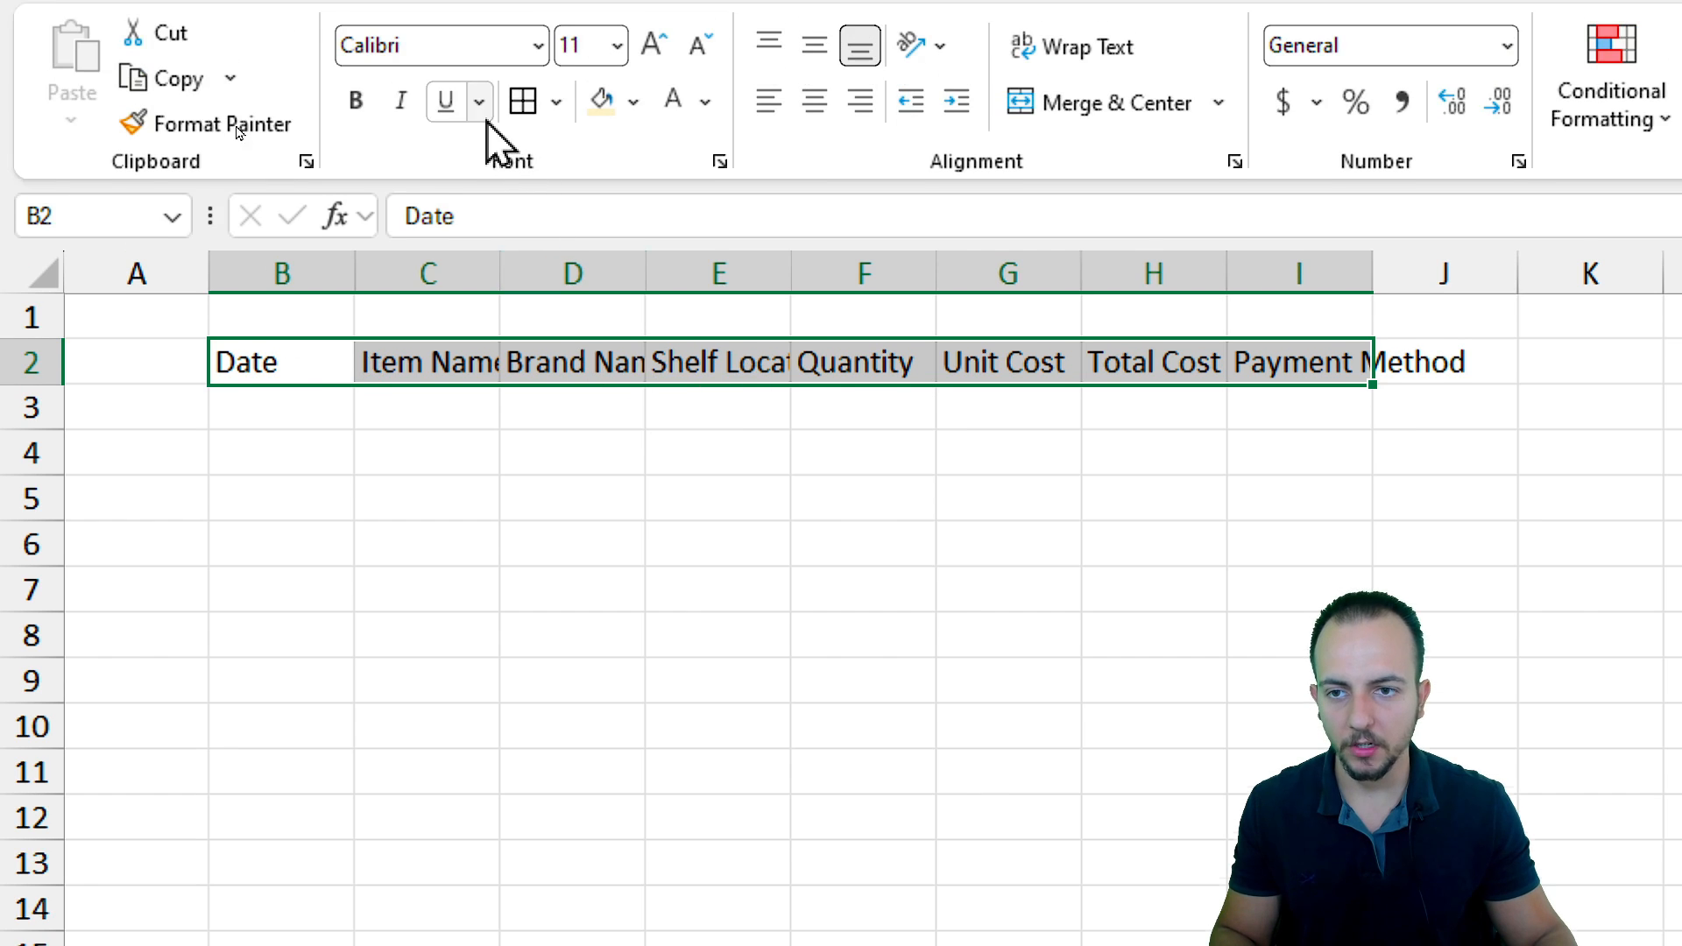
pyautogui.click(355, 100)
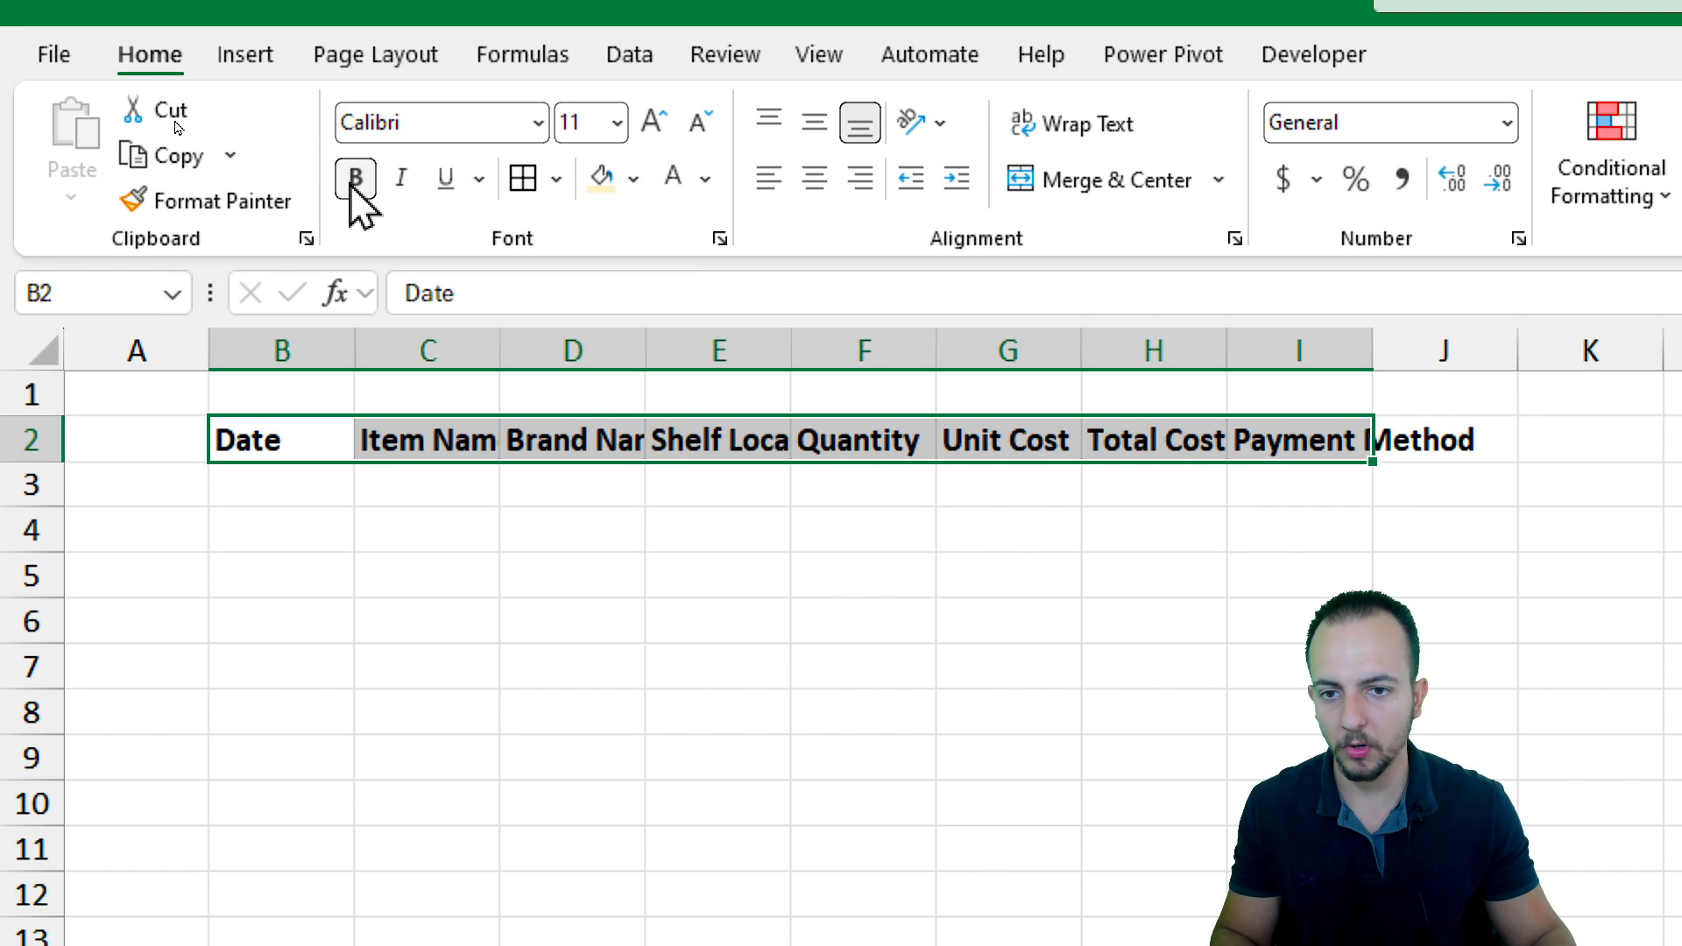
pyautogui.click(634, 180)
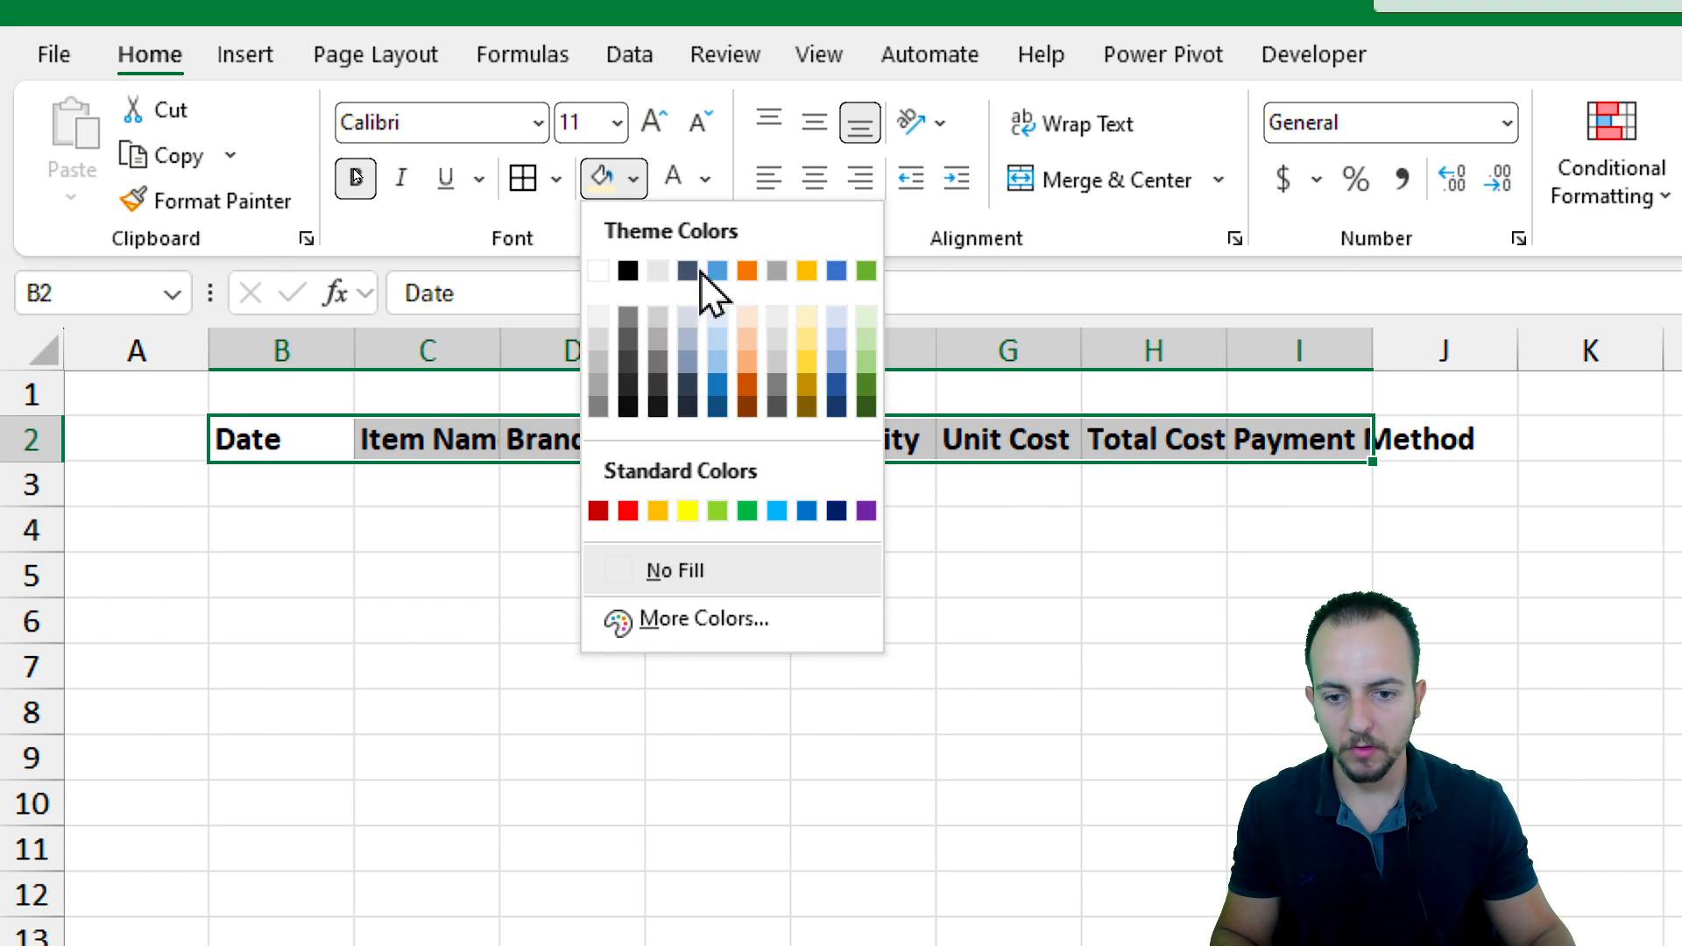
pyautogui.click(806, 511)
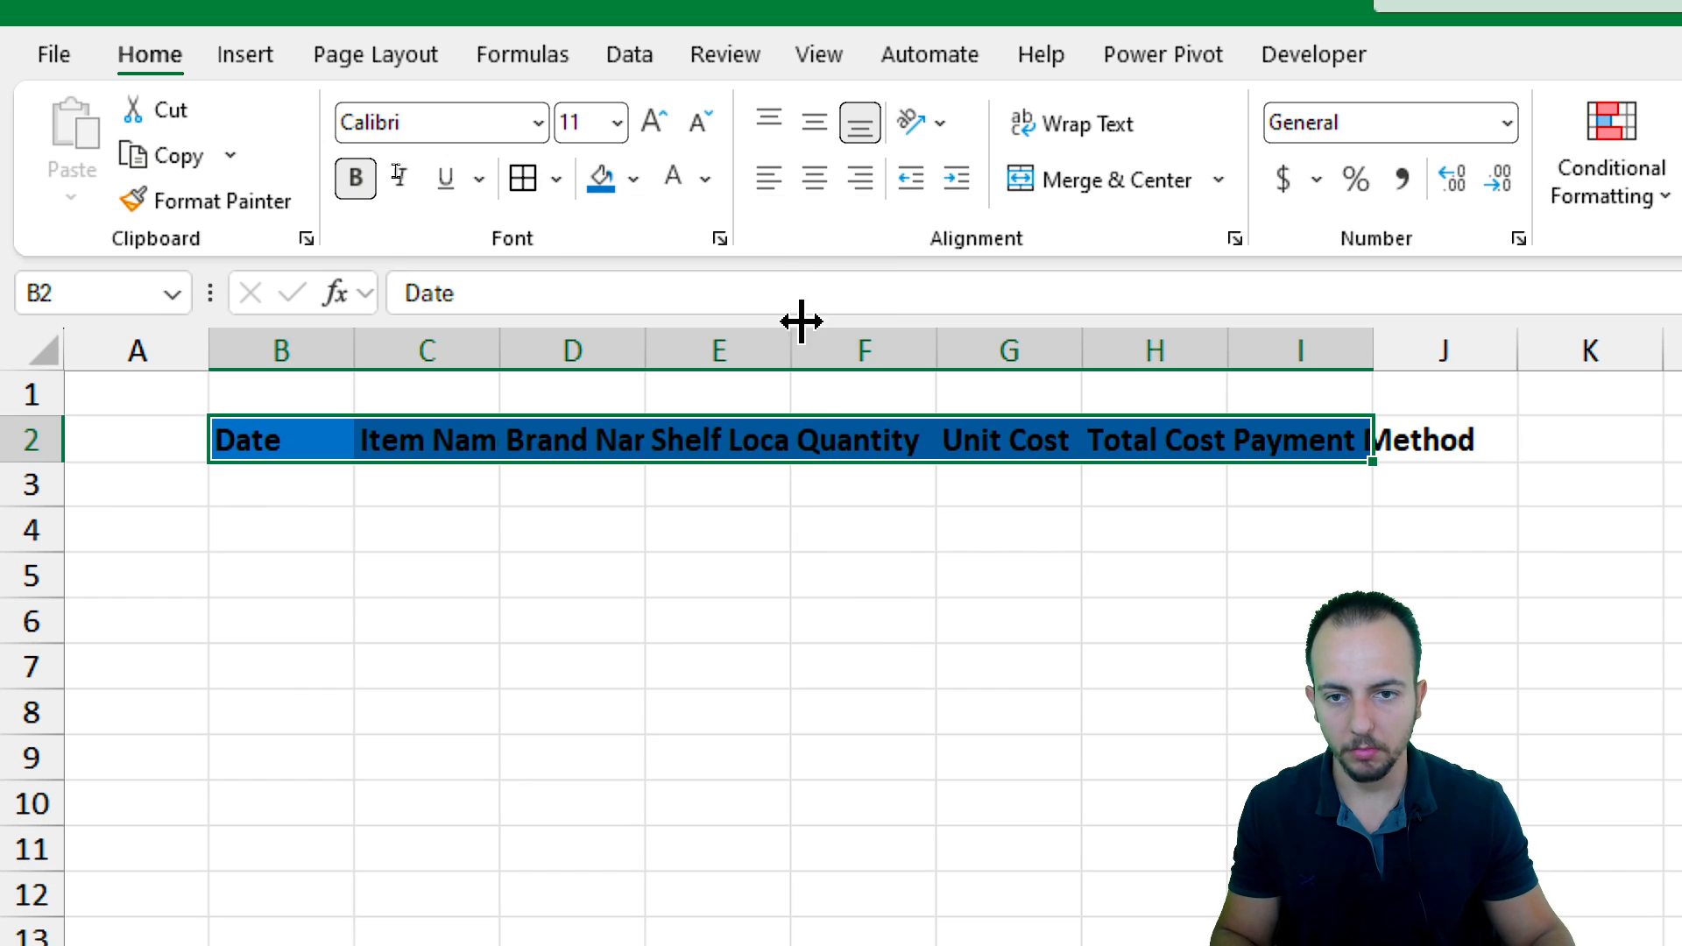
pyautogui.click(682, 186)
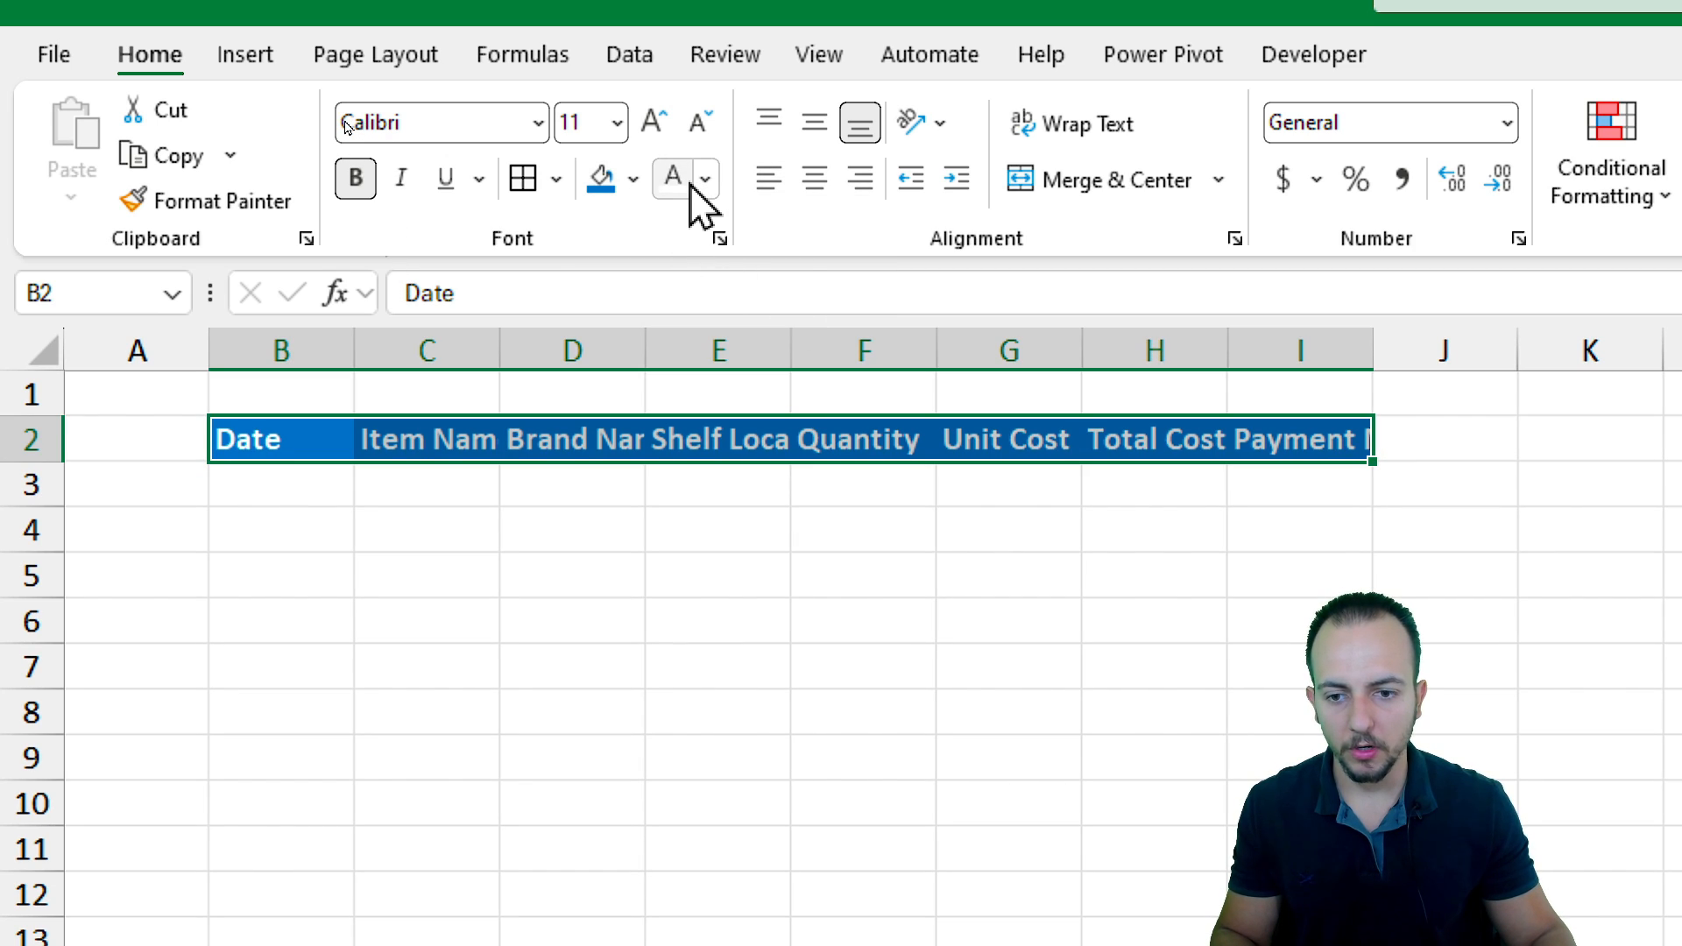
pyautogui.click(810, 133)
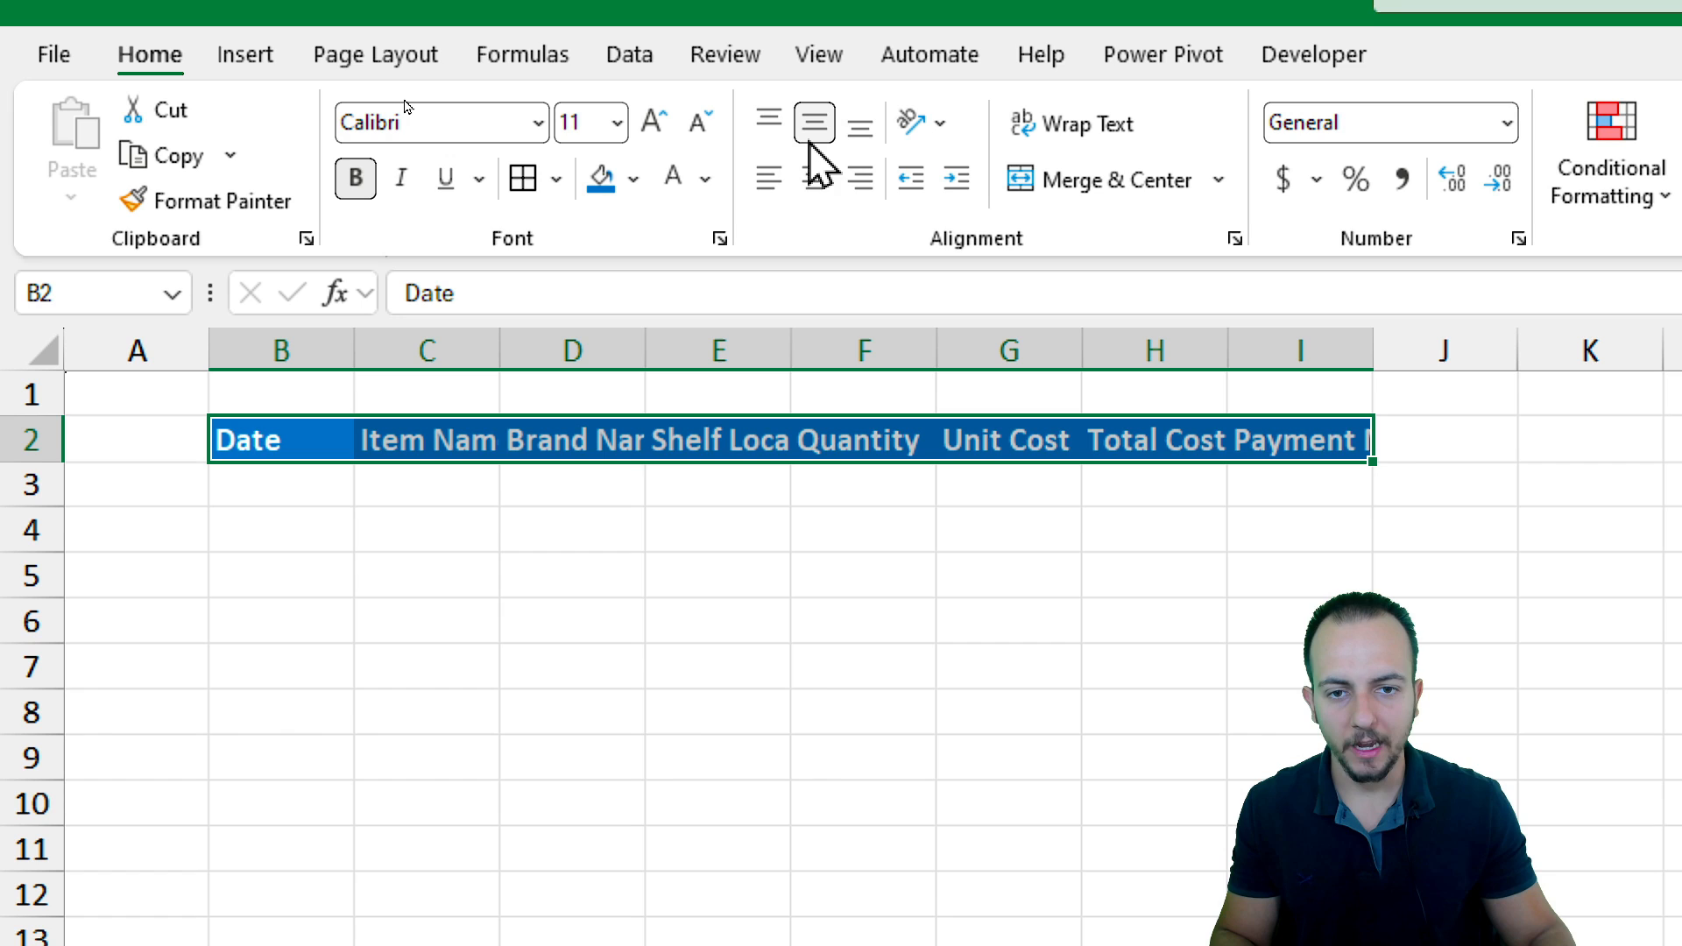
pyautogui.click(820, 186)
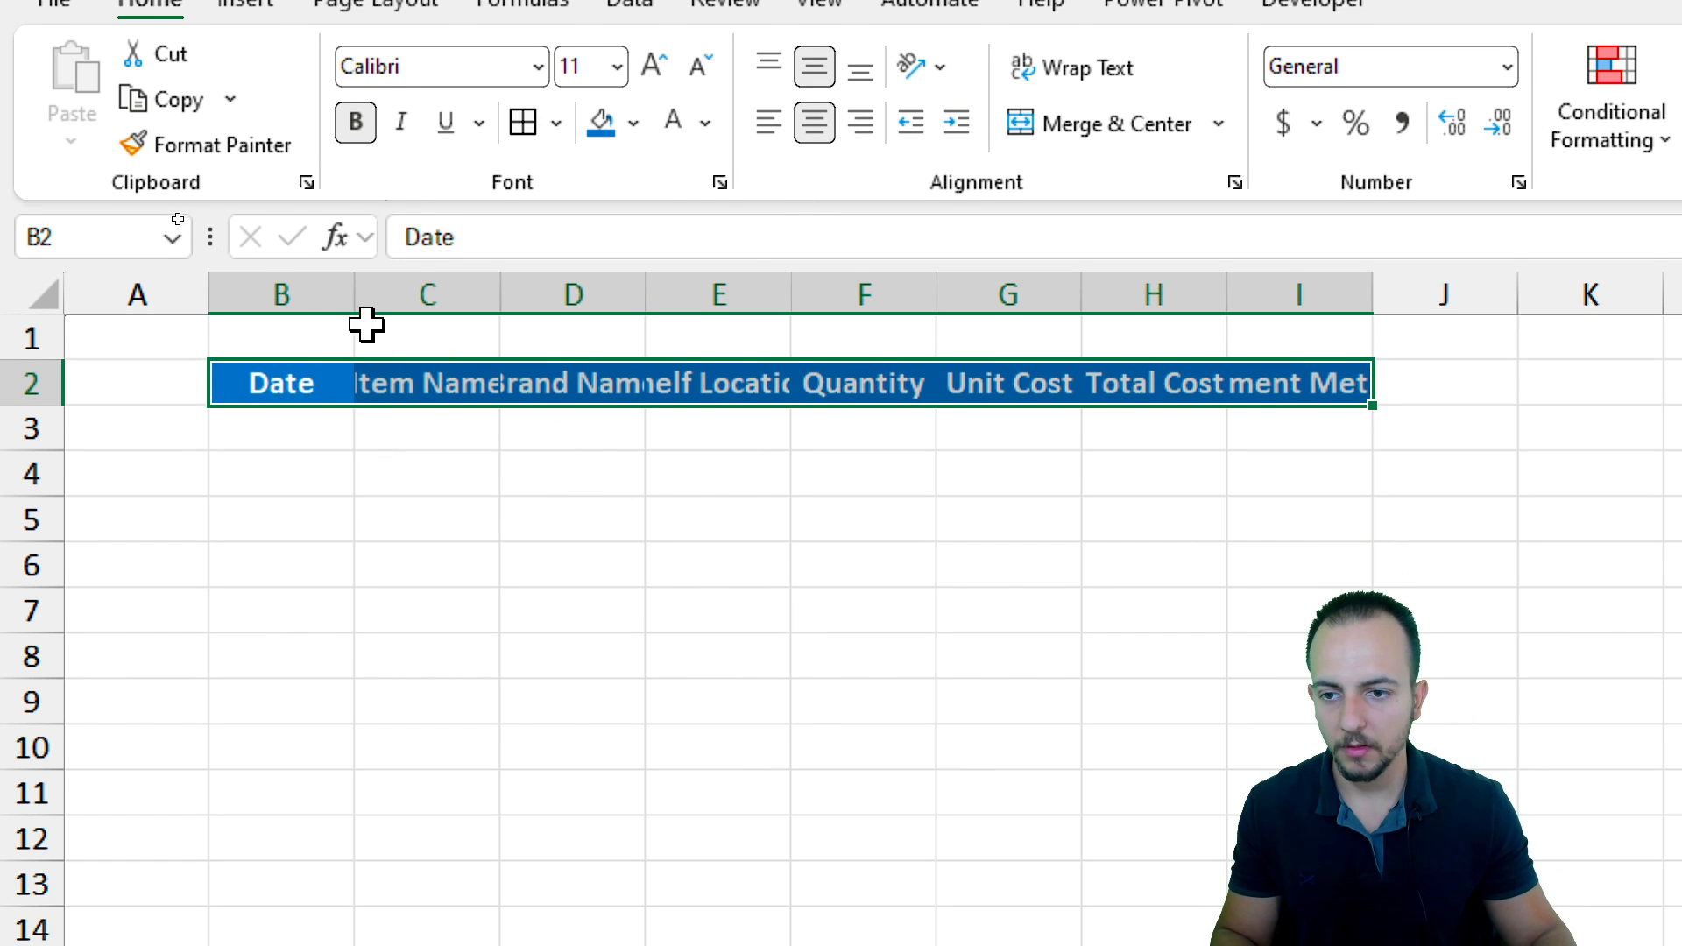
# Widen columns B through I to a uniform width so the headers fit
pyautogui.moveTo(298, 294); pyautogui.dragTo(1338, 294)
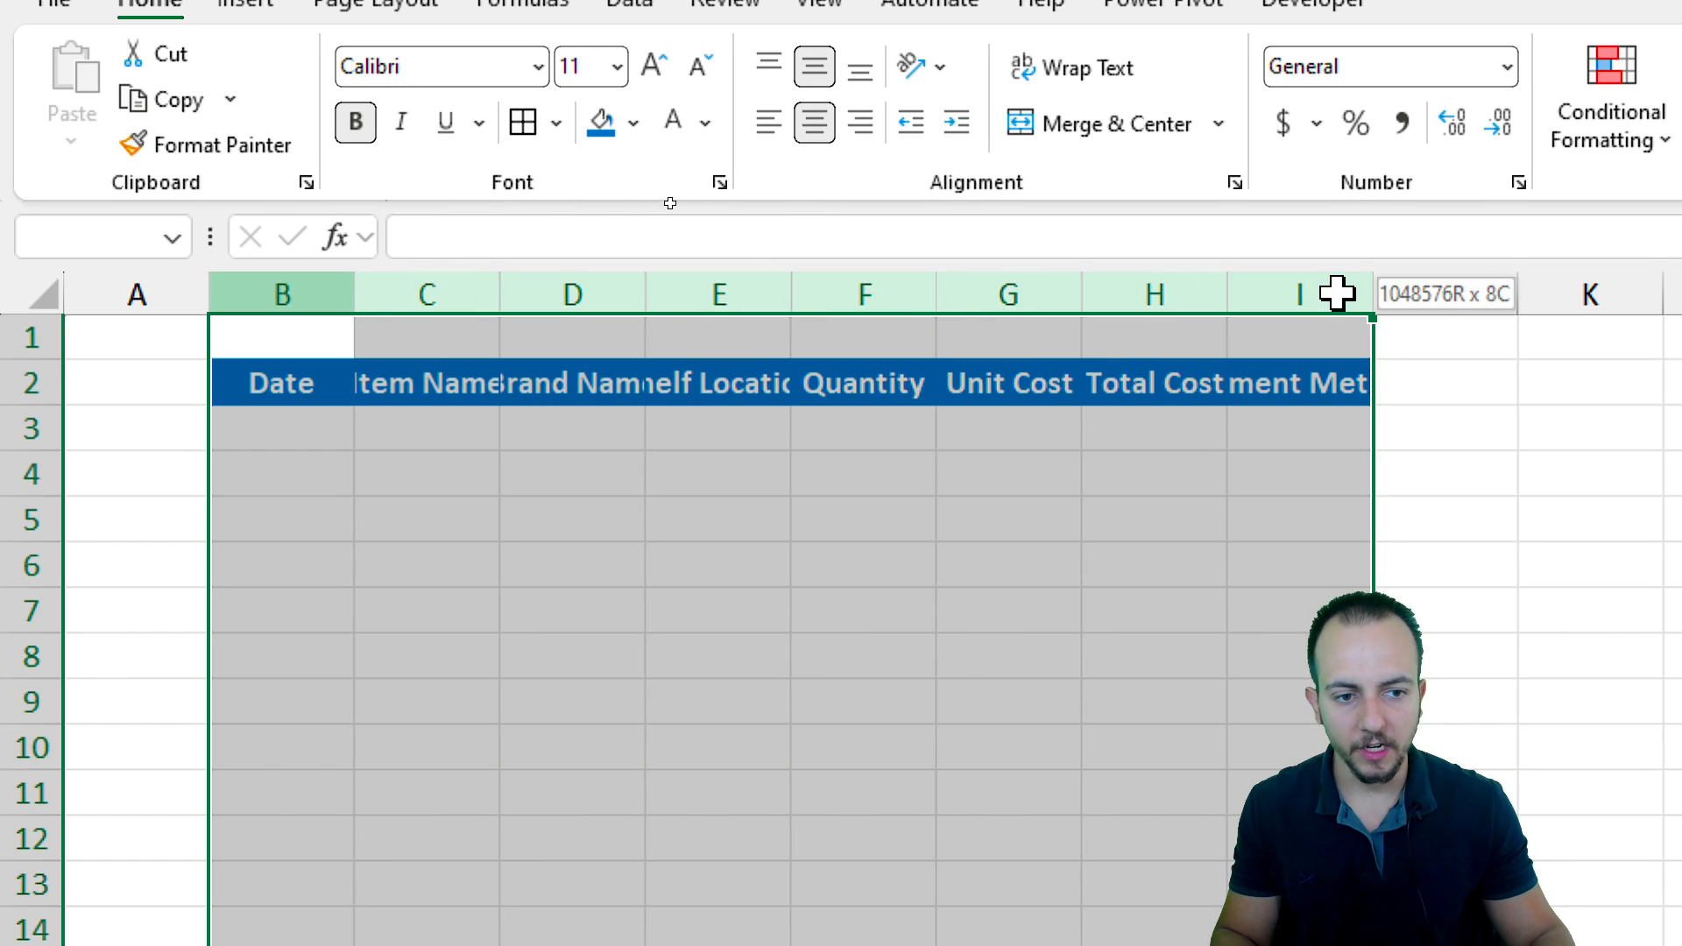
pyautogui.moveTo(1082, 293); pyautogui.dragTo(1204, 290)
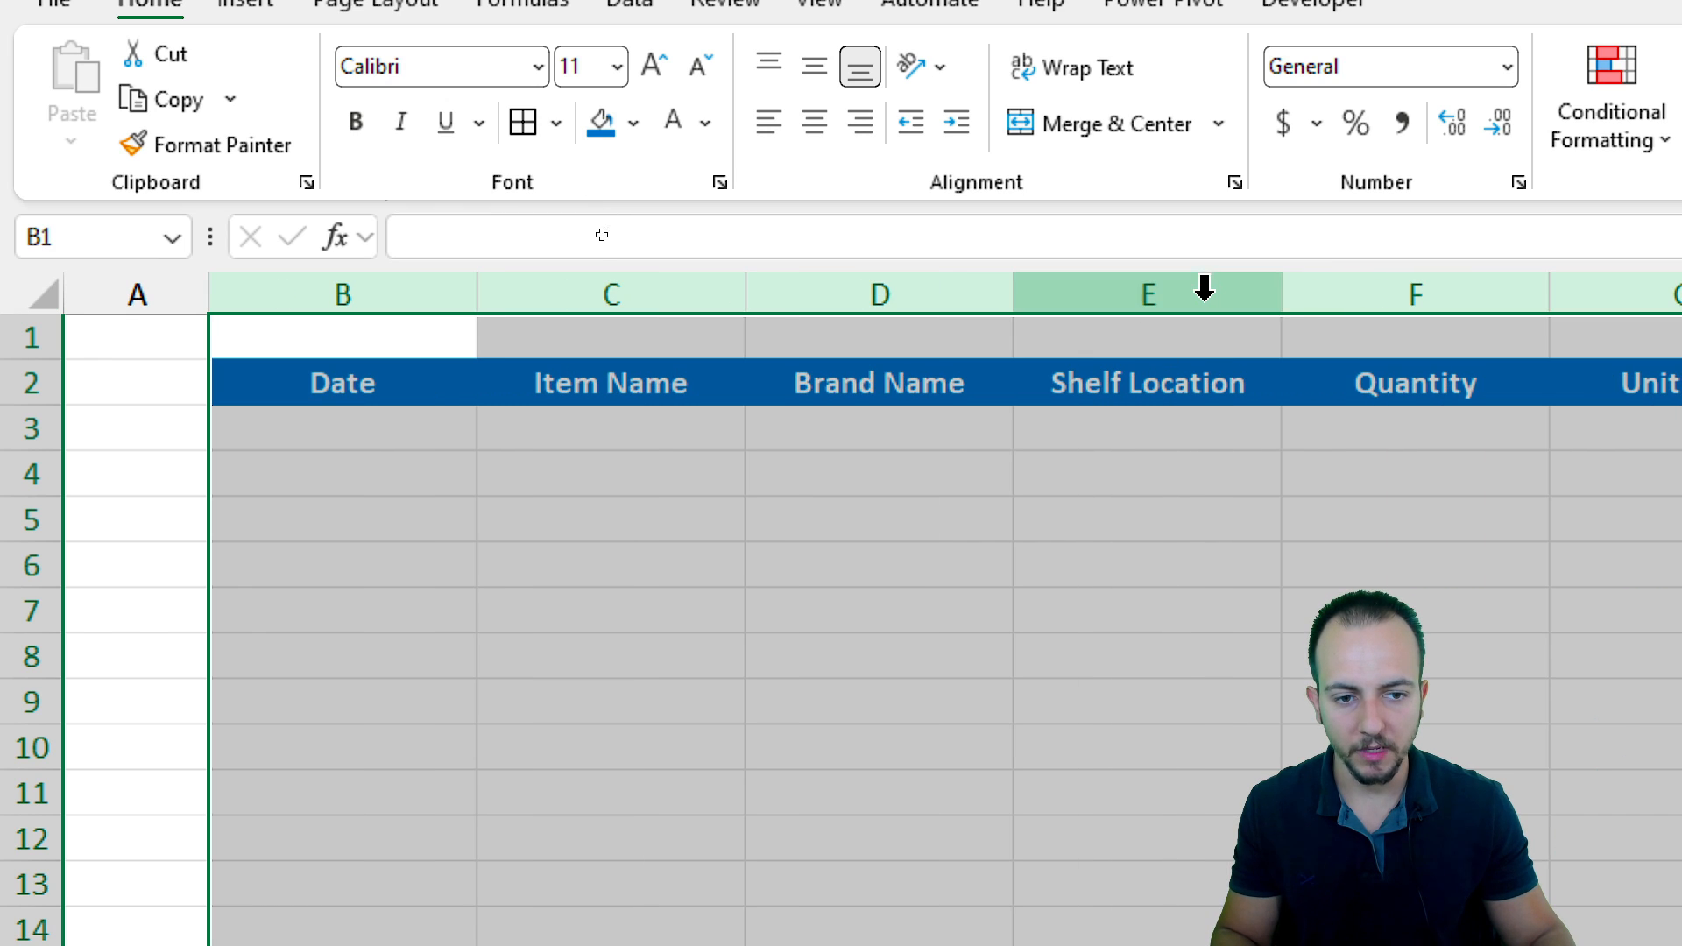
pyautogui.click(1303, 289)
pyautogui.moveTo(1378, 307); pyautogui.dragTo(1377, 307)
pyautogui.click(1197, 435)
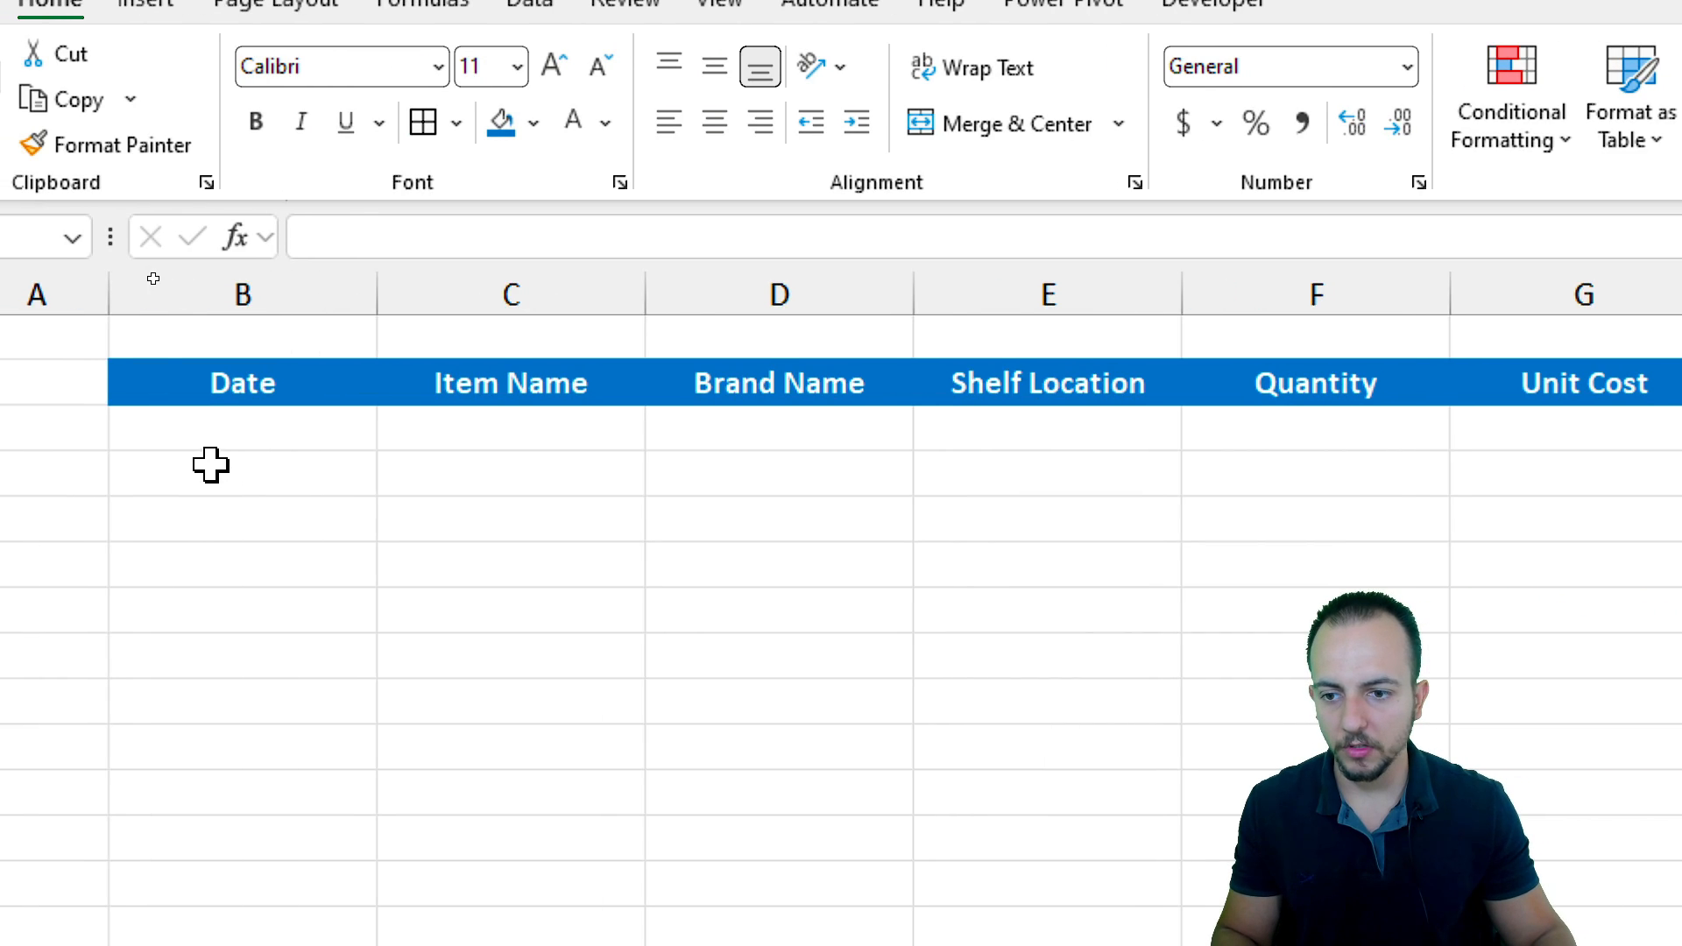
pyautogui.click(210, 438)
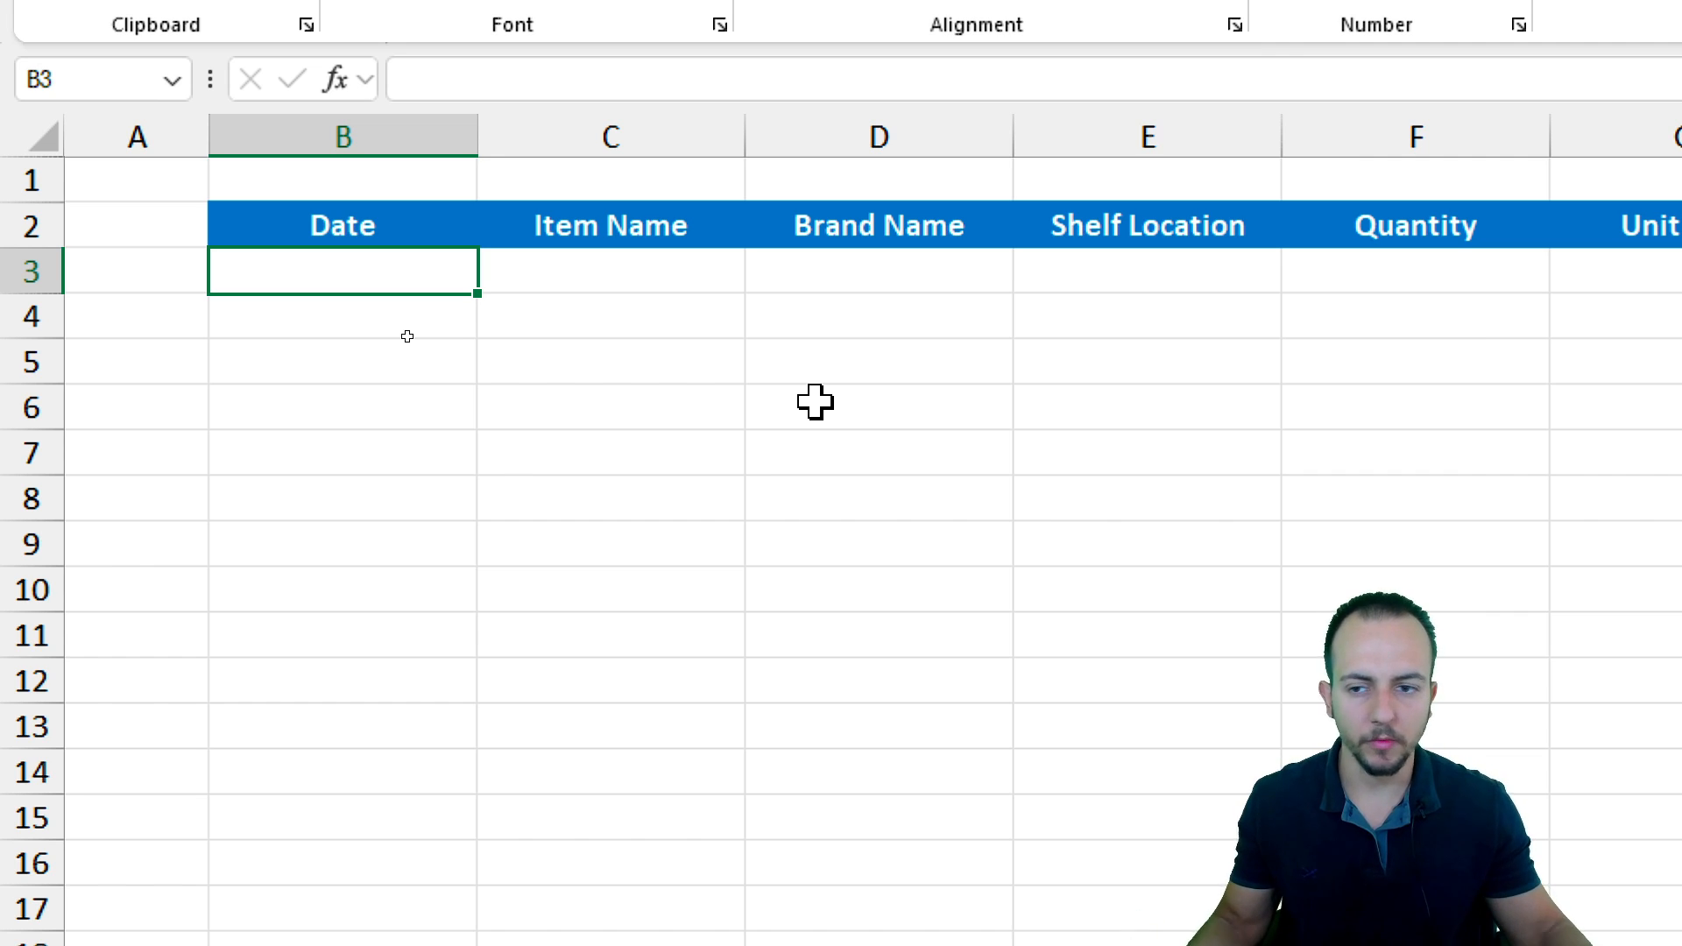
pyautogui.write('01.')
pyautogui.press('Escape')
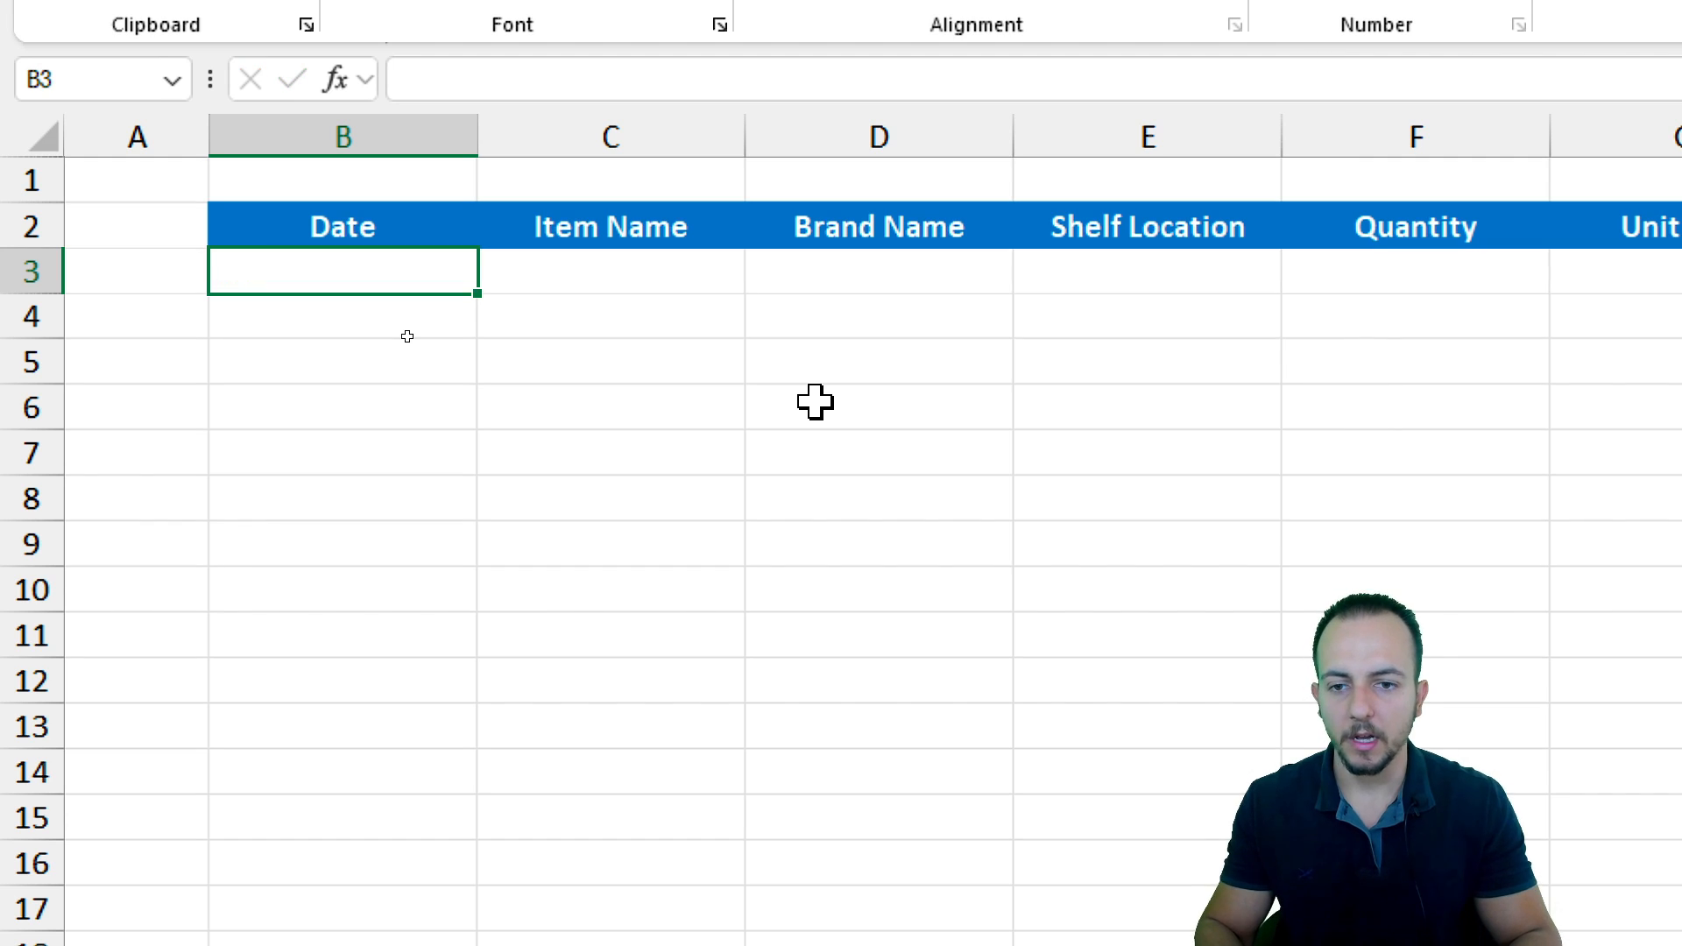
pyautogui.press('Tab')
pyautogui.write('Item a')
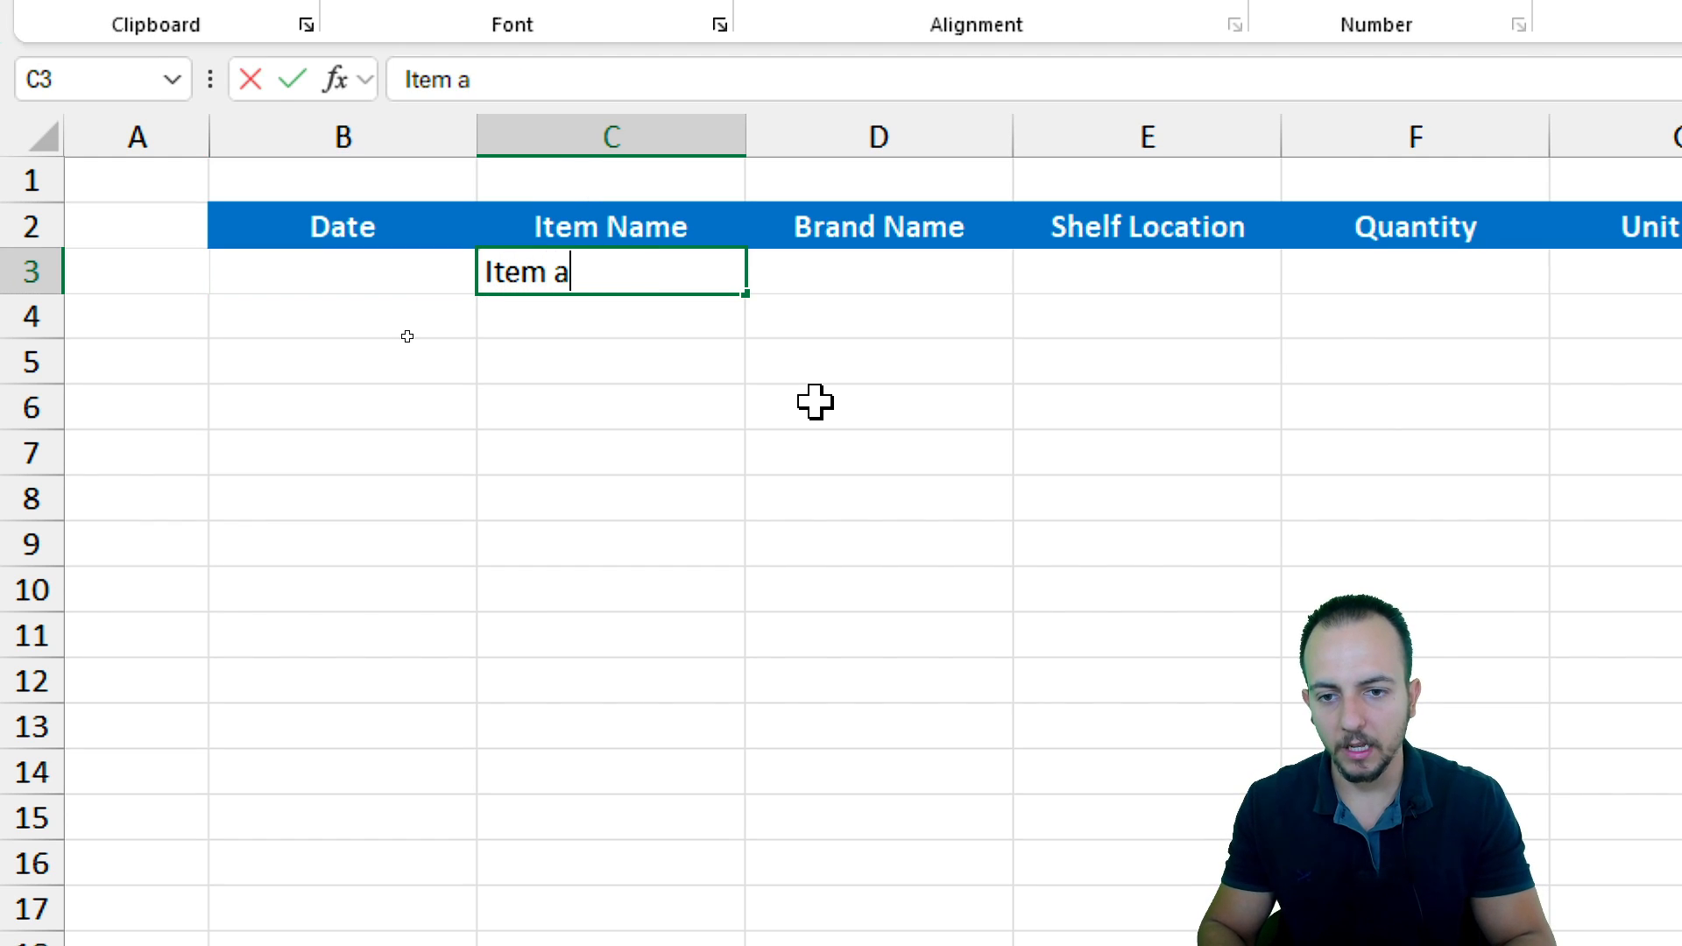
pyautogui.press('Escape')
pyautogui.click(859, 289)
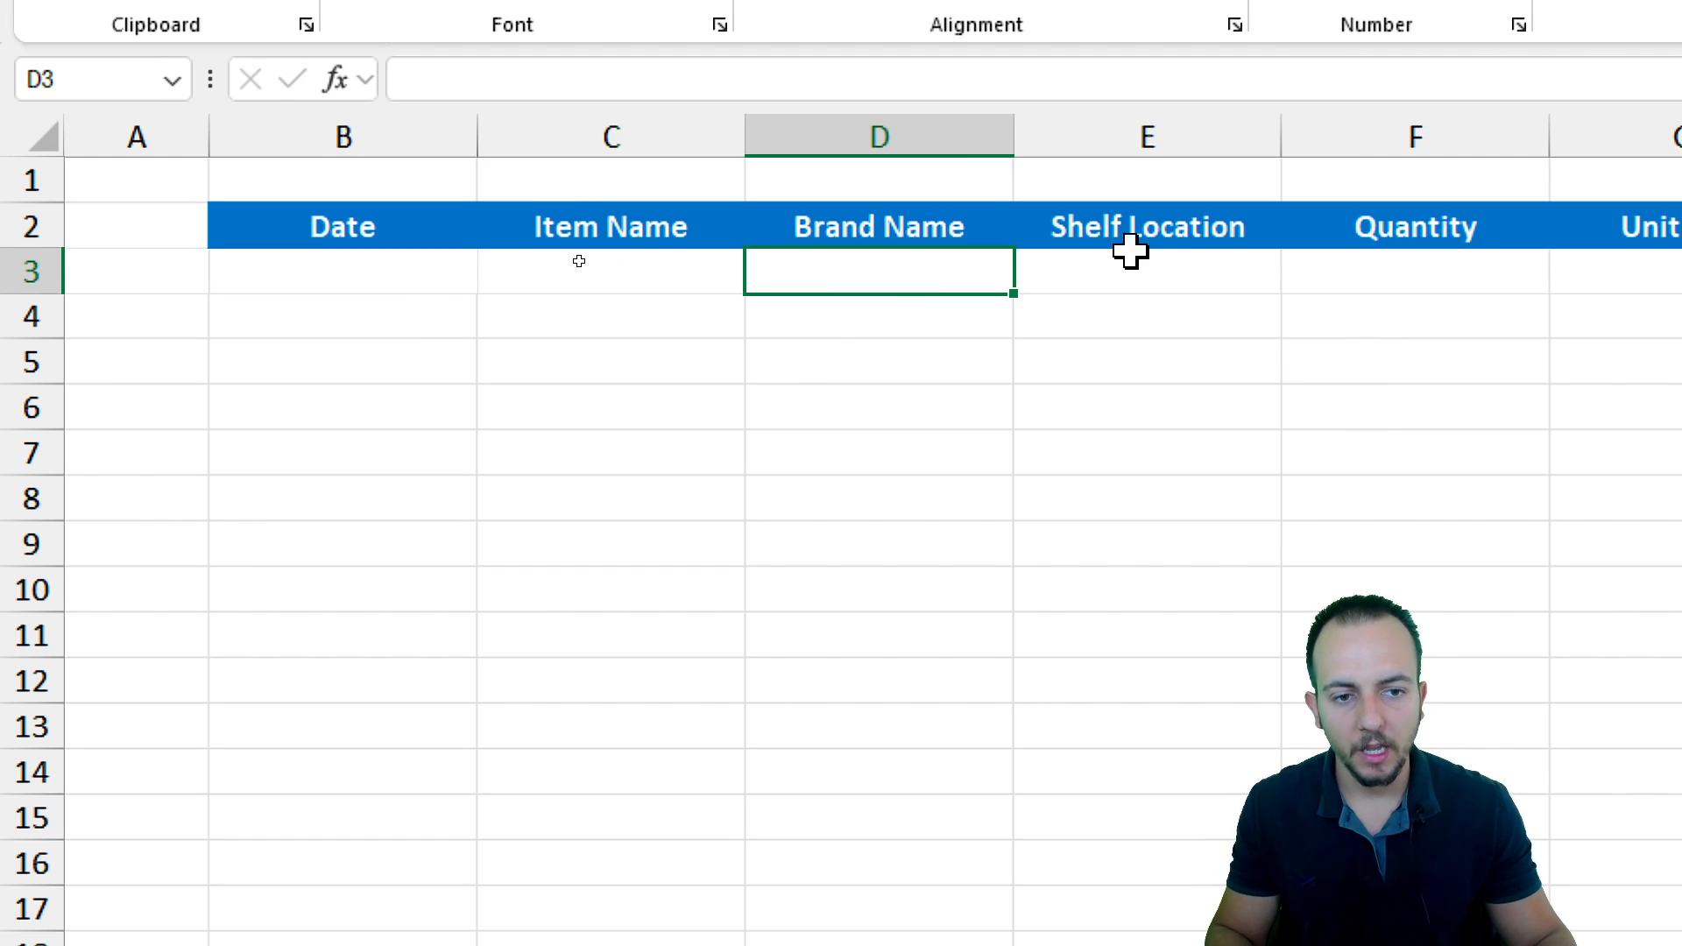
pyautogui.click(1130, 254)
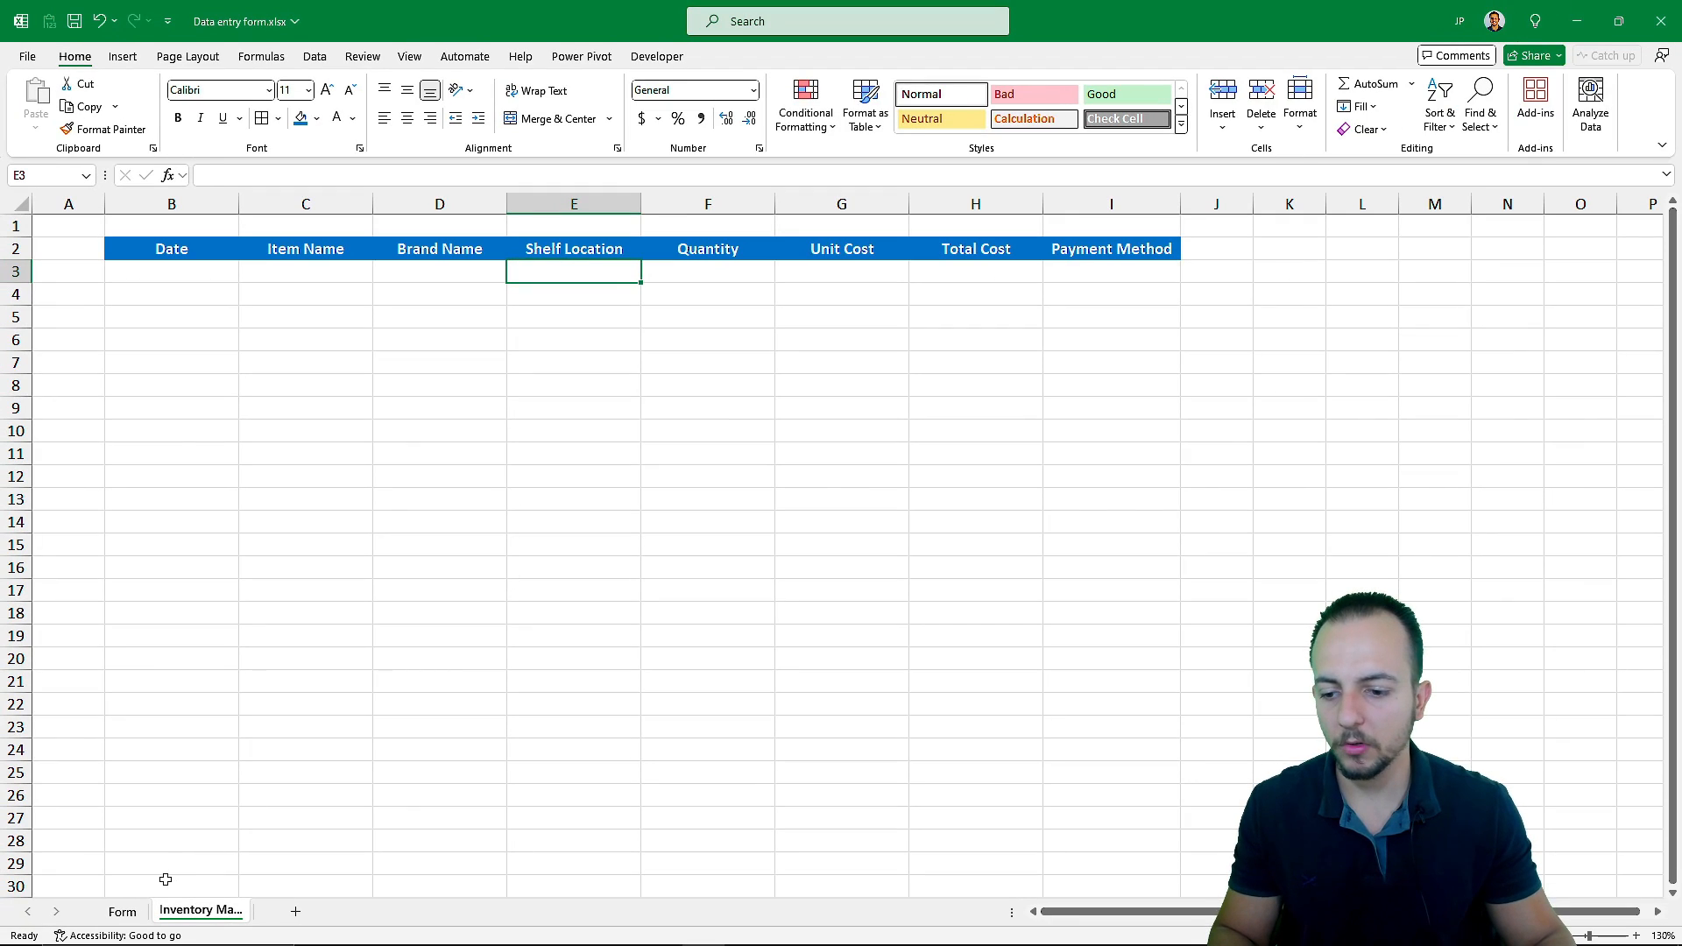
# Switch between the Form and Inventory management sheets and review each column header against the form fields
pyautogui.click(122, 912)
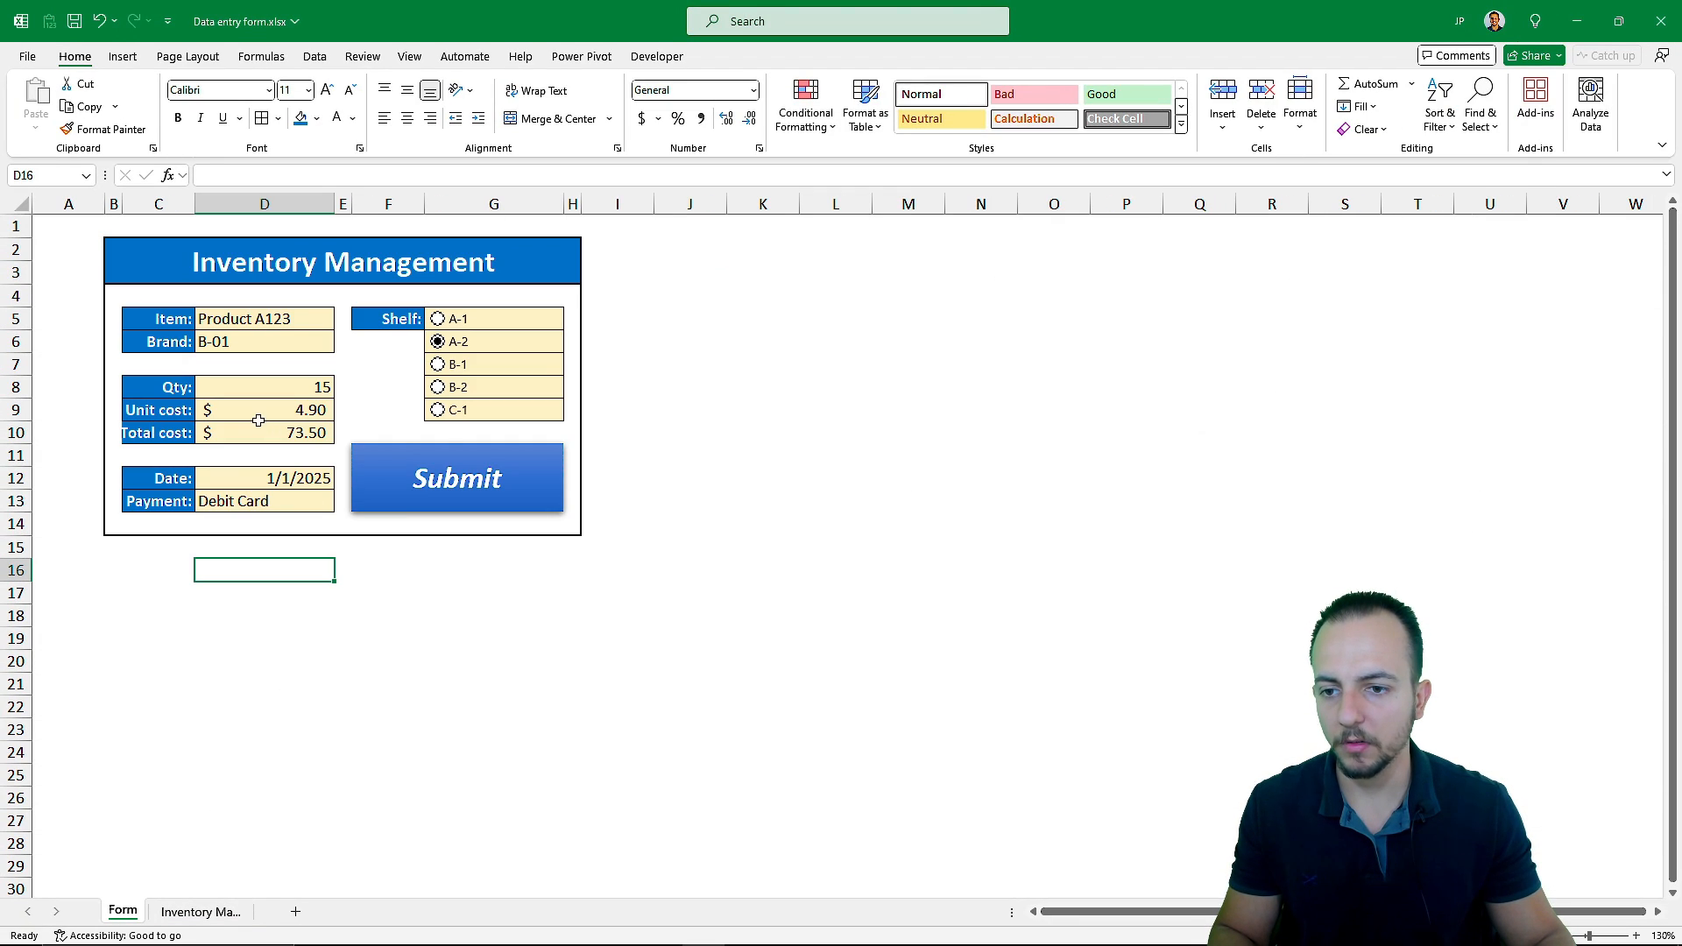
pyautogui.click(206, 914)
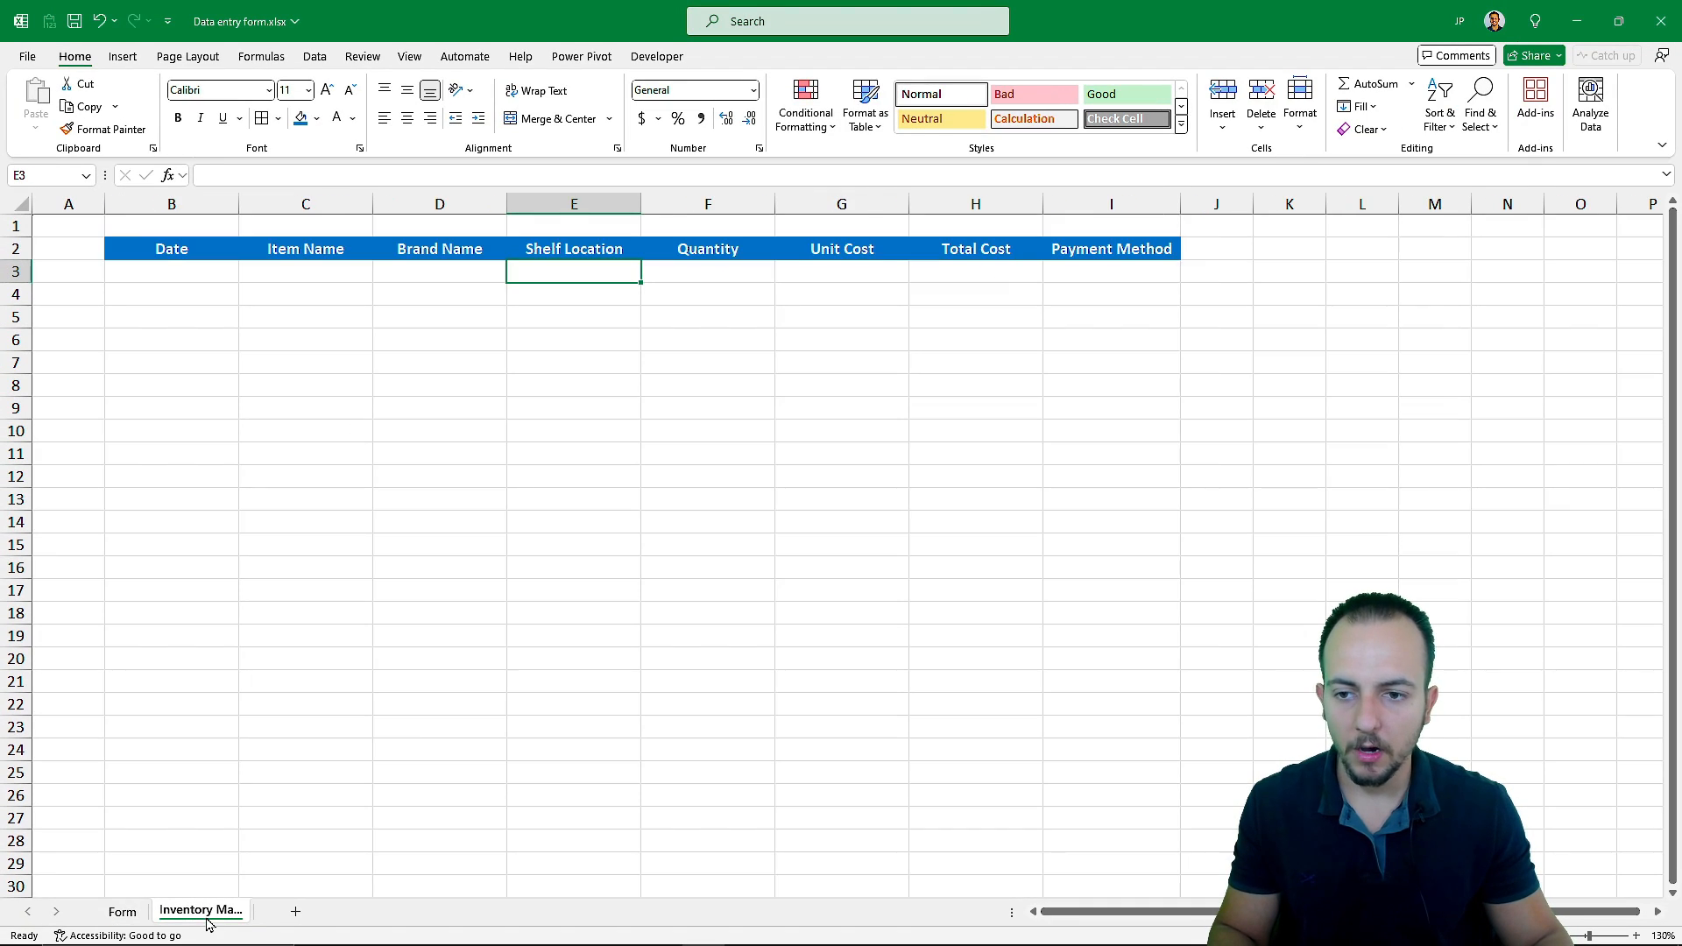
pyautogui.click(205, 277)
pyautogui.click(122, 911)
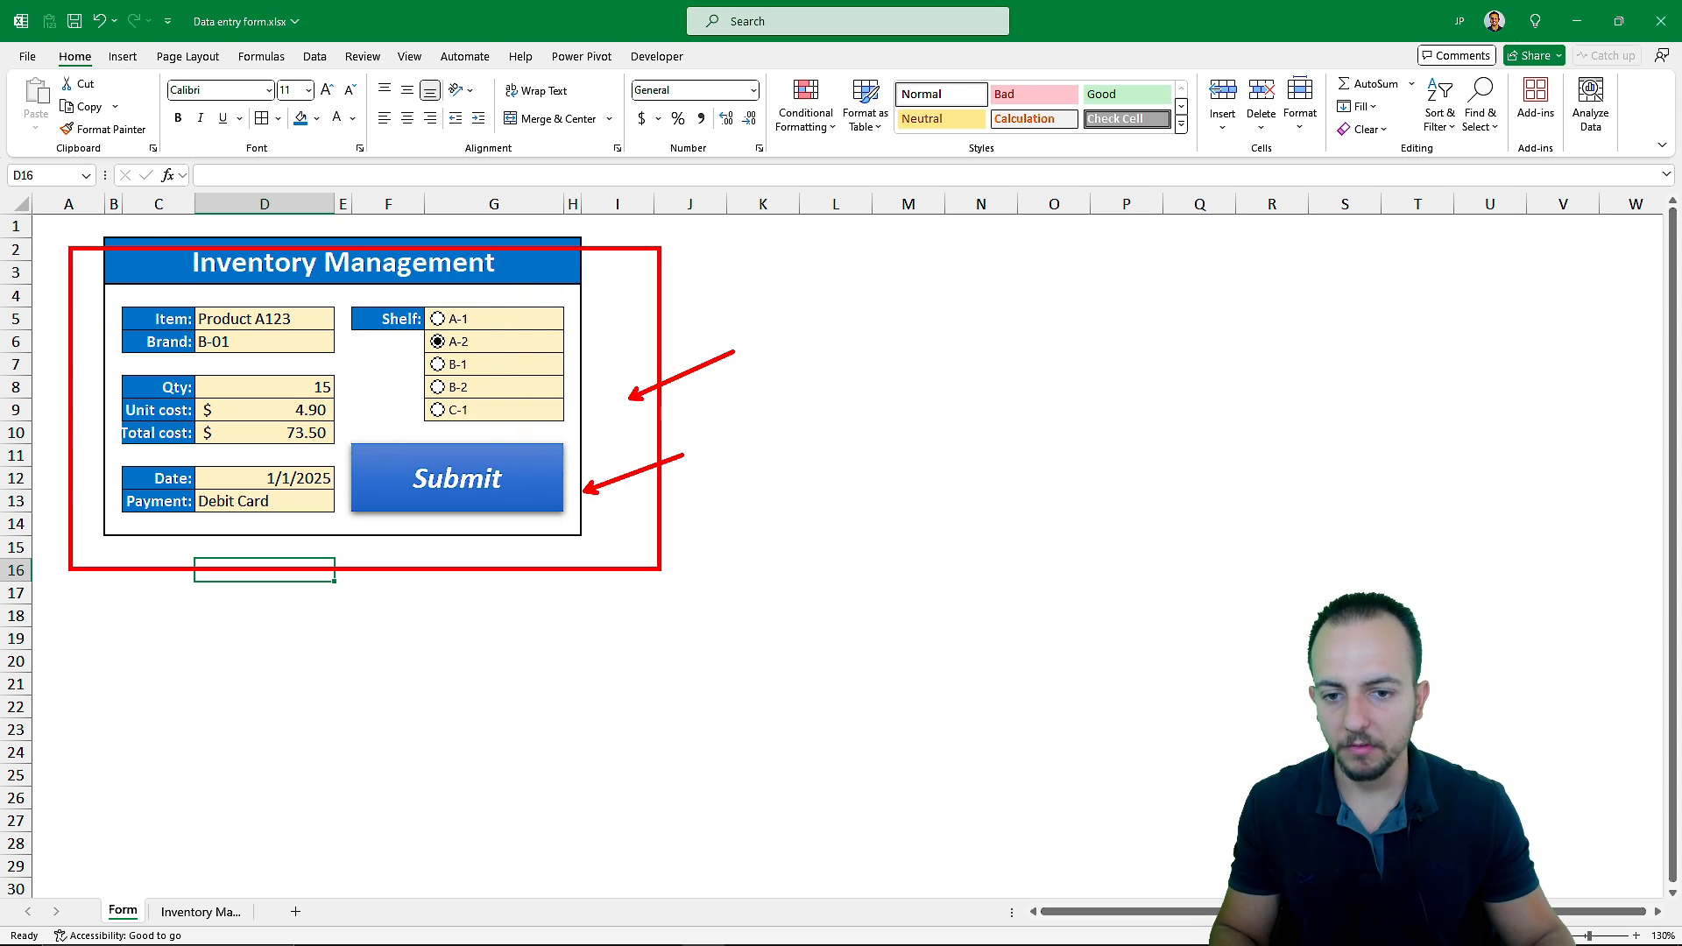
pyautogui.click(201, 912)
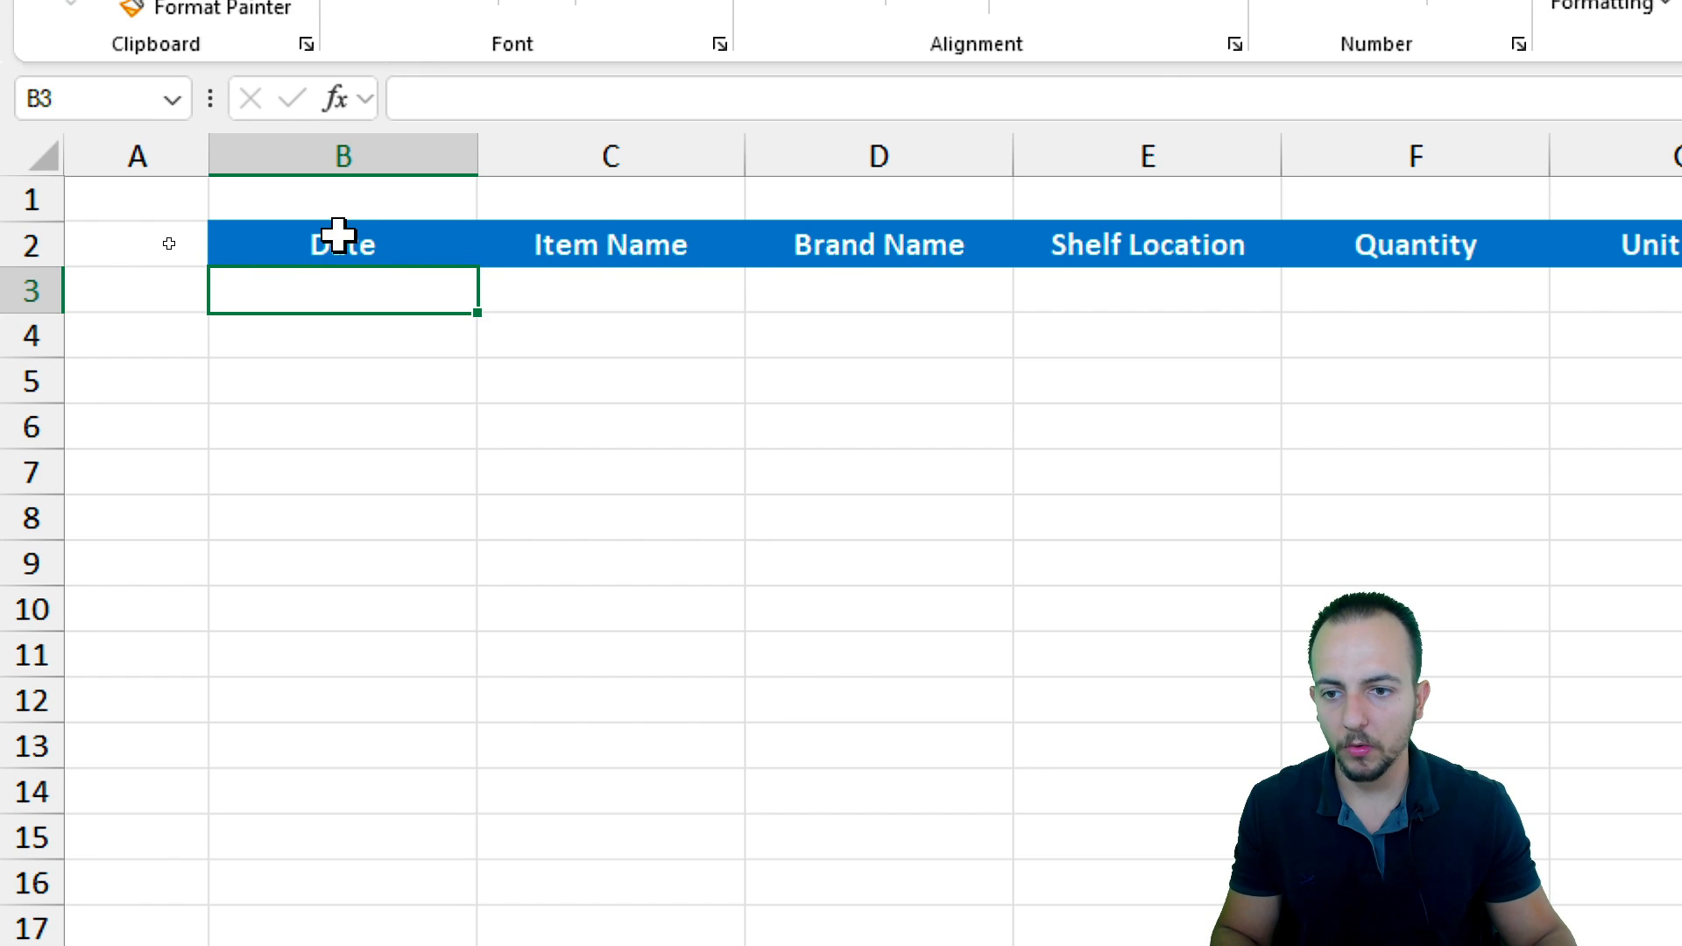
pyautogui.click(405, 243)
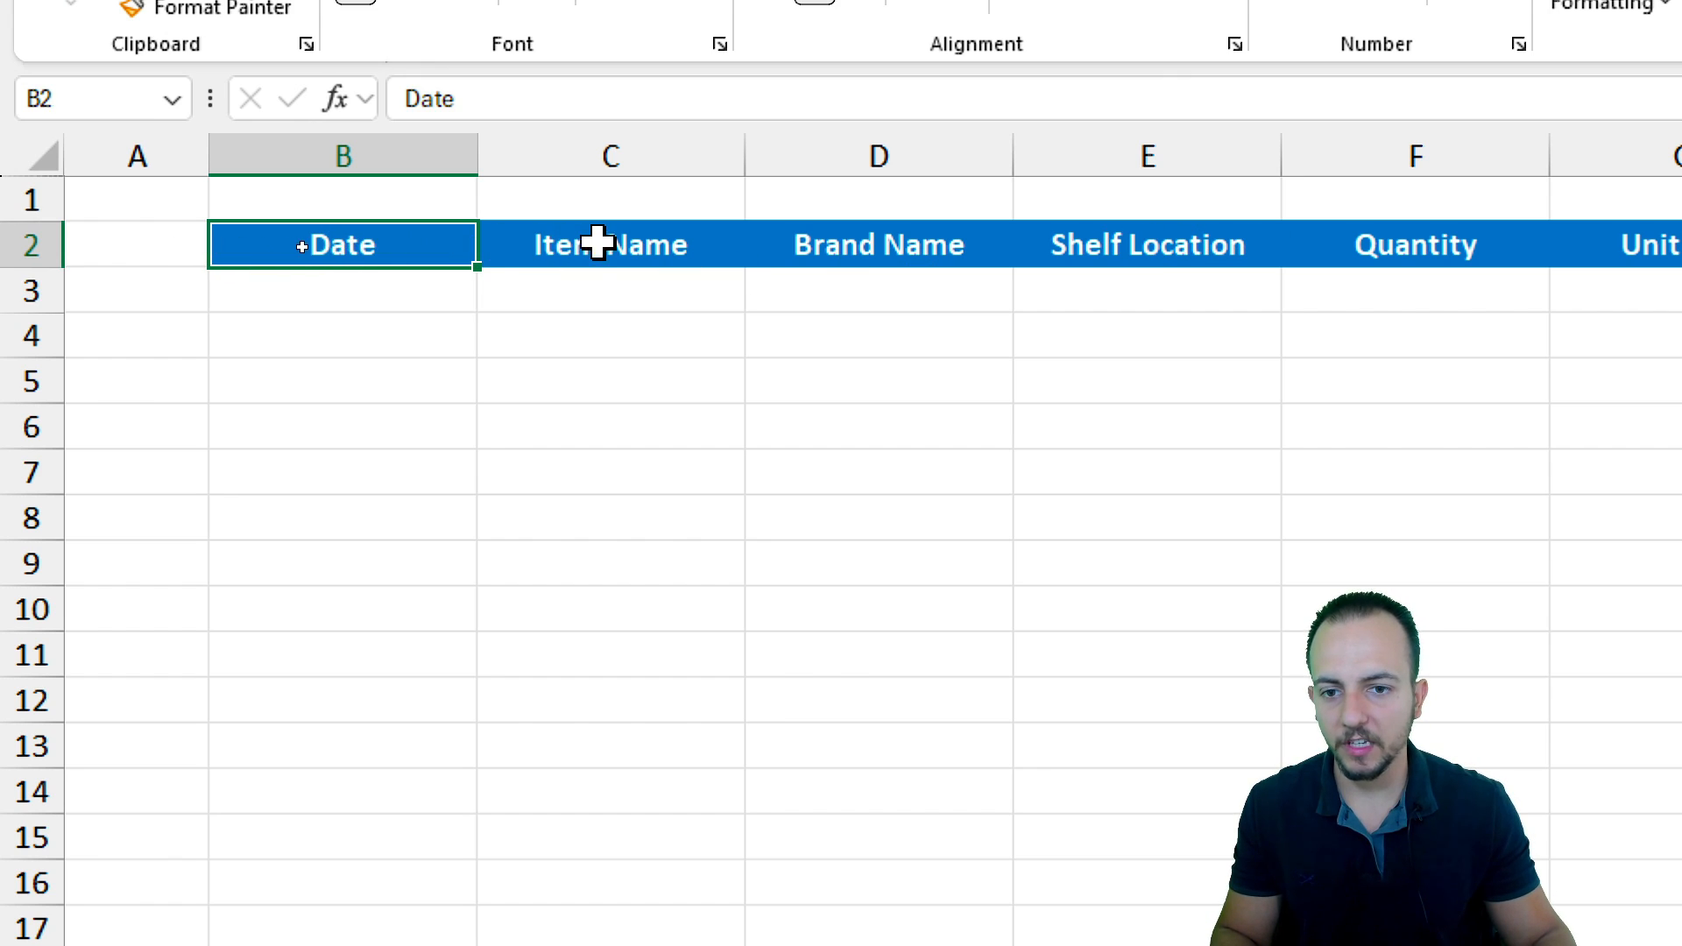
pyautogui.click(644, 245)
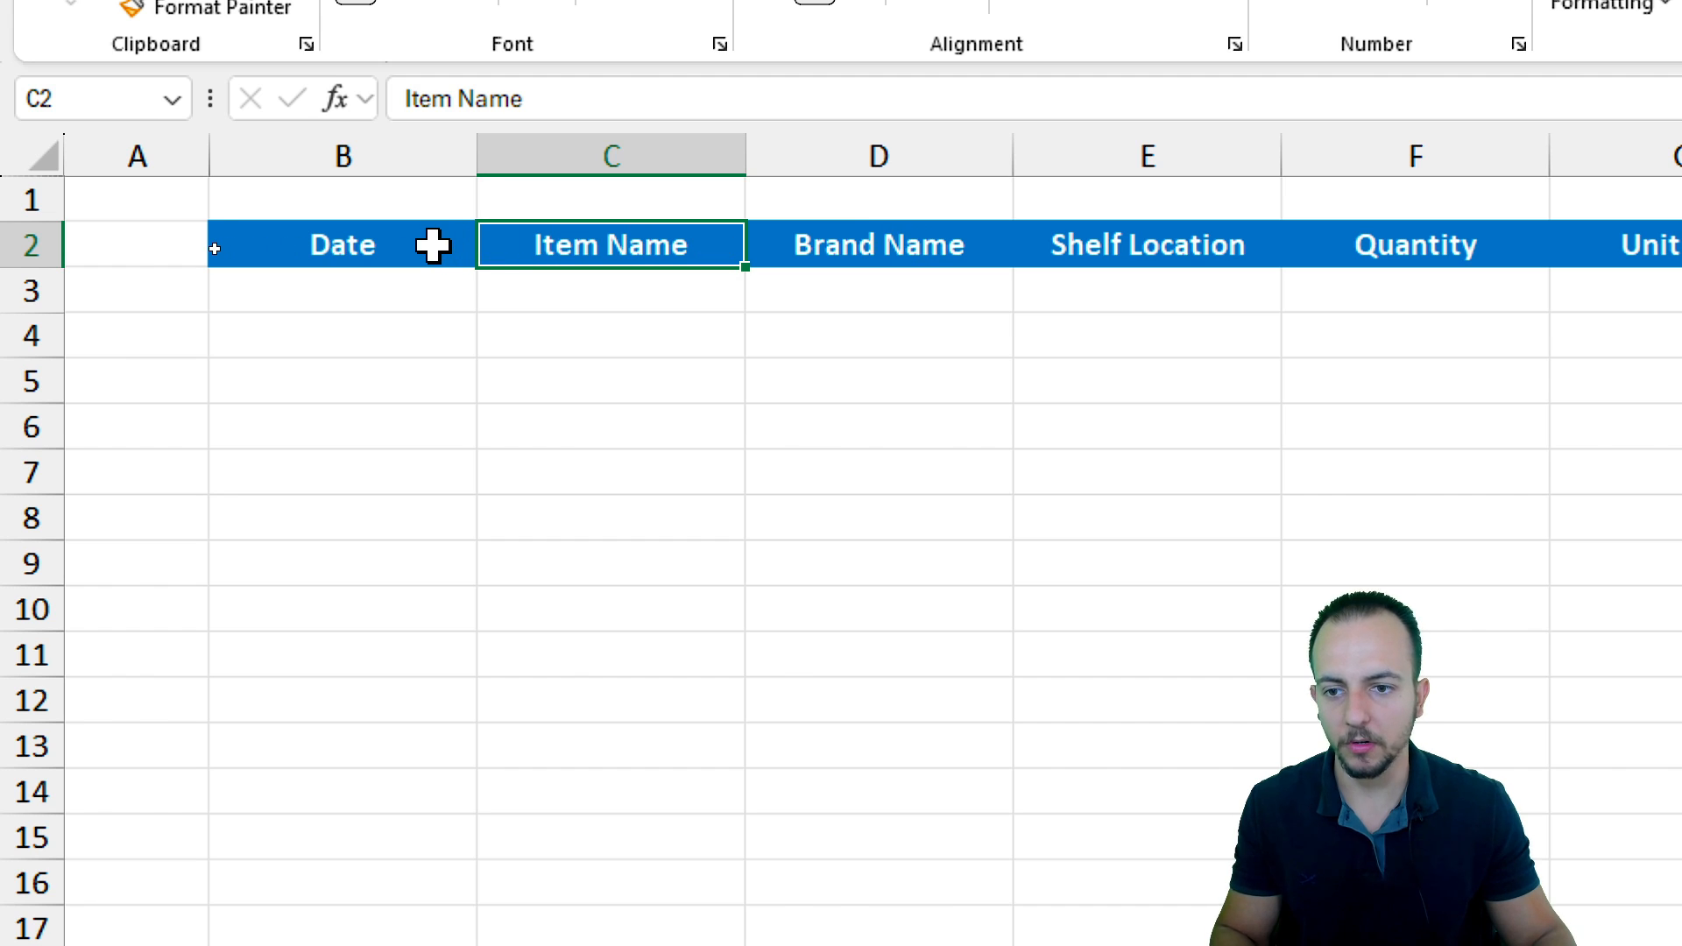
pyautogui.click(426, 248)
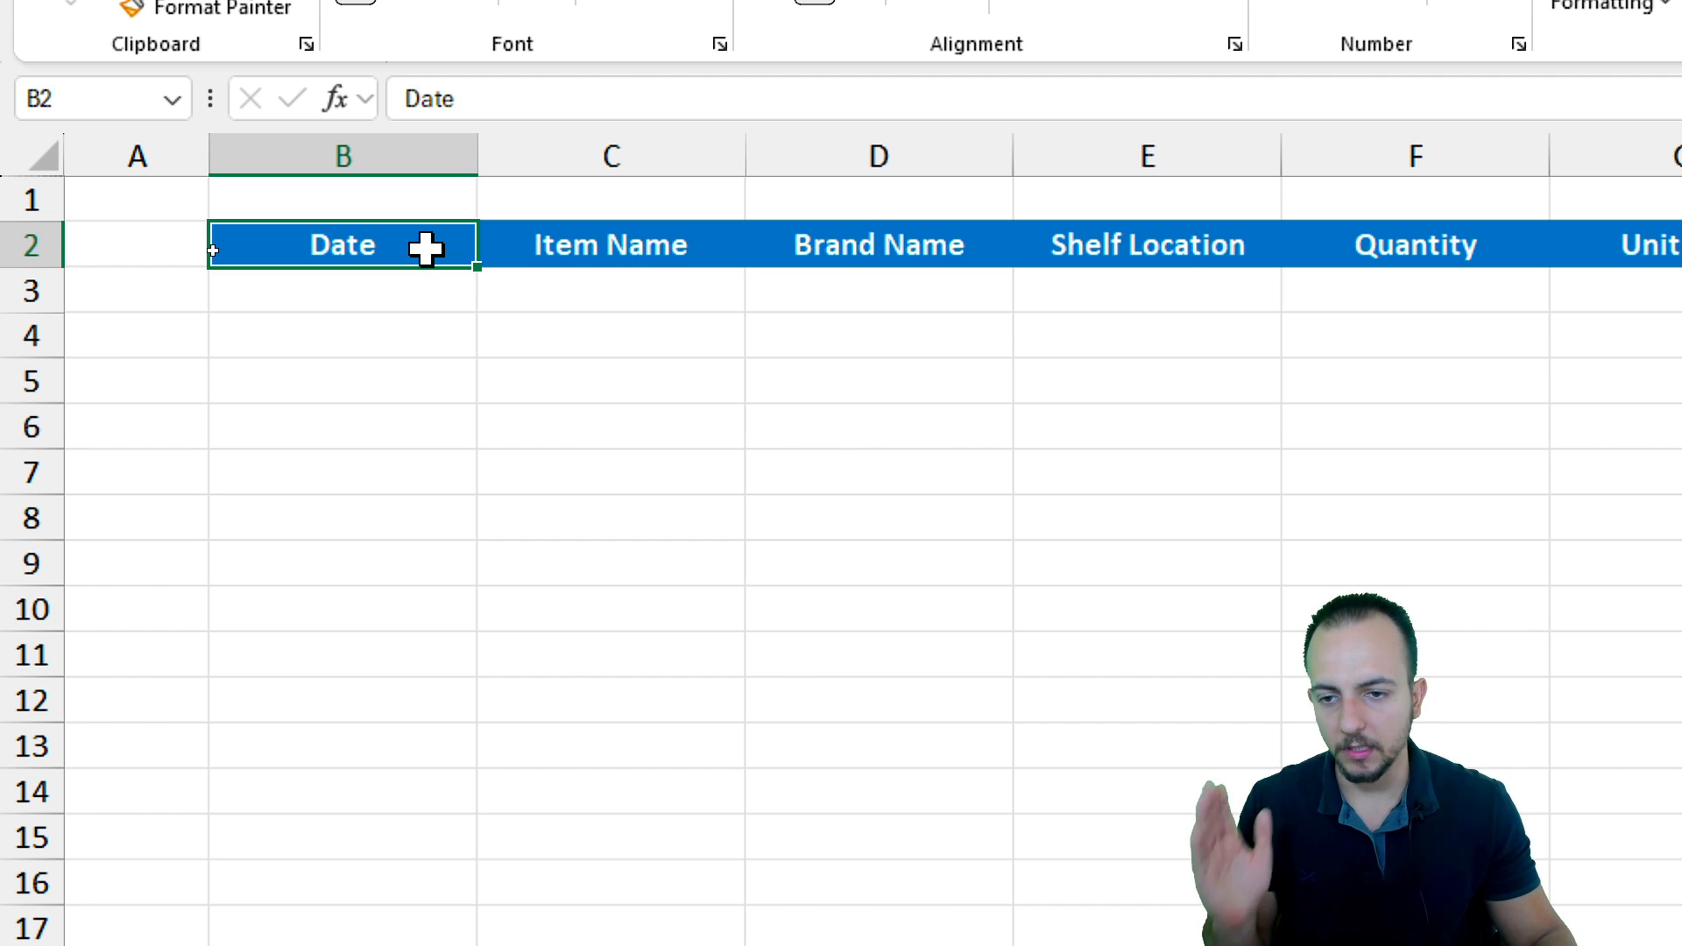
pyautogui.click(605, 248)
pyautogui.click(820, 248)
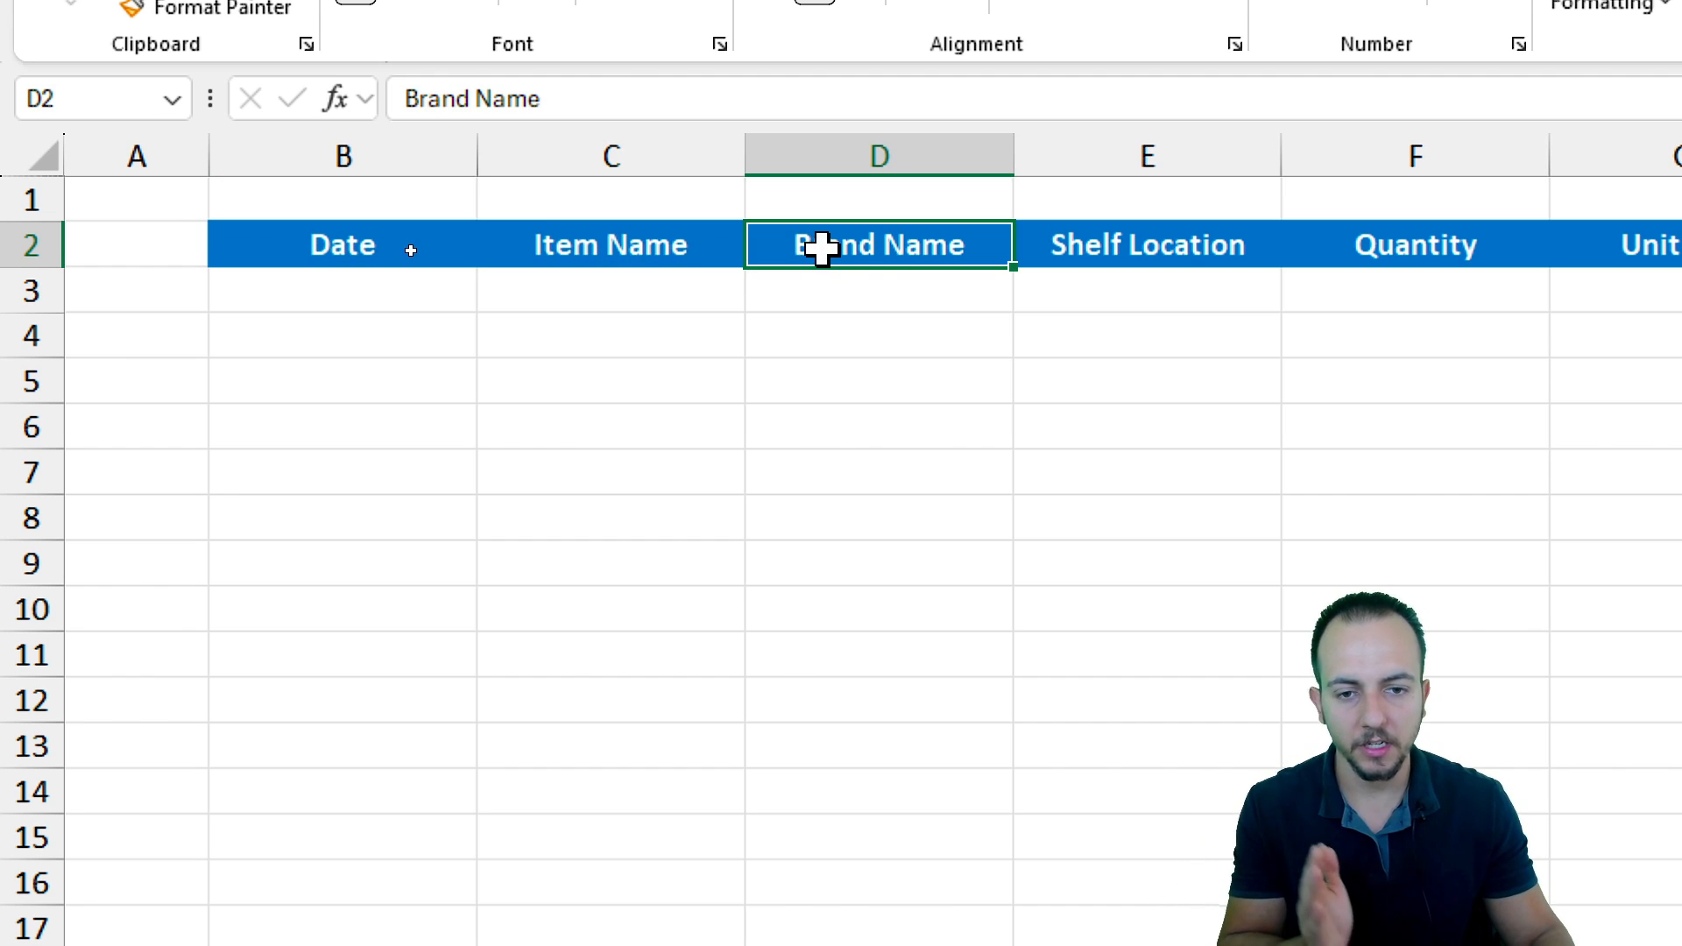
pyautogui.click(1200, 235)
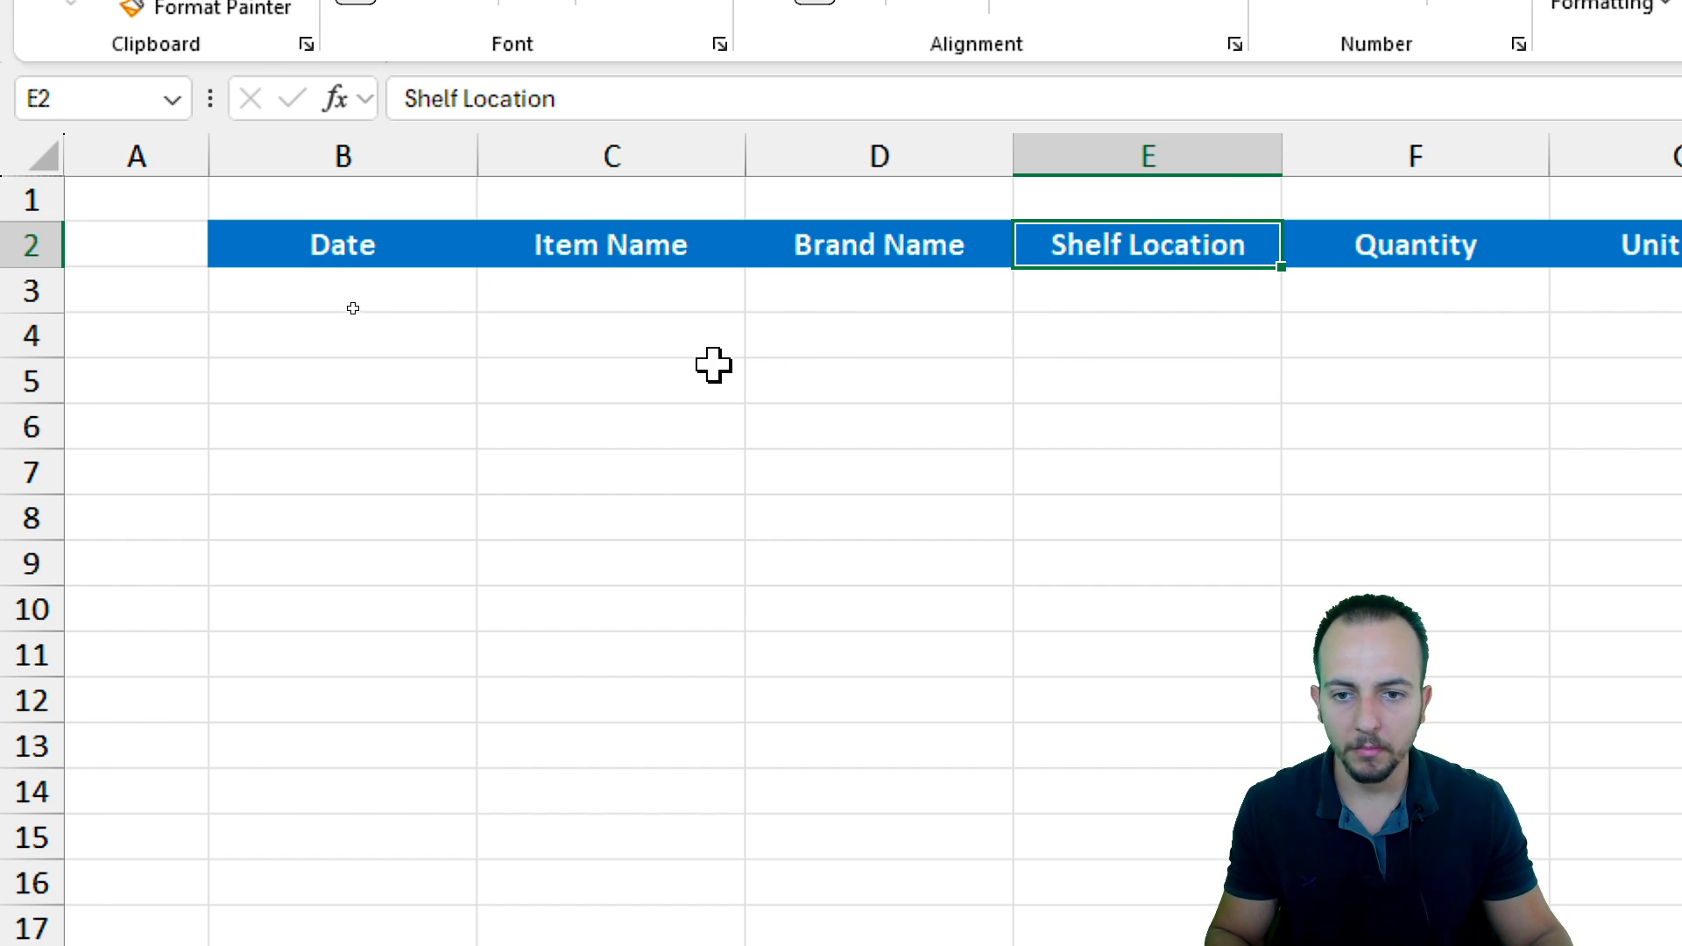
# Copy the header row B2:I2 and paste it as values into J3 on the Form sheet
pyautogui.moveTo(346, 243); pyautogui.dragTo(1477, 249)
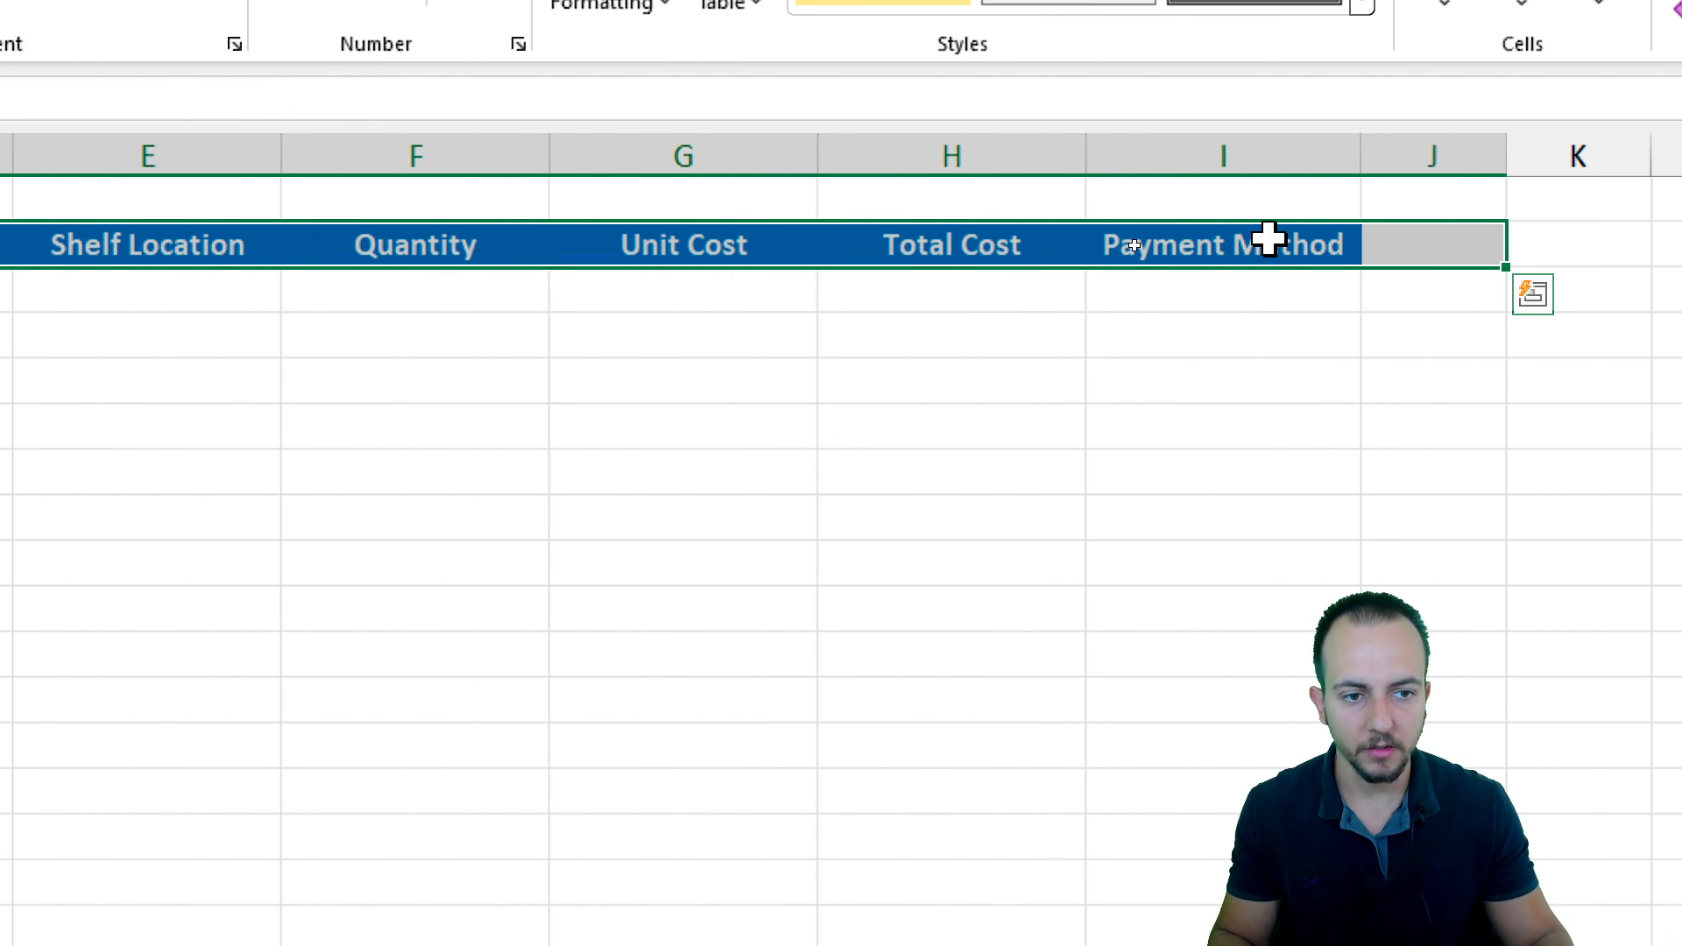
pyautogui.keyDown('shift'); pyautogui.click(1331, 245); pyautogui.keyUp('shift')
pyautogui.rightClick(151, 256)
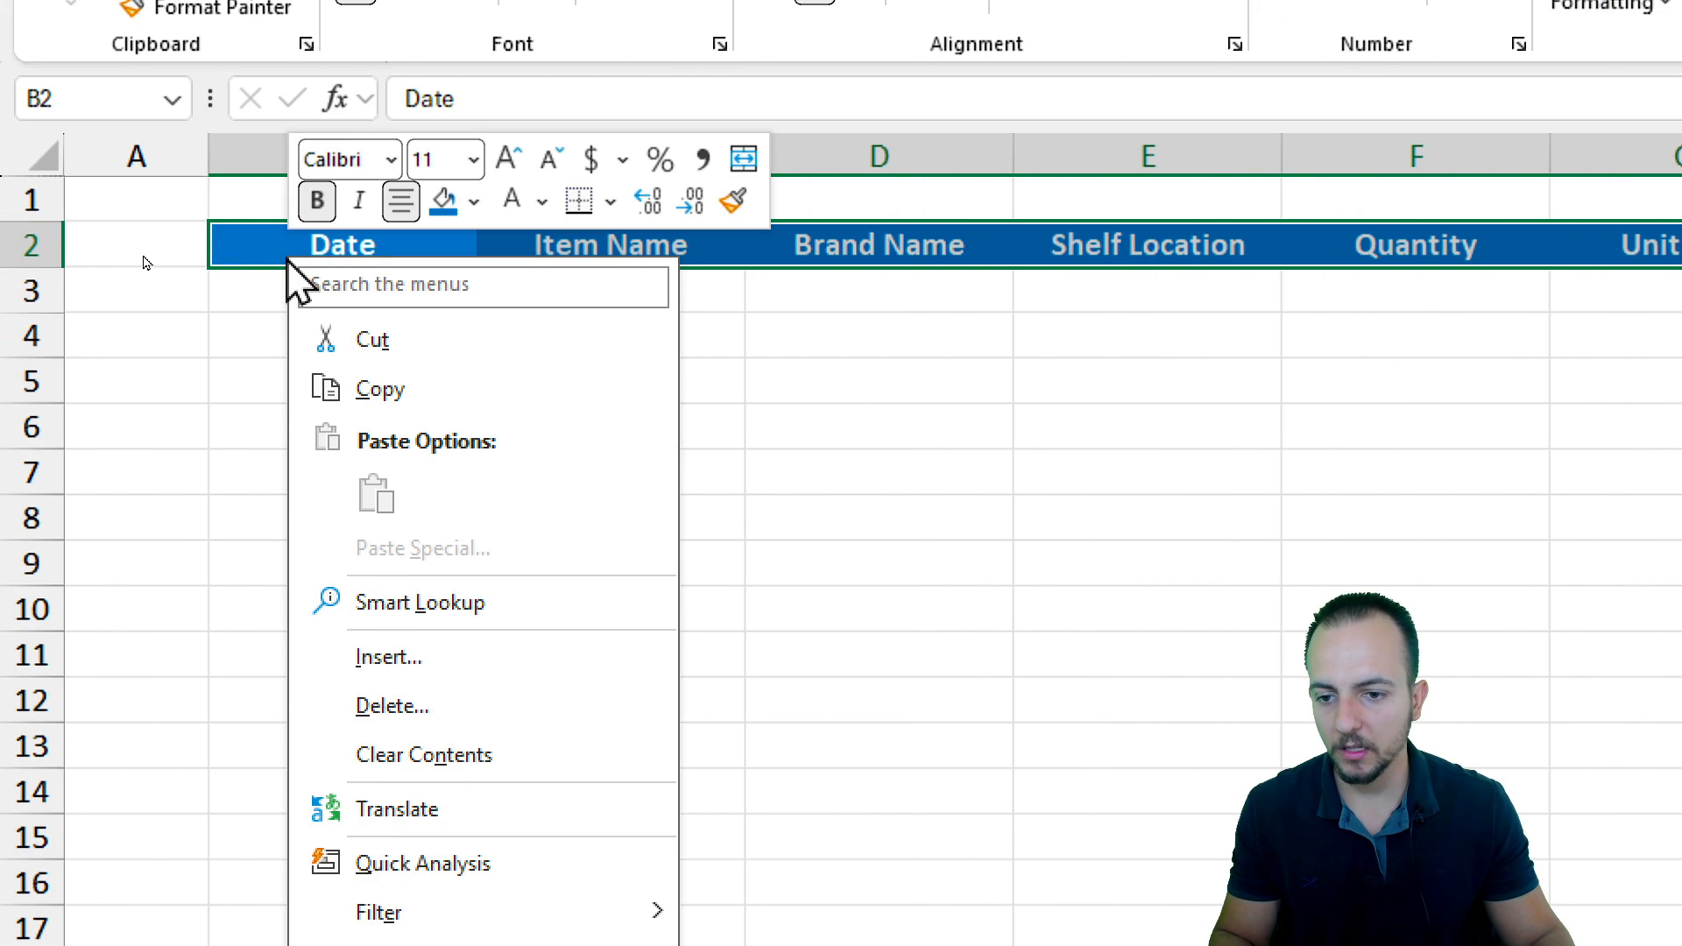
pyautogui.click(248, 391)
pyautogui.click(263, 876)
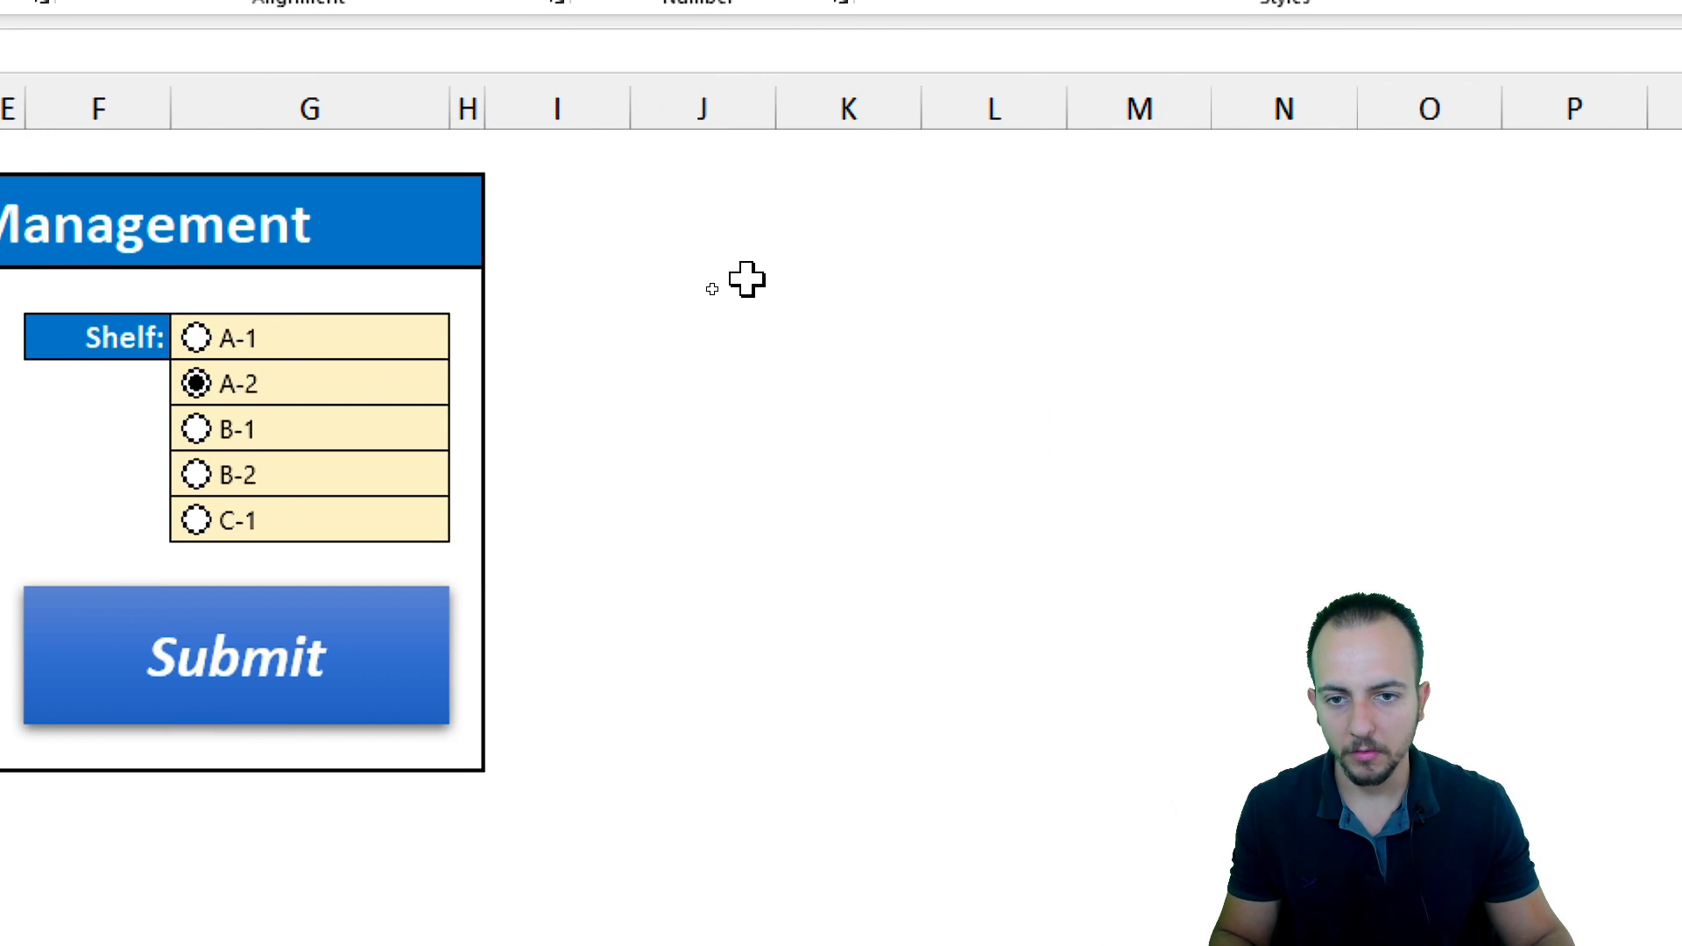
pyautogui.click(1059, 239)
pyautogui.rightClick(720, 248)
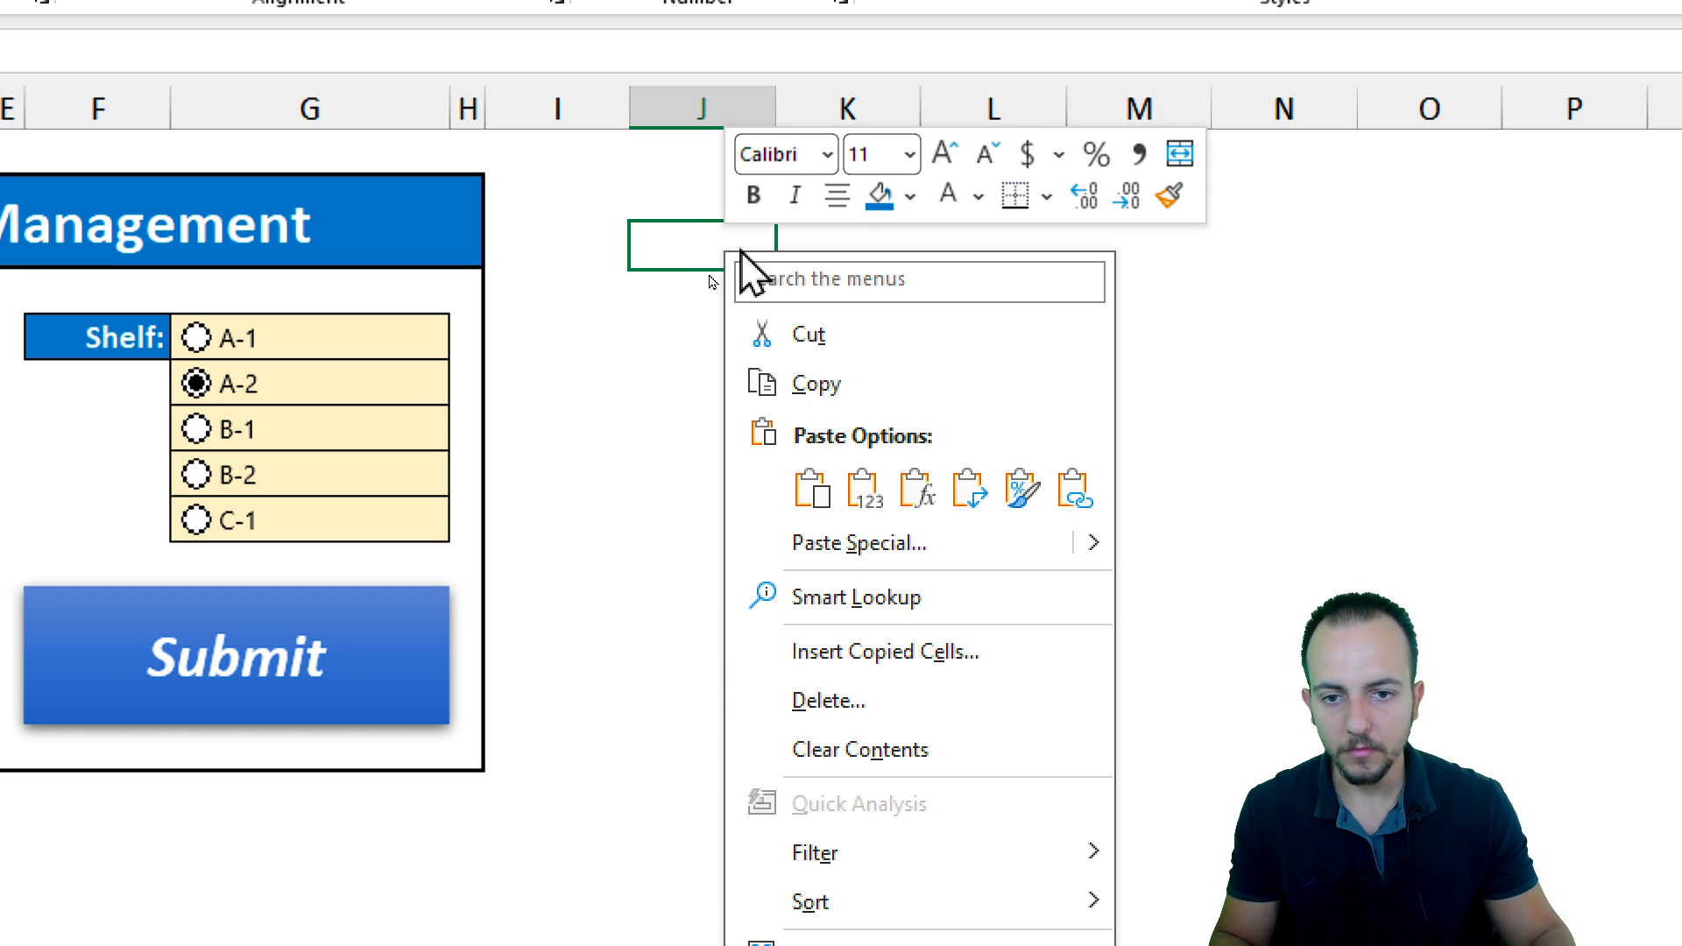
pyautogui.click(875, 503)
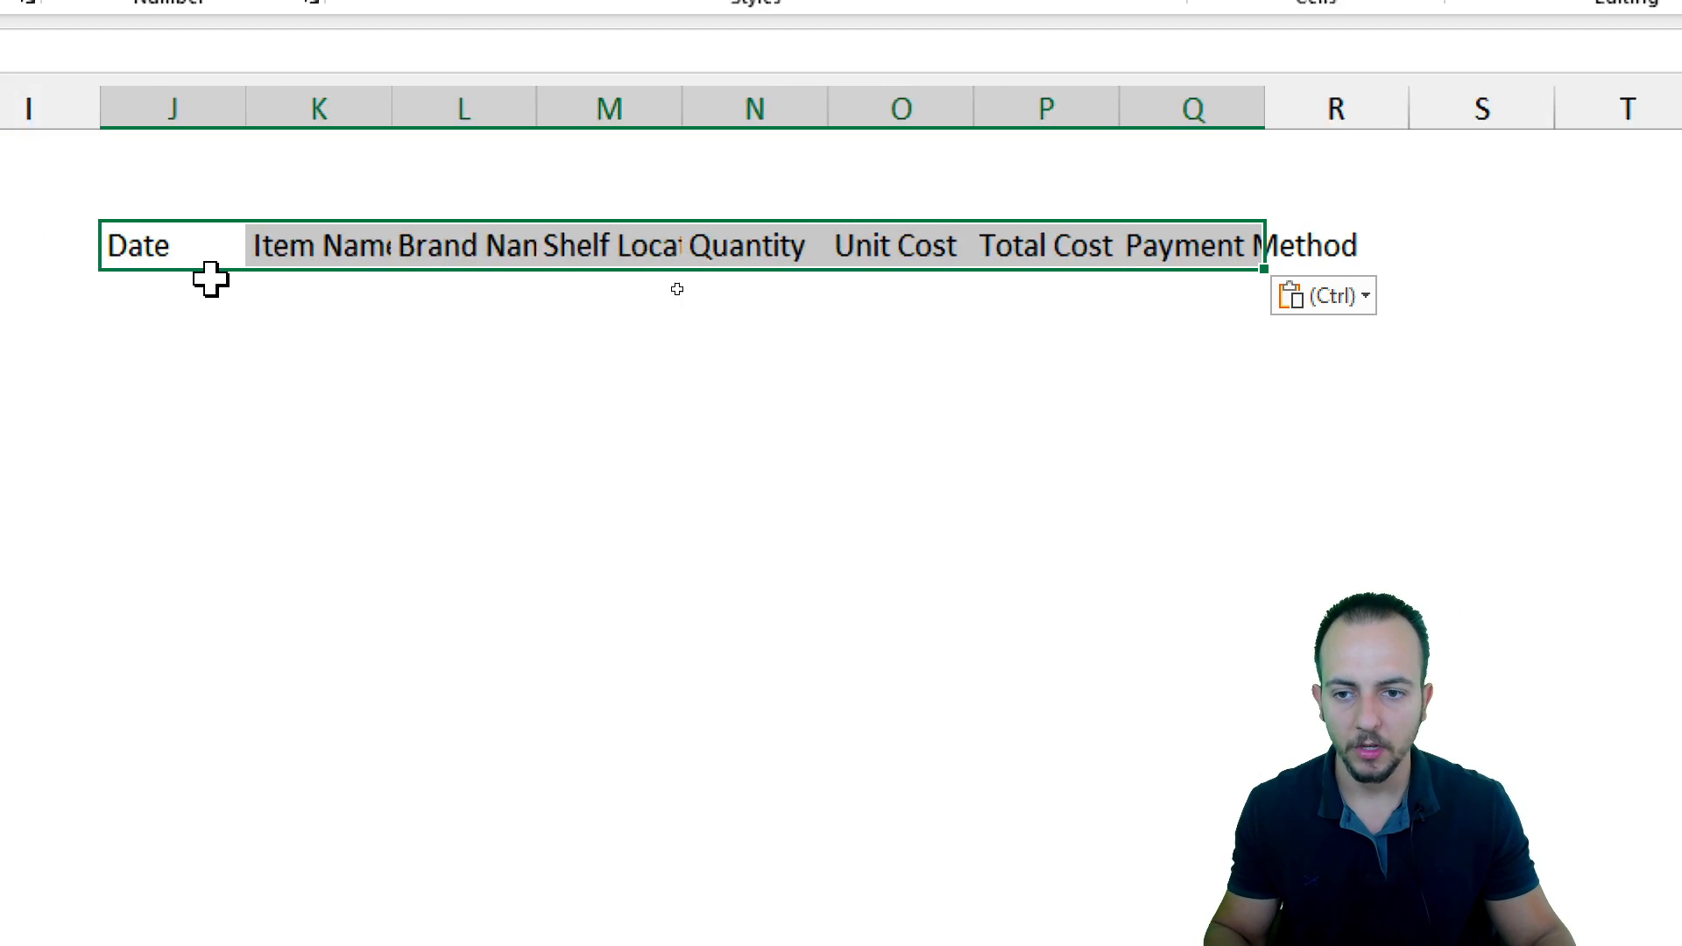
# Enter the formula =D12 in J4 to pull the form's date under the Date header
pyautogui.click(503, 250)
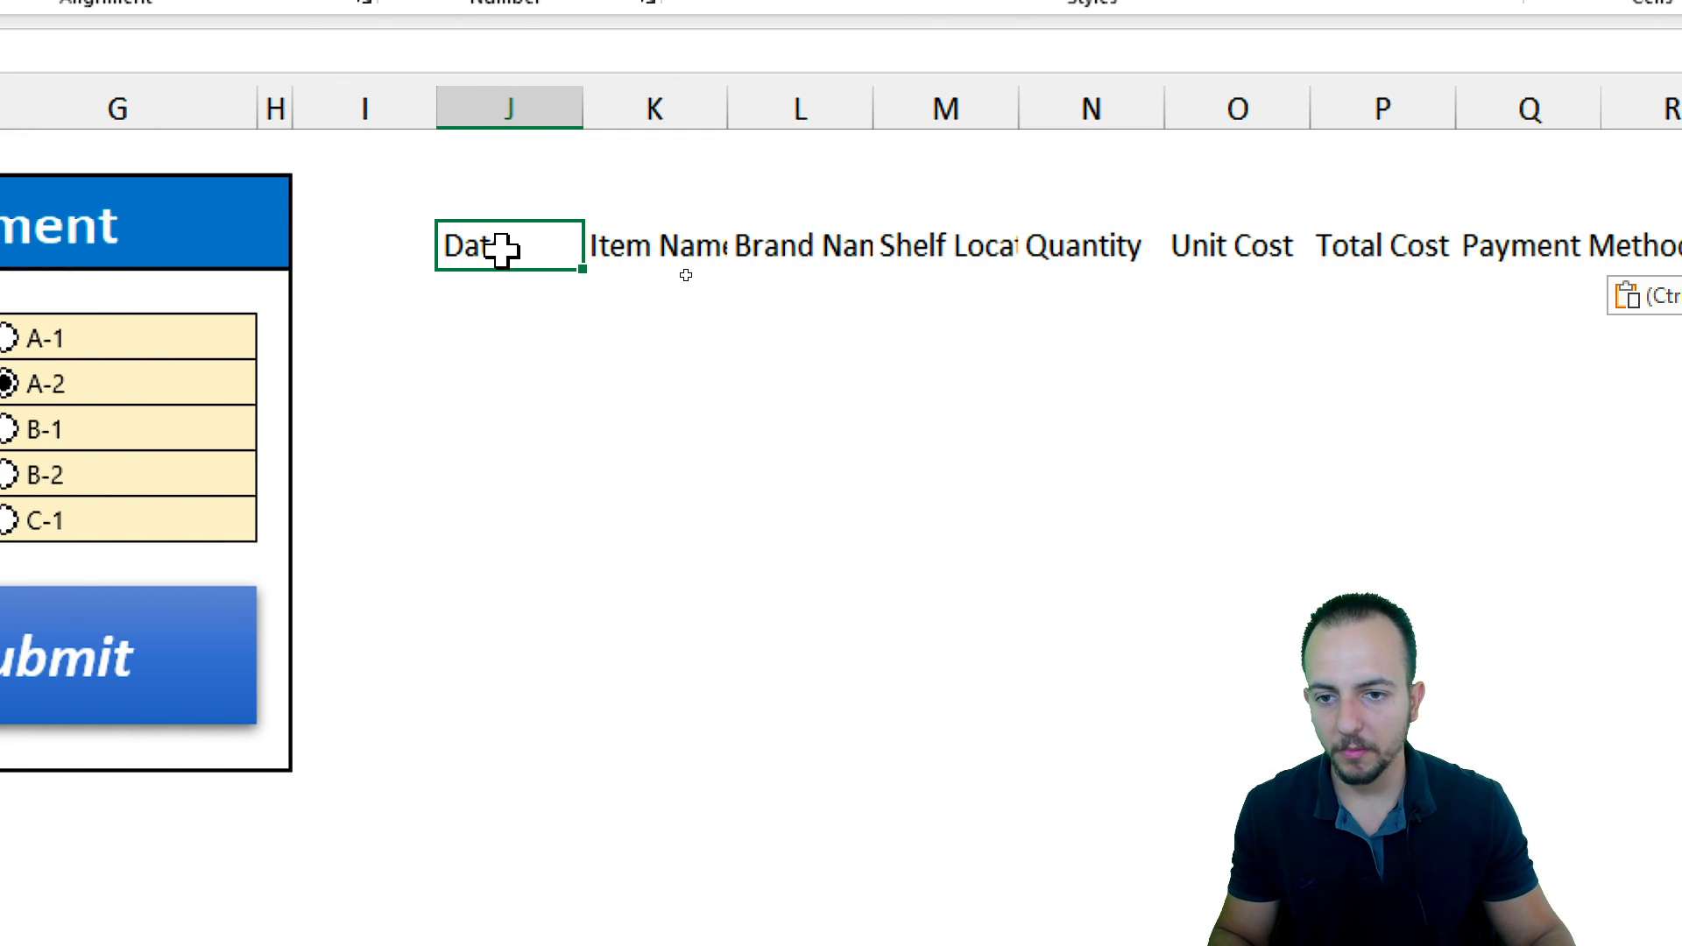
pyautogui.click(528, 291)
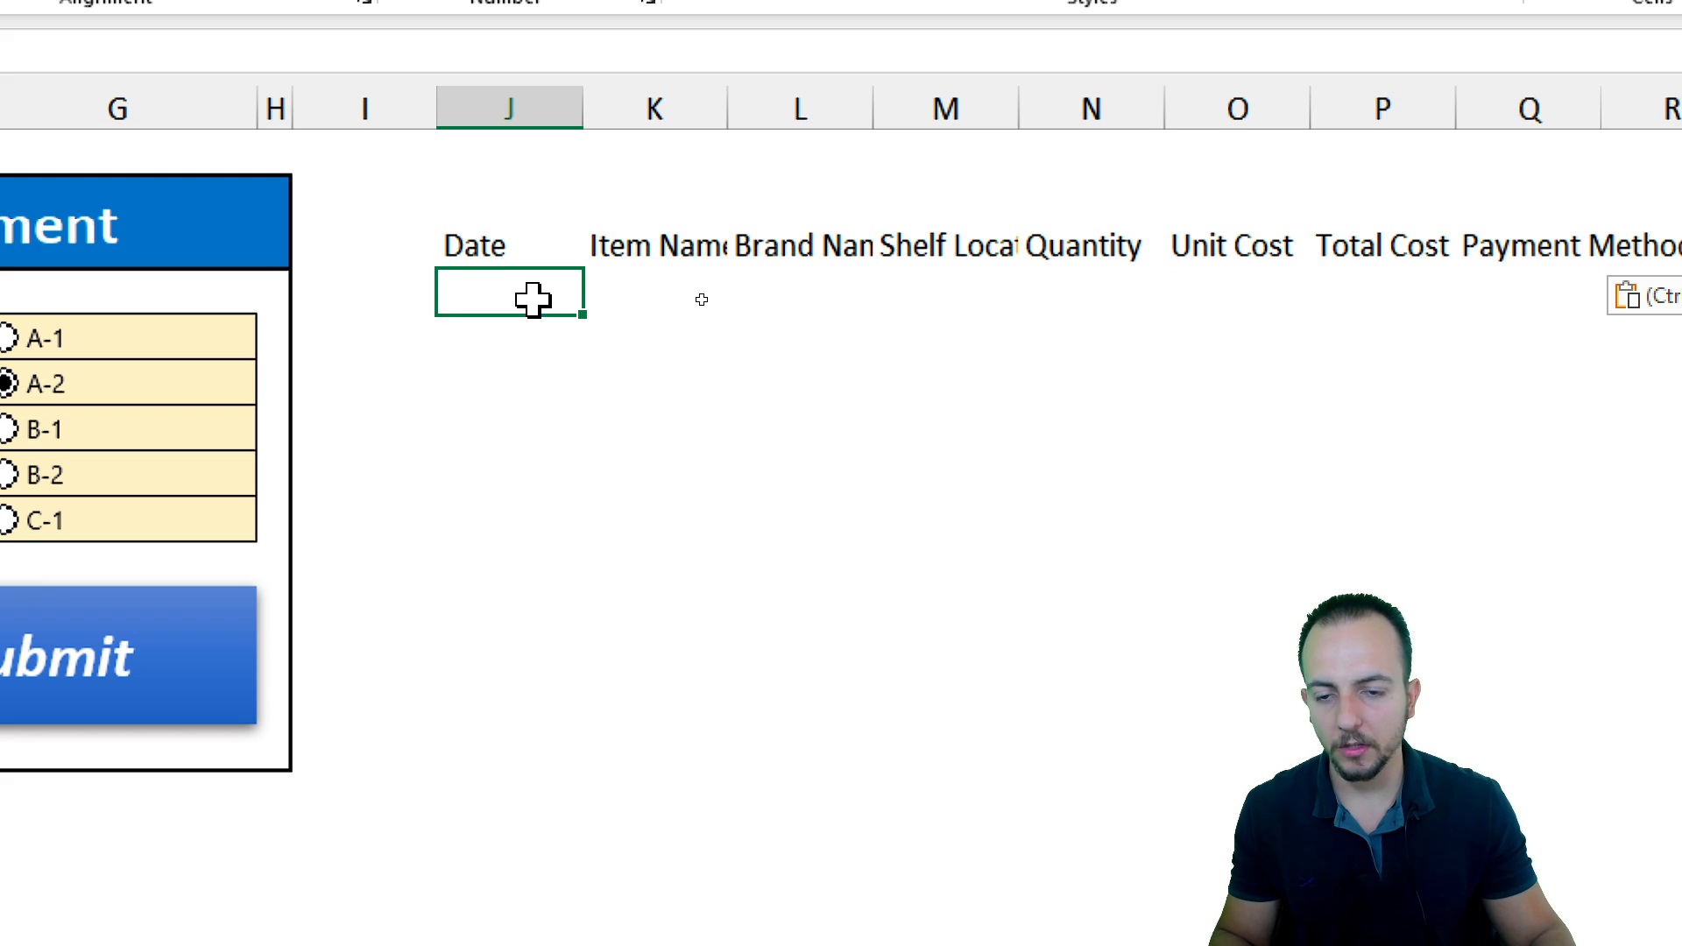
pyautogui.write('=')
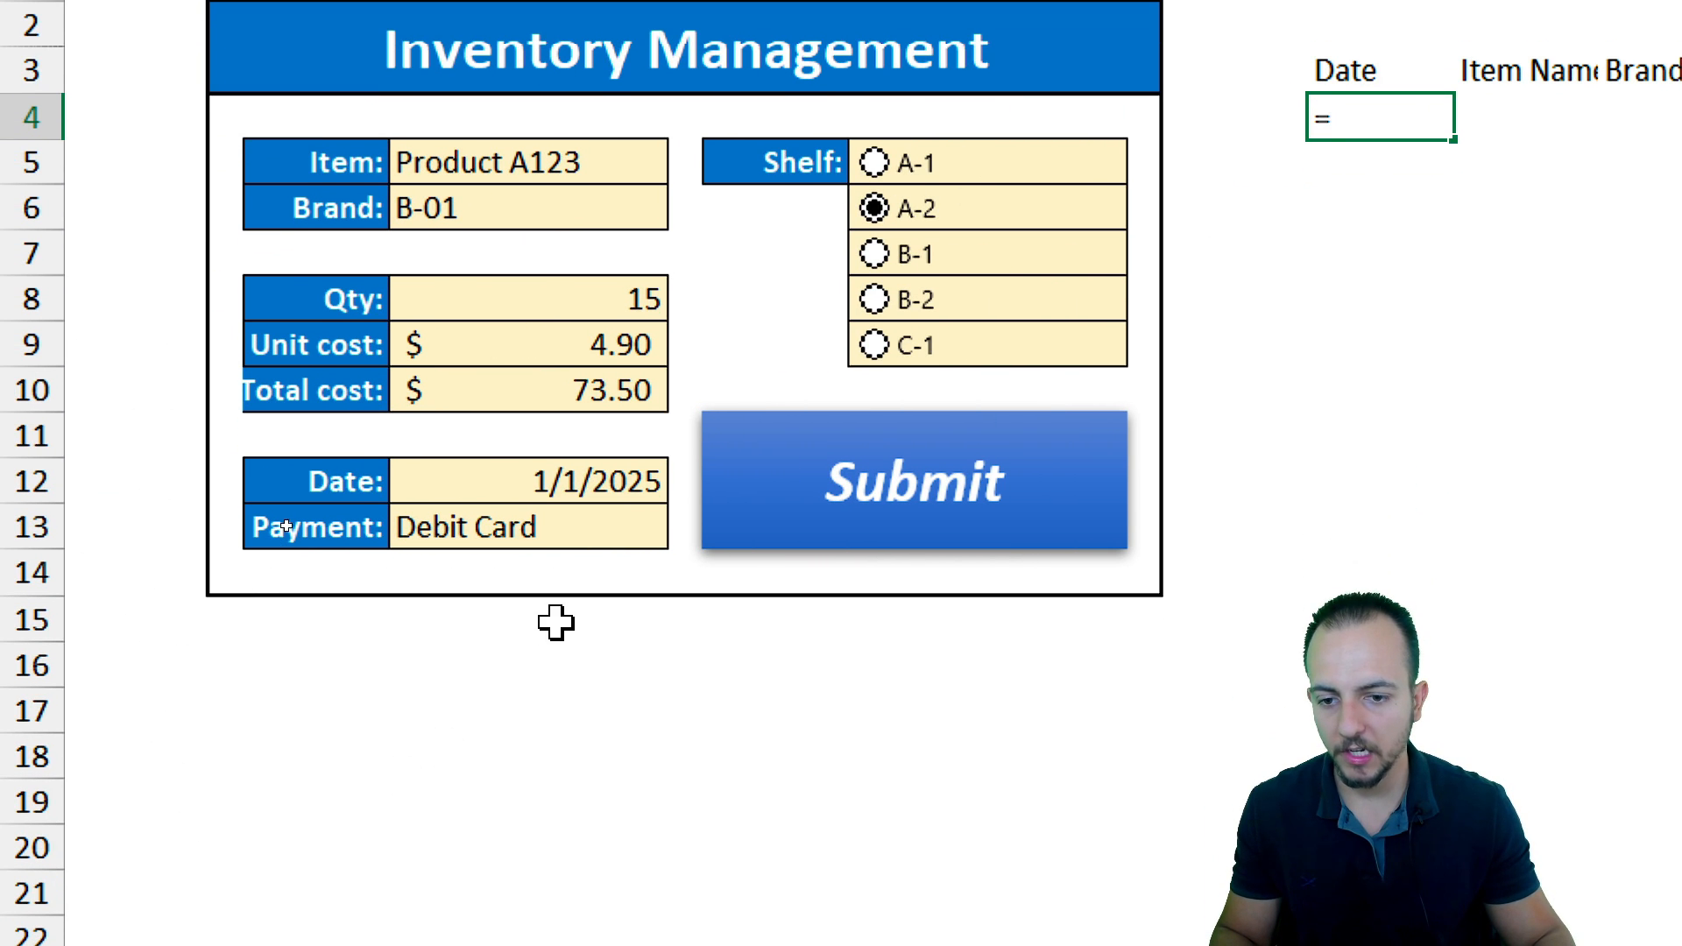
pyautogui.click(485, 481)
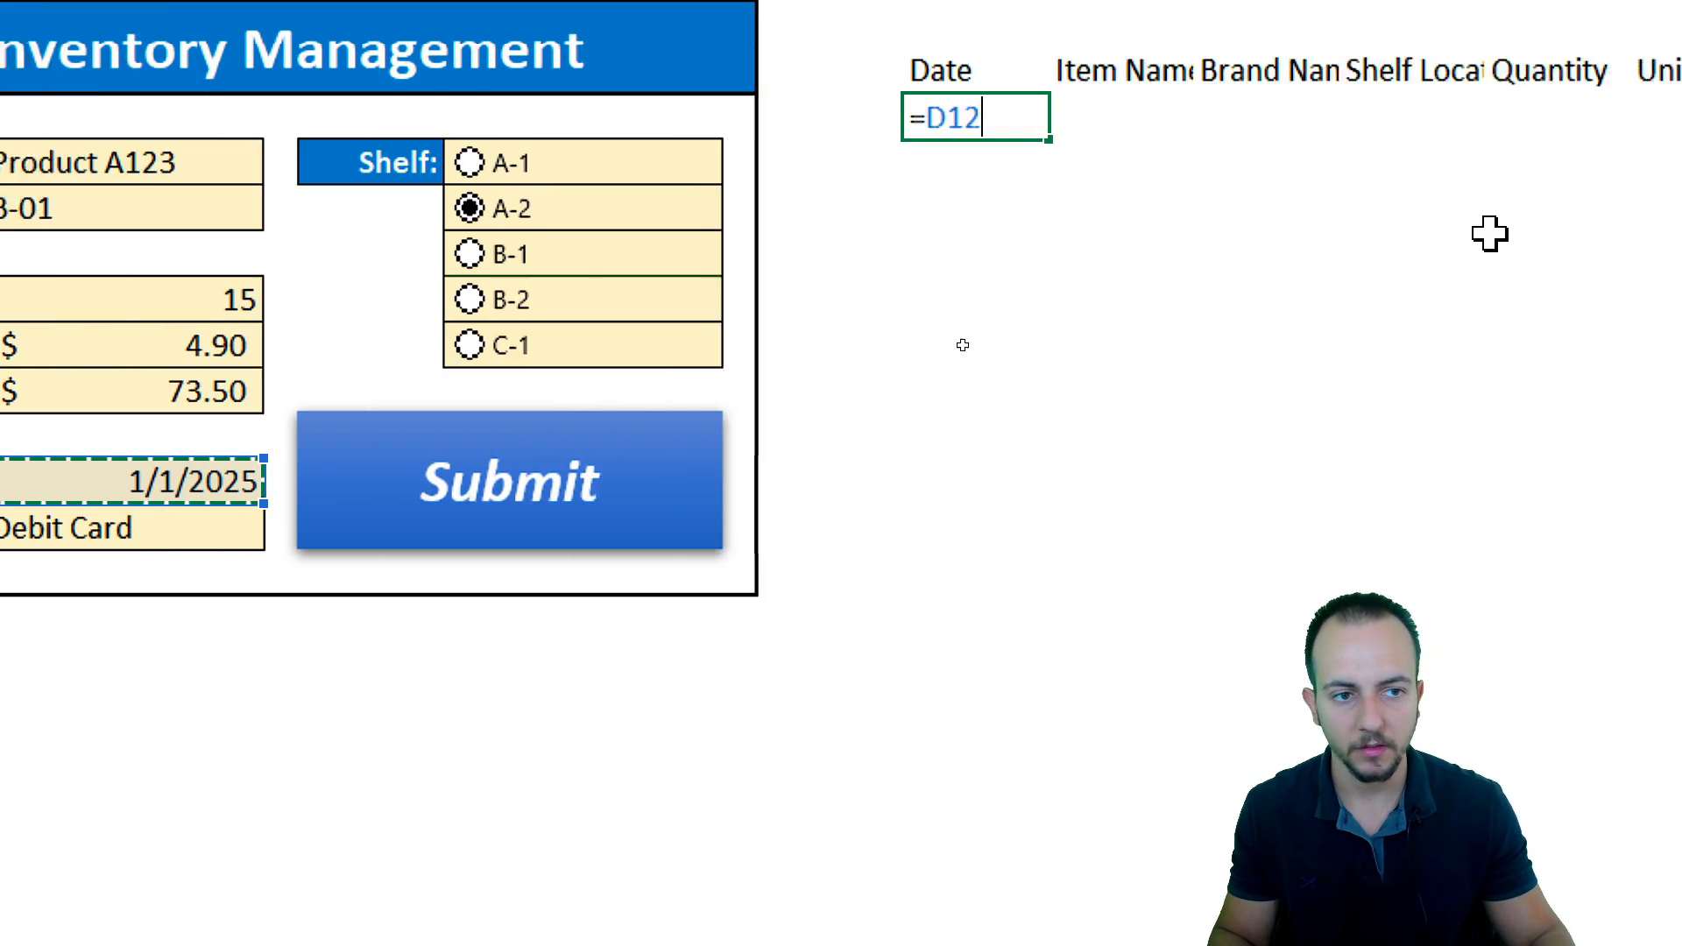
pyautogui.press('Return')
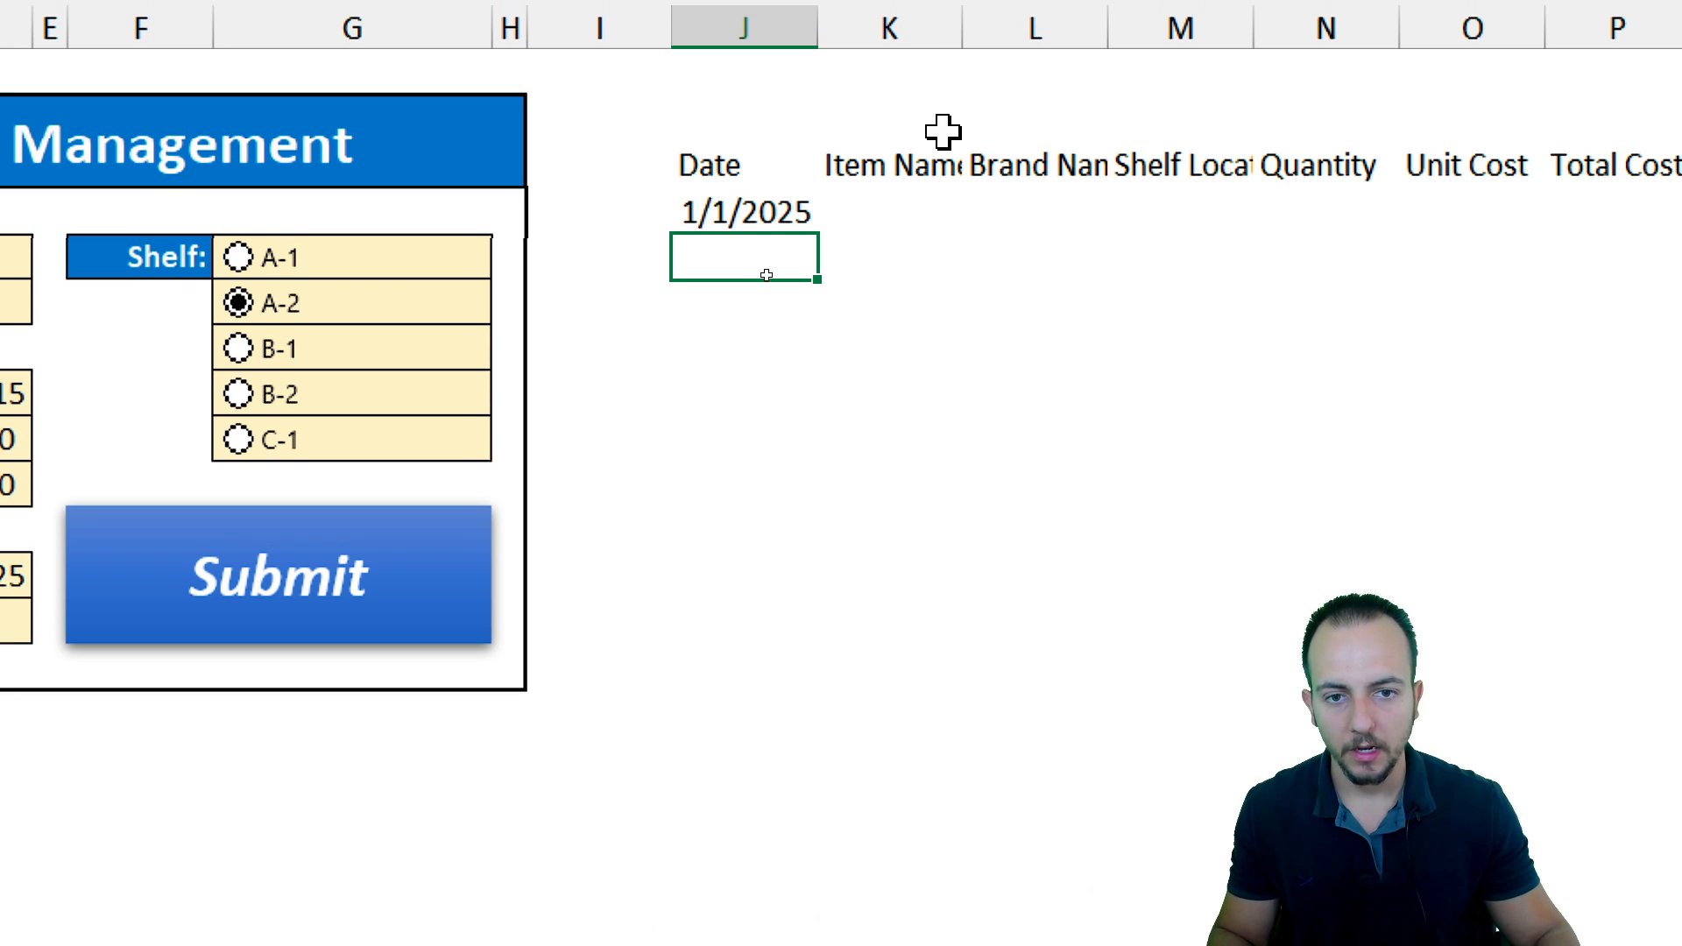
# Enter formulas =D5 in K4 and =D6 in L4 to pull the item and brand from the form
pyautogui.click(915, 201)
pyautogui.write('=')
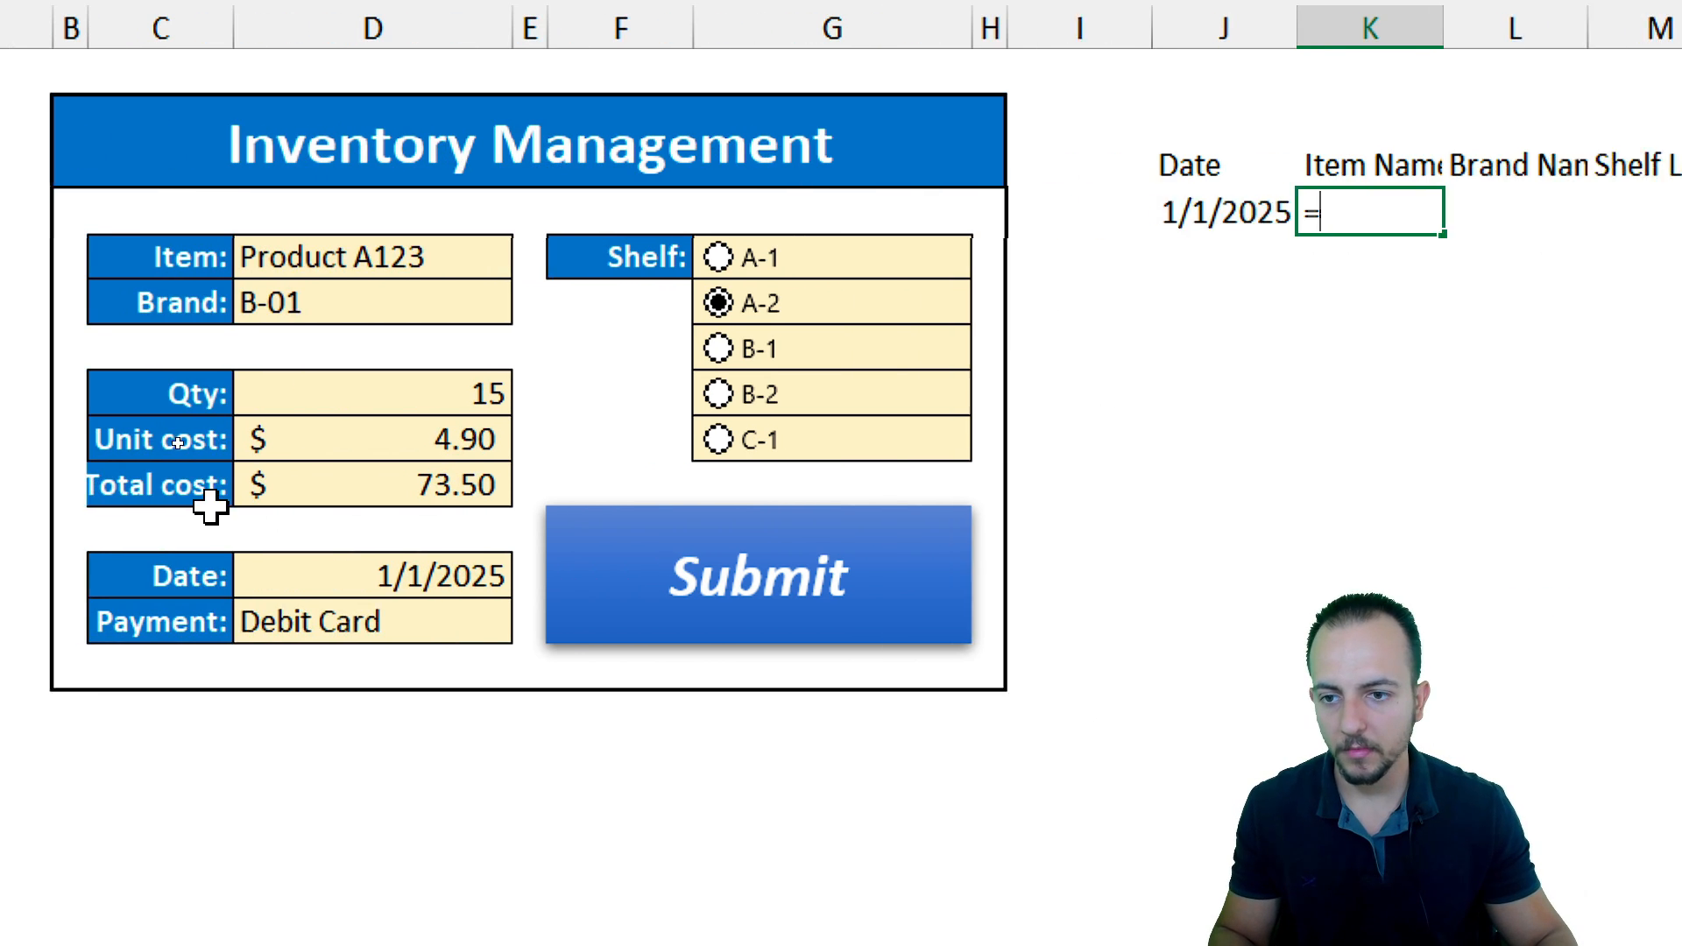
pyautogui.click(435, 255)
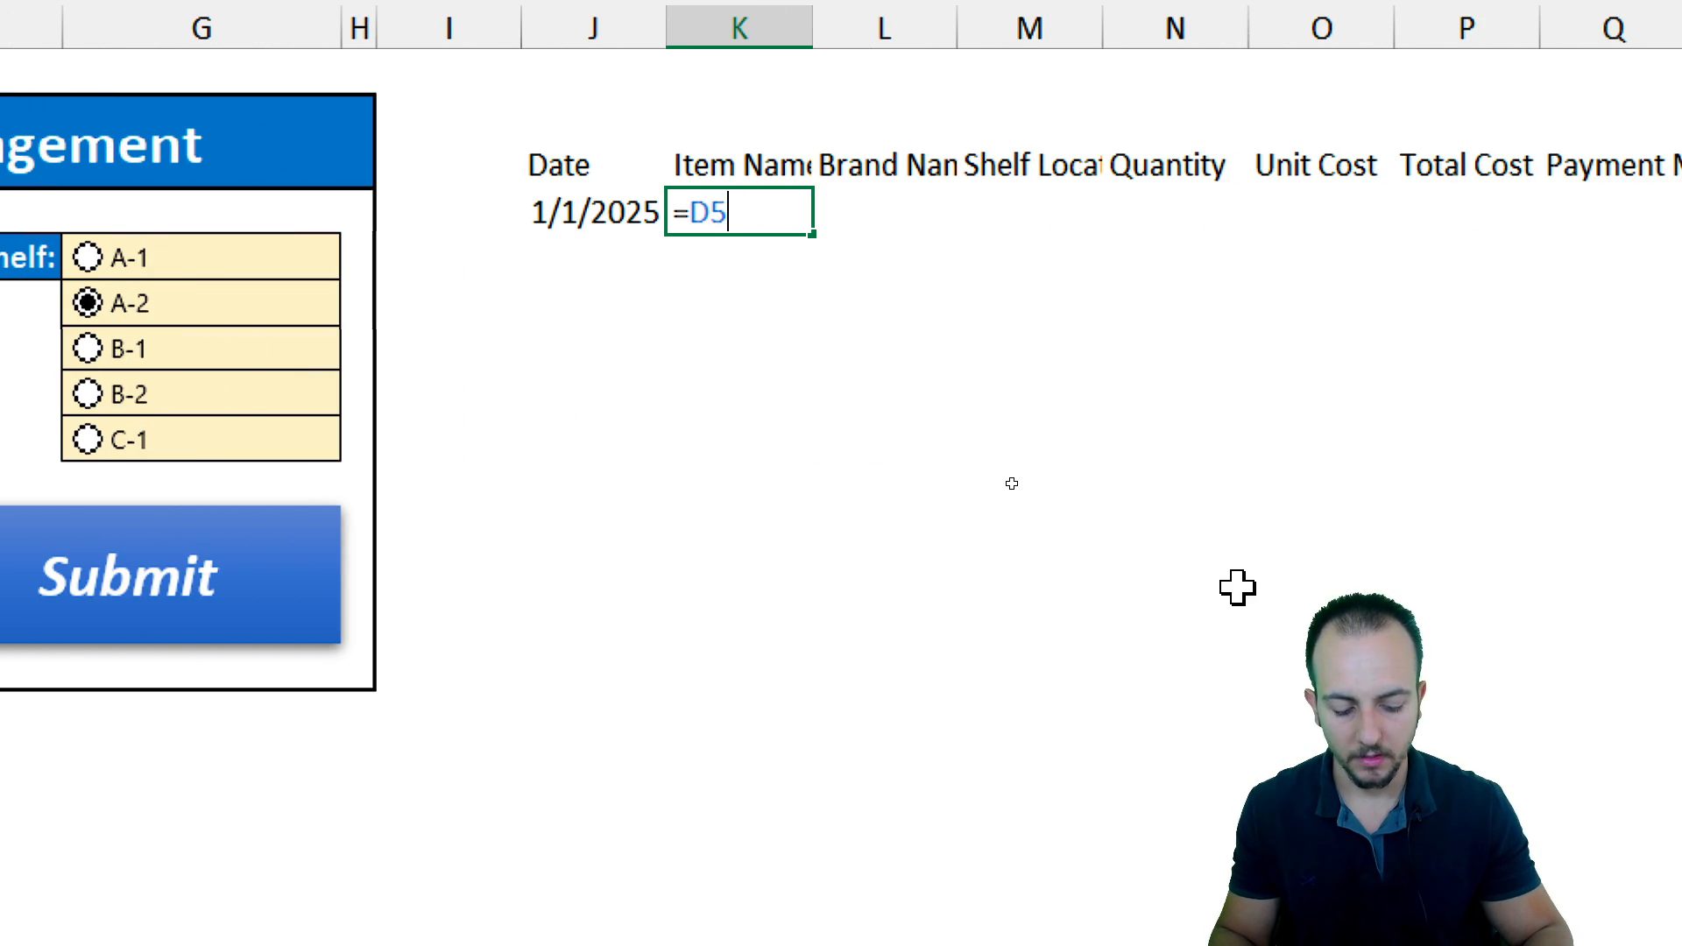
pyautogui.press('Tab')
pyautogui.write('=')
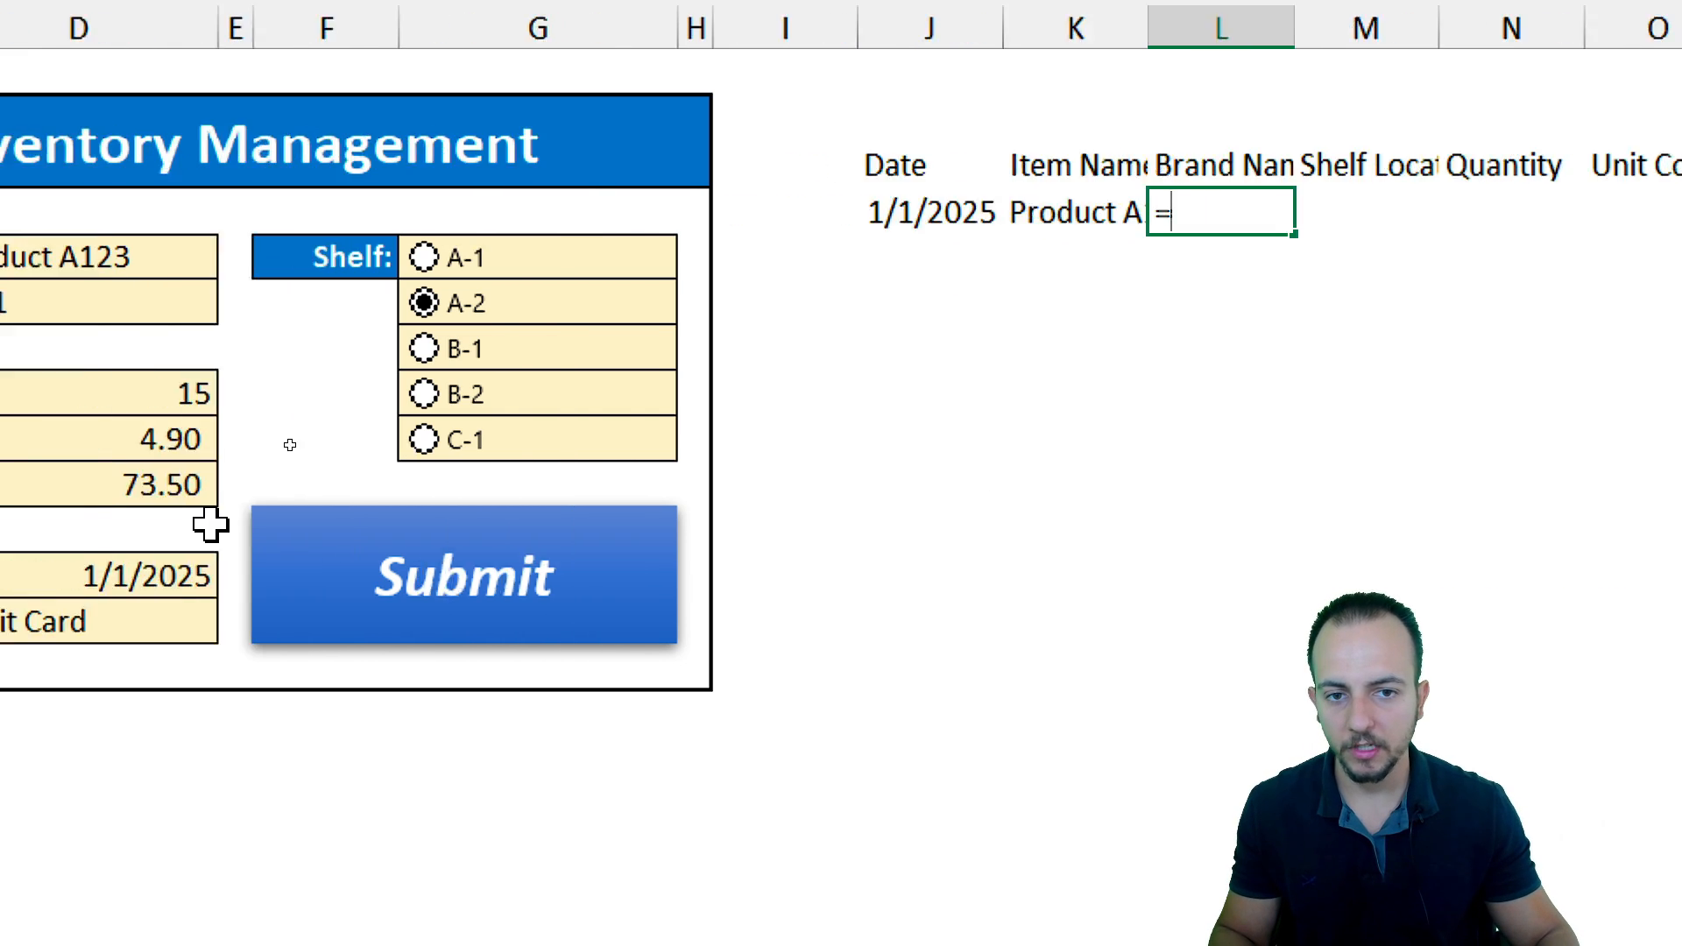
pyautogui.click(412, 300)
pyautogui.press('Tab')
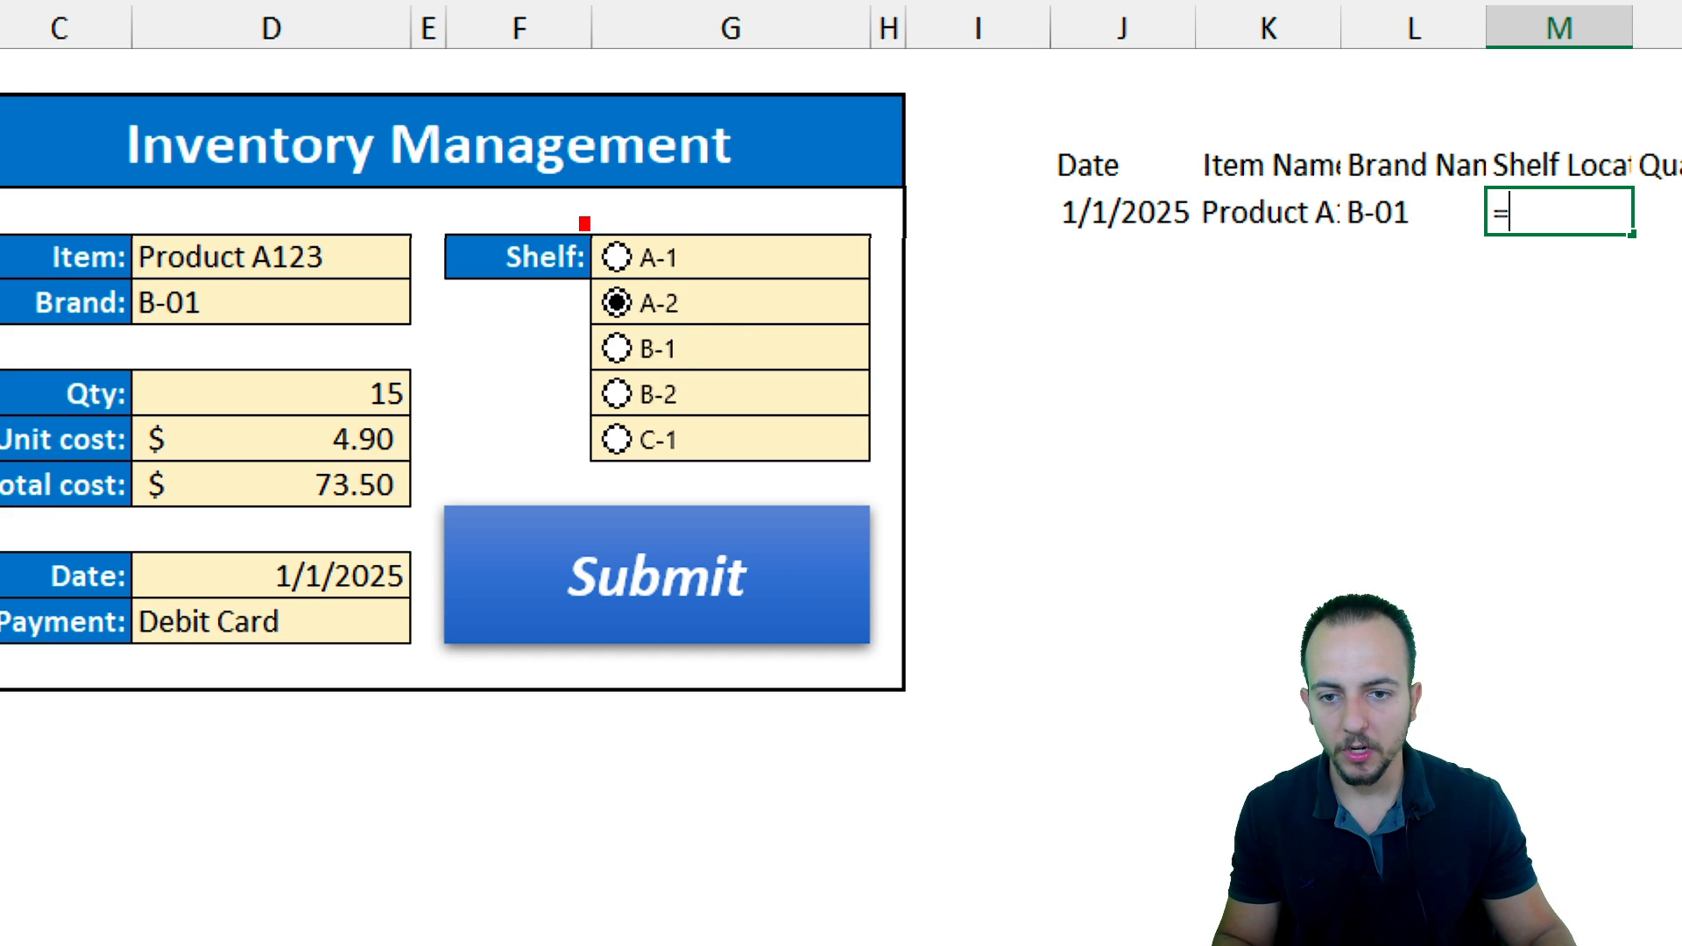
pyautogui.moveTo(584, 223); pyautogui.dragTo(699, 473)
pyautogui.moveTo(722, 410); pyautogui.dragTo(846, 492)
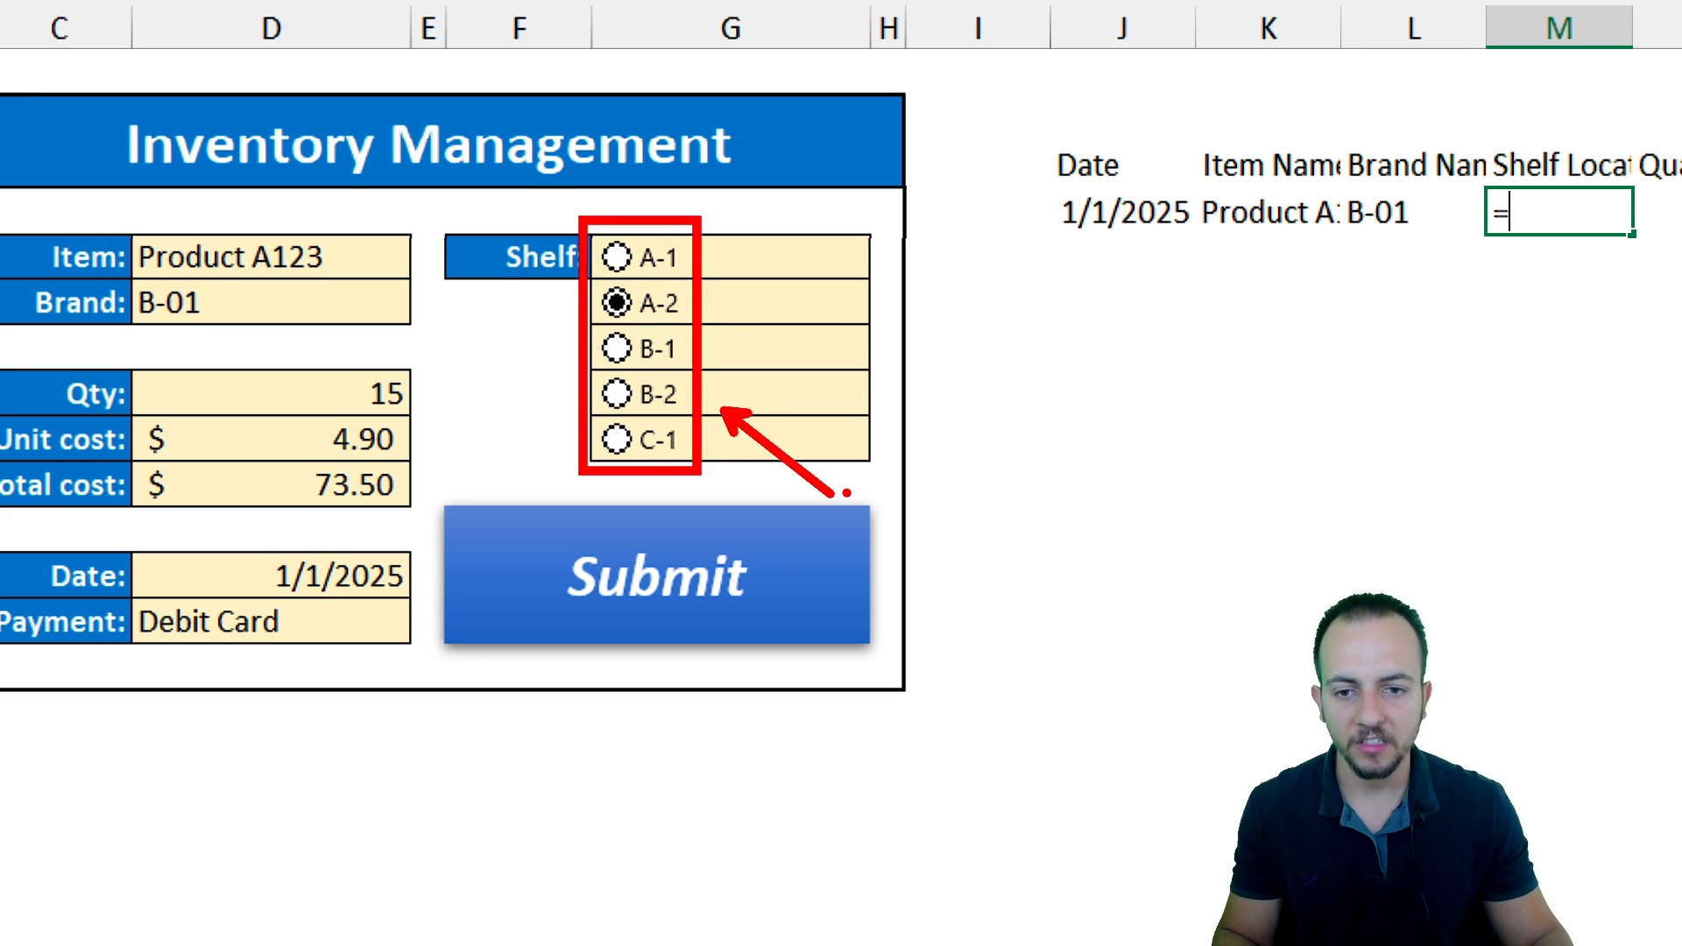
pyautogui.press('e')
pyautogui.moveTo(596, 233); pyautogui.dragTo(683, 457)
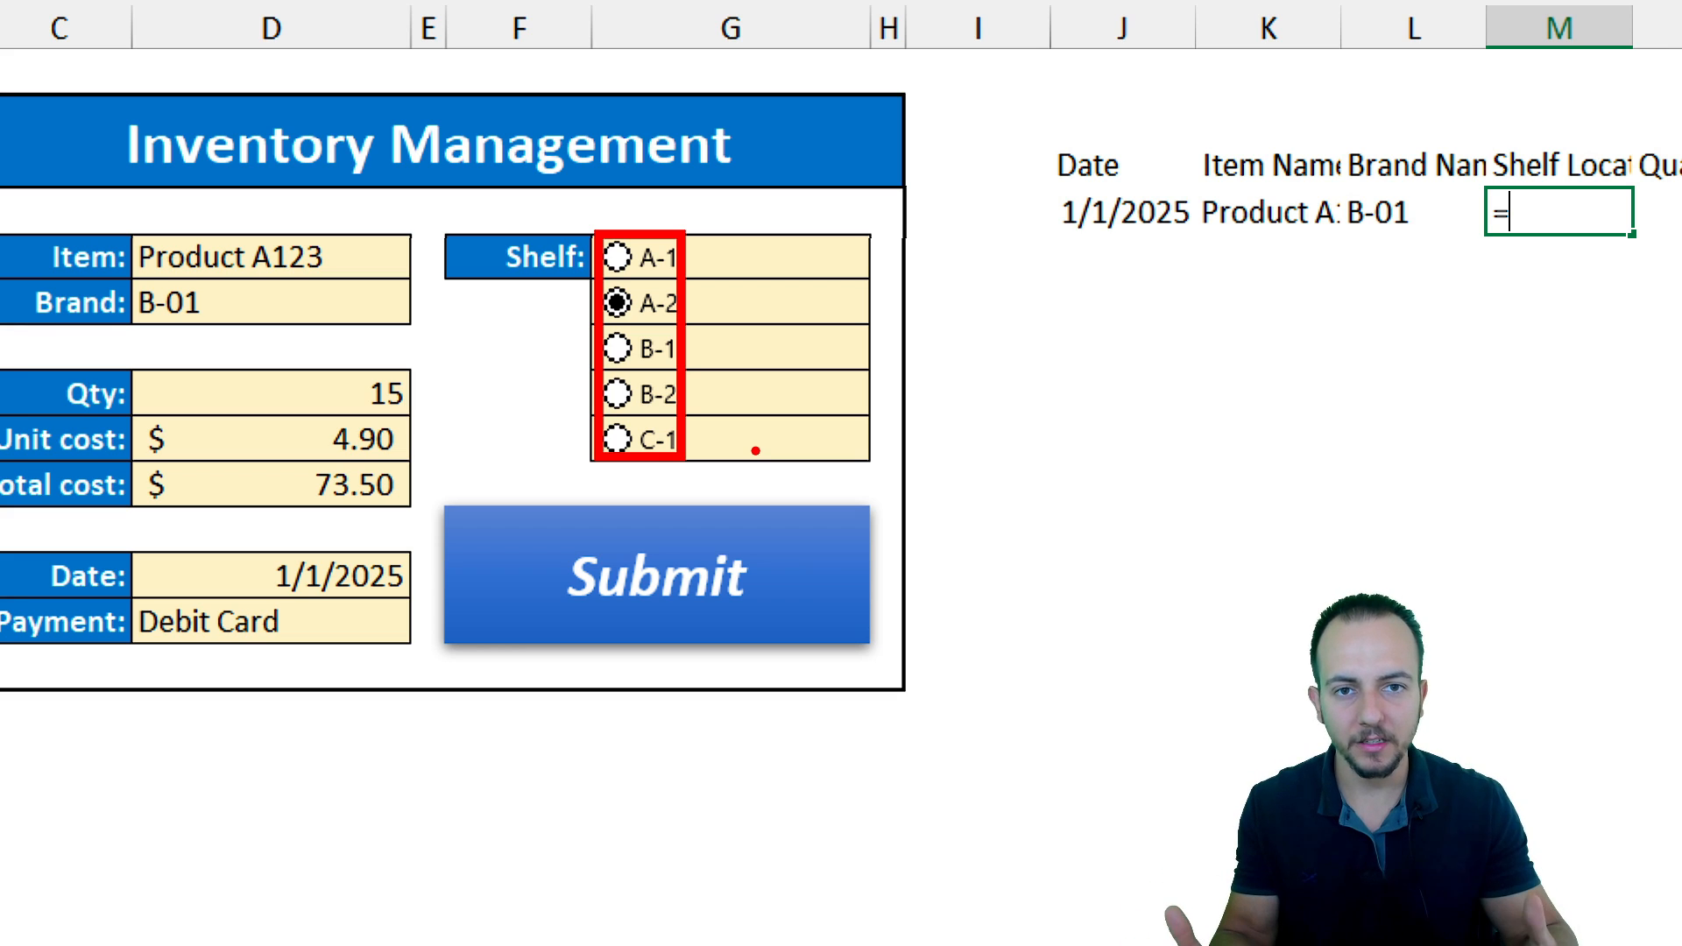
pyautogui.press('Escape')
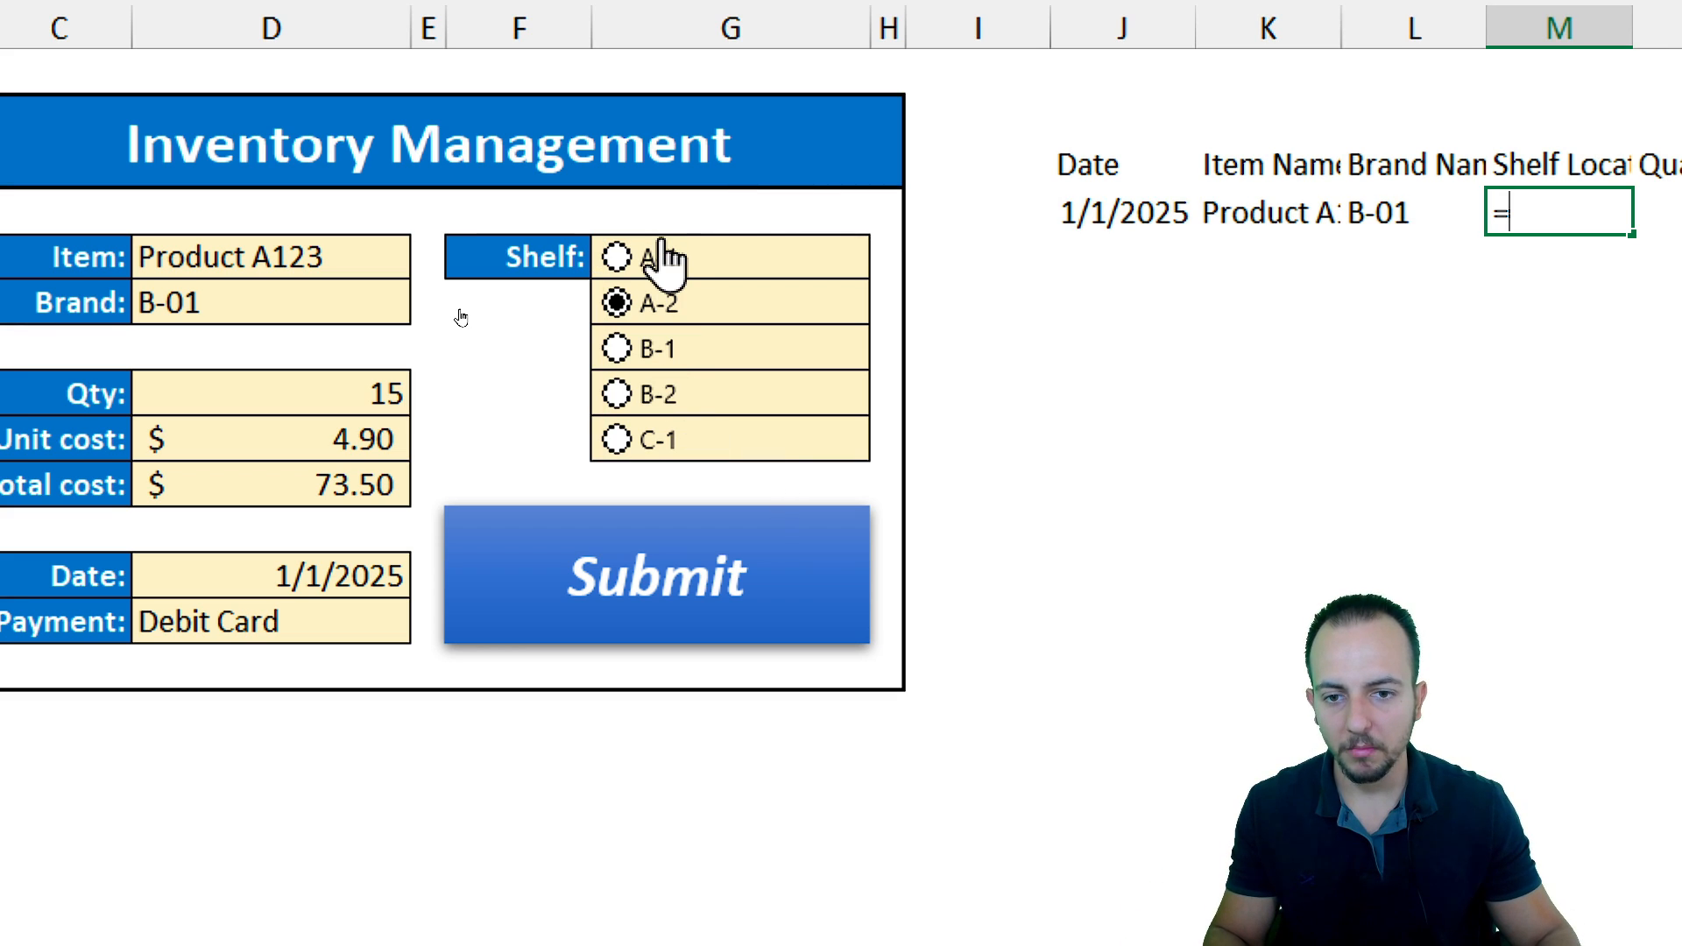
pyautogui.rightClick(663, 259)
pyautogui.press('Escape')
pyautogui.moveTo(665, 237); pyautogui.dragTo(1147, 408)
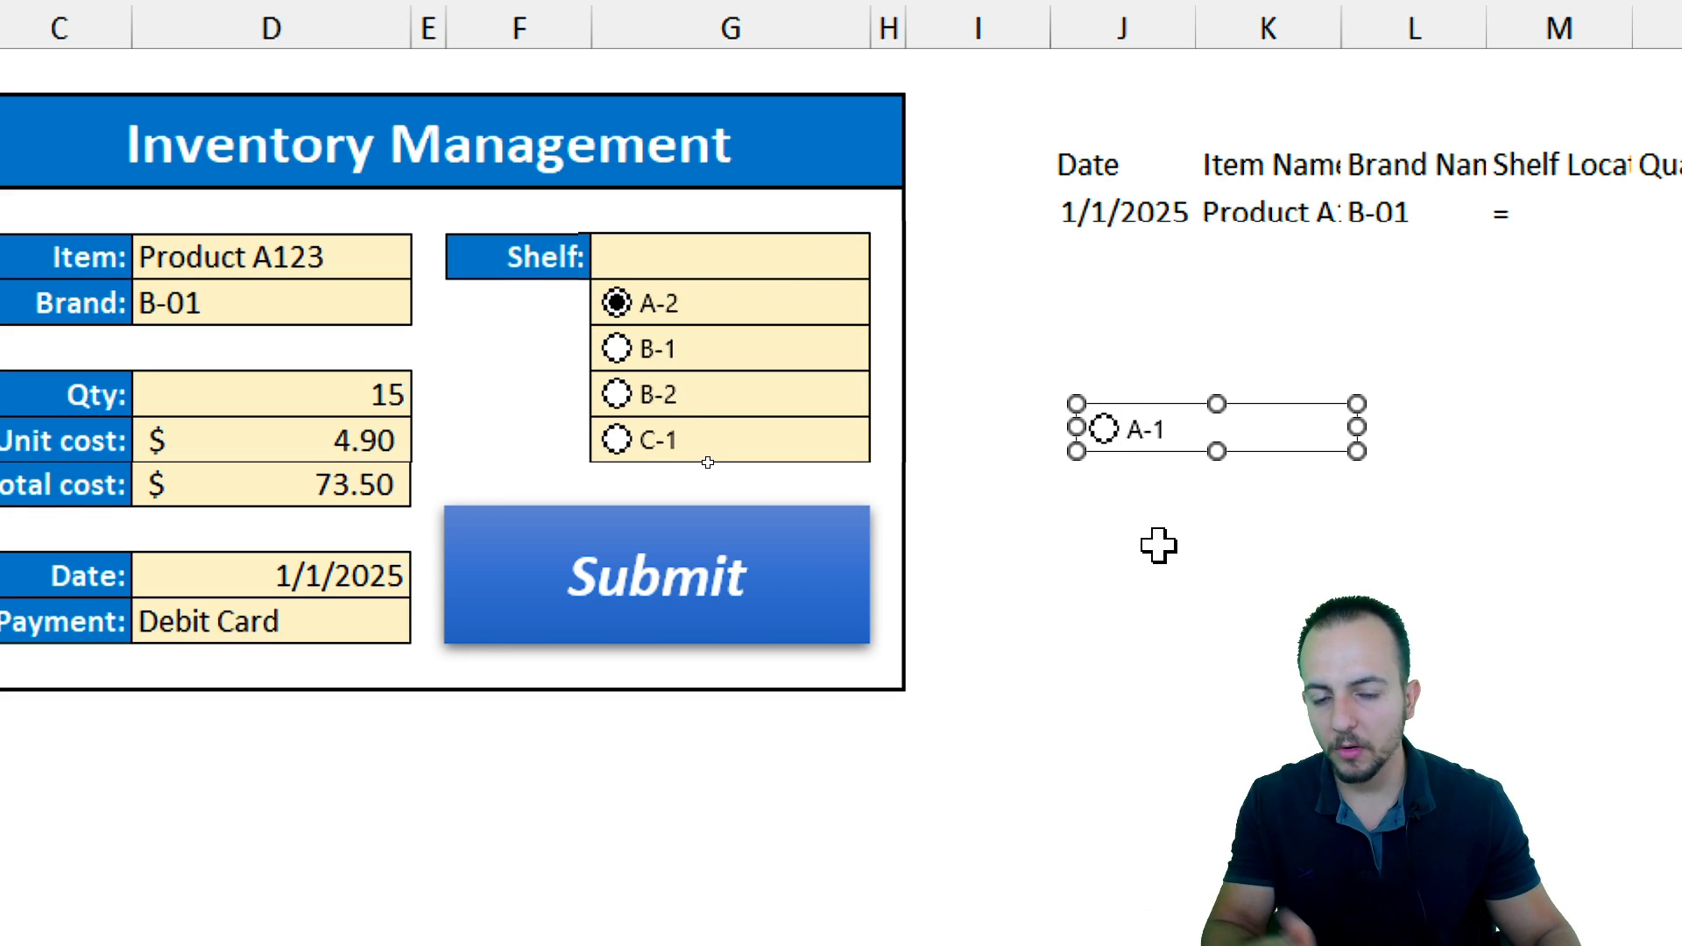
pyautogui.hotkey('ctrl', '2')
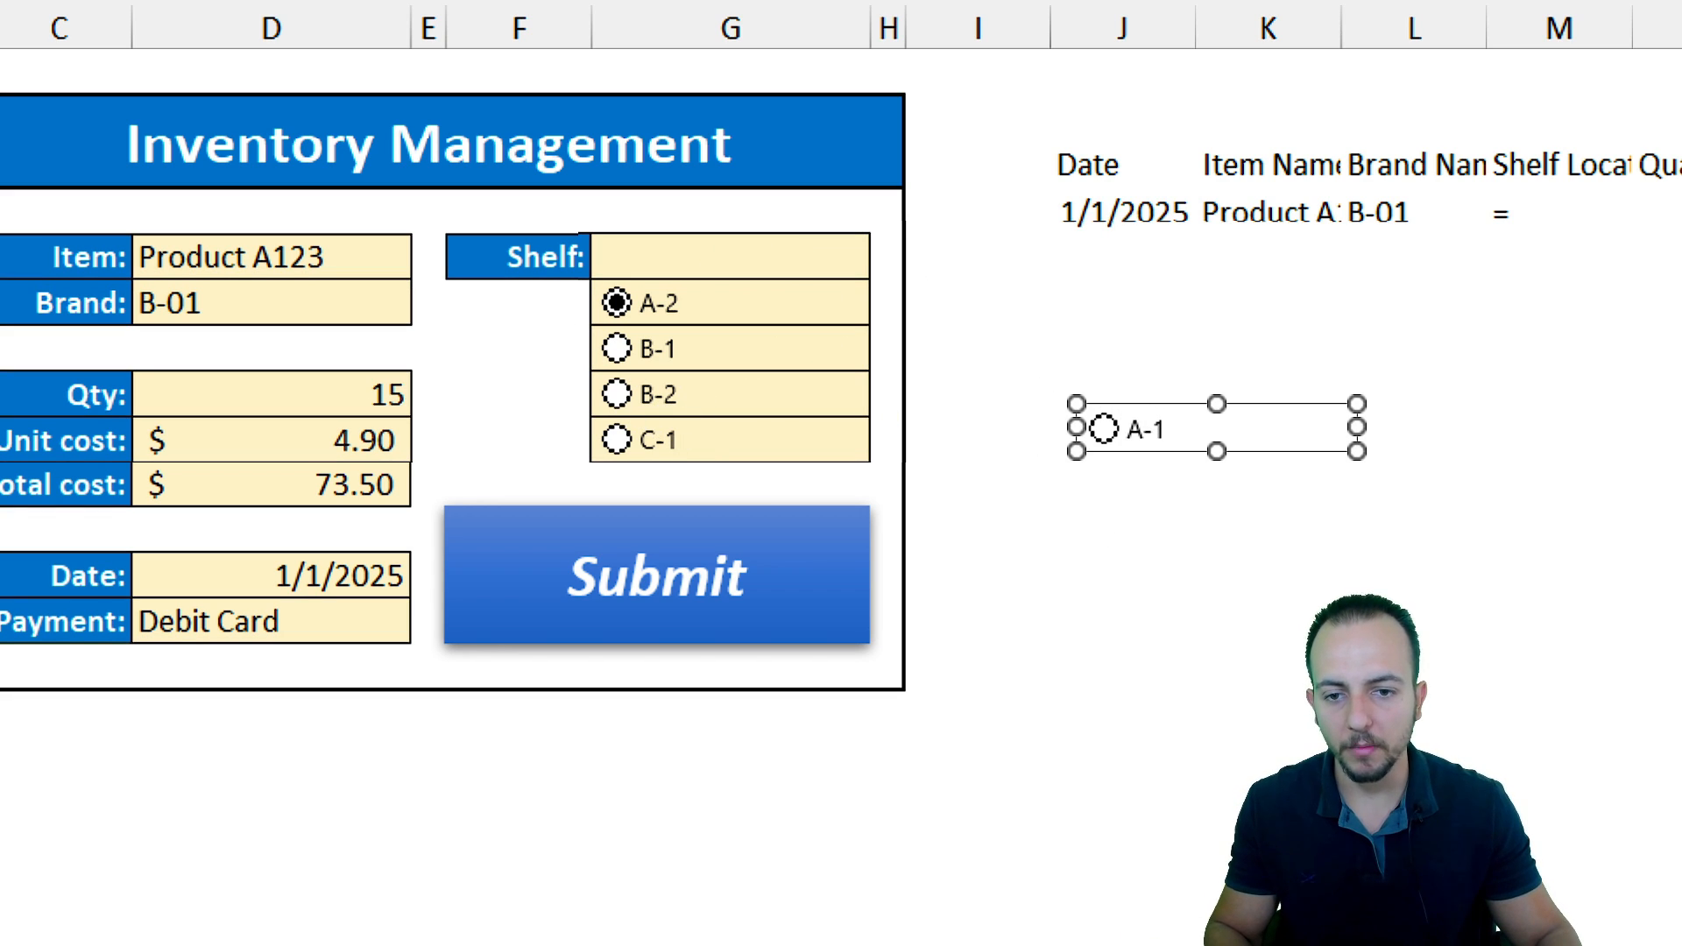
pyautogui.moveTo(568, 261); pyautogui.dragTo(722, 505)
pyautogui.moveTo(1030, 356)
pyautogui.mouseDown()
pyautogui.moveTo(1189, 511)
pyautogui.moveTo(1381, 538)
pyautogui.moveTo(1465, 277)
pyautogui.mouseUp()
pyautogui.moveTo(1559, 174); pyautogui.dragTo(1489, 173)
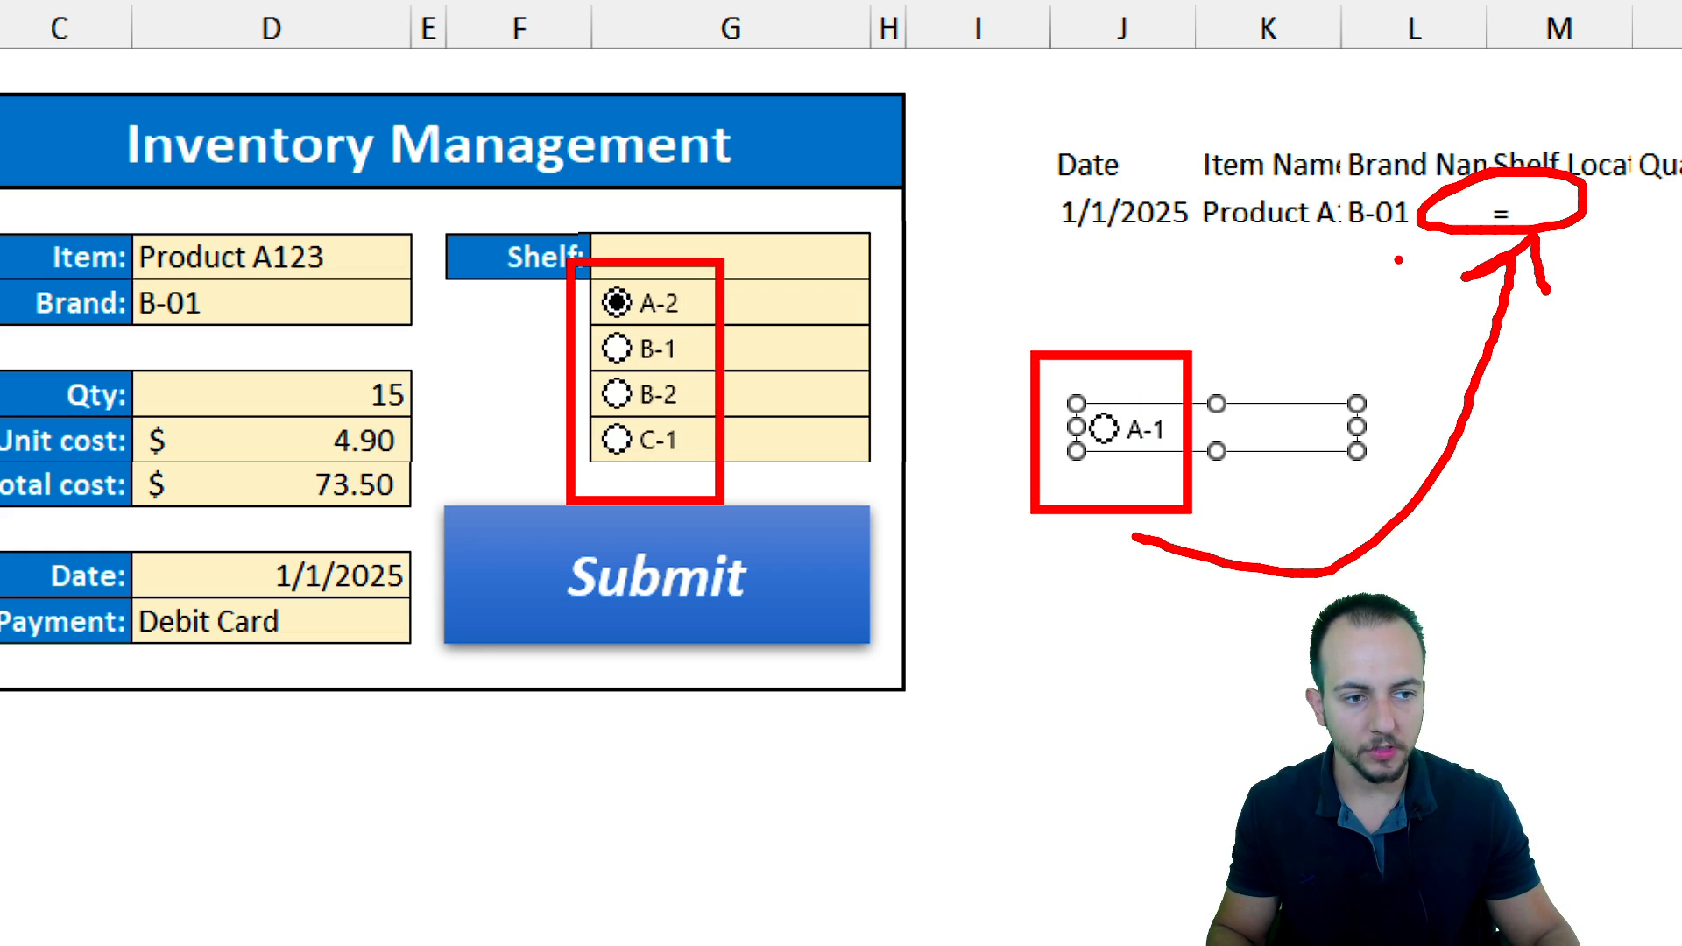
pyautogui.press('Escape')
pyautogui.press('Escape')
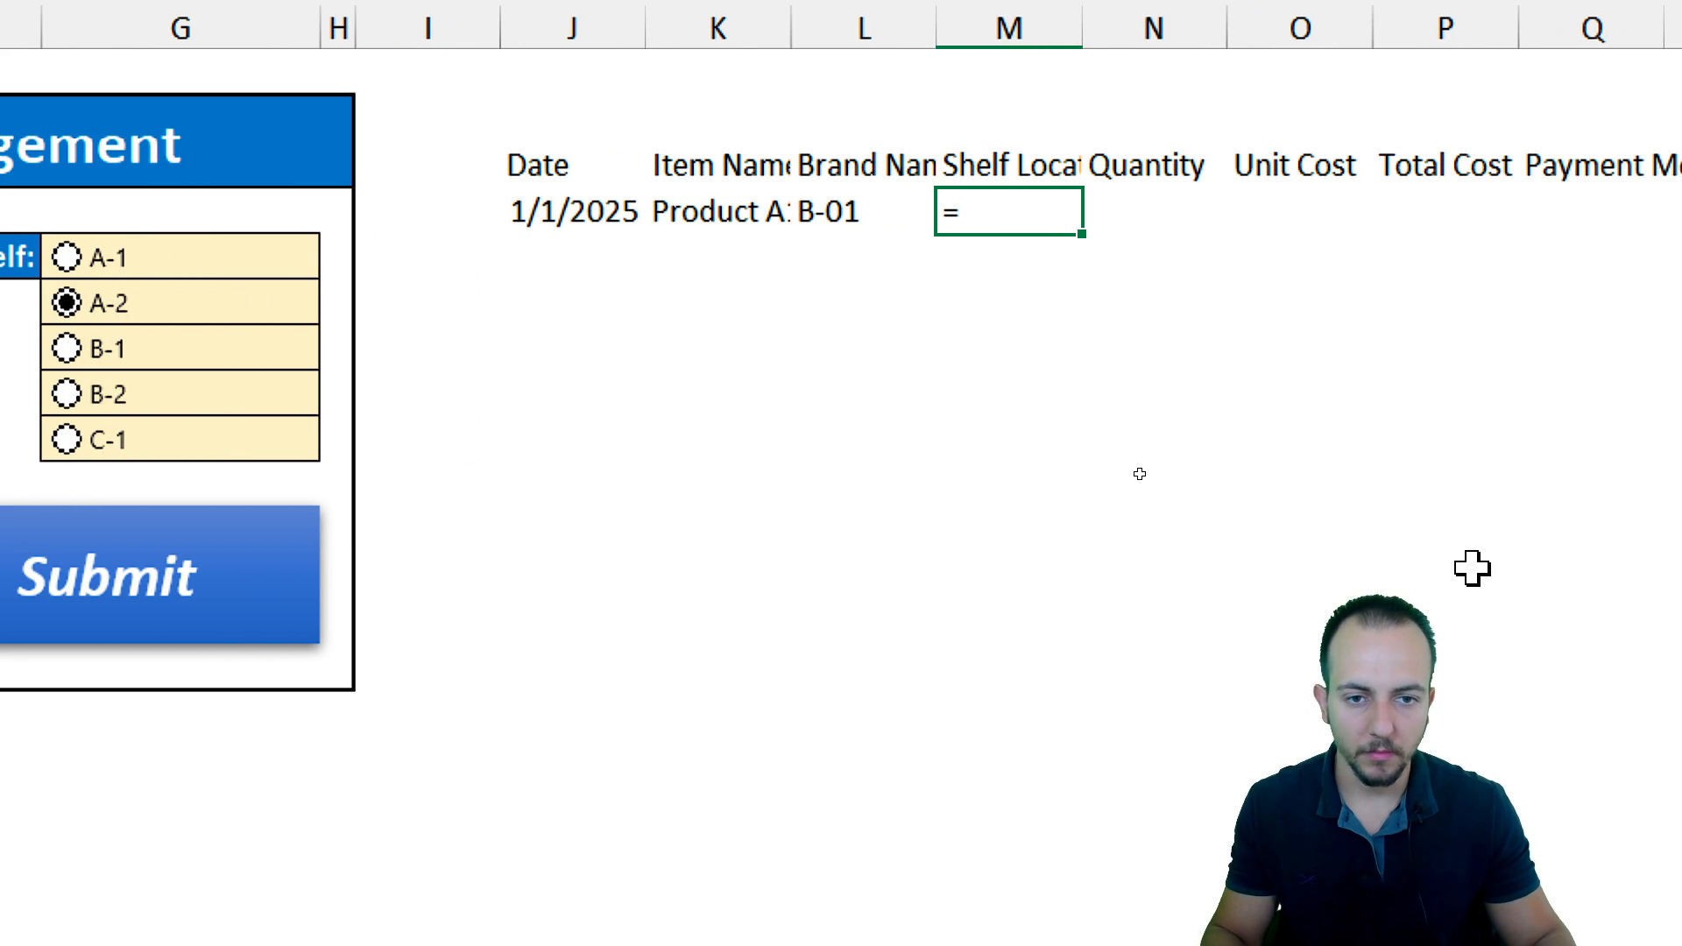
pyautogui.click(1333, 336)
pyautogui.click(793, 202)
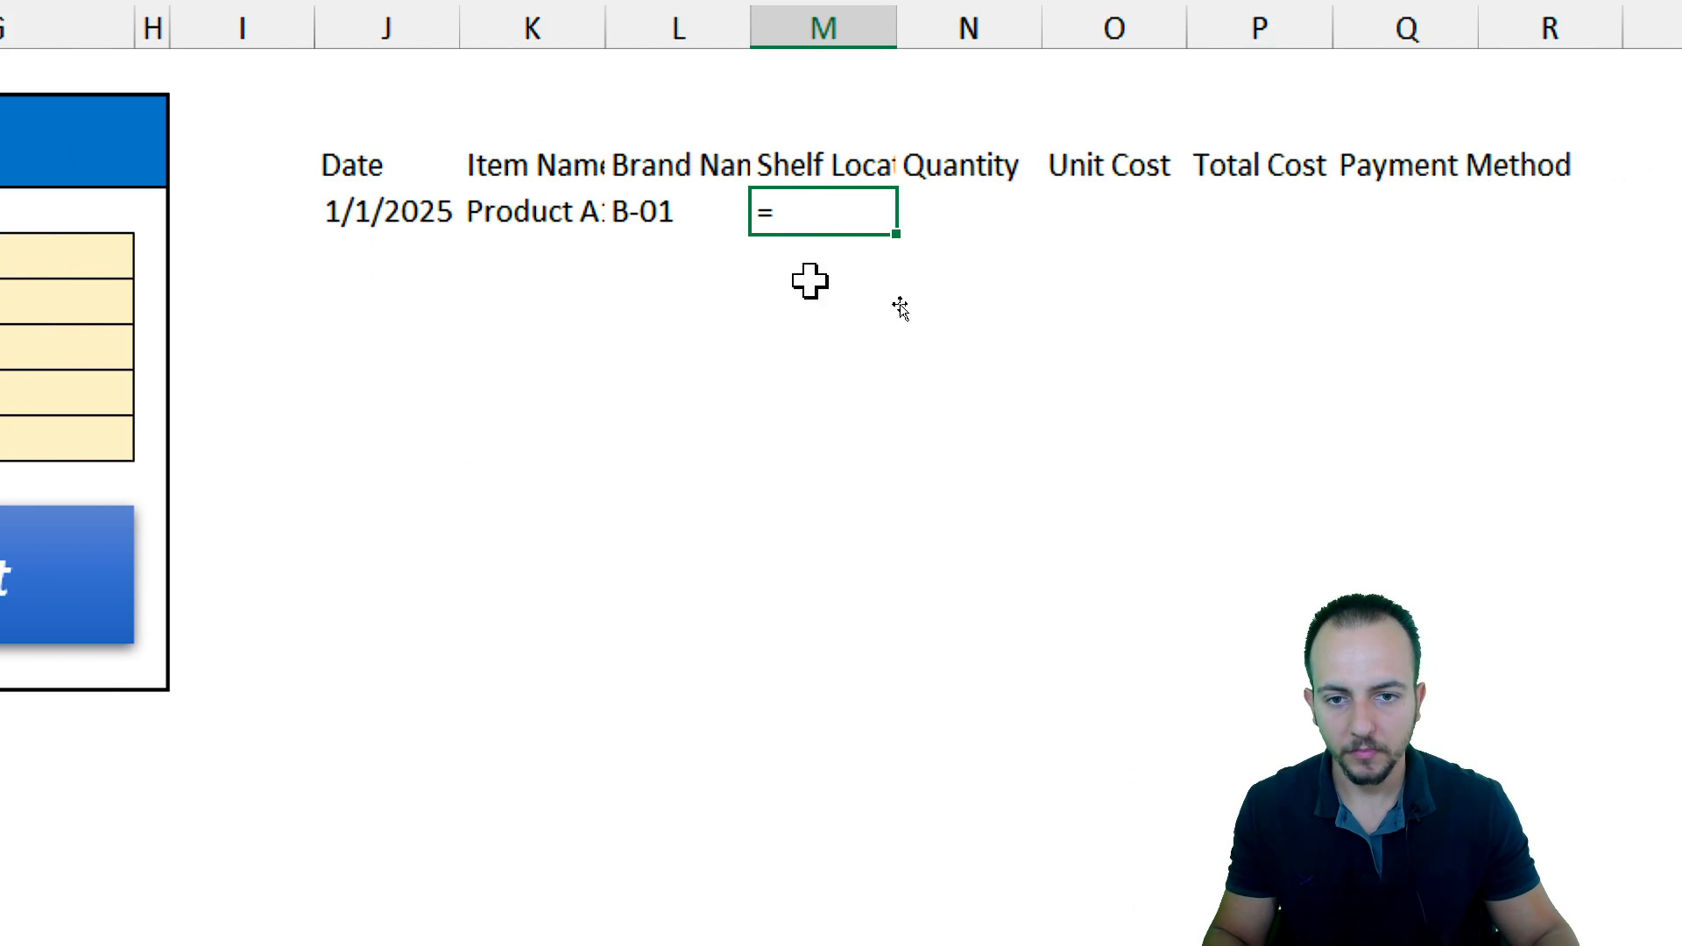
pyautogui.click(645, 208)
pyautogui.click(800, 209)
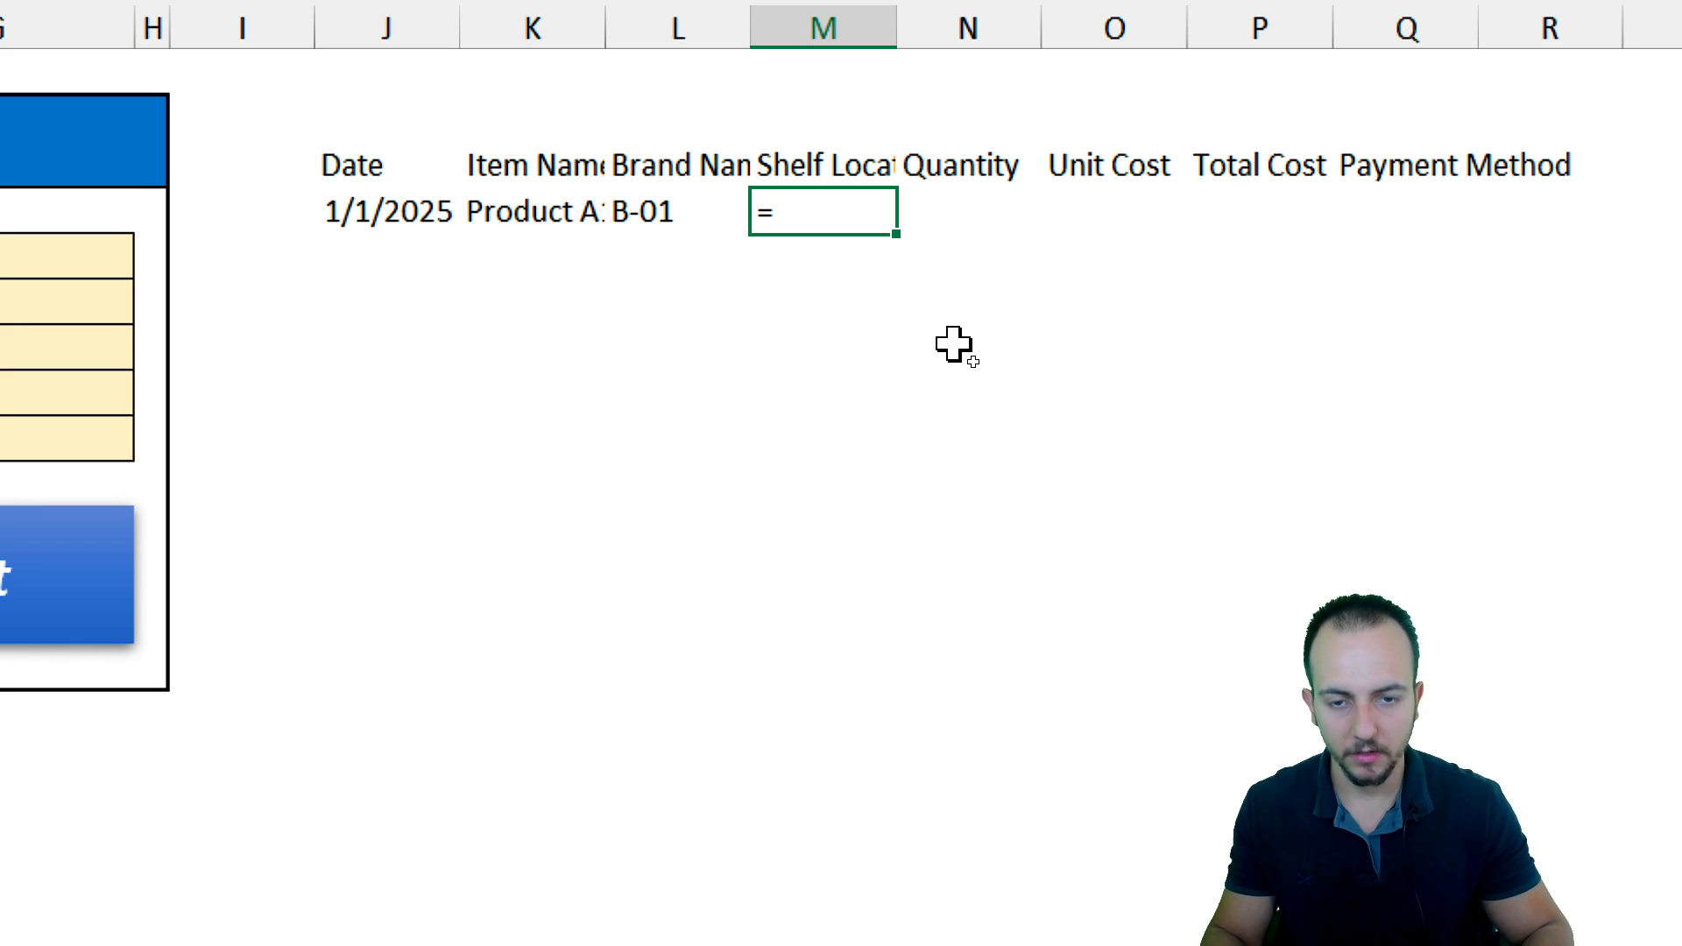
pyautogui.press('Escape')
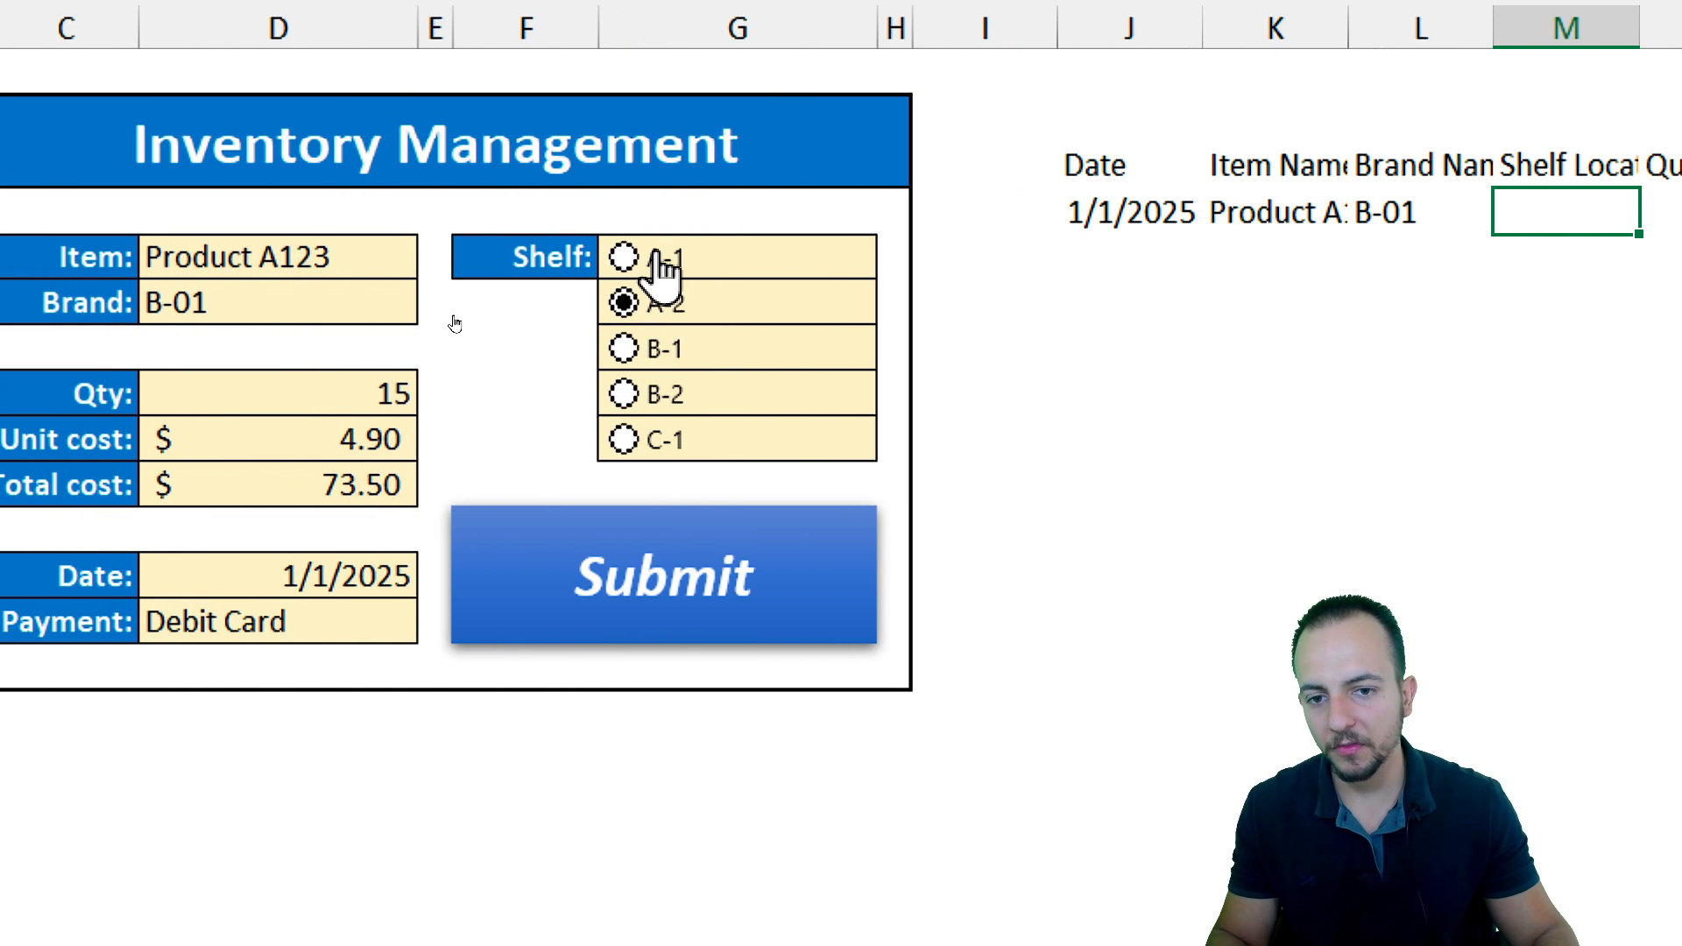
# Set the shelf option buttons' cell link to M2 through Format Control
pyautogui.rightClick(668, 256)
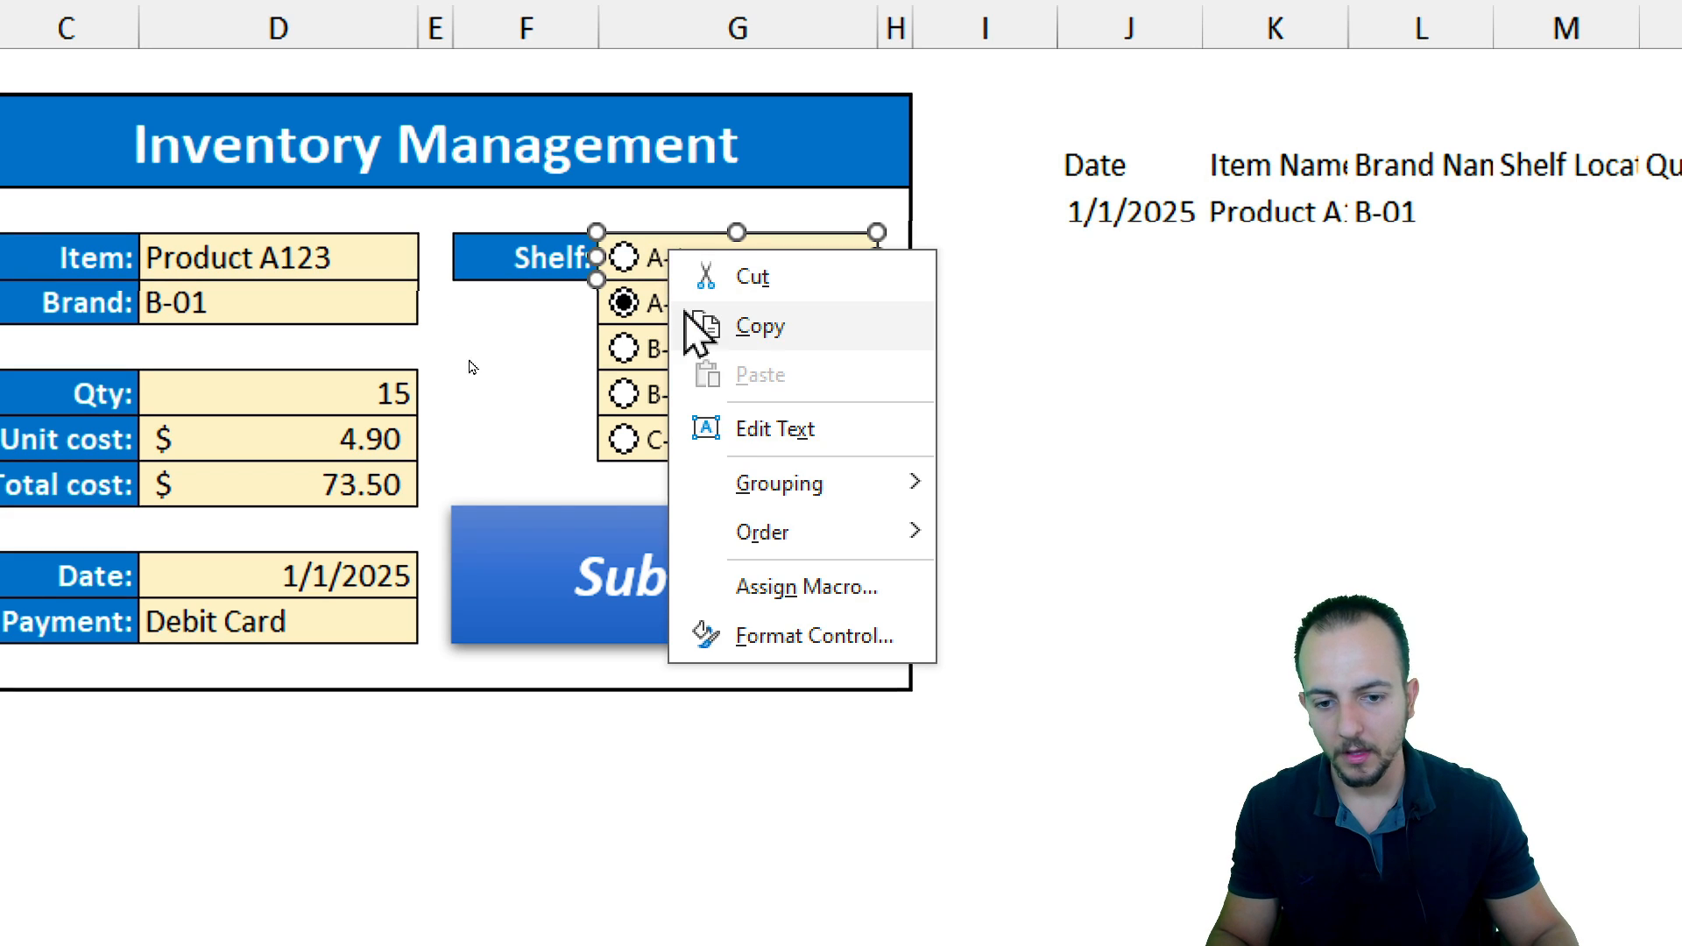
pyautogui.click(786, 636)
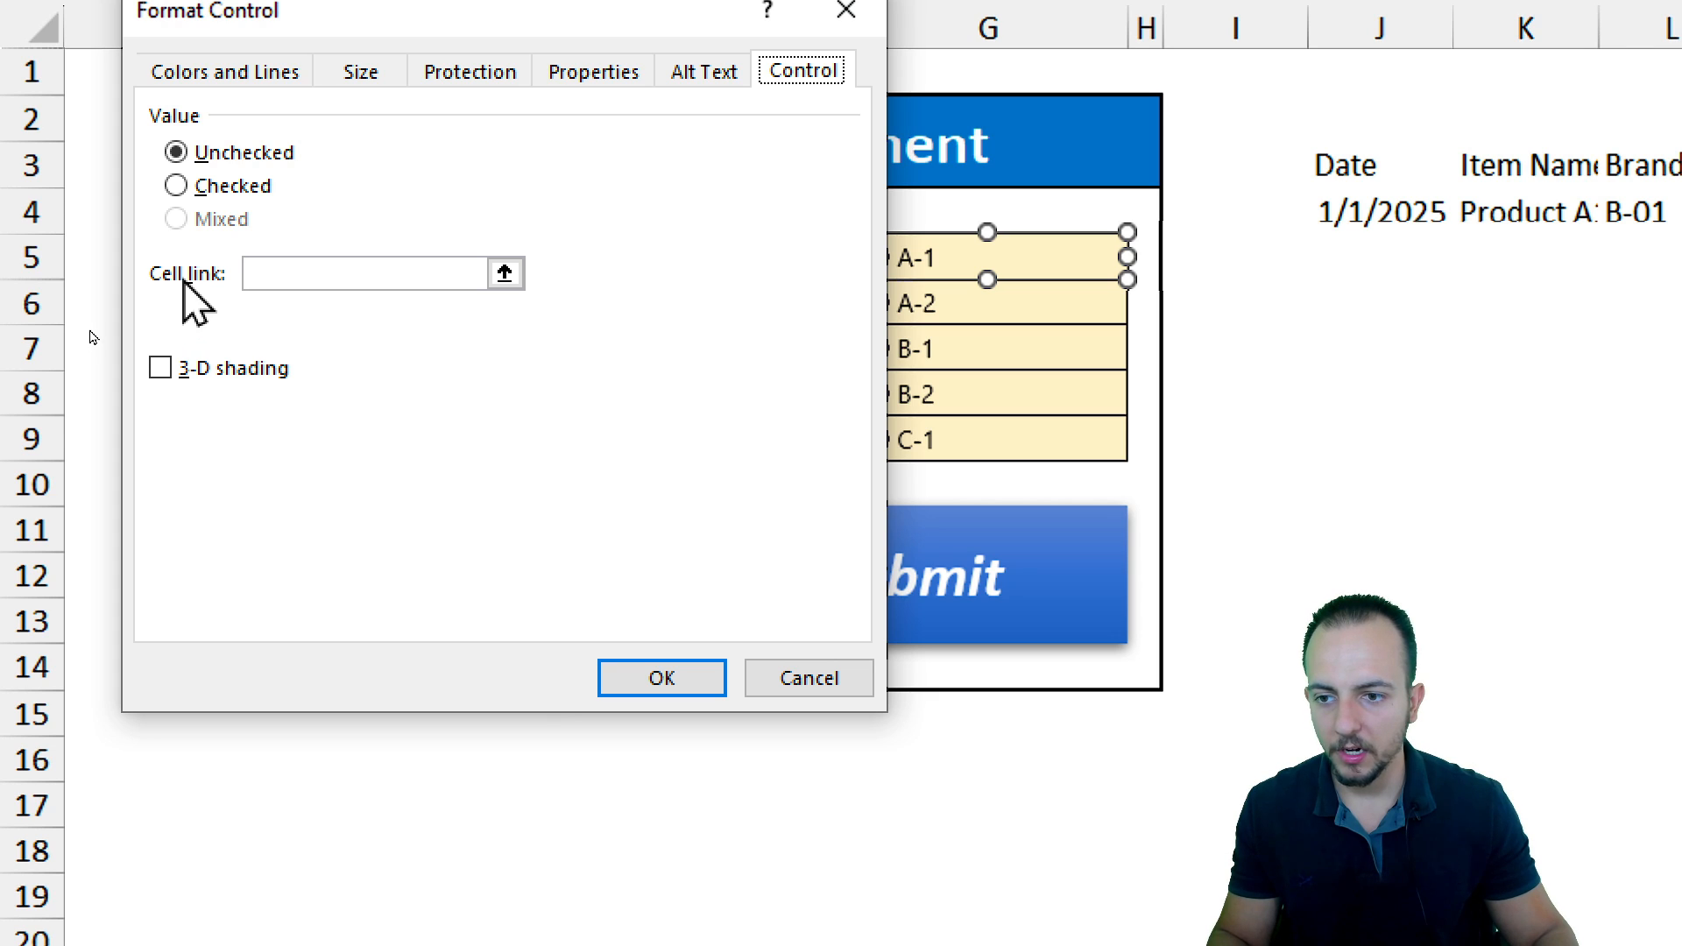
pyautogui.click(505, 274)
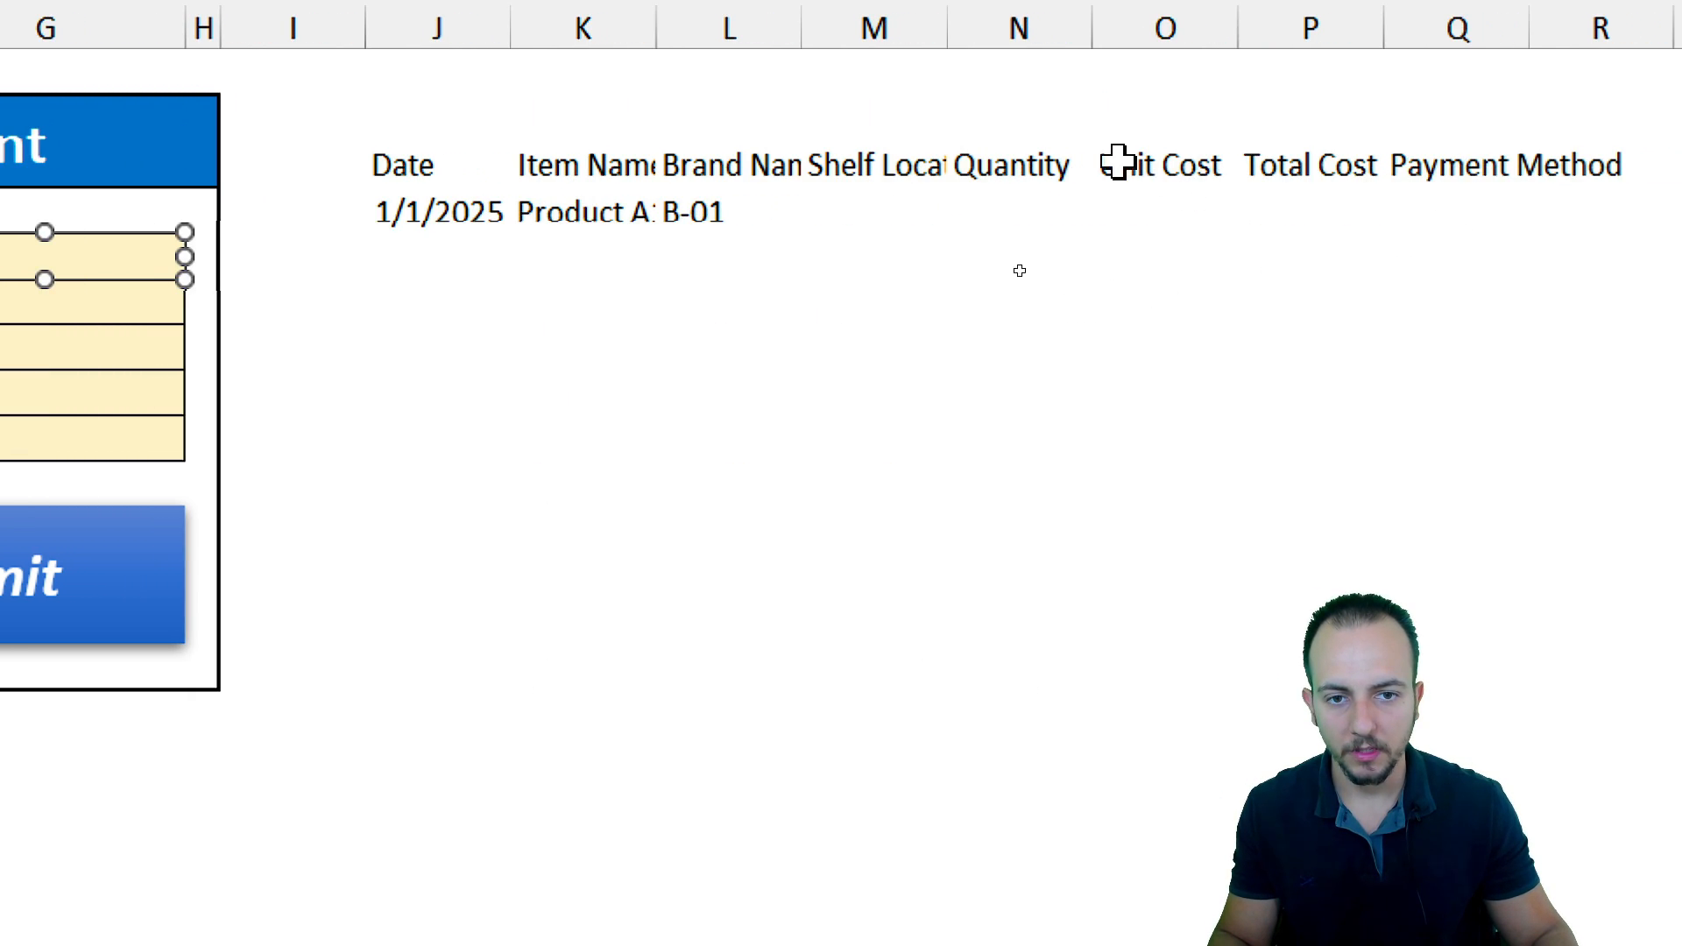
pyautogui.click(868, 135)
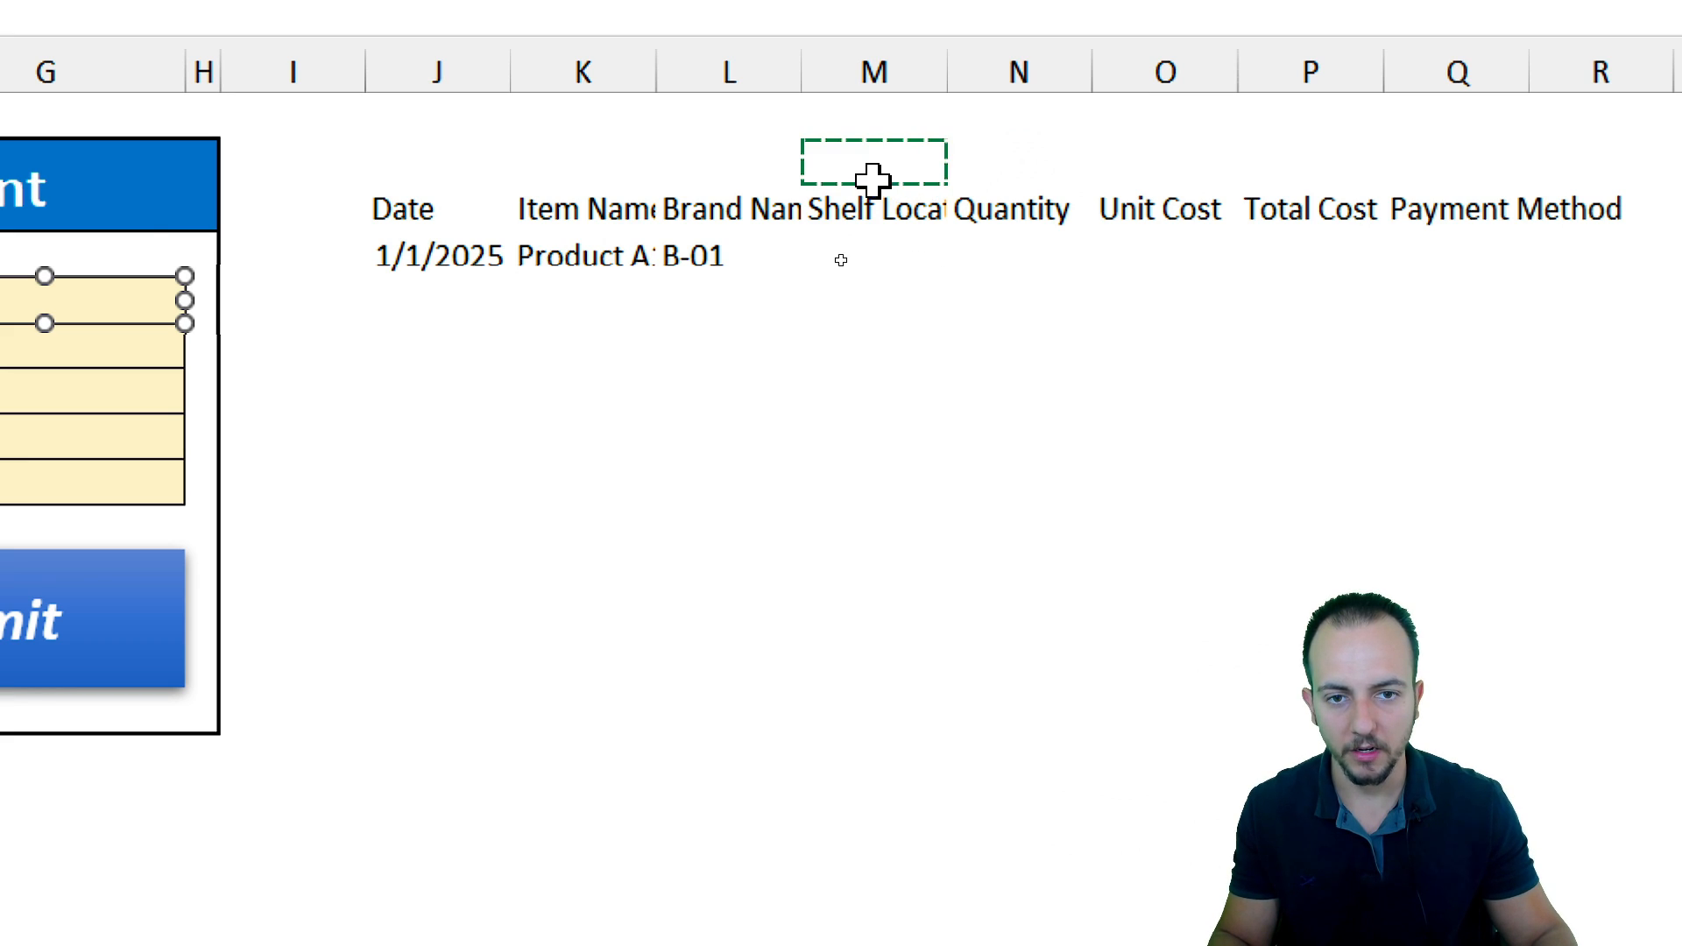
pyautogui.click(563, 121)
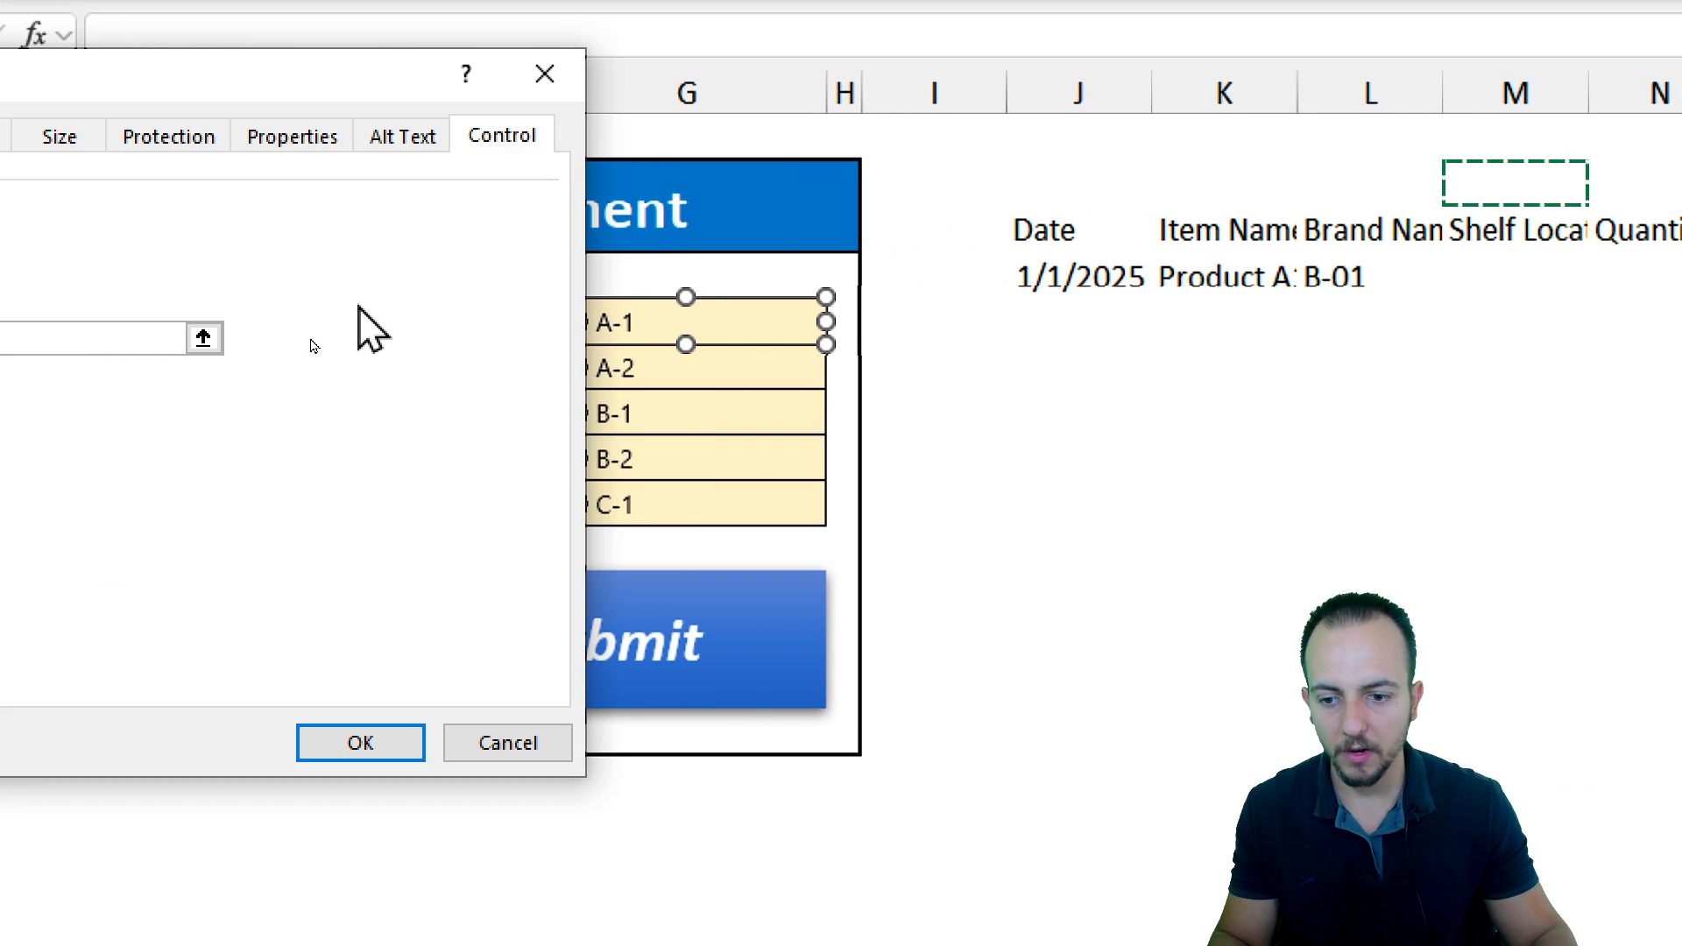
pyautogui.click(360, 742)
pyautogui.press('Escape')
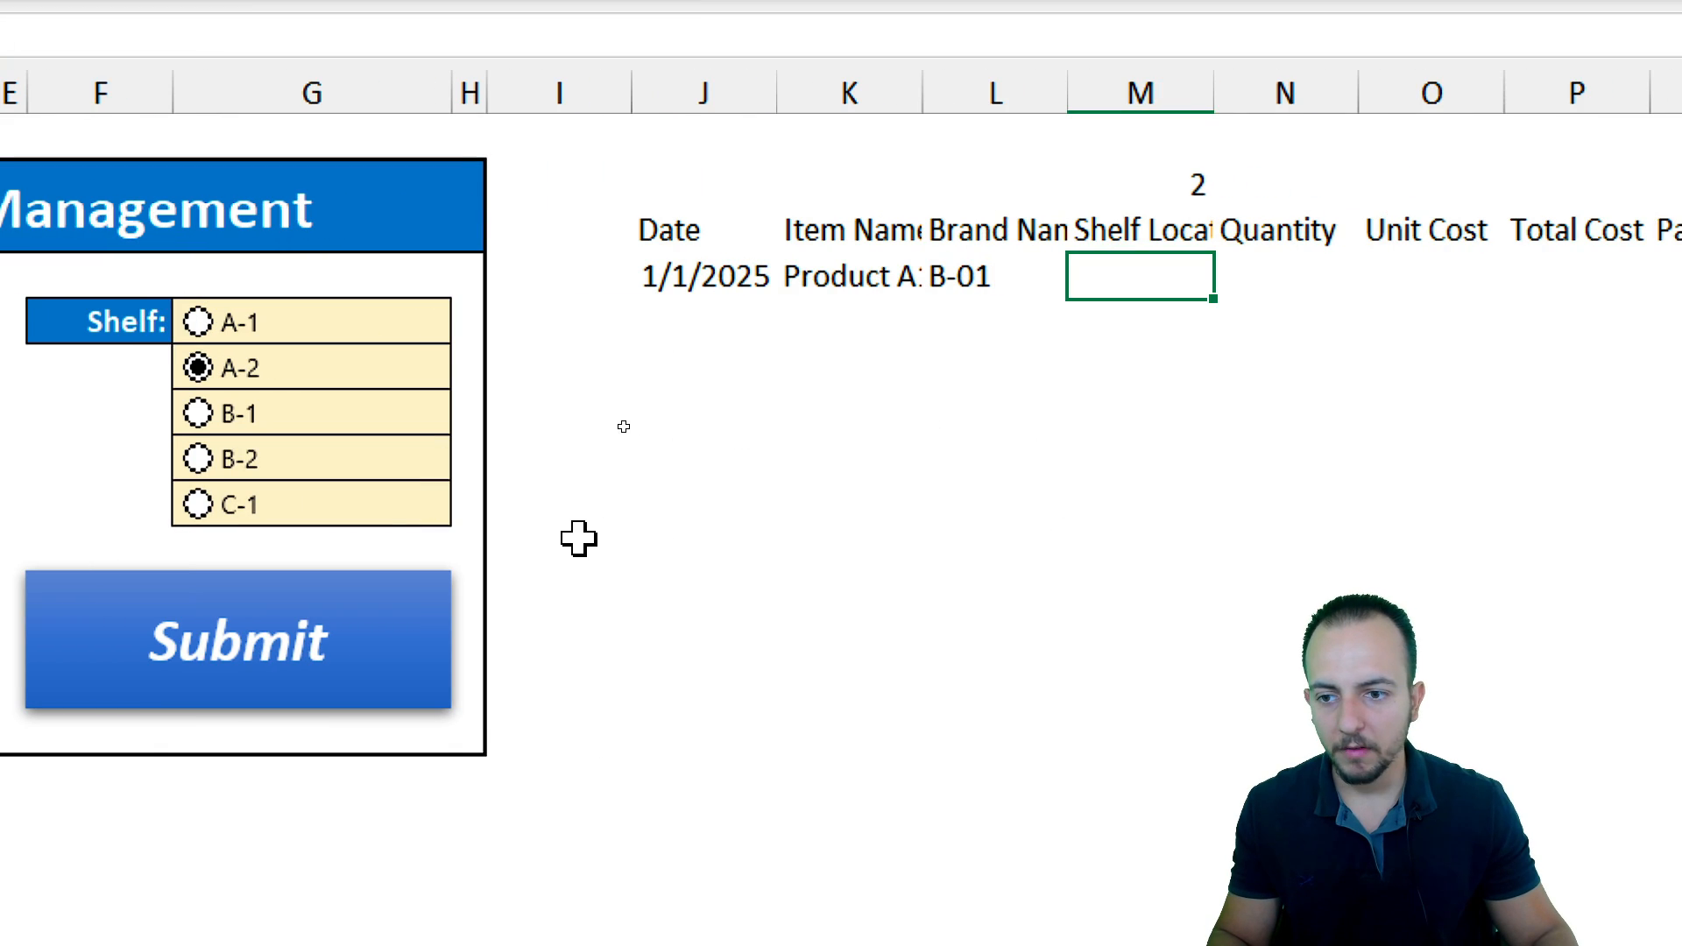
# Select each shelf option button in turn to check the value returned in M2
pyautogui.click(198, 324)
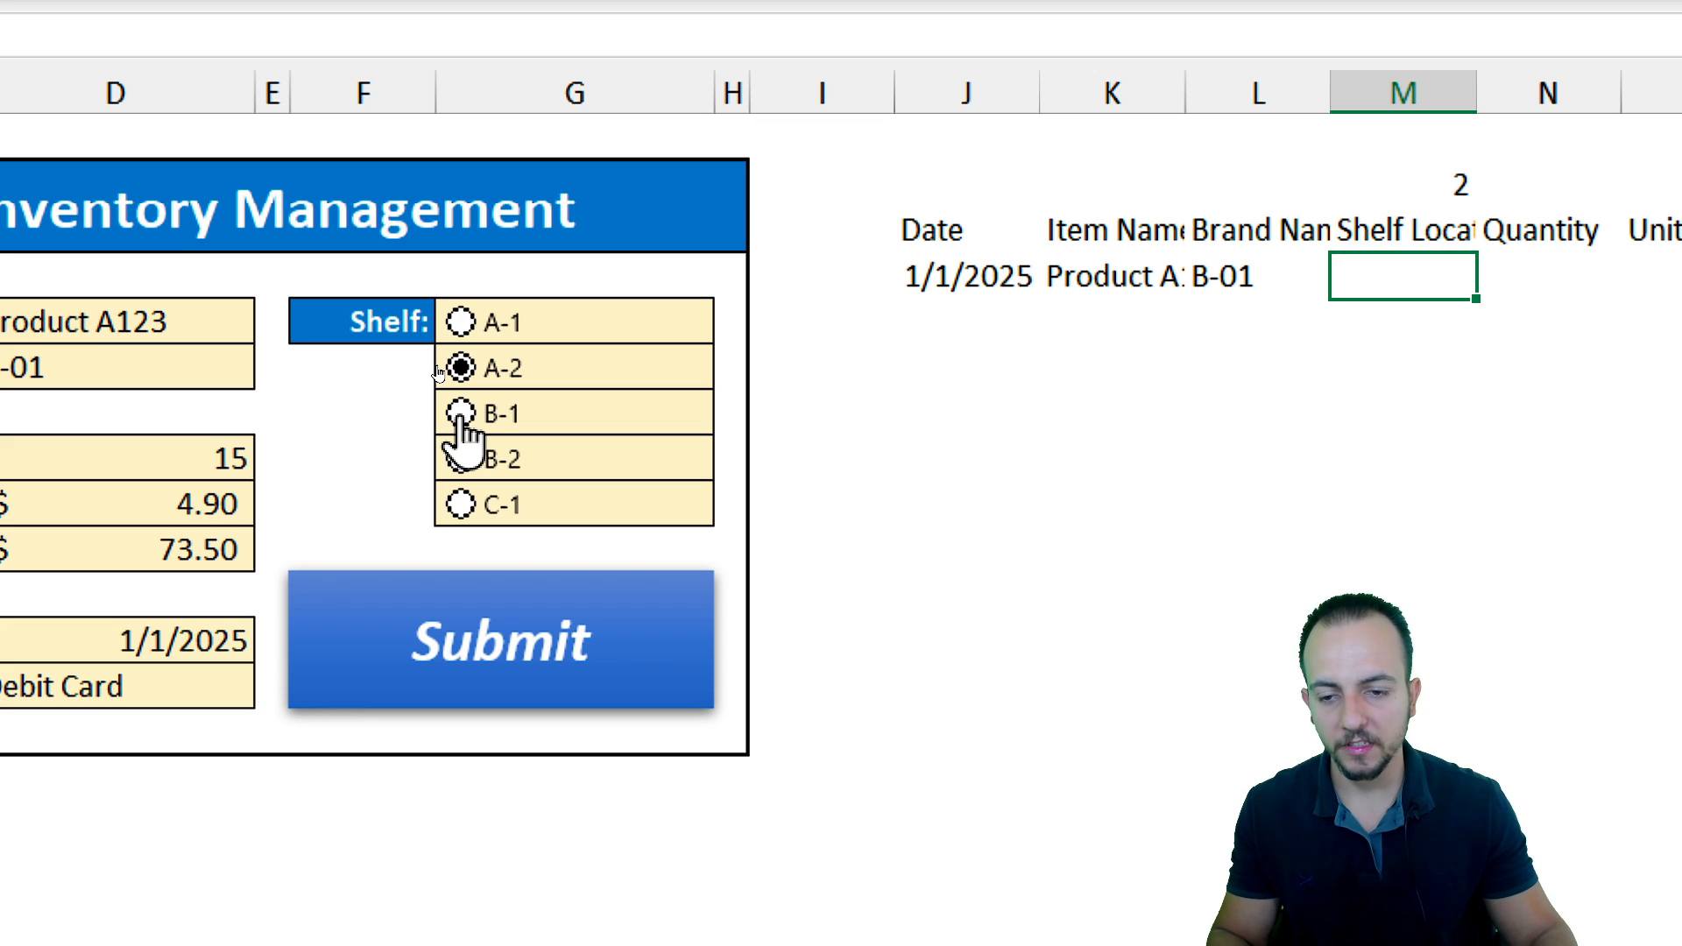
pyautogui.click(461, 459)
pyautogui.click(460, 504)
pyautogui.click(461, 459)
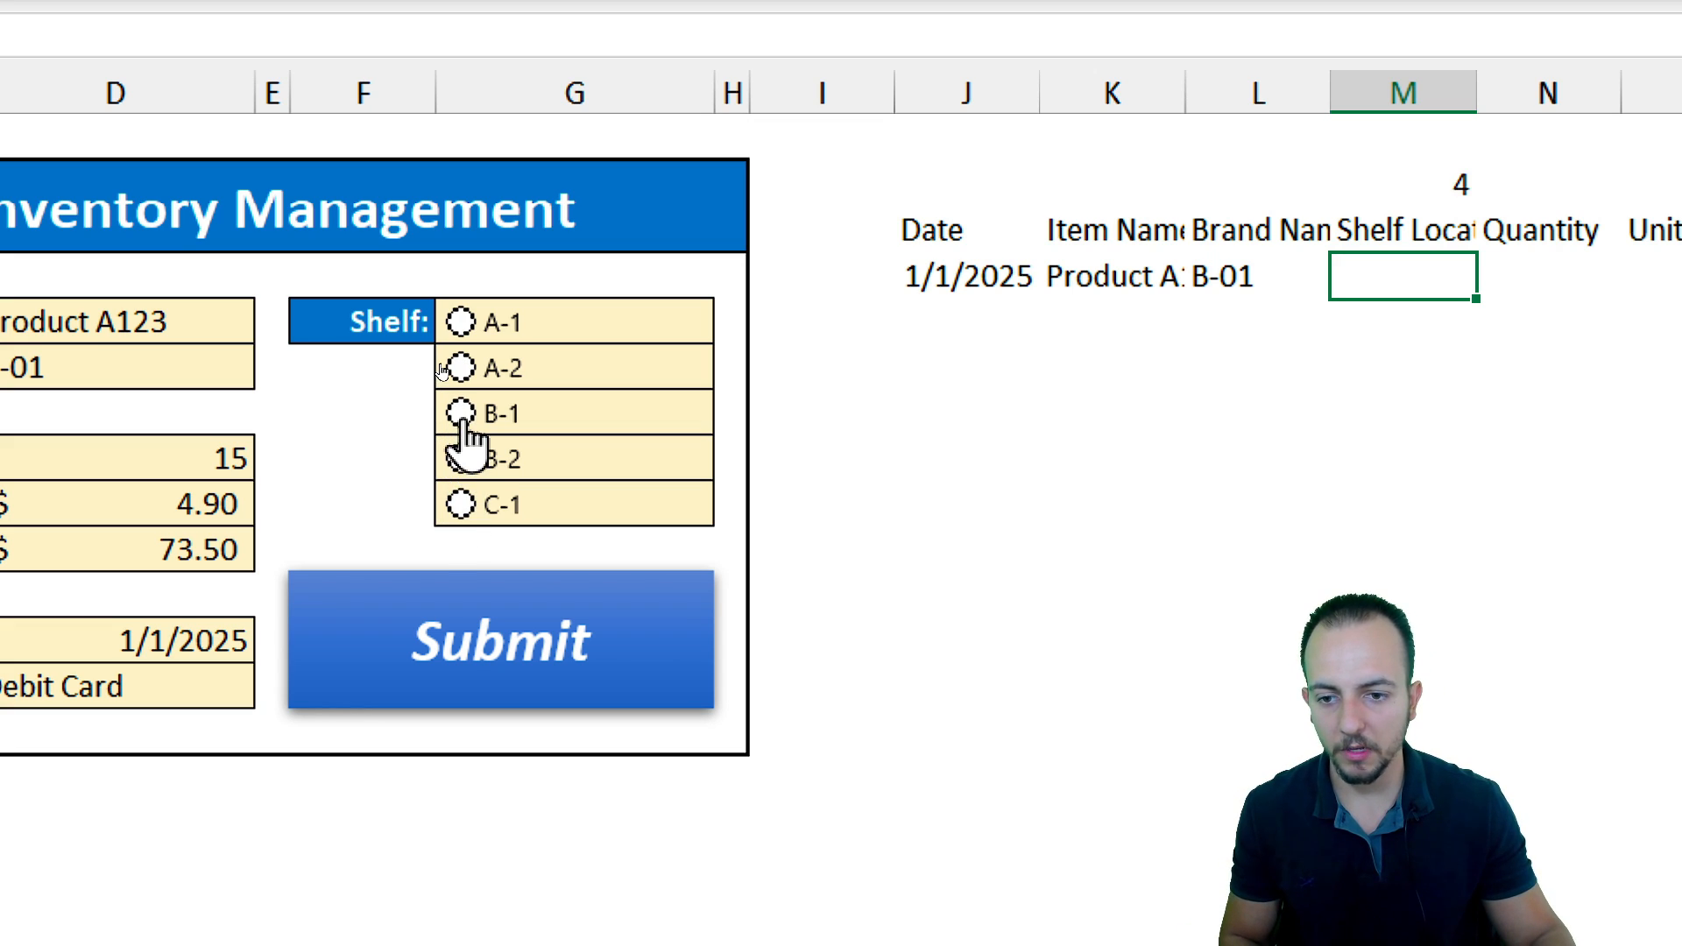
pyautogui.click(461, 414)
pyautogui.click(461, 368)
pyautogui.click(461, 322)
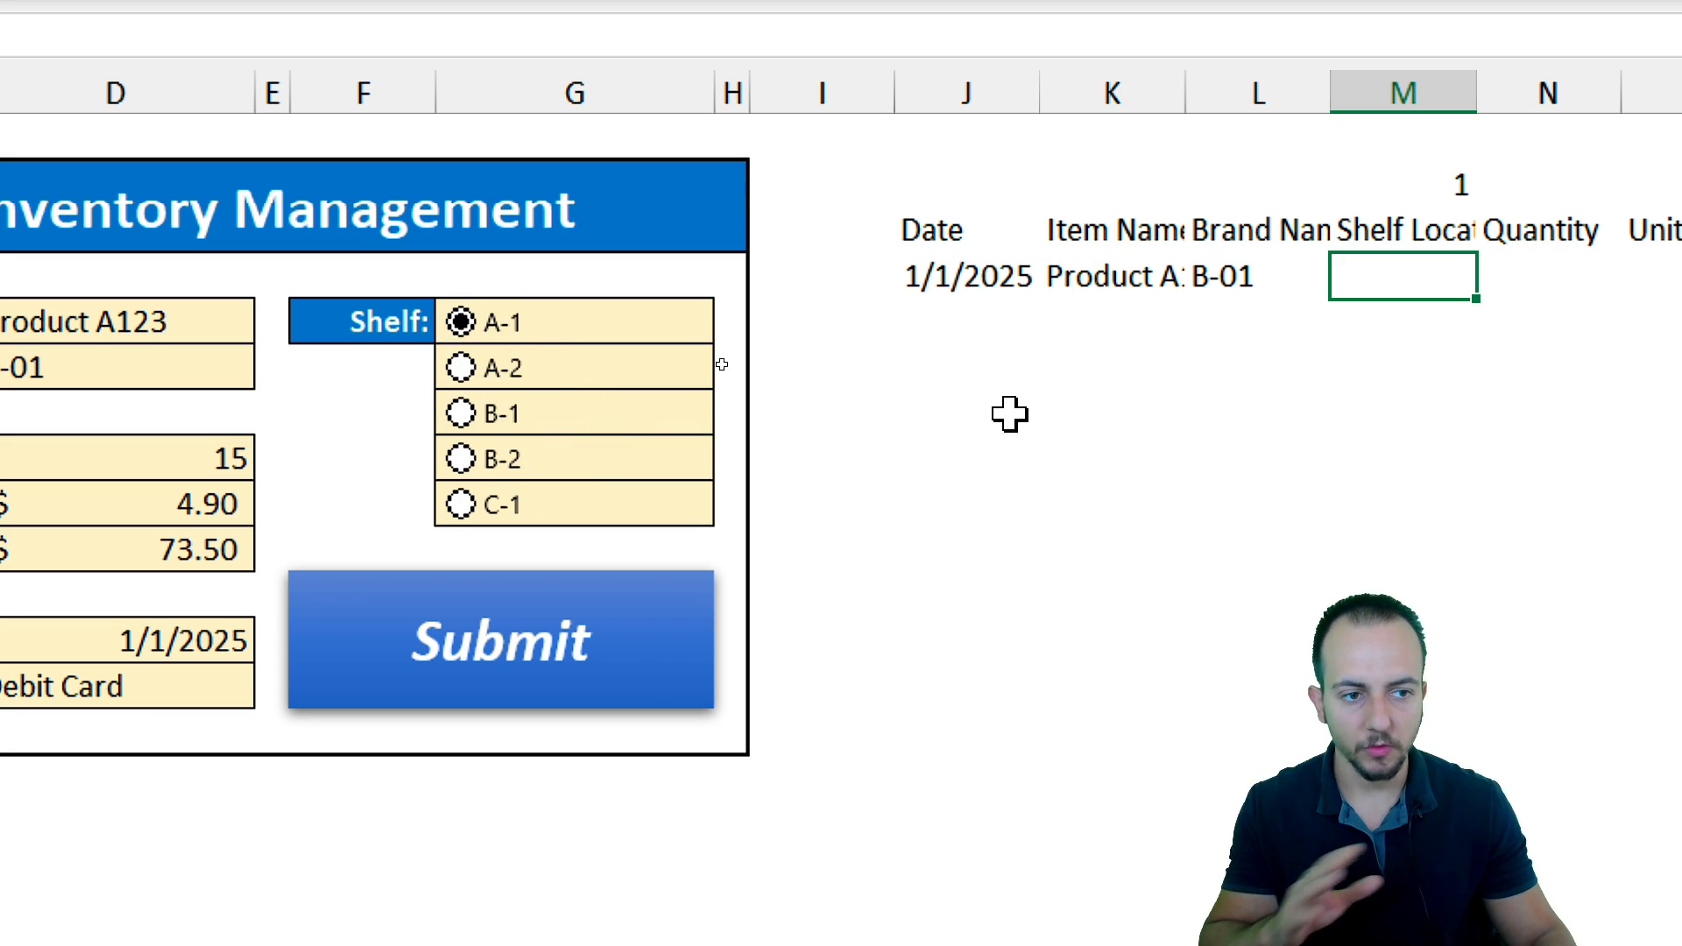
pyautogui.hscroll(5, 1471, 444)
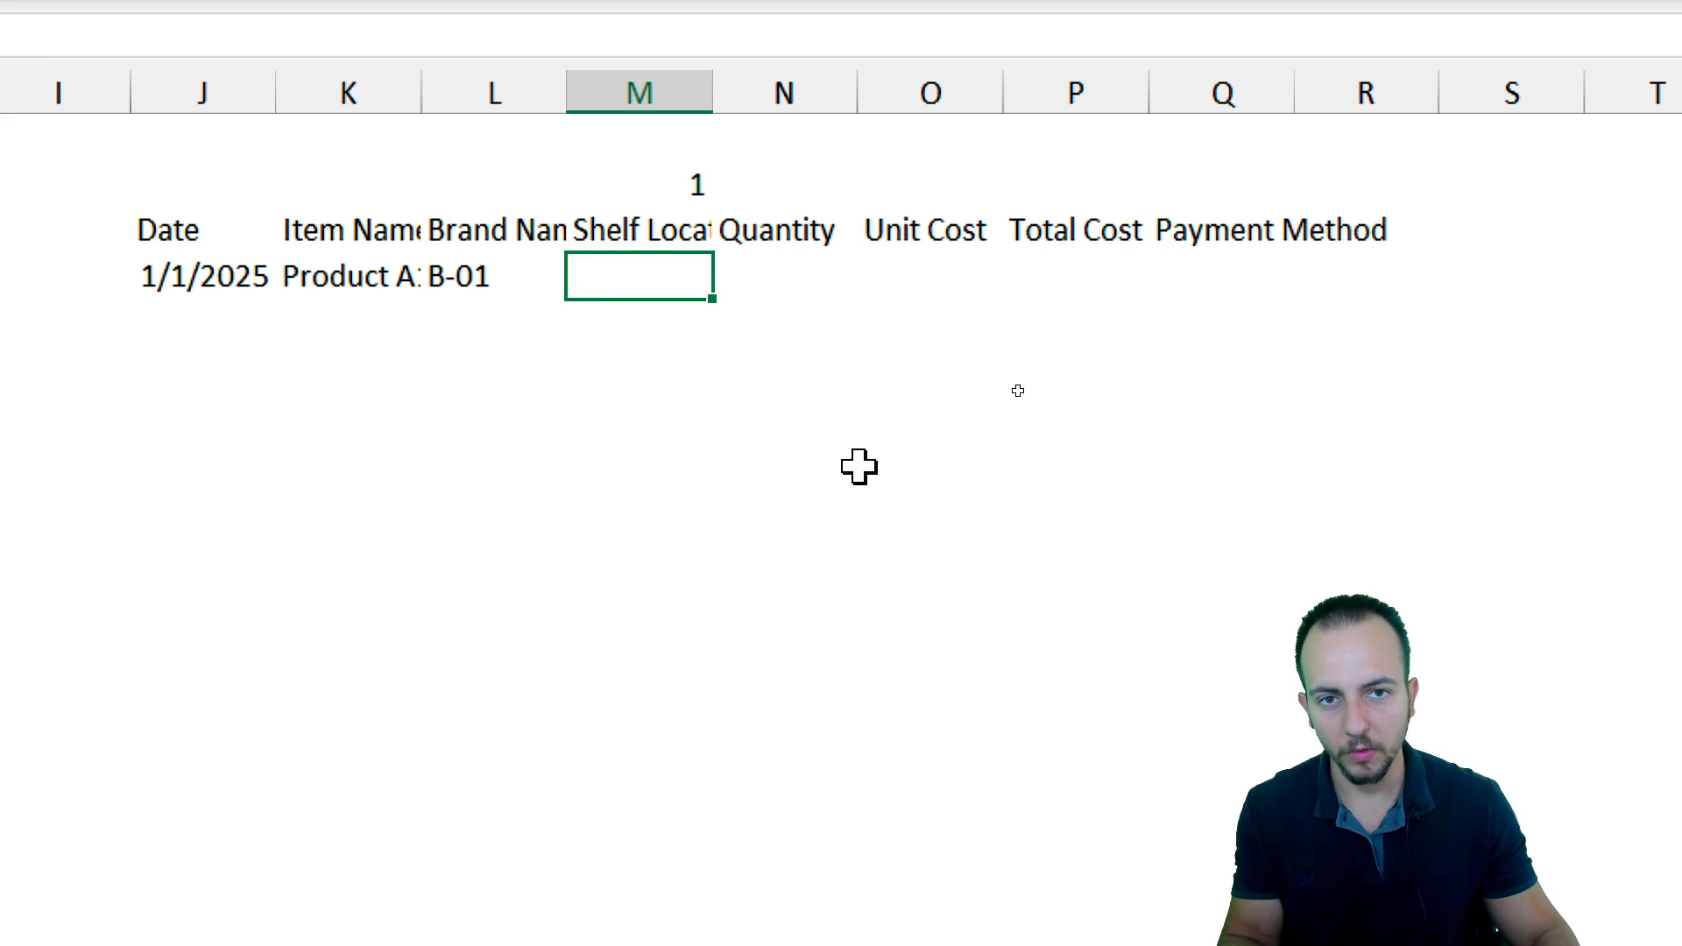
pyautogui.hscroll(-5, 859, 466)
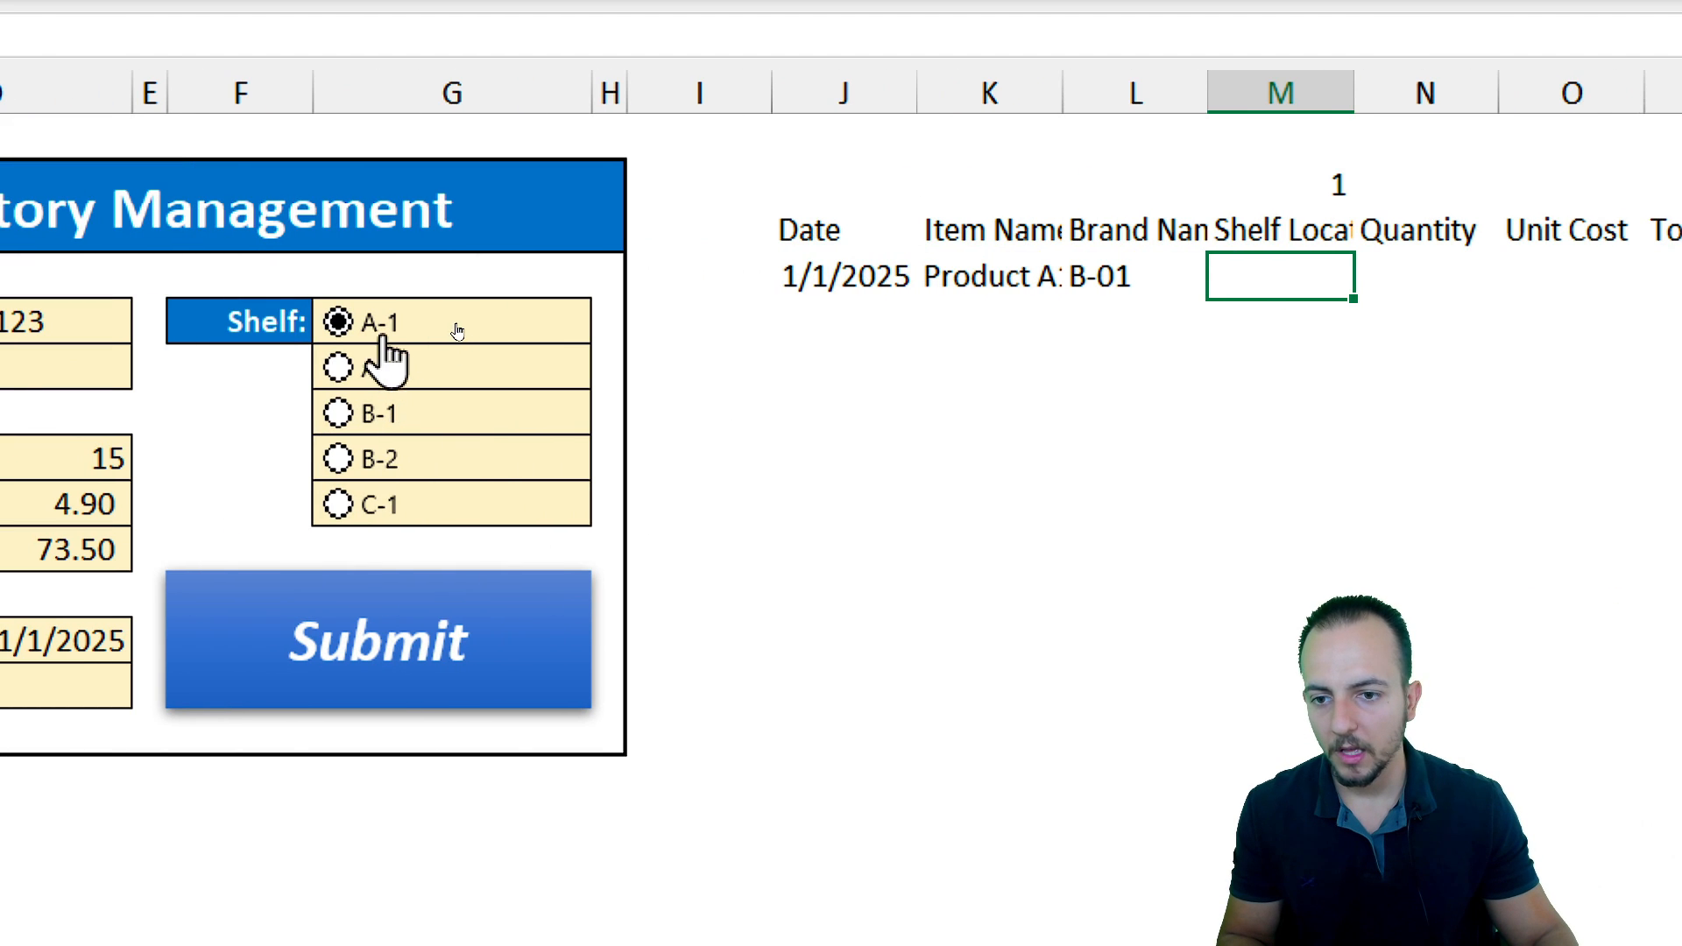
pyautogui.hscroll(3, 1471, 476)
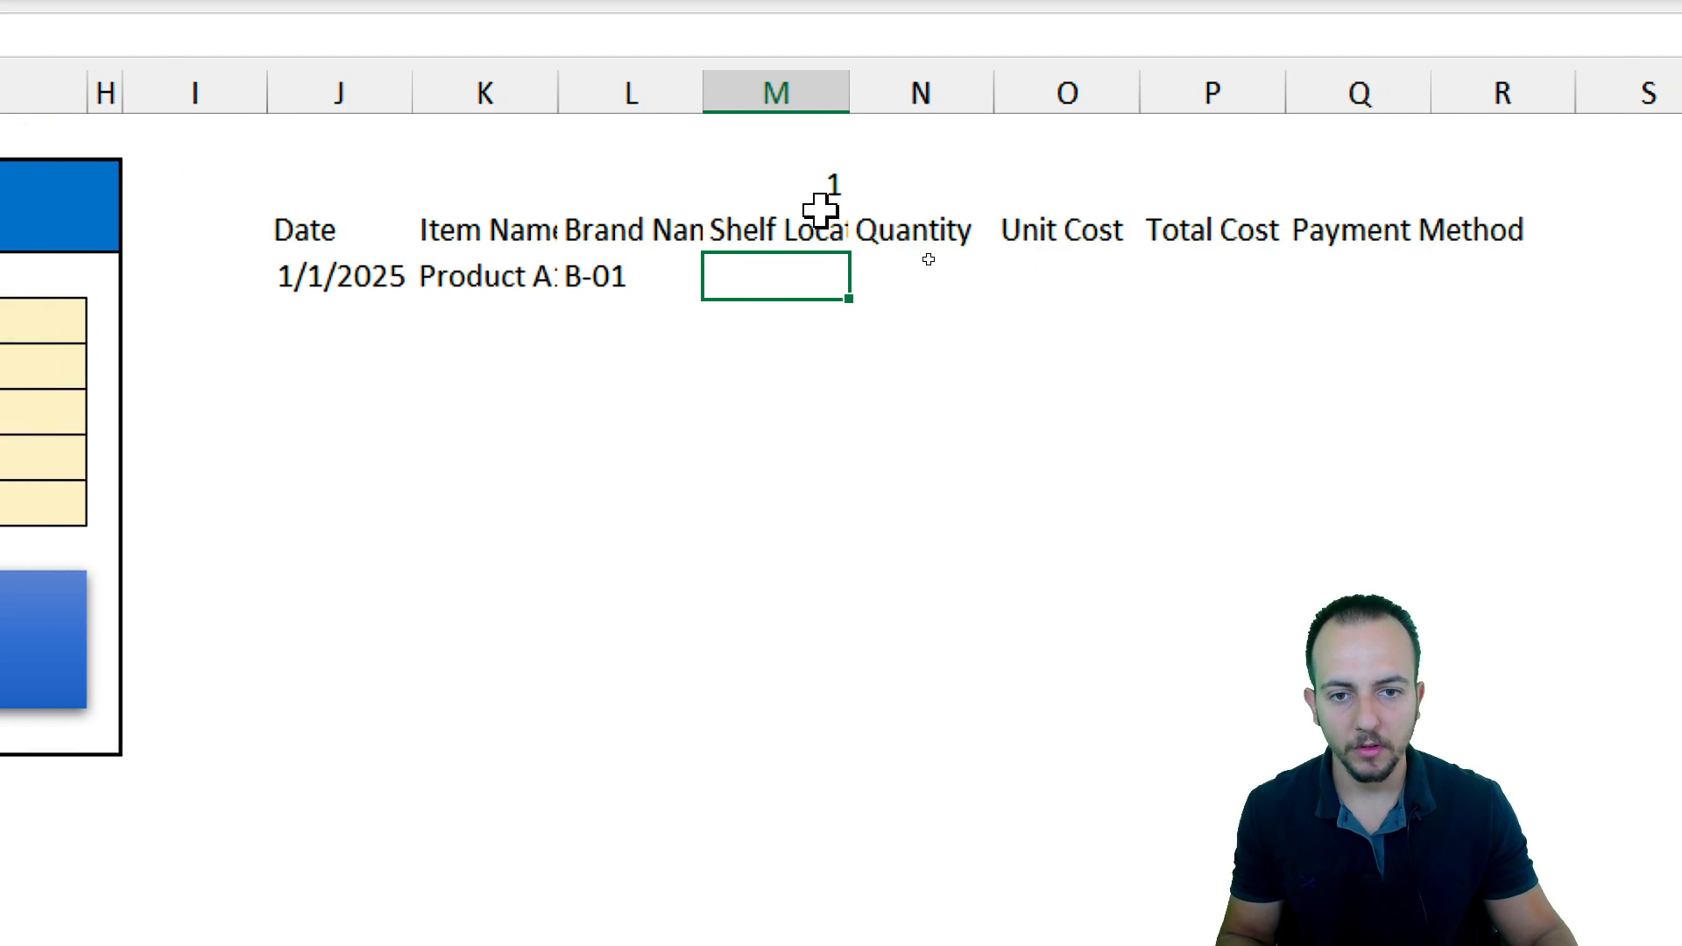
pyautogui.click(813, 184)
pyautogui.click(809, 263)
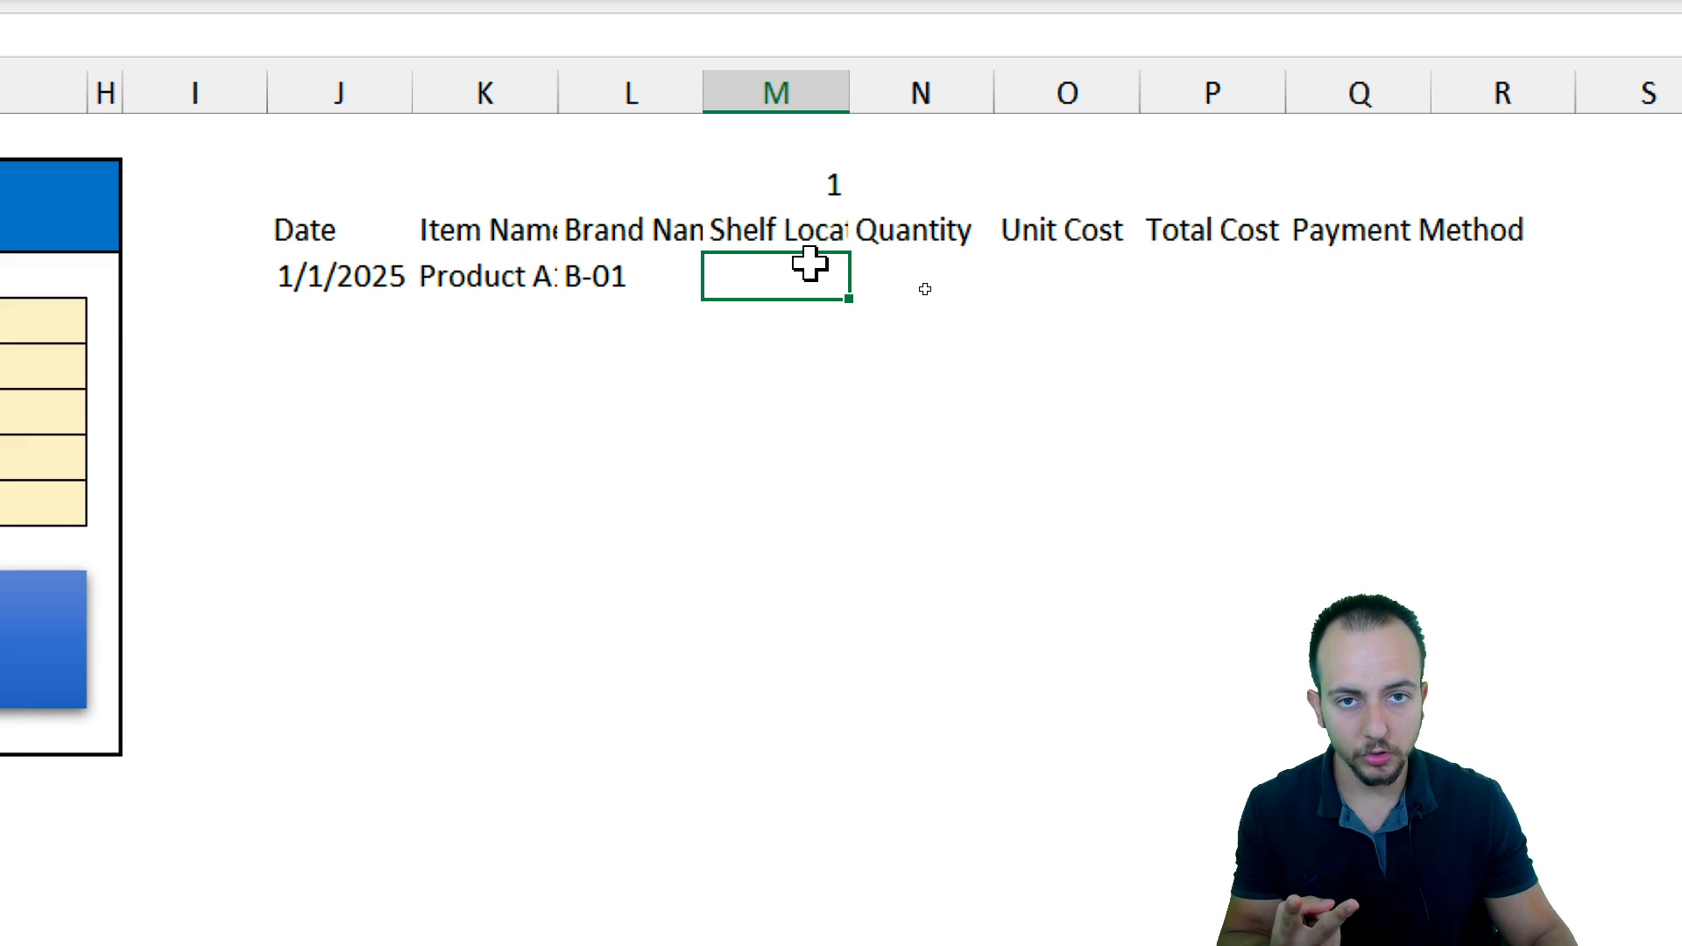
pyautogui.hscroll(-4, 214, 473)
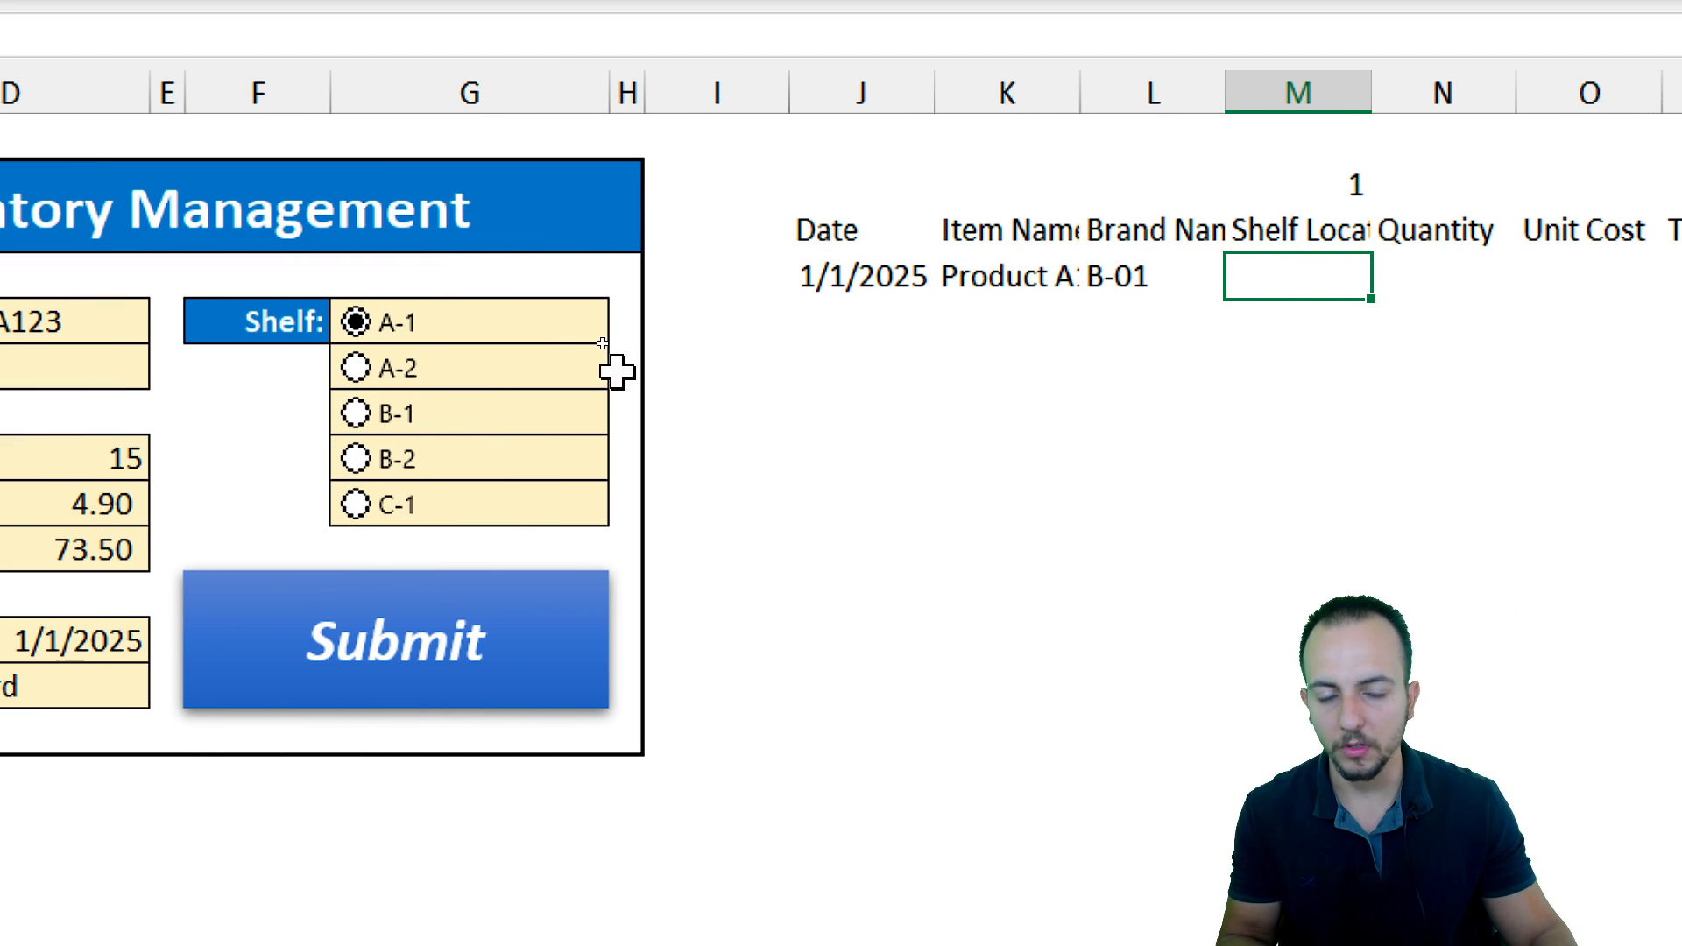
pyautogui.hscroll(2, 1385, 420)
pyautogui.click(1092, 180)
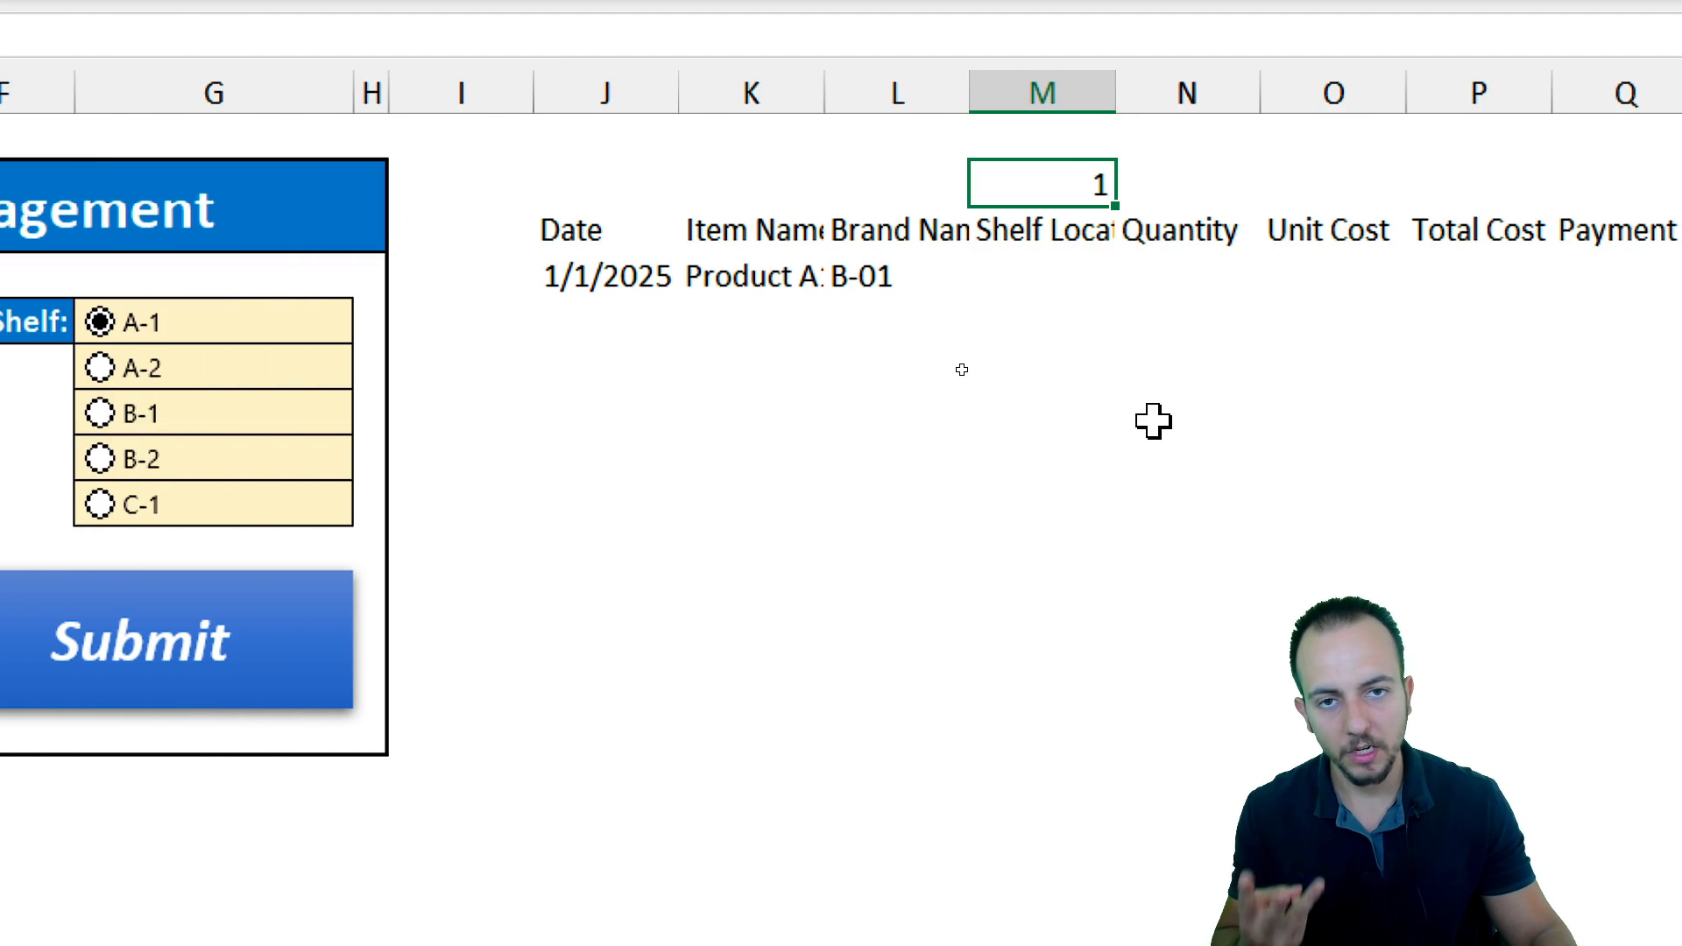
pyautogui.hscroll(-3, 202, 526)
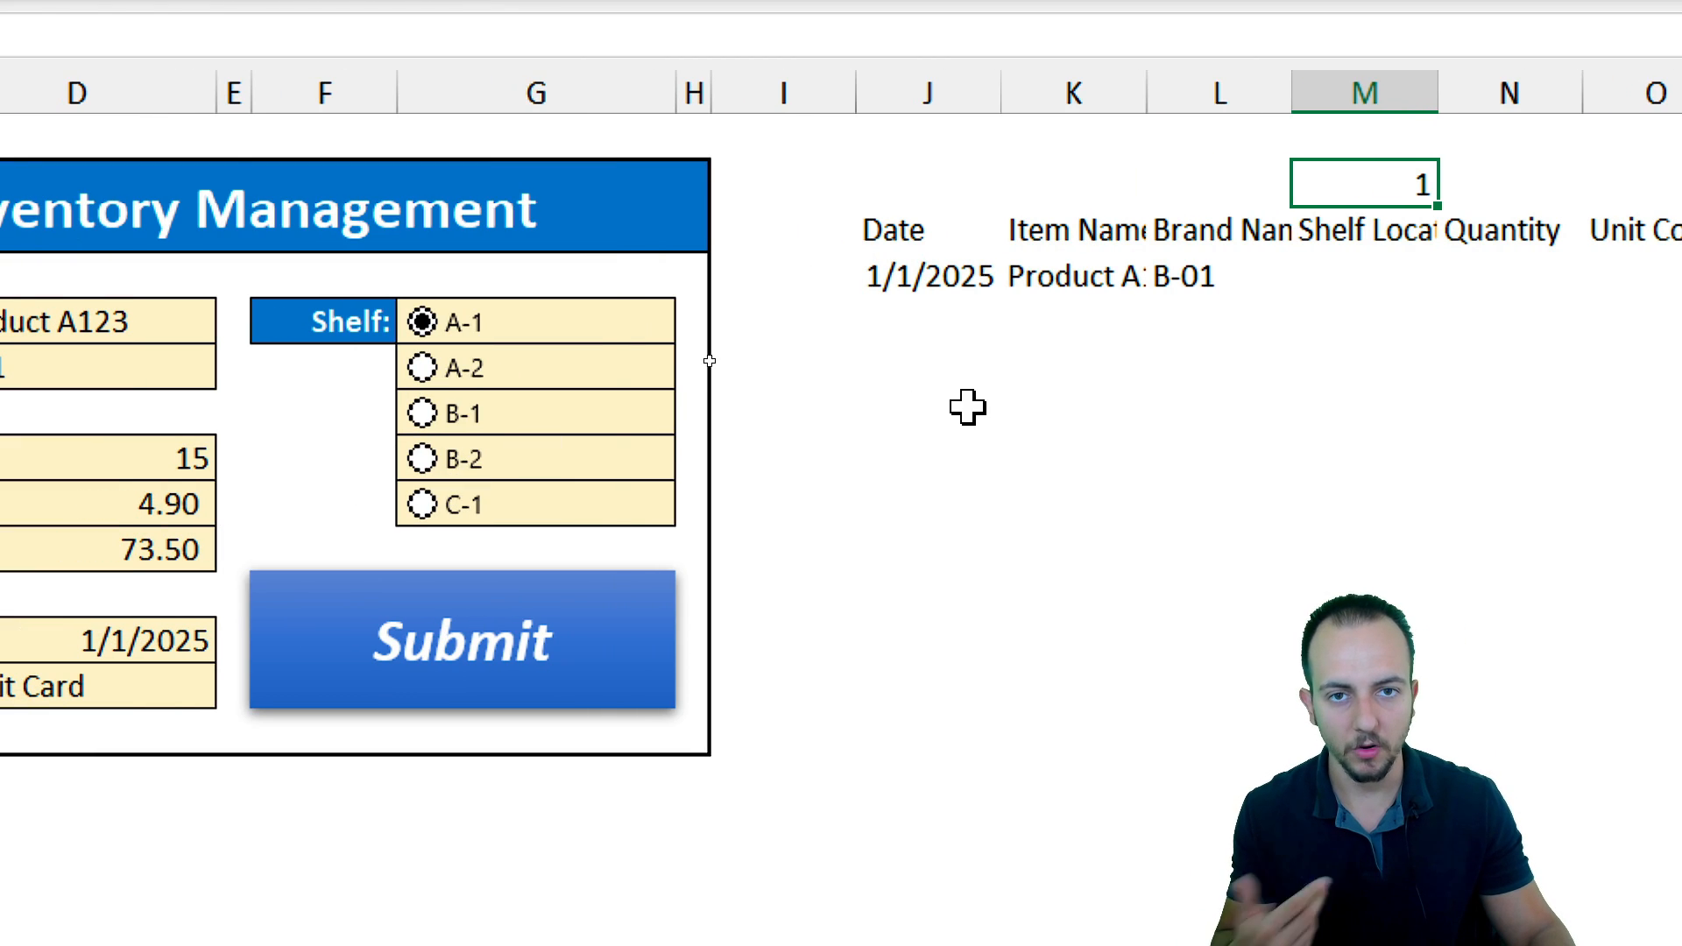
pyautogui.hscroll(4, 1487, 386)
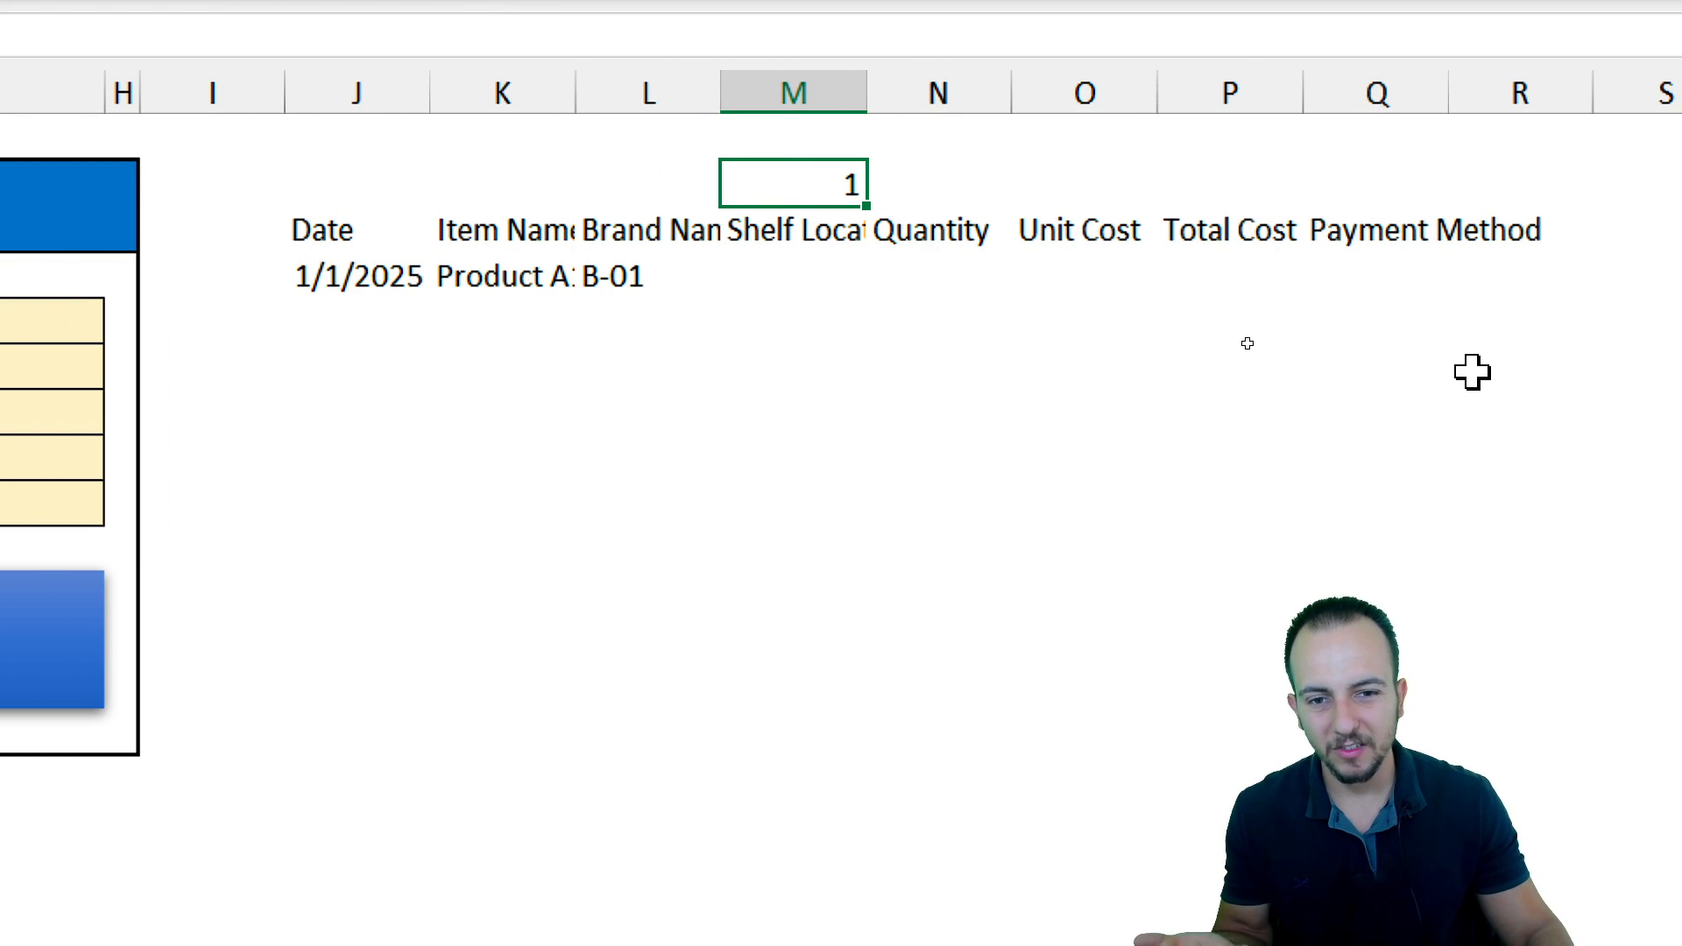
pyautogui.click(849, 289)
pyautogui.write('=if')
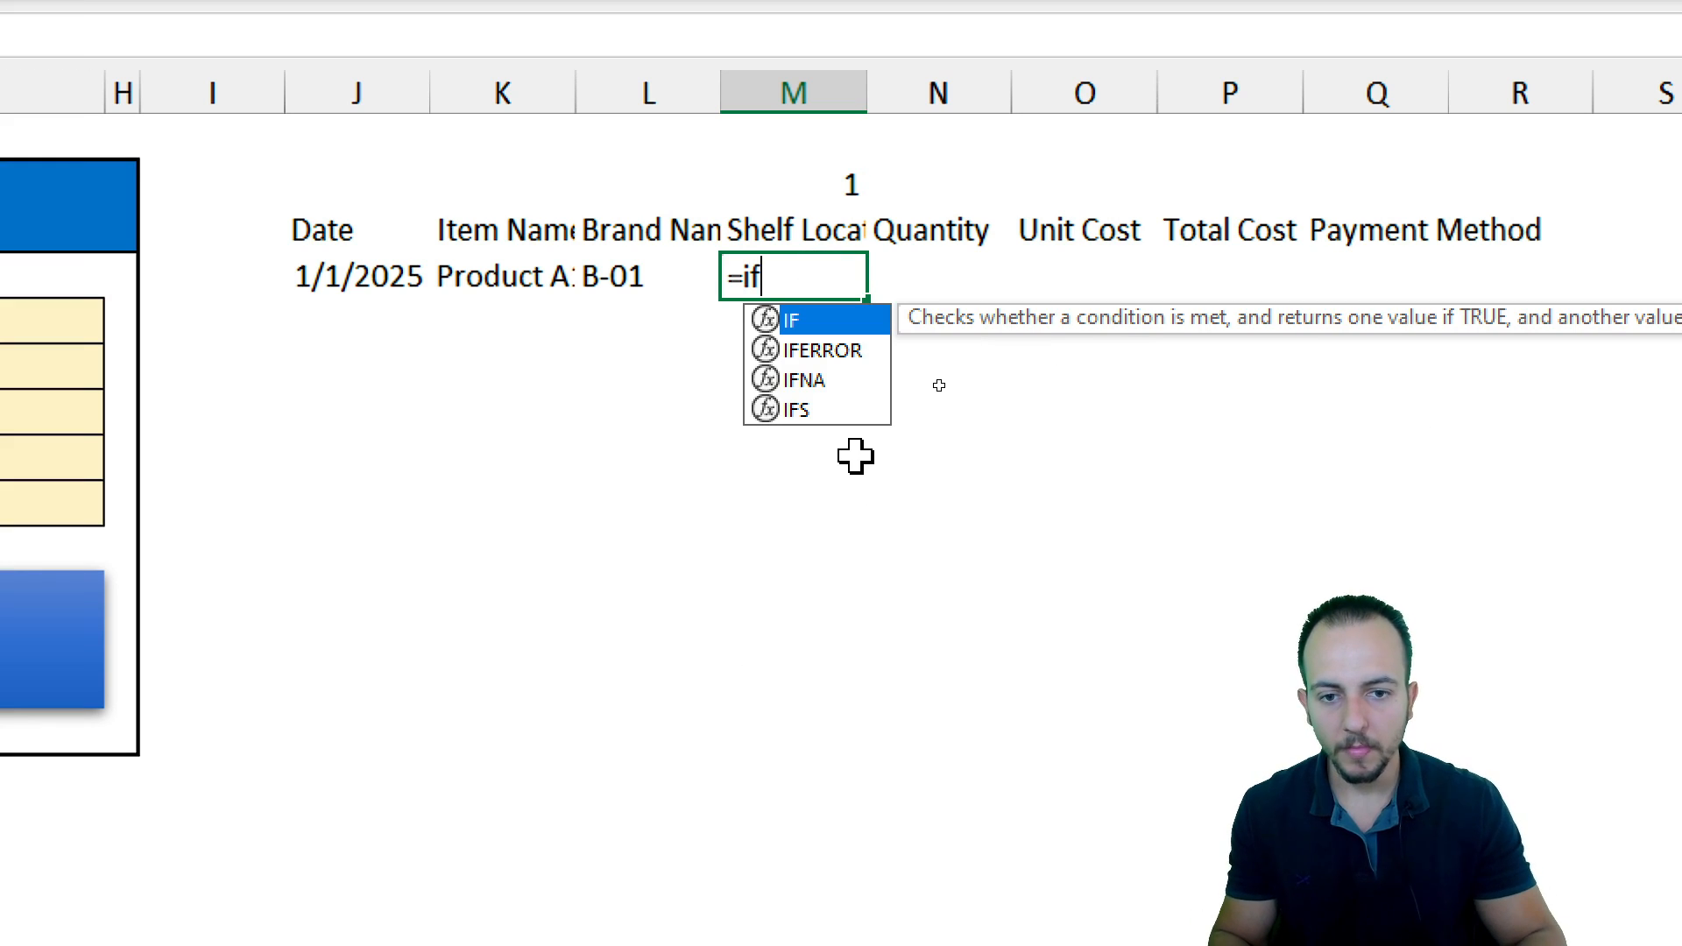
pyautogui.doubleClick(795, 324)
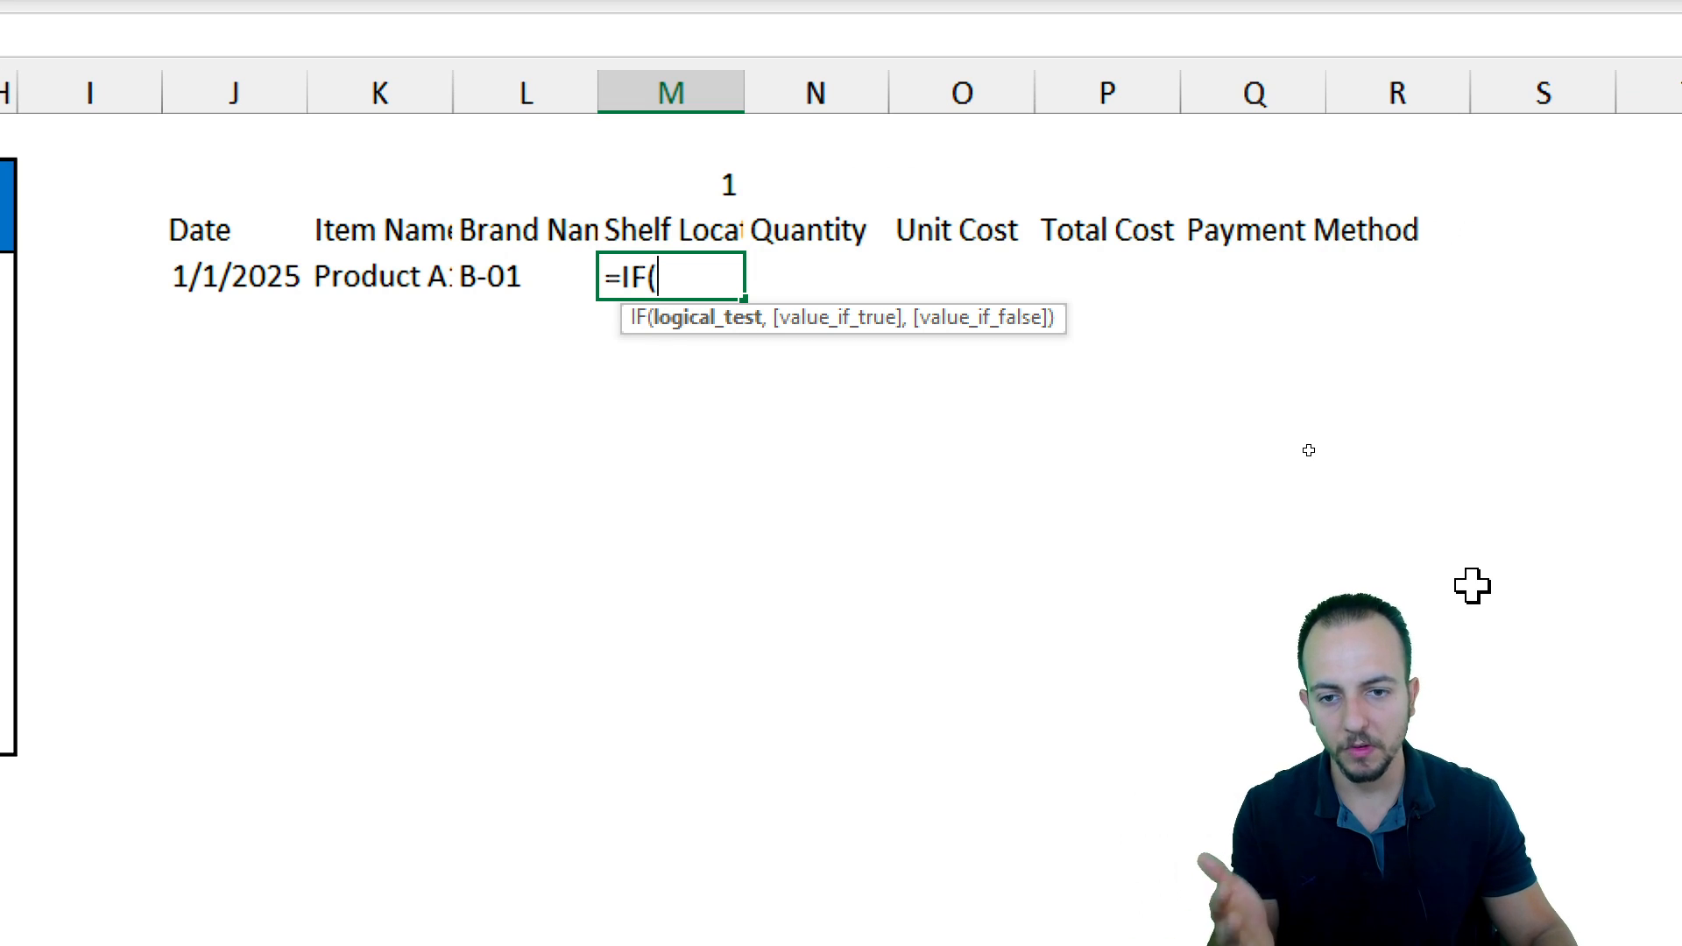
pyautogui.press('Escape')
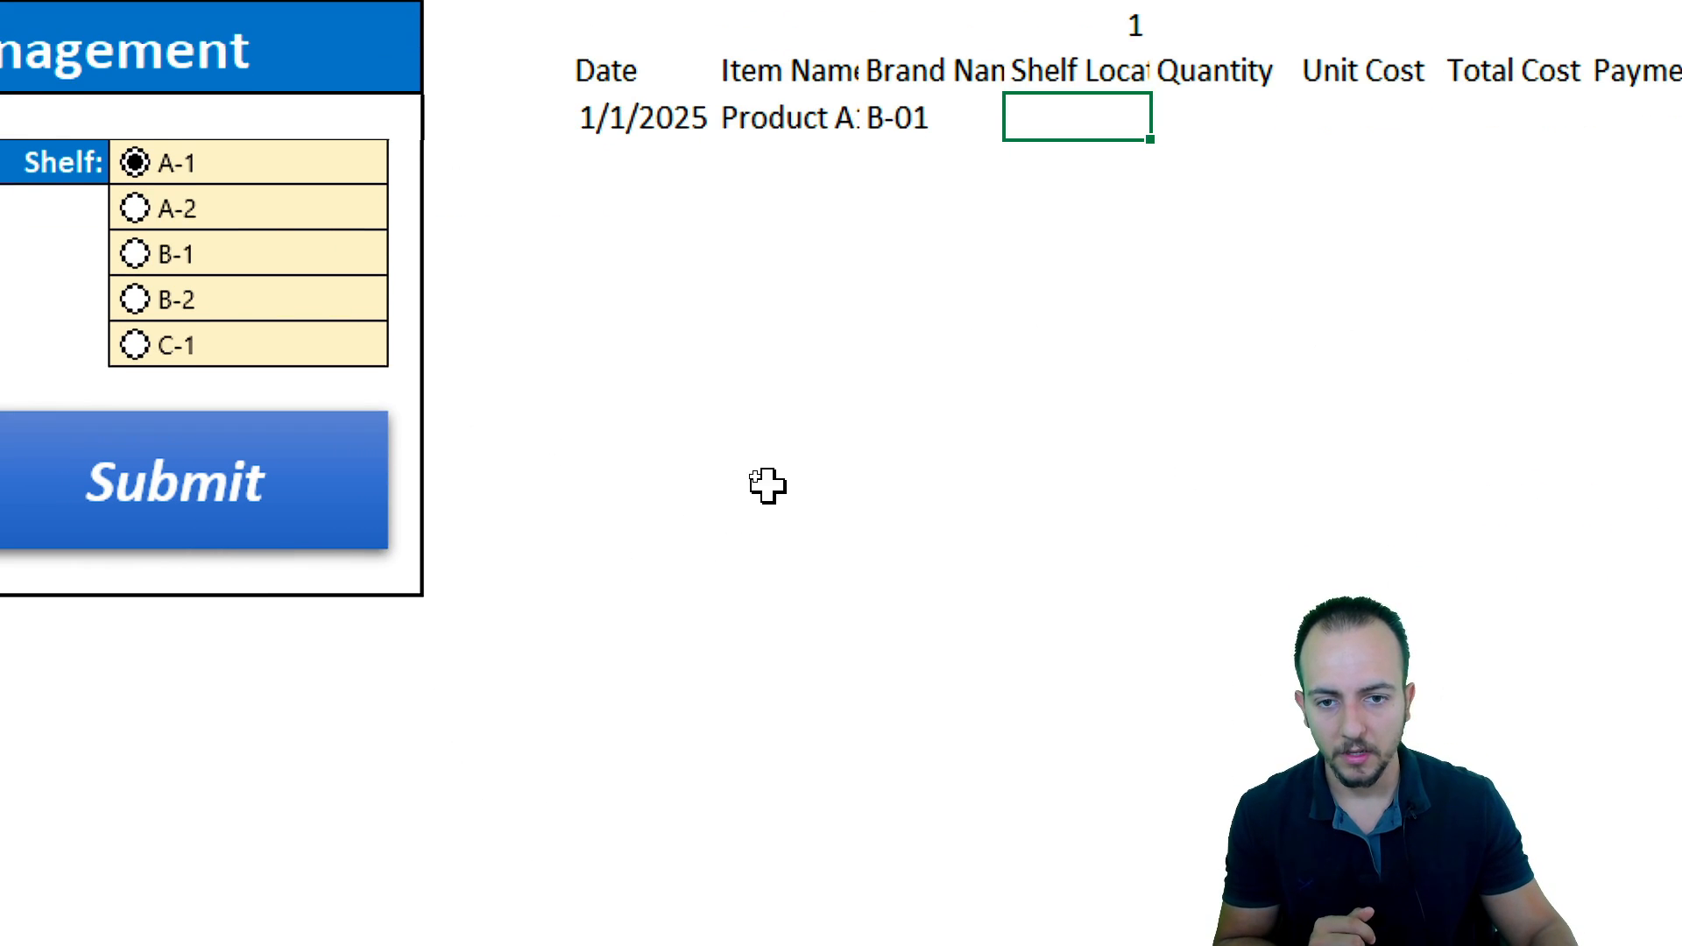
# List the shelf names A-1, A-2, B-1, B-2 and C-1 down column K starting at K11
pyautogui.click(792, 434)
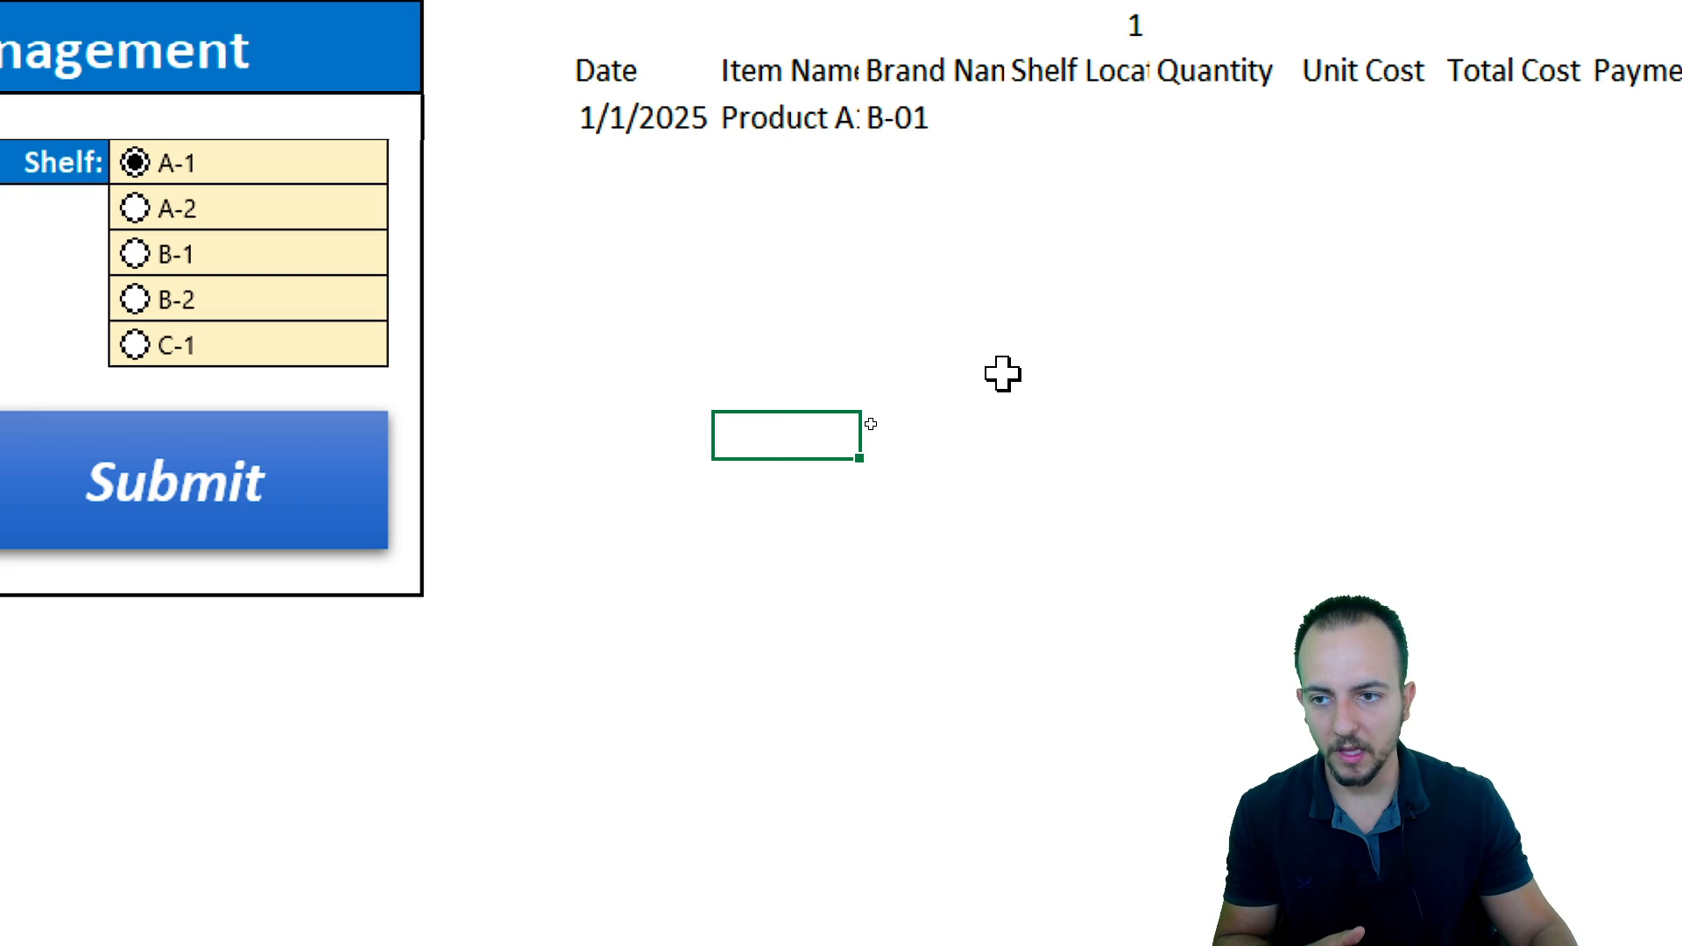
pyautogui.write('A-1')
pyautogui.press('Return')
pyautogui.write('A')
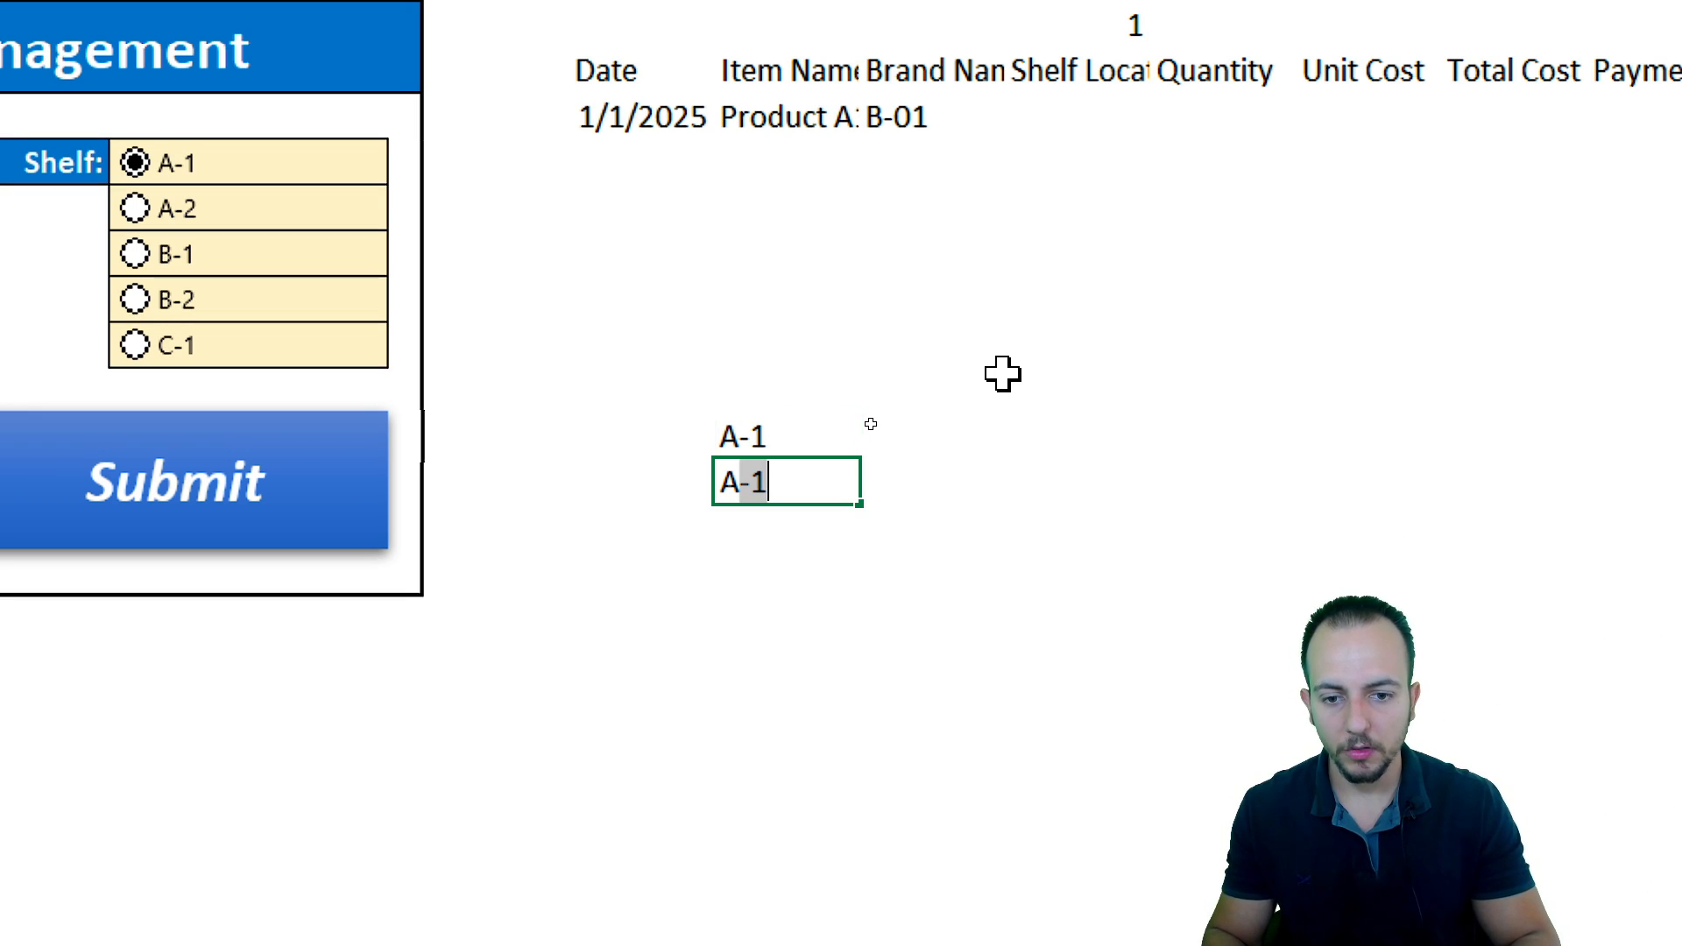
pyautogui.write('2')
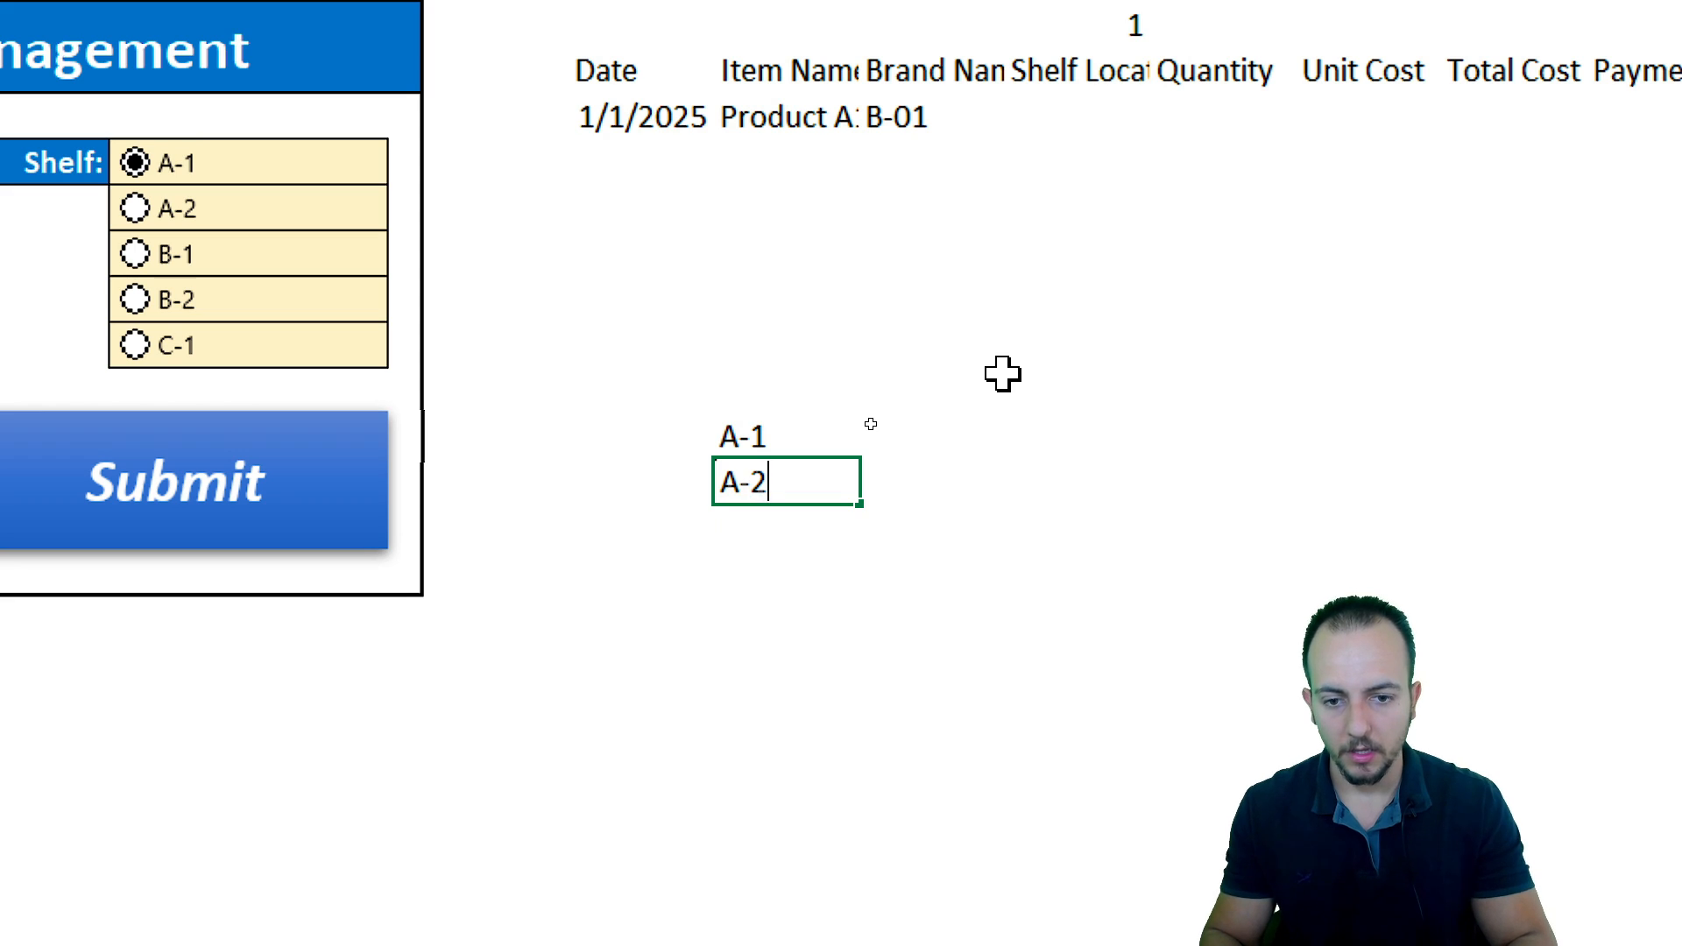
pyautogui.press('Return')
pyautogui.write('B-1')
pyautogui.press('Return')
pyautogui.write('B')
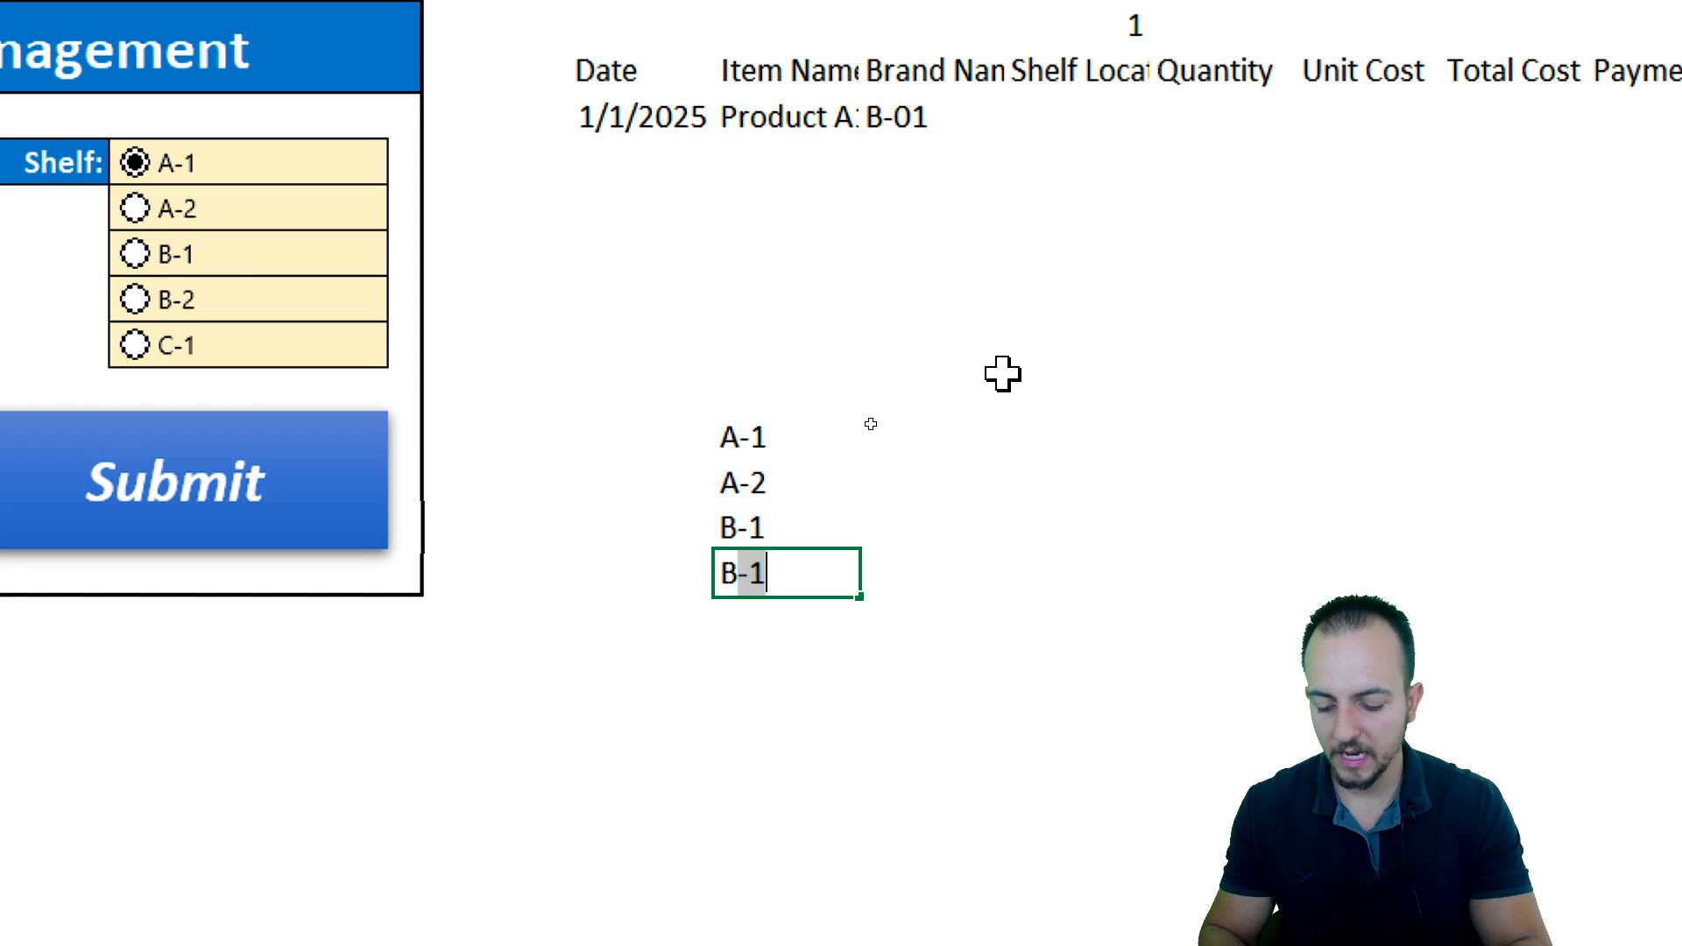
pyautogui.press('BackSpace')
pyautogui.press('BackSpace')
pyautogui.write('B-2')
pyautogui.press('Return')
pyautogui.write('C-1')
pyautogui.press('Return')
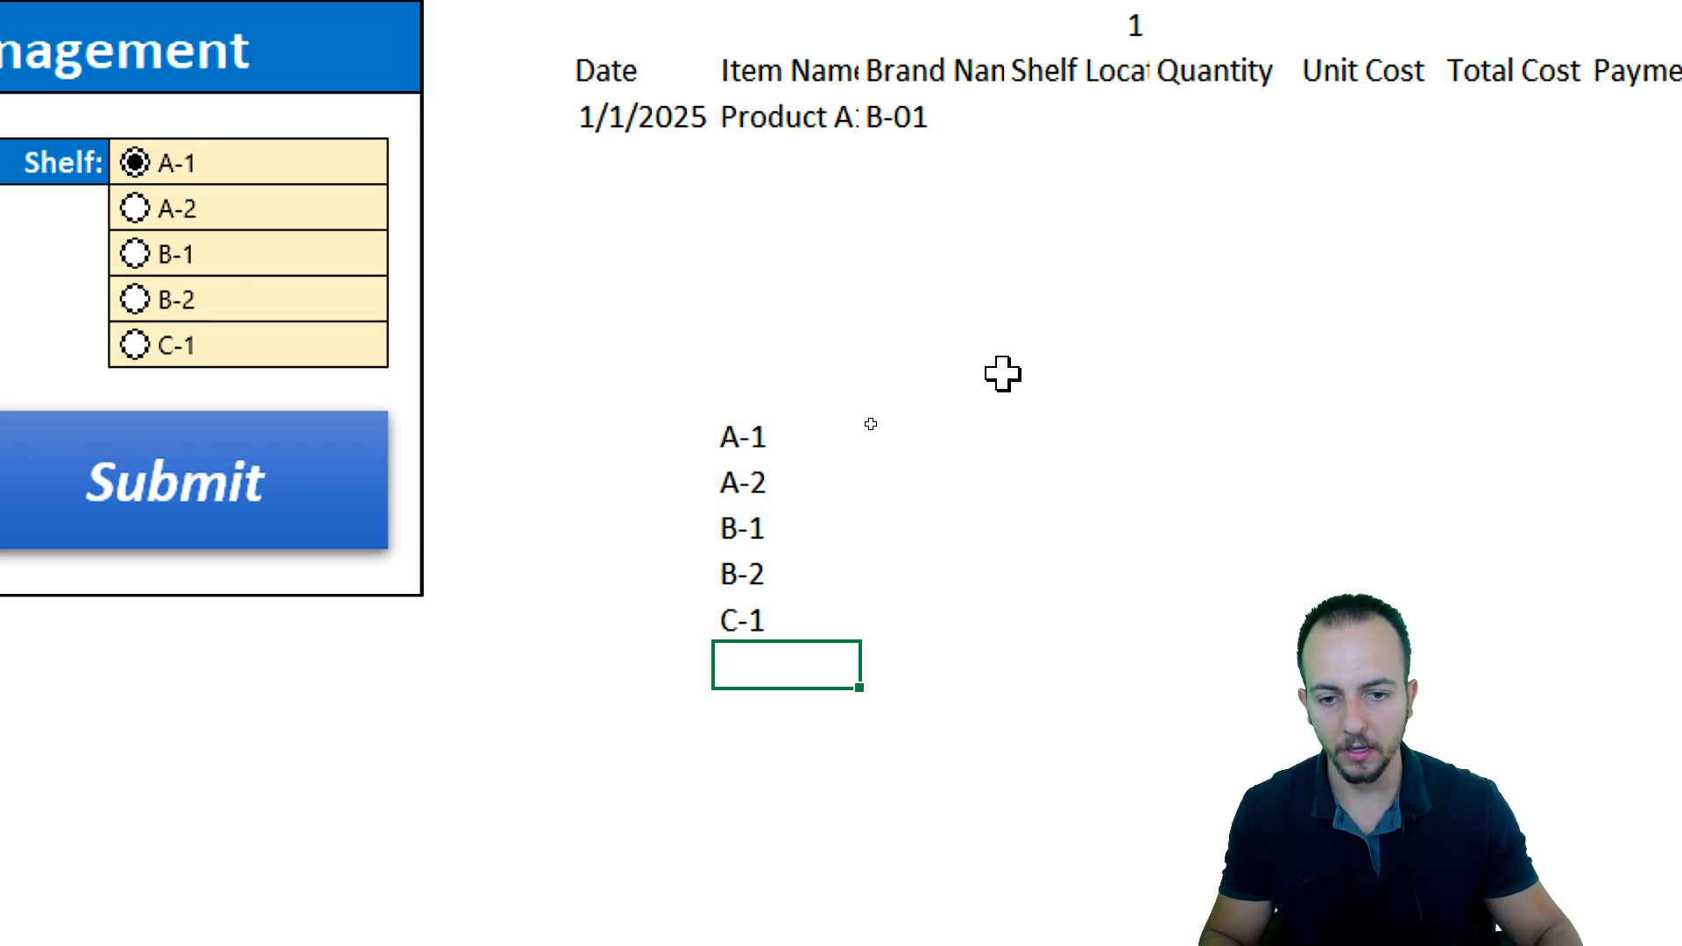
pyautogui.moveTo(771, 436); pyautogui.dragTo(841, 620)
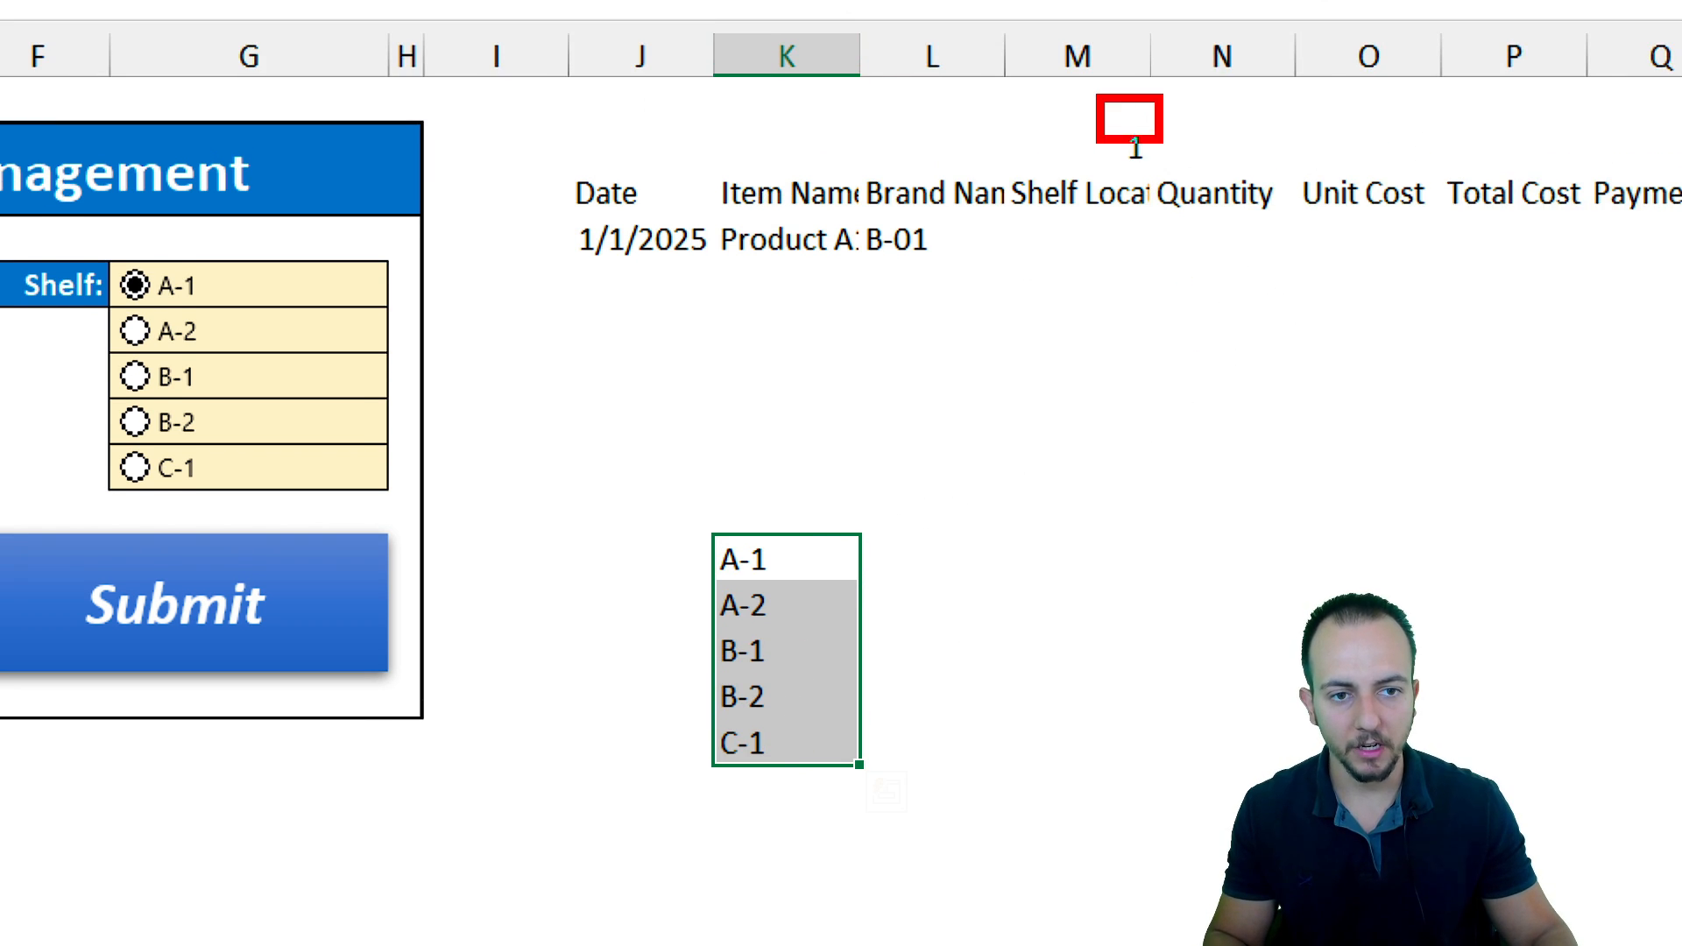
pyautogui.moveTo(681, 528); pyautogui.dragTo(892, 576)
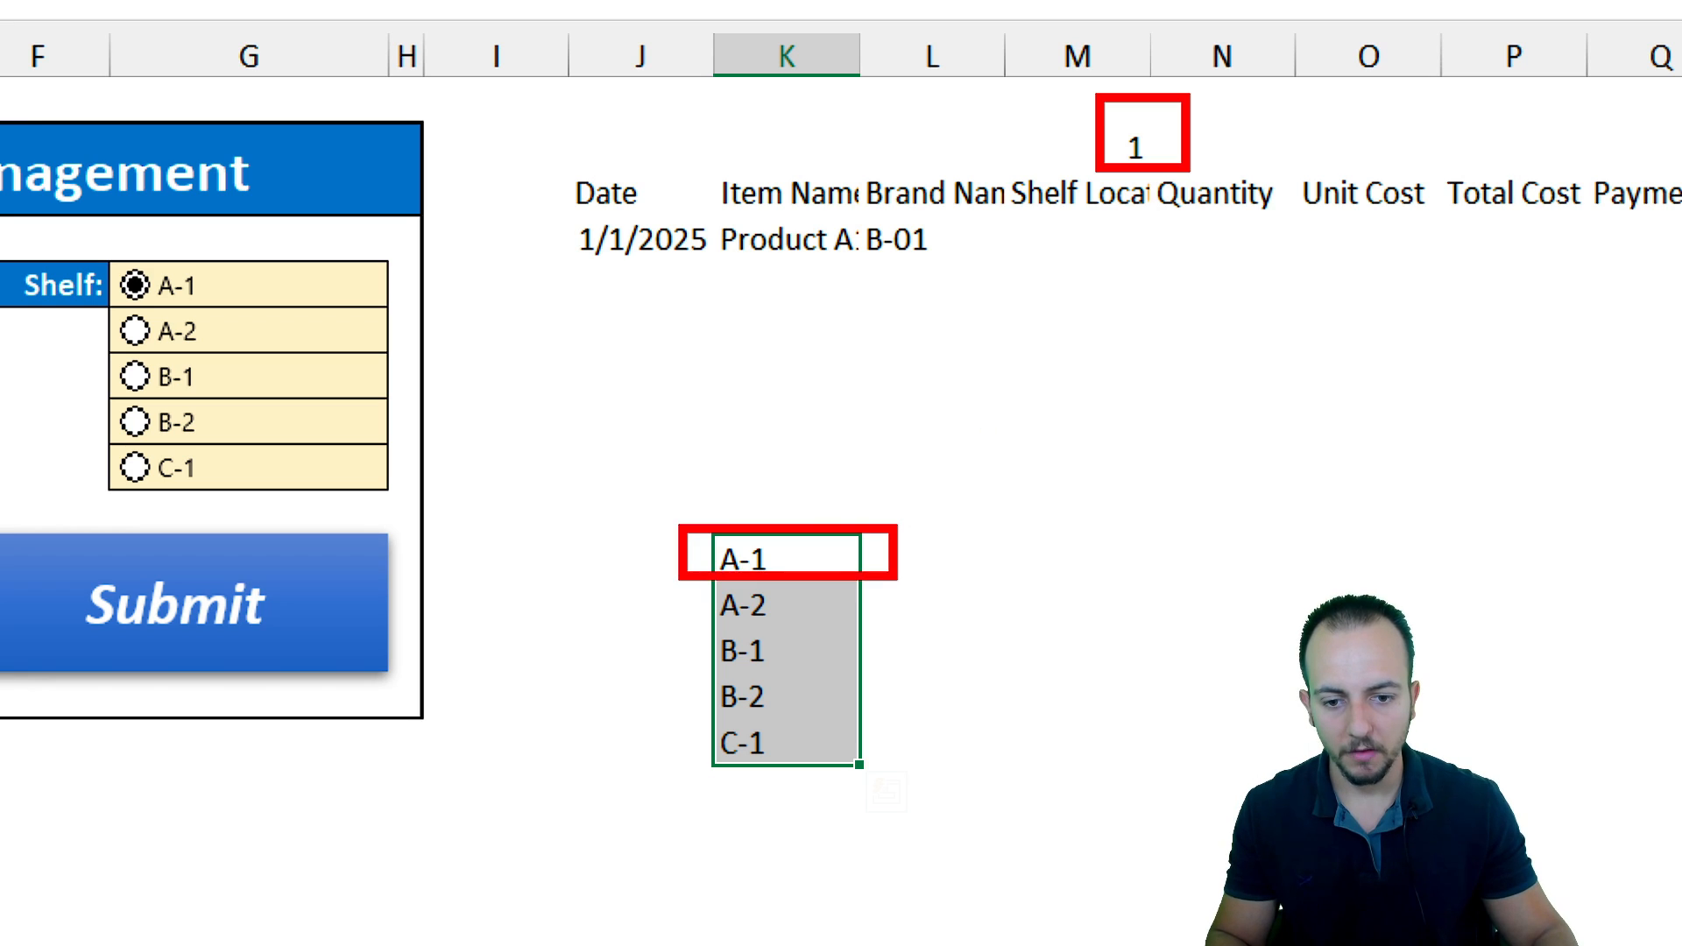
pyautogui.press('e')
pyautogui.moveTo(1109, 118); pyautogui.dragTo(1197, 175)
pyautogui.moveTo(671, 583); pyautogui.dragTo(925, 629)
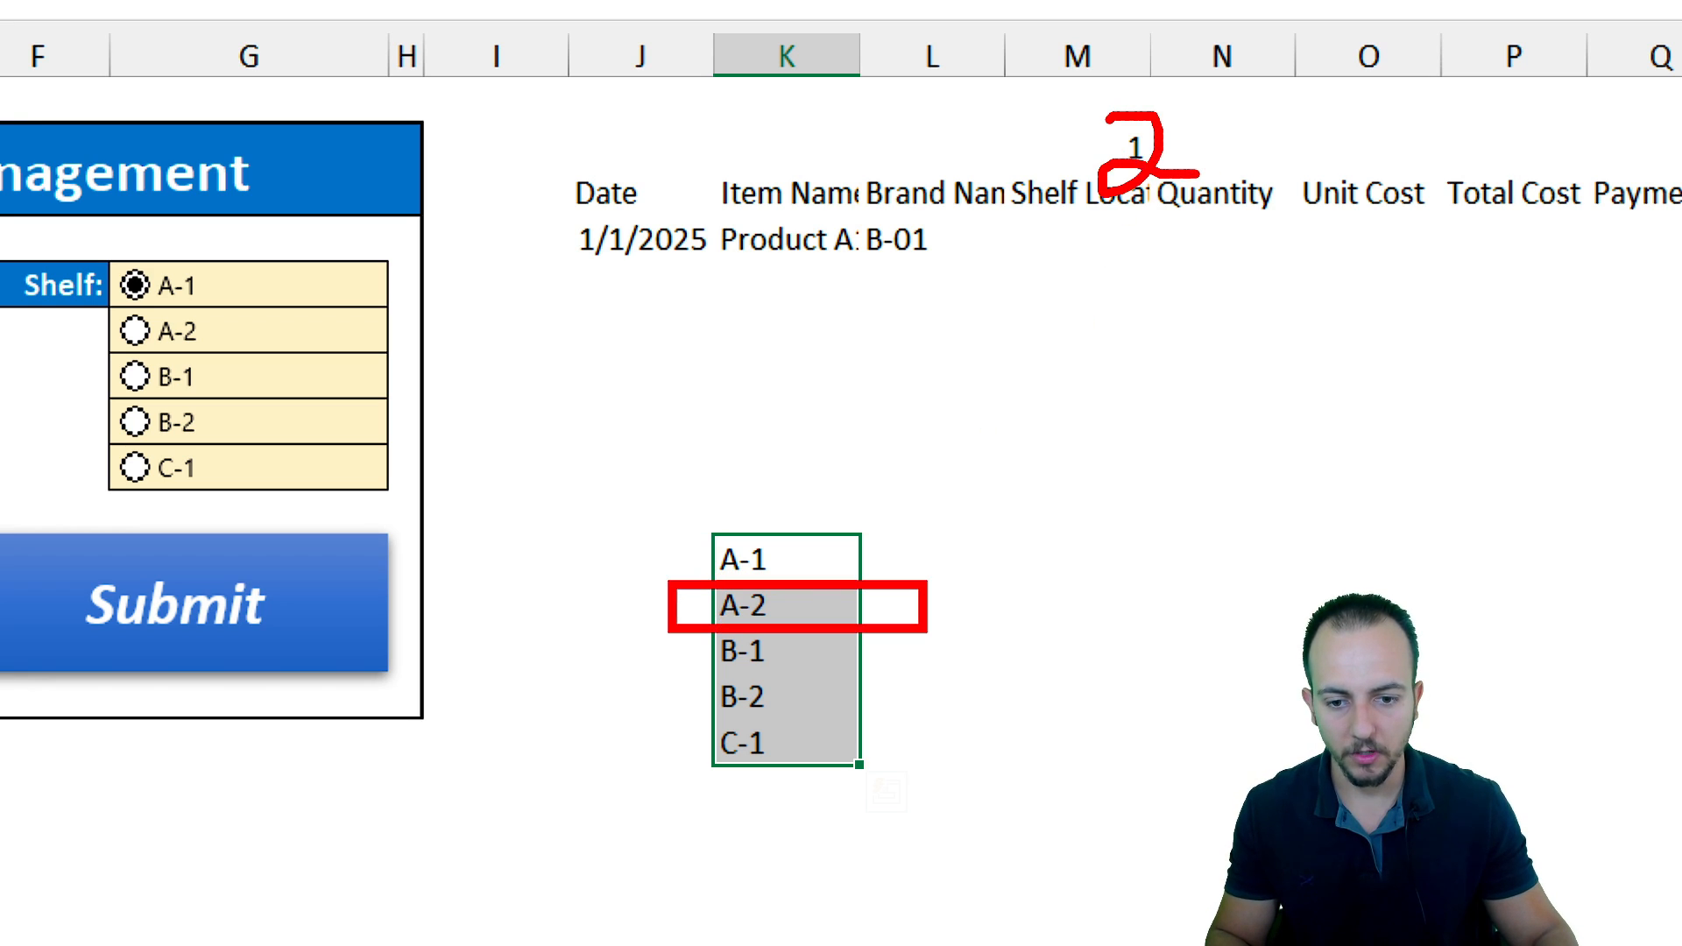
pyautogui.moveTo(854, 514)
pyautogui.mouseDown()
pyautogui.moveTo(665, 578)
pyautogui.moveTo(827, 460)
pyautogui.mouseUp()
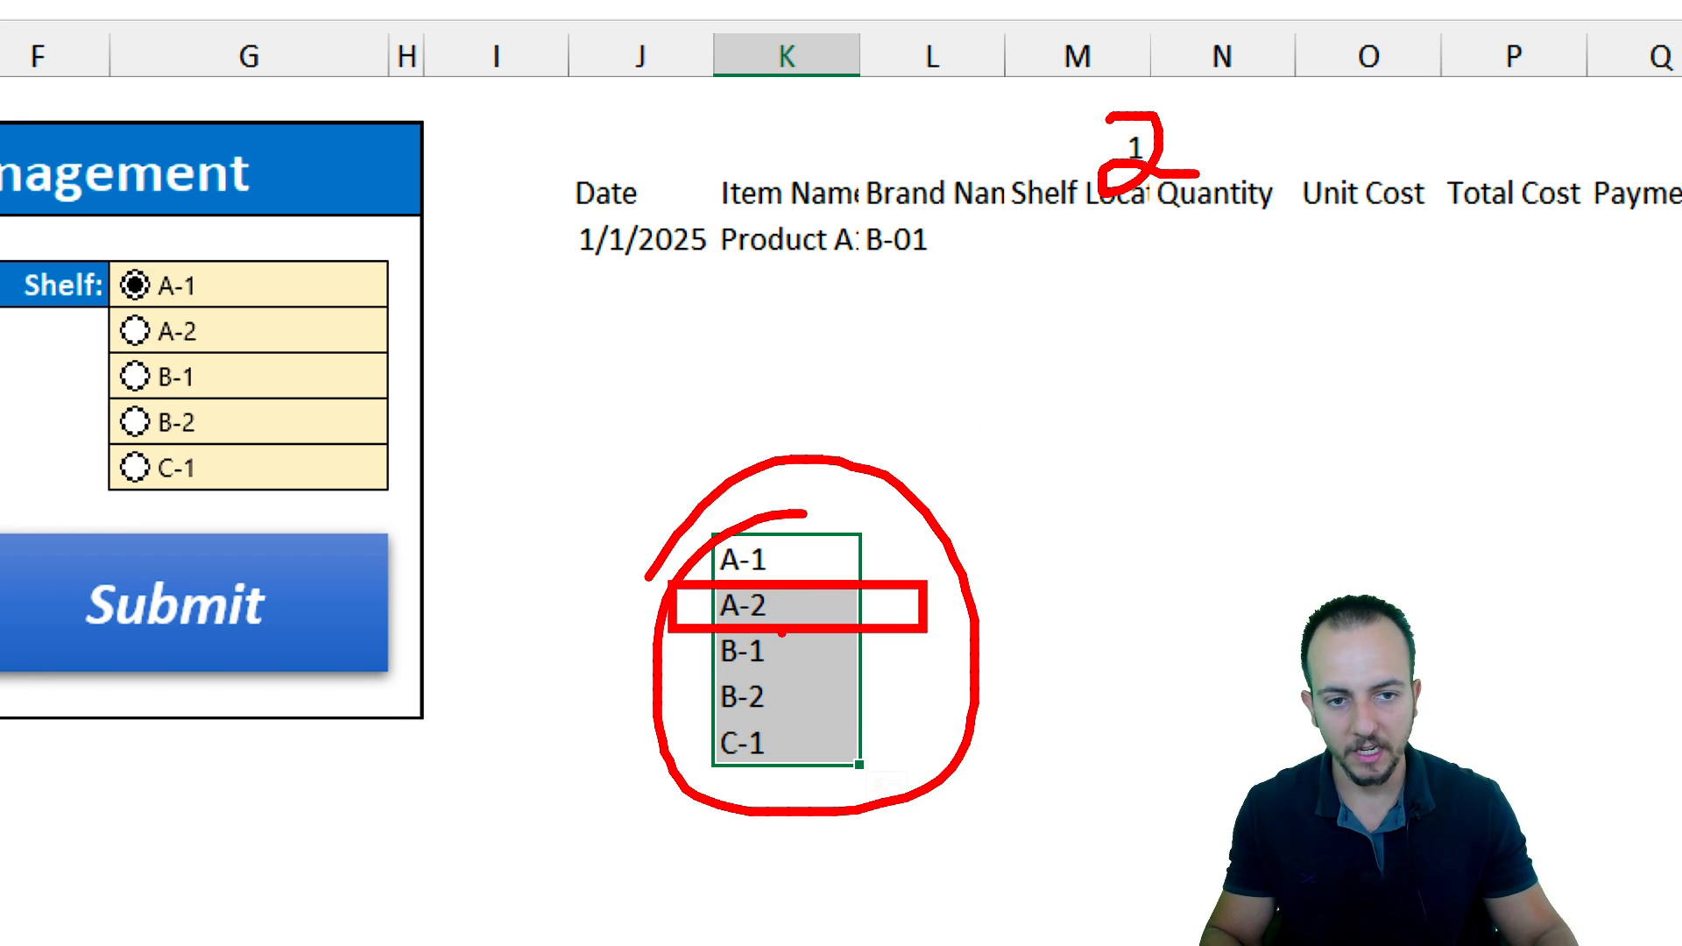
pyautogui.press('Escape')
# Enter =INDEX(K11:K15,M2) in M4 to return the selected shelf name under Shelf Location
pyautogui.click(1074, 230)
pyautogui.hscroll(1, 1195, 230)
pyautogui.click(826, 187)
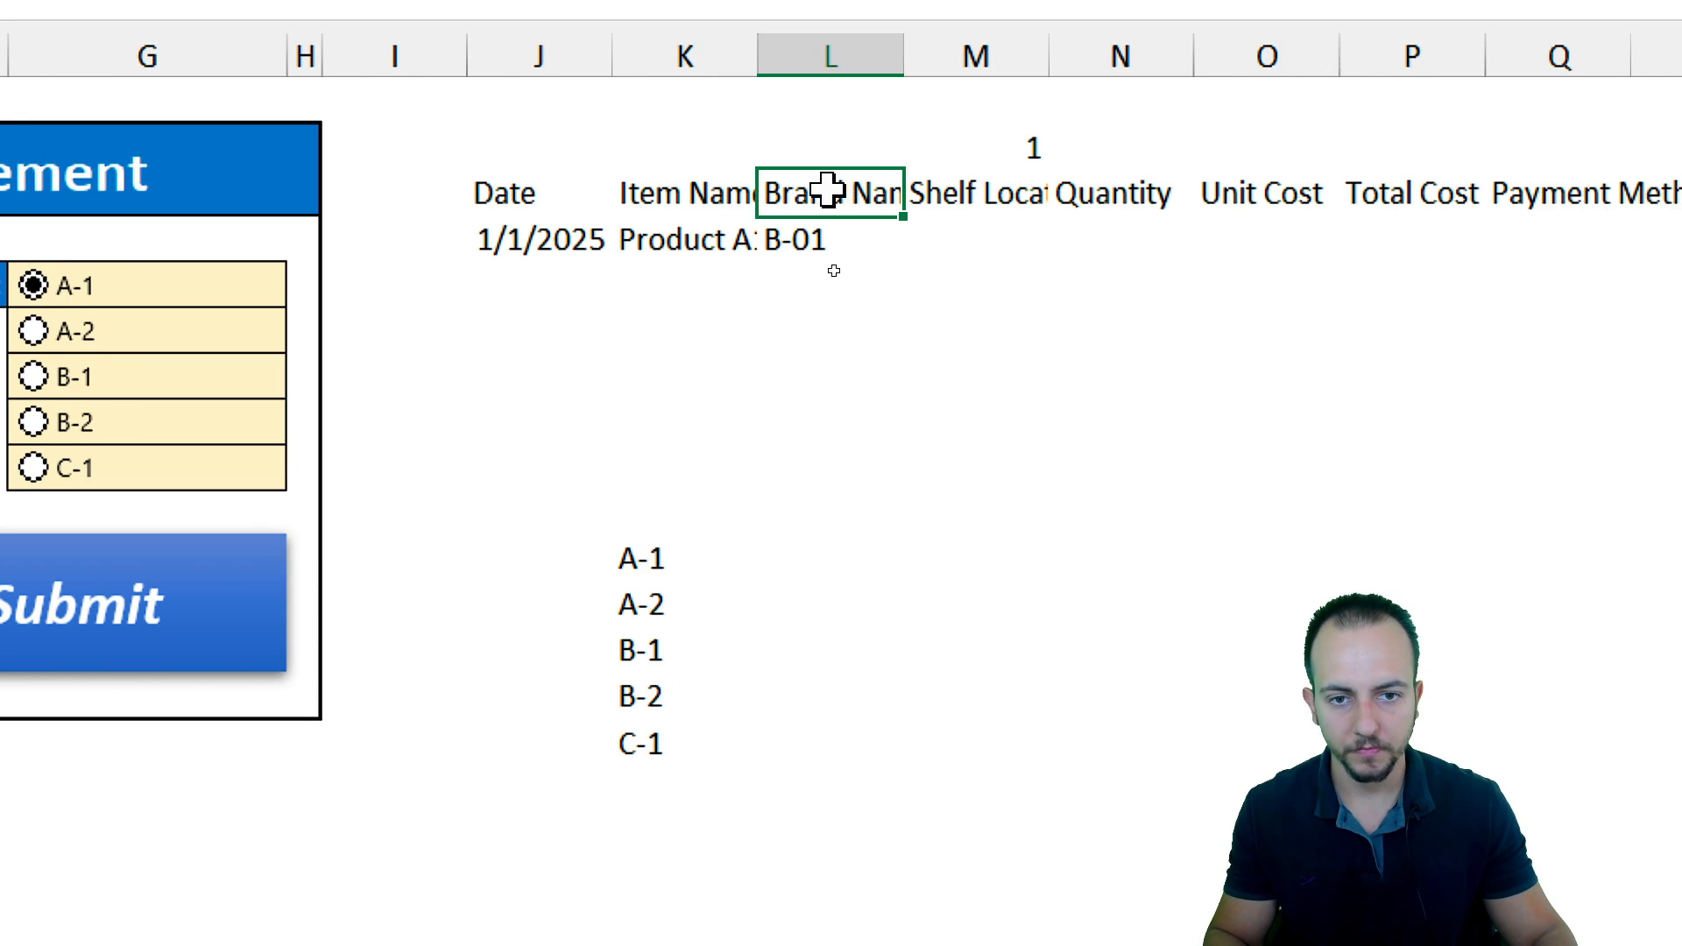
pyautogui.click(975, 204)
pyautogui.click(968, 229)
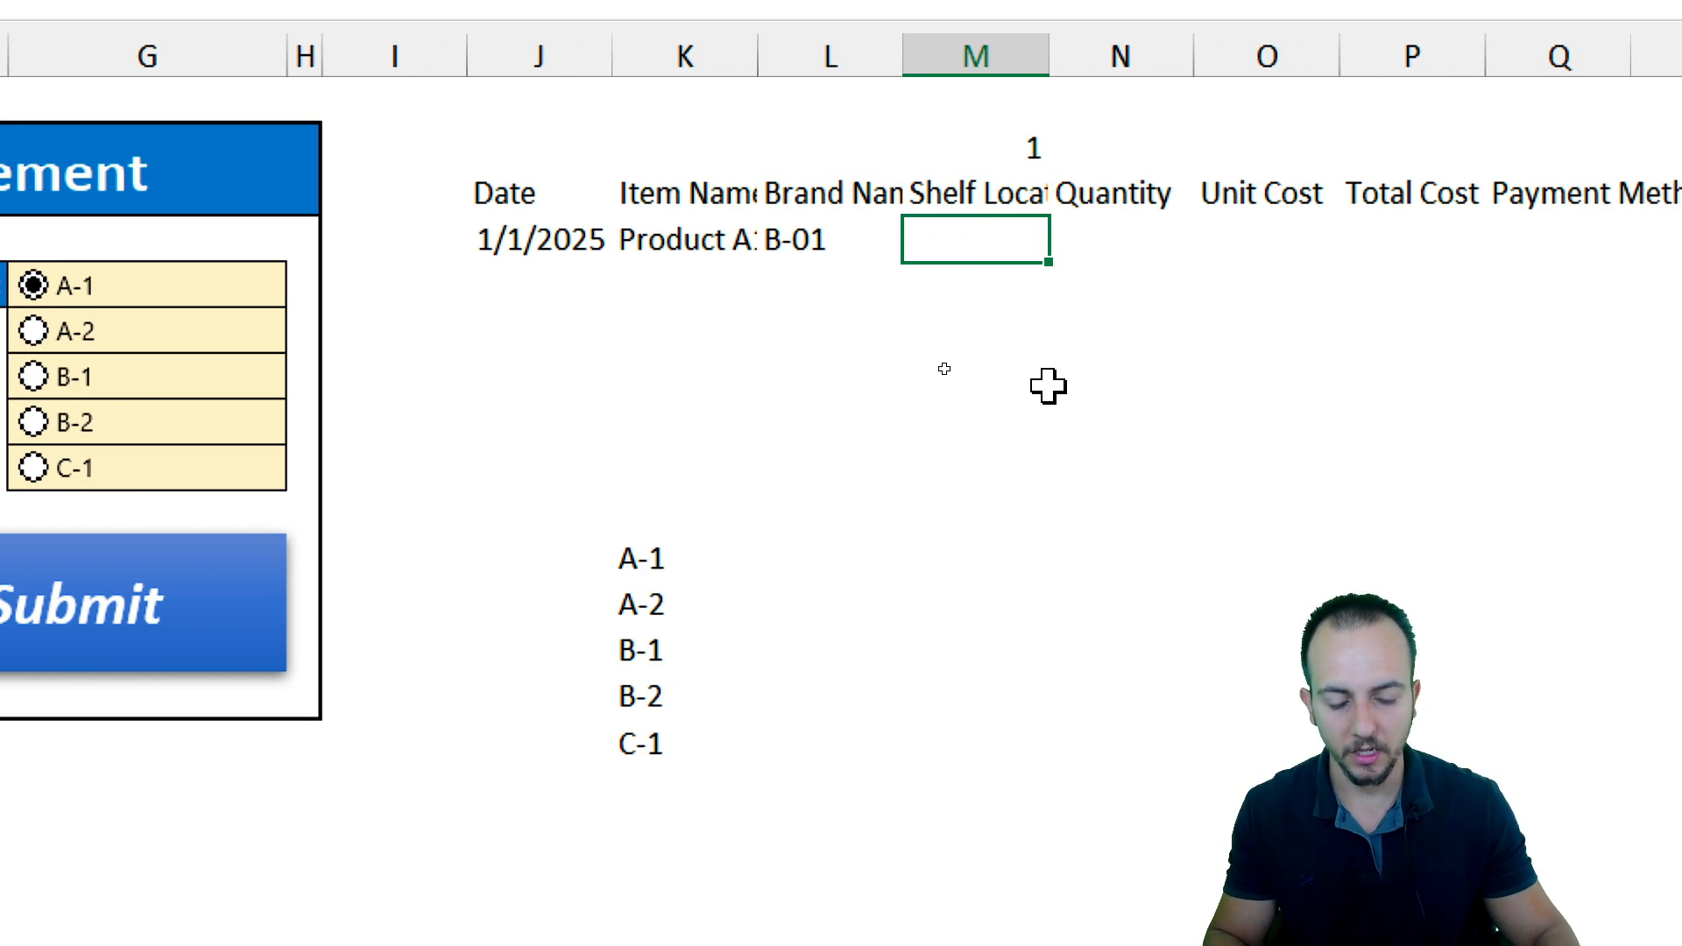
pyautogui.write('=inde')
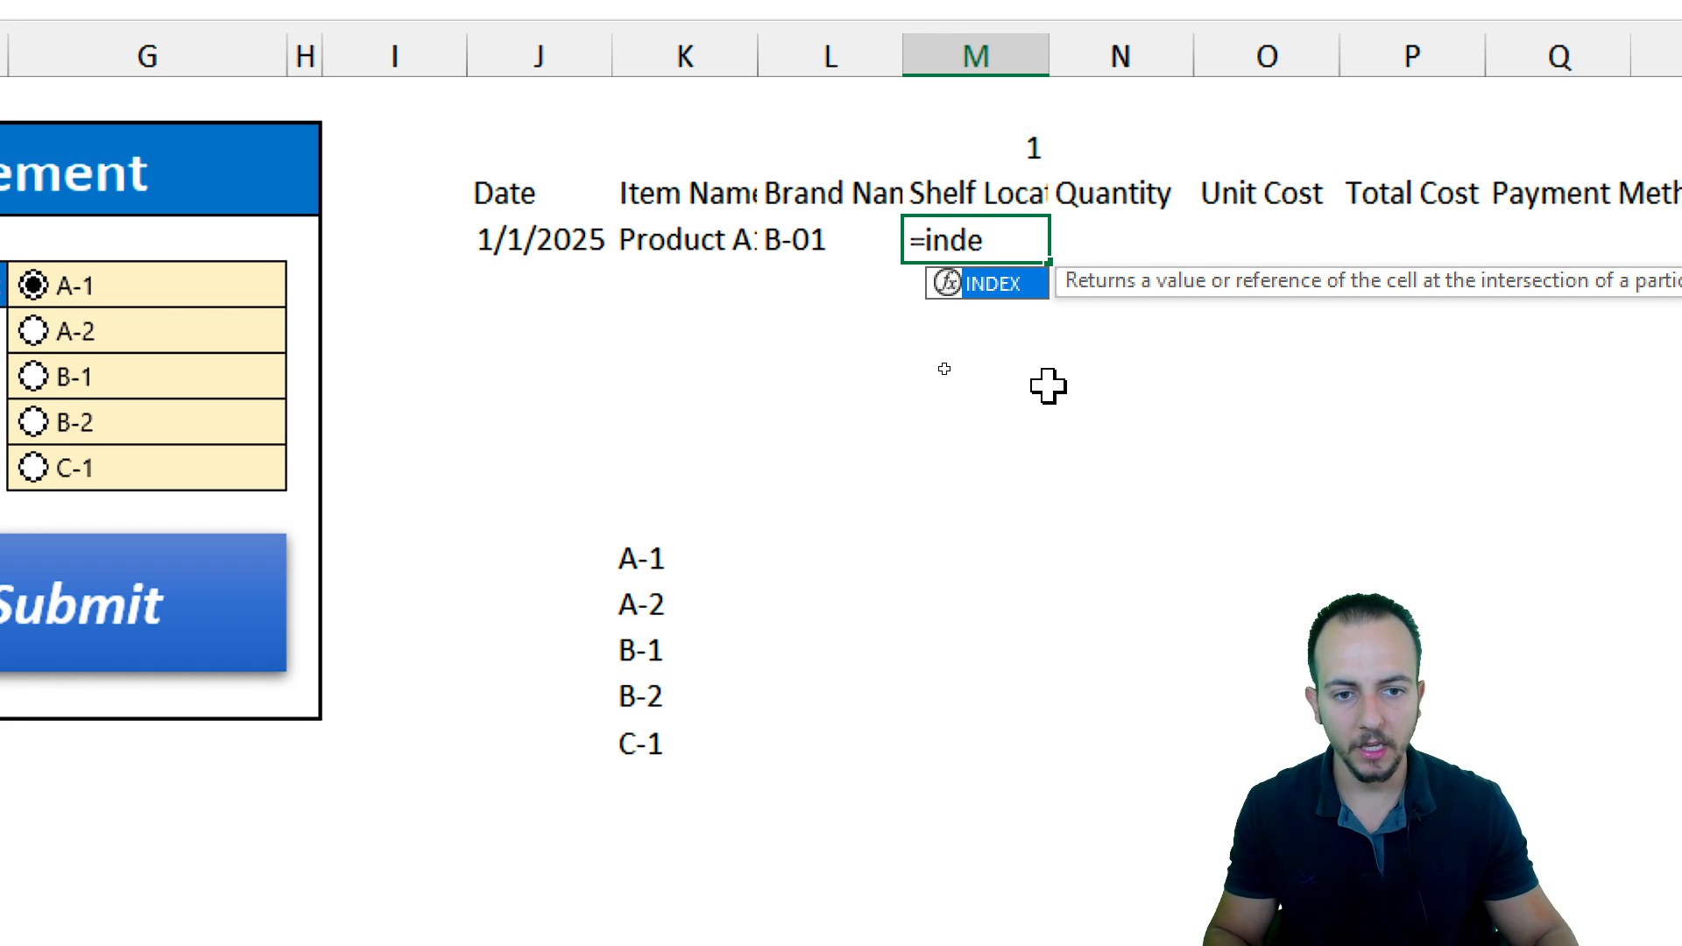
pyautogui.doubleClick(992, 285)
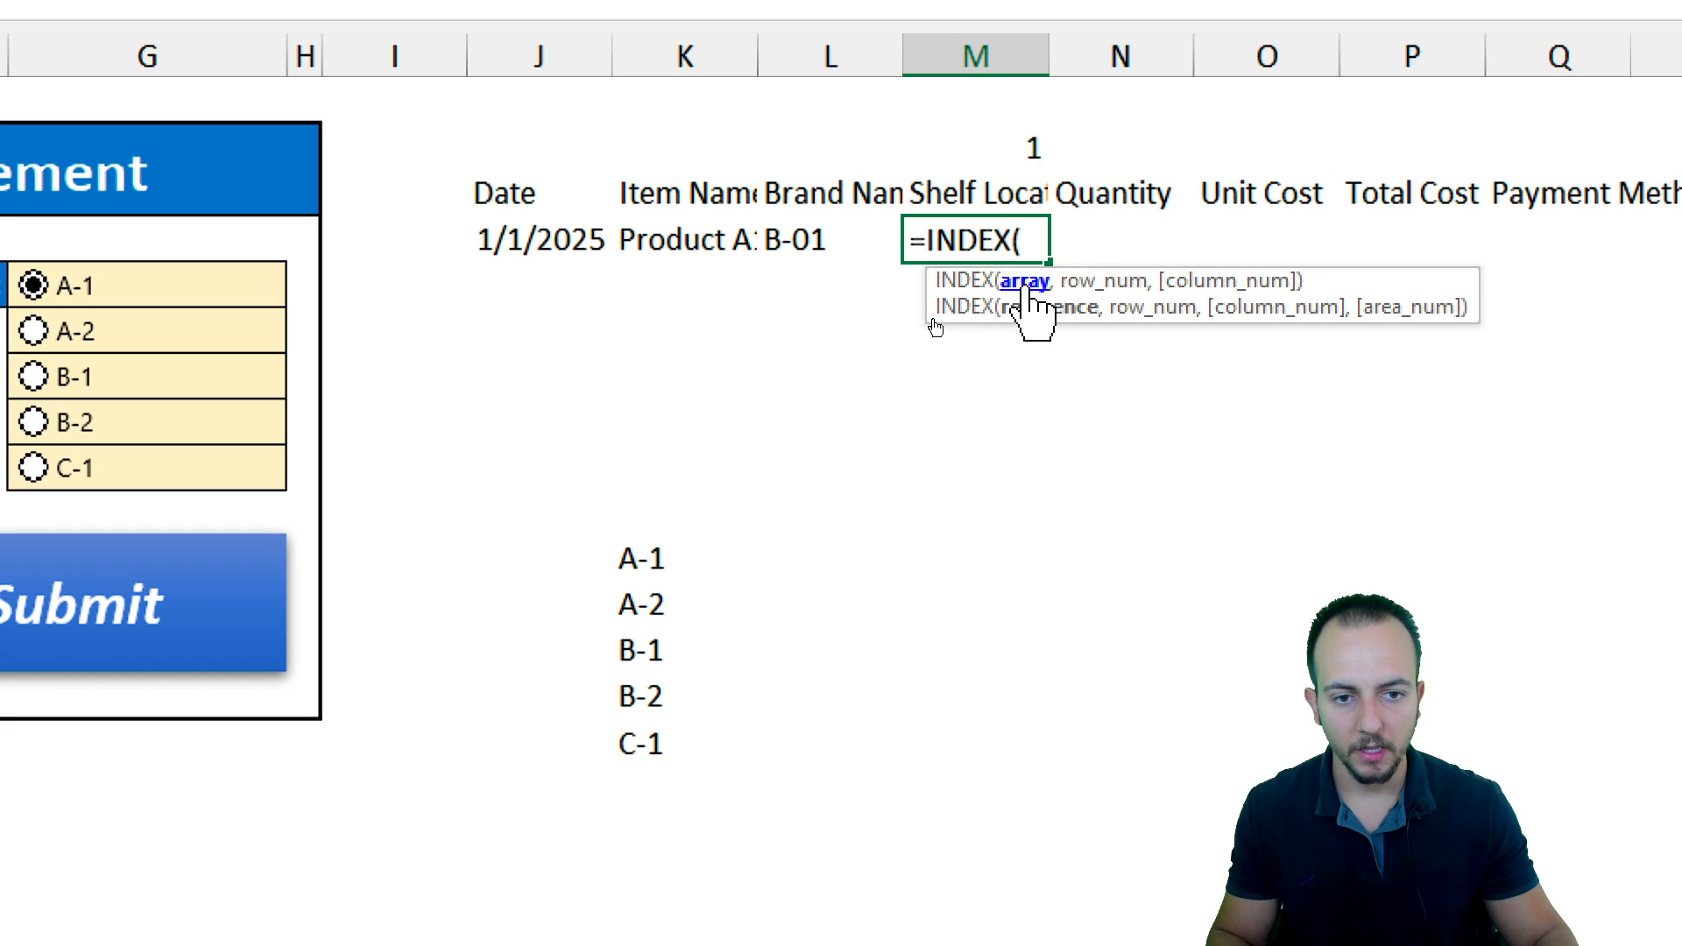
pyautogui.moveTo(639, 559); pyautogui.dragTo(640, 745)
pyautogui.write(',')
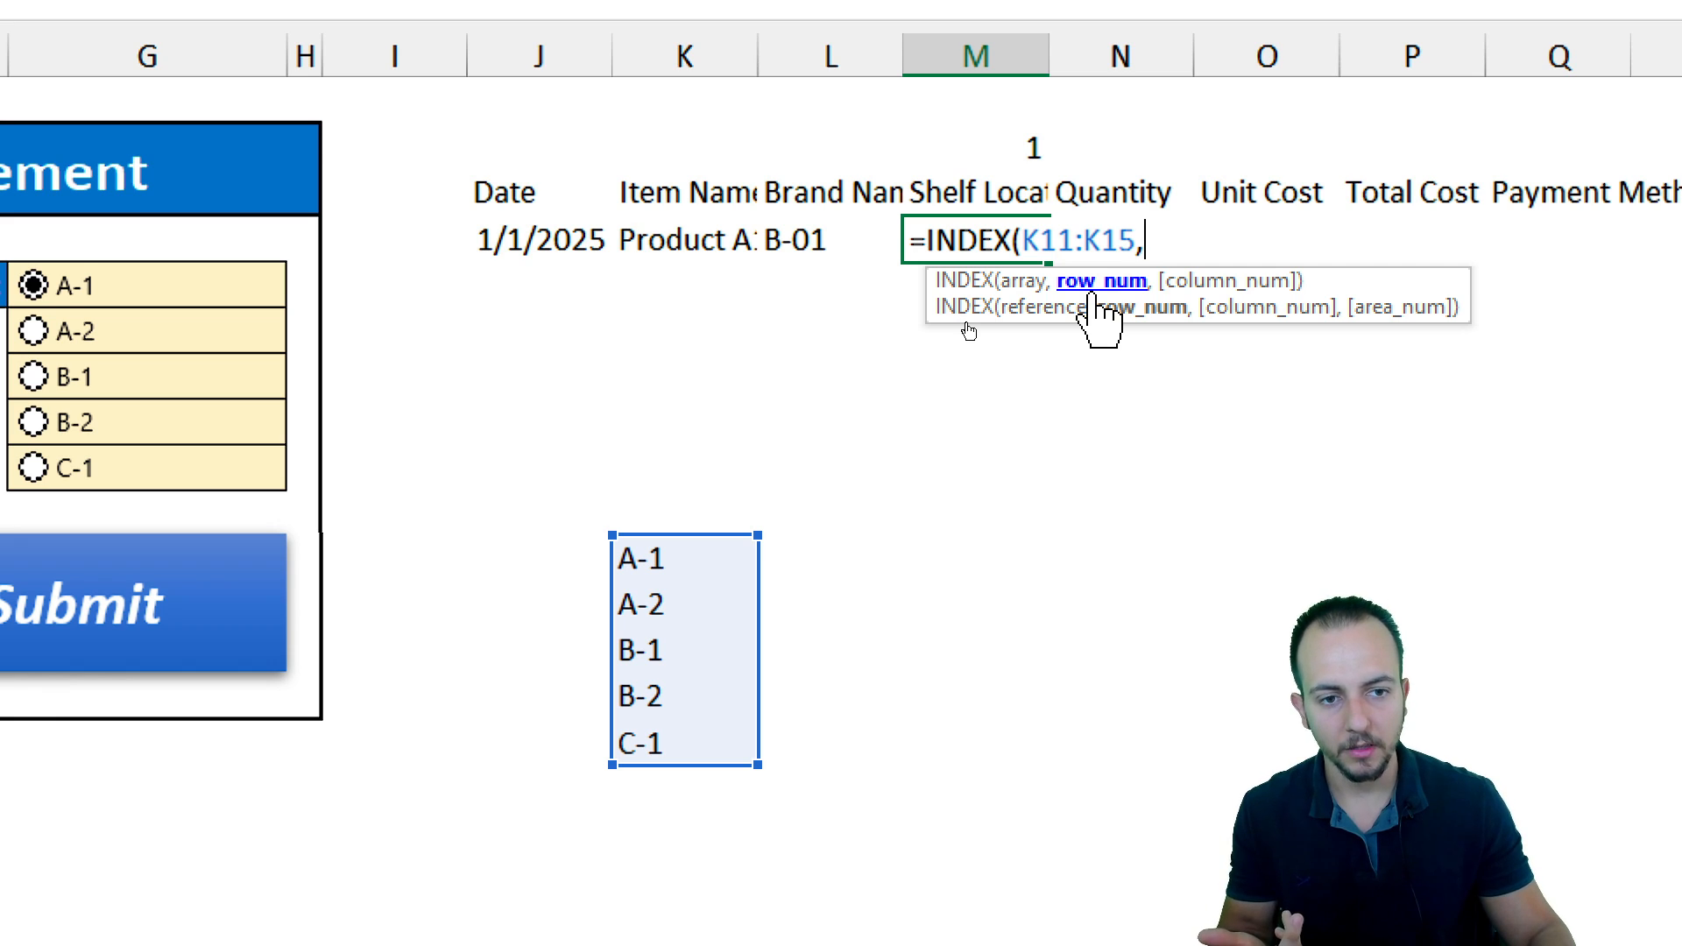
pyautogui.click(985, 156)
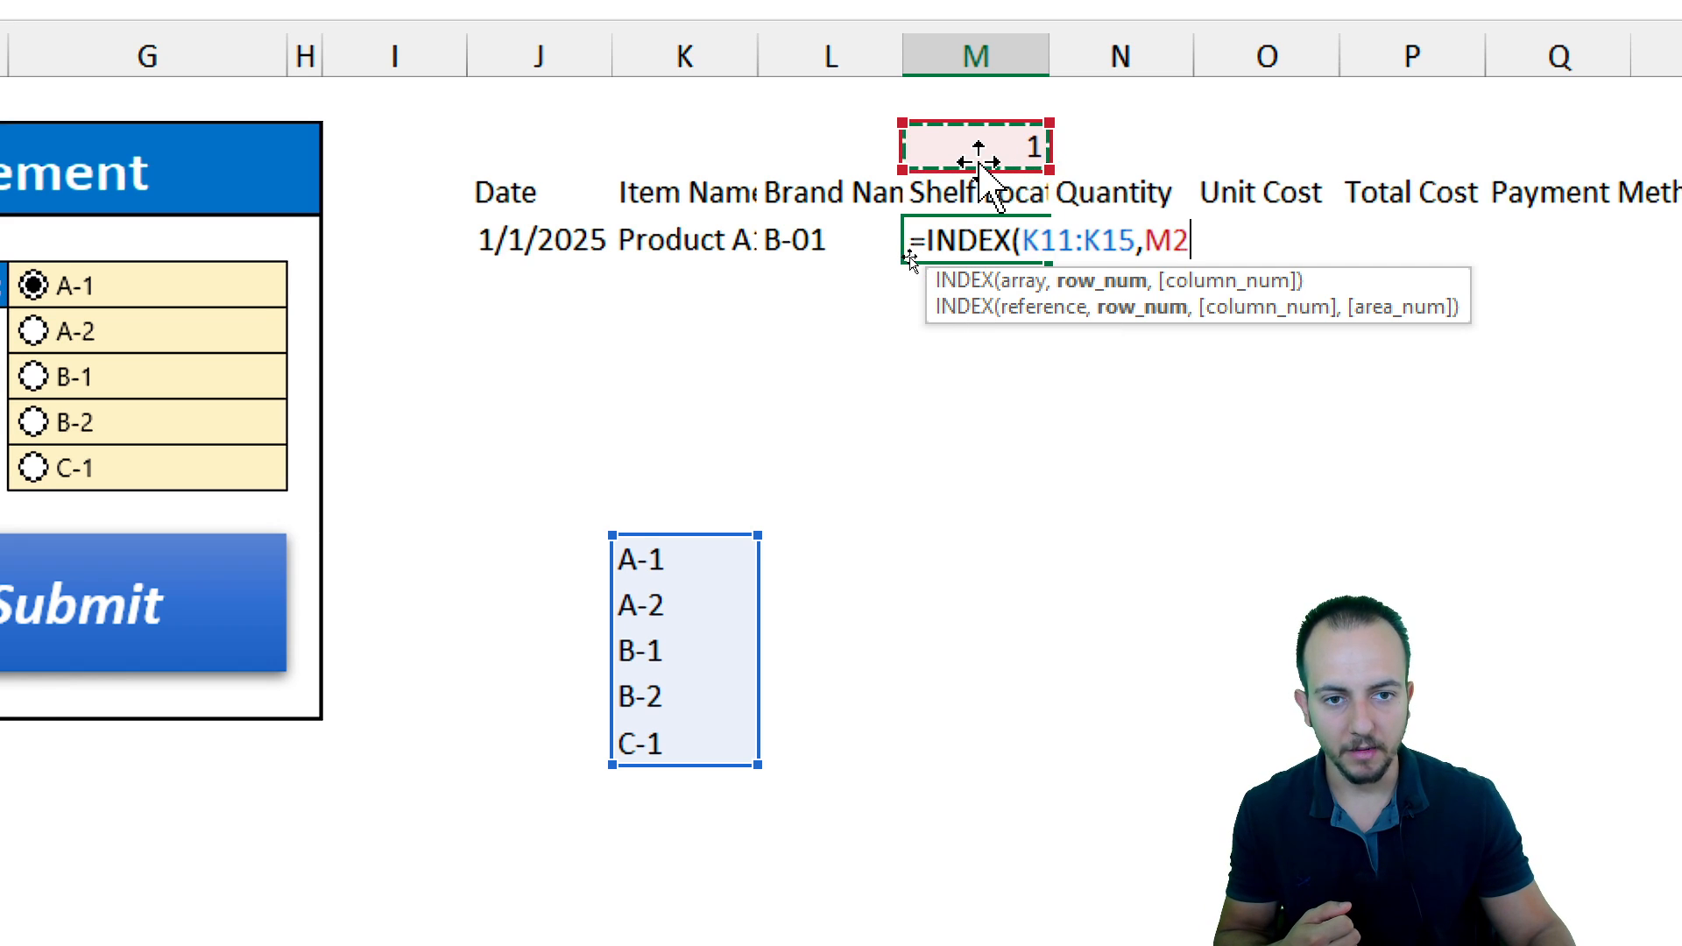
pyautogui.write(')')
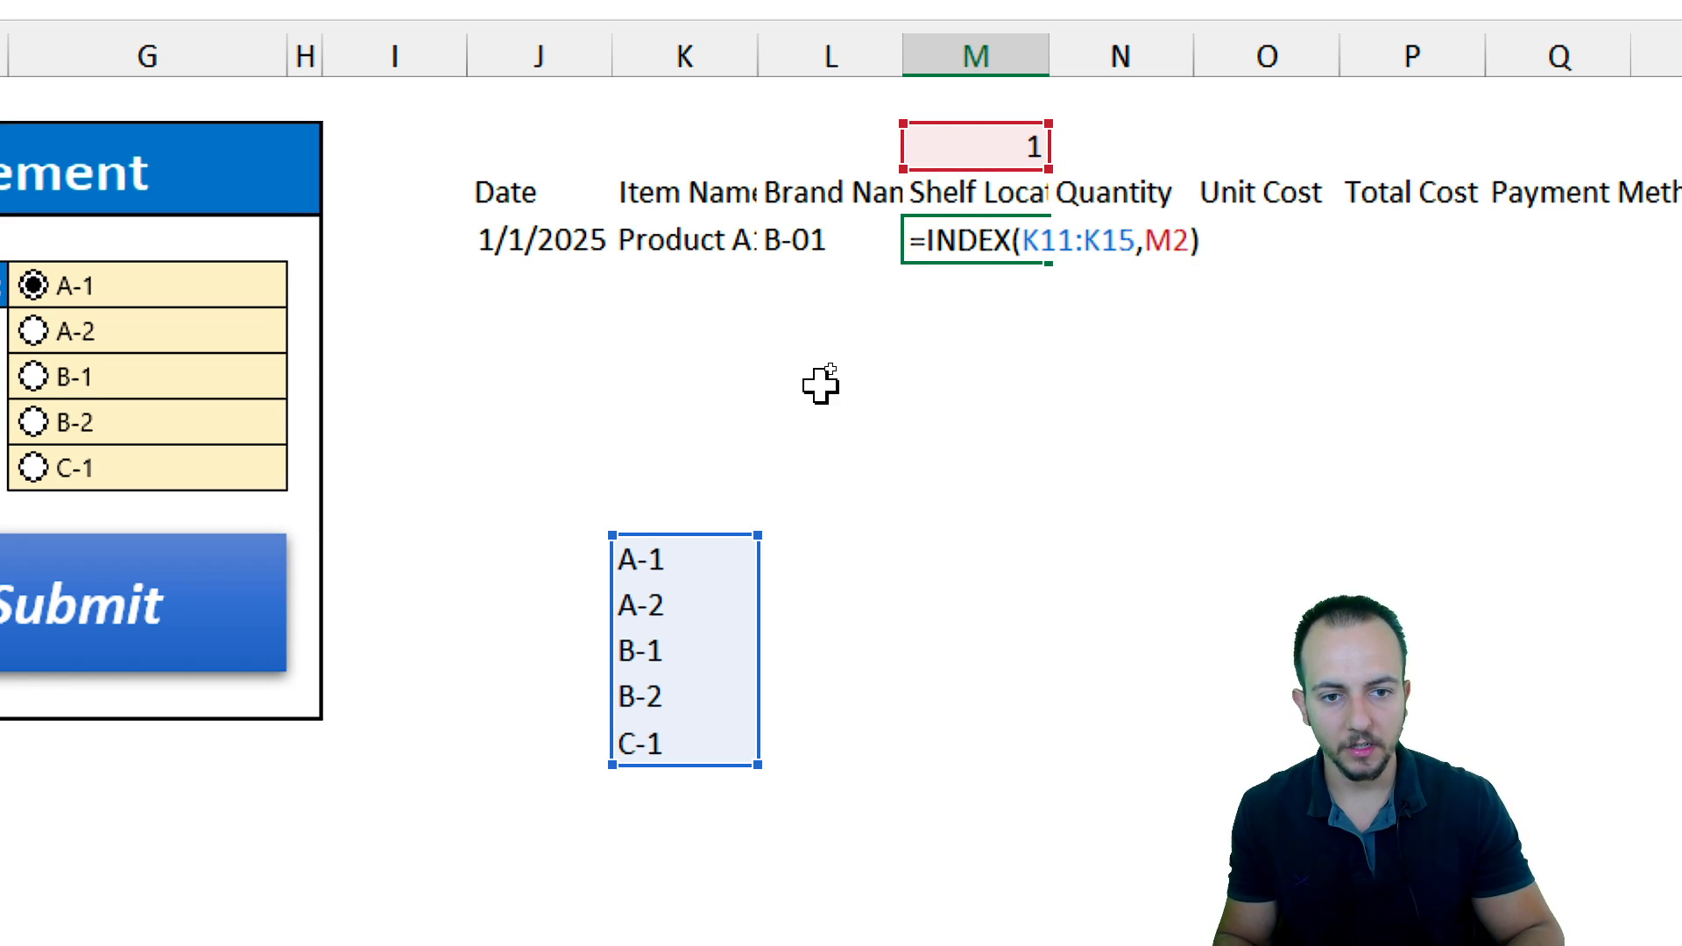
pyautogui.press('Return')
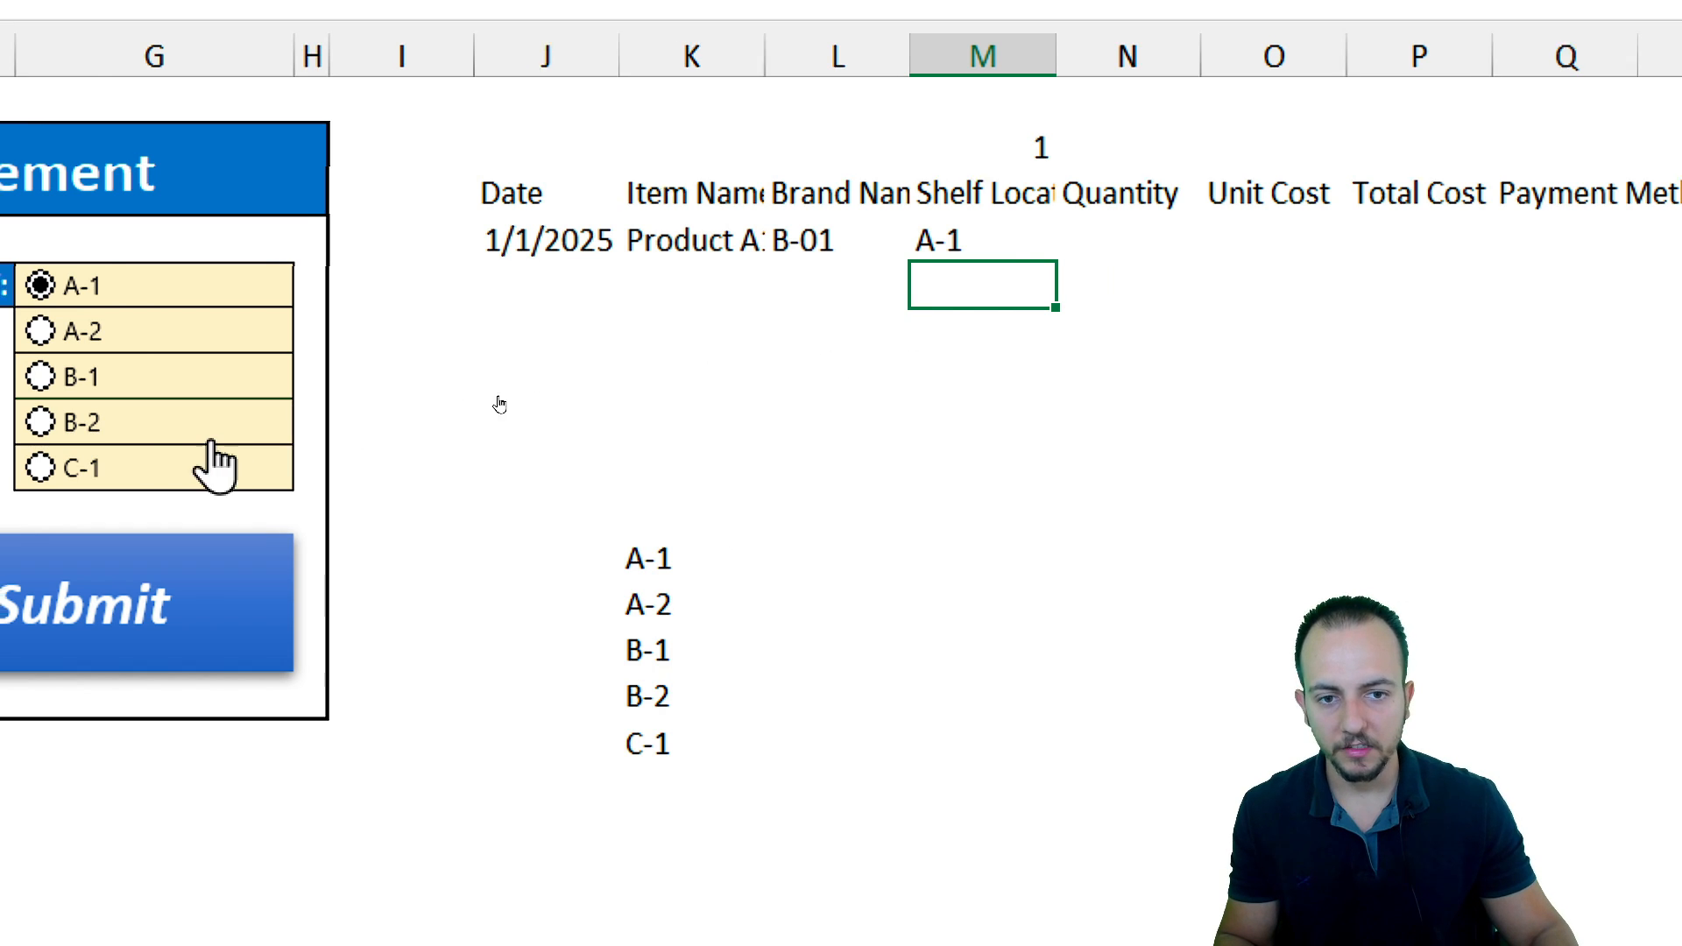
# Select the B-1 and B-2 shelf option buttons to test the shelf location formula in M4
pyautogui.hscroll(-3, 499, 402)
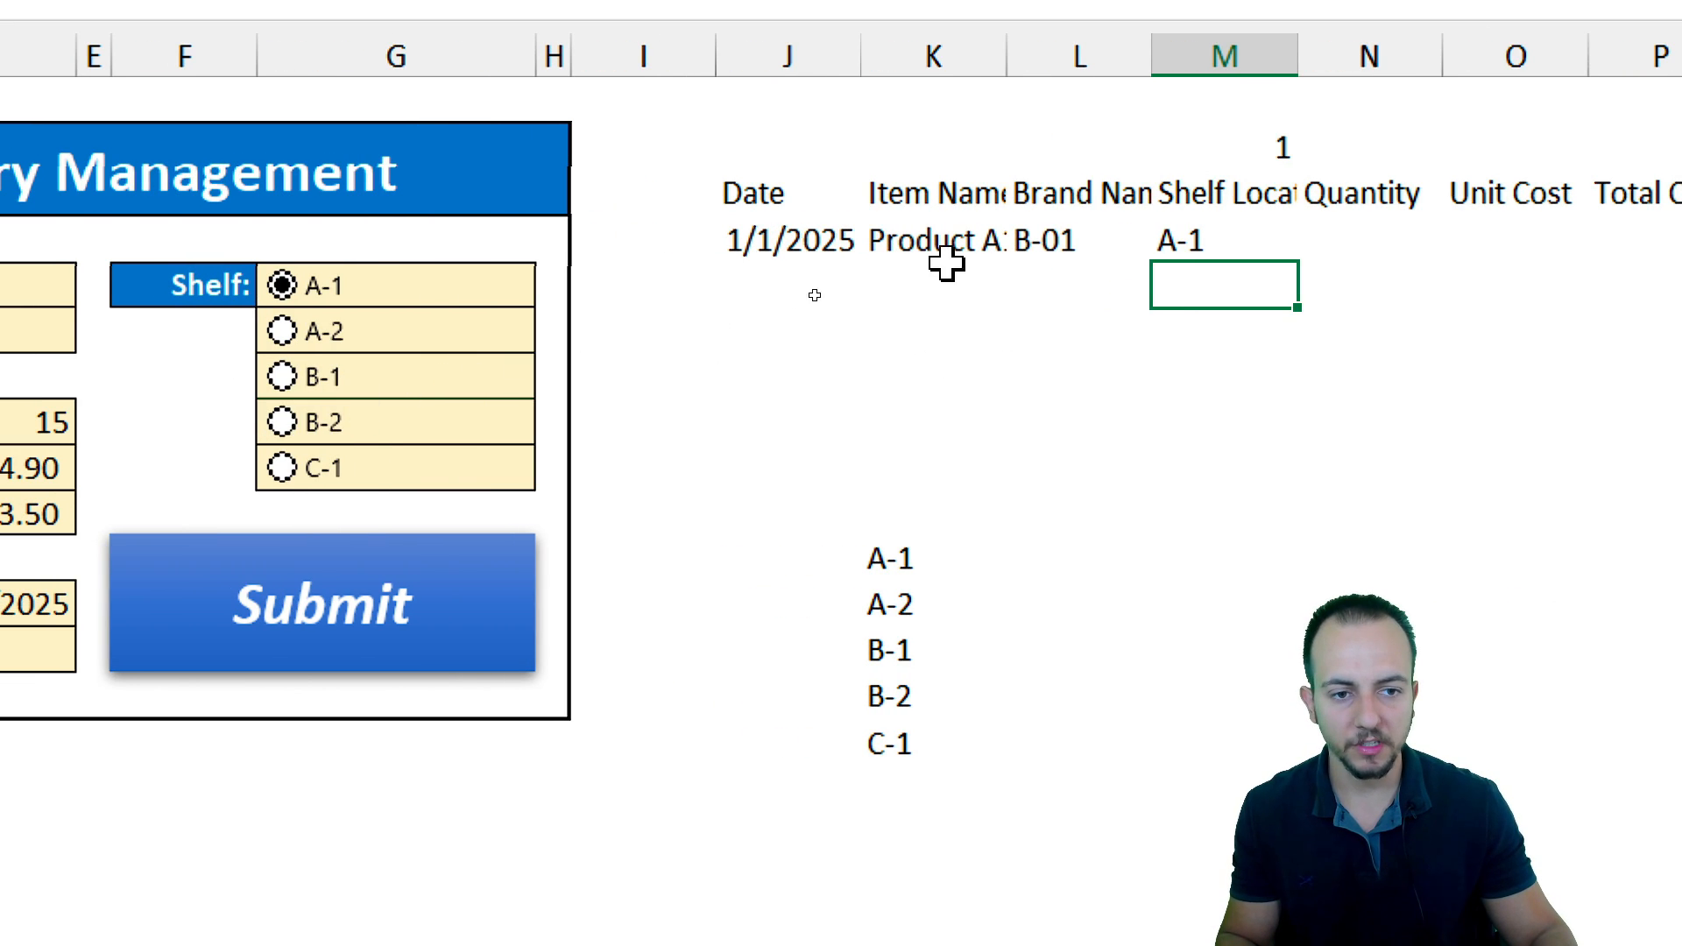
pyautogui.click(1208, 235)
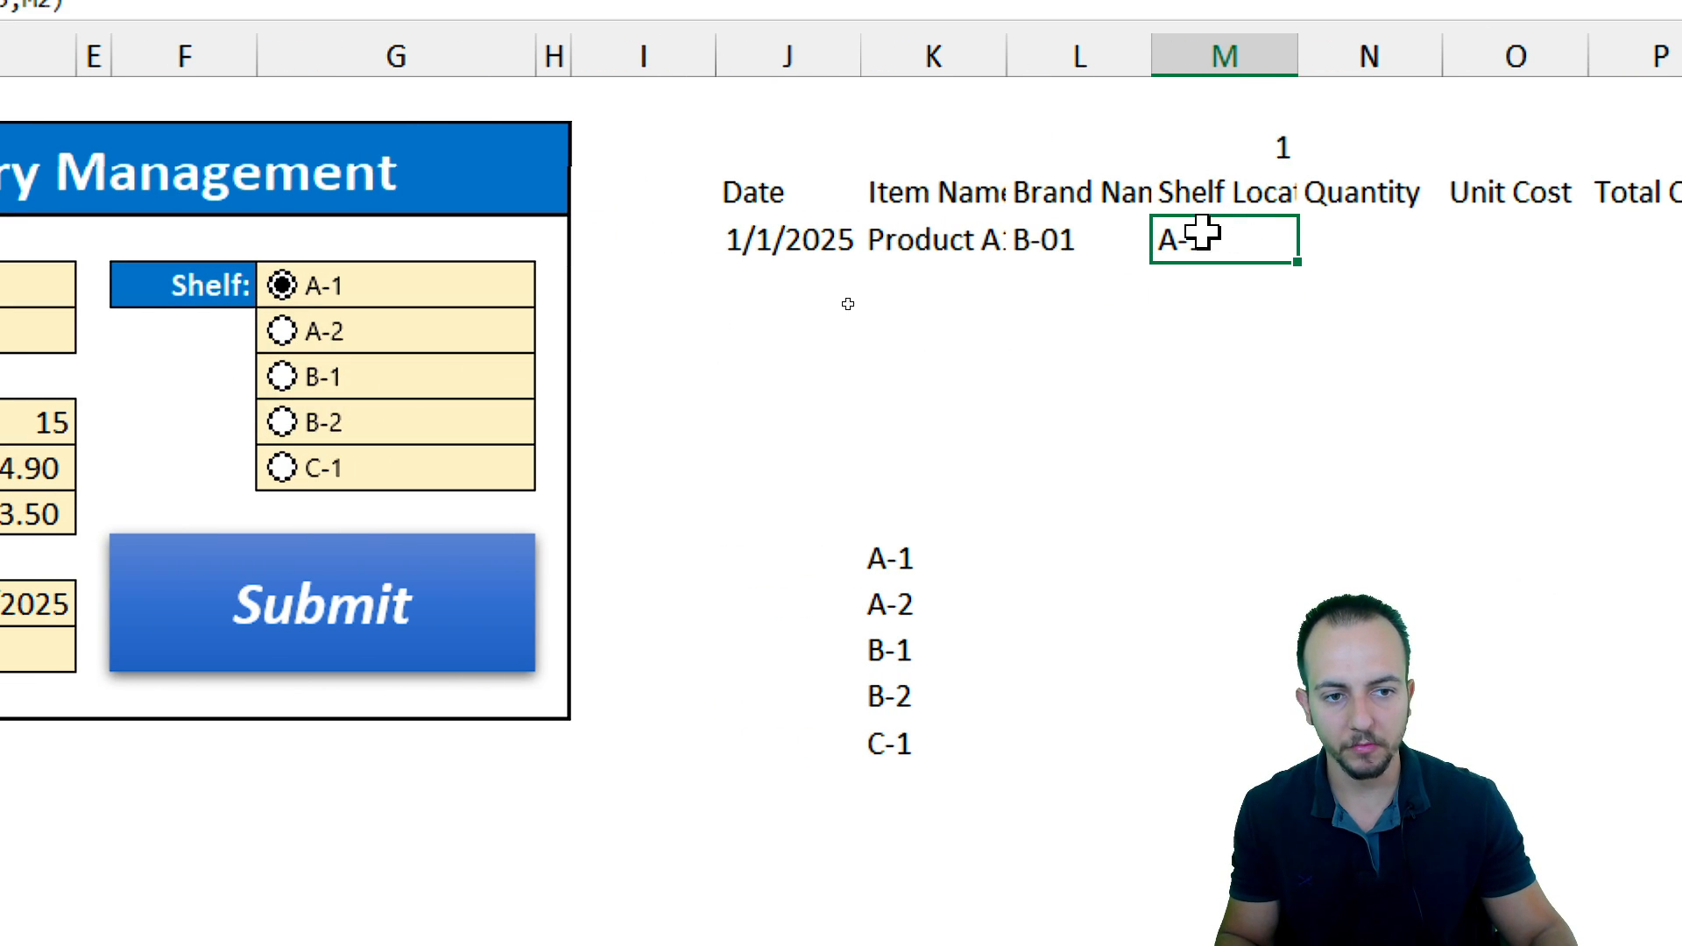
pyautogui.click(284, 374)
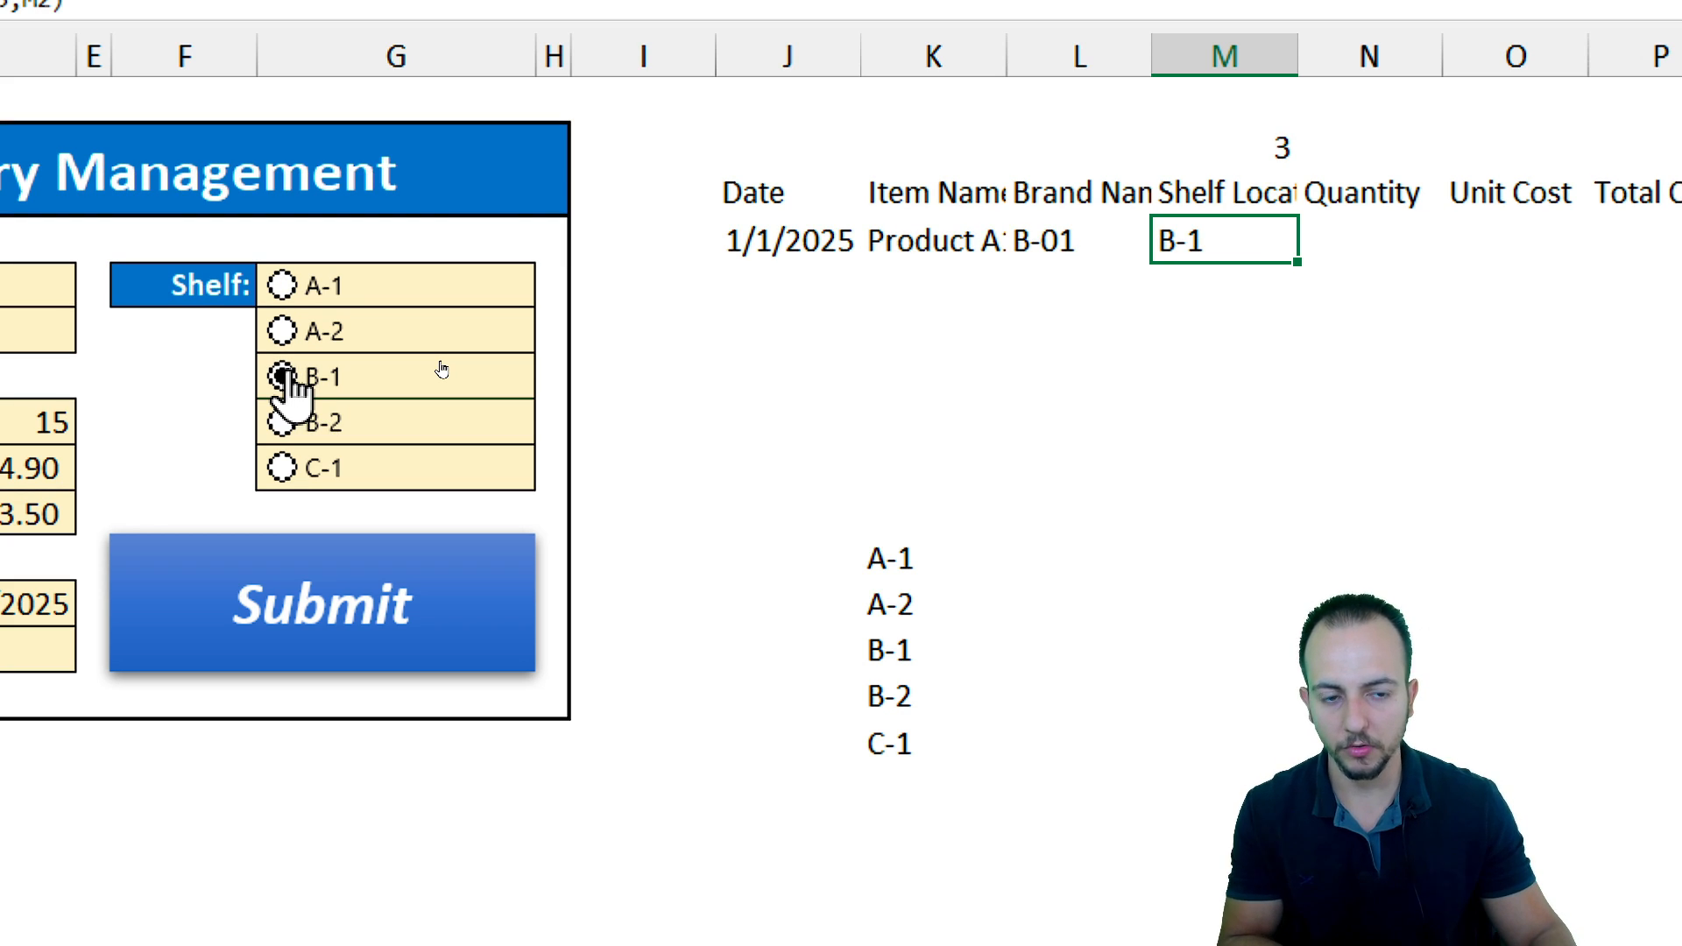
pyautogui.click(282, 422)
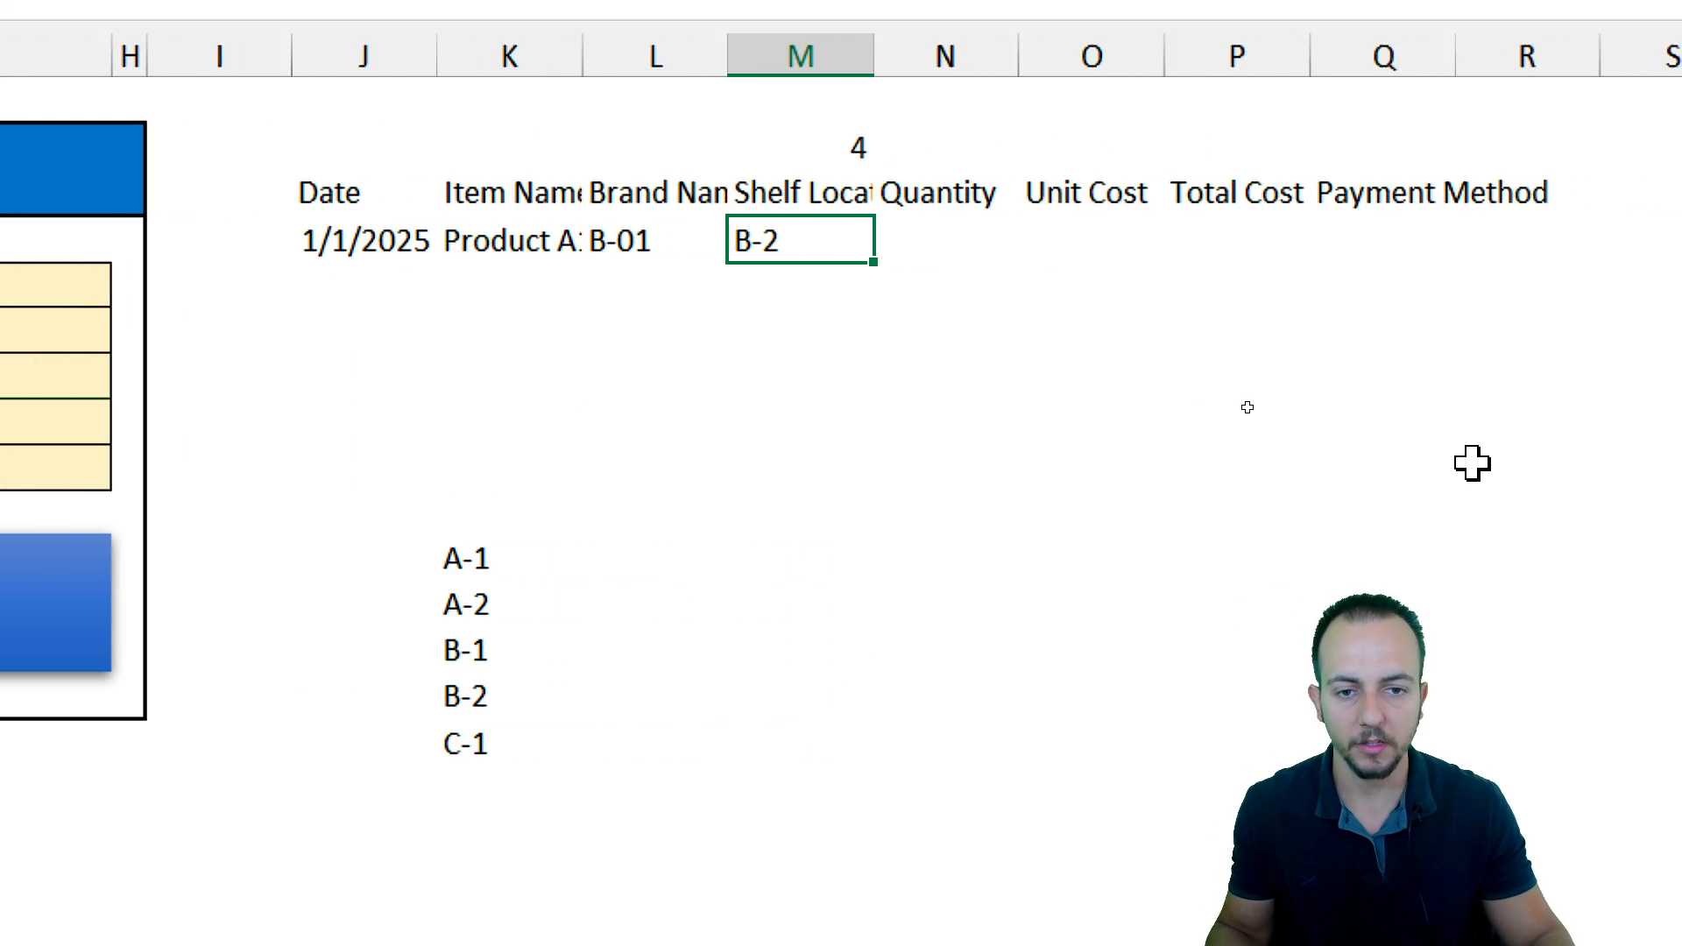
# Link N4 to the form's quantity cell D8 and O4 to the form's unit cost cell
pyautogui.click(821, 243)
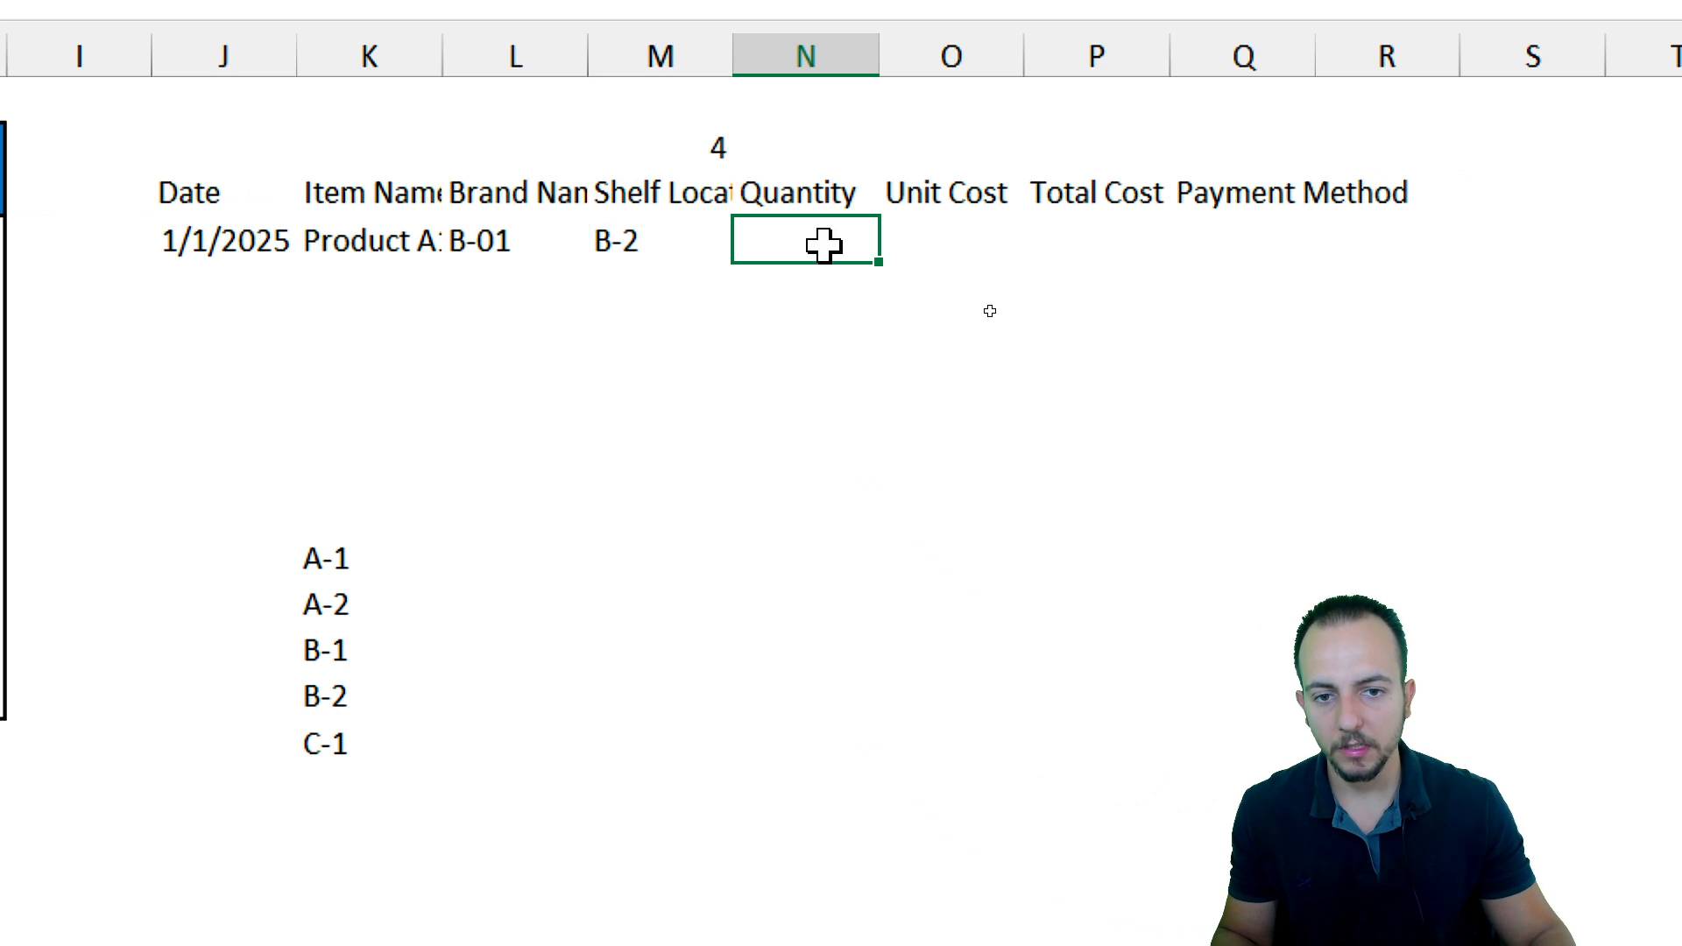
pyautogui.write('=')
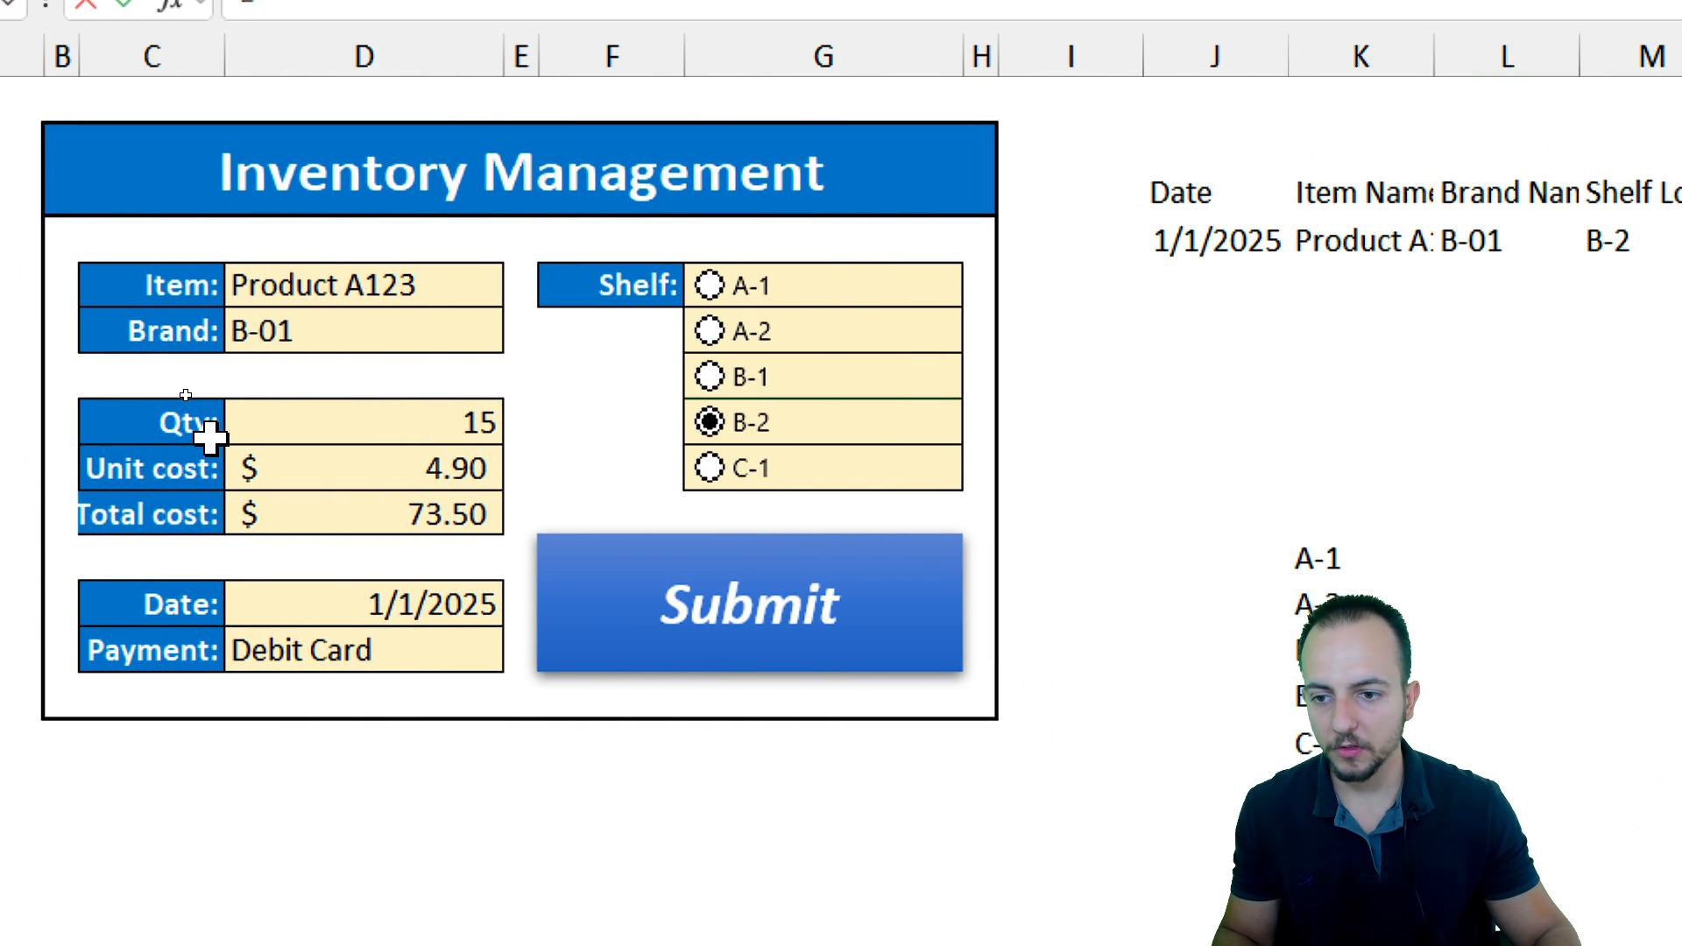
pyautogui.click(389, 429)
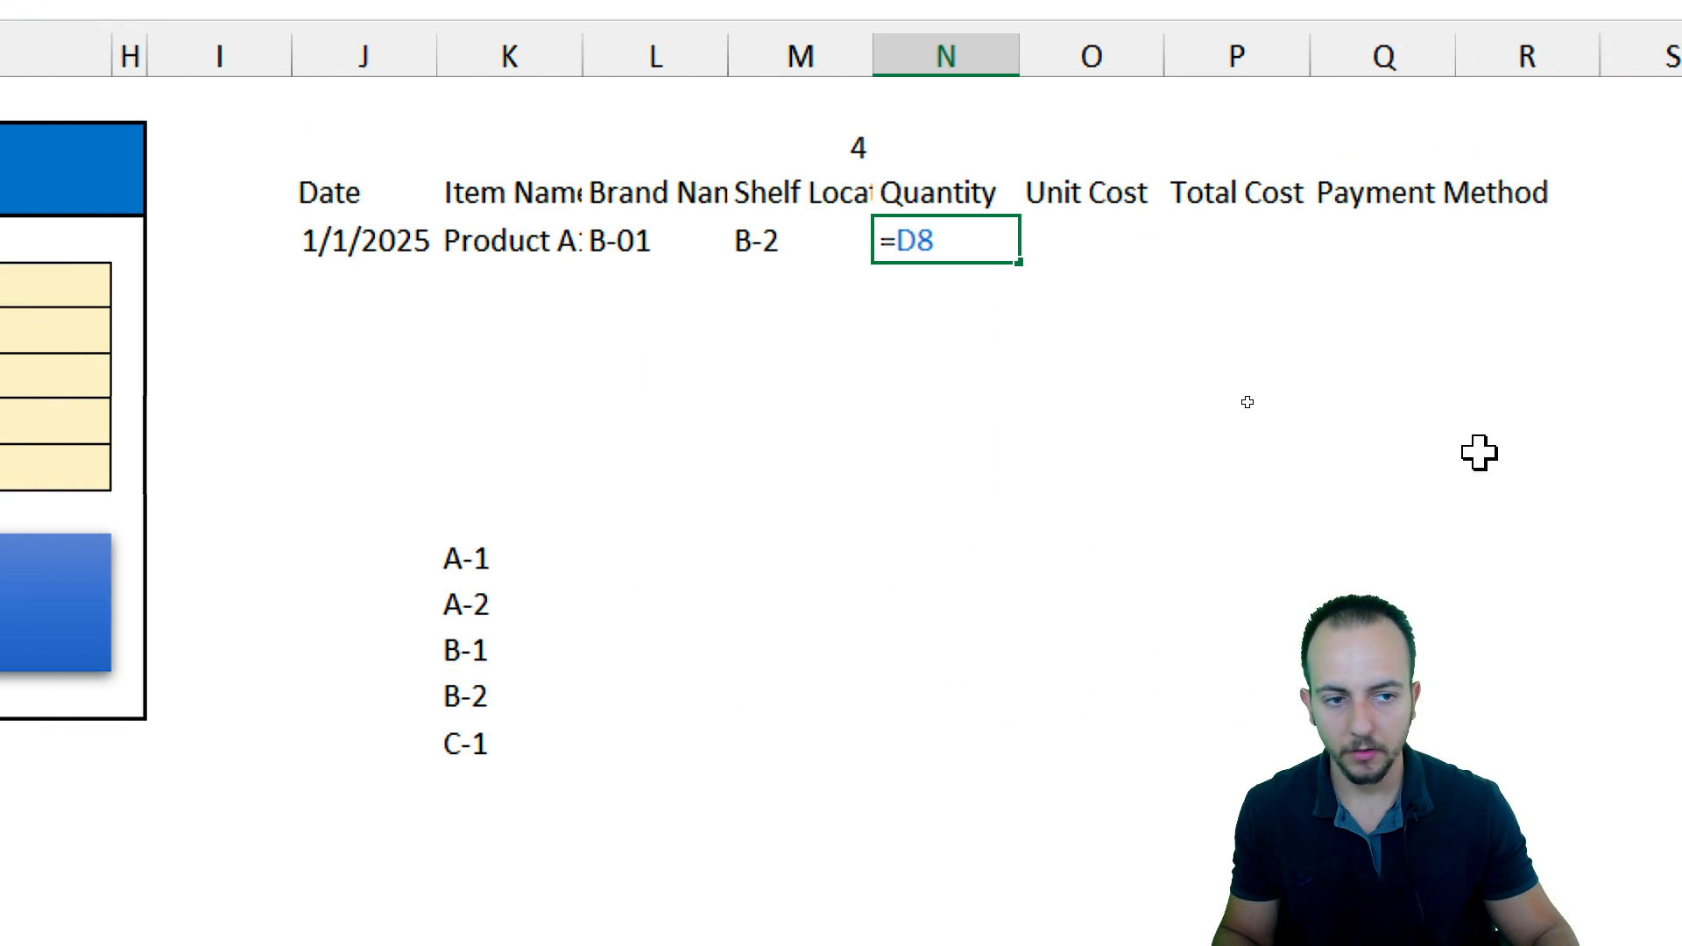
pyautogui.press('Return')
pyautogui.click(1090, 238)
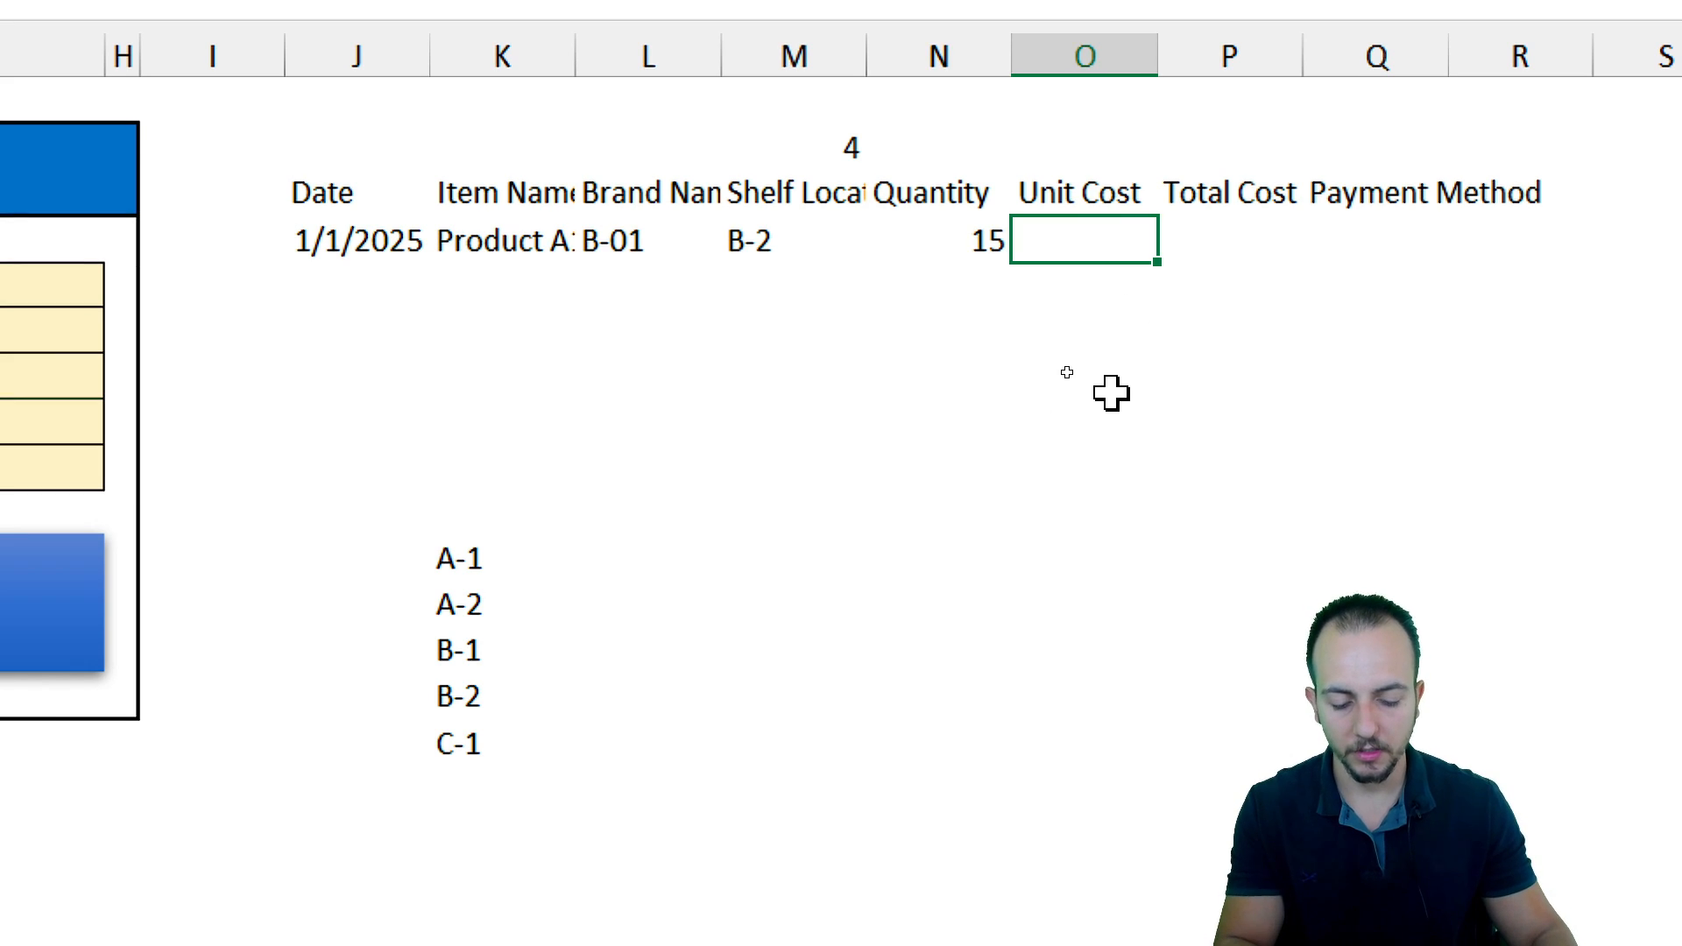
pyautogui.write('=')
pyautogui.click(461, 470)
pyautogui.press('Return')
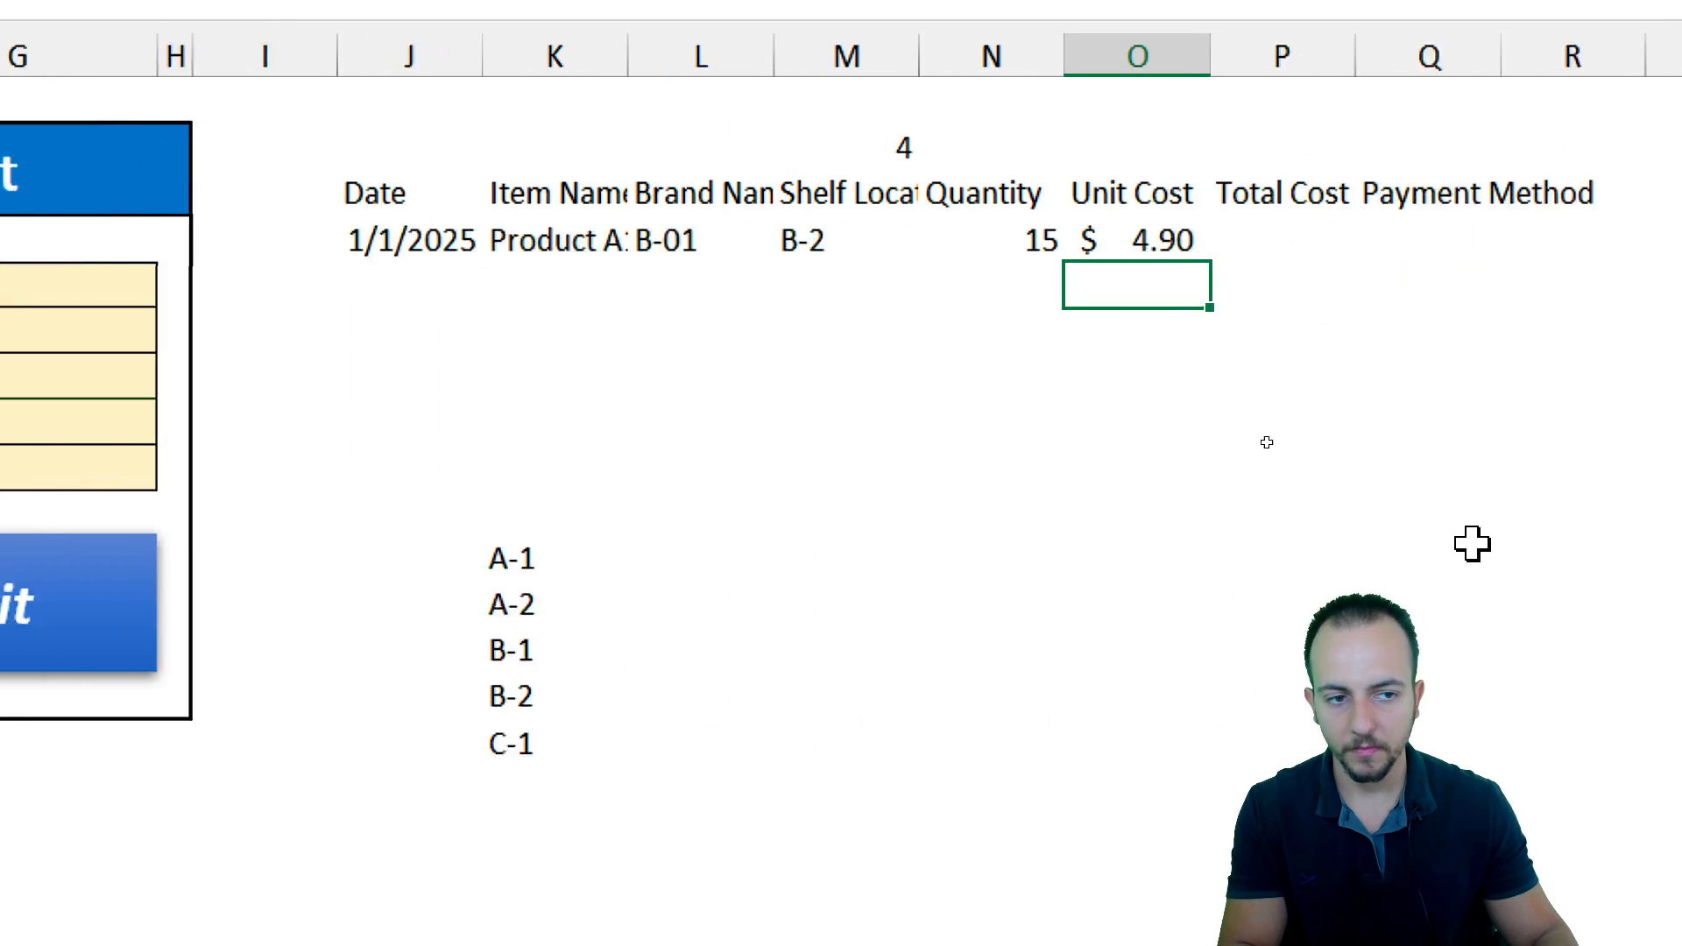
# Link P4 to the form's total cost cell D10 and Q4 to the form's payment cell D13
pyautogui.click(1314, 245)
pyautogui.write('=')
pyautogui.click(508, 515)
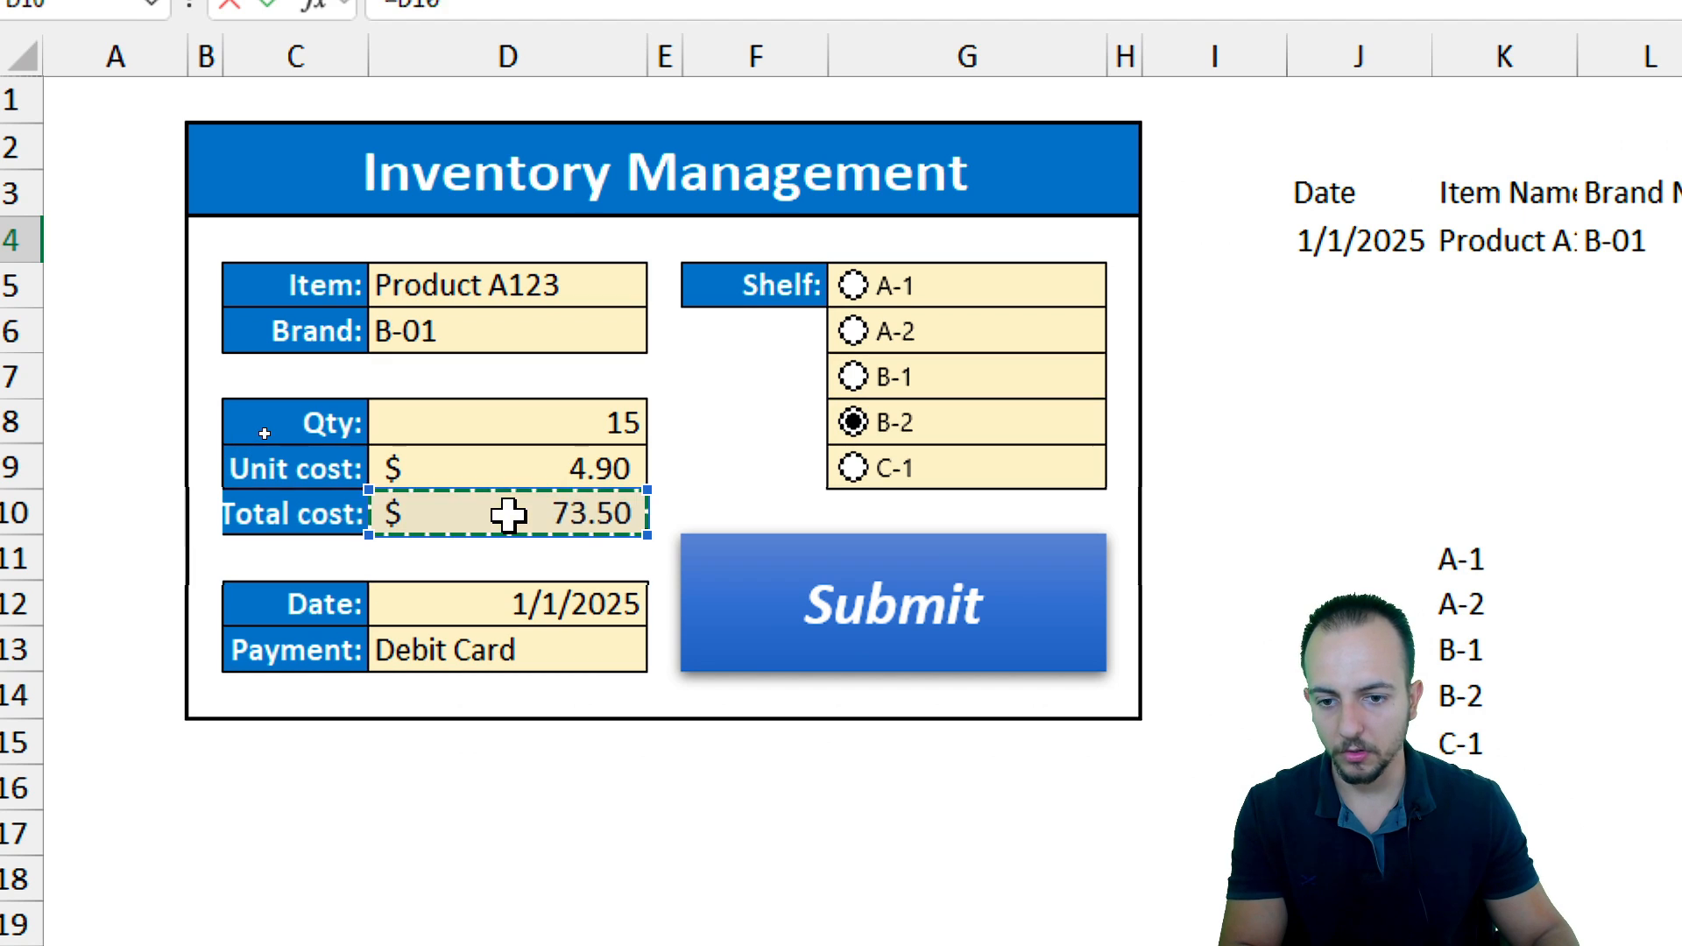
pyautogui.press('Return')
pyautogui.click(1074, 251)
pyautogui.write('=')
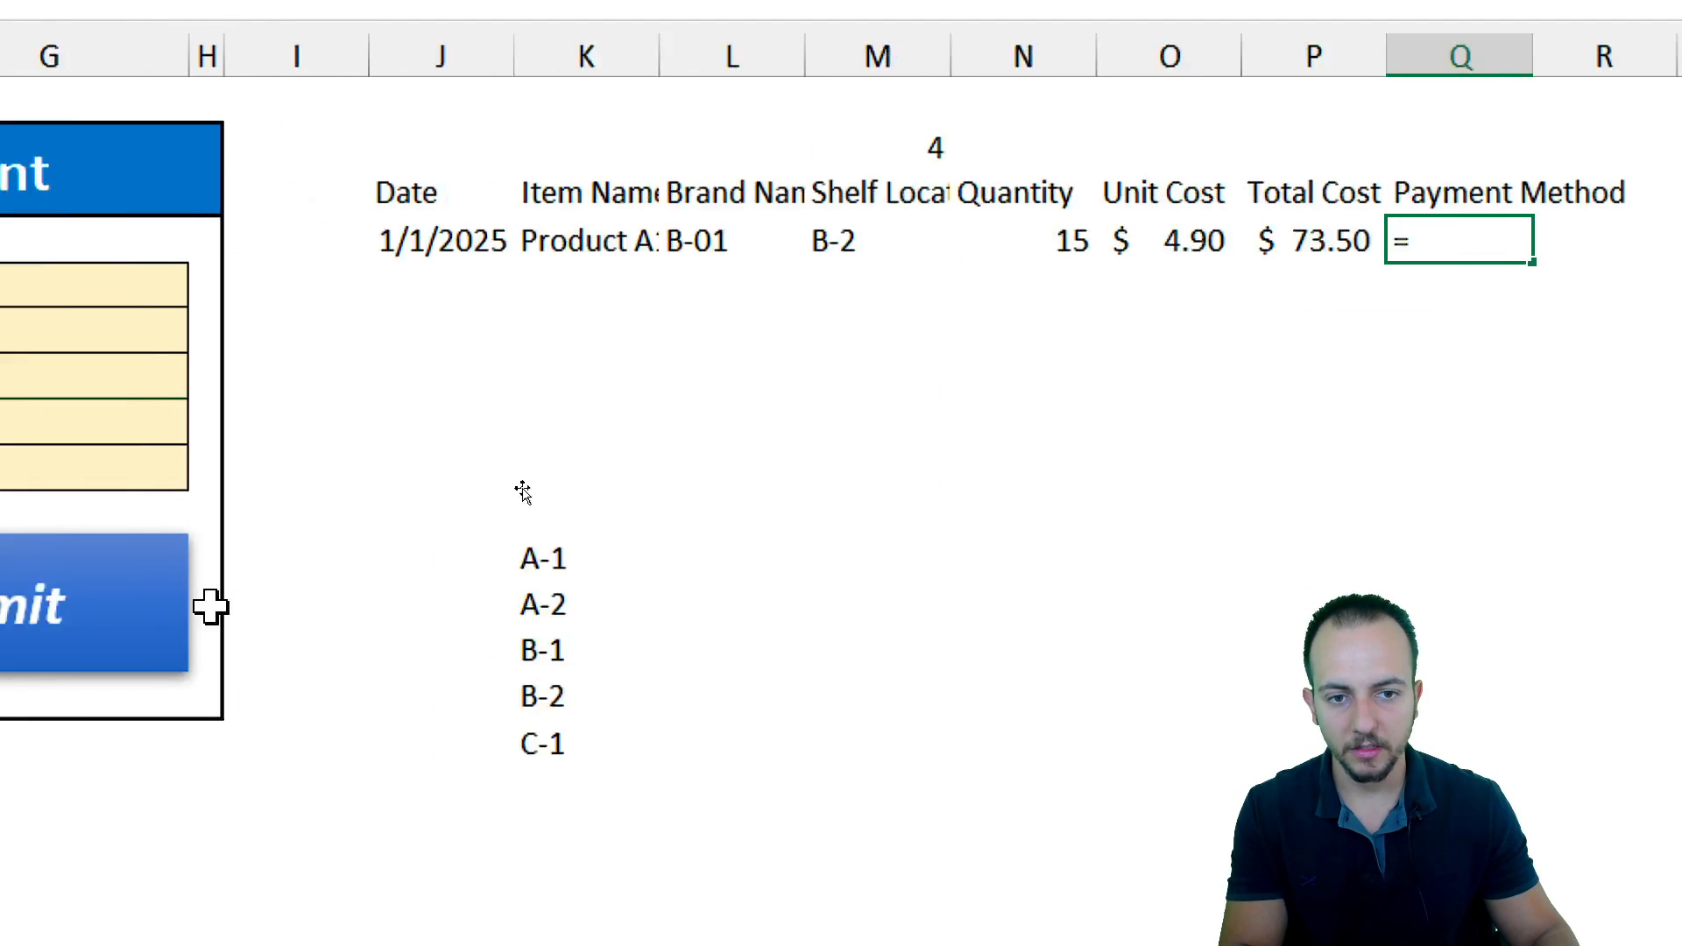
pyautogui.click(515, 606)
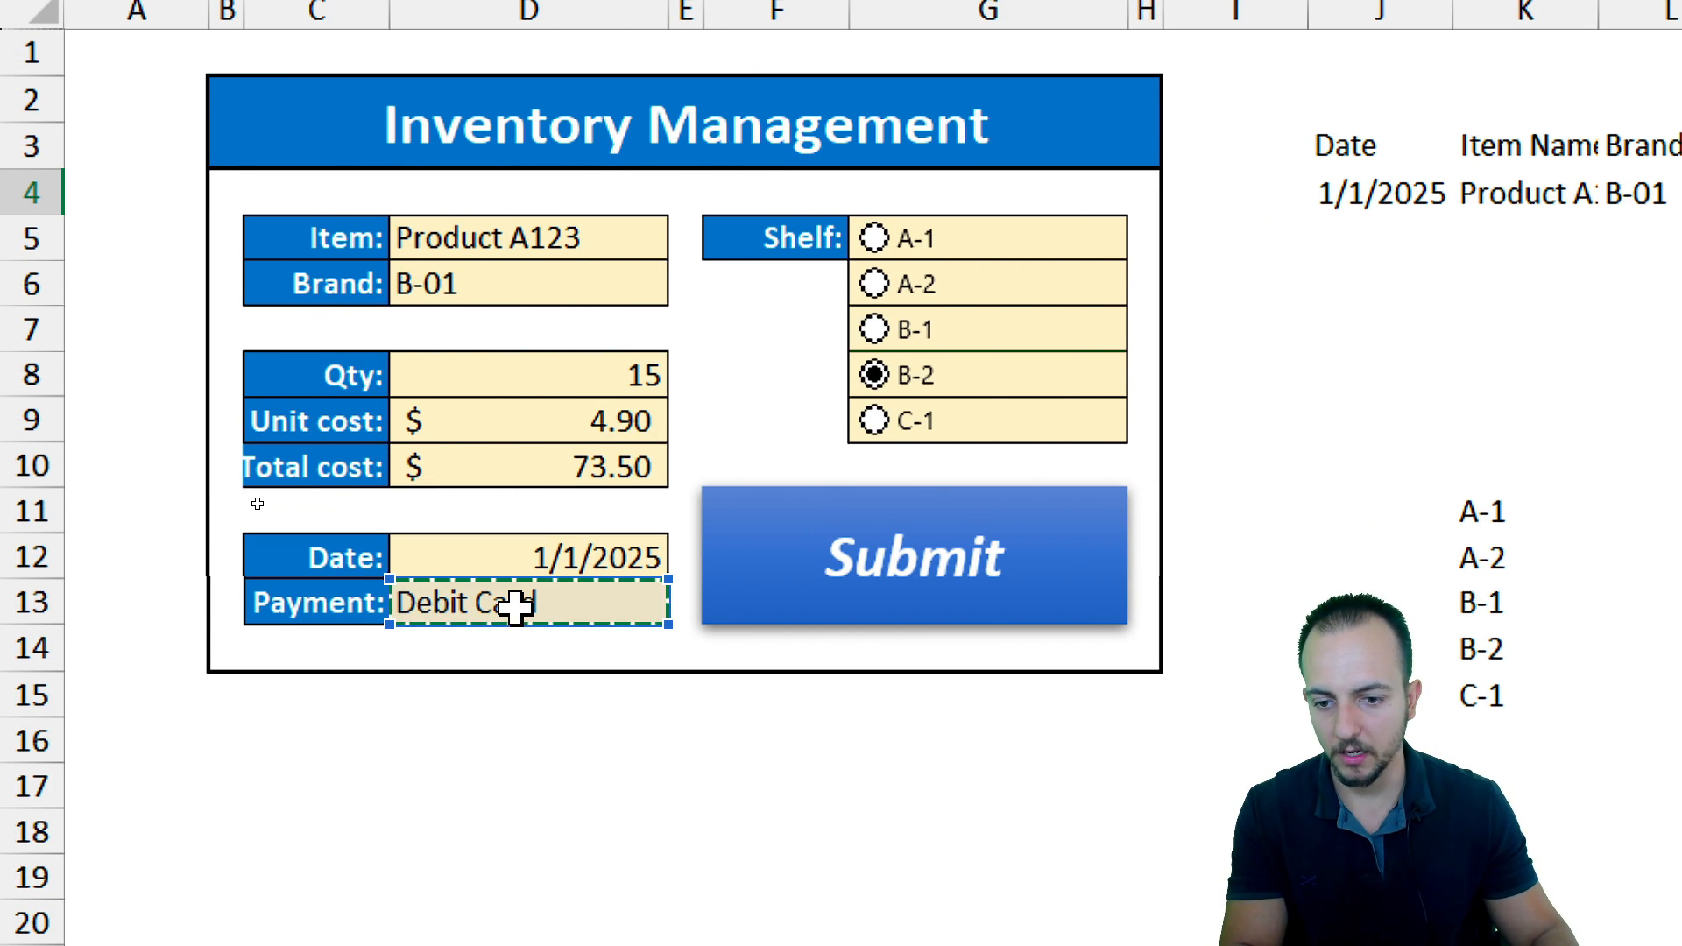
pyautogui.press('Return')
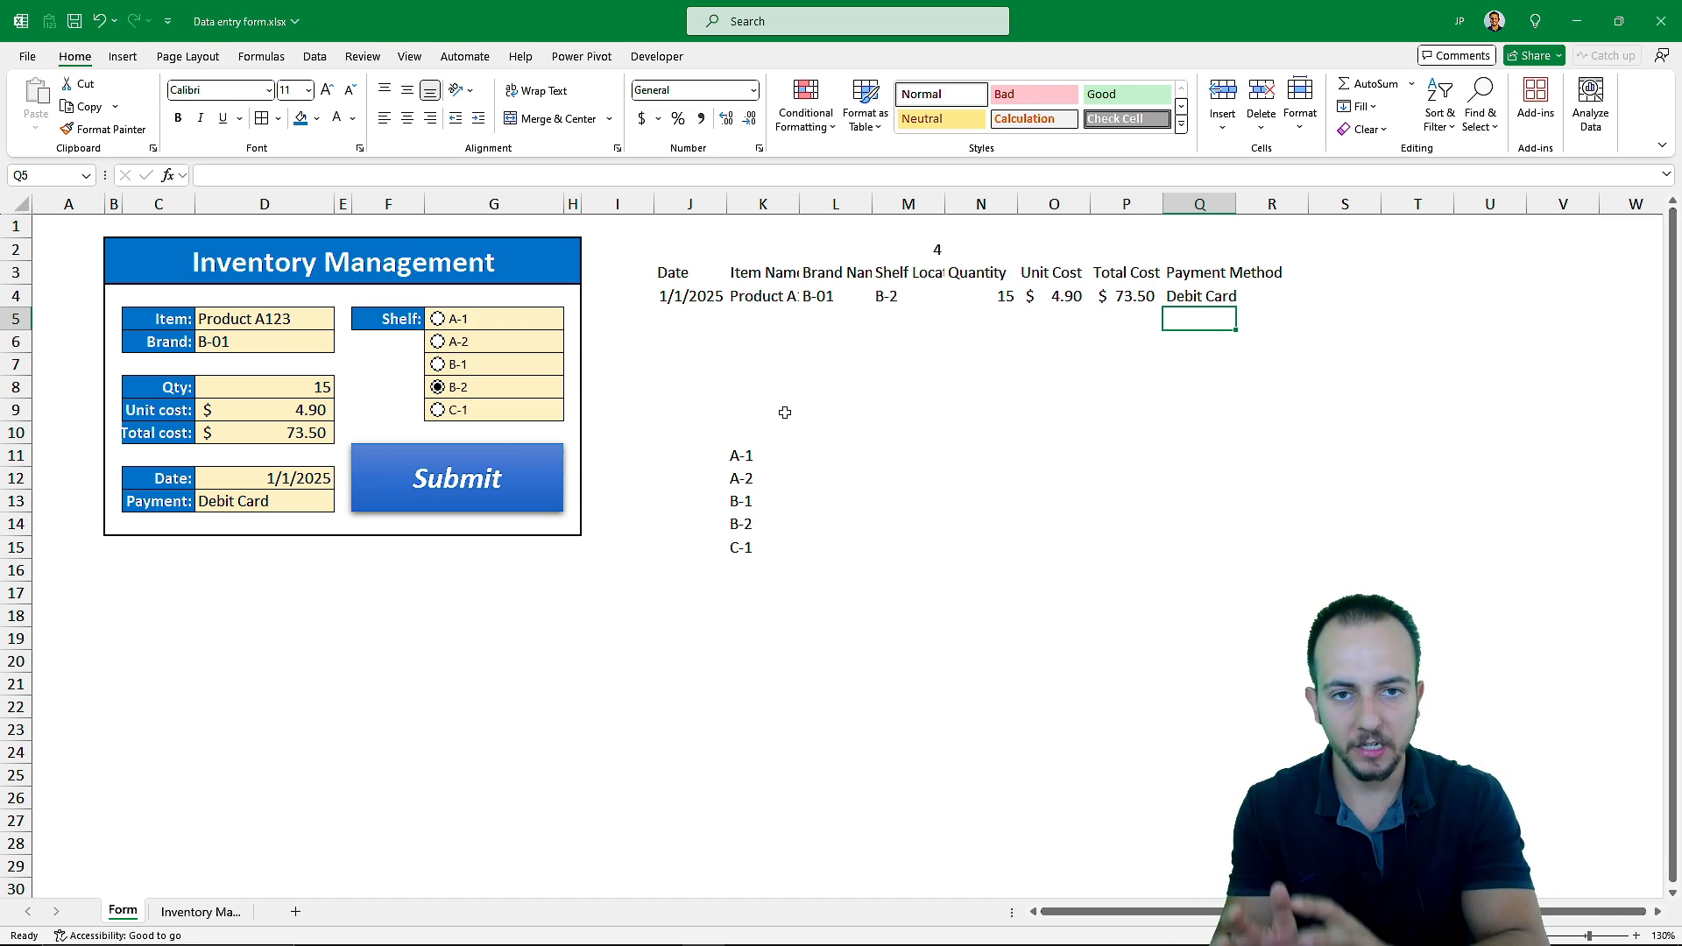
# Start recording a new macro named FORM stored in this workbook
pyautogui.hotkey('ctrl', 'pagedown')
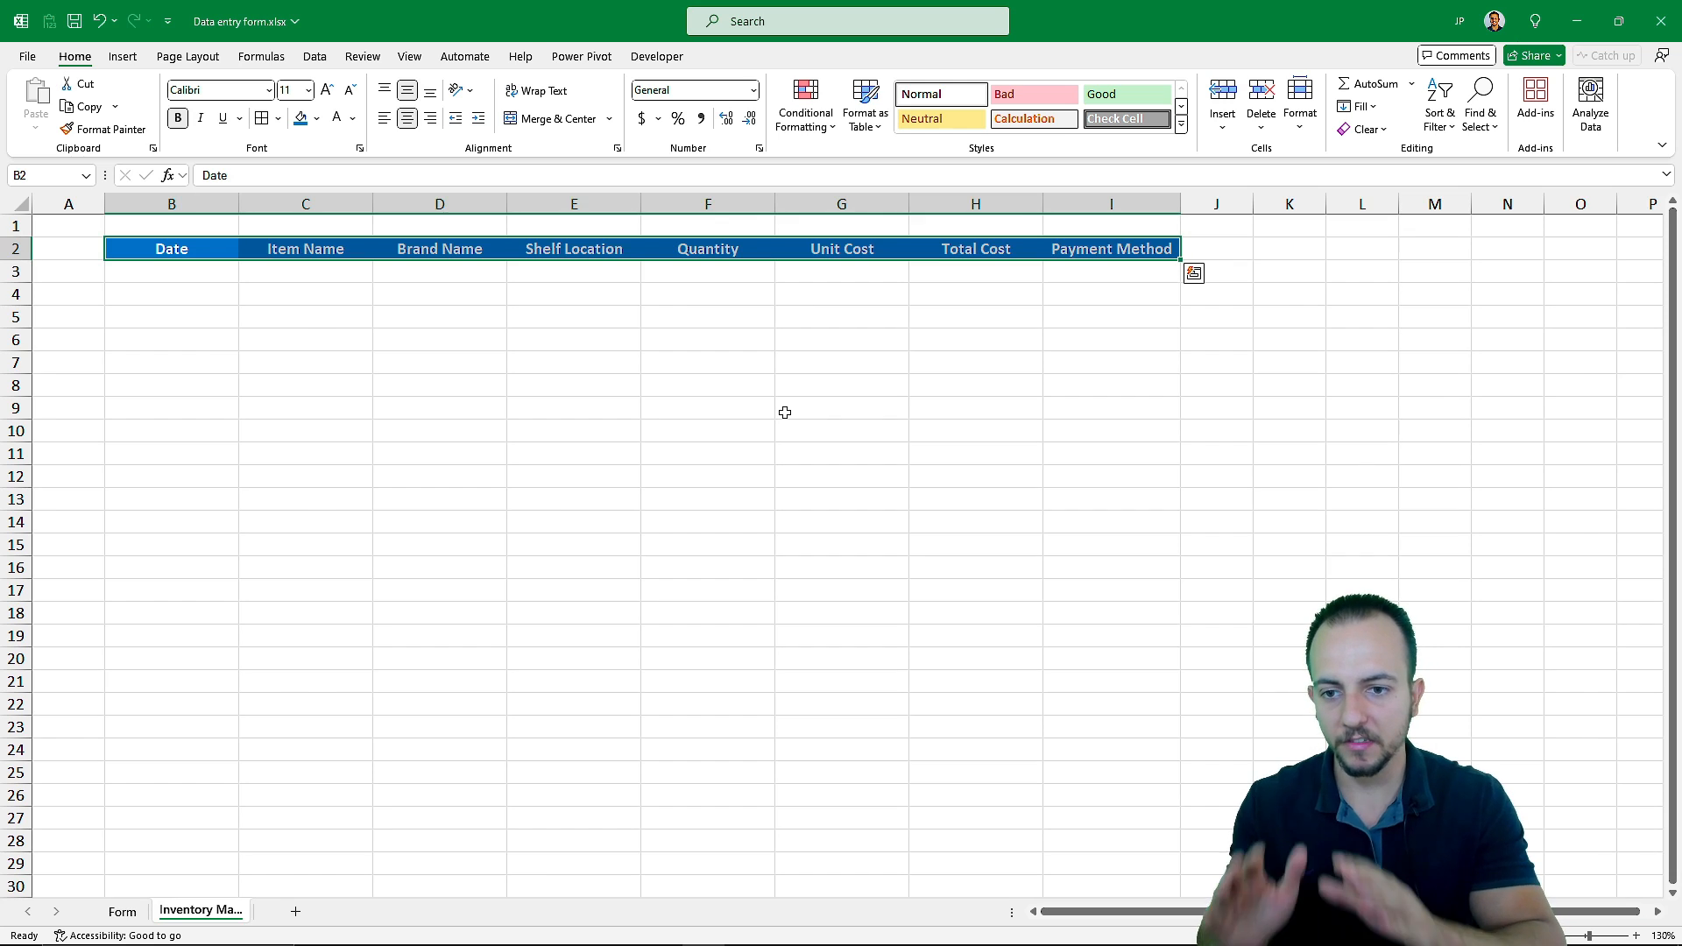
pyautogui.hotkey('ctrl', 'pageup')
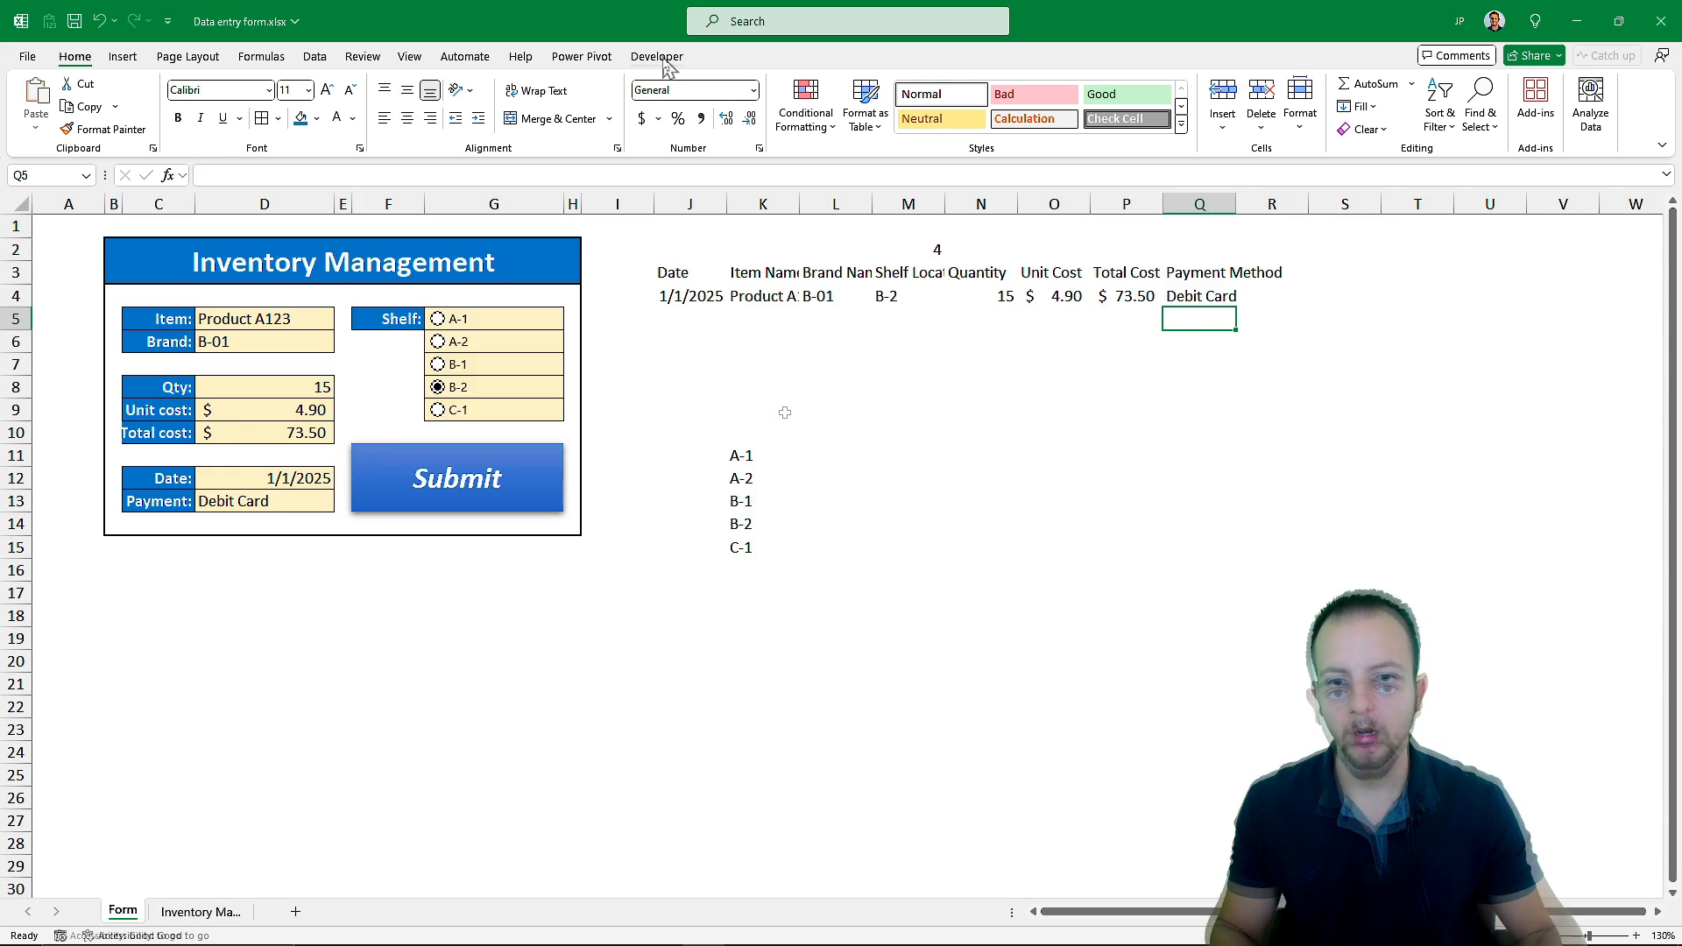
pyautogui.click(659, 58)
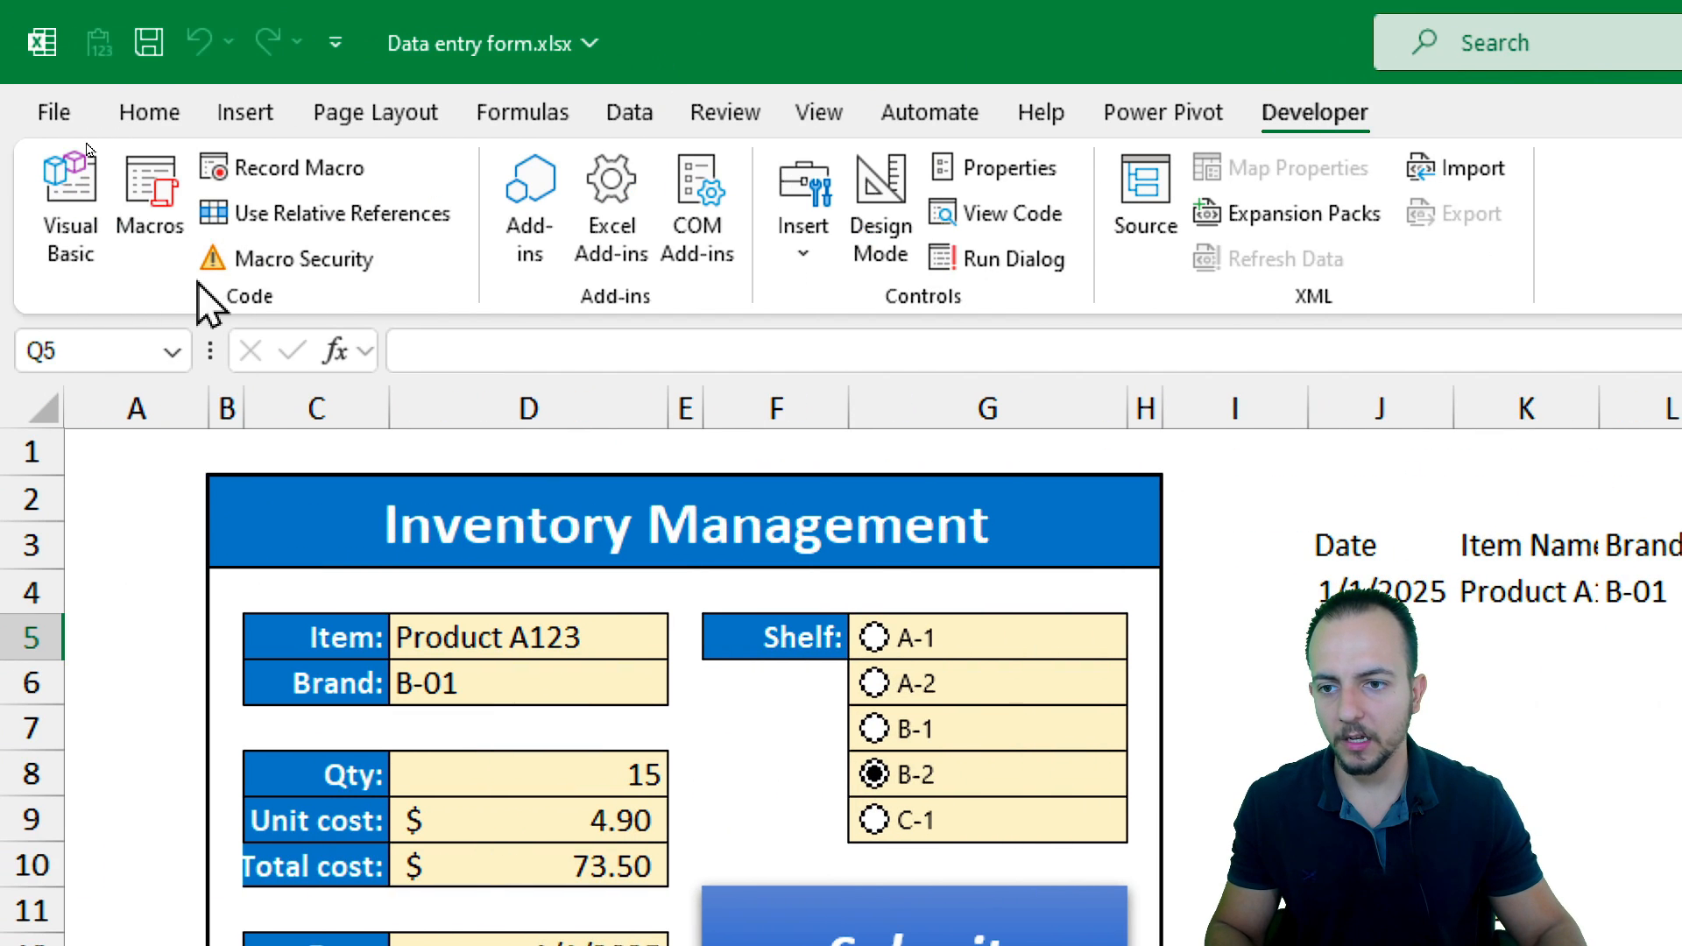
pyautogui.click(272, 166)
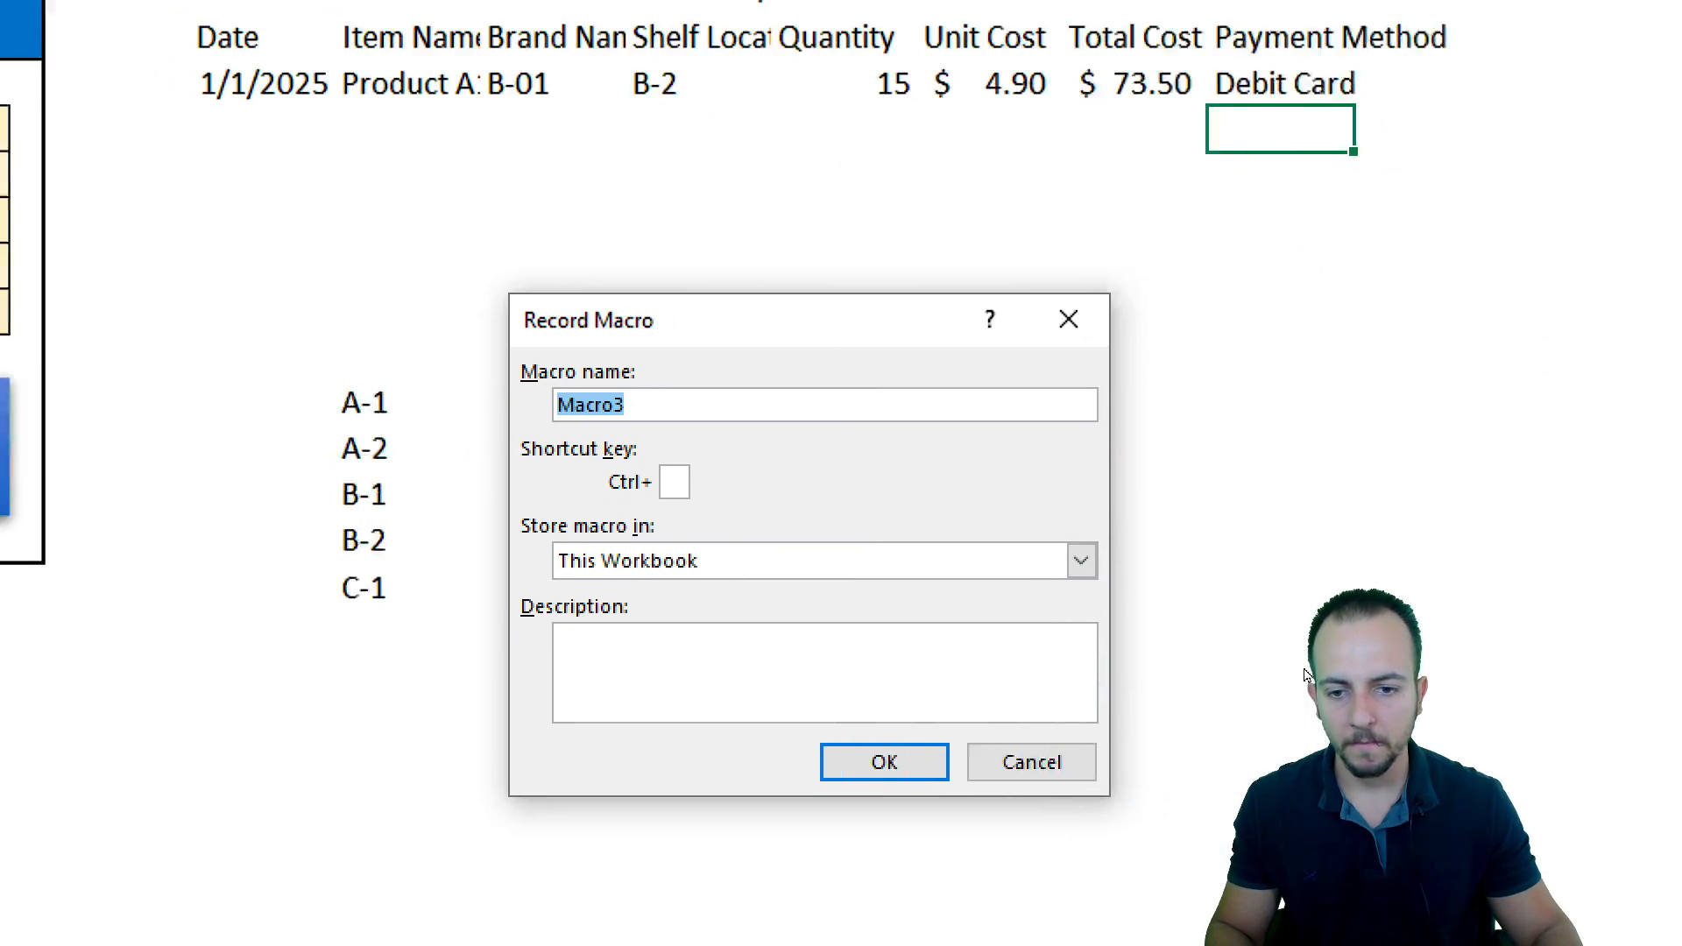
pyautogui.write('F')
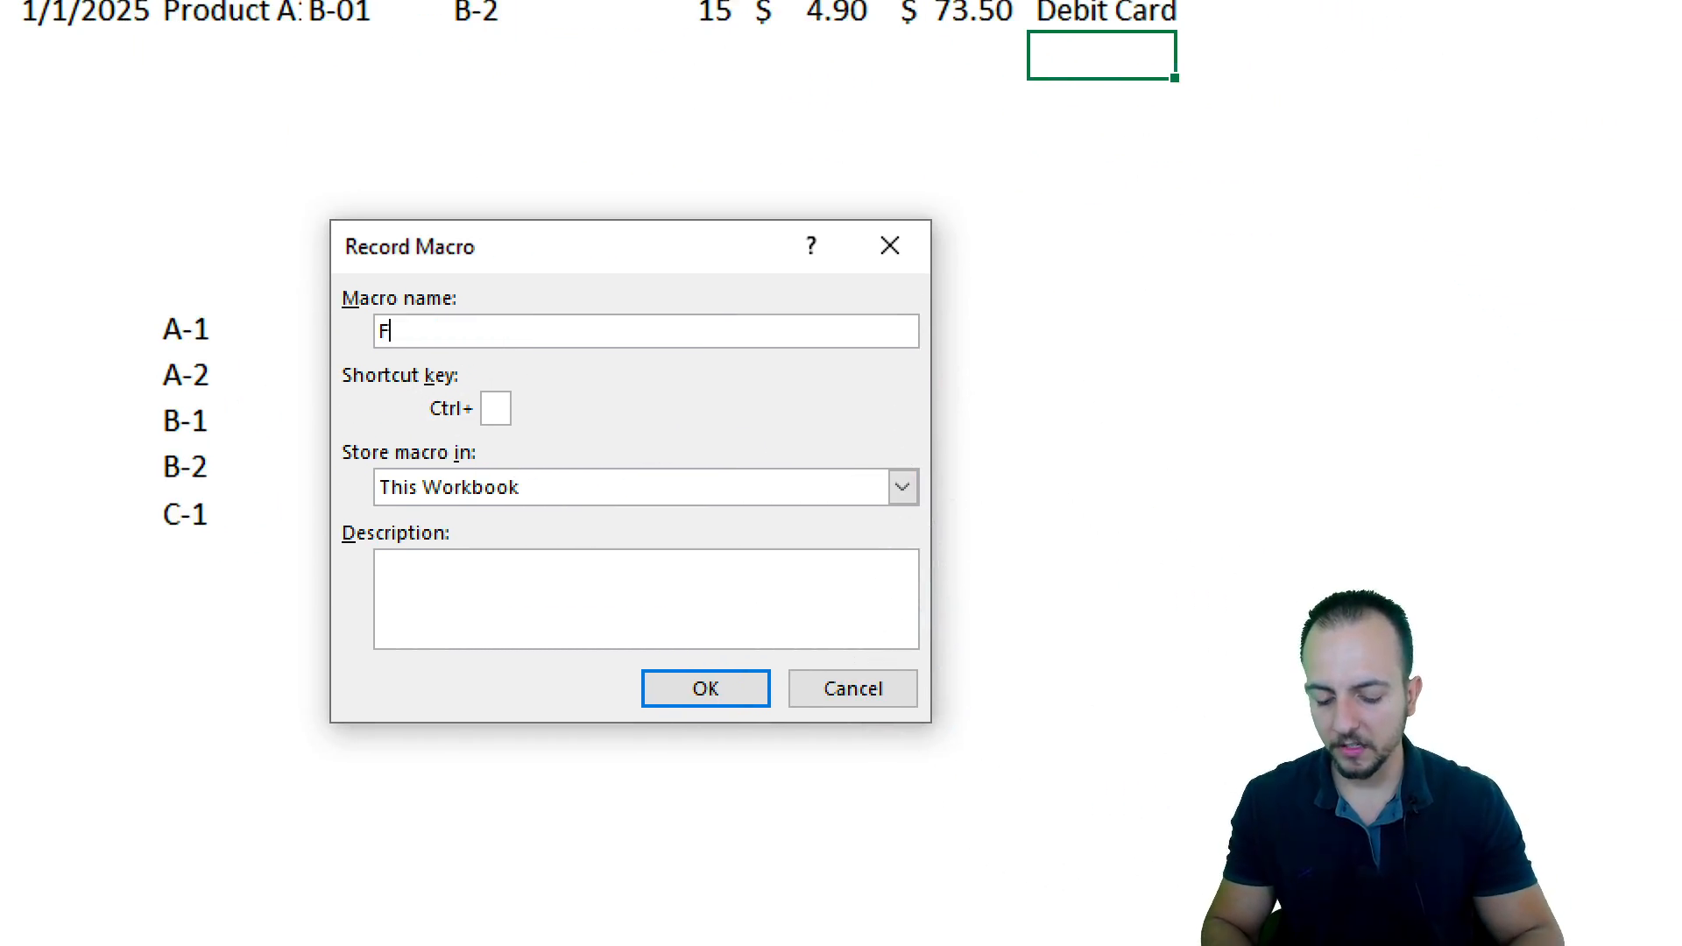
pyautogui.write('ORM')
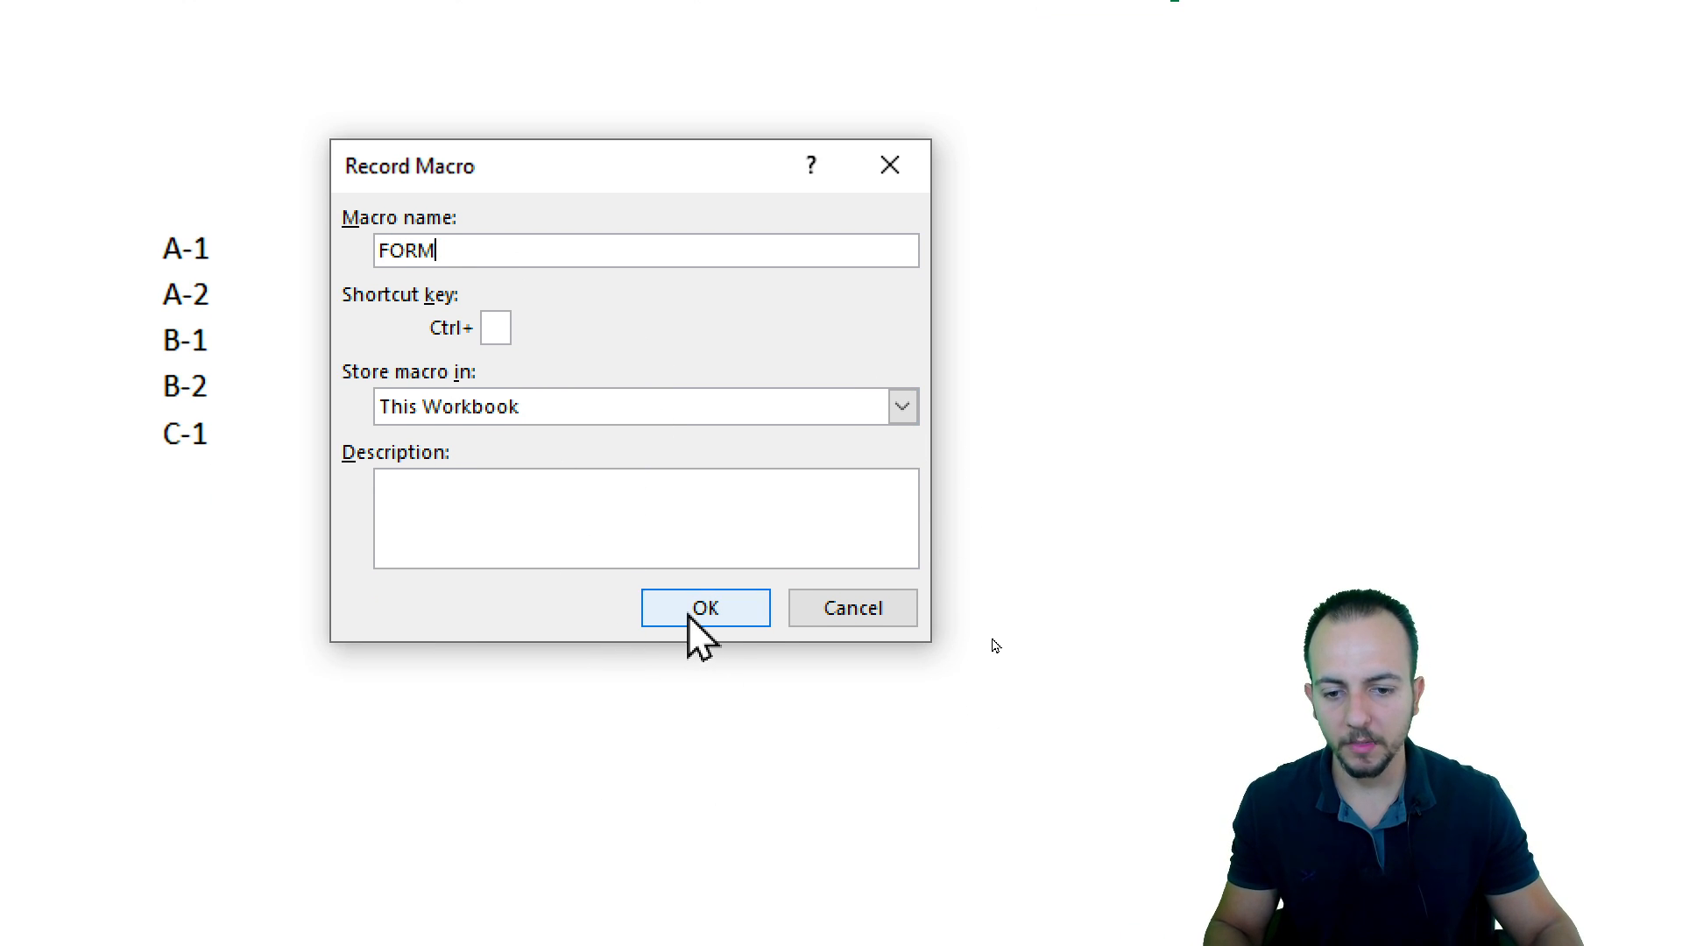
pyautogui.click(689, 613)
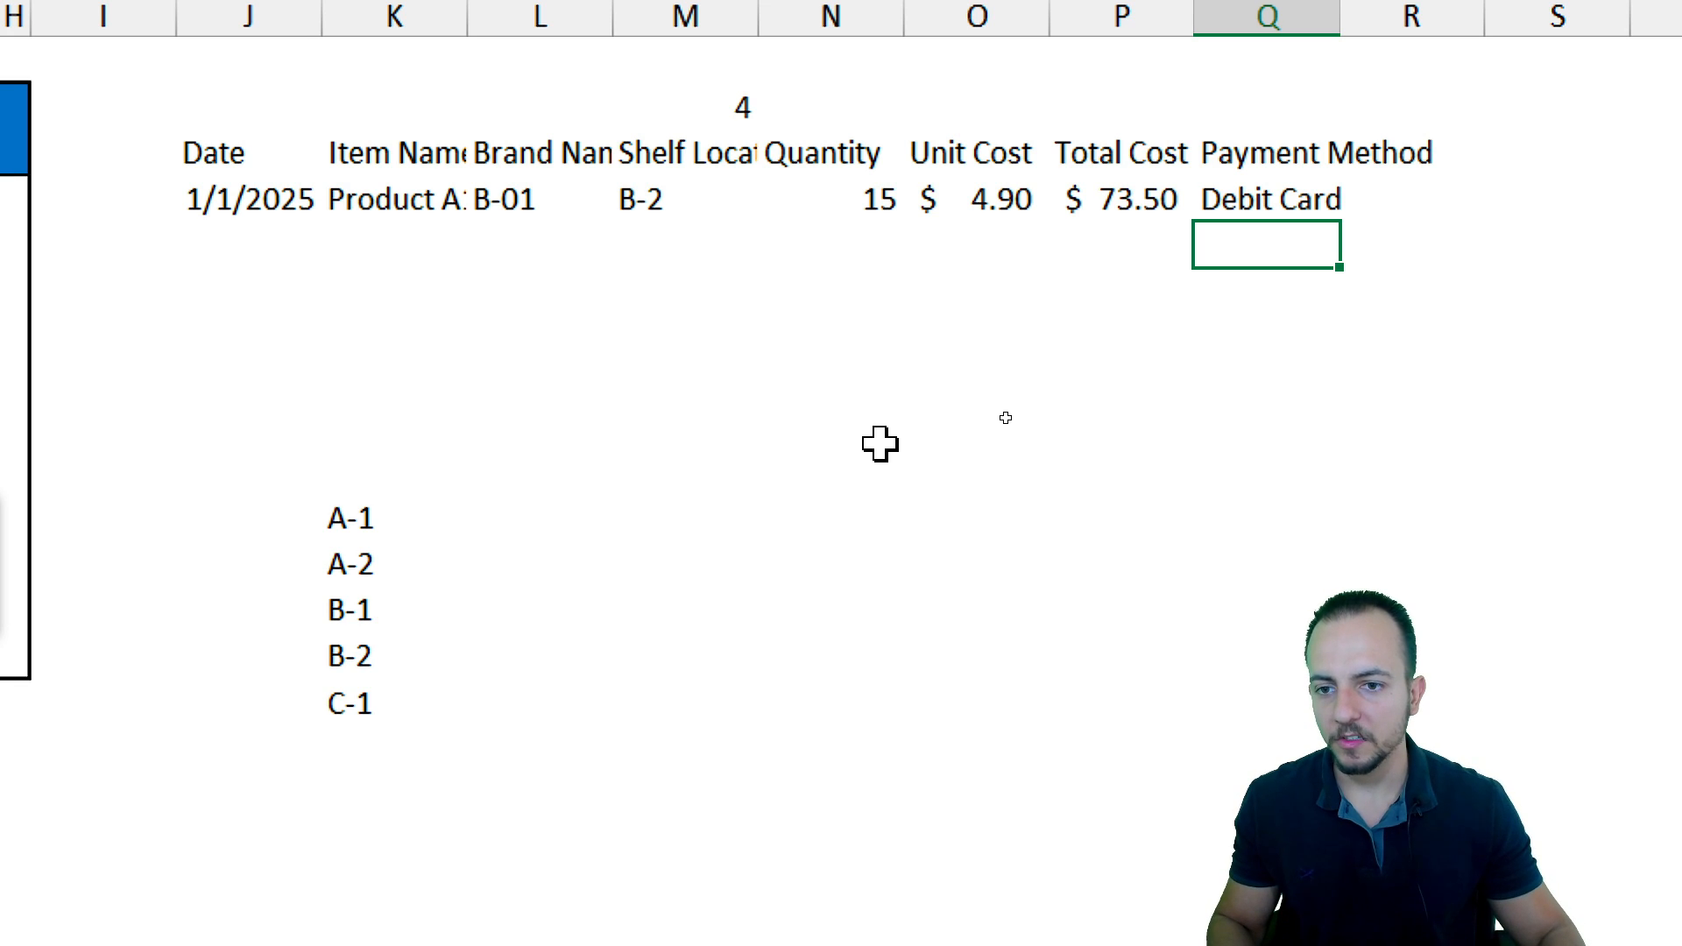
# Copy the linked row J4:Q4 and paste it as values only into J5
pyautogui.moveTo(251, 192); pyautogui.dragTo(1261, 202)
pyautogui.hscroll(-2, 211, 293)
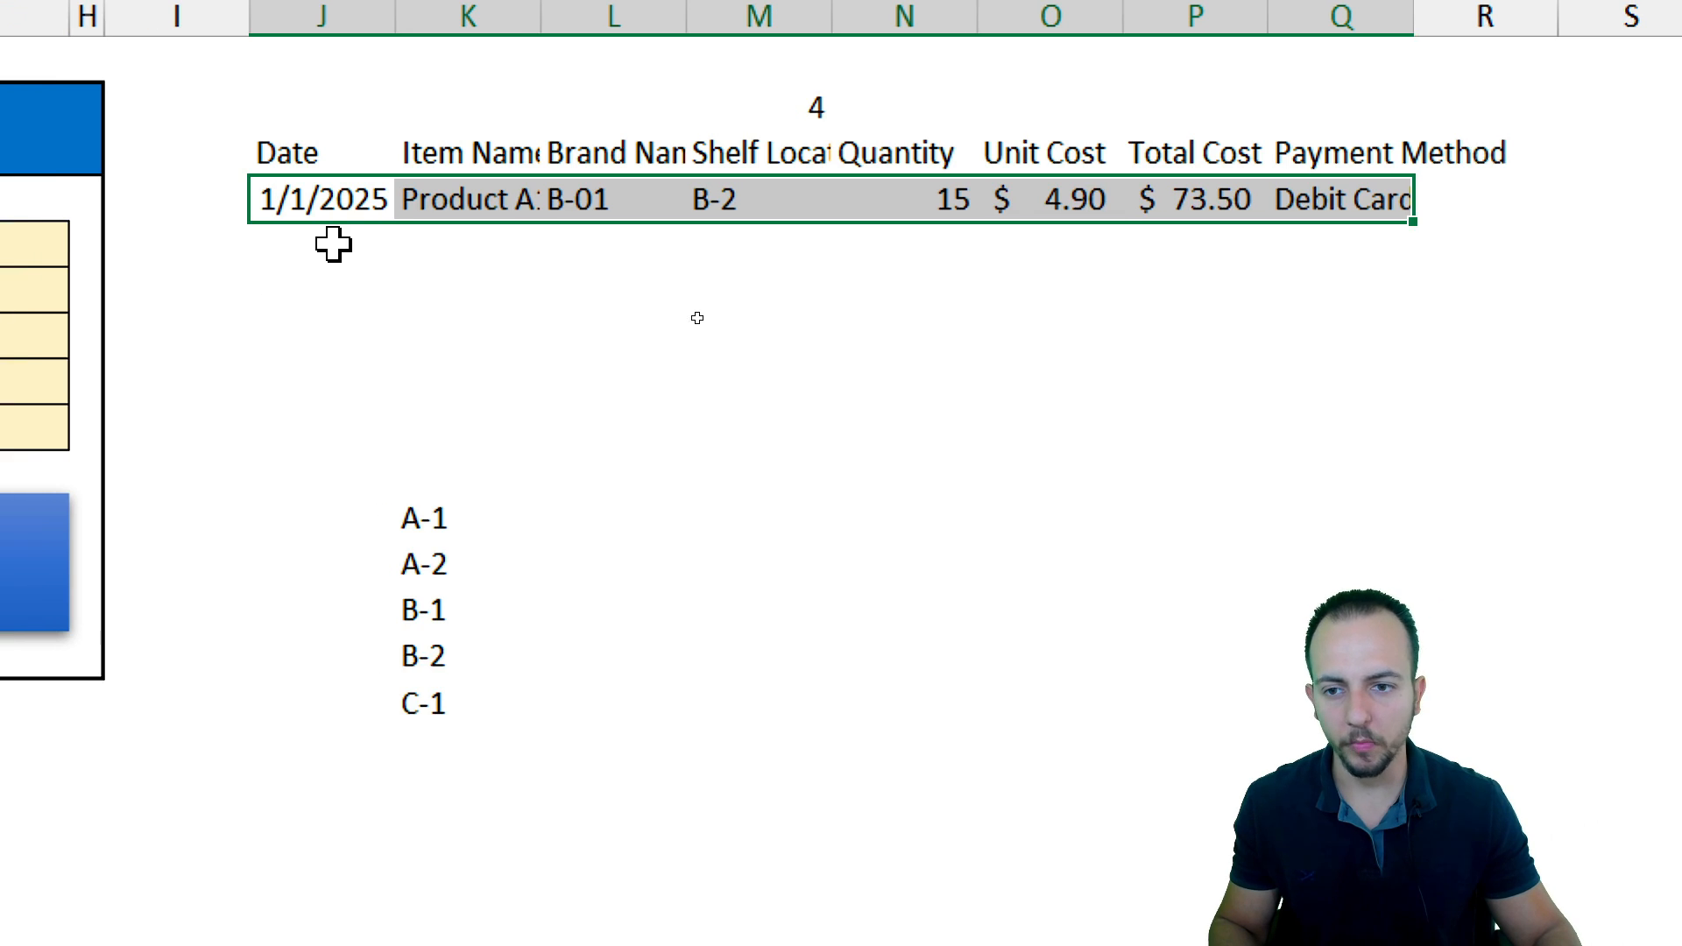
pyautogui.rightClick(470, 212)
pyautogui.click(553, 332)
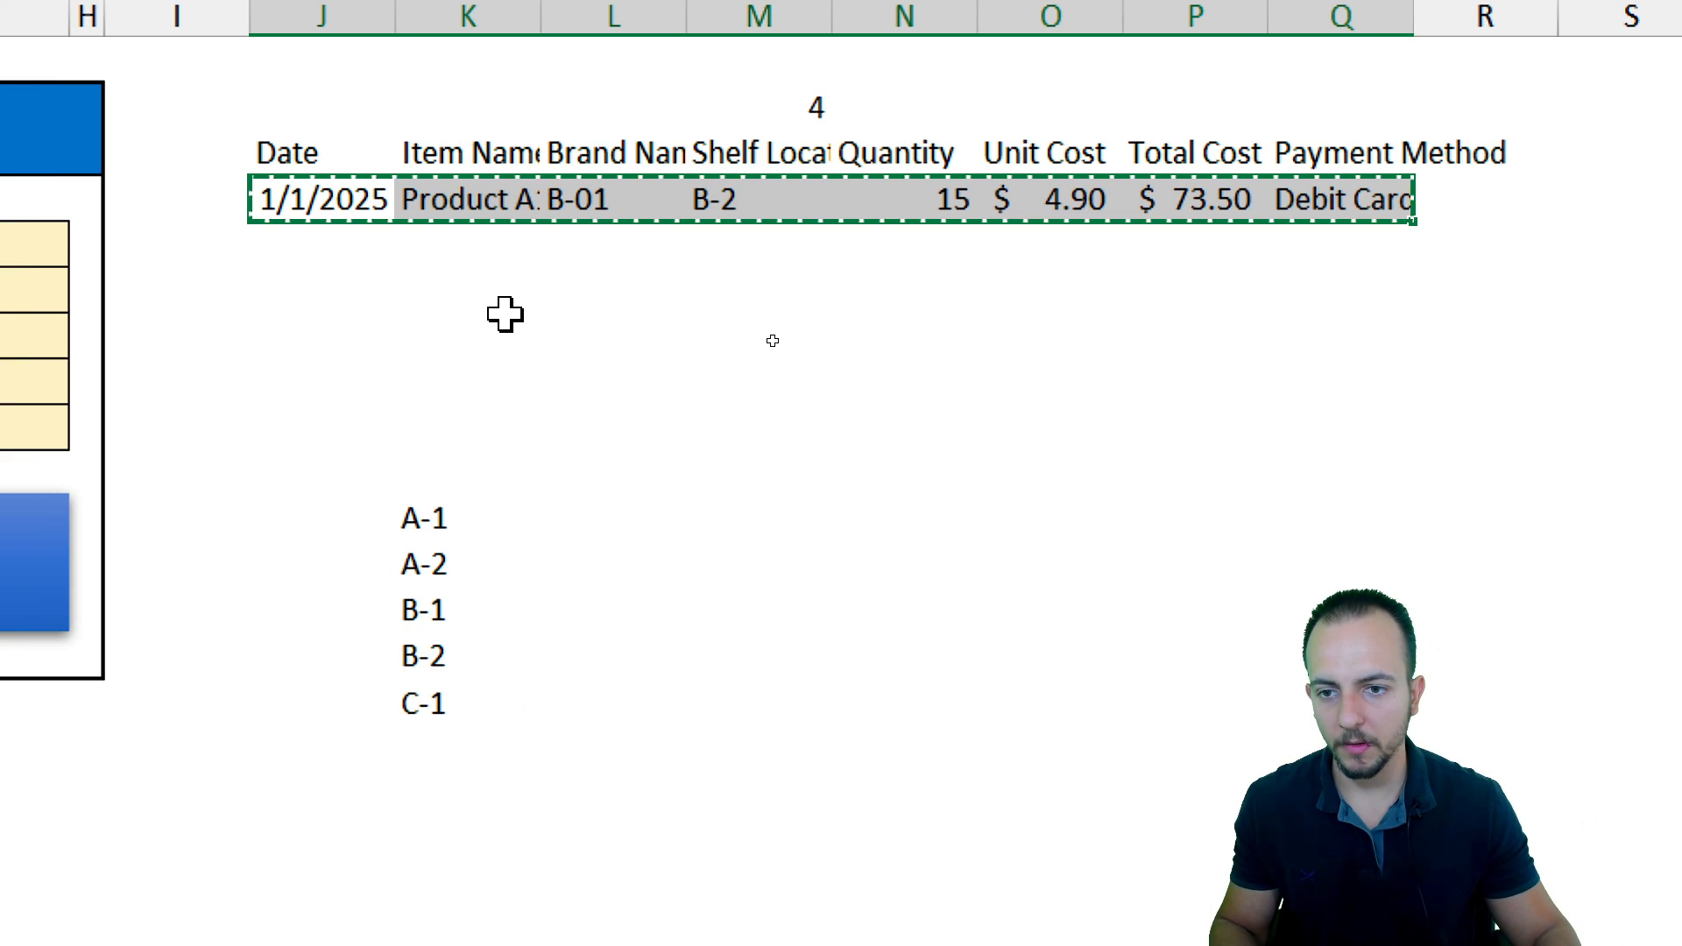
pyautogui.click(316, 288)
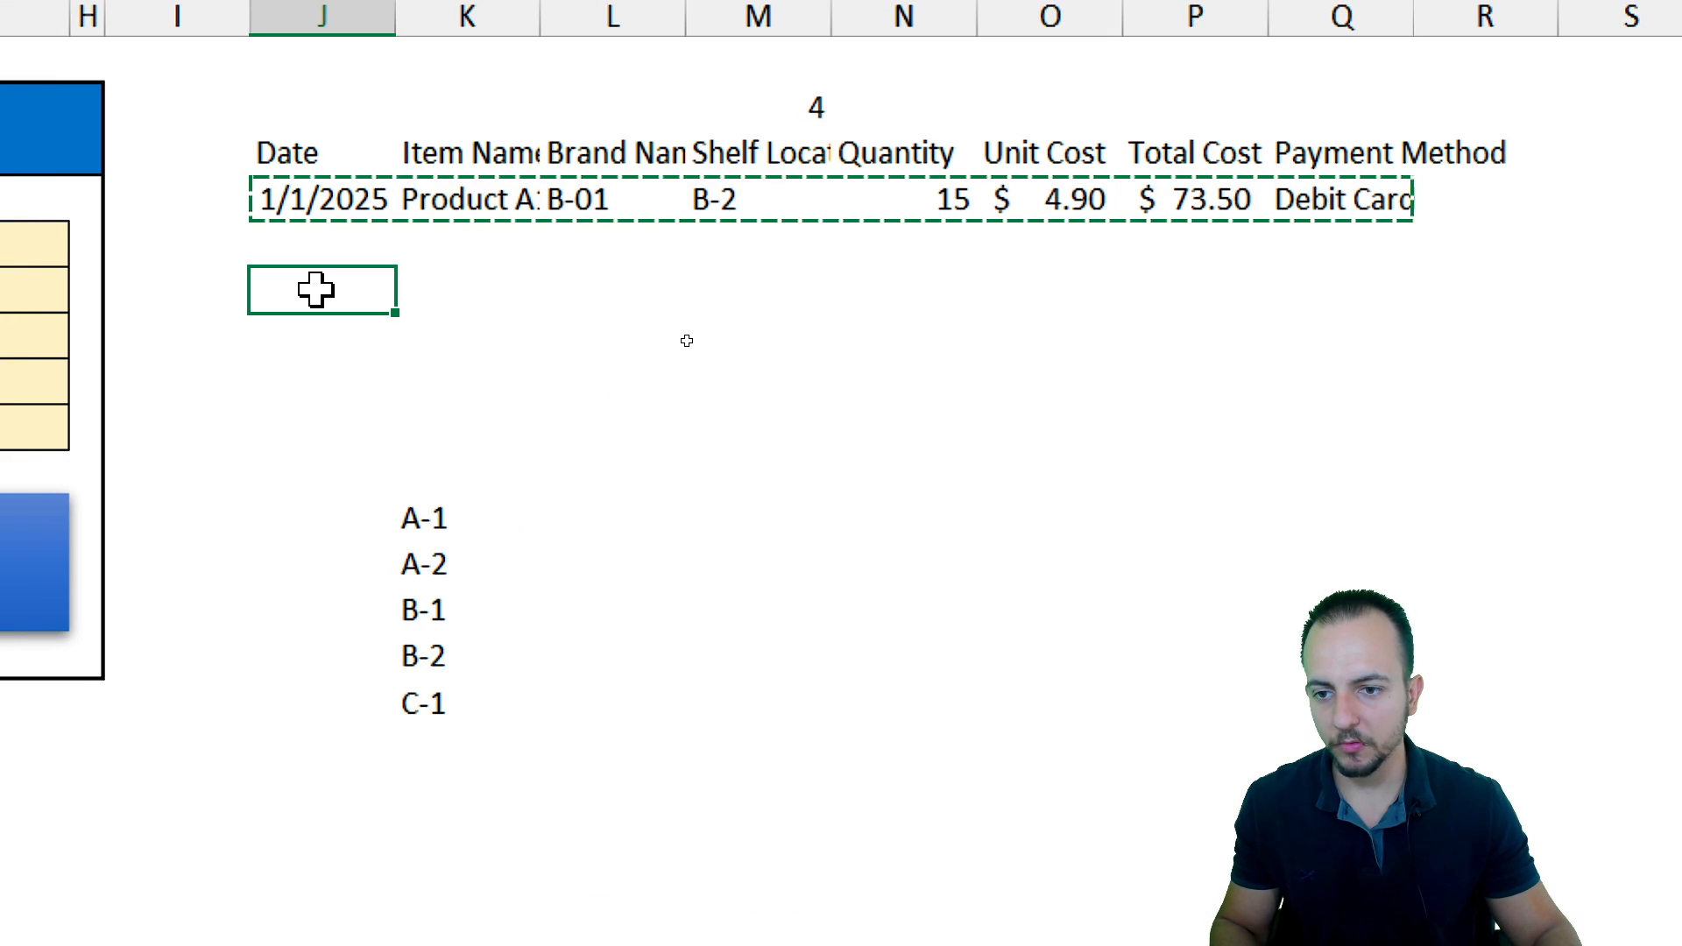
pyautogui.rightClick(316, 288)
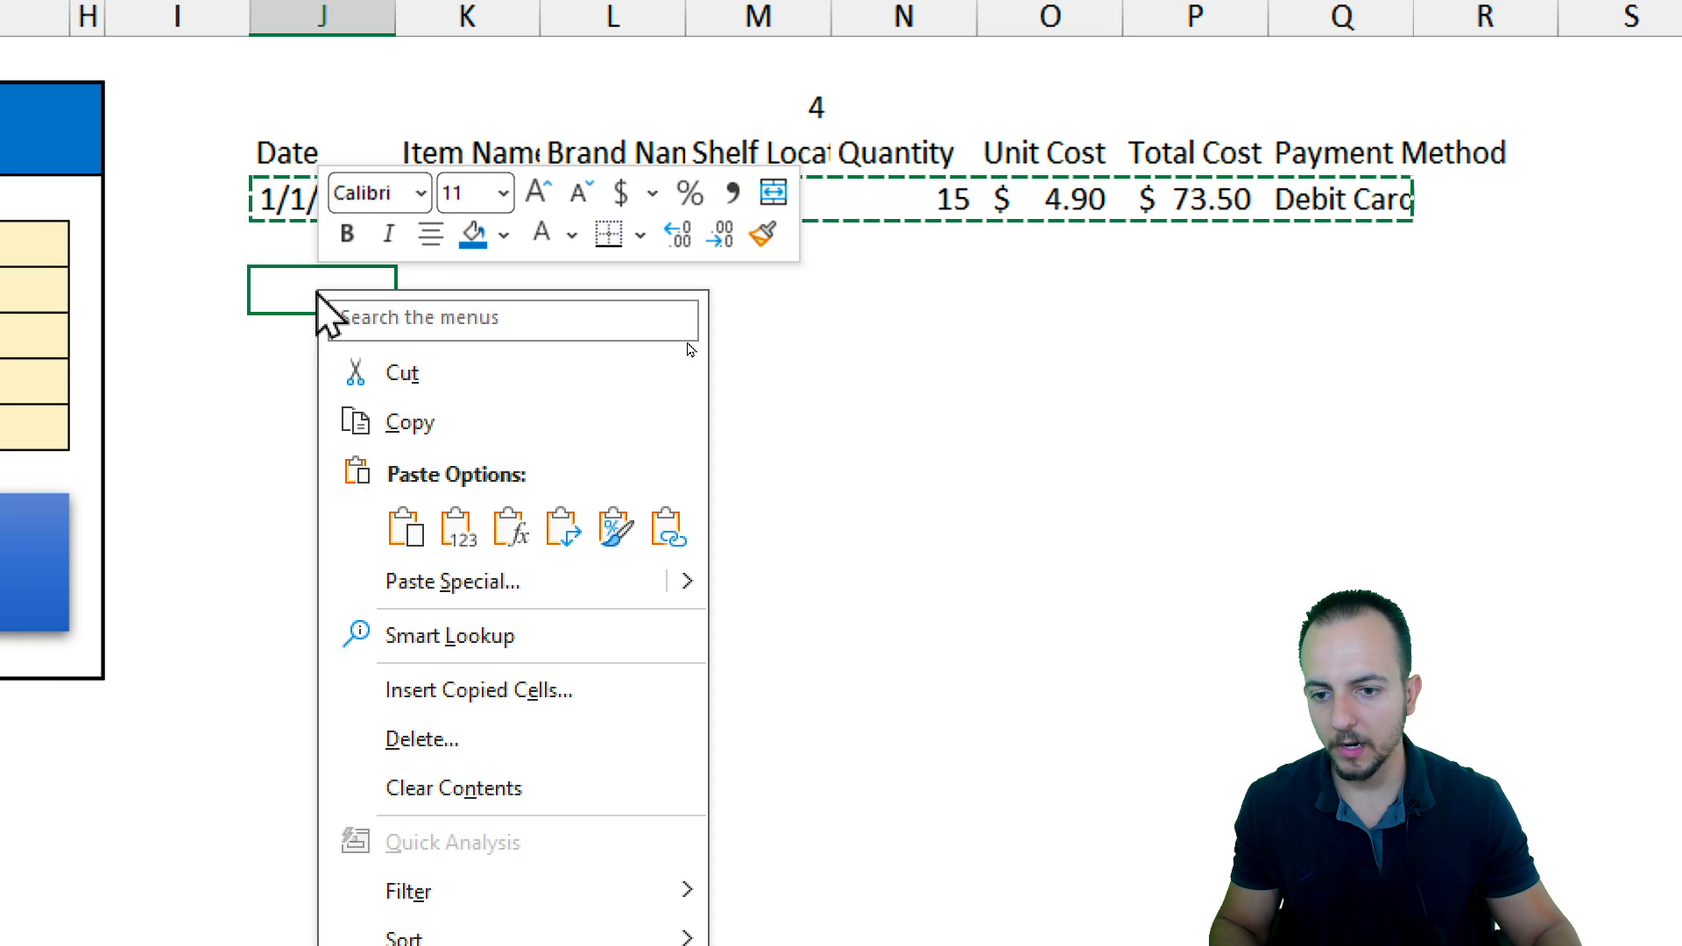
pyautogui.click(455, 525)
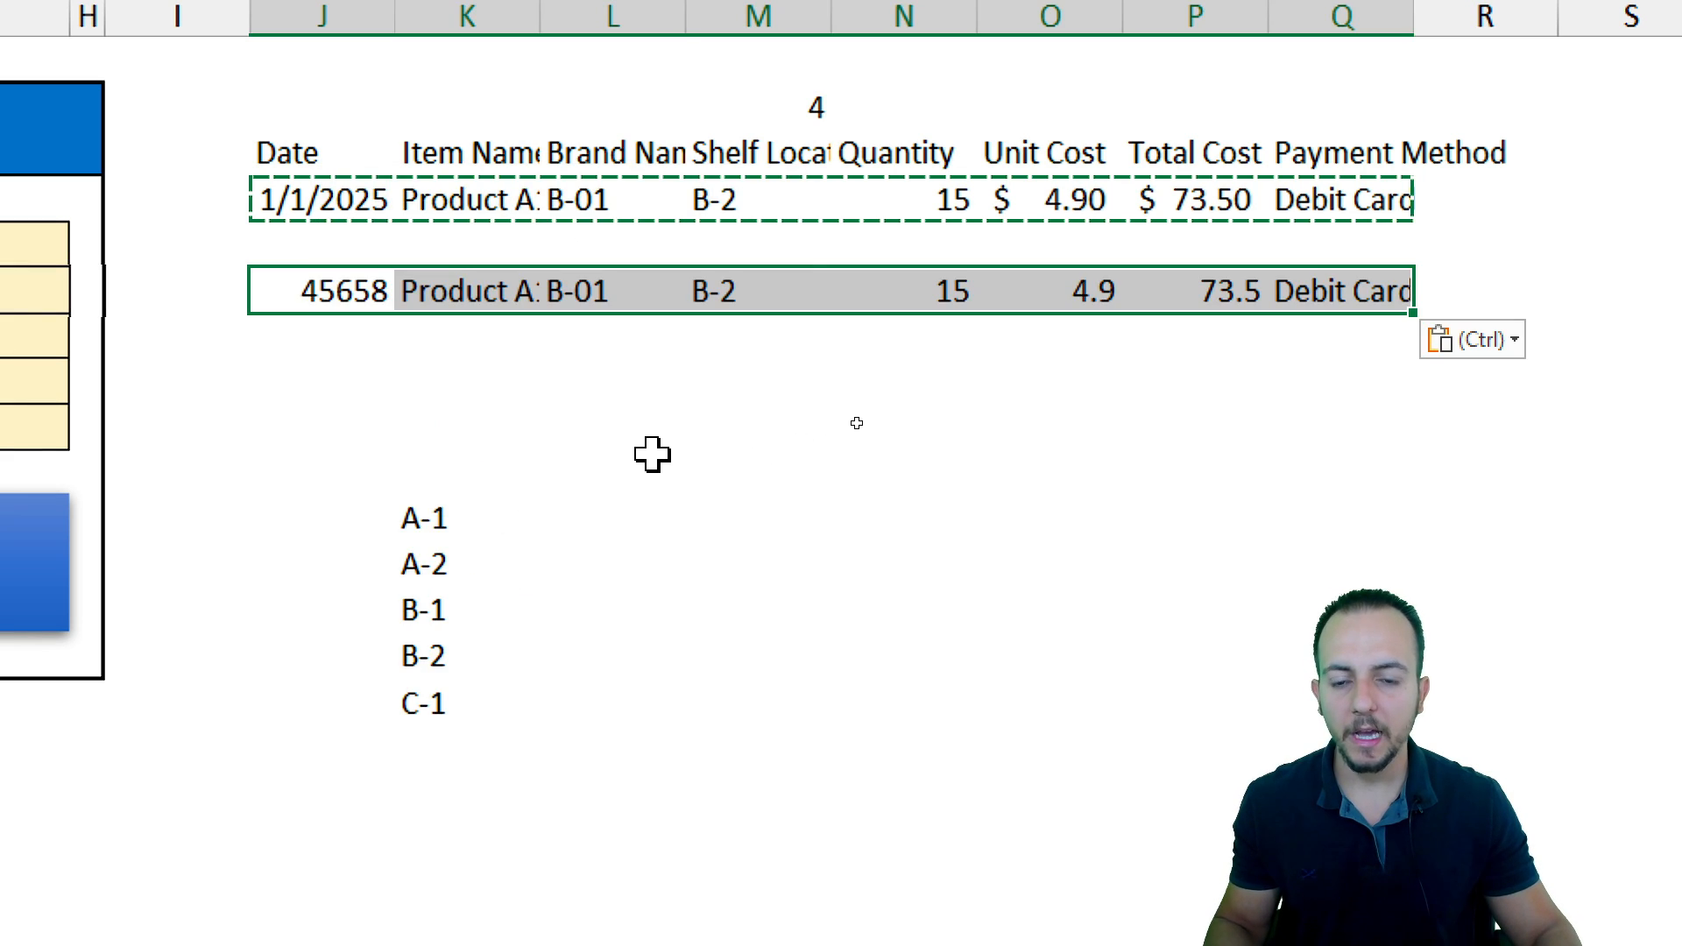
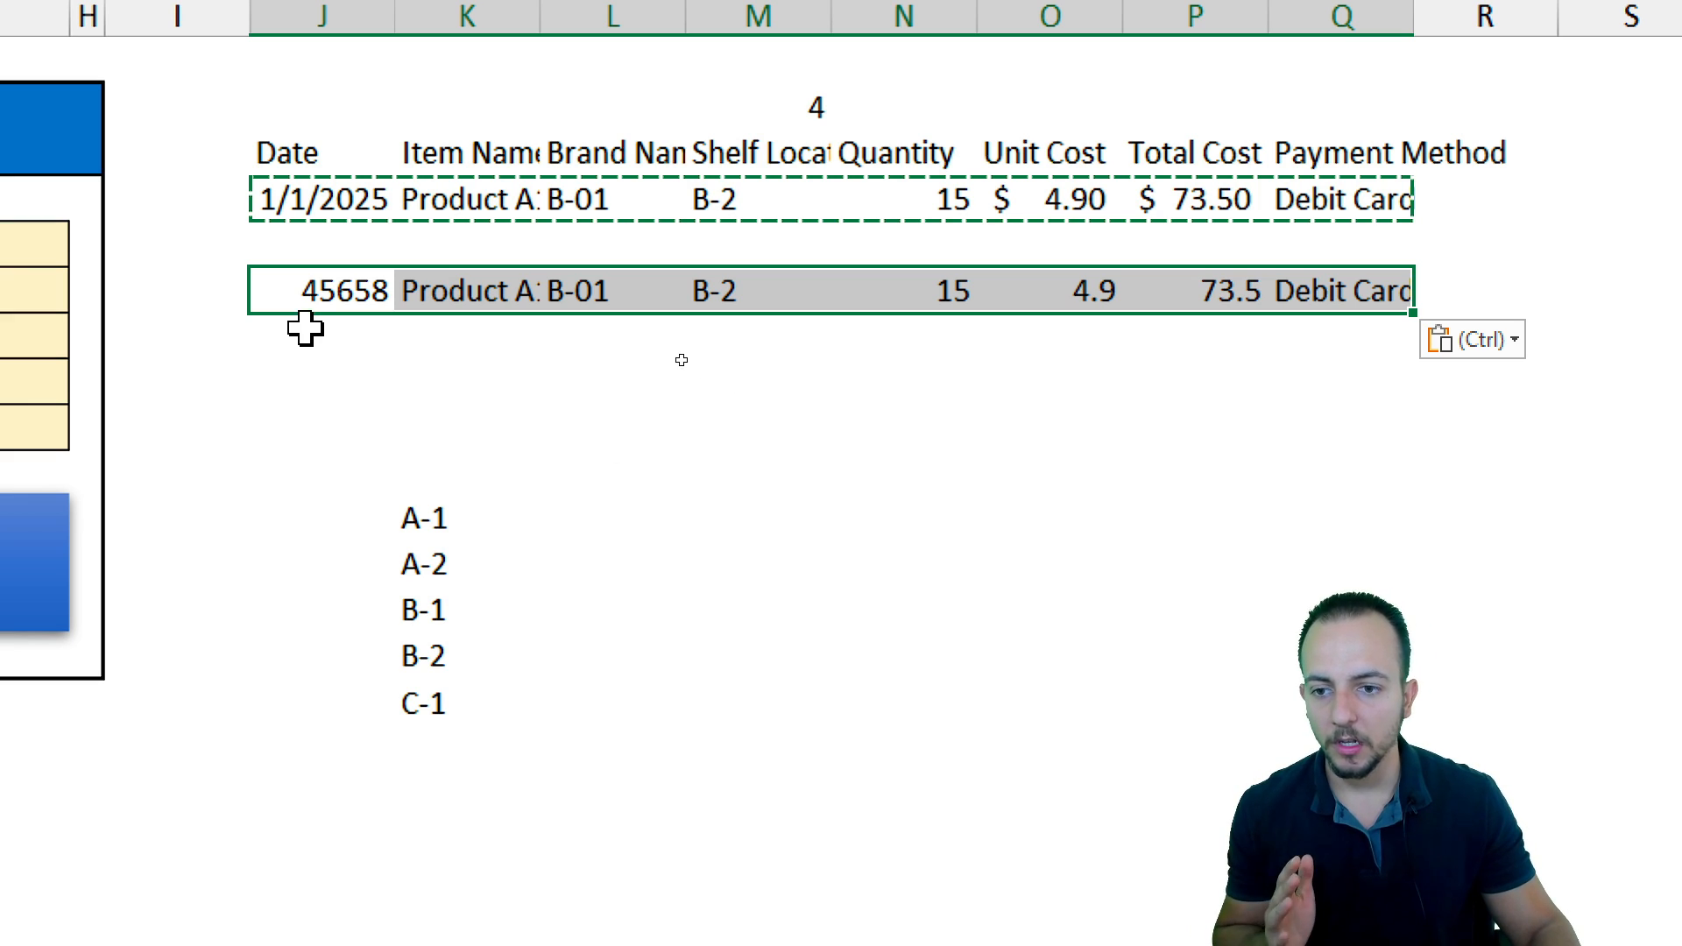
# Format the pasted date cell J5 as a short date
pyautogui.click(311, 290)
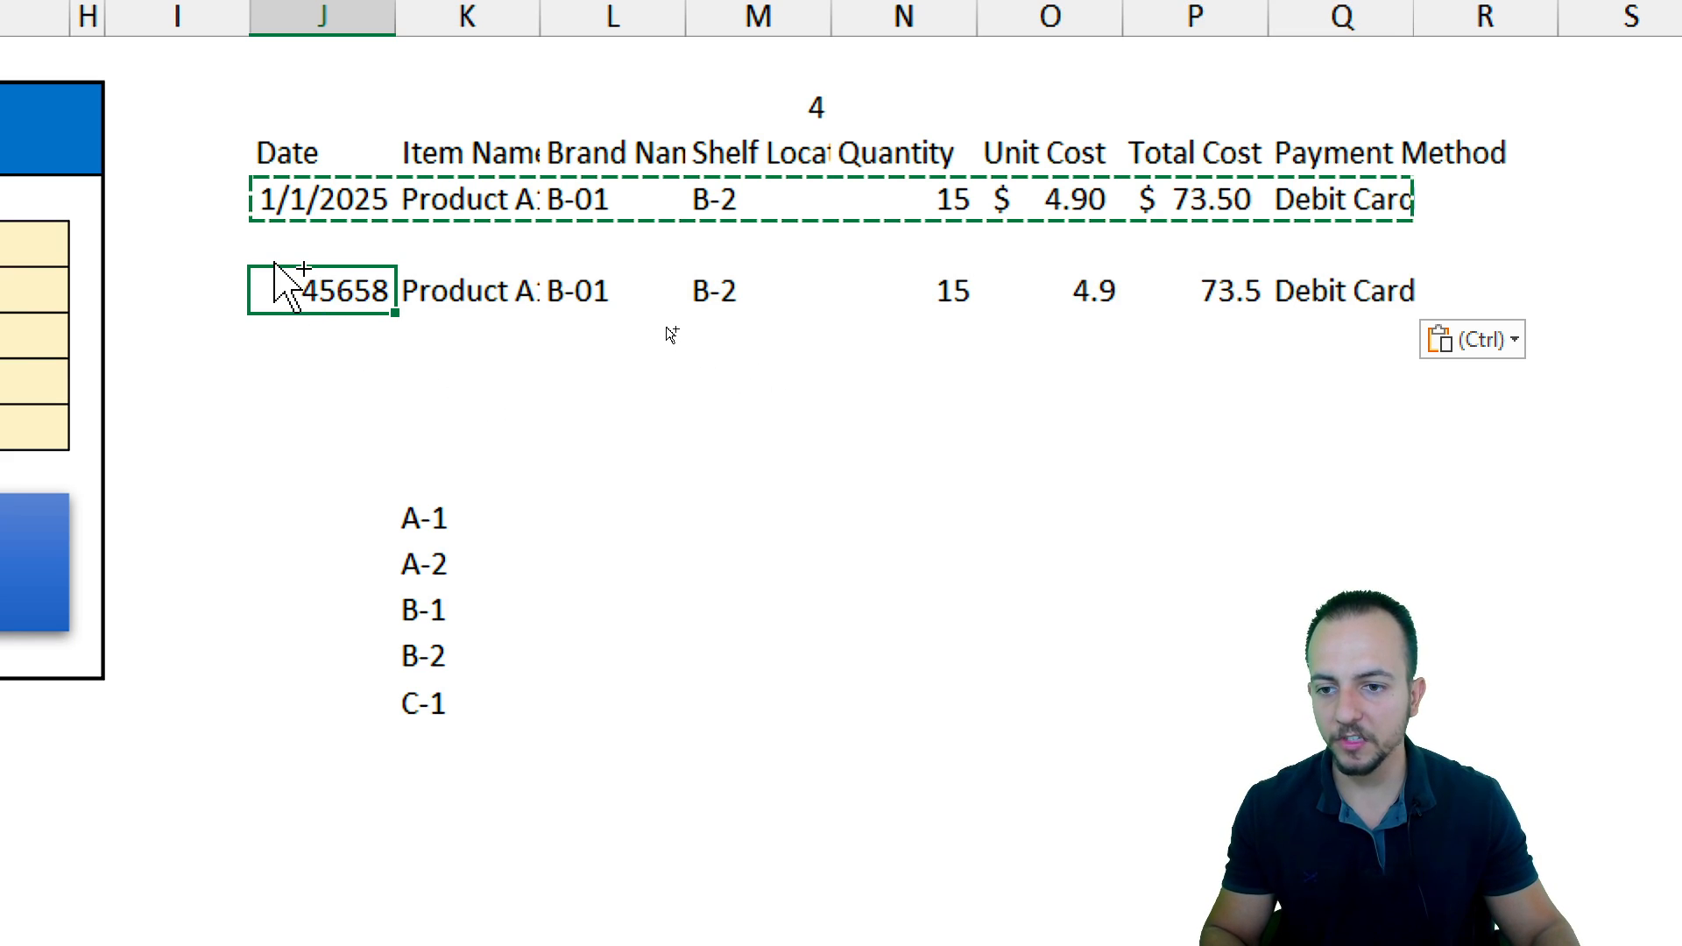
pyautogui.moveTo(286, 251)
pyautogui.mouseDown()
pyautogui.moveTo(401, 330)
pyautogui.moveTo(457, 422)
pyautogui.mouseUp()
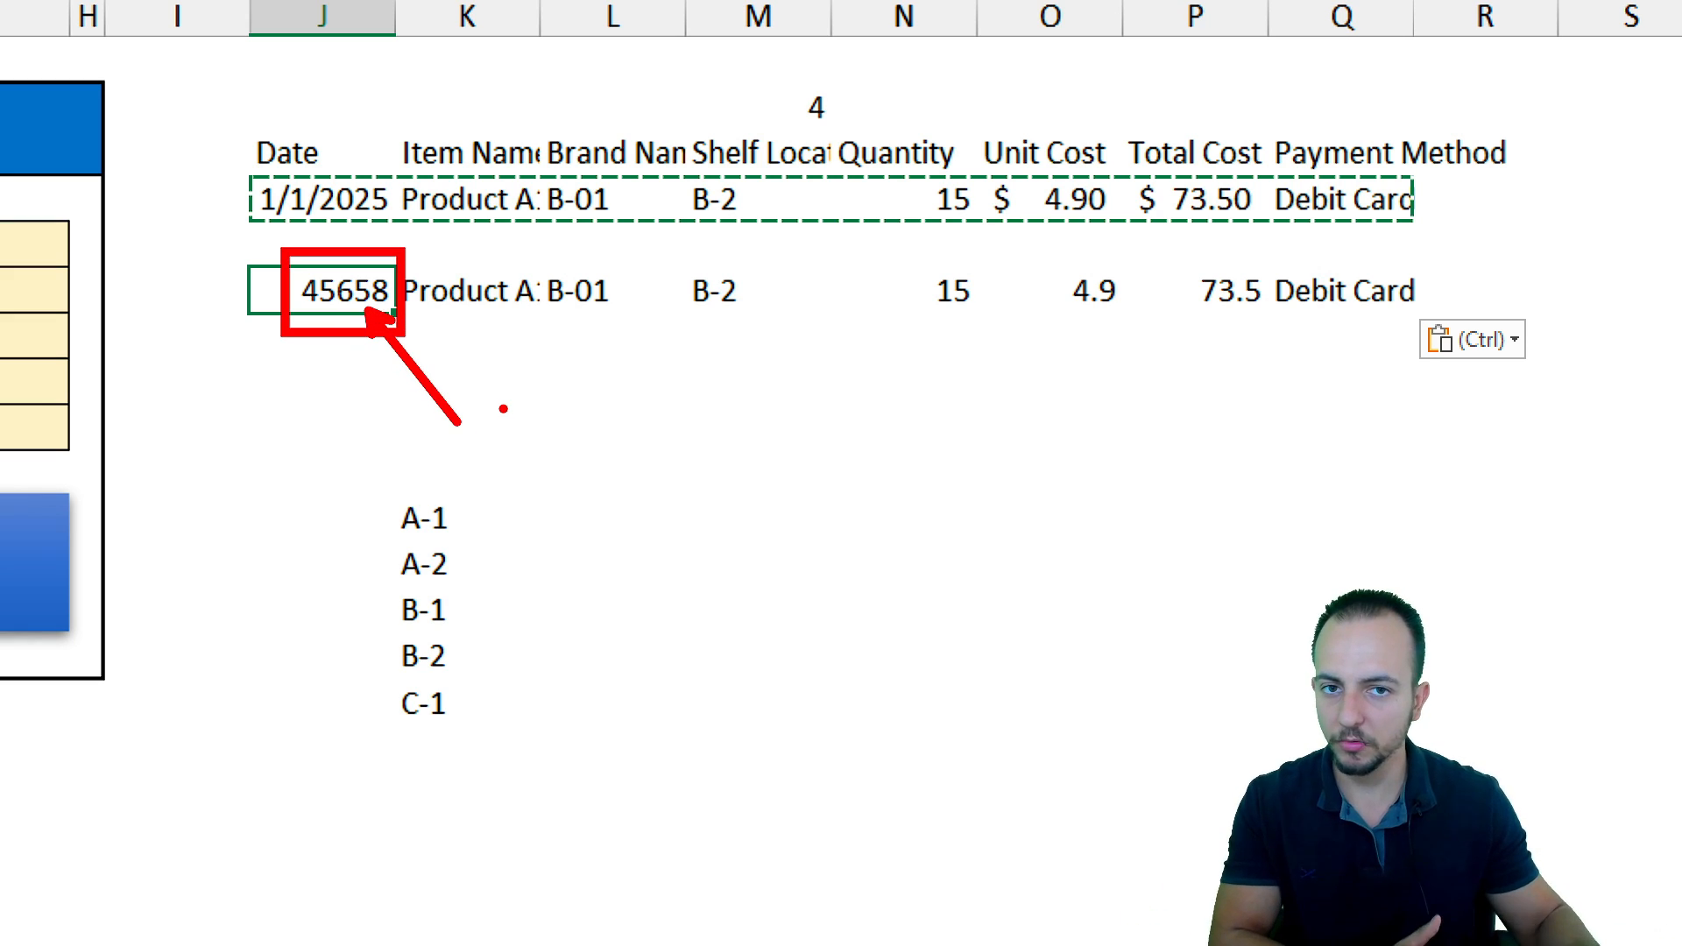
pyautogui.press('Escape')
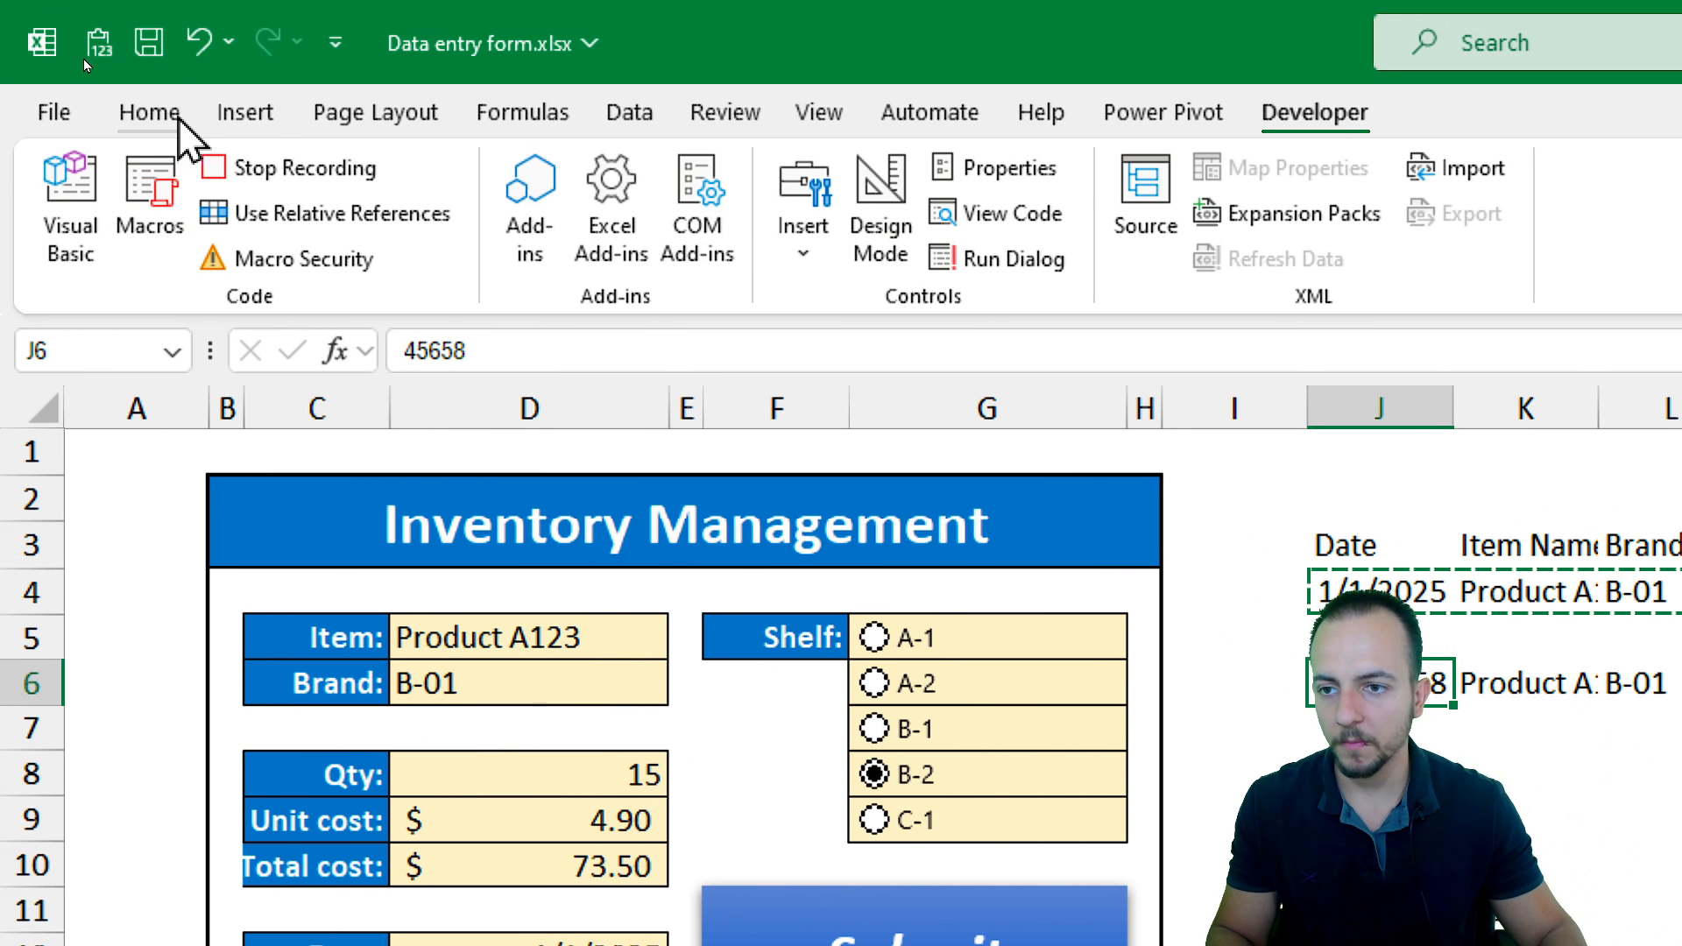
pyautogui.click(154, 110)
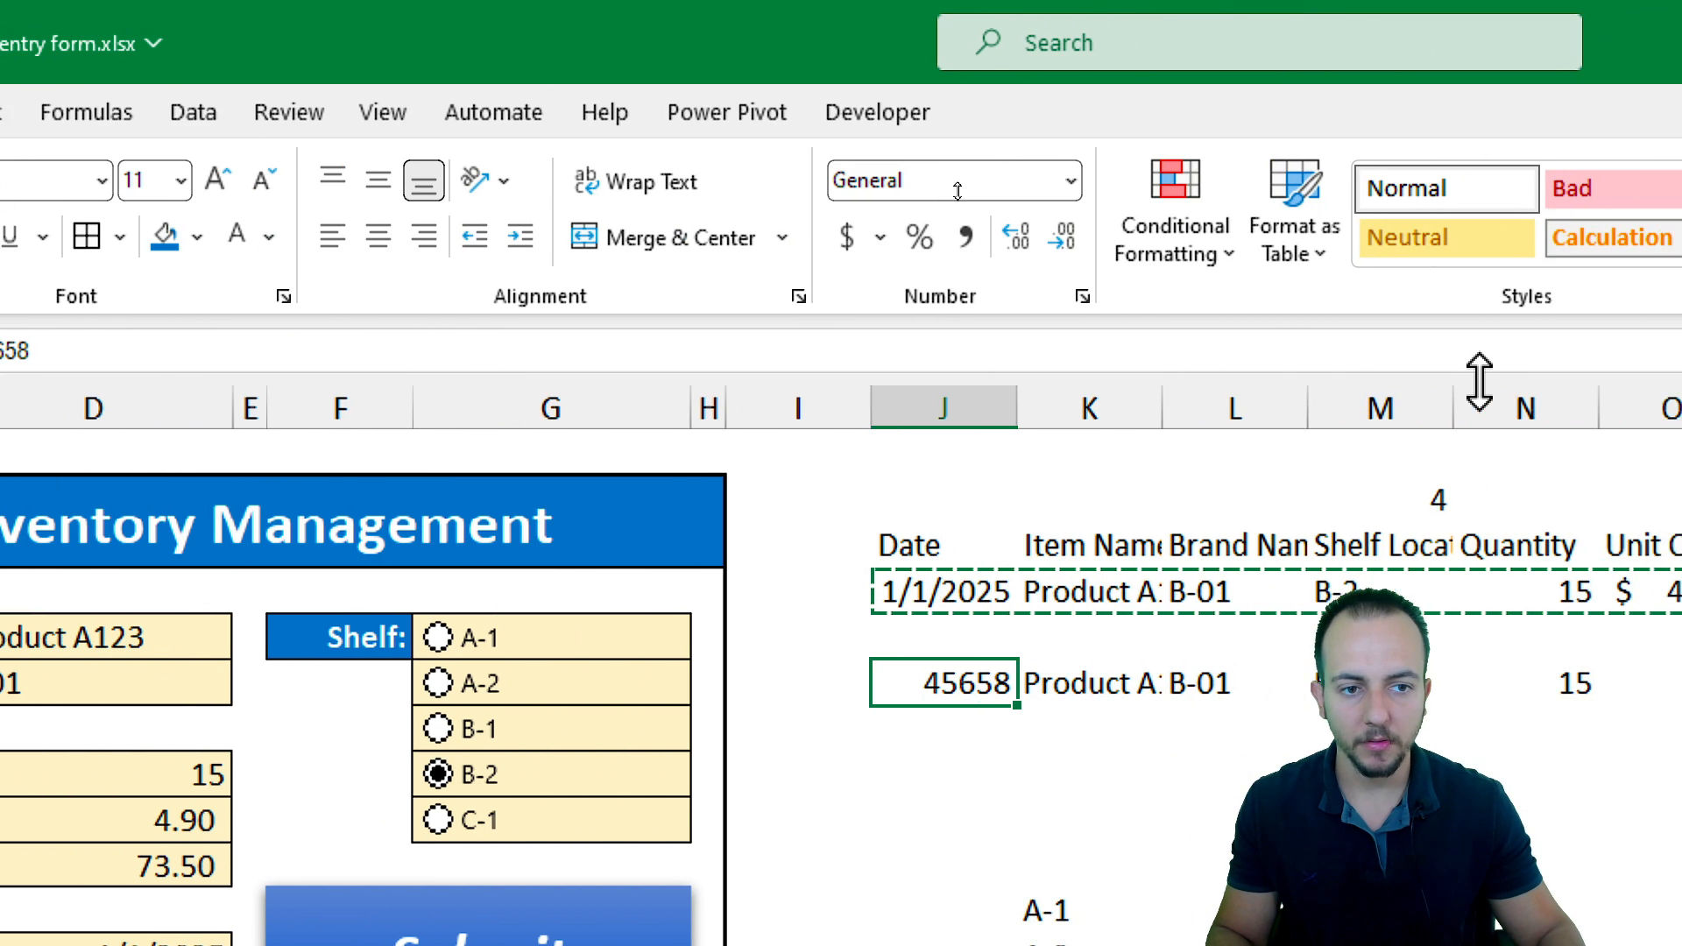
pyautogui.click(1070, 182)
pyautogui.click(1016, 571)
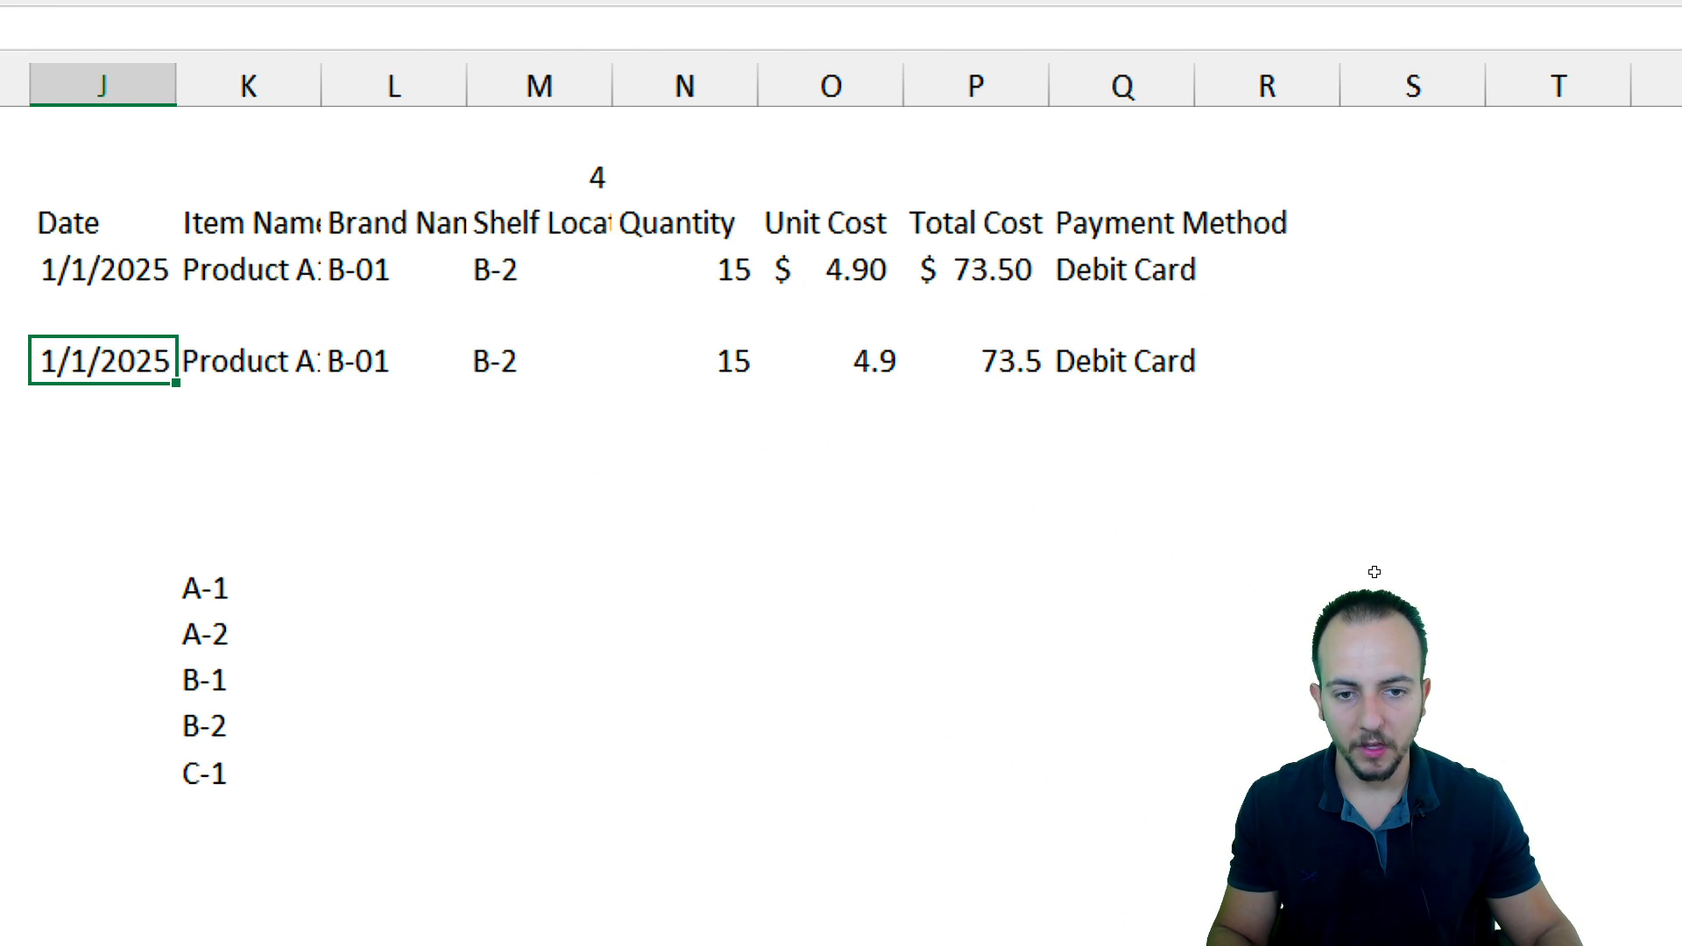
# Apply the accounting currency format to the pasted unit cost and total cost cells O5:P5
pyautogui.moveTo(863, 370); pyautogui.dragTo(942, 359)
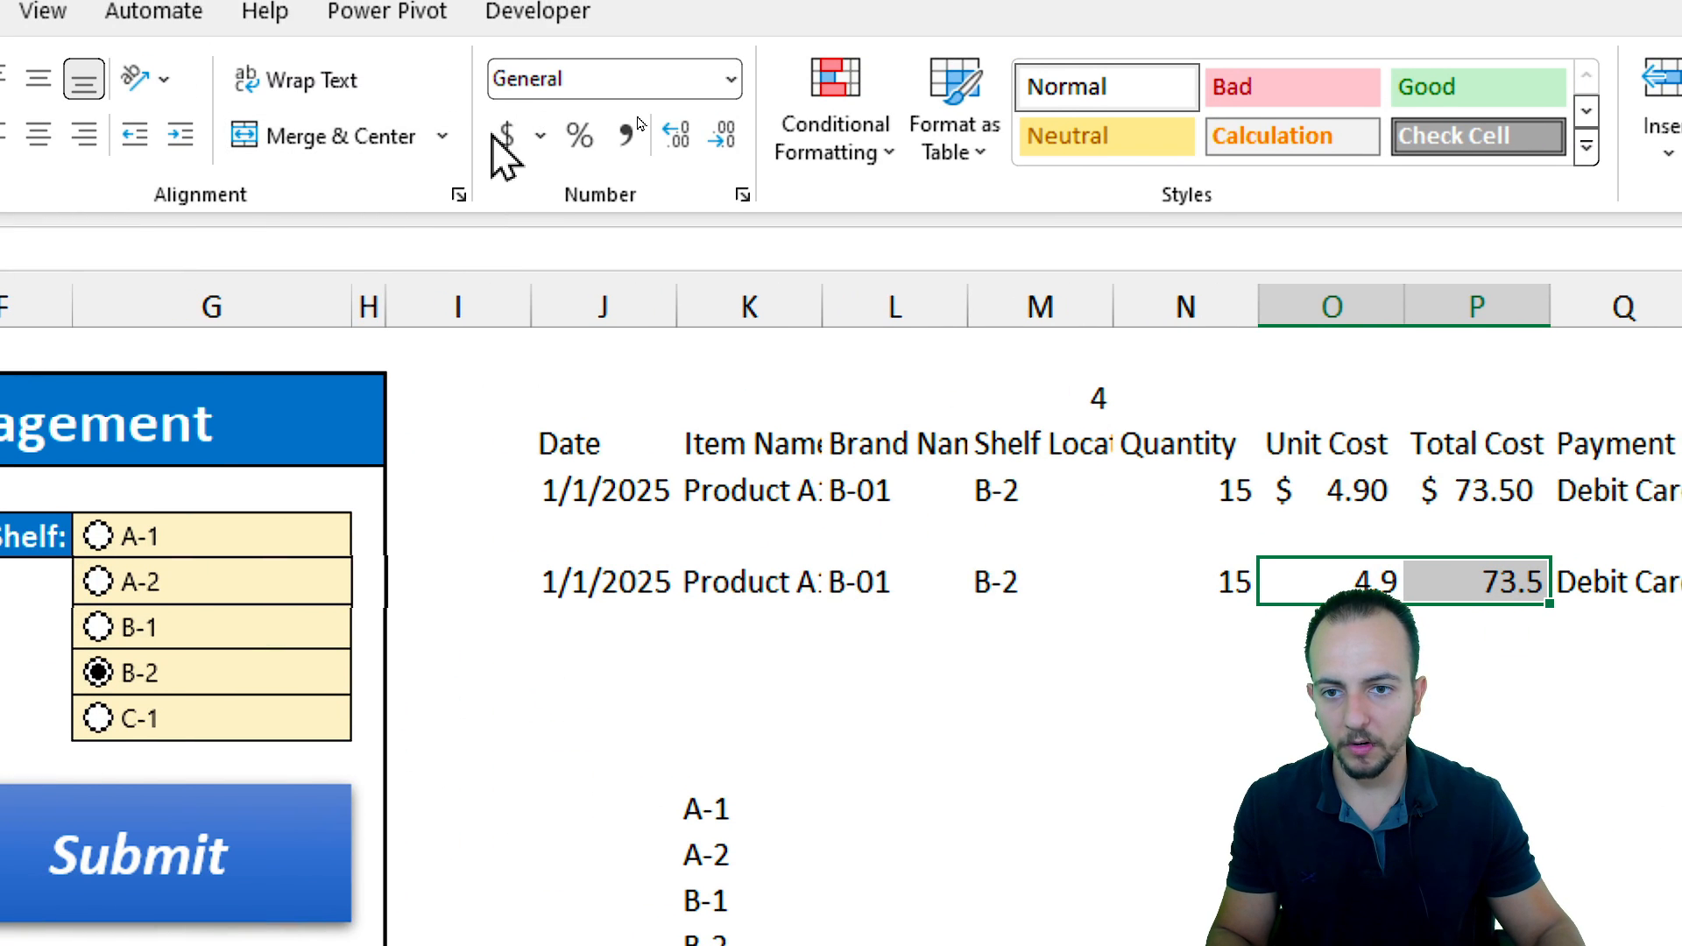
pyautogui.click(503, 138)
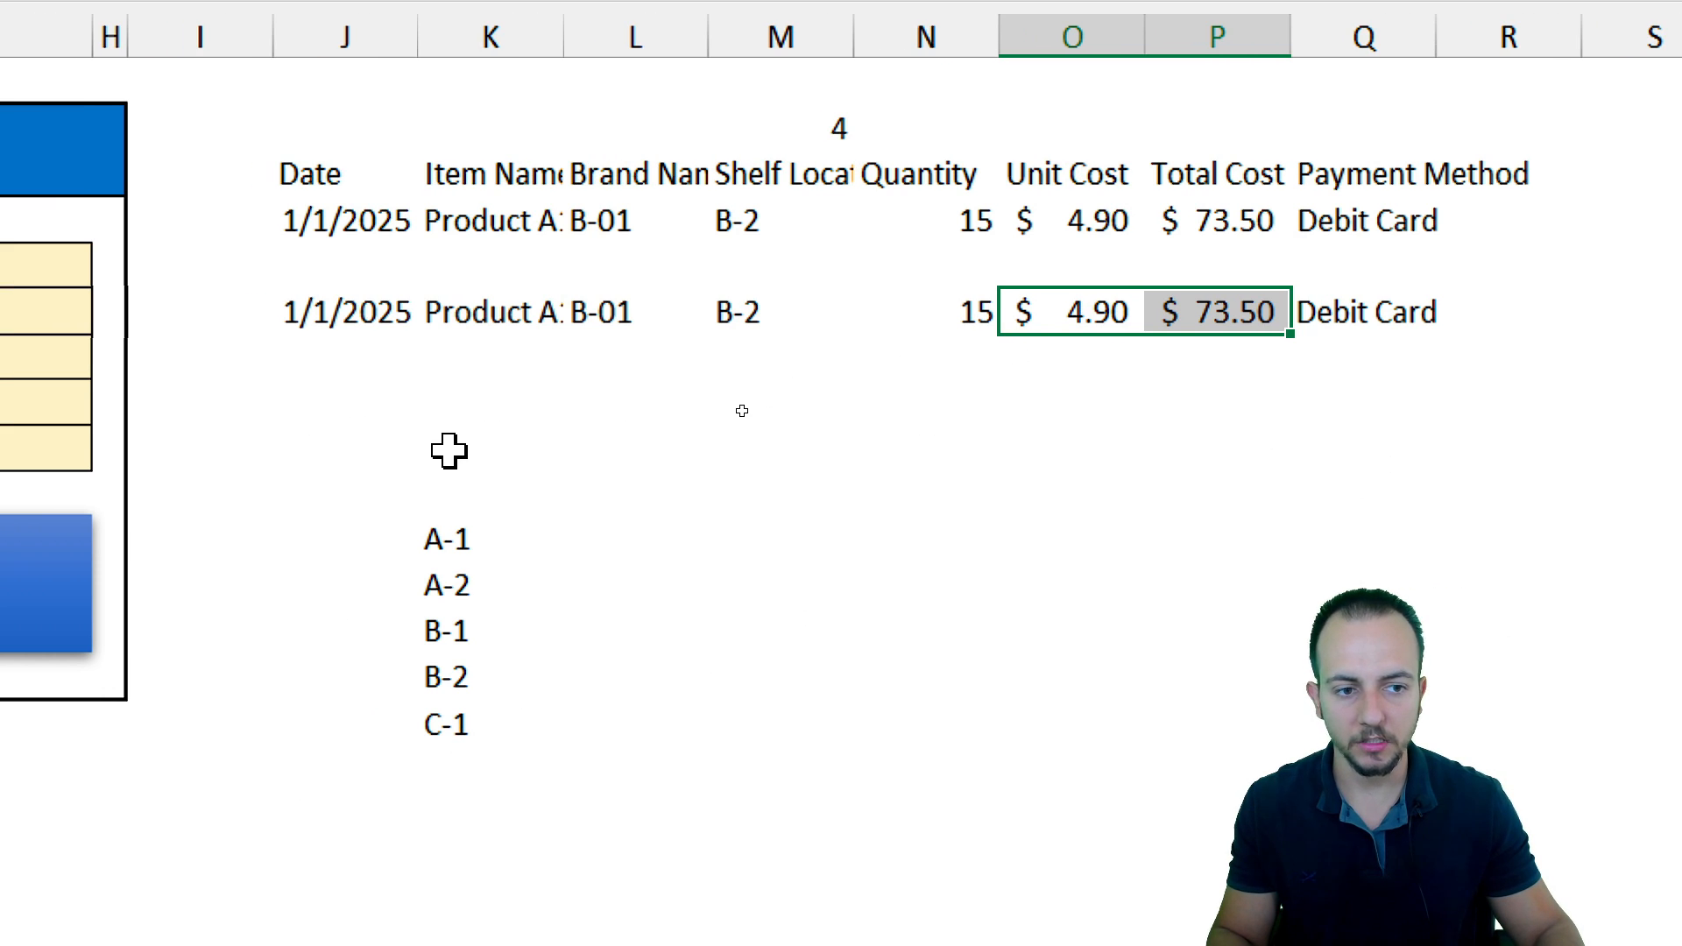
# Copy the value row J5:Q5
pyautogui.moveTo(338, 316); pyautogui.dragTo(1325, 327)
pyautogui.rightClick(654, 306)
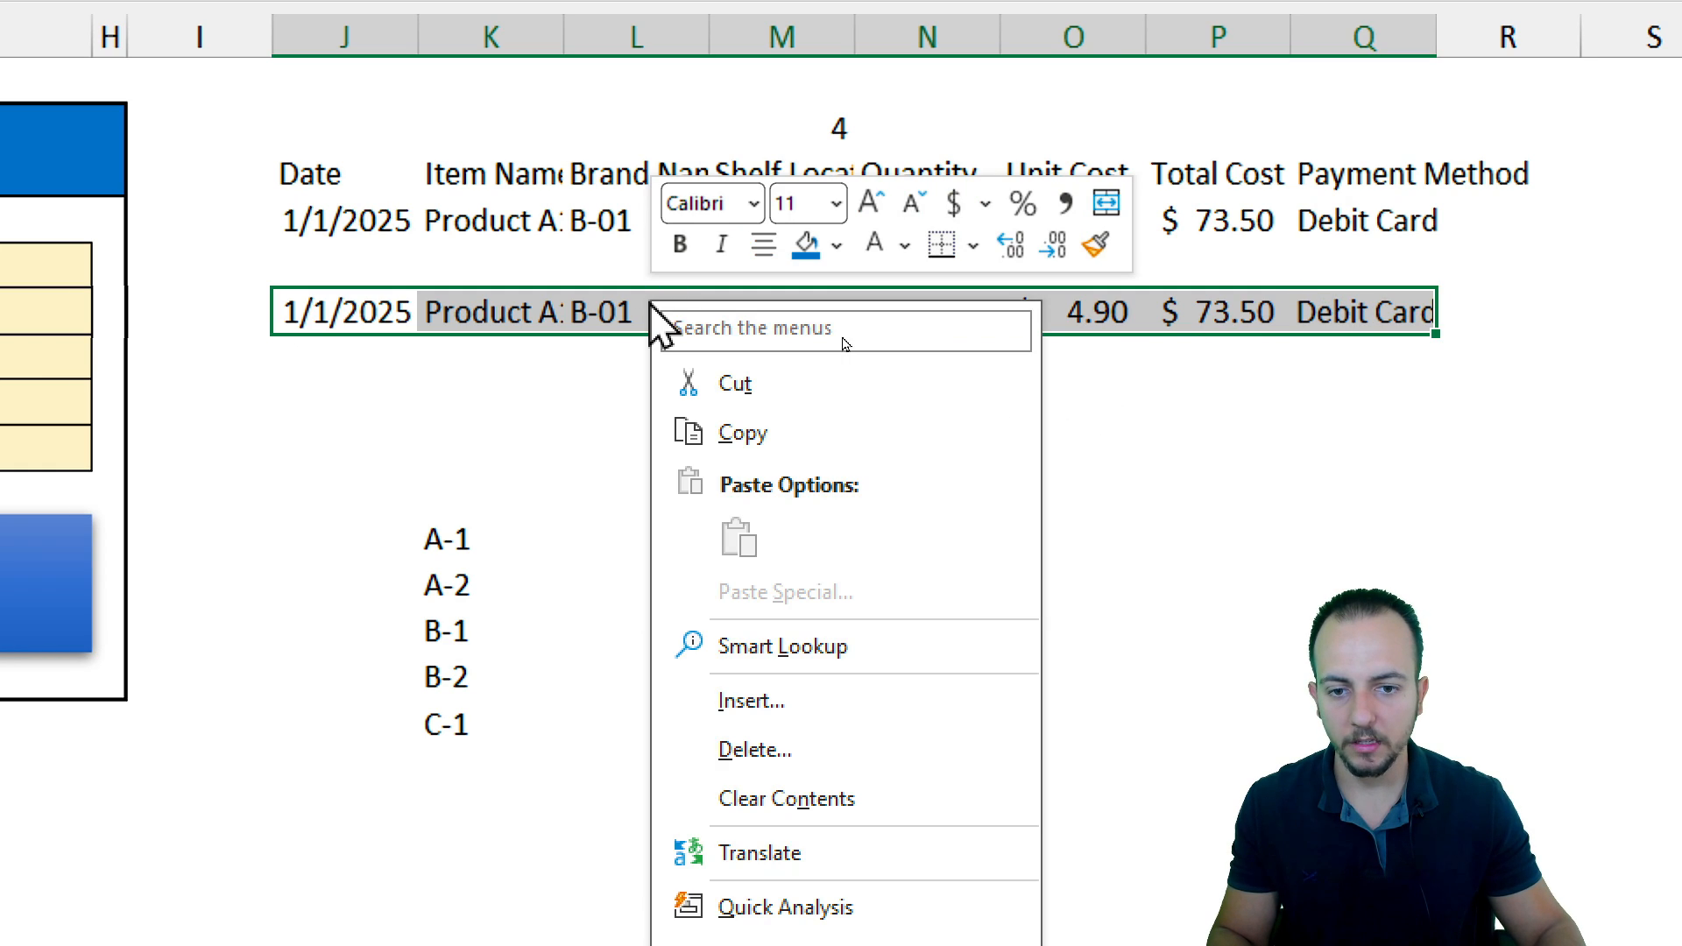
pyautogui.click(765, 429)
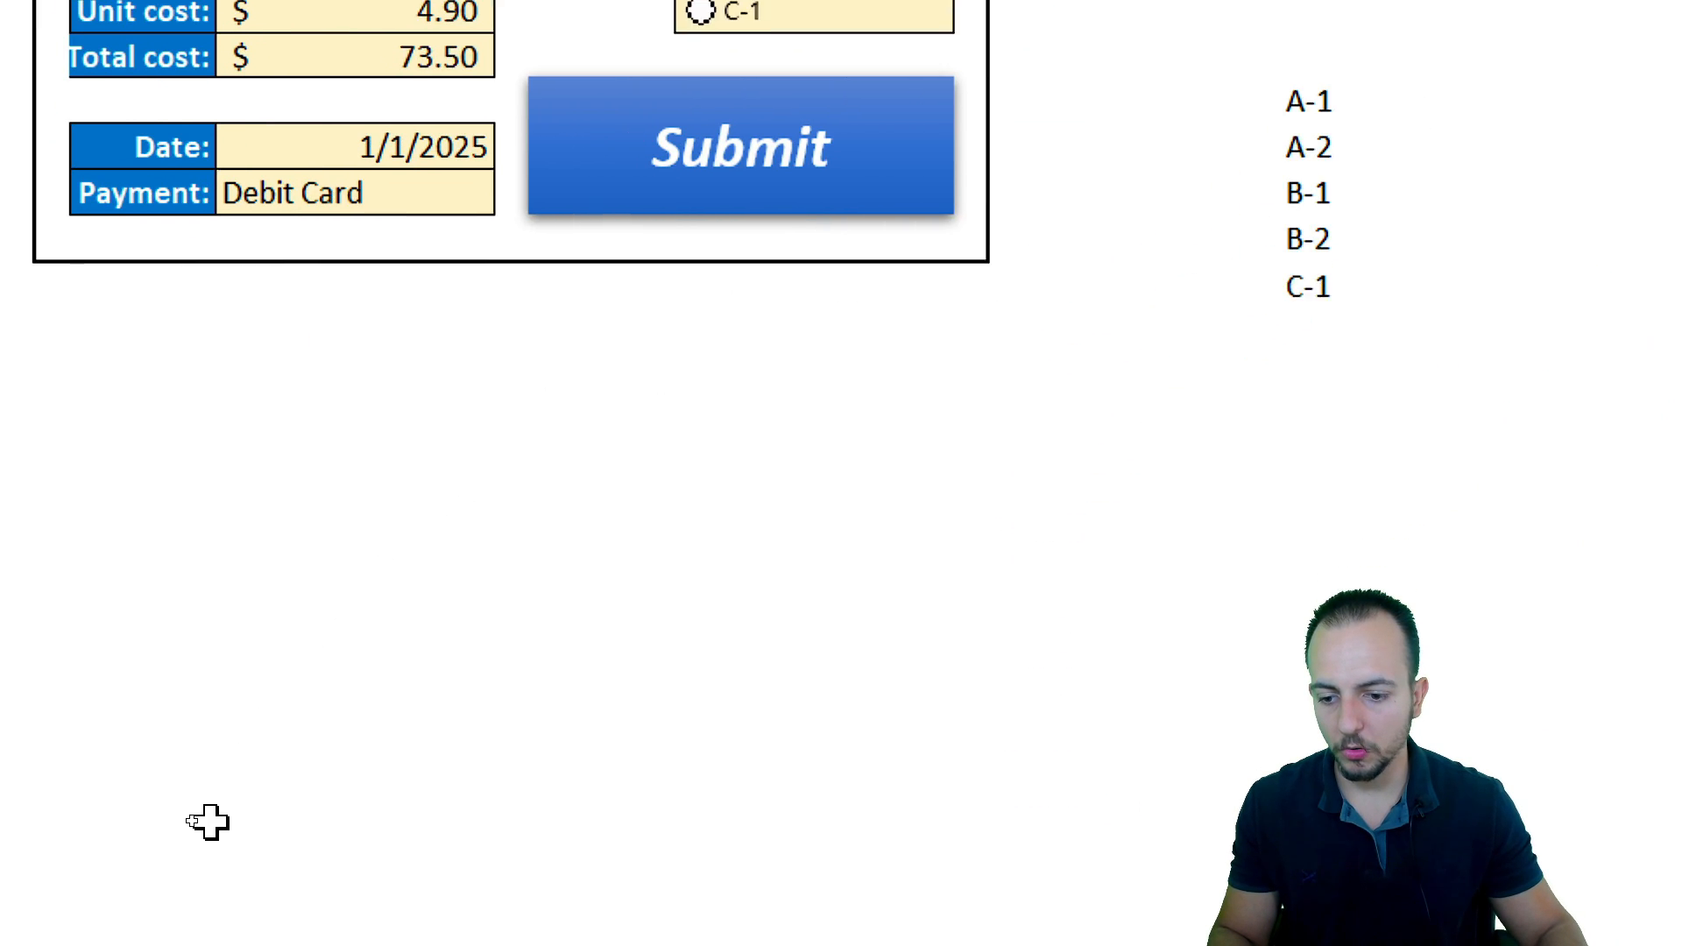
# Switch to the Inventory Management records sheet
pyautogui.click(278, 874)
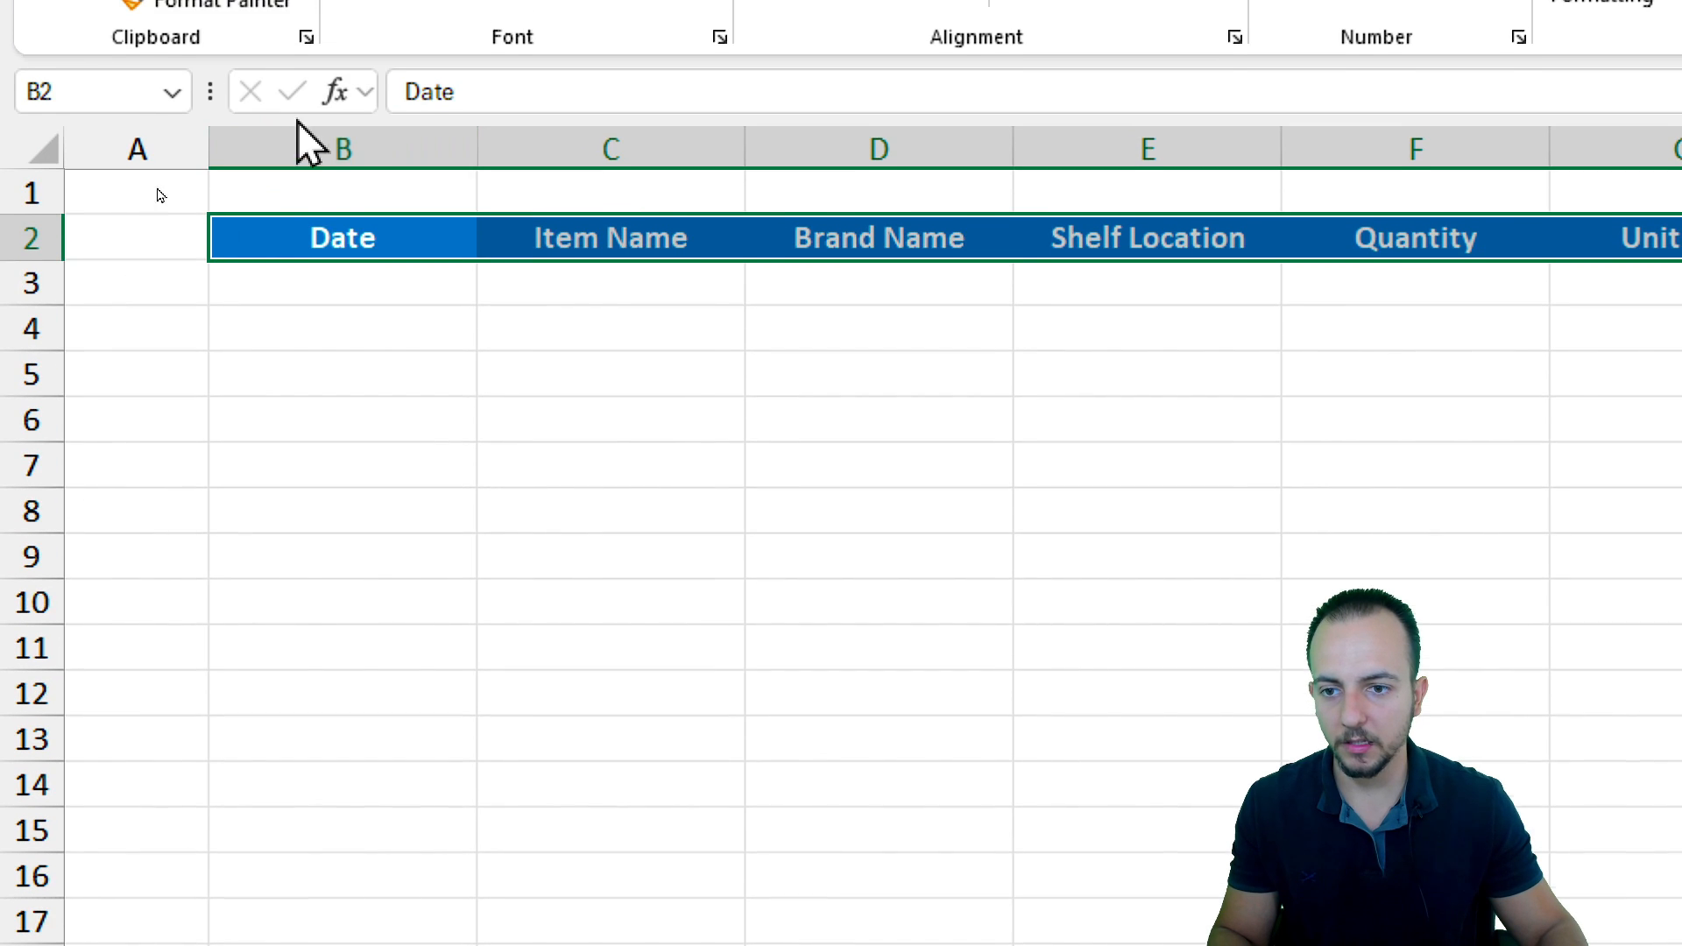
pyautogui.click(379, 464)
pyautogui.click(423, 700)
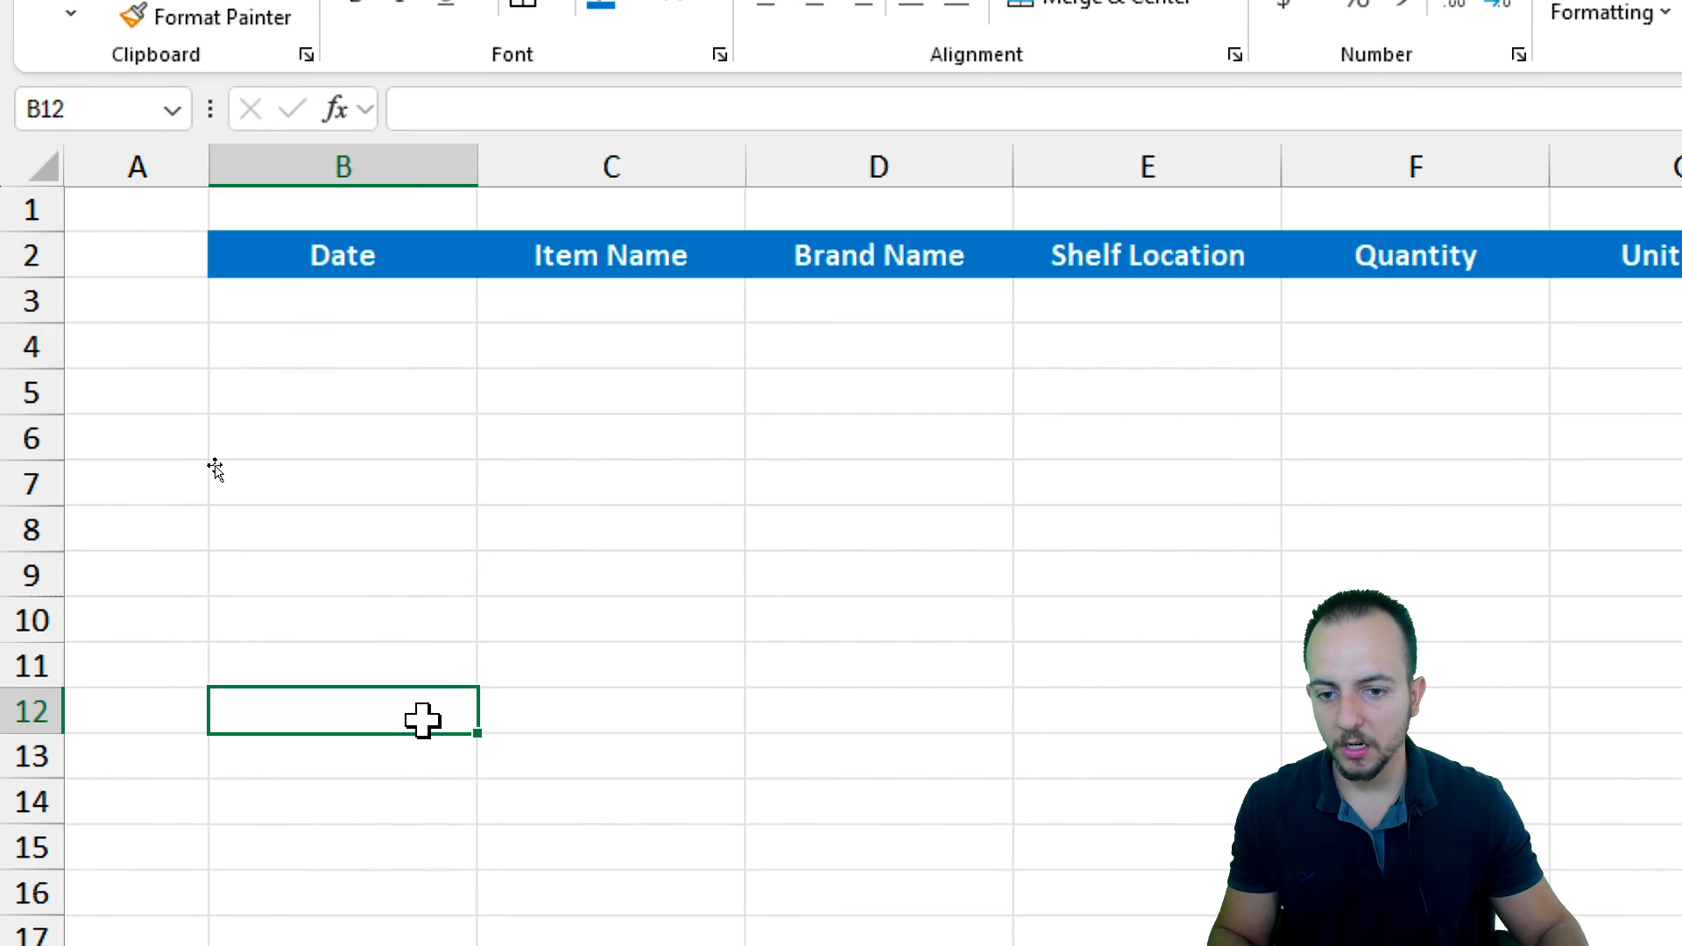
pyautogui.click(776, 758)
pyautogui.click(374, 734)
pyautogui.click(412, 313)
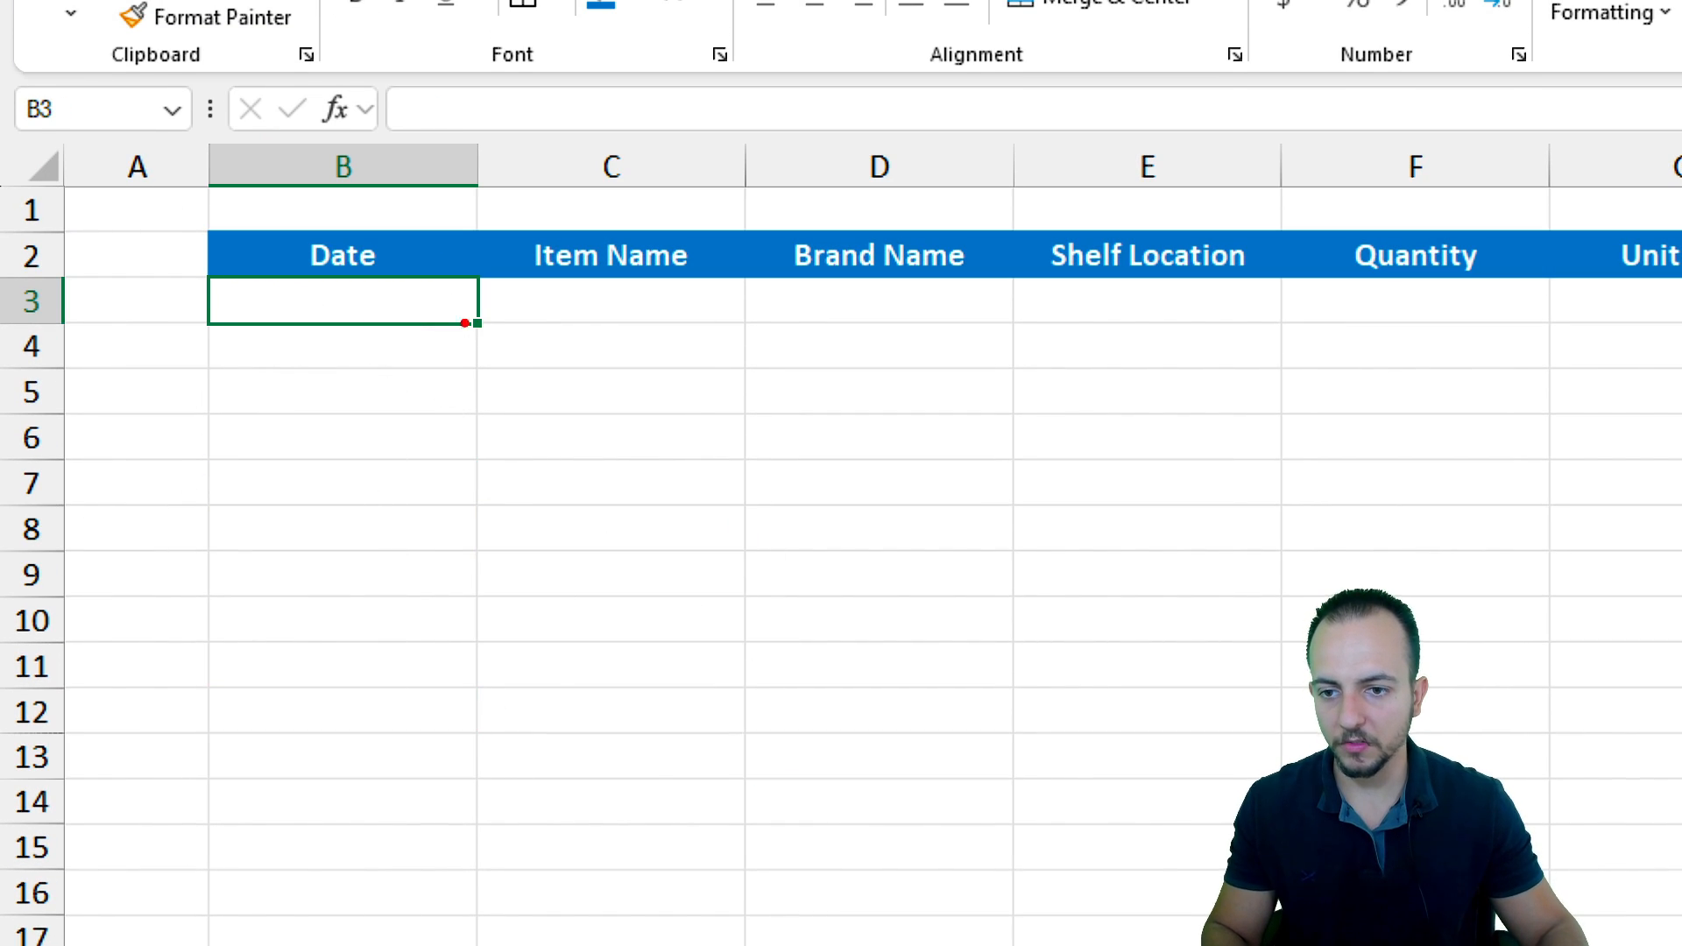
pyautogui.moveTo(399, 260)
pyautogui.mouseDown()
pyautogui.moveTo(453, 376)
pyautogui.moveTo(254, 263)
pyautogui.mouseUp()
pyautogui.press('Escape')
pyautogui.click(687, 552)
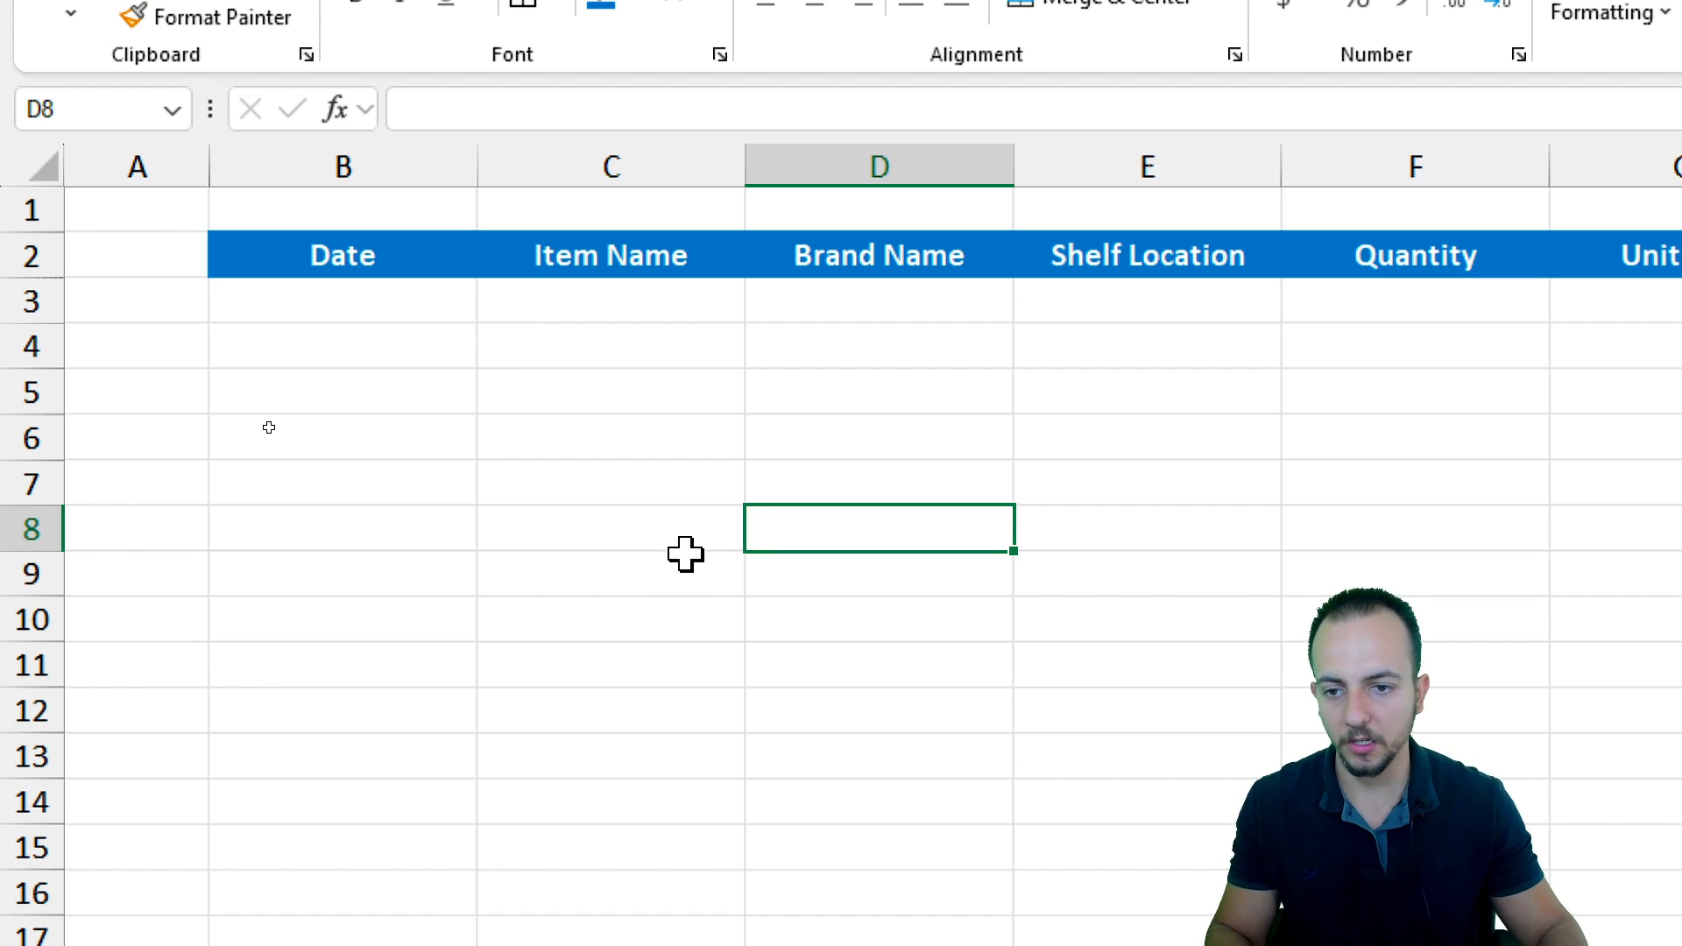
pyautogui.click(280, 429)
# Insert the copied cells at B3 under the table headers, shifting existing cells down
pyautogui.click(349, 300)
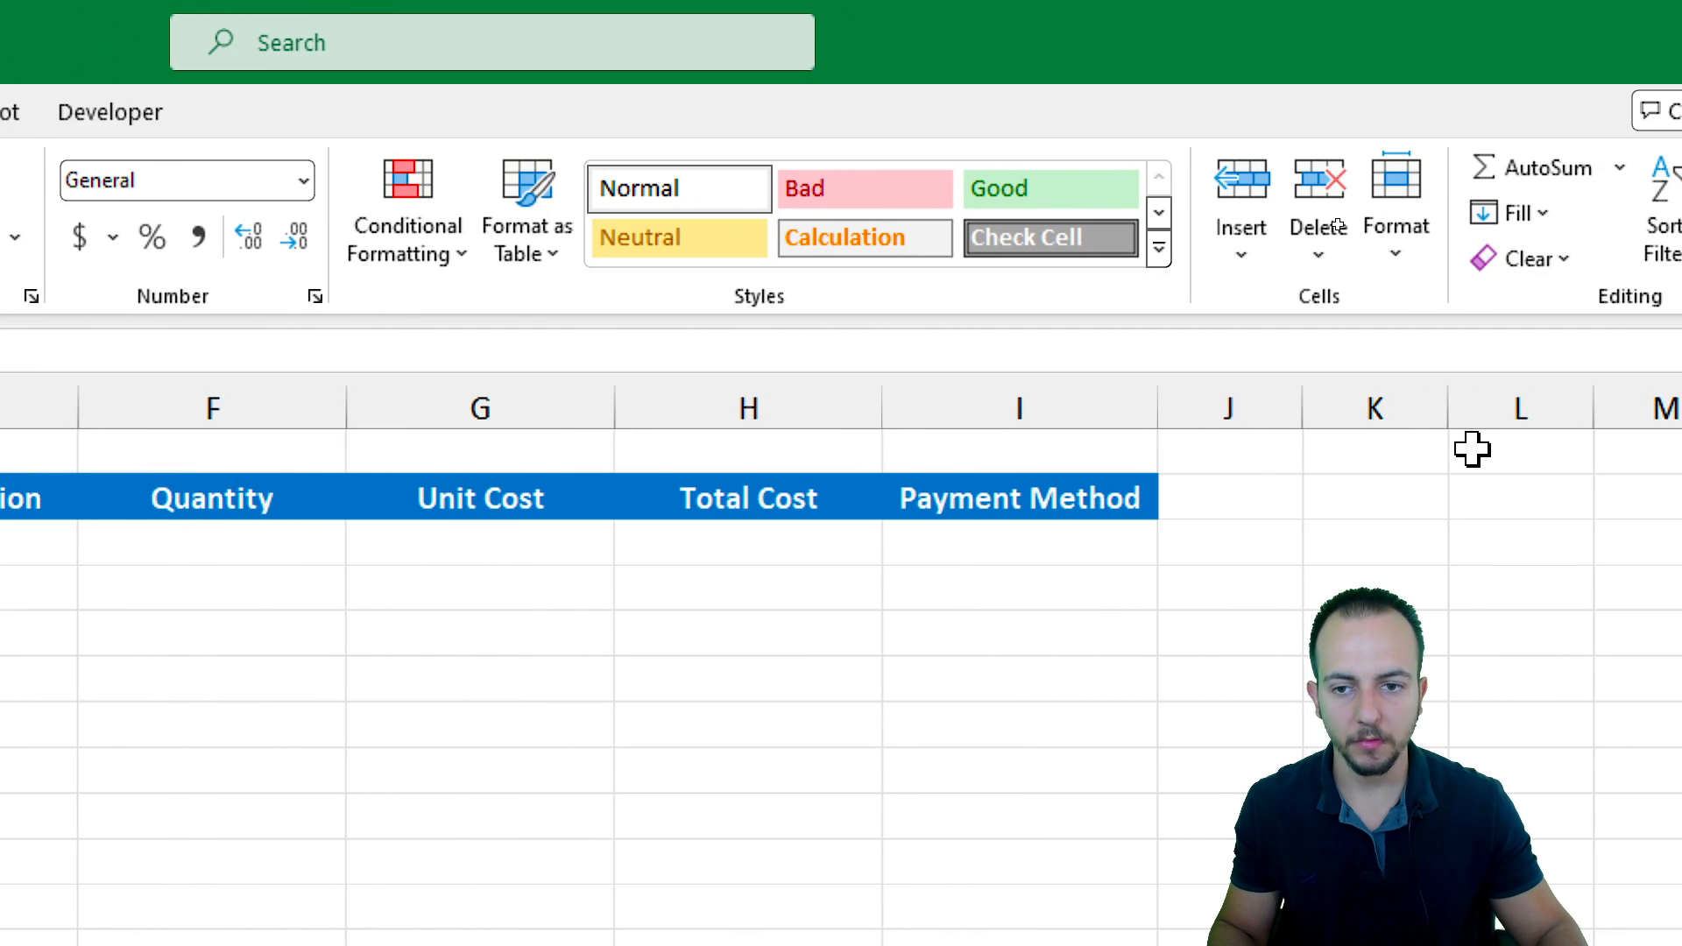
pyautogui.click(1088, 267)
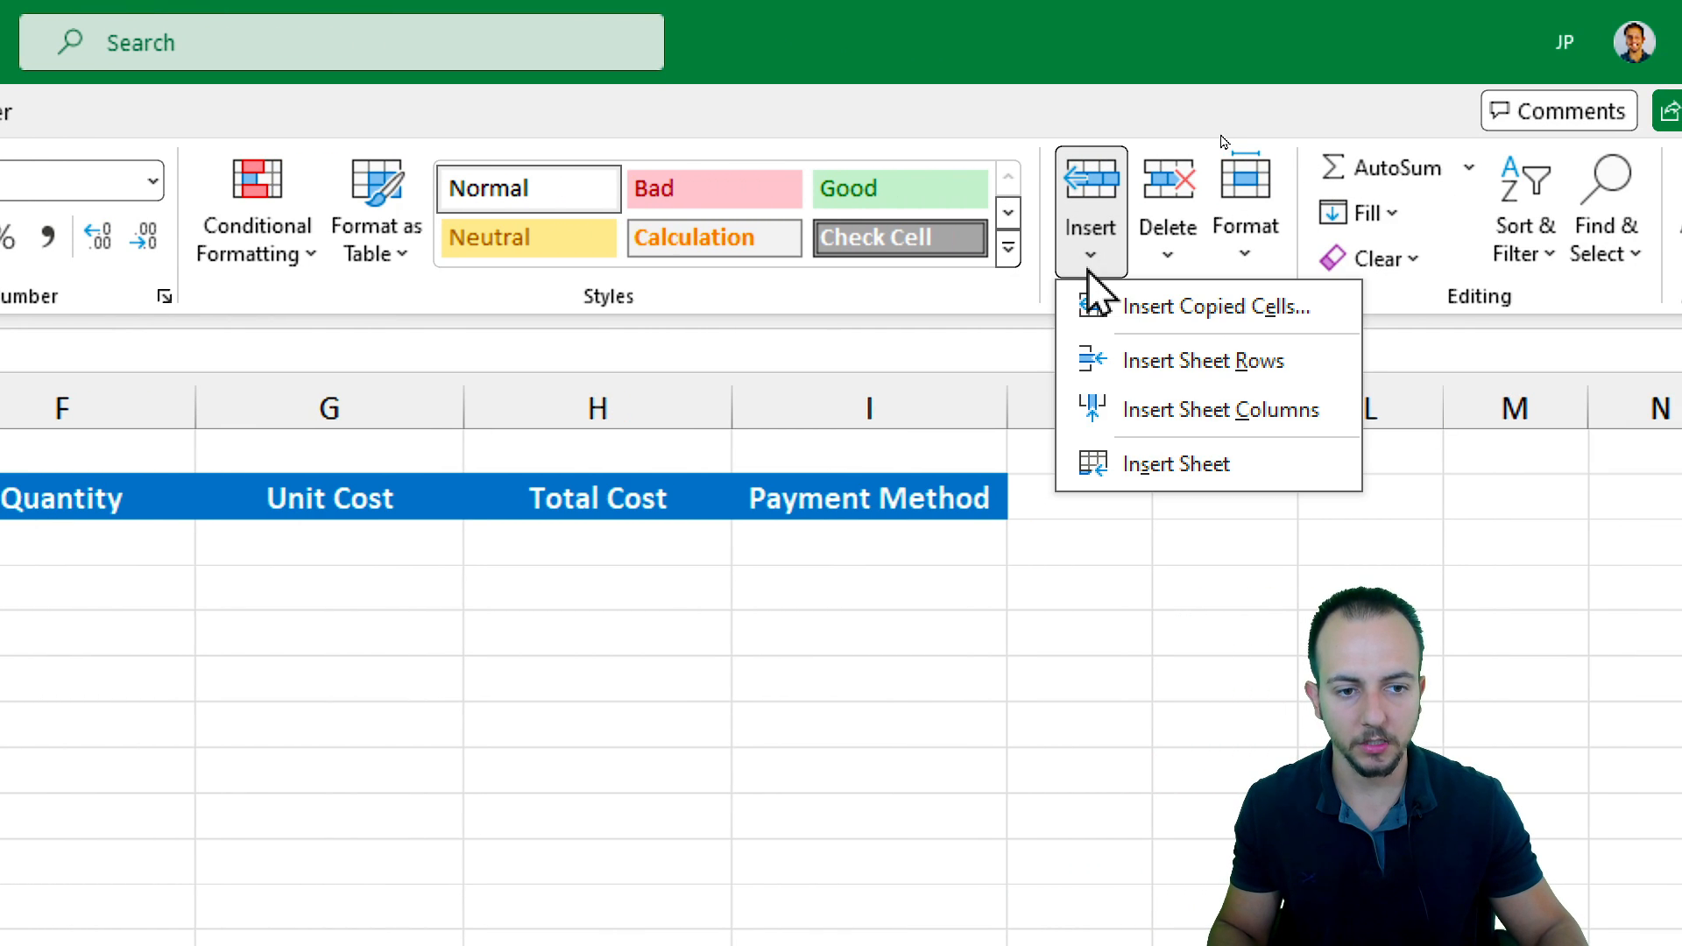
pyautogui.click(1195, 306)
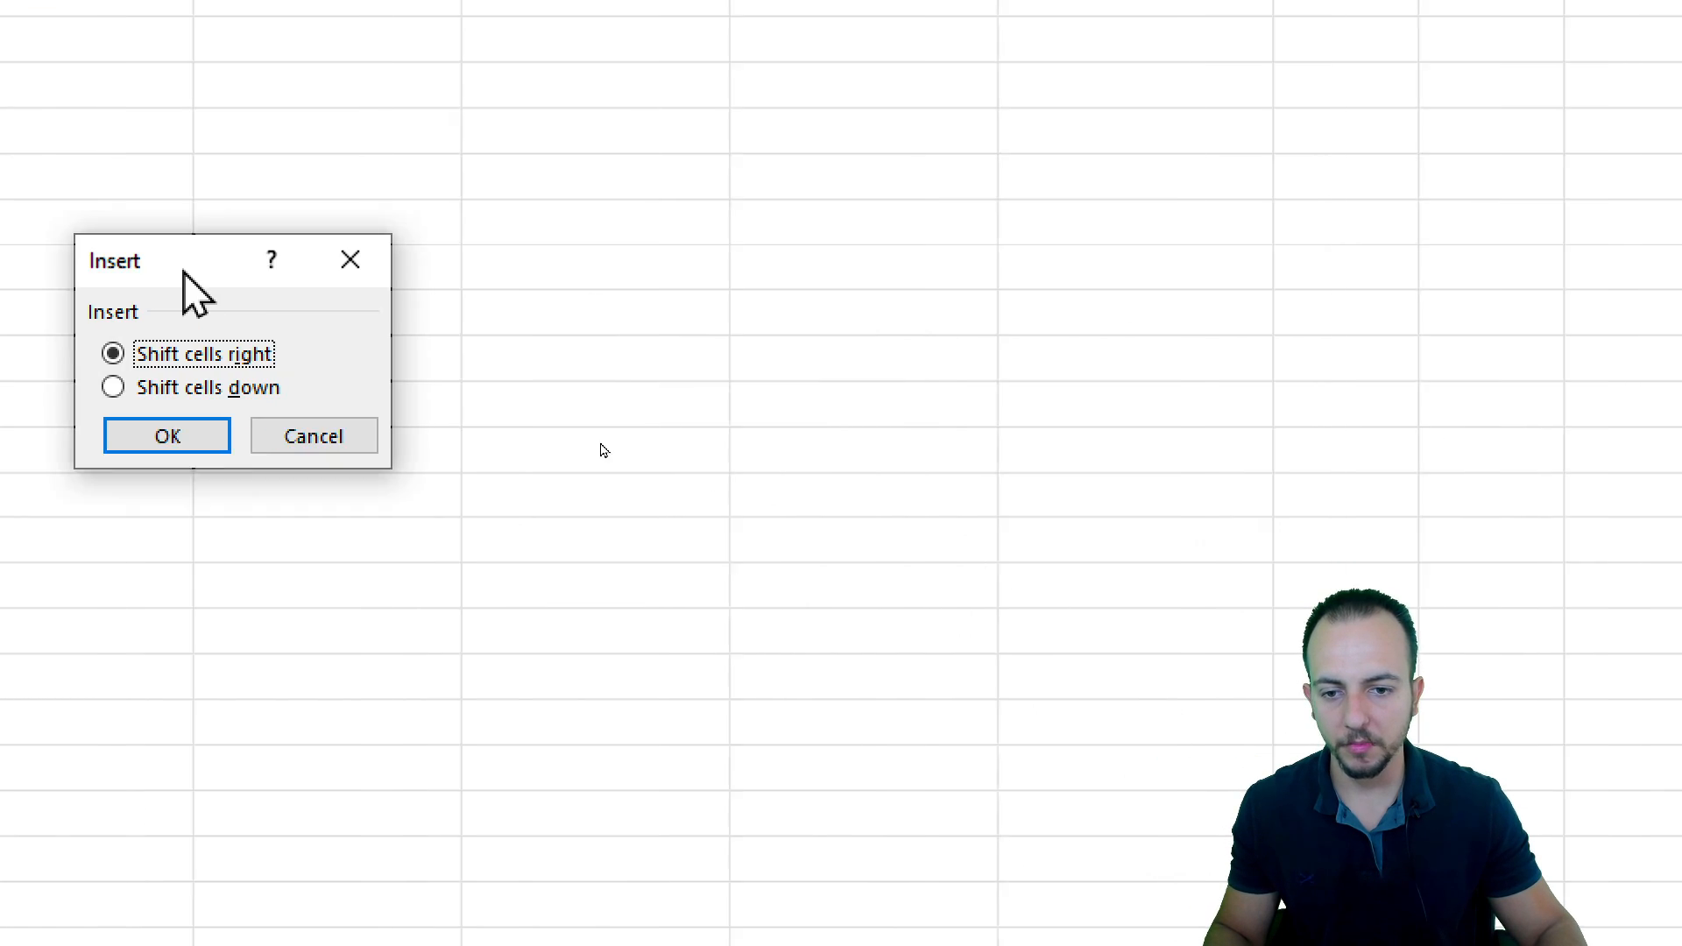
pyautogui.moveTo(182, 271); pyautogui.dragTo(369, 305)
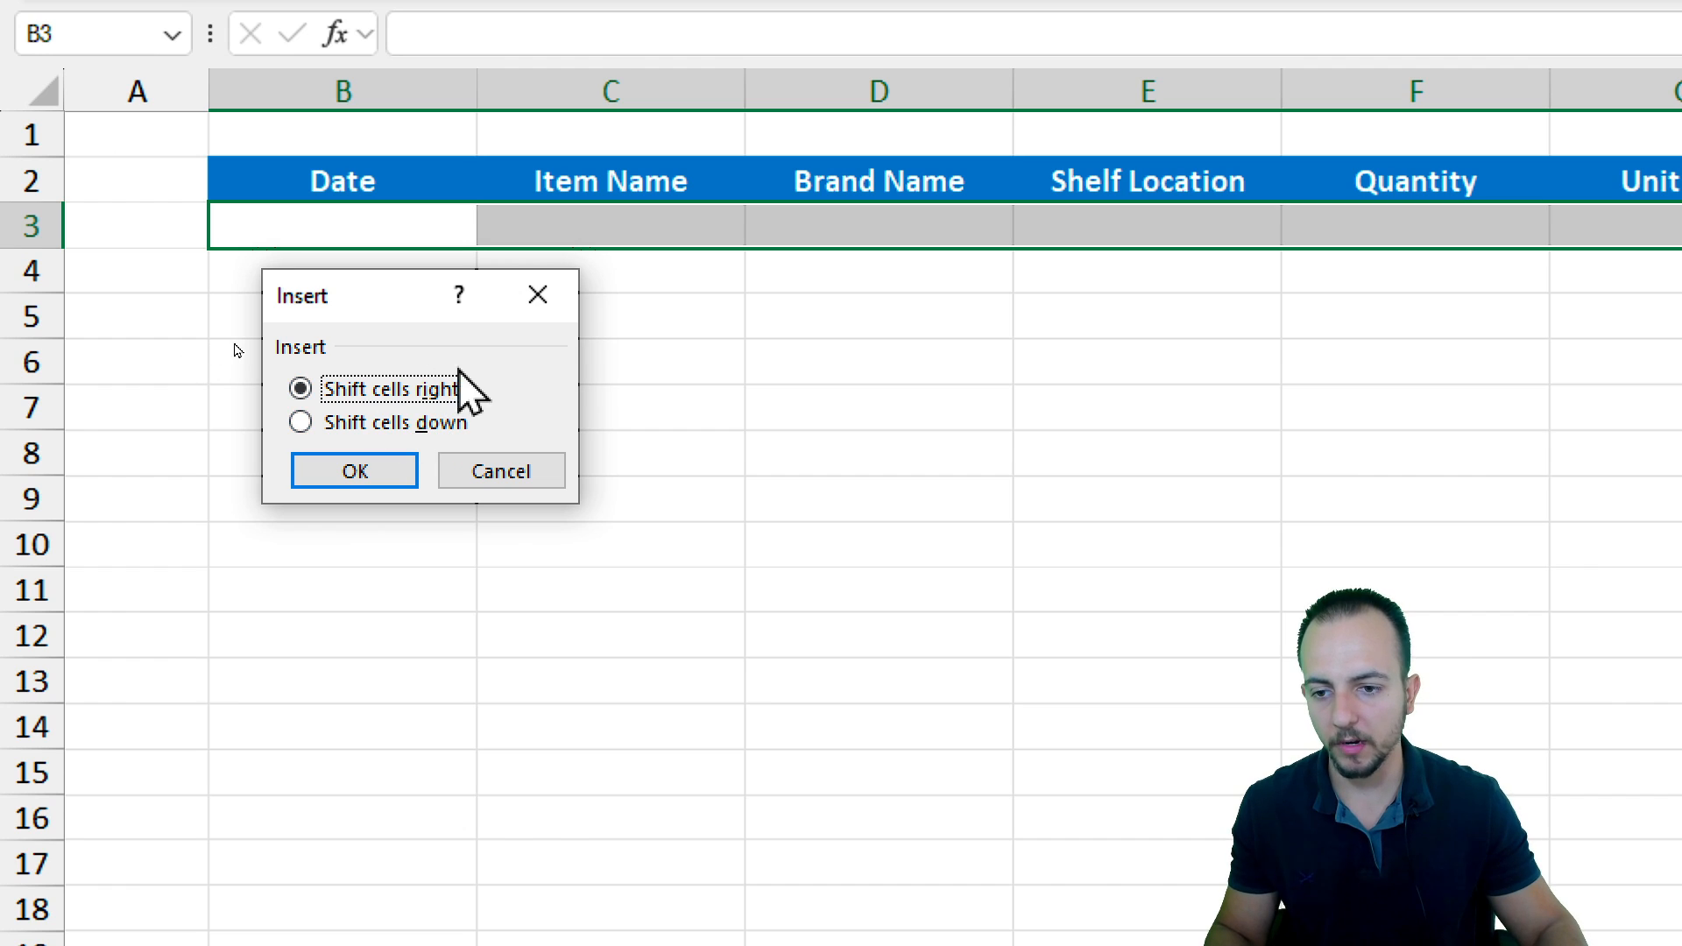
pyautogui.click(416, 423)
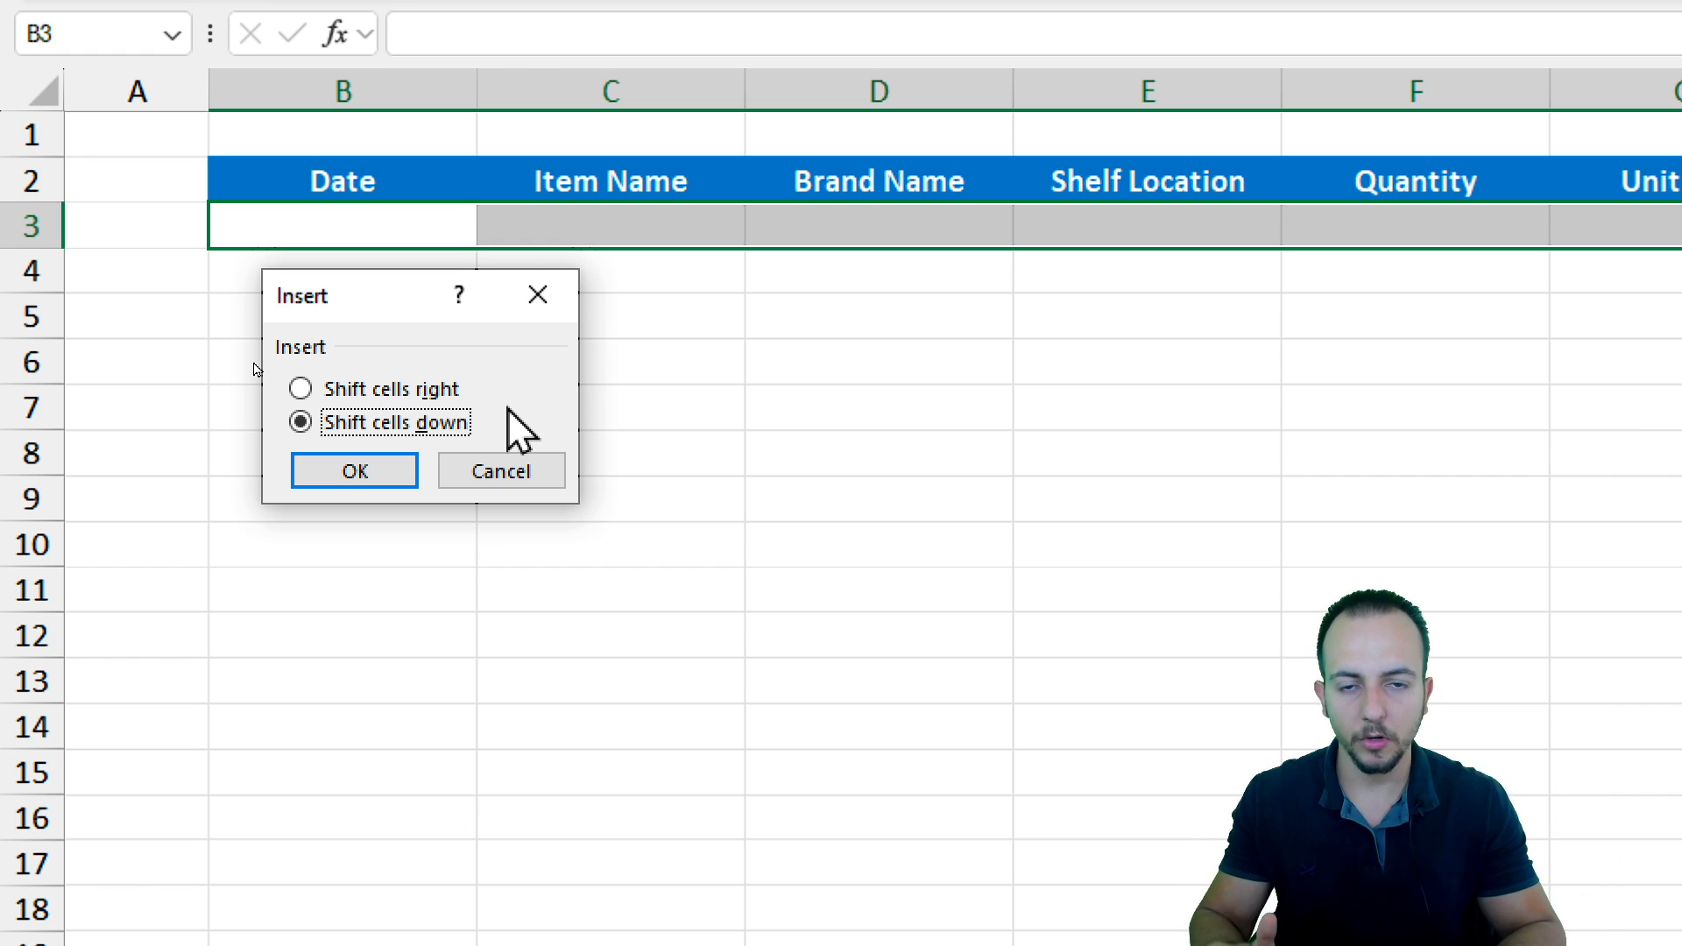
pyautogui.click(359, 473)
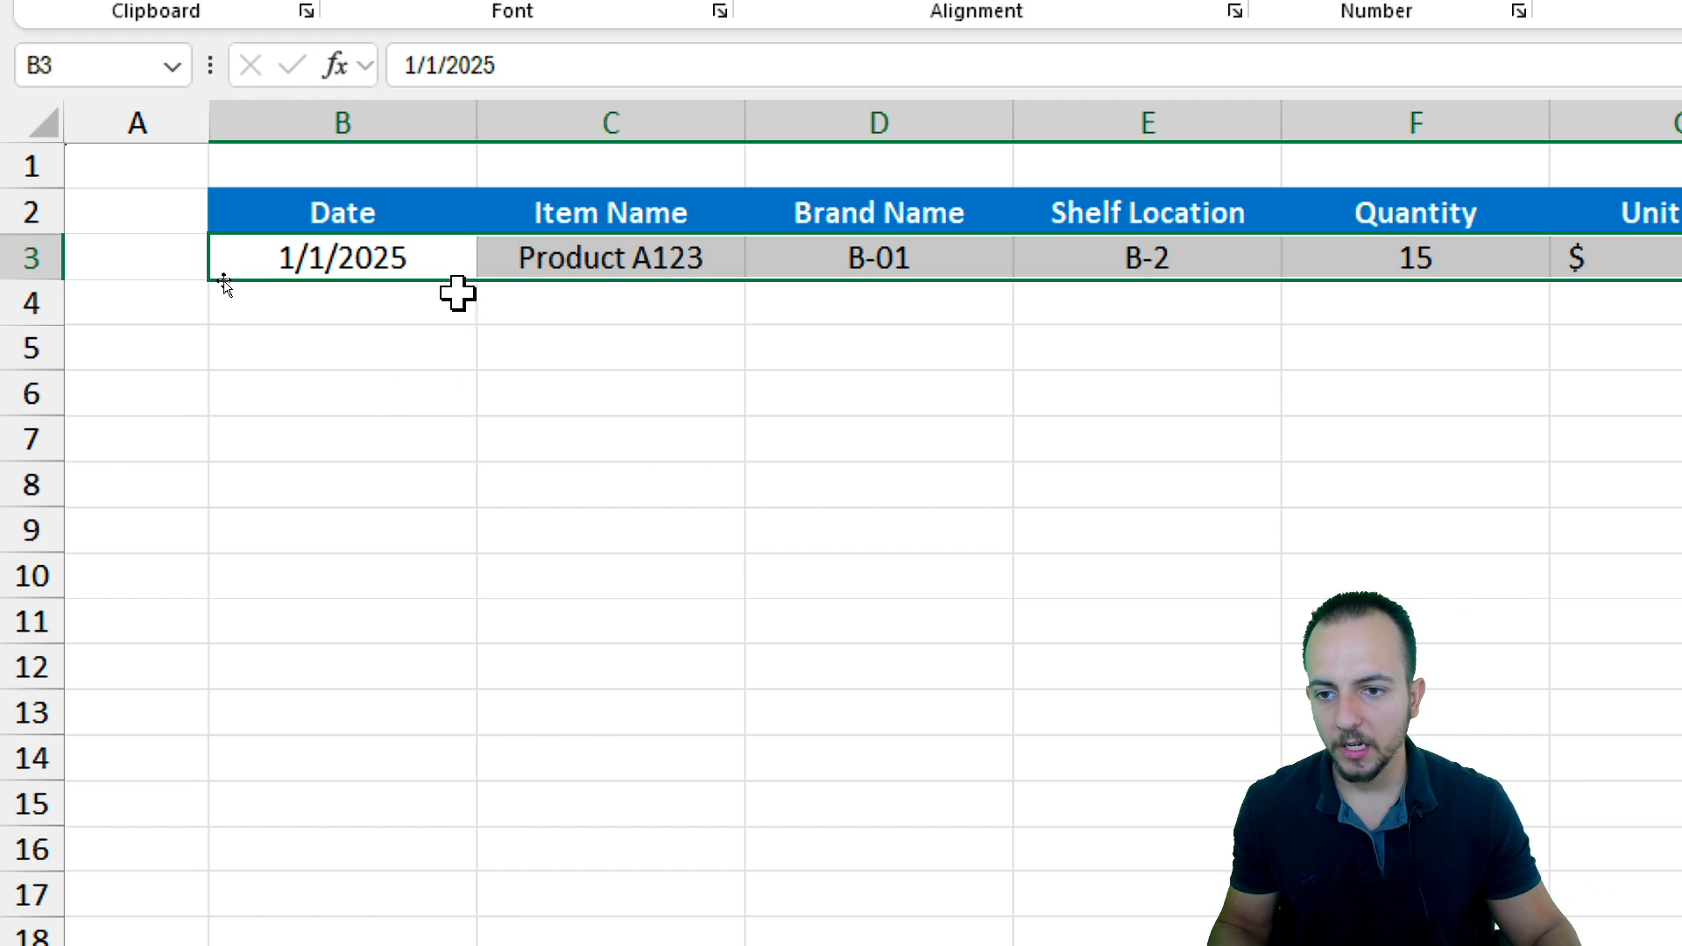
pyautogui.click(348, 264)
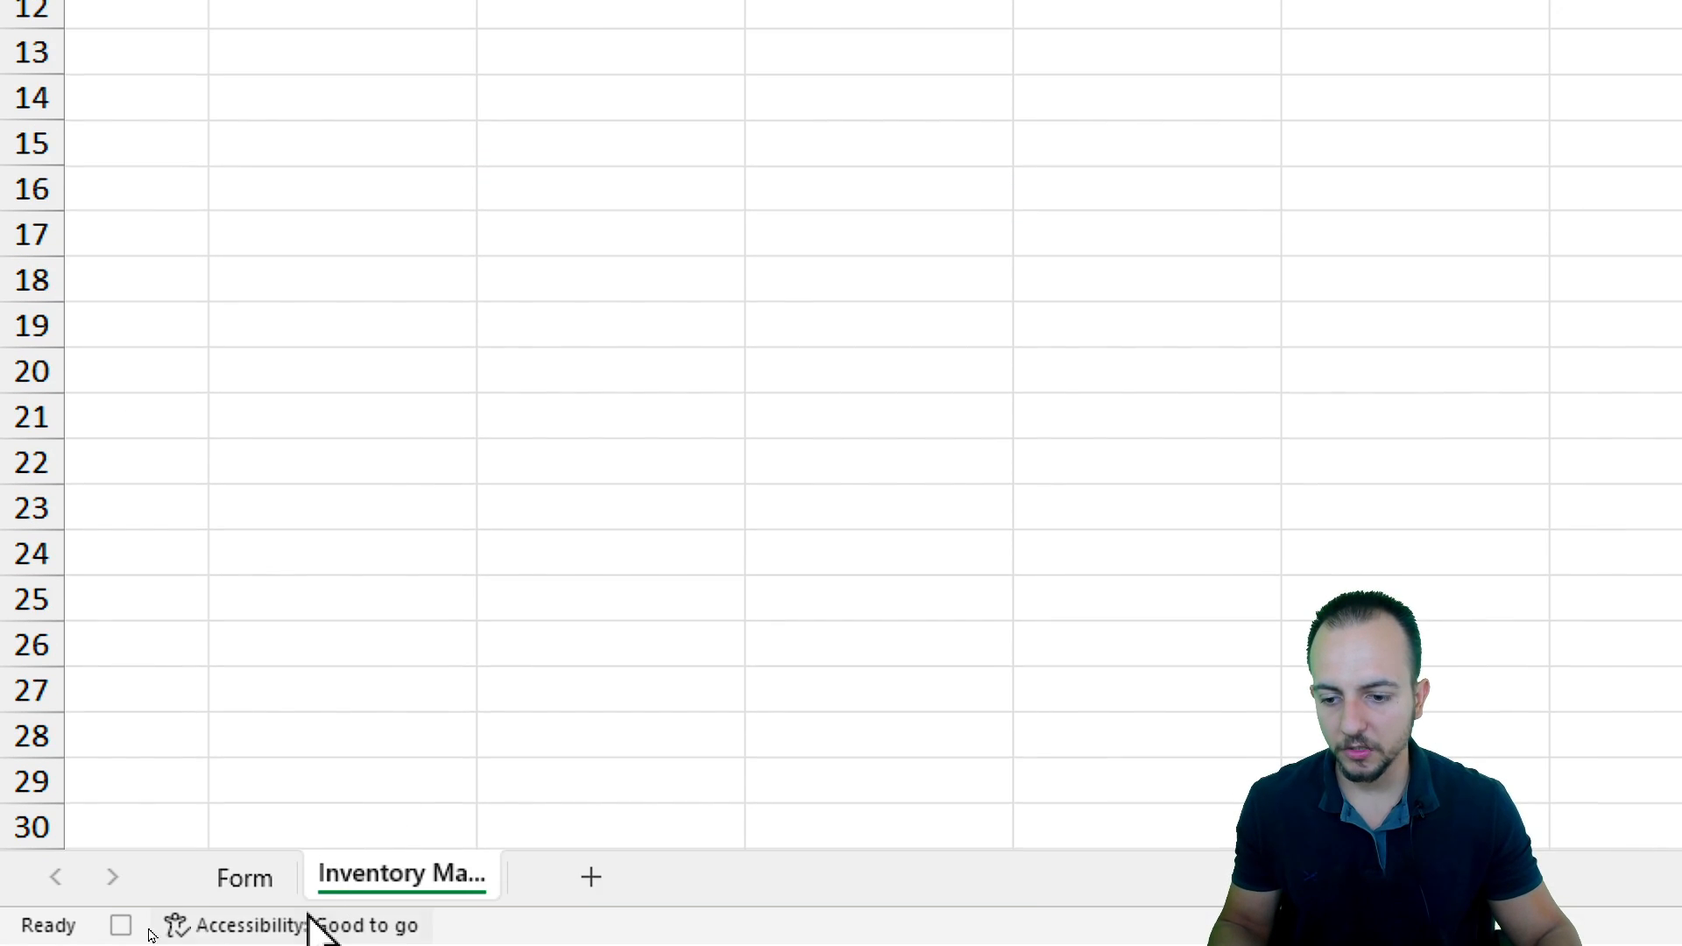
# Return to the Form sheet, clear the item, brand, quantity, unit cost, date and payment entries, and select the item cell D5
pyautogui.click(244, 876)
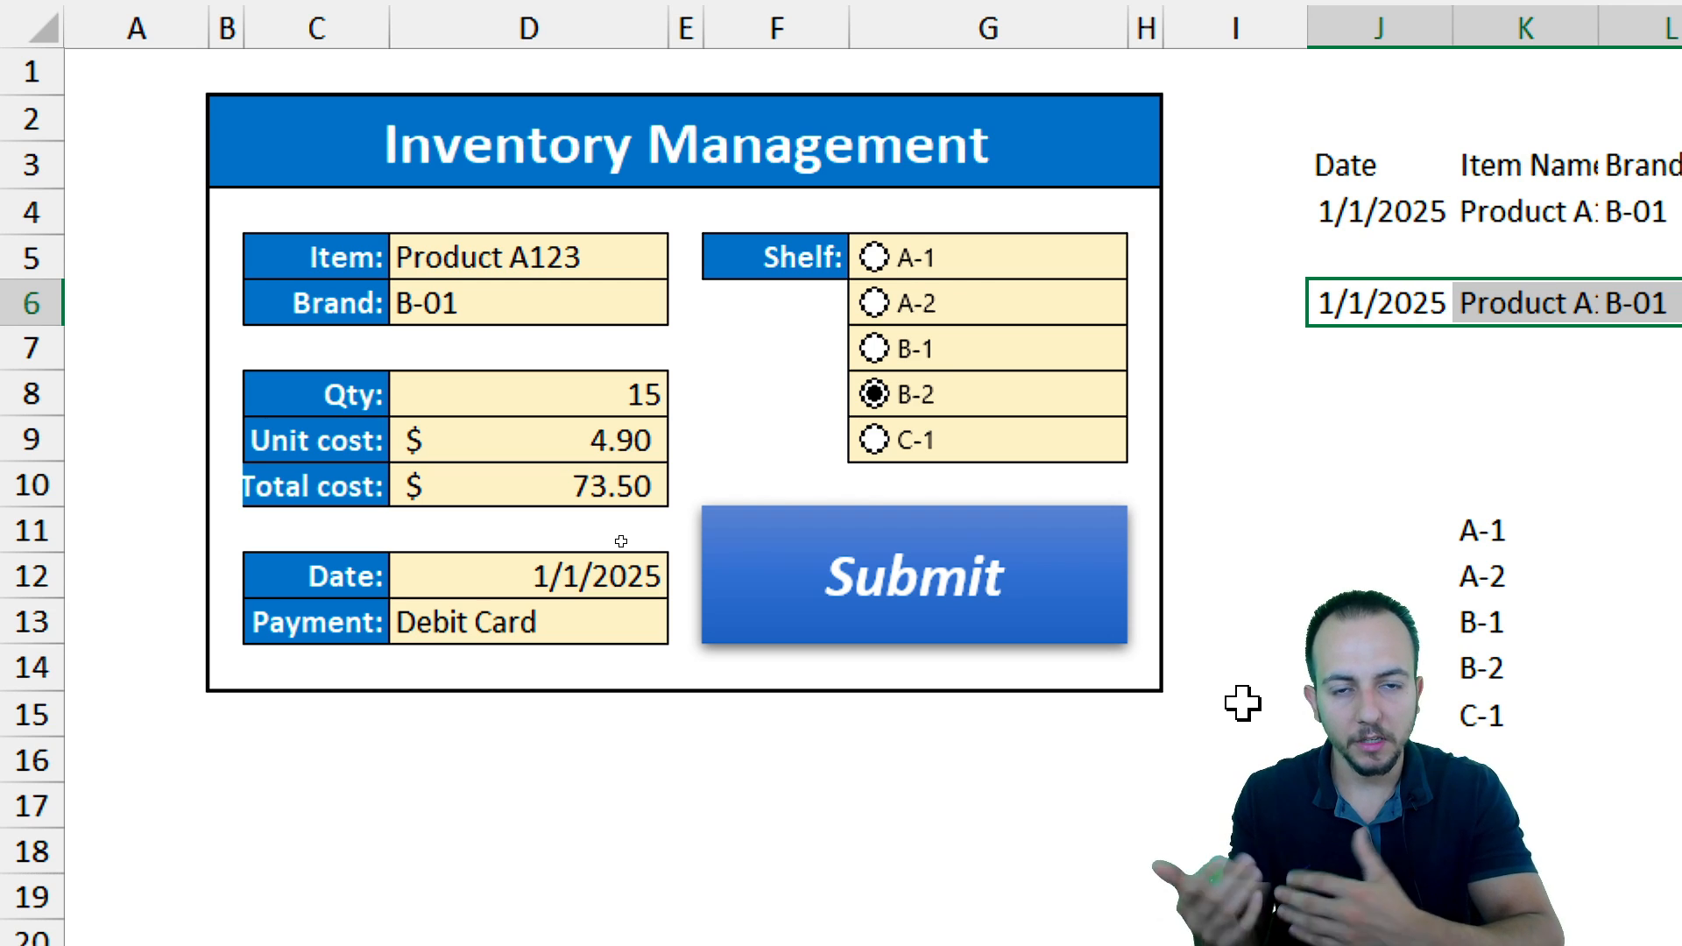
pyautogui.moveTo(538, 257); pyautogui.dragTo(524, 422)
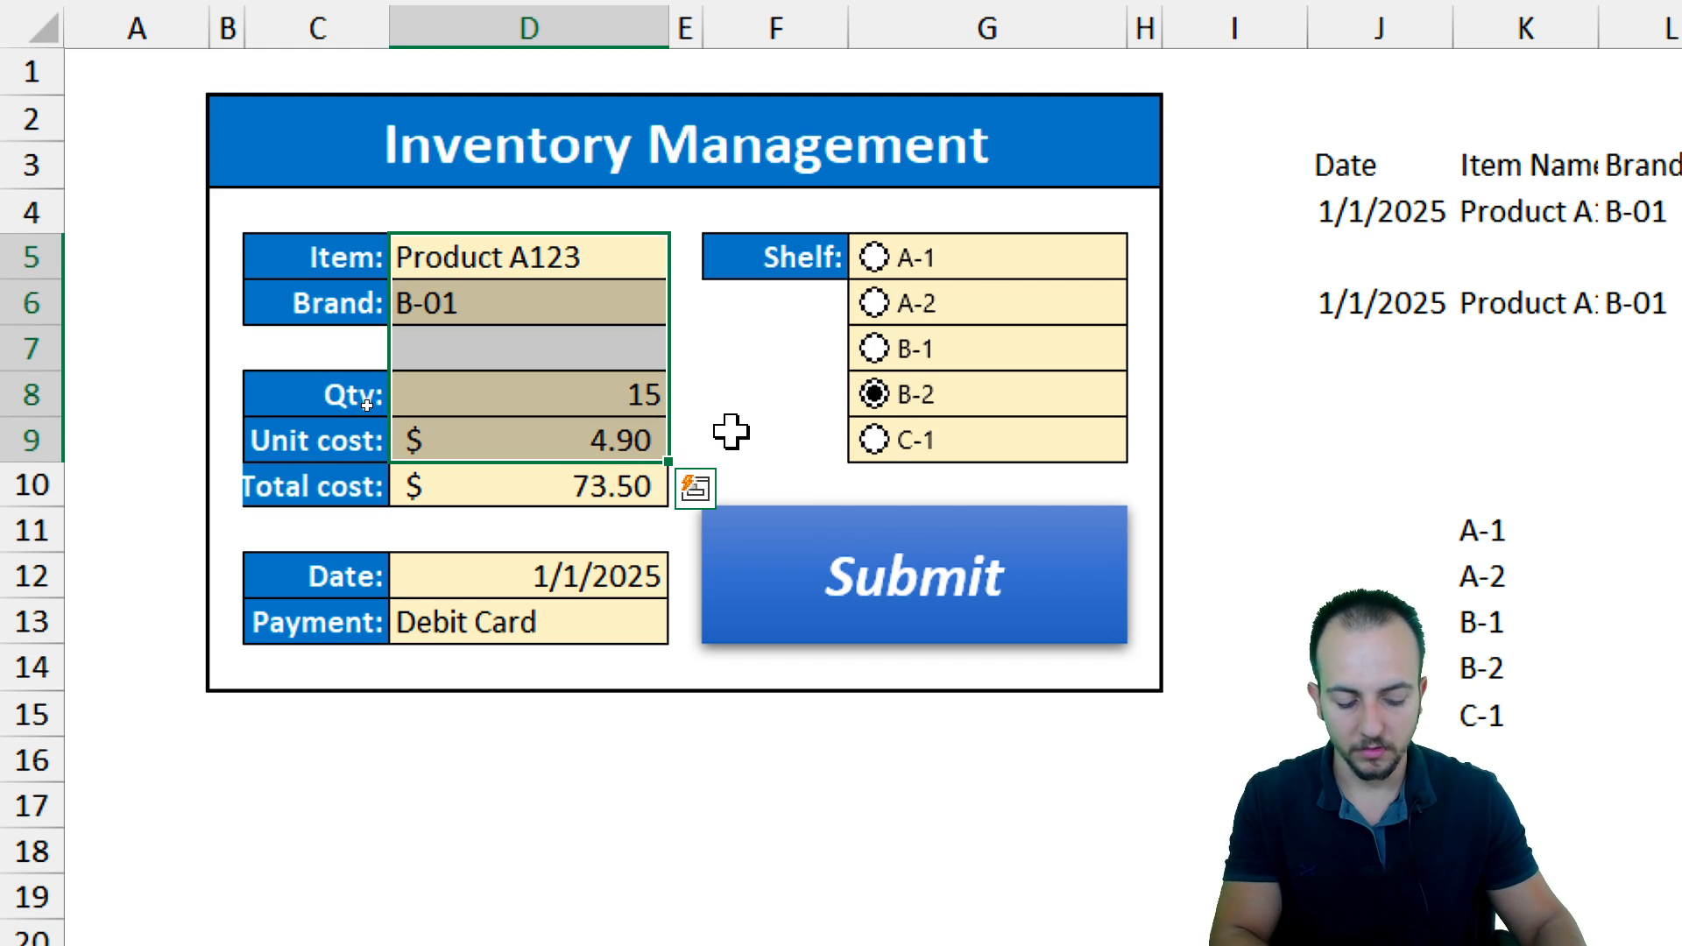
pyautogui.press('Delete')
pyautogui.moveTo(518, 575); pyautogui.dragTo(561, 606)
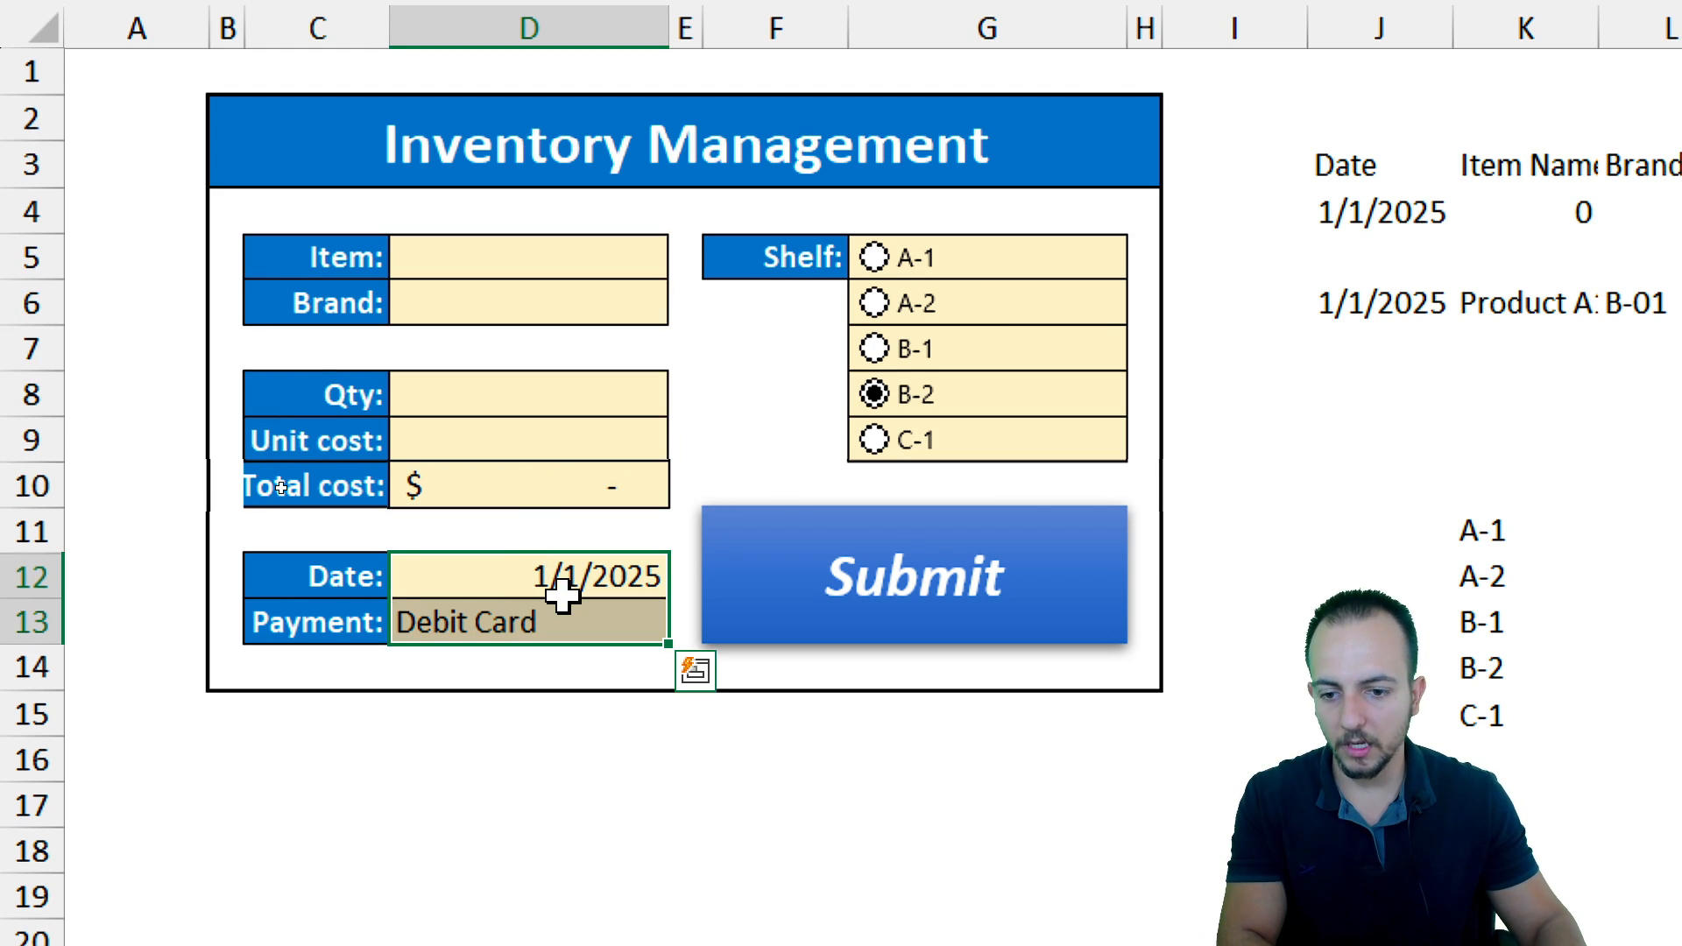
pyautogui.press('Delete')
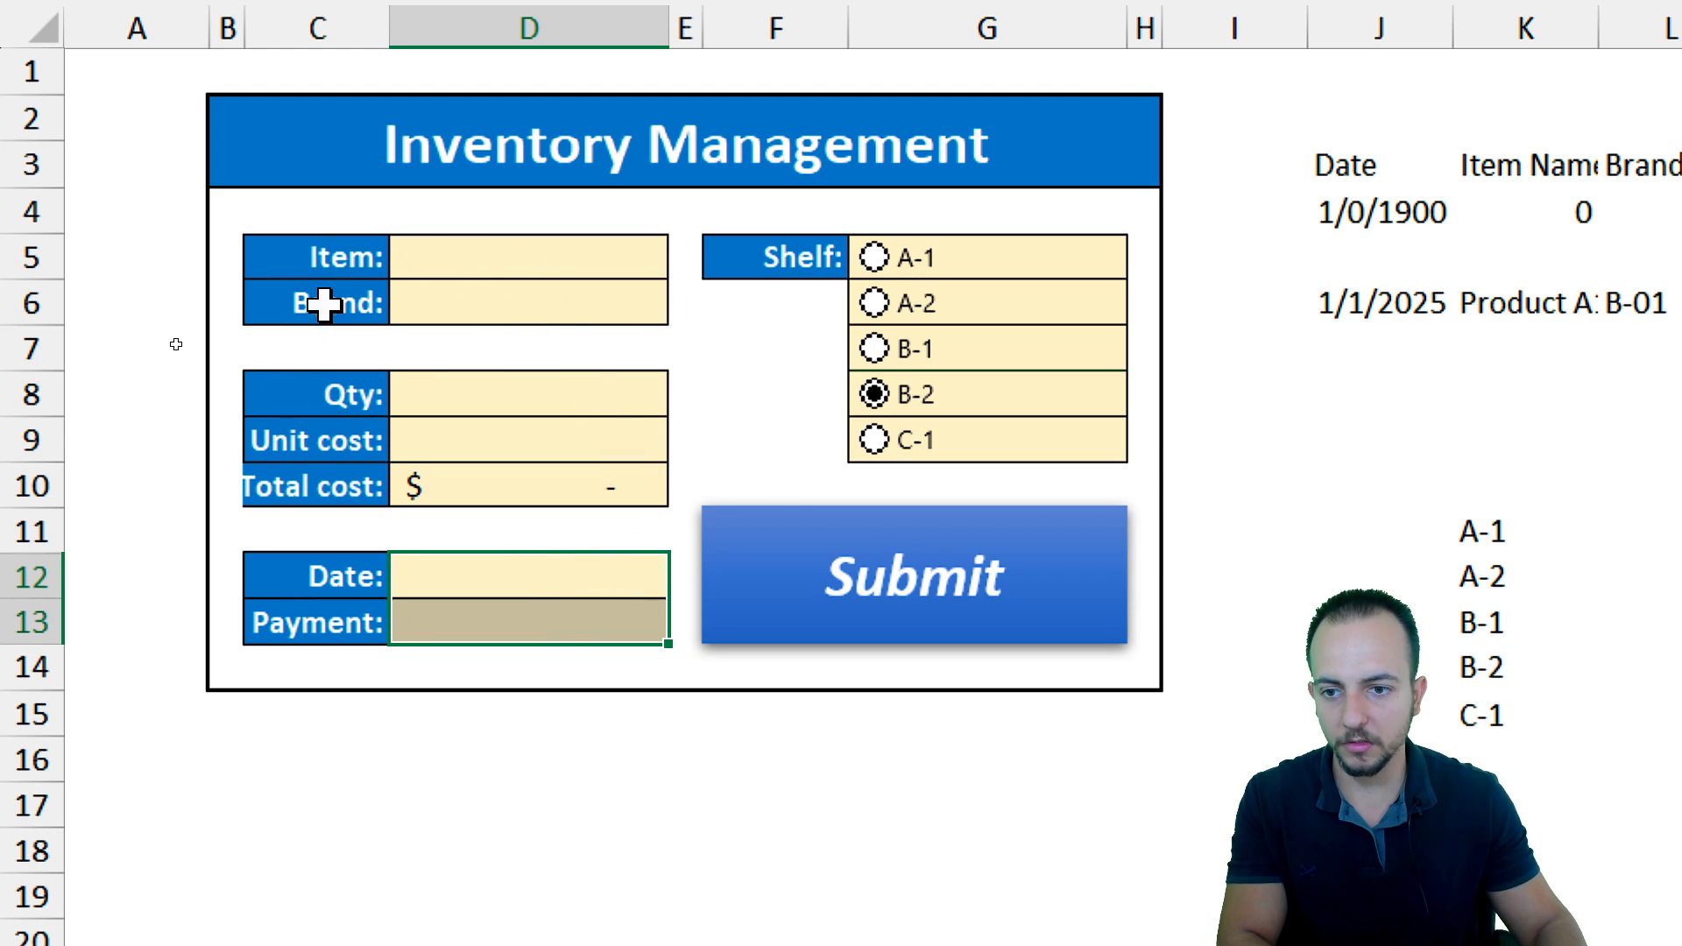
pyautogui.click(514, 249)
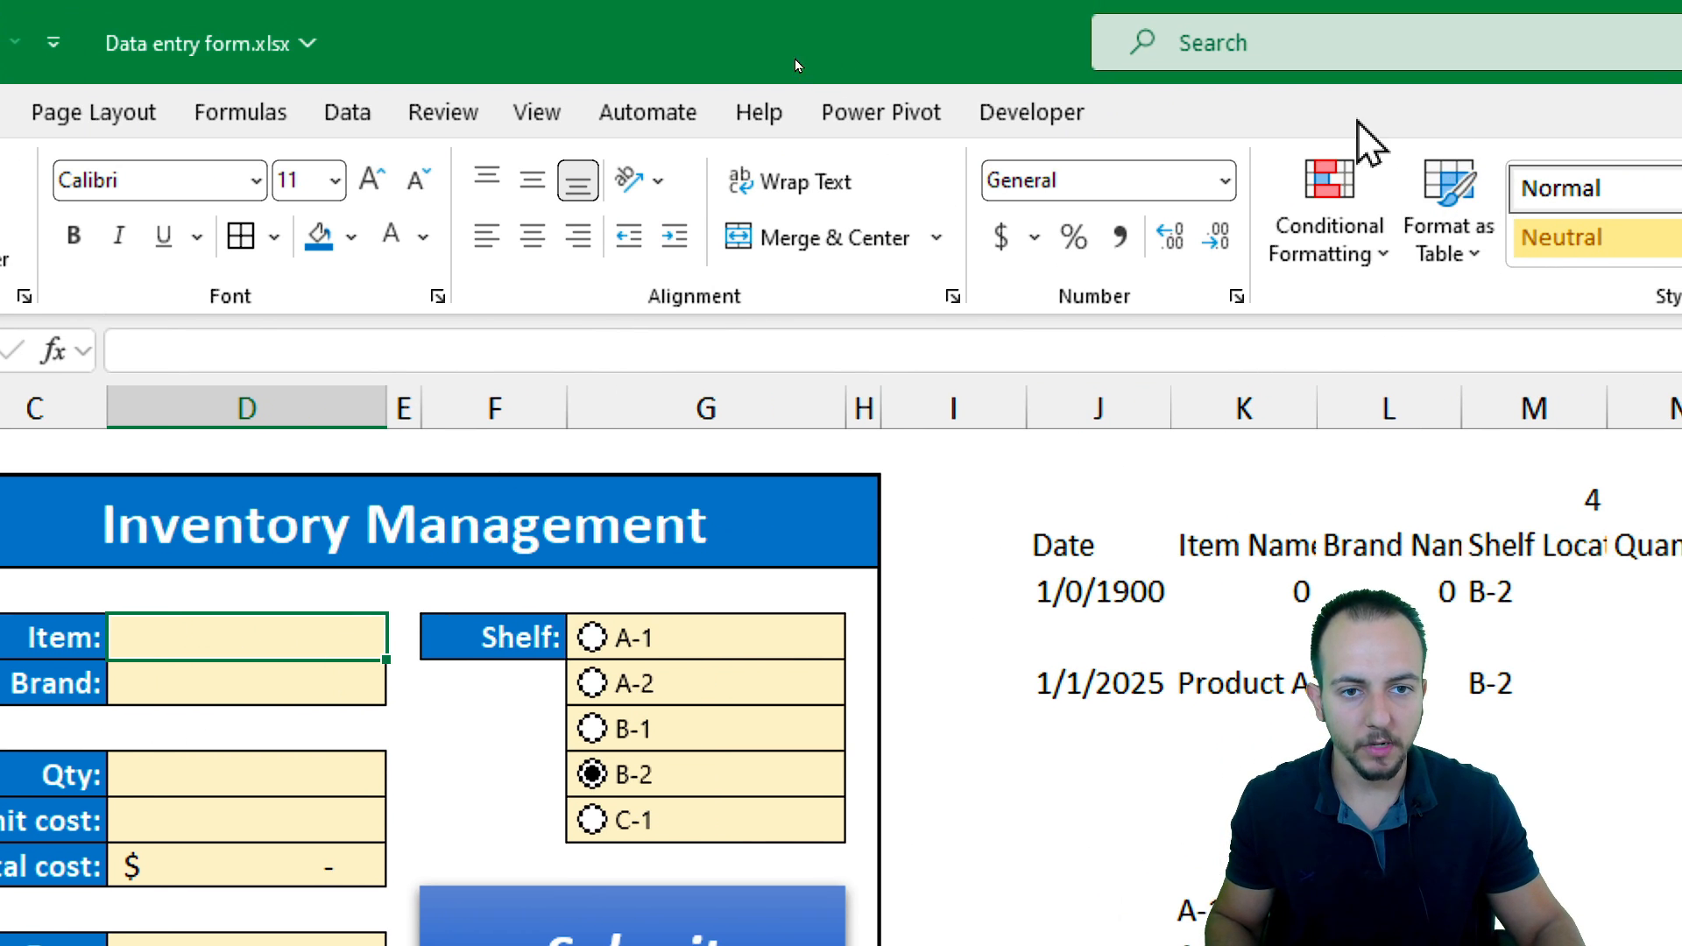
pyautogui.click(1084, 120)
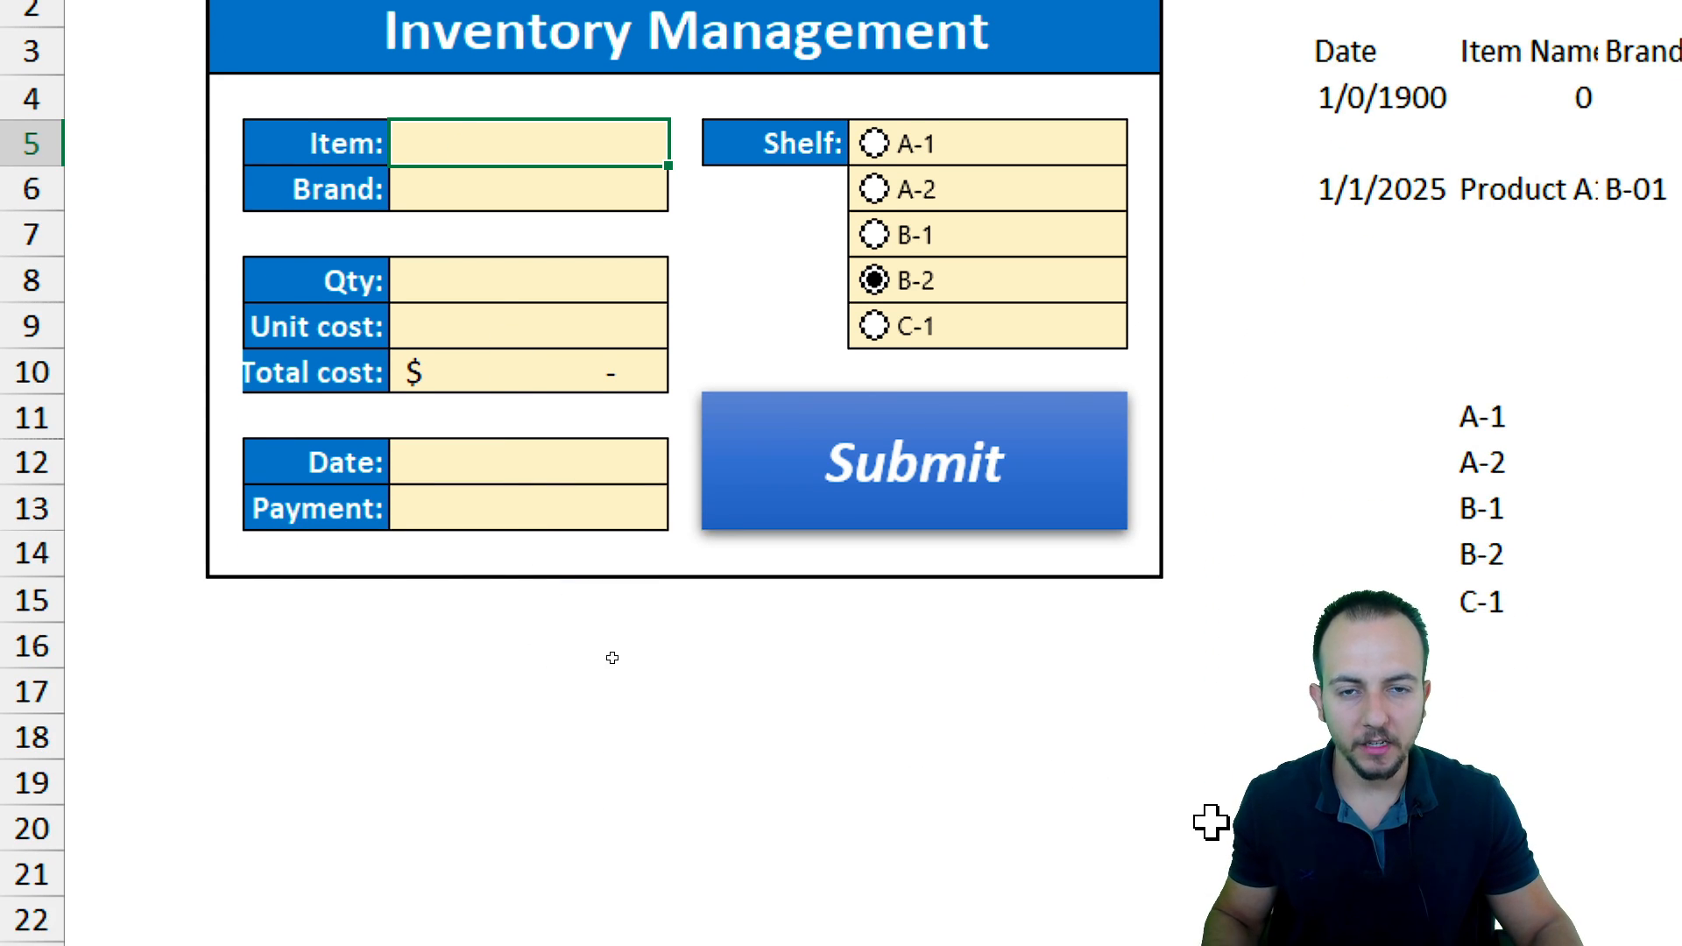
pyautogui.click(788, 443)
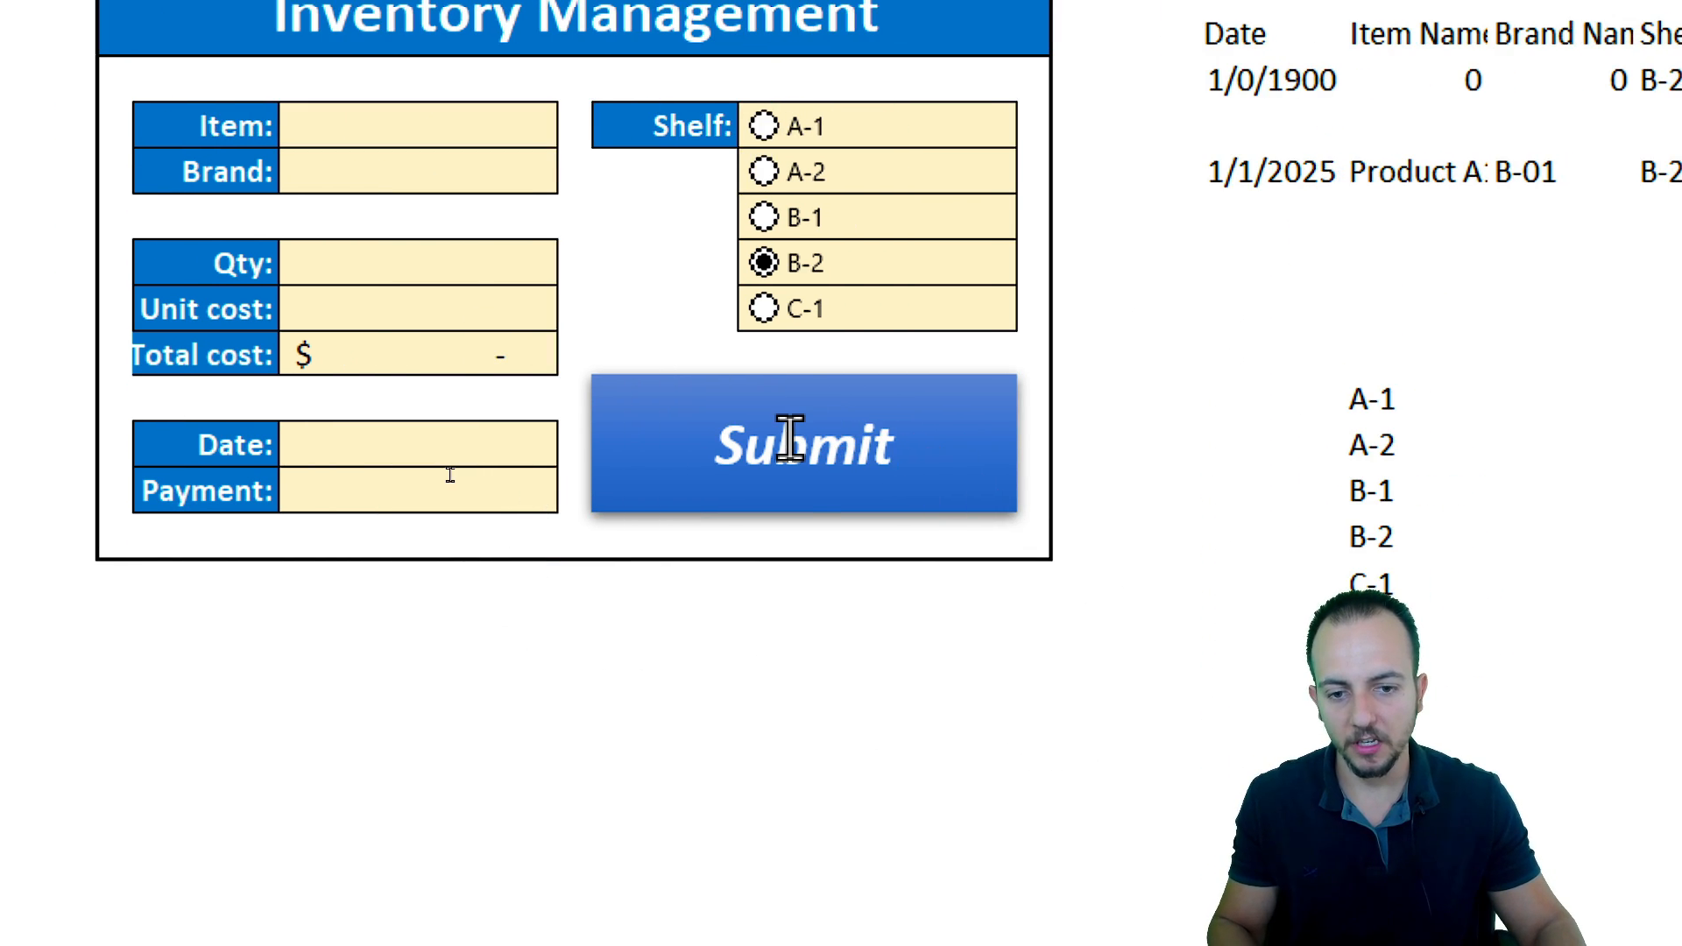
pyautogui.click(803, 445)
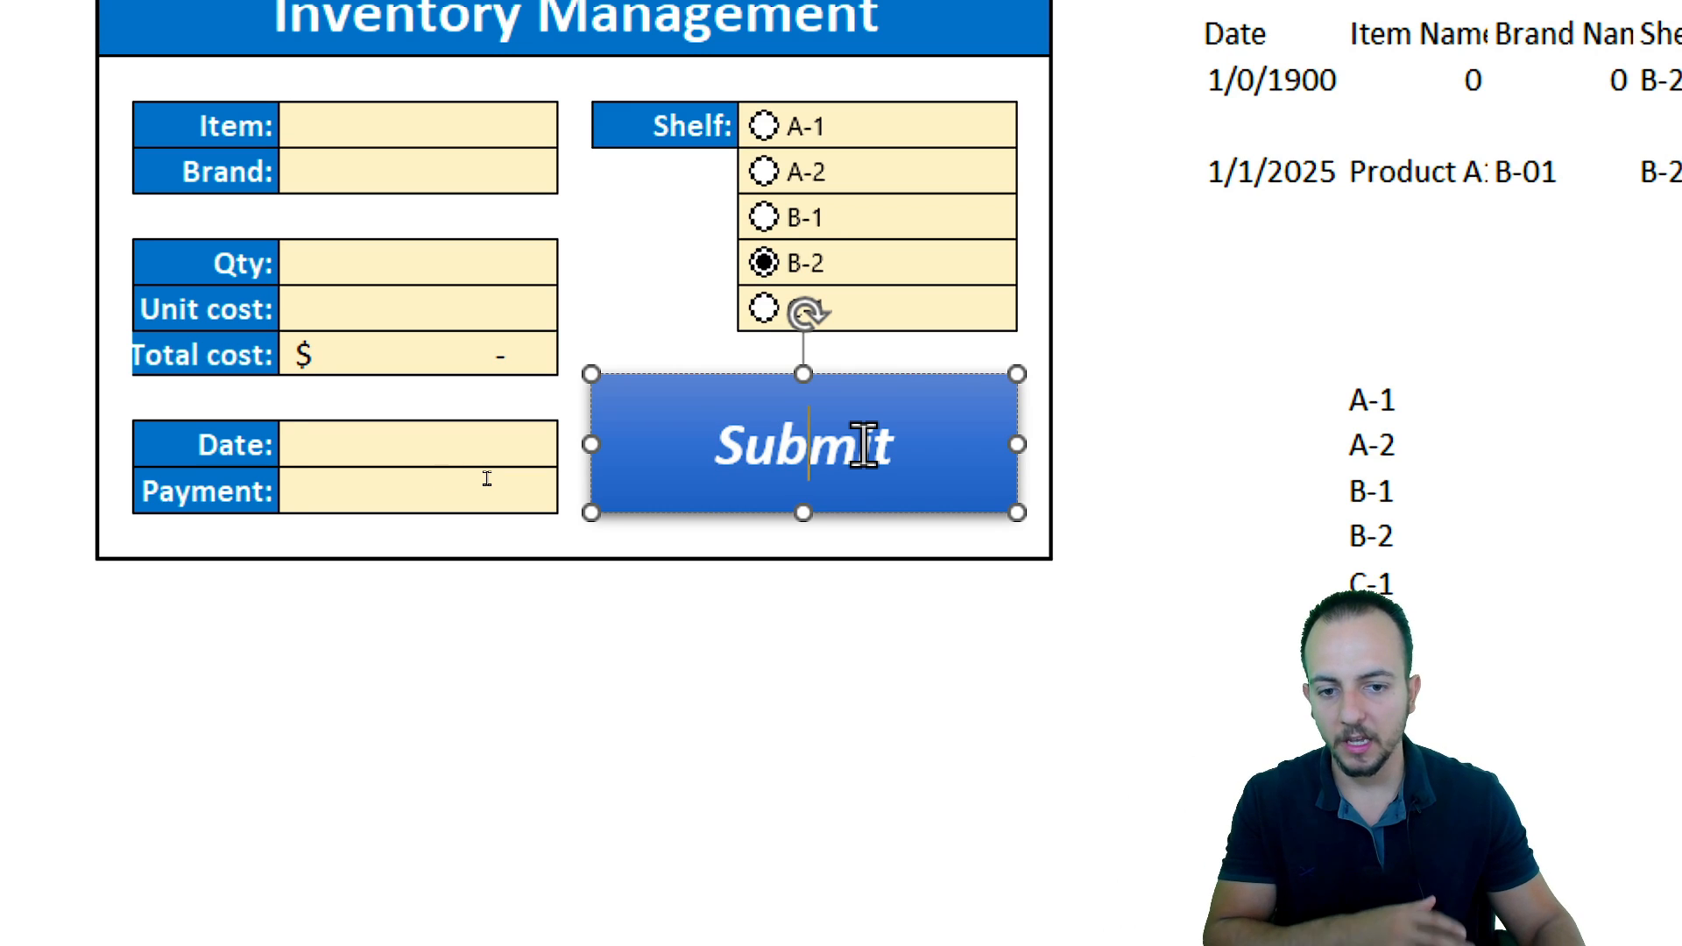
pyautogui.press('Escape')
pyautogui.press('Escape')
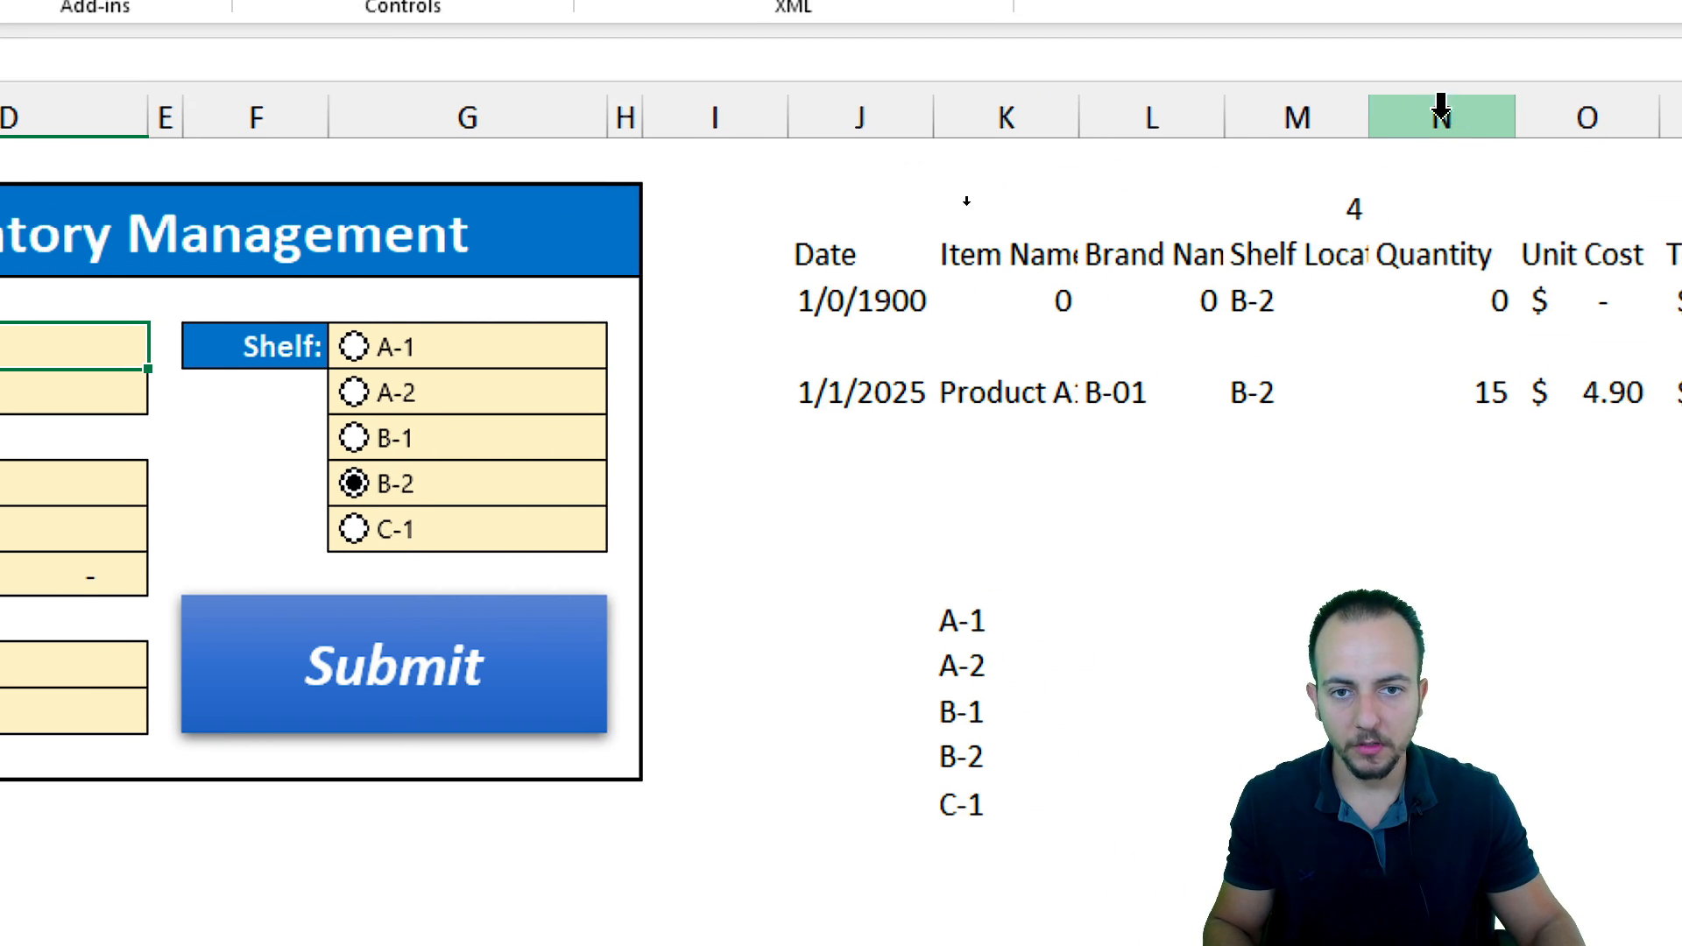
# Hide all columns from J to the last column of the Form sheet
pyautogui.click(875, 117)
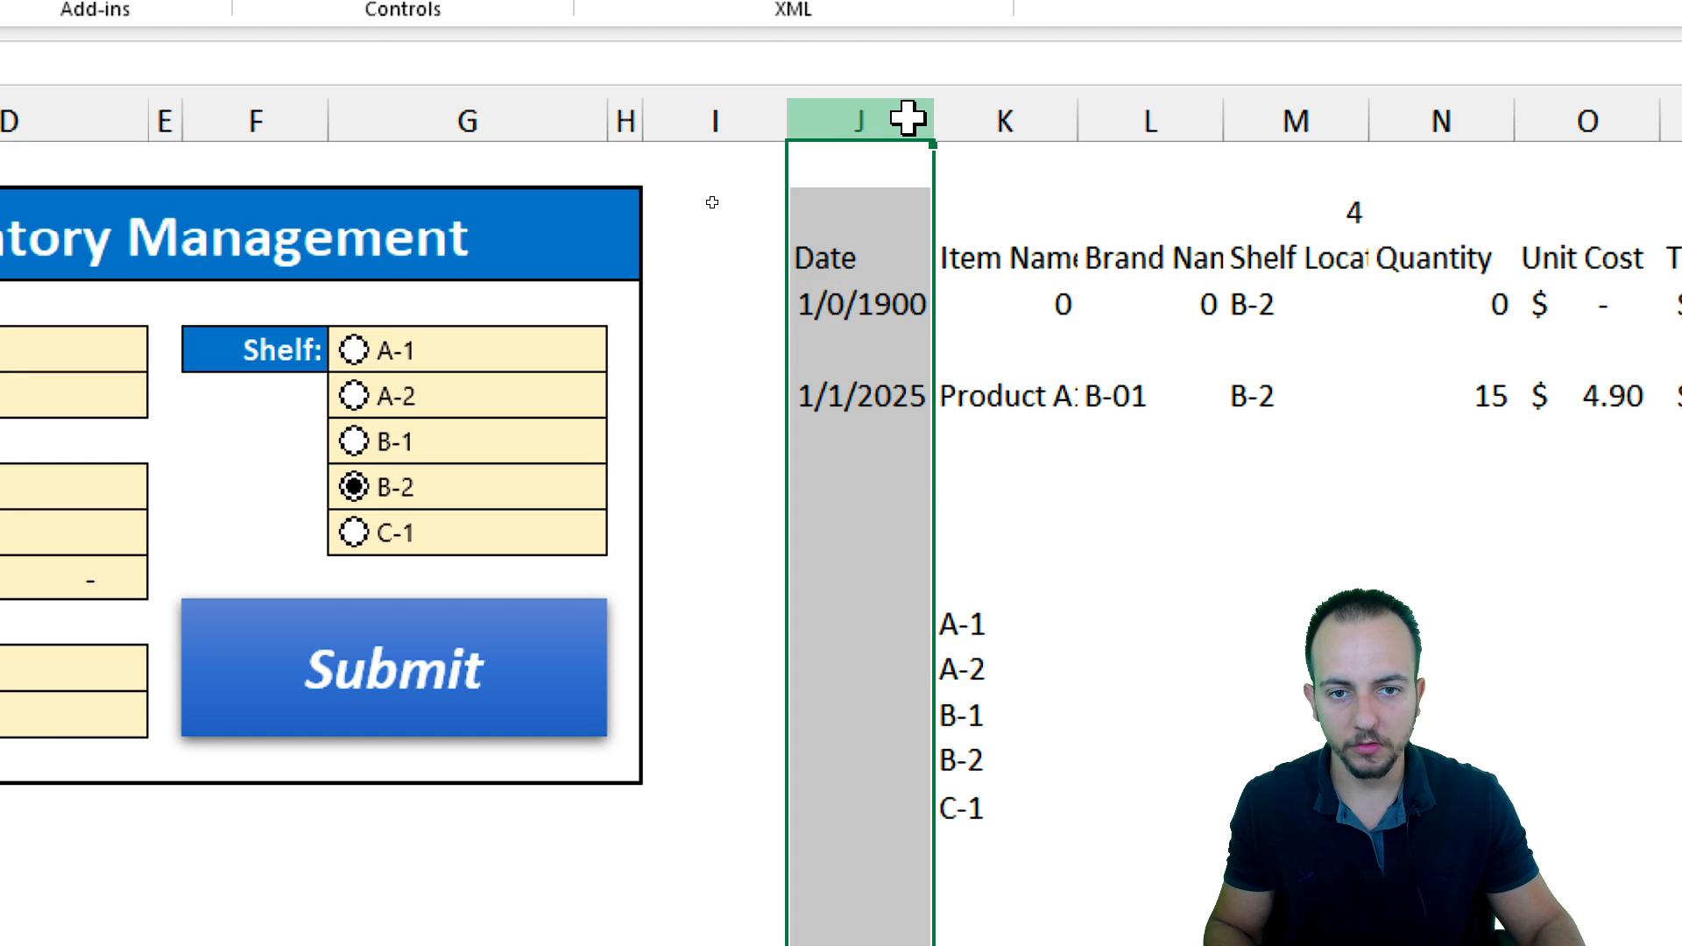
pyautogui.moveTo(841, 118); pyautogui.dragTo(1428, 118)
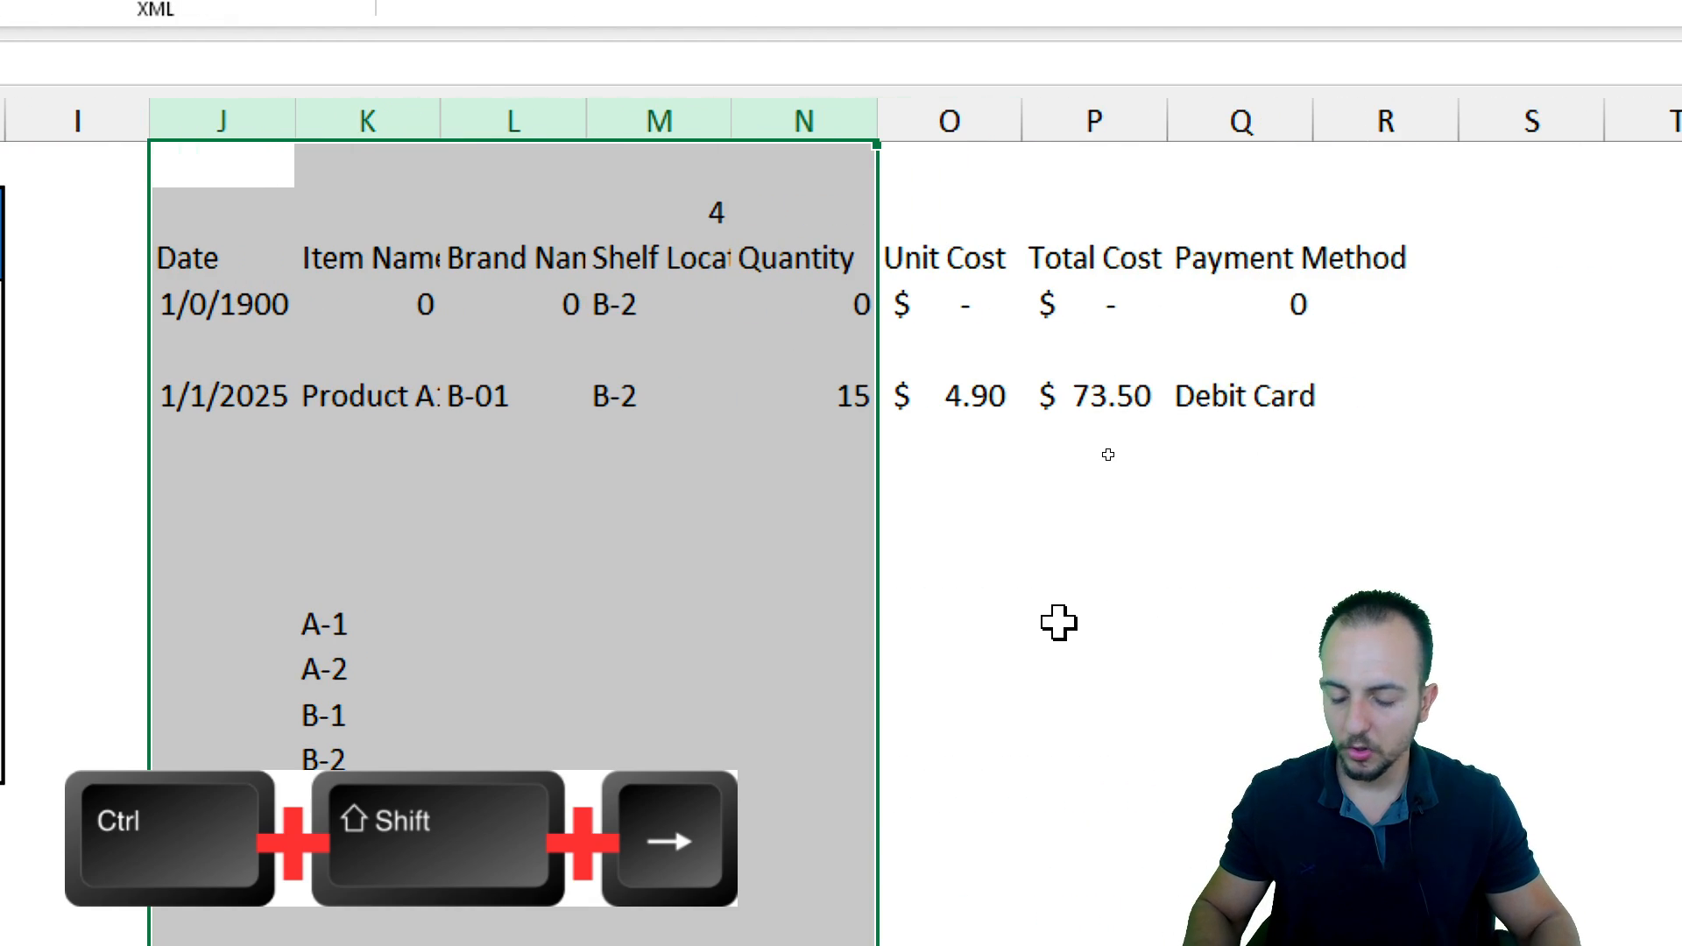
pyautogui.hotkey('ctrl', 'shift', 'Right')
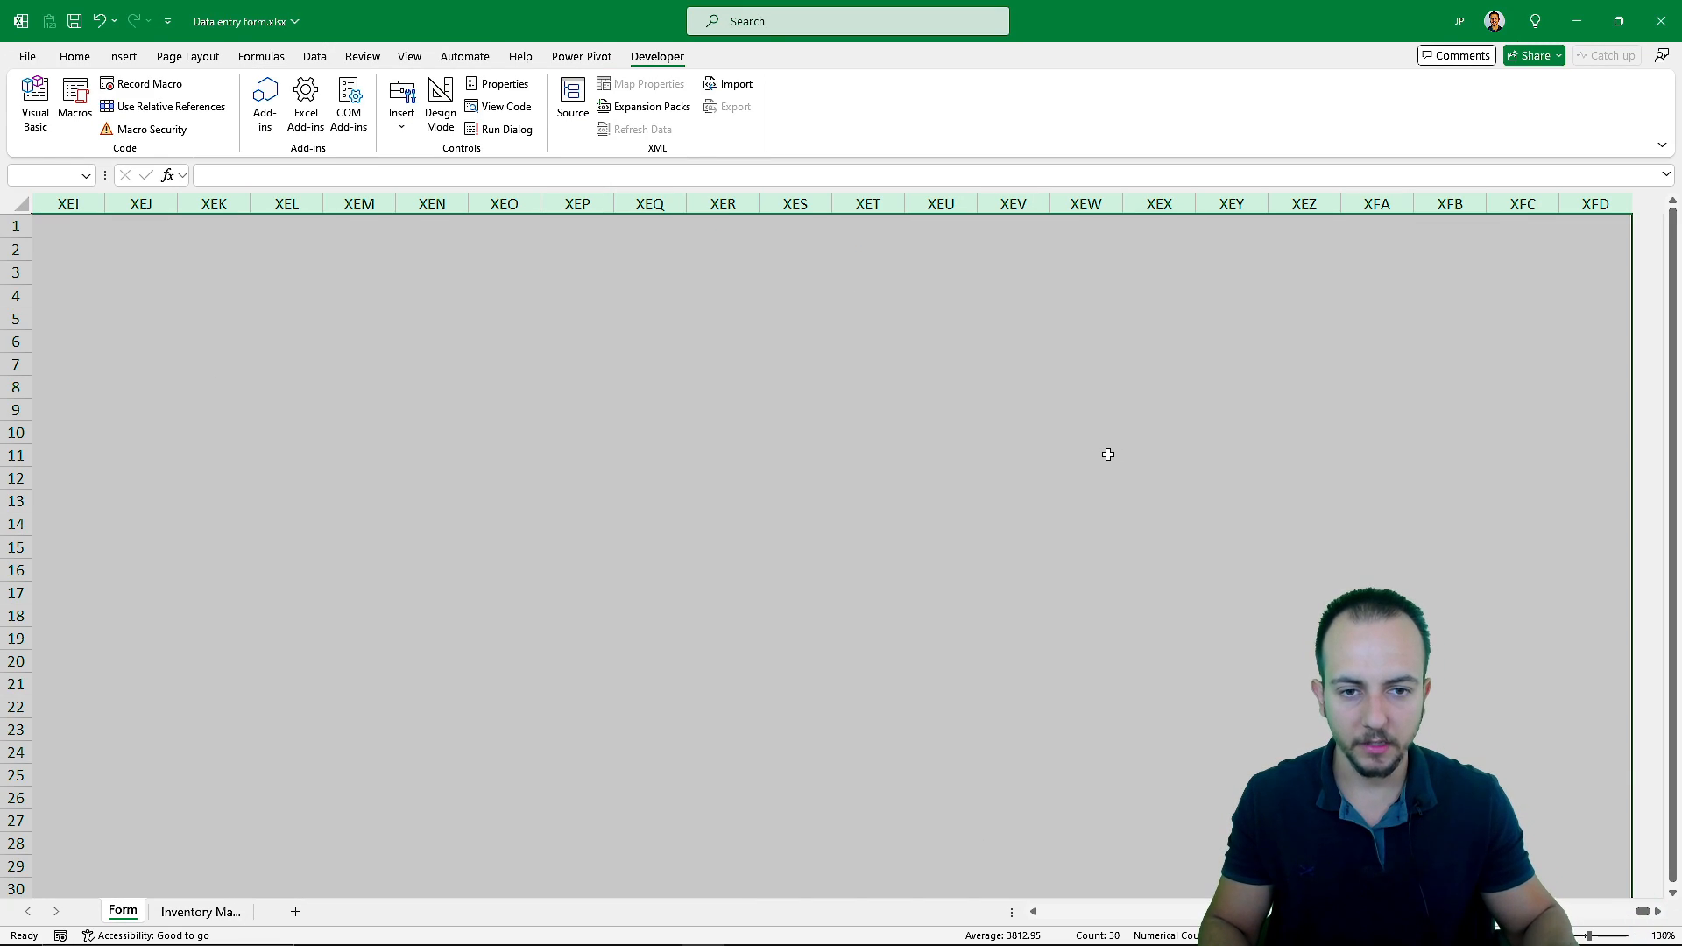
pyautogui.rightClick(699, 377)
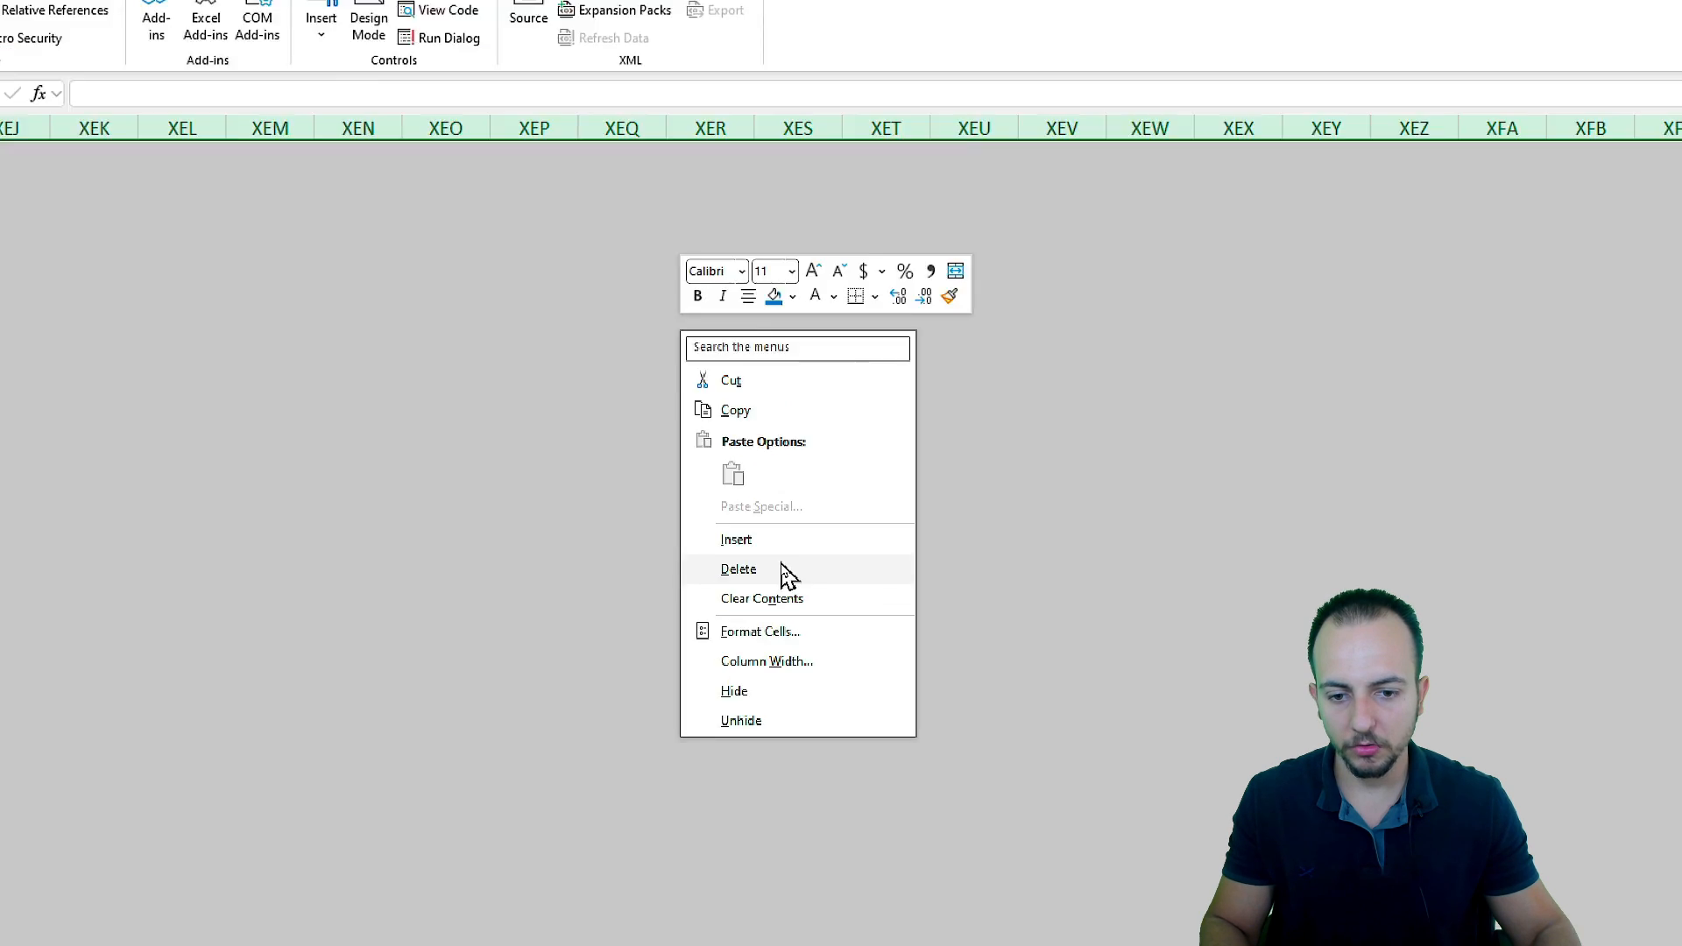
pyautogui.click(790, 686)
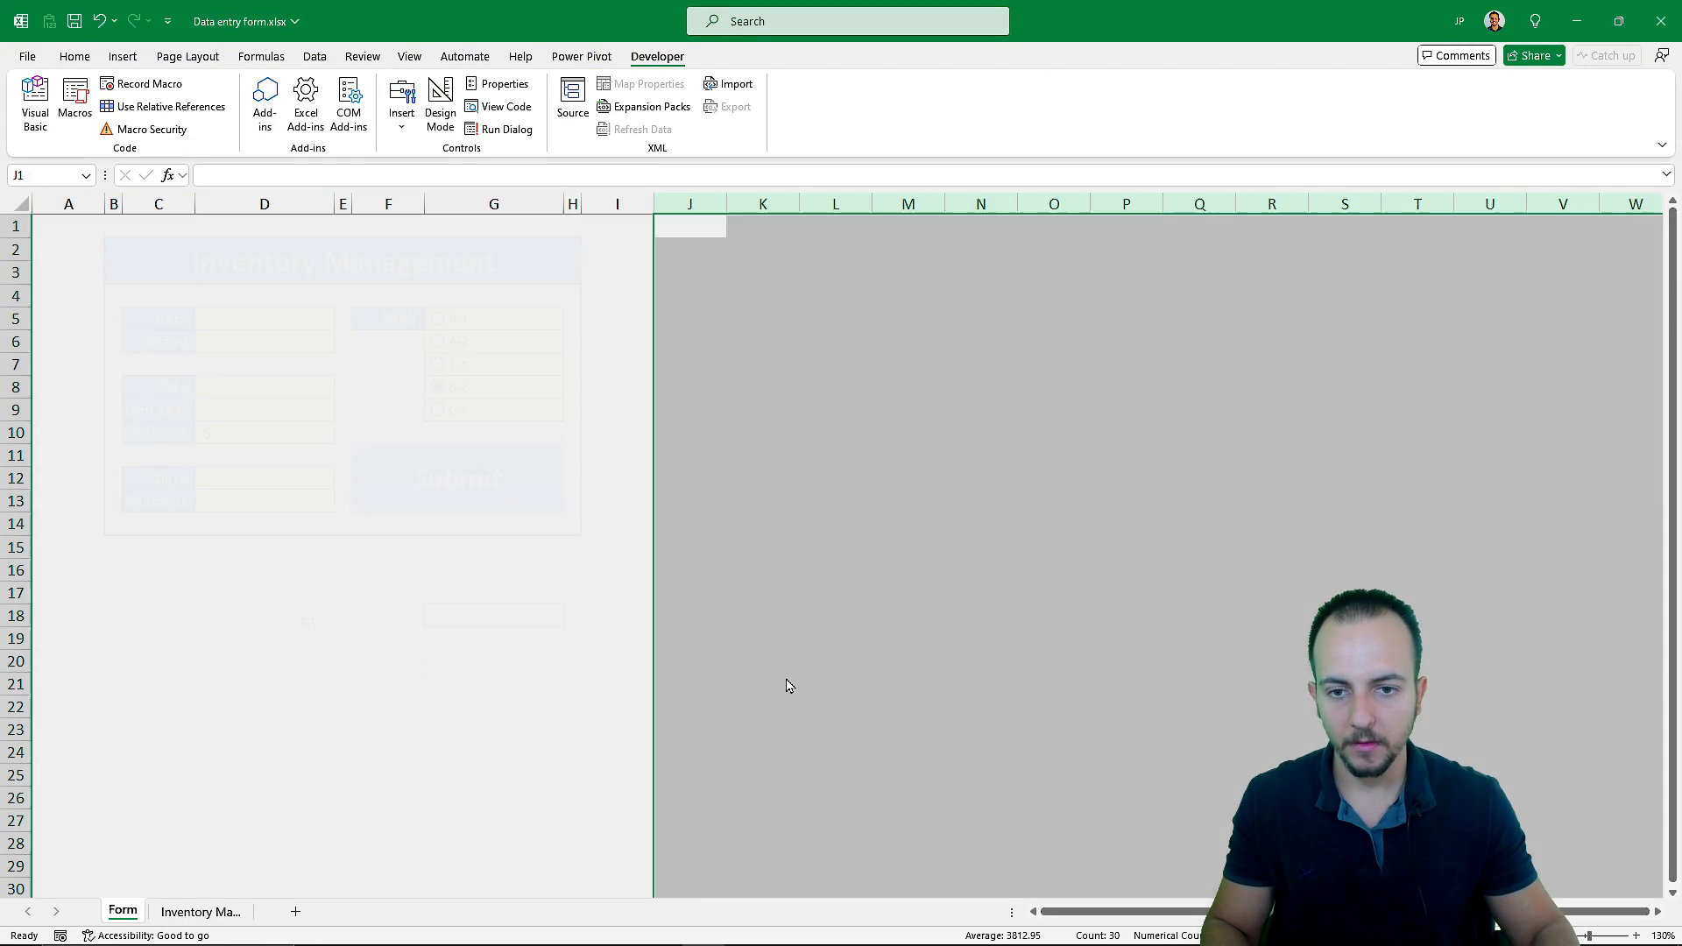
pyautogui.click(254, 617)
pyautogui.click(216, 708)
pyautogui.click(465, 751)
pyautogui.click(456, 639)
pyautogui.click(265, 642)
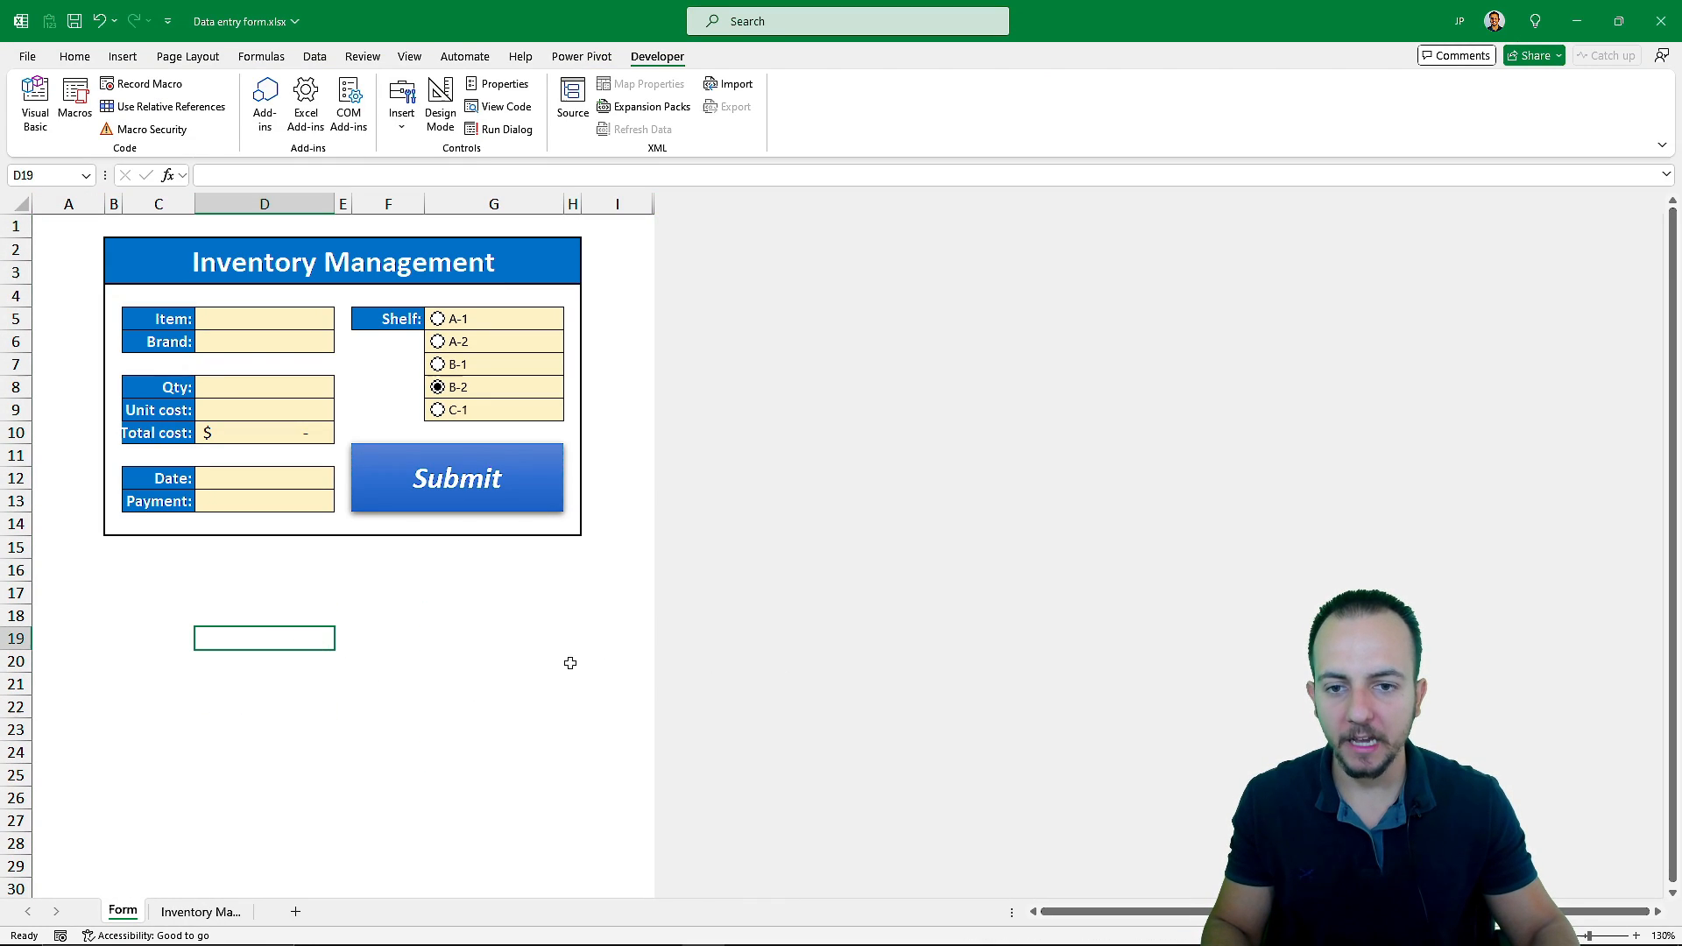
pyautogui.click(443, 668)
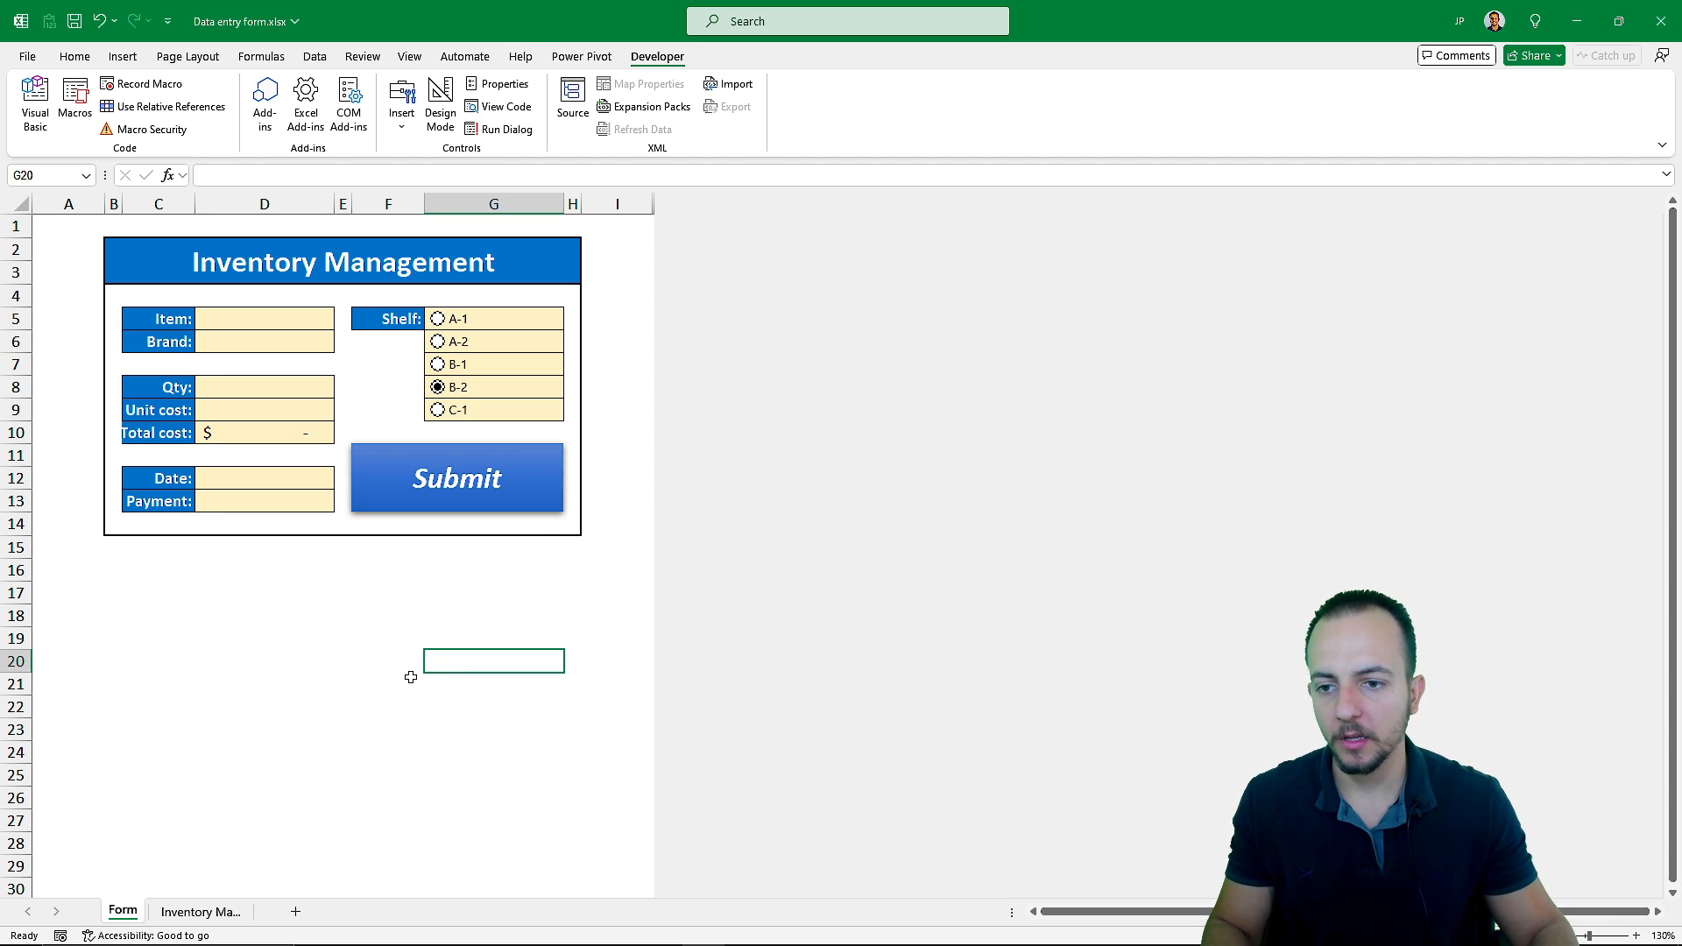
pyautogui.click(63, 232)
pyautogui.keyDown('ctrl'); pyautogui.scroll(4, 64, 232); pyautogui.keyUp('ctrl')
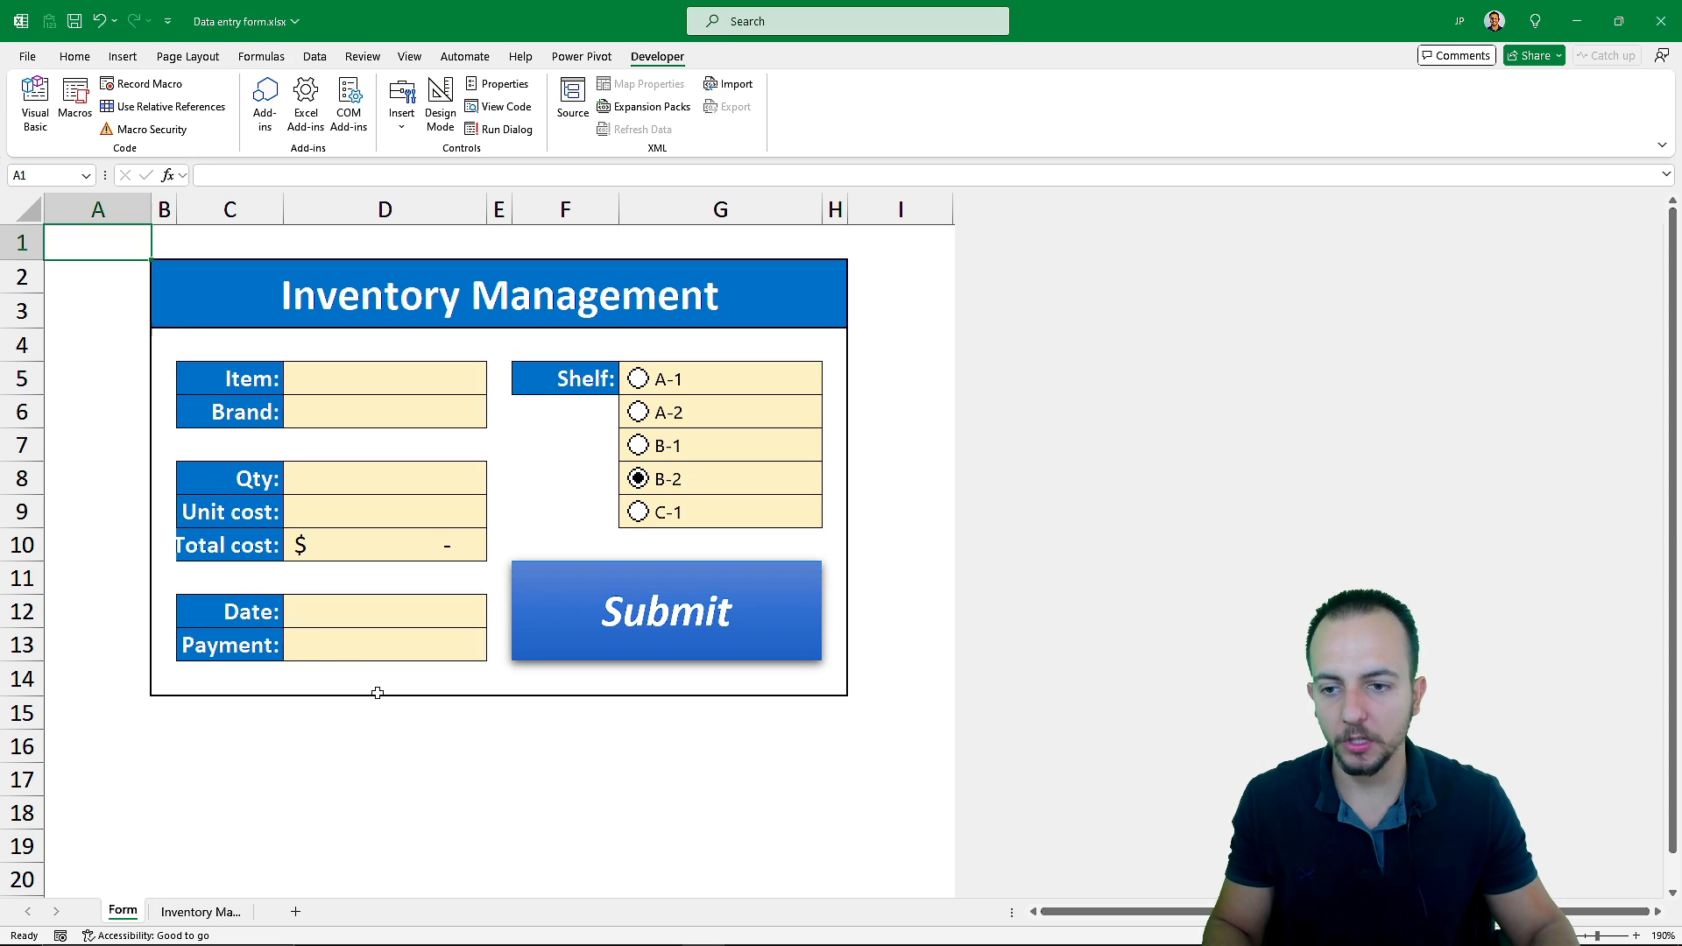
pyautogui.keyDown('ctrl'); pyautogui.scroll(-2, 378, 693); pyautogui.keyUp('ctrl')
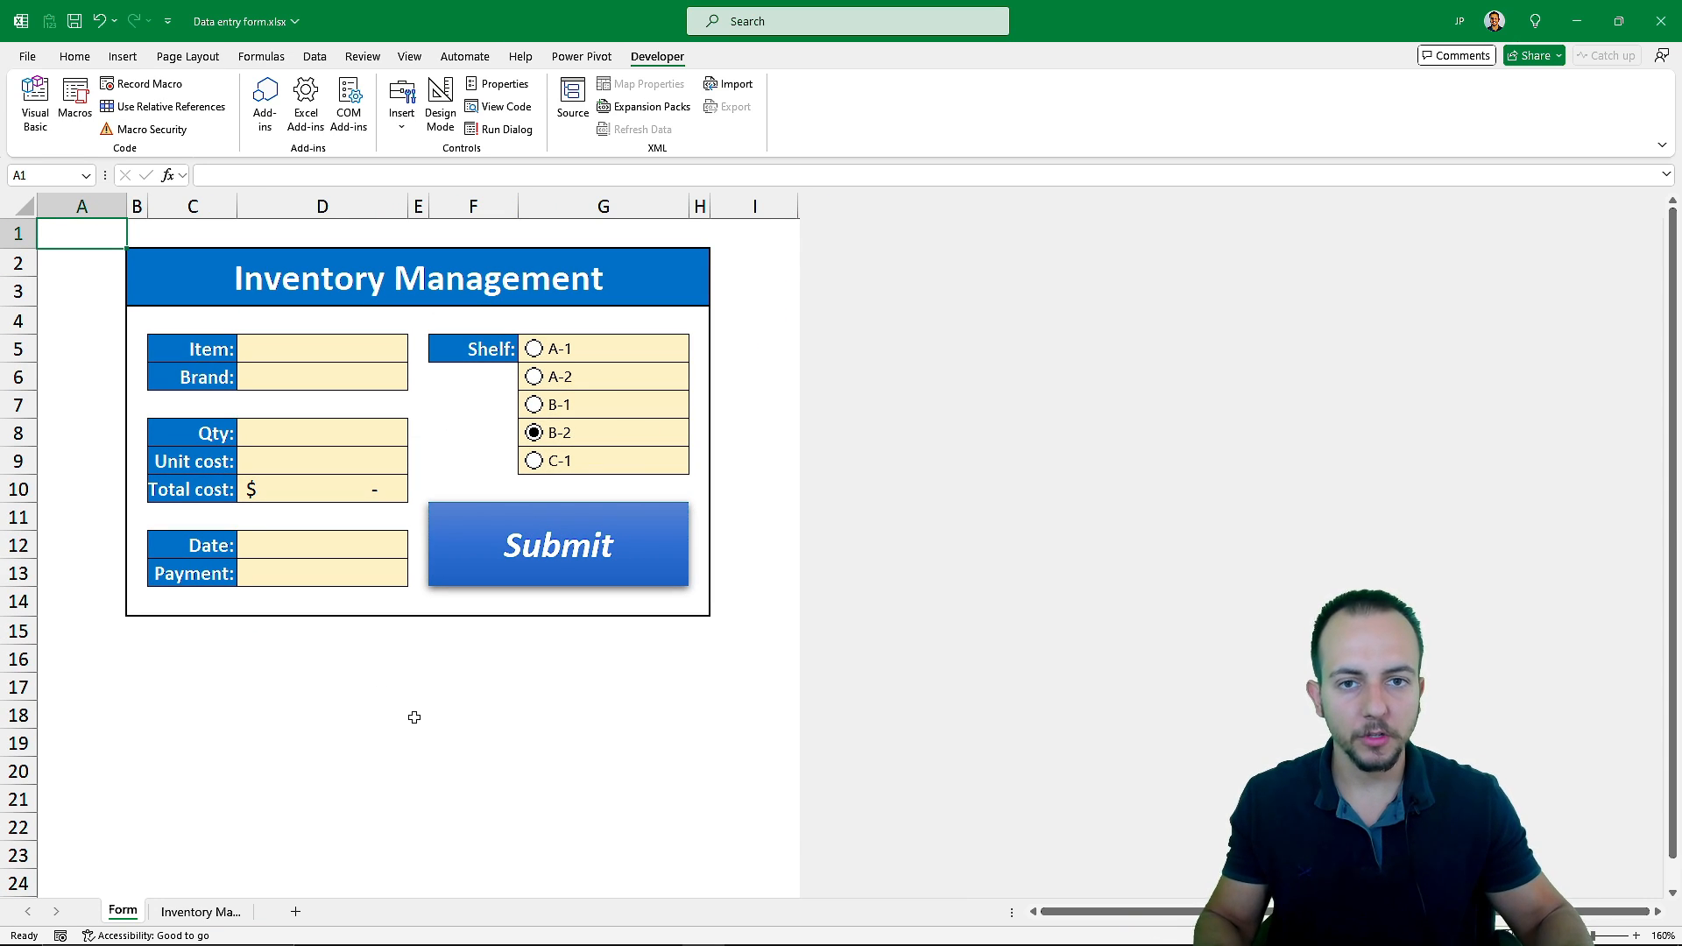
pyautogui.moveTo(941, 352)
pyautogui.mouseDown()
pyautogui.moveTo(1272, 369)
pyautogui.moveTo(1537, 600)
pyautogui.mouseUp()
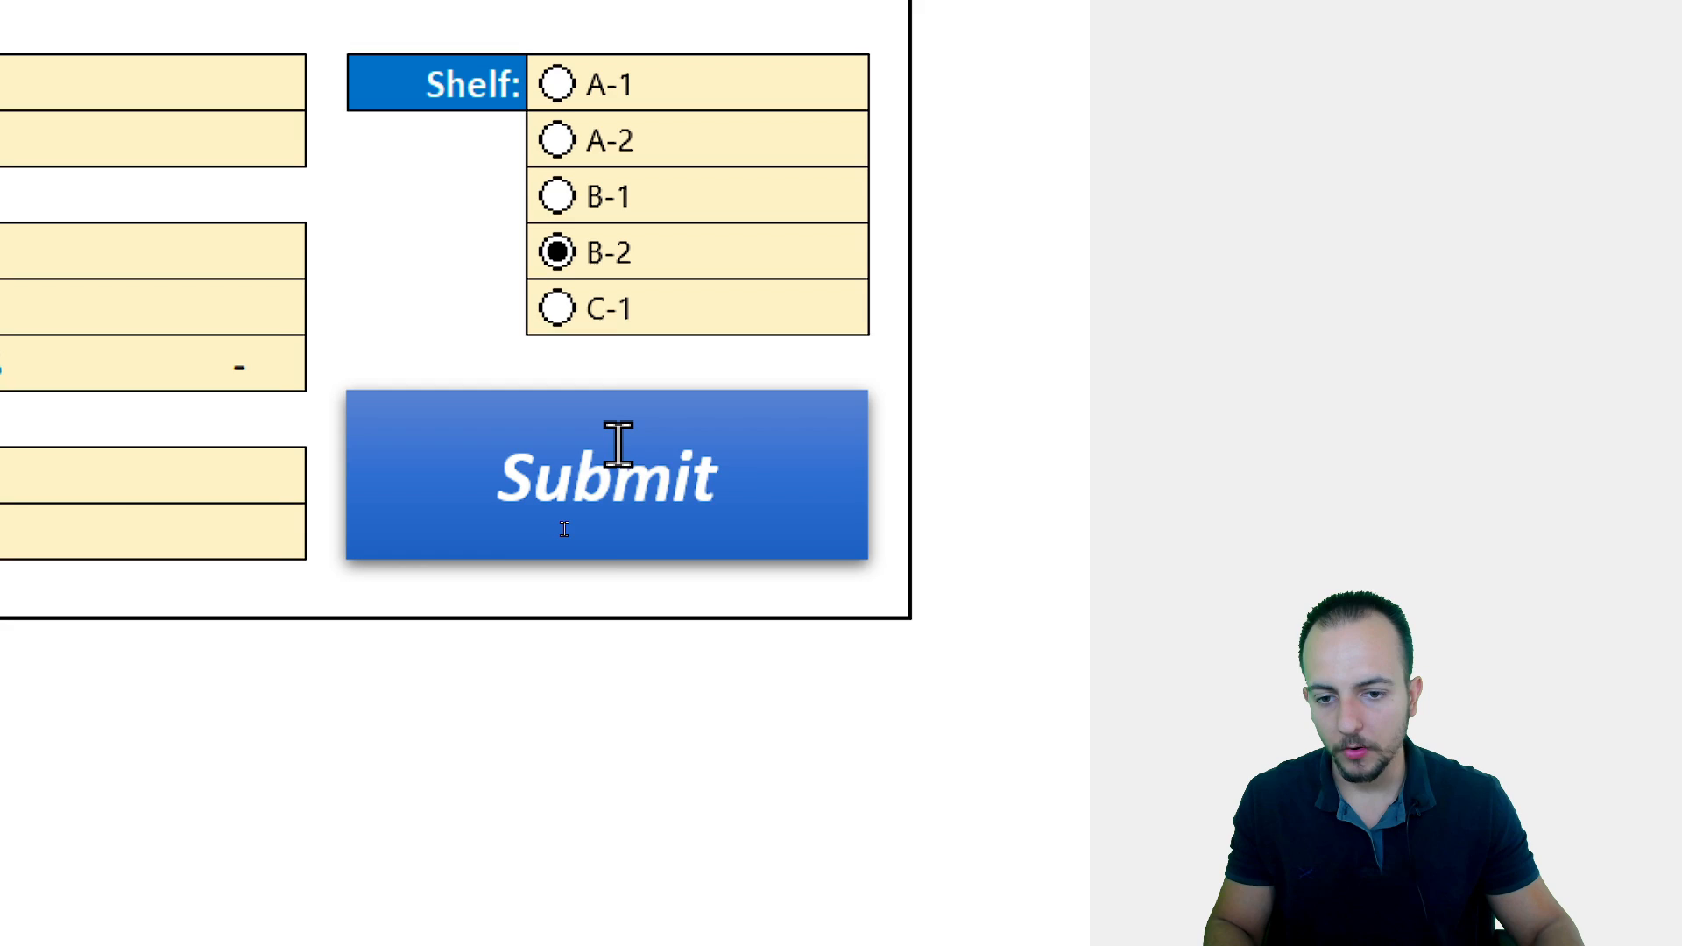
# Assign the FORM macro to the Submit button and return to the item cell D5
pyautogui.rightClick(617, 444)
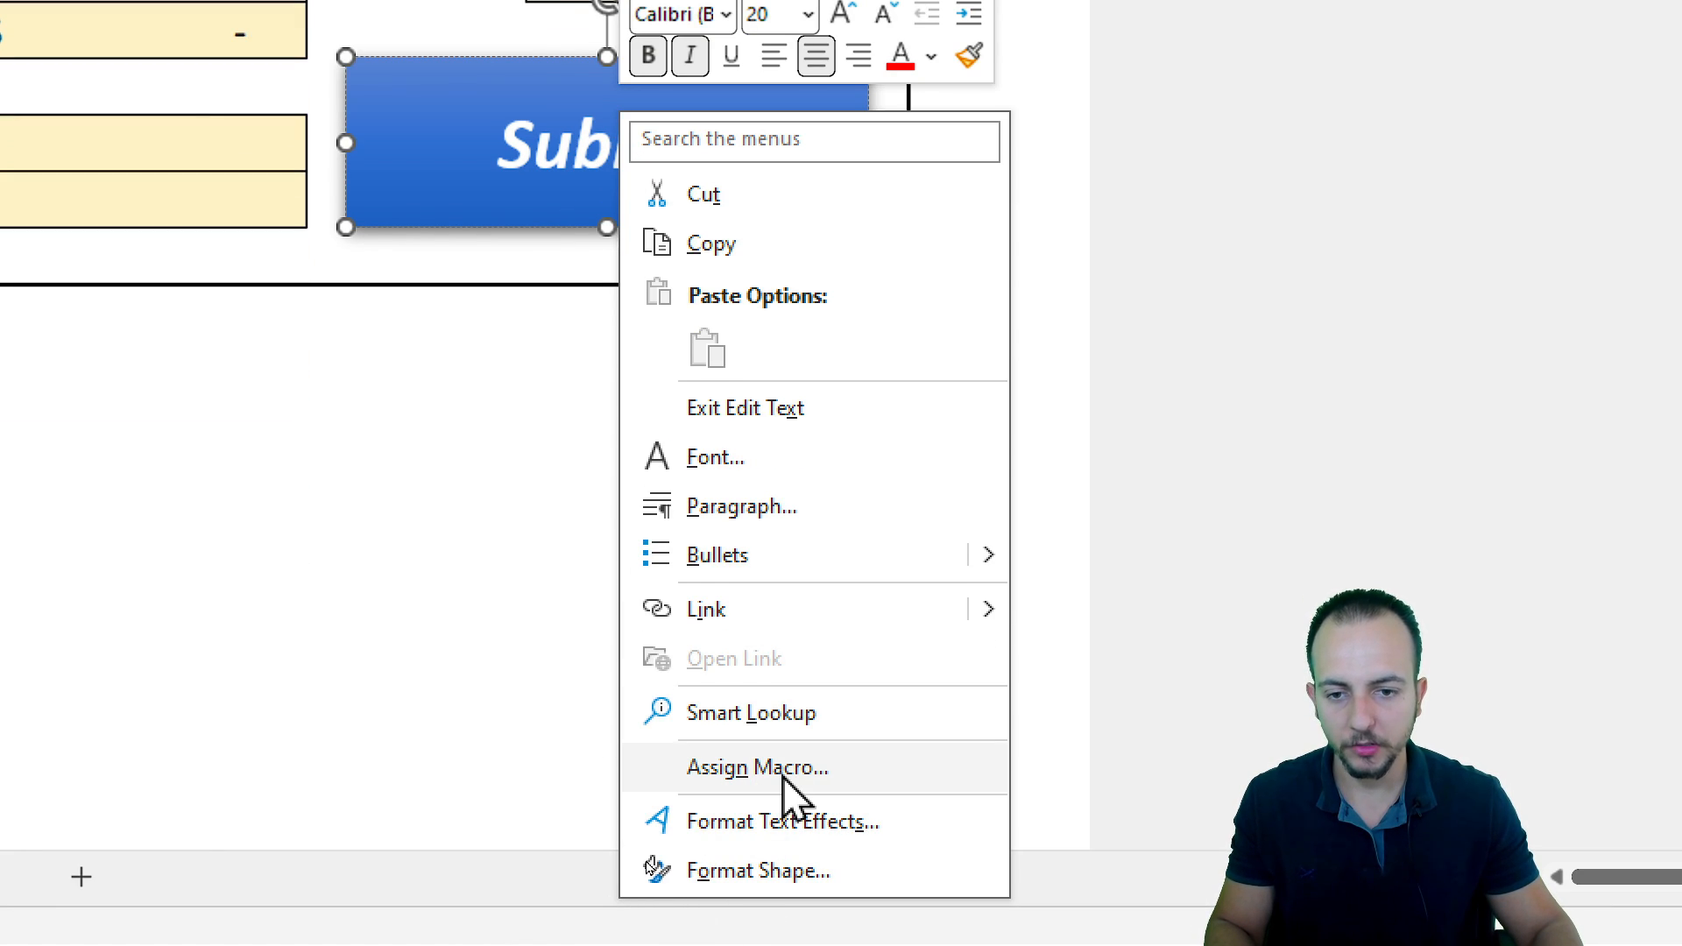
pyautogui.click(784, 779)
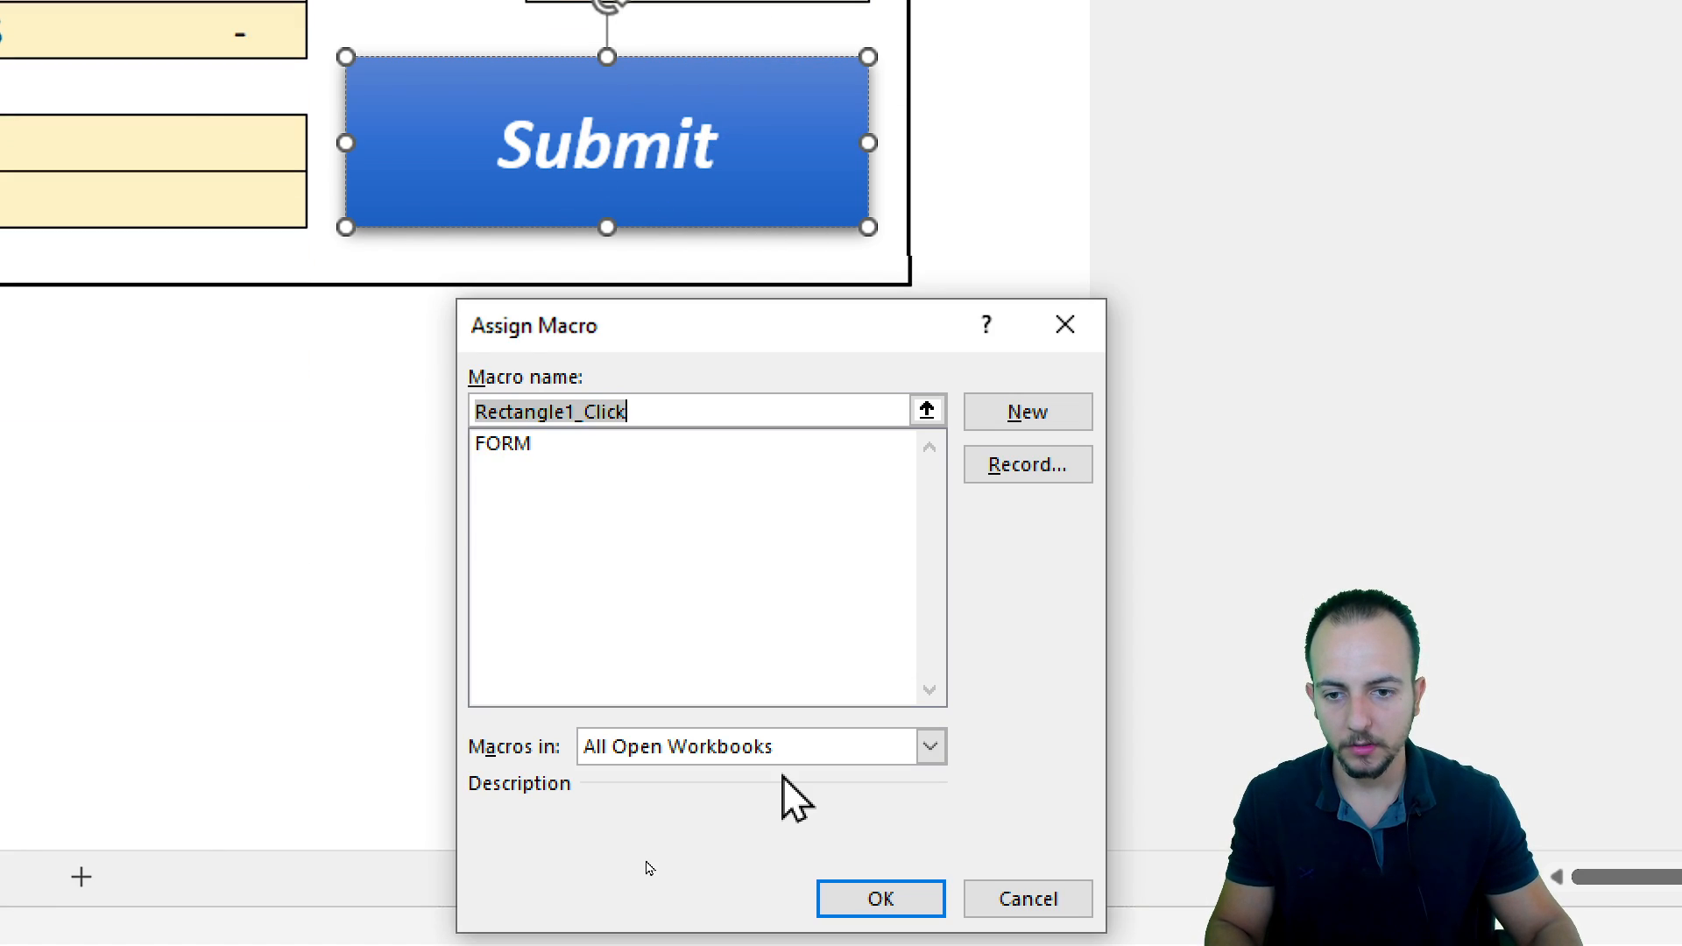
pyautogui.click(495, 446)
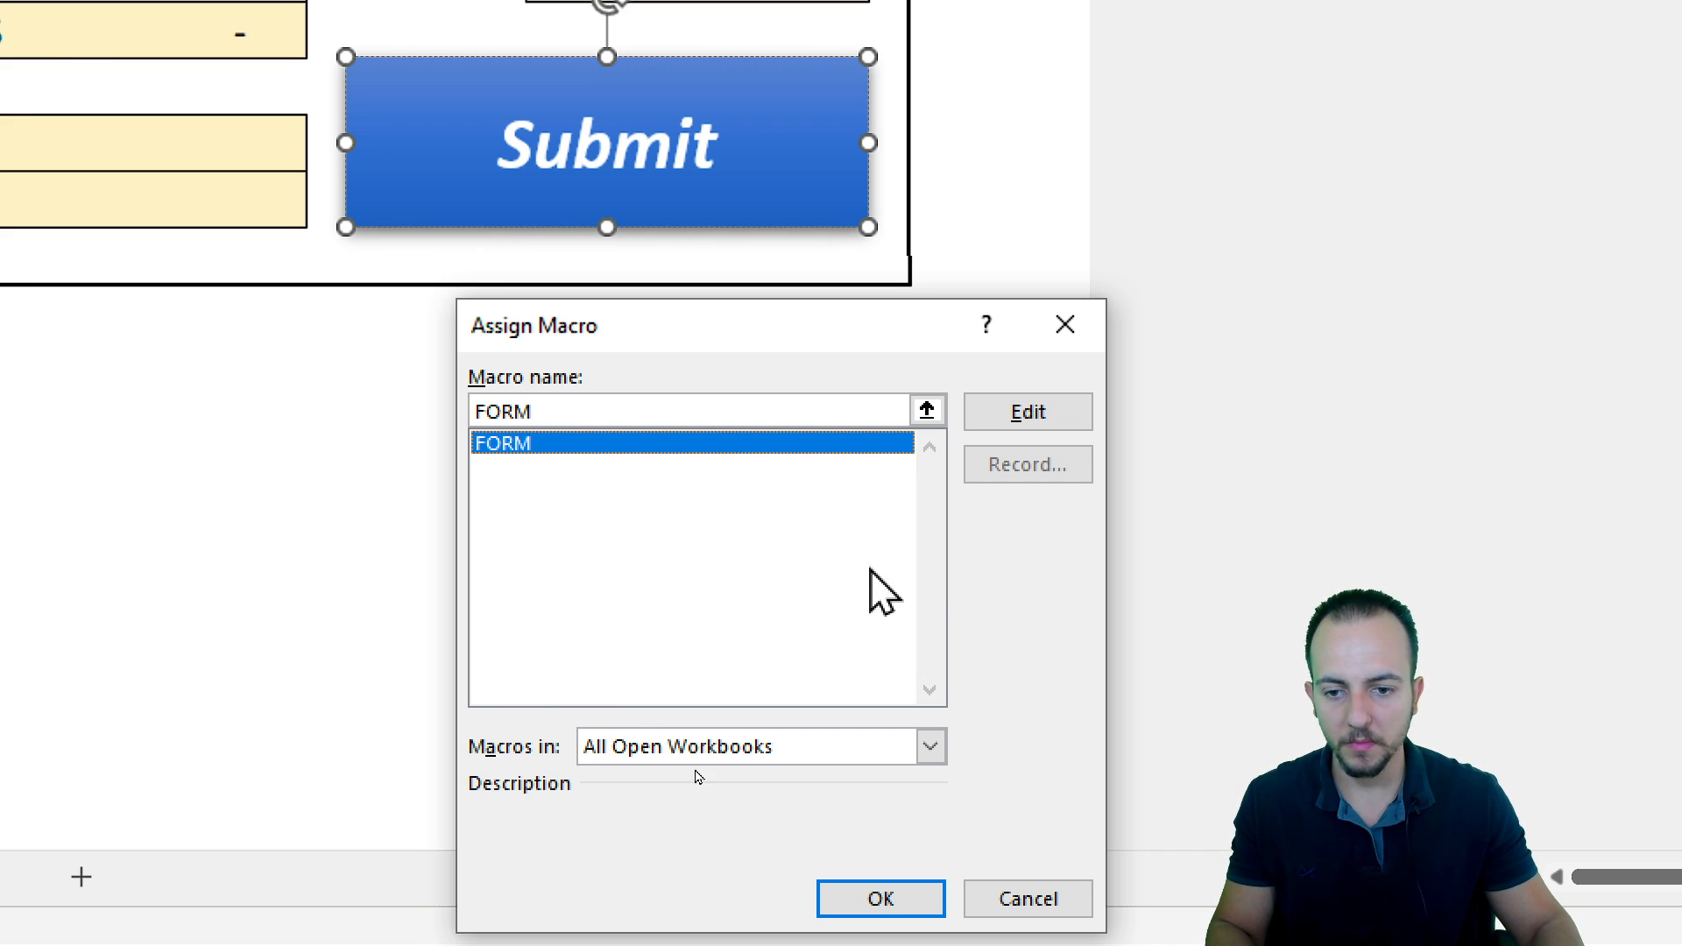
pyautogui.click(881, 902)
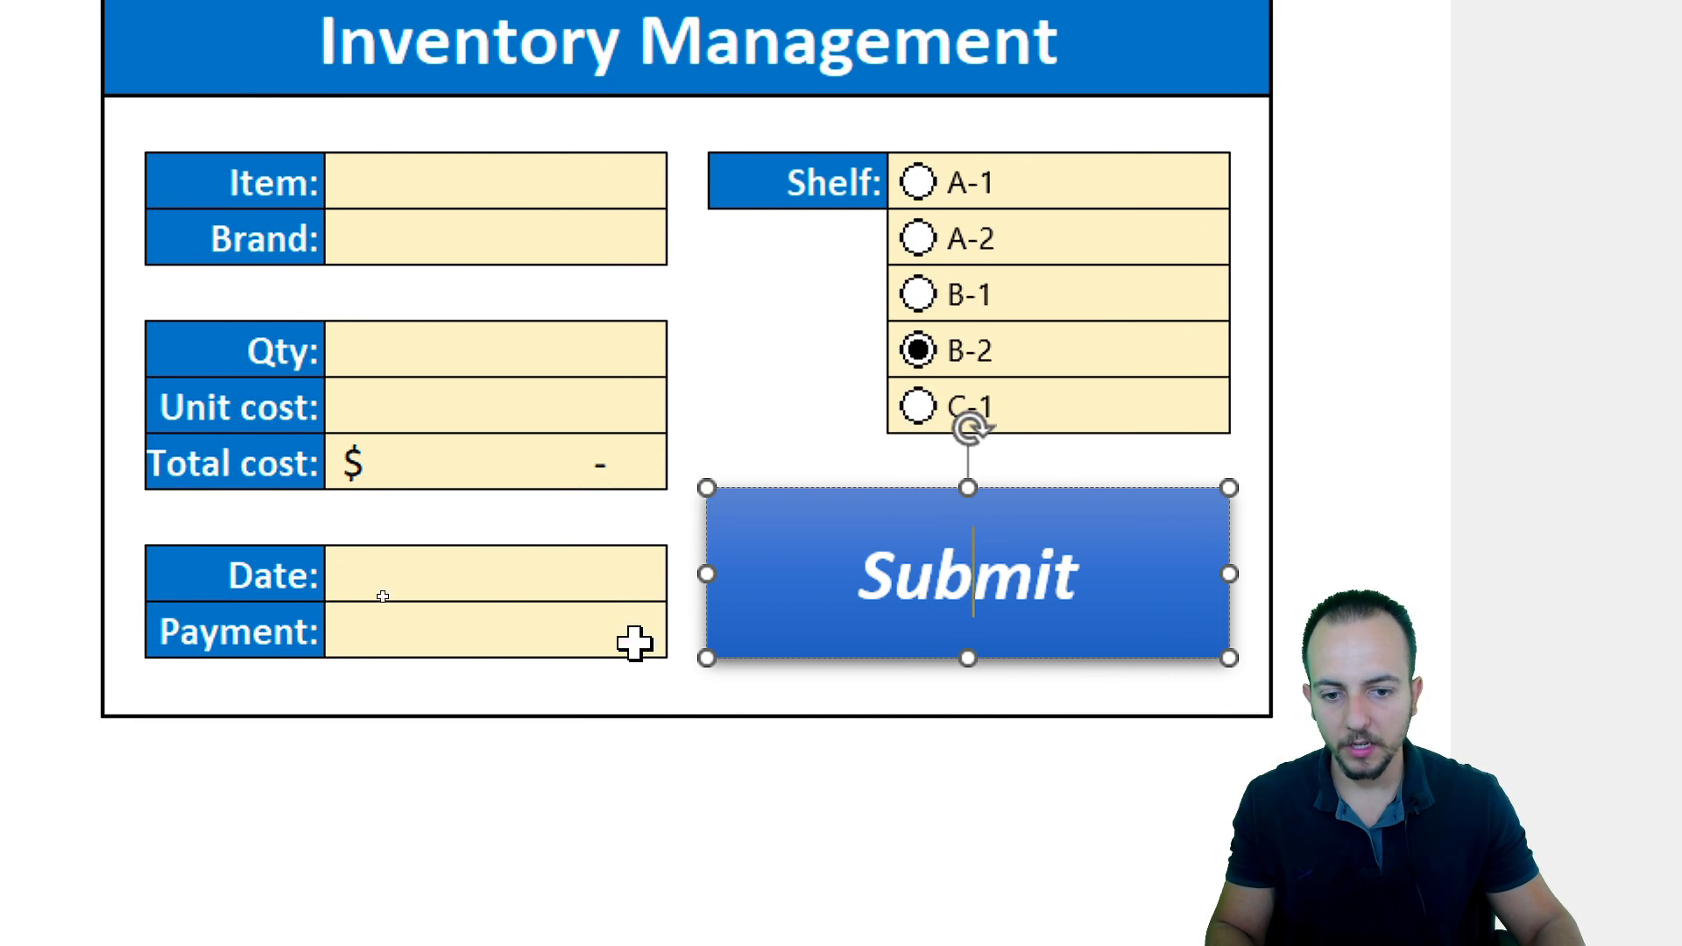
pyautogui.click(525, 802)
pyautogui.moveTo(267, 195); pyautogui.dragTo(1083, 681)
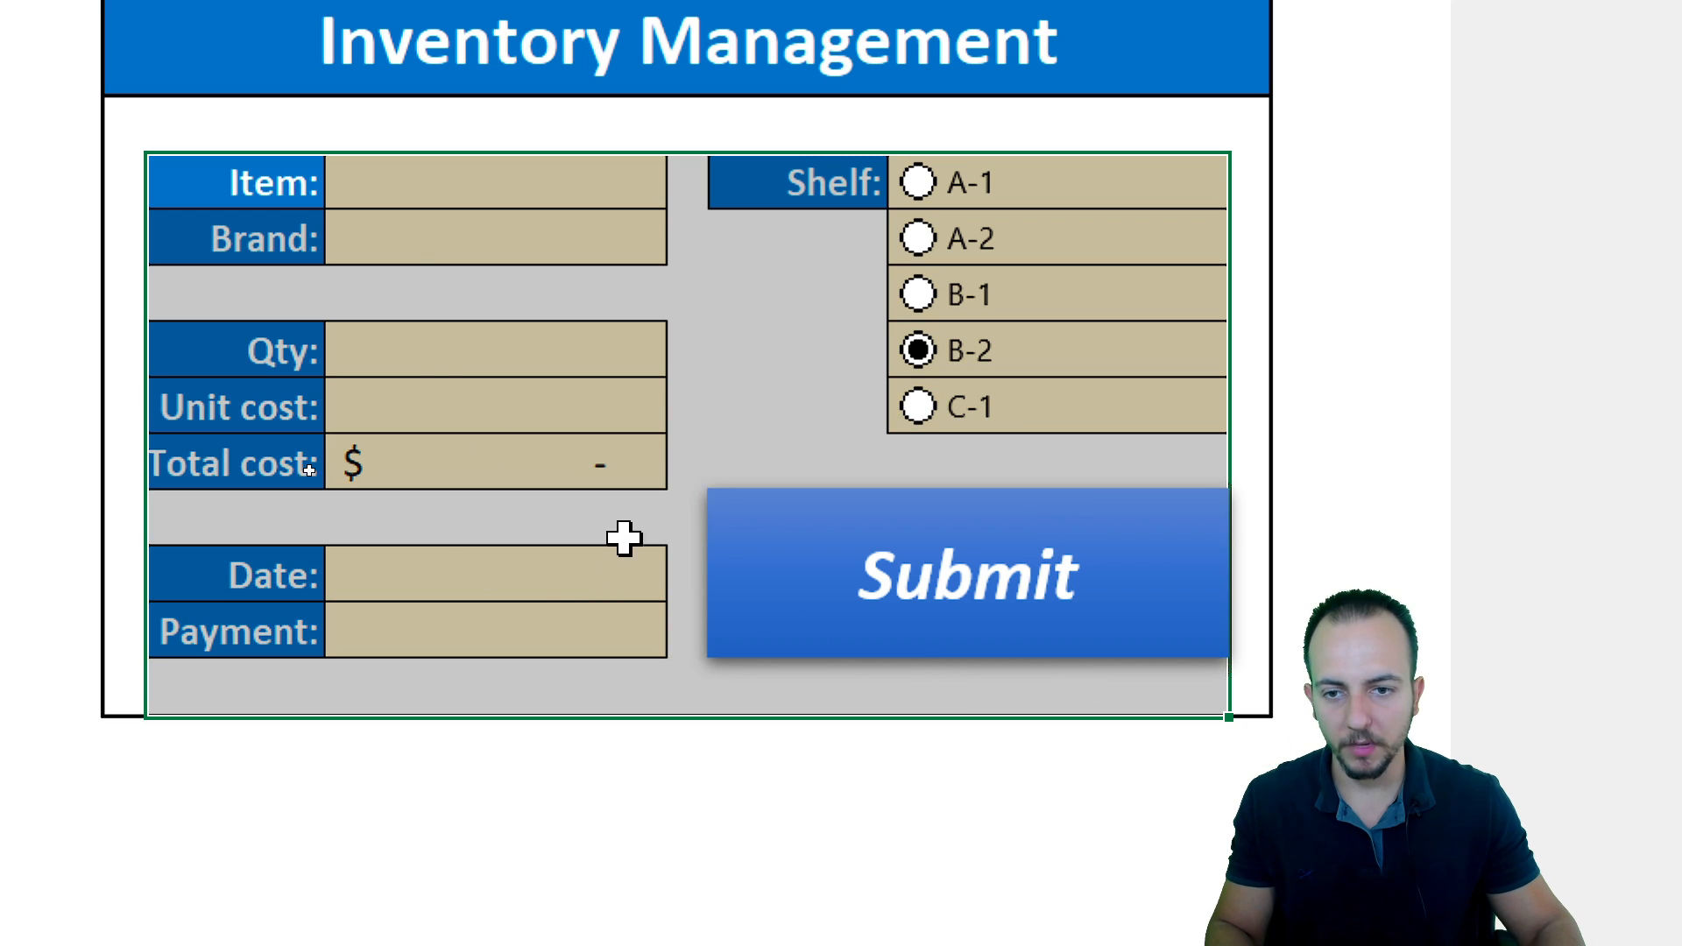
pyautogui.click(437, 186)
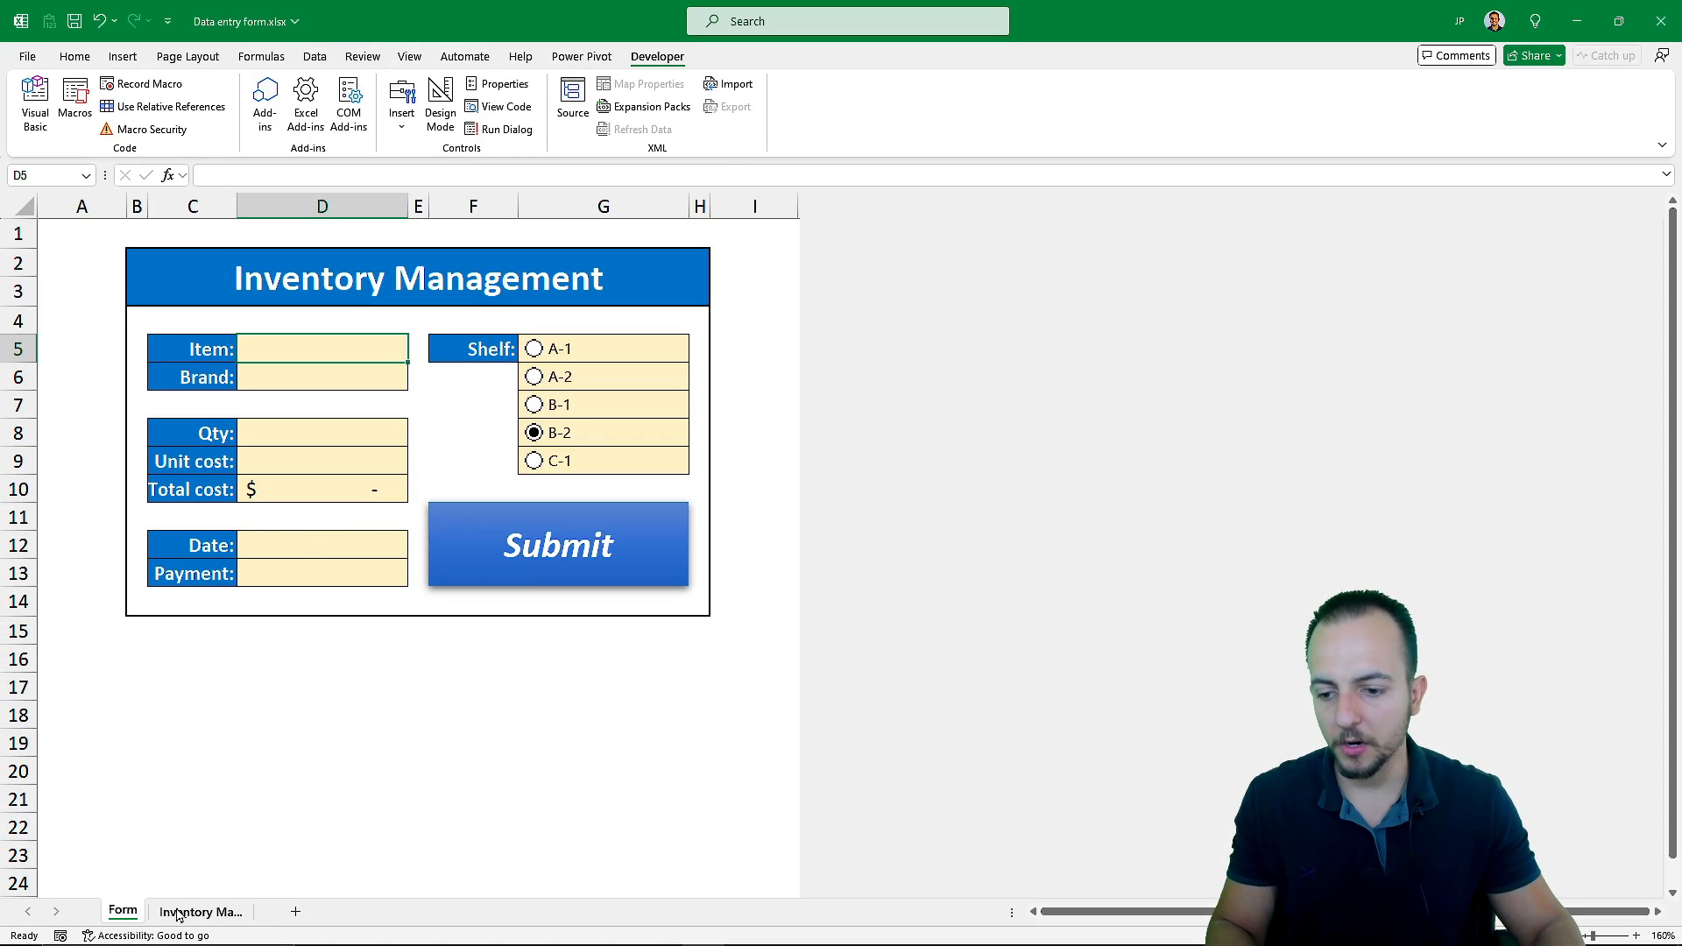
# Review the existing record row on the Inventory Management sheet and return to the Form sheet
pyautogui.click(180, 911)
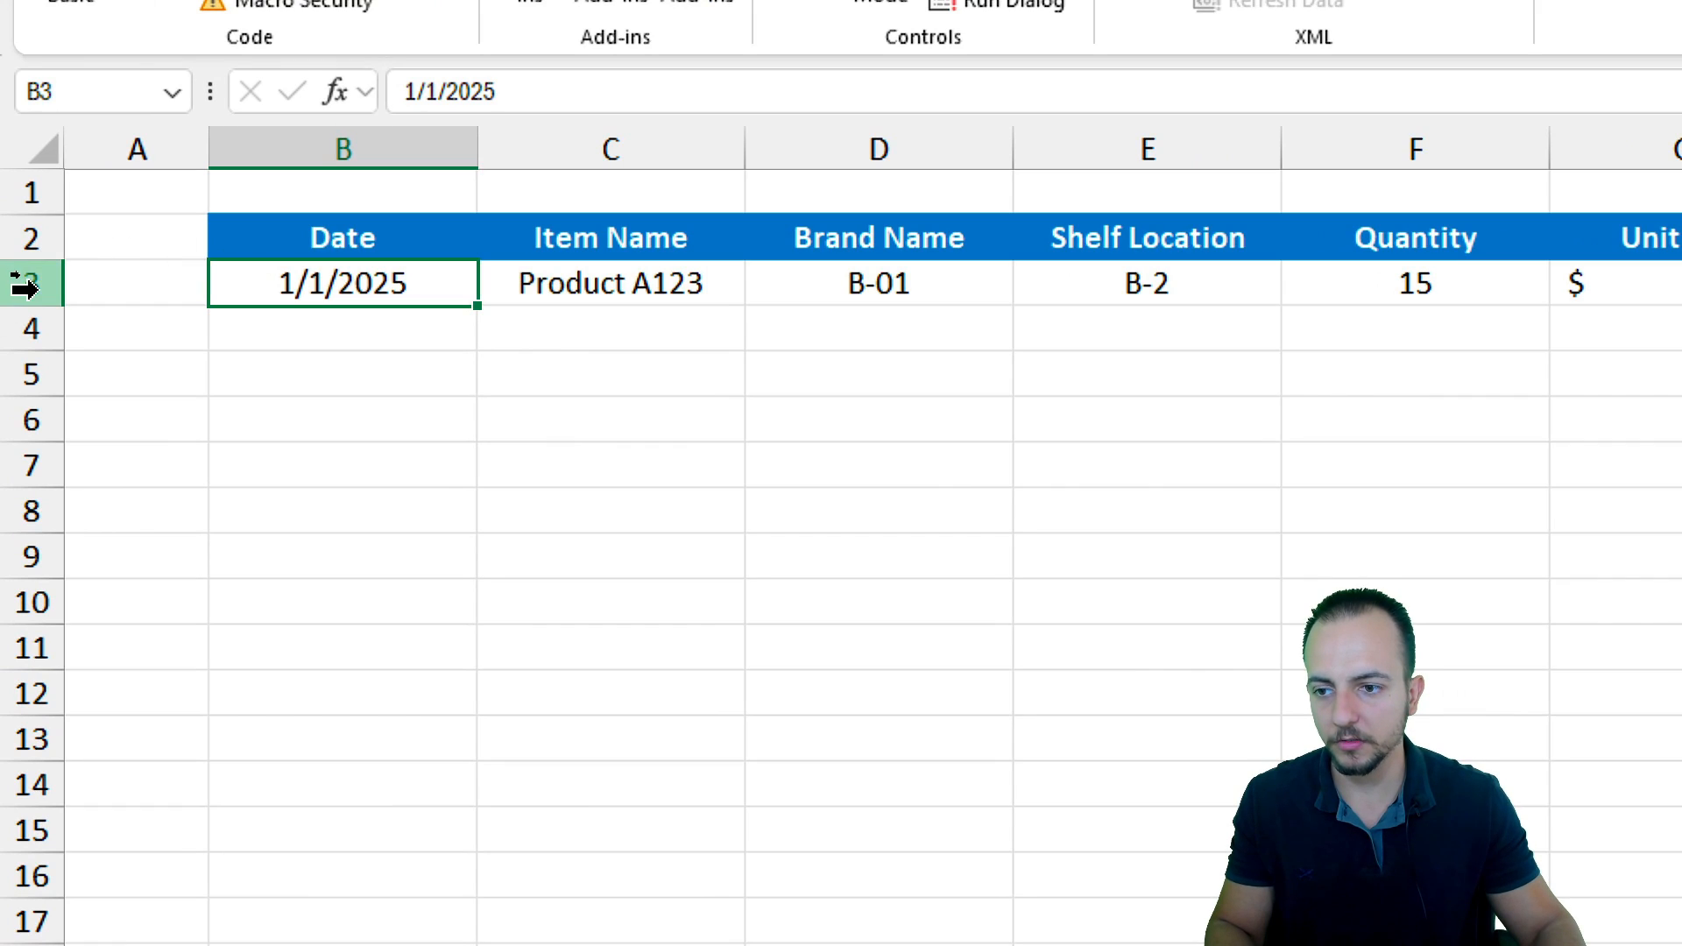
pyautogui.click(12, 273)
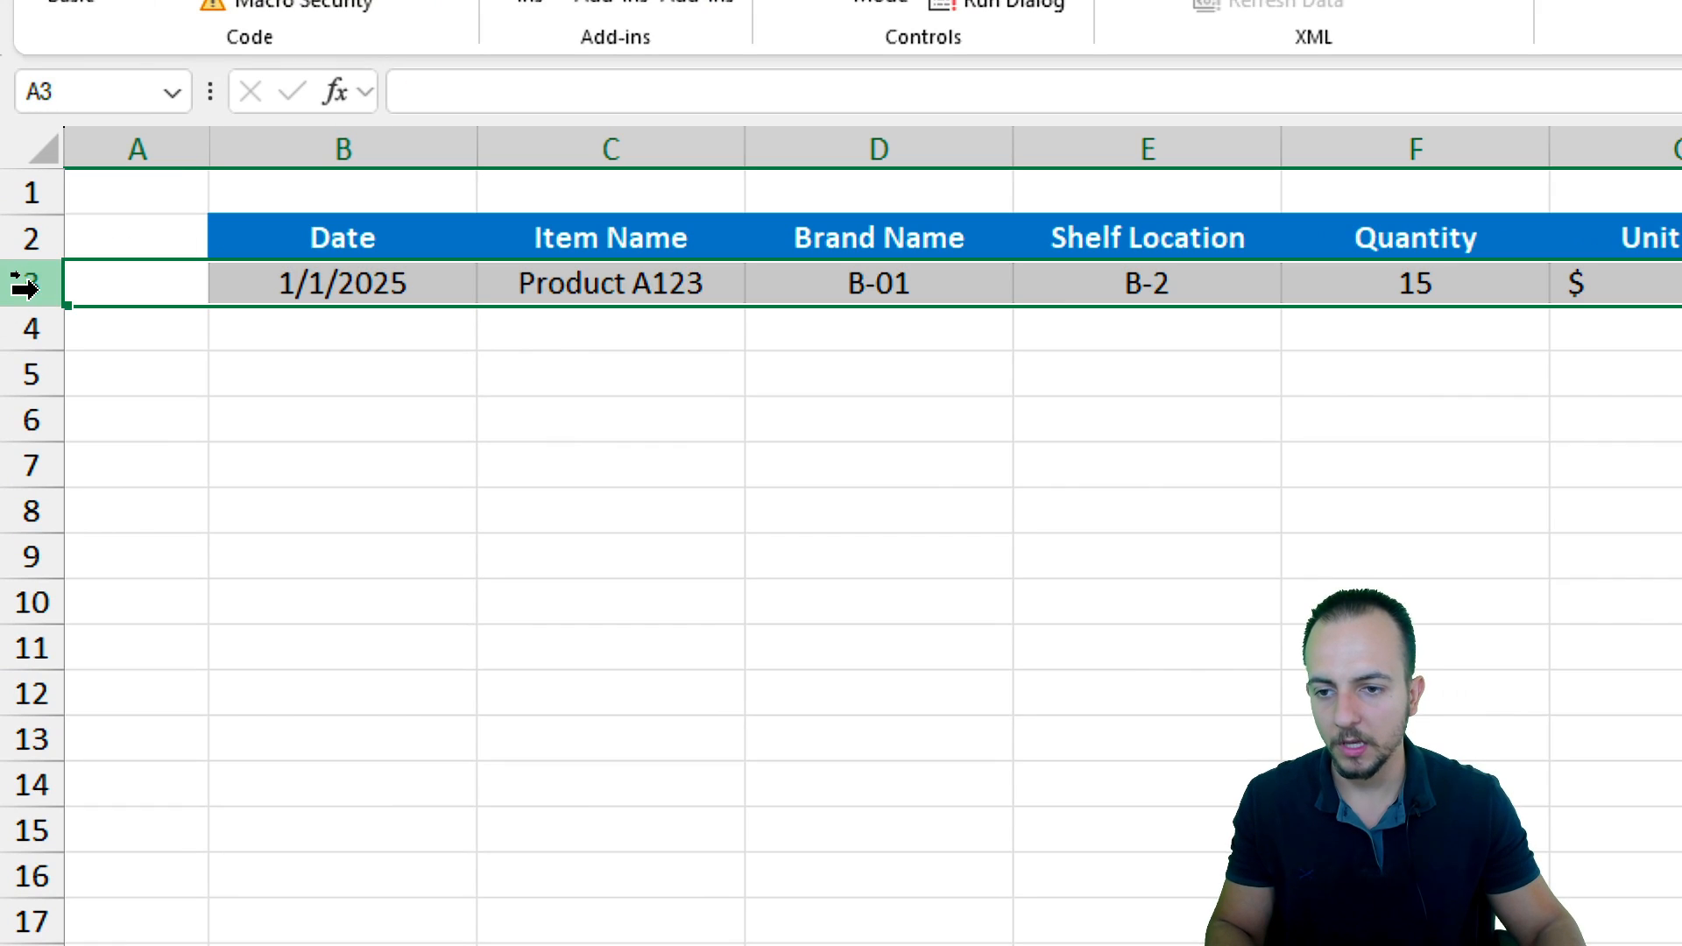
pyautogui.moveTo(455, 305)
pyautogui.mouseDown()
pyautogui.moveTo(458, 349)
pyautogui.moveTo(447, 327)
pyautogui.mouseUp()
pyautogui.click(396, 285)
pyautogui.hotkey('ctrl', 'z')
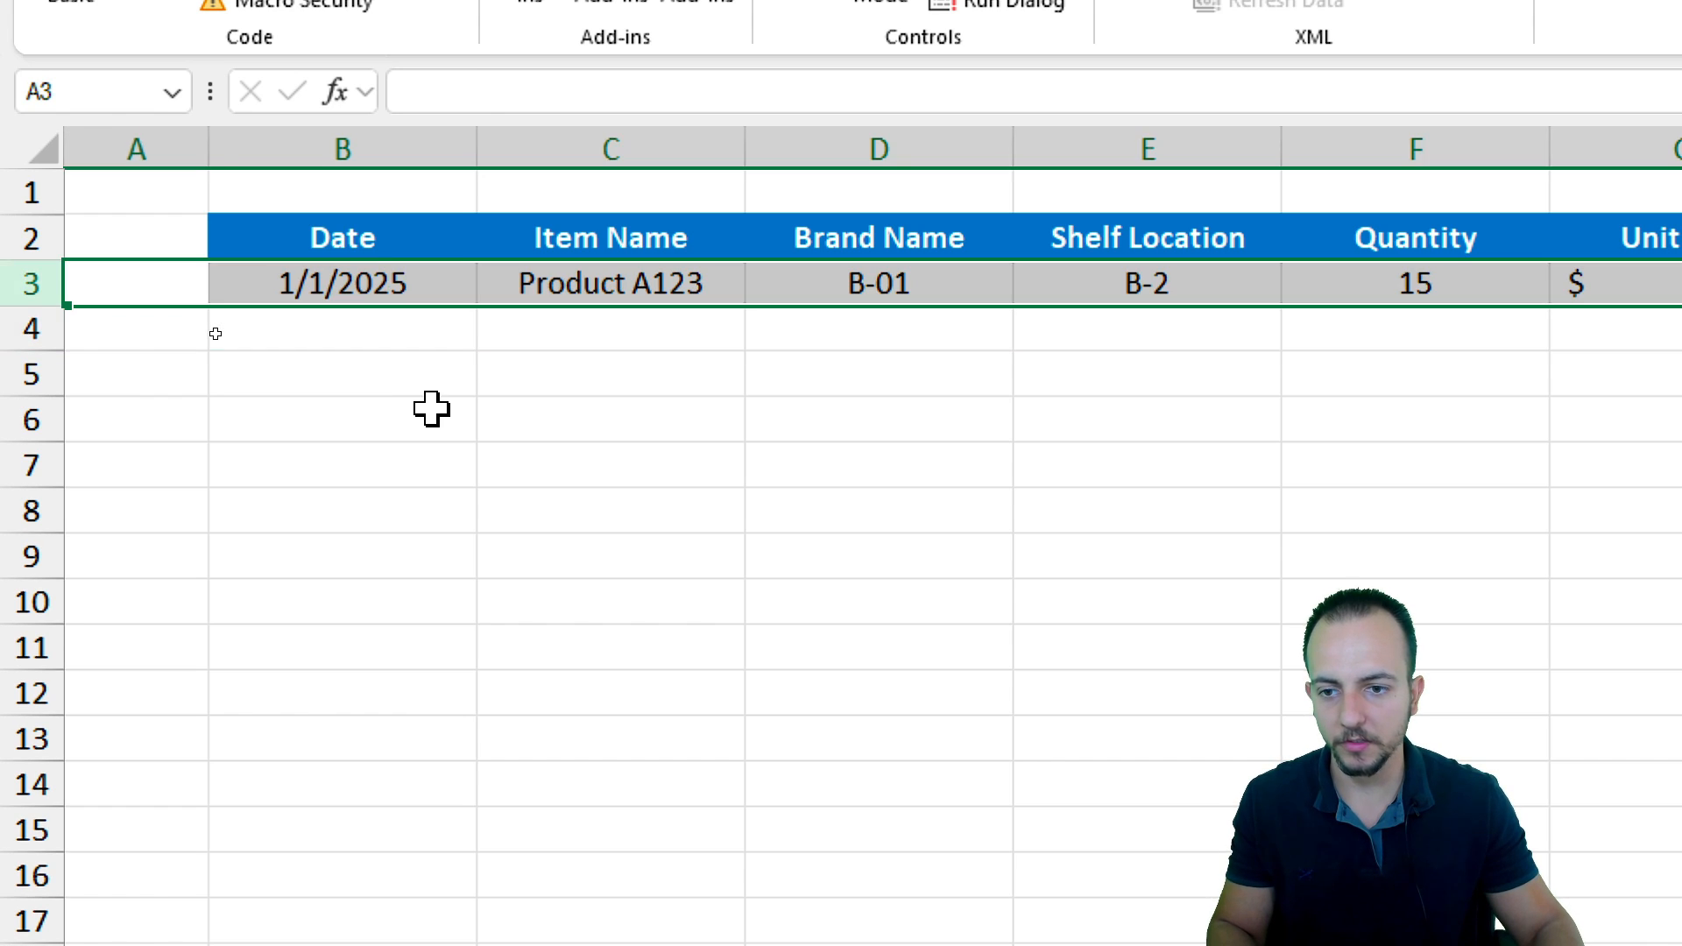
pyautogui.click(375, 239)
pyautogui.click(257, 888)
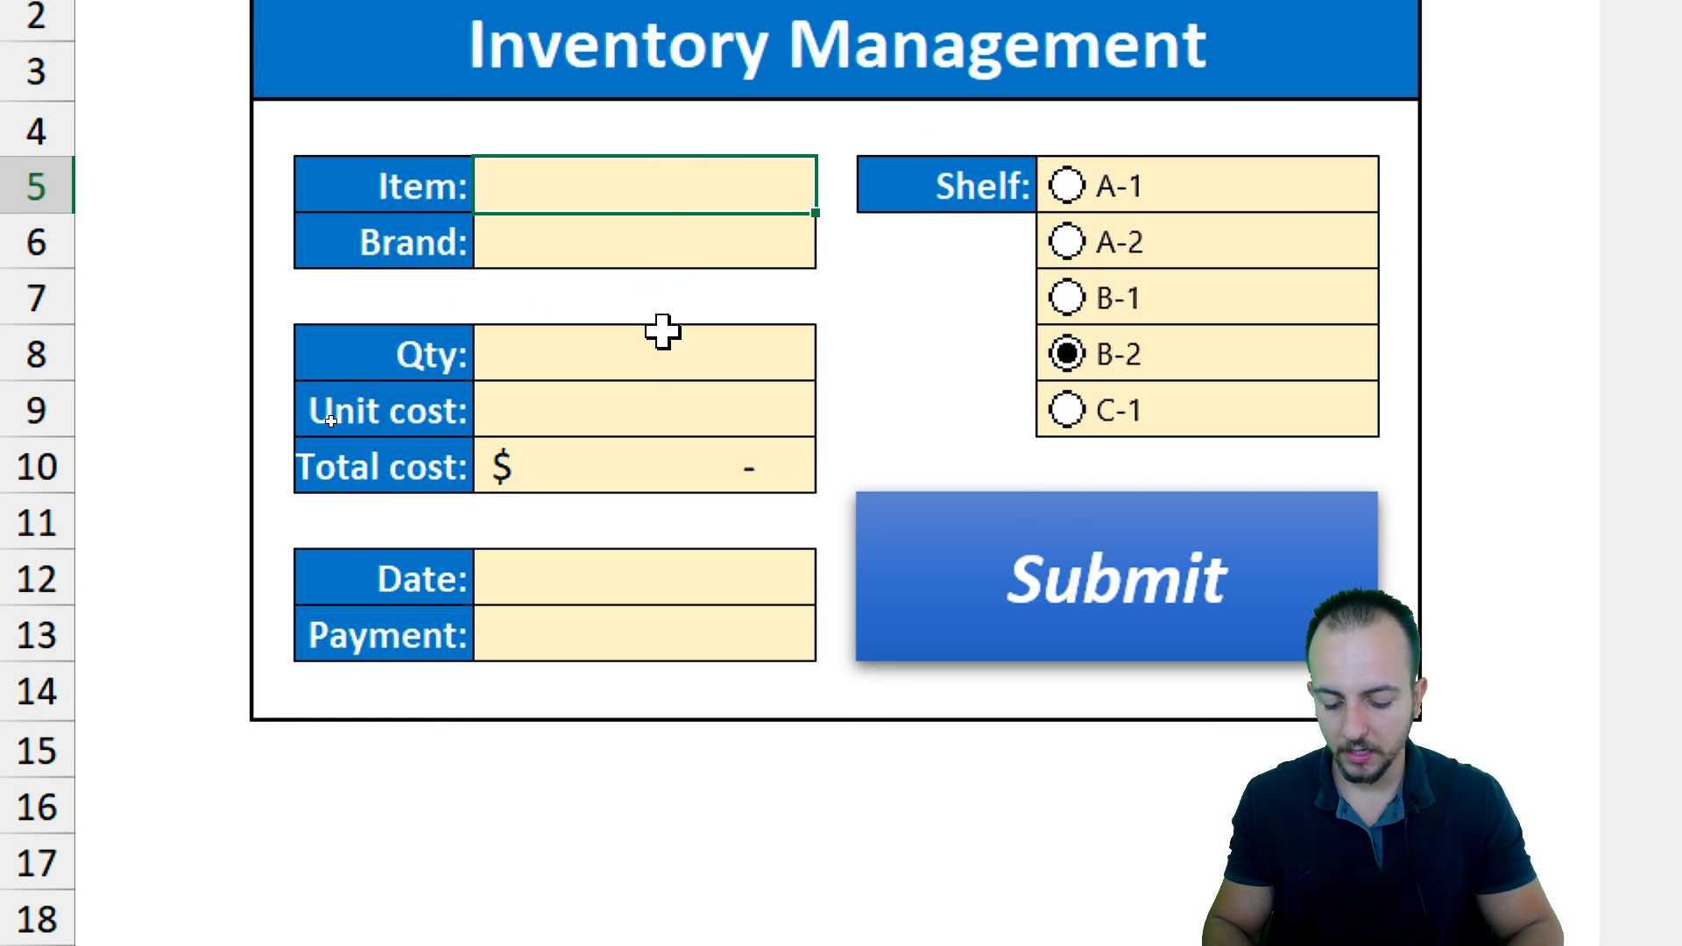
# Fill in the item New Item, brand B-0002, quantity 90 and unit cost 9.99 on the form
pyautogui.write('New Item')
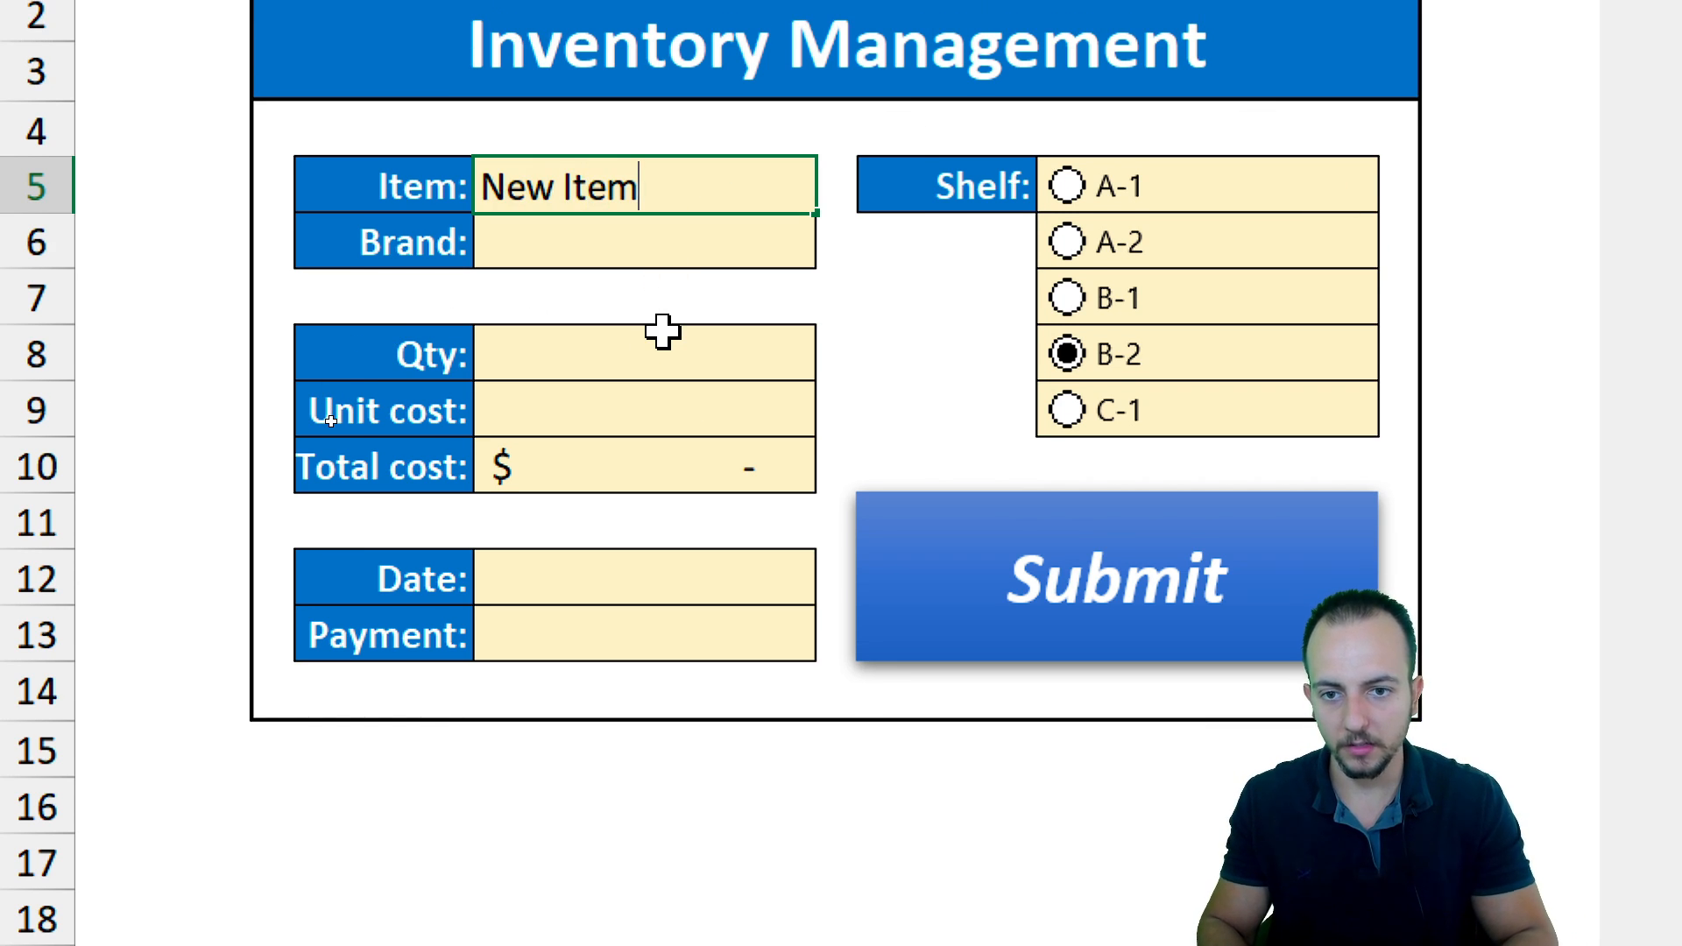
pyautogui.press('Return')
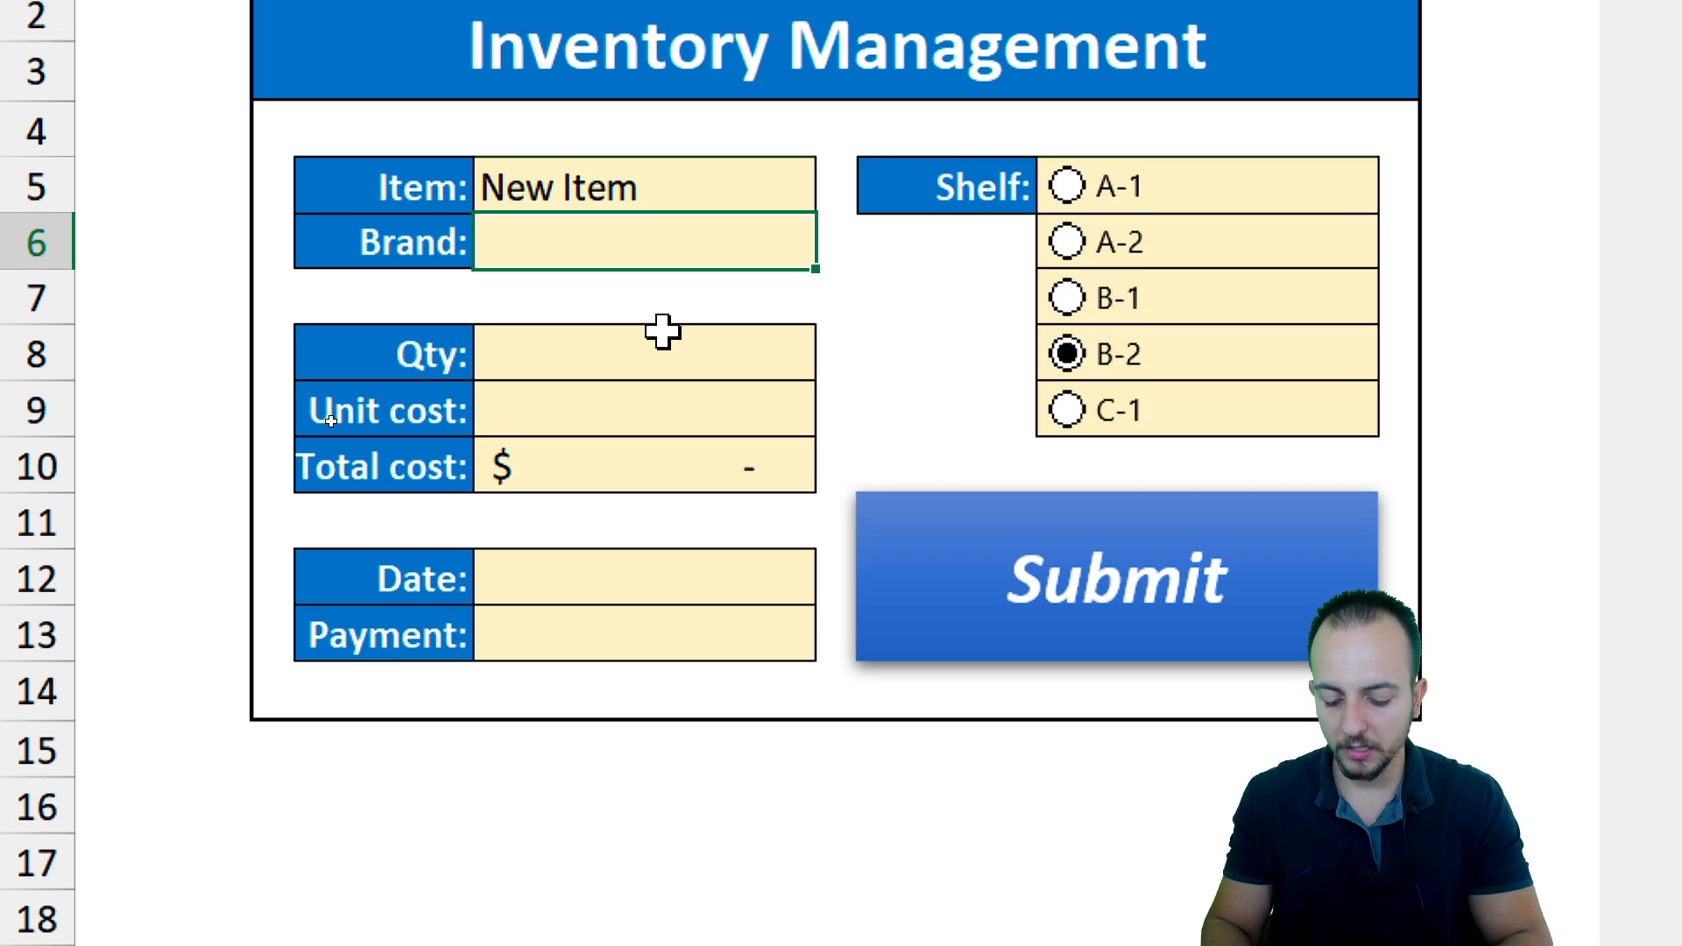
pyautogui.write('B-0002')
pyautogui.press('Return')
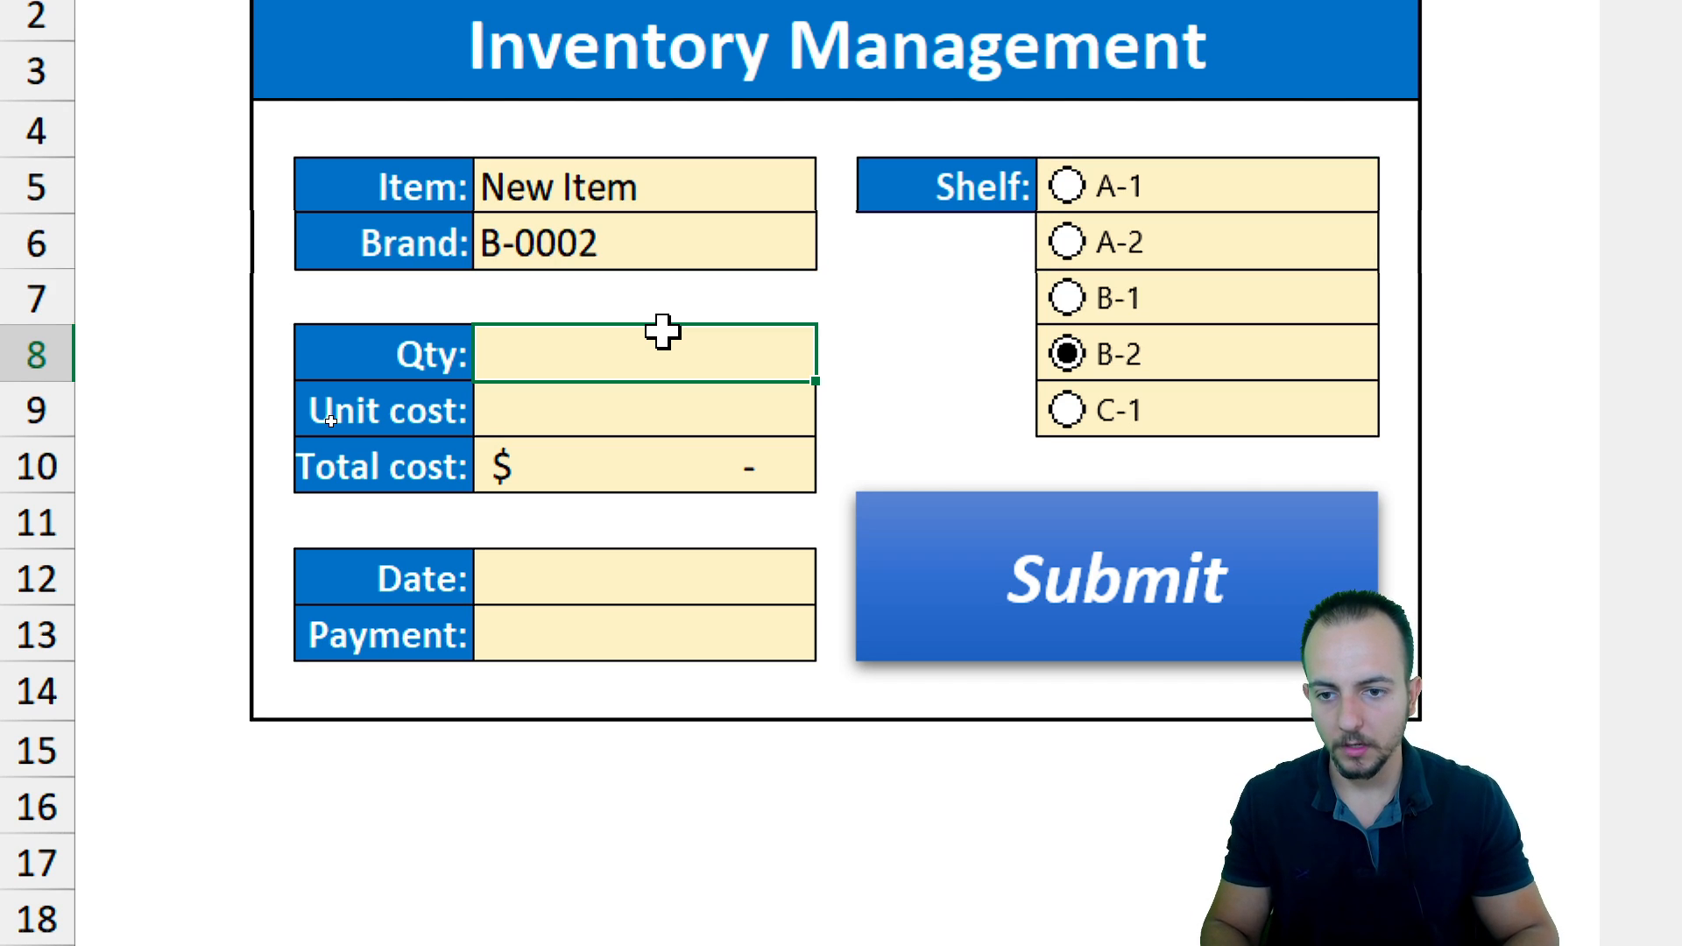
pyautogui.write('90')
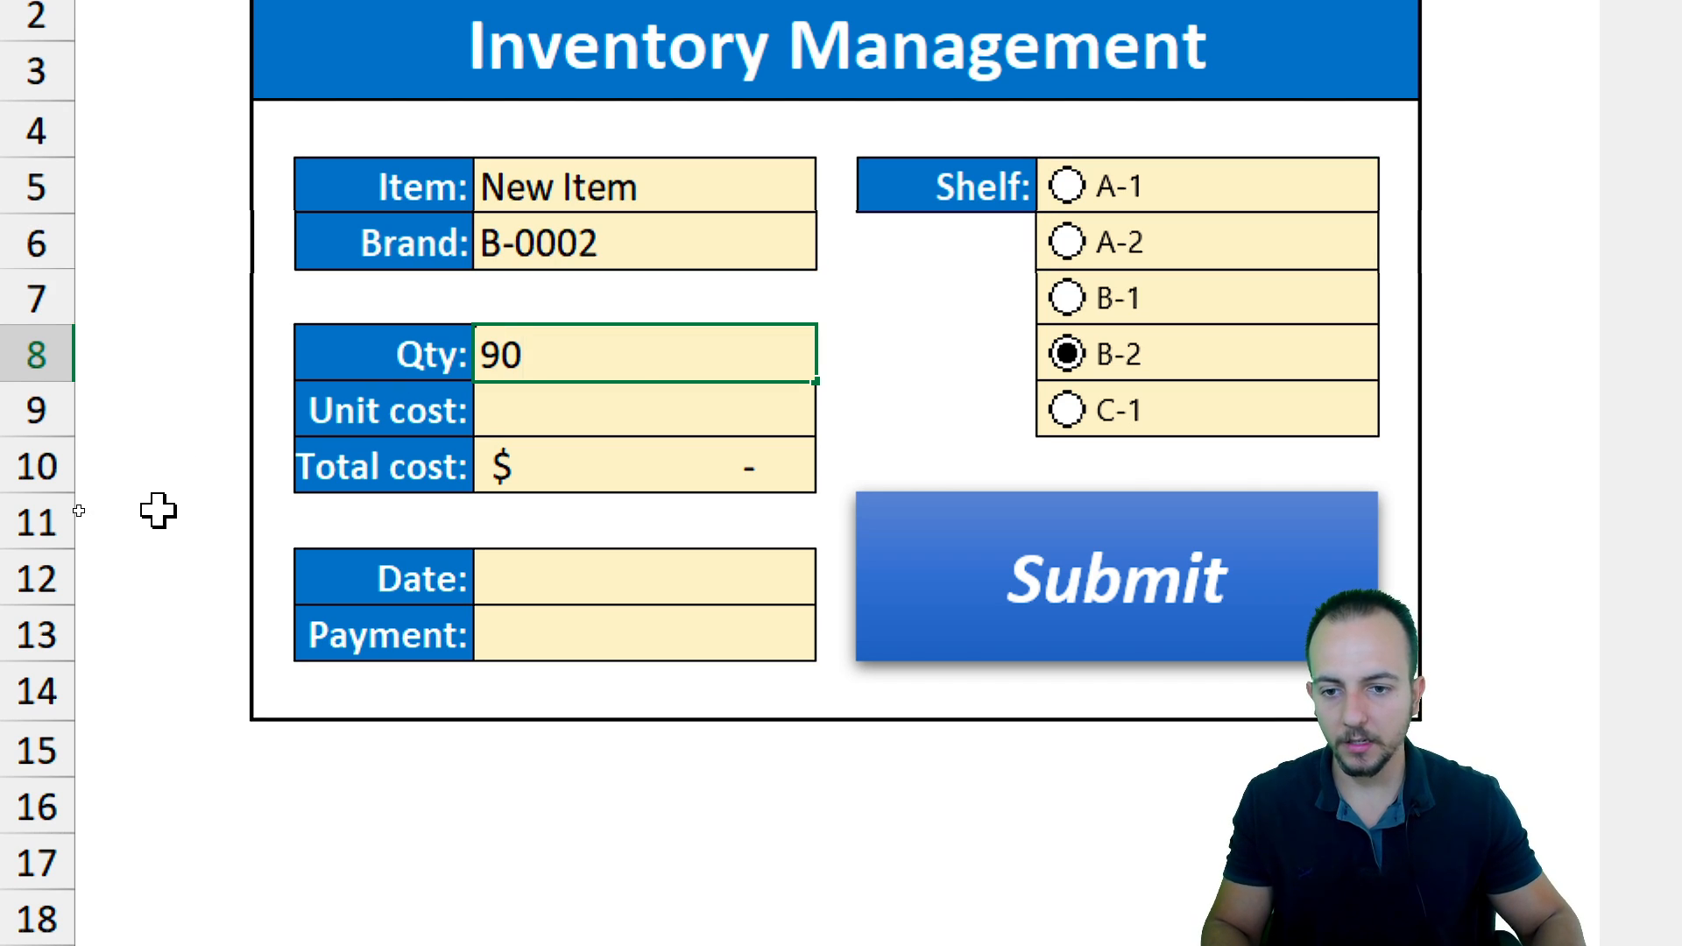
pyautogui.press('Return')
pyautogui.scroll(-2, 327, 826)
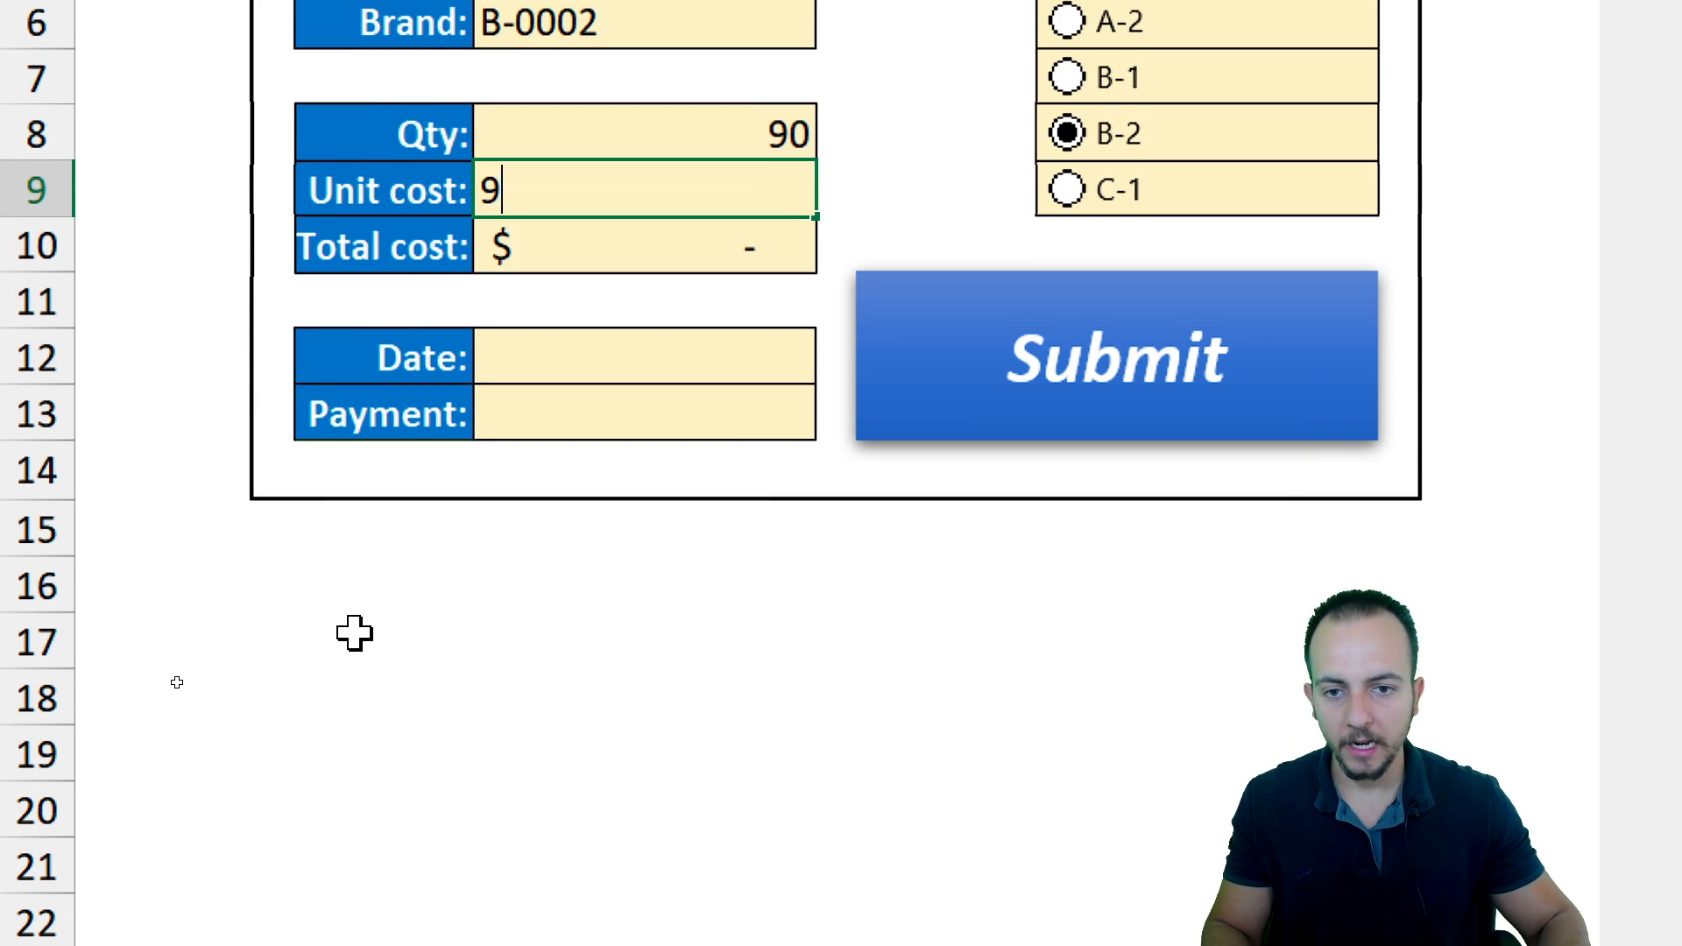
pyautogui.press('Return')
# Enter the date 1/2/2025 and choose Cash as the payment method
pyautogui.click(601, 360)
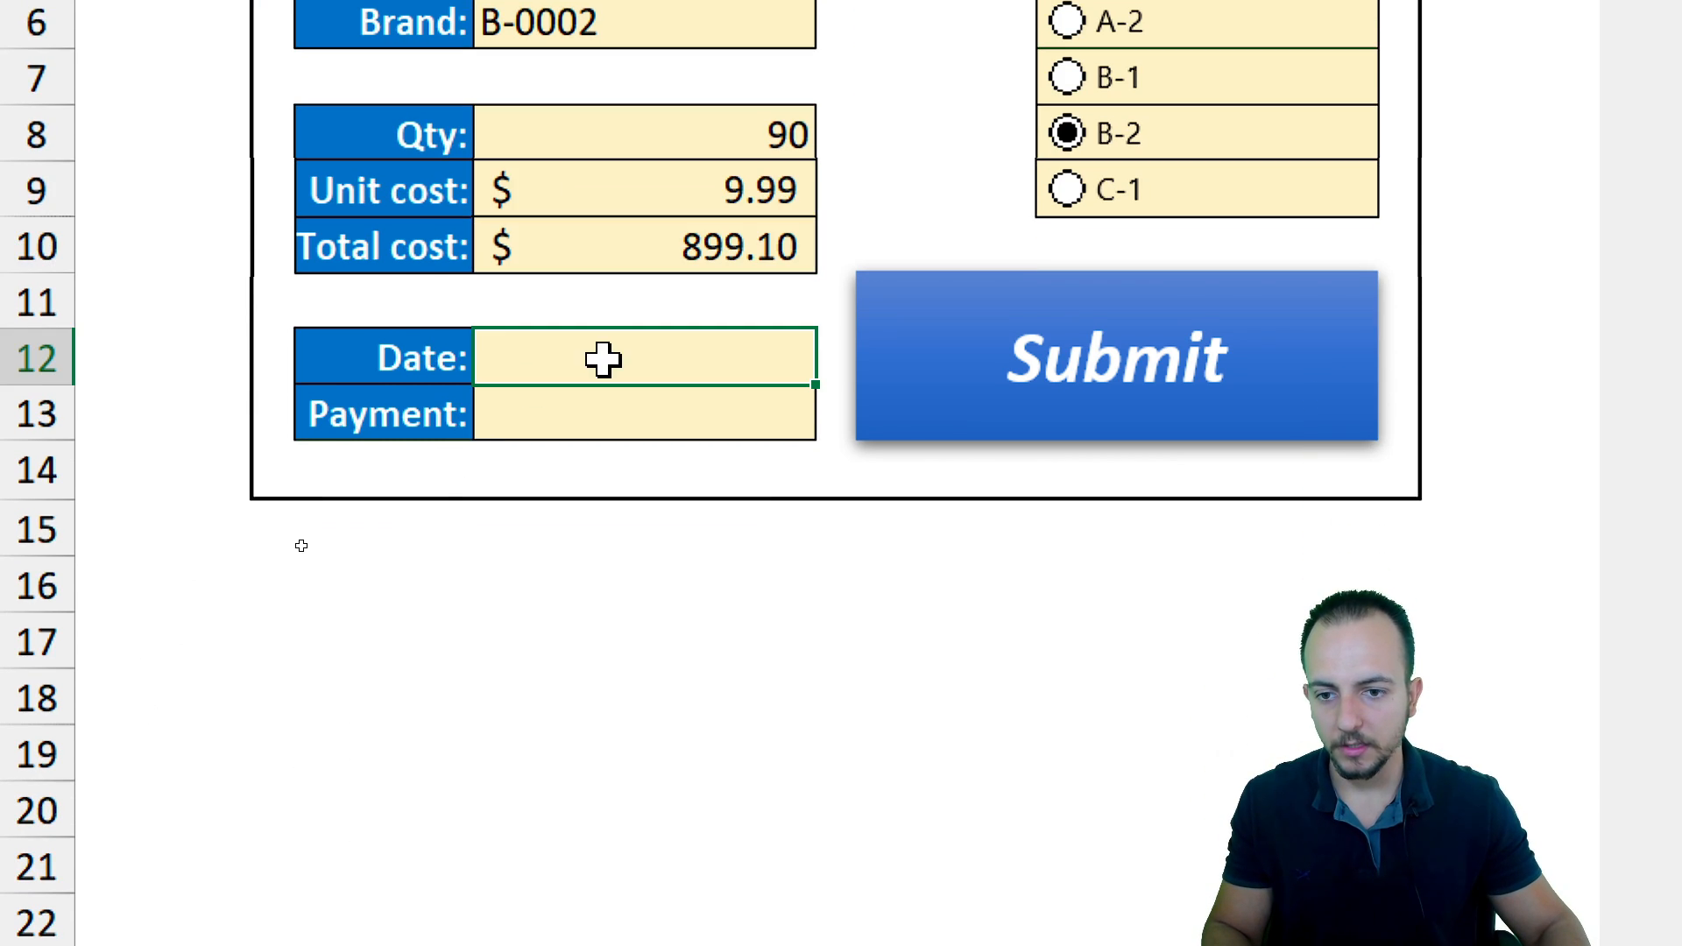
pyautogui.write('01/20')
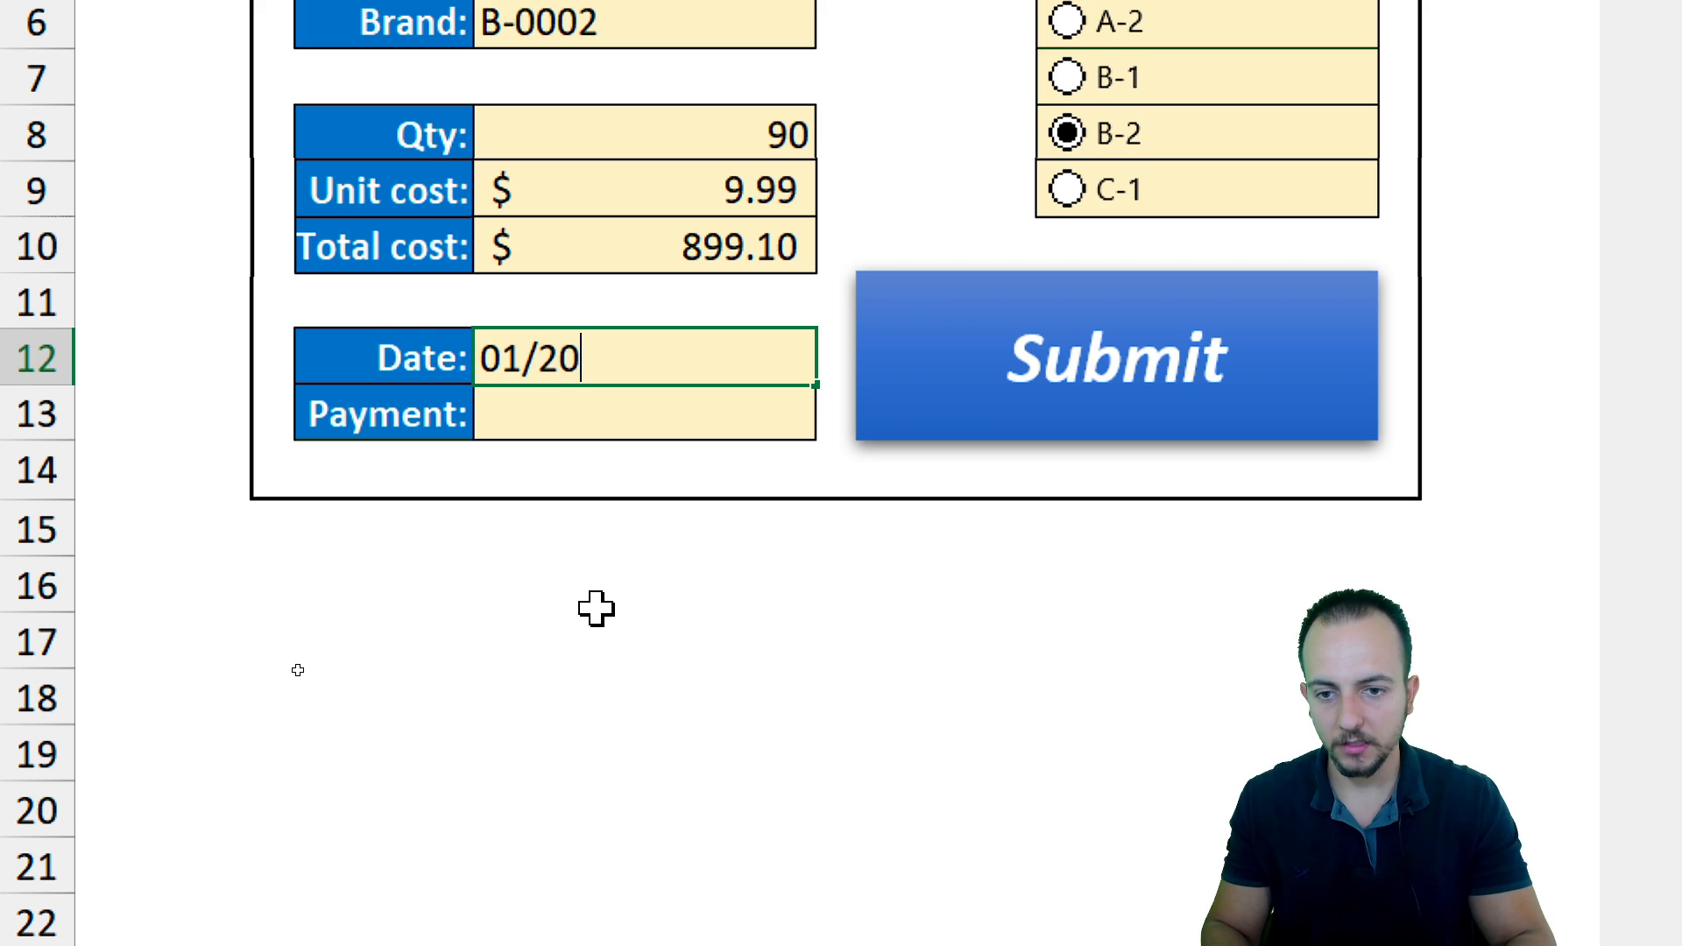
pyautogui.write('25')
pyautogui.press('Return')
pyautogui.click(833, 423)
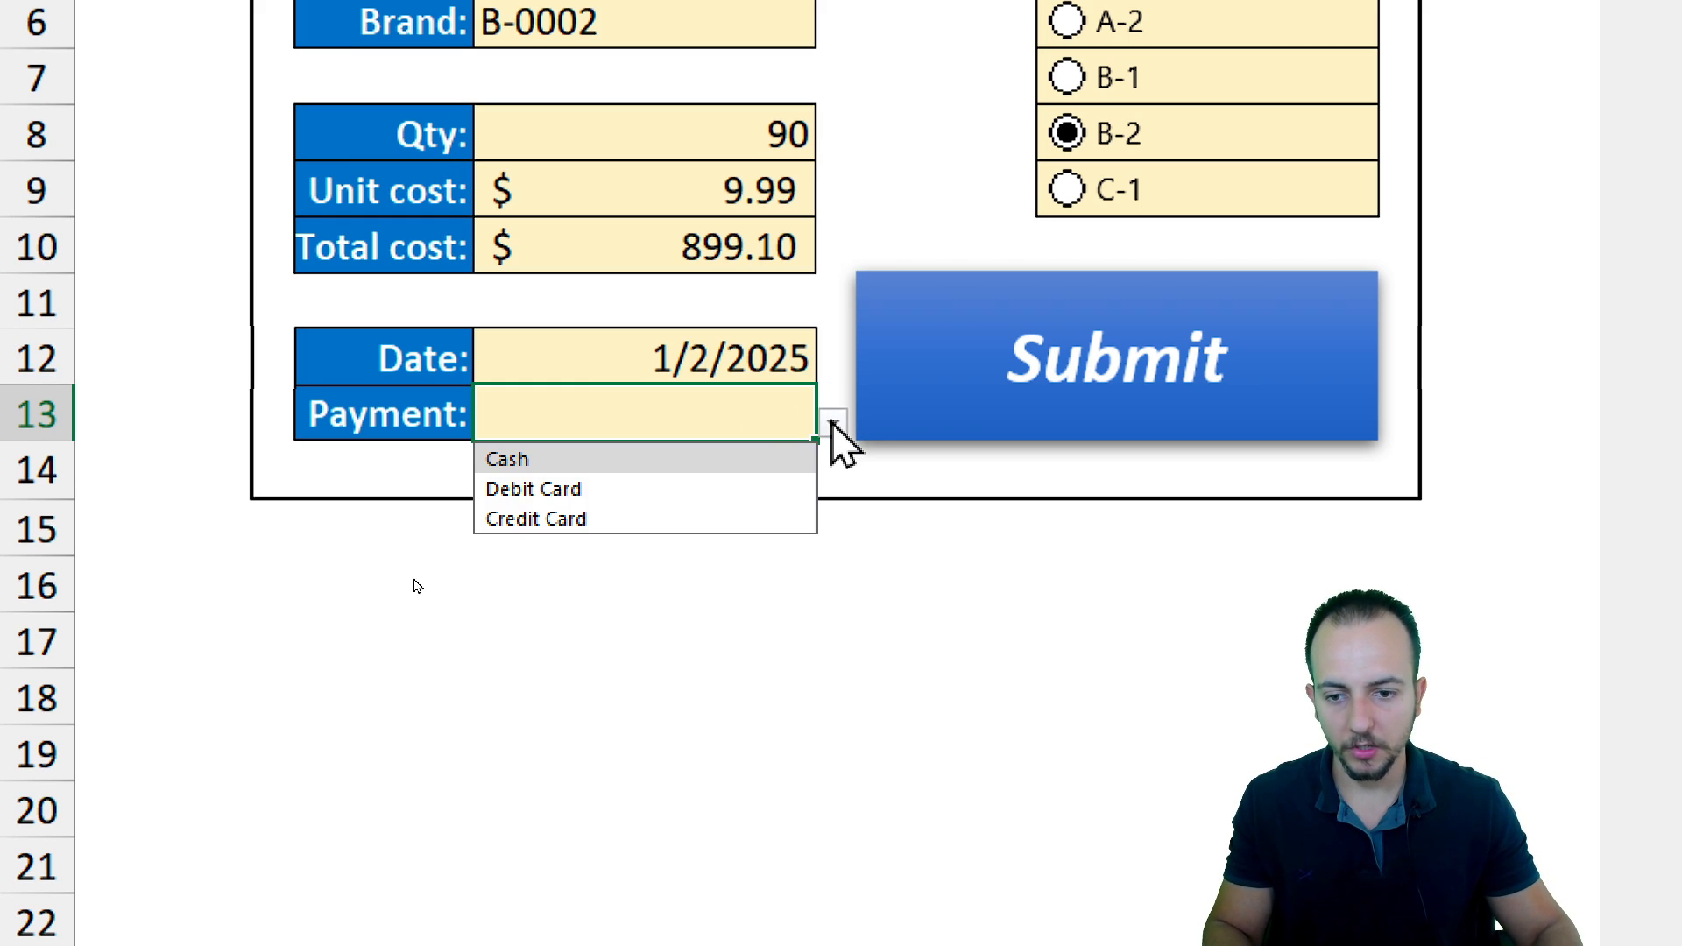
pyautogui.click(664, 464)
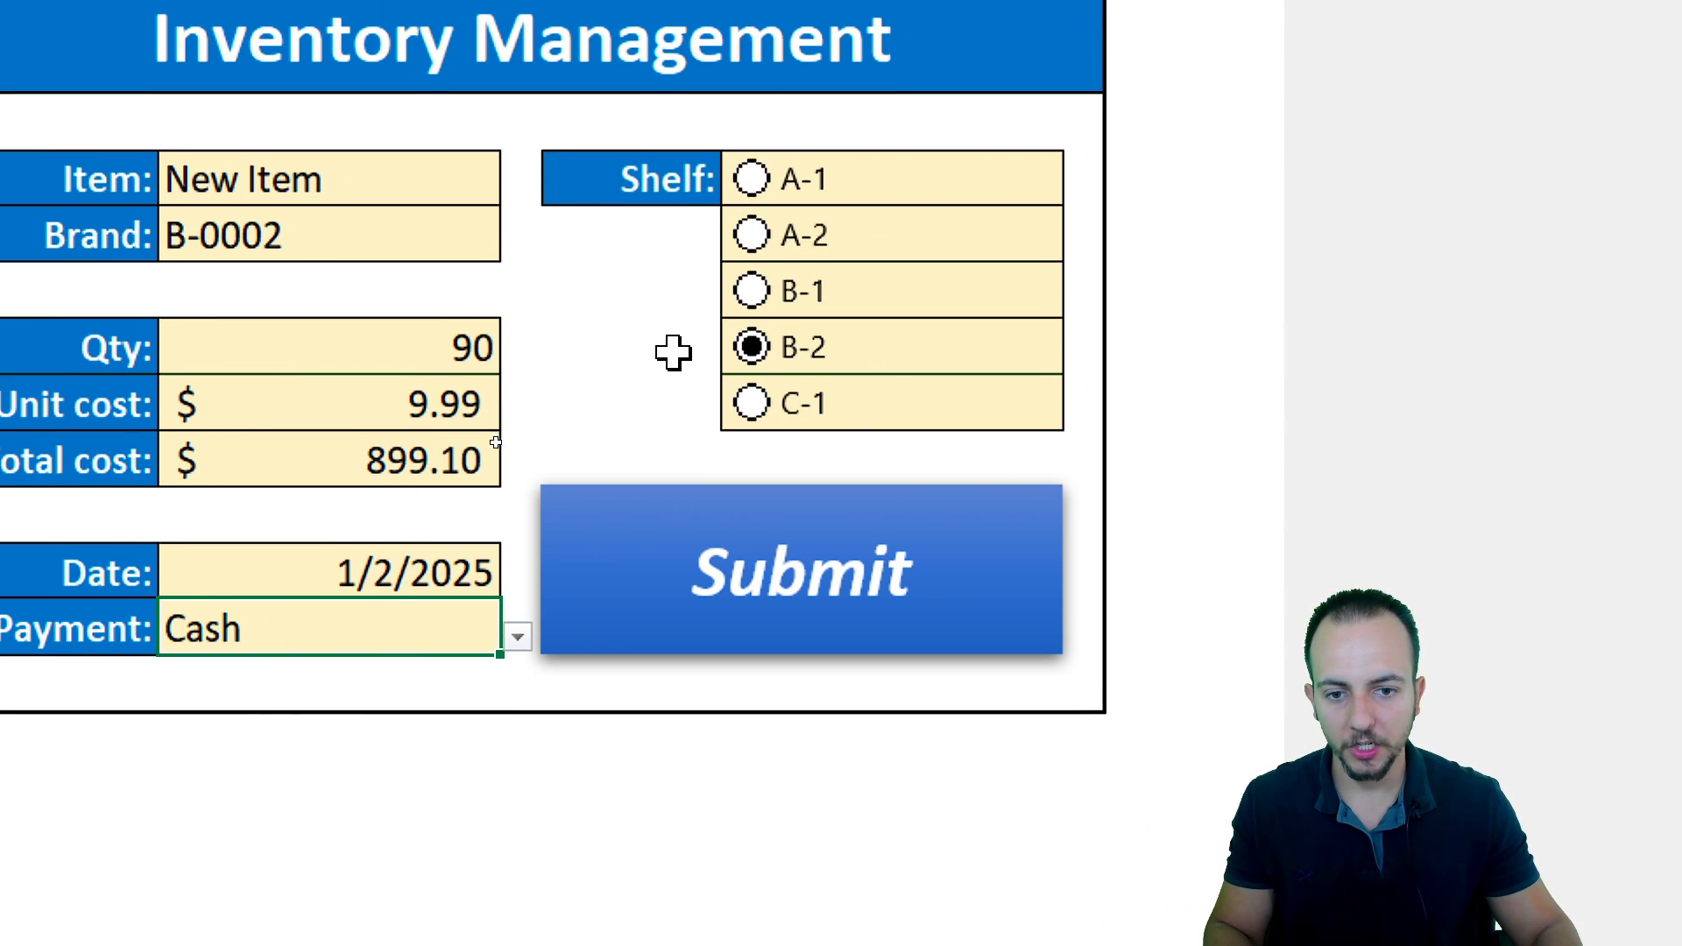
# Select shelf A-1, submit the form, and review the new record on the Inventory Management sheet
pyautogui.click(750, 181)
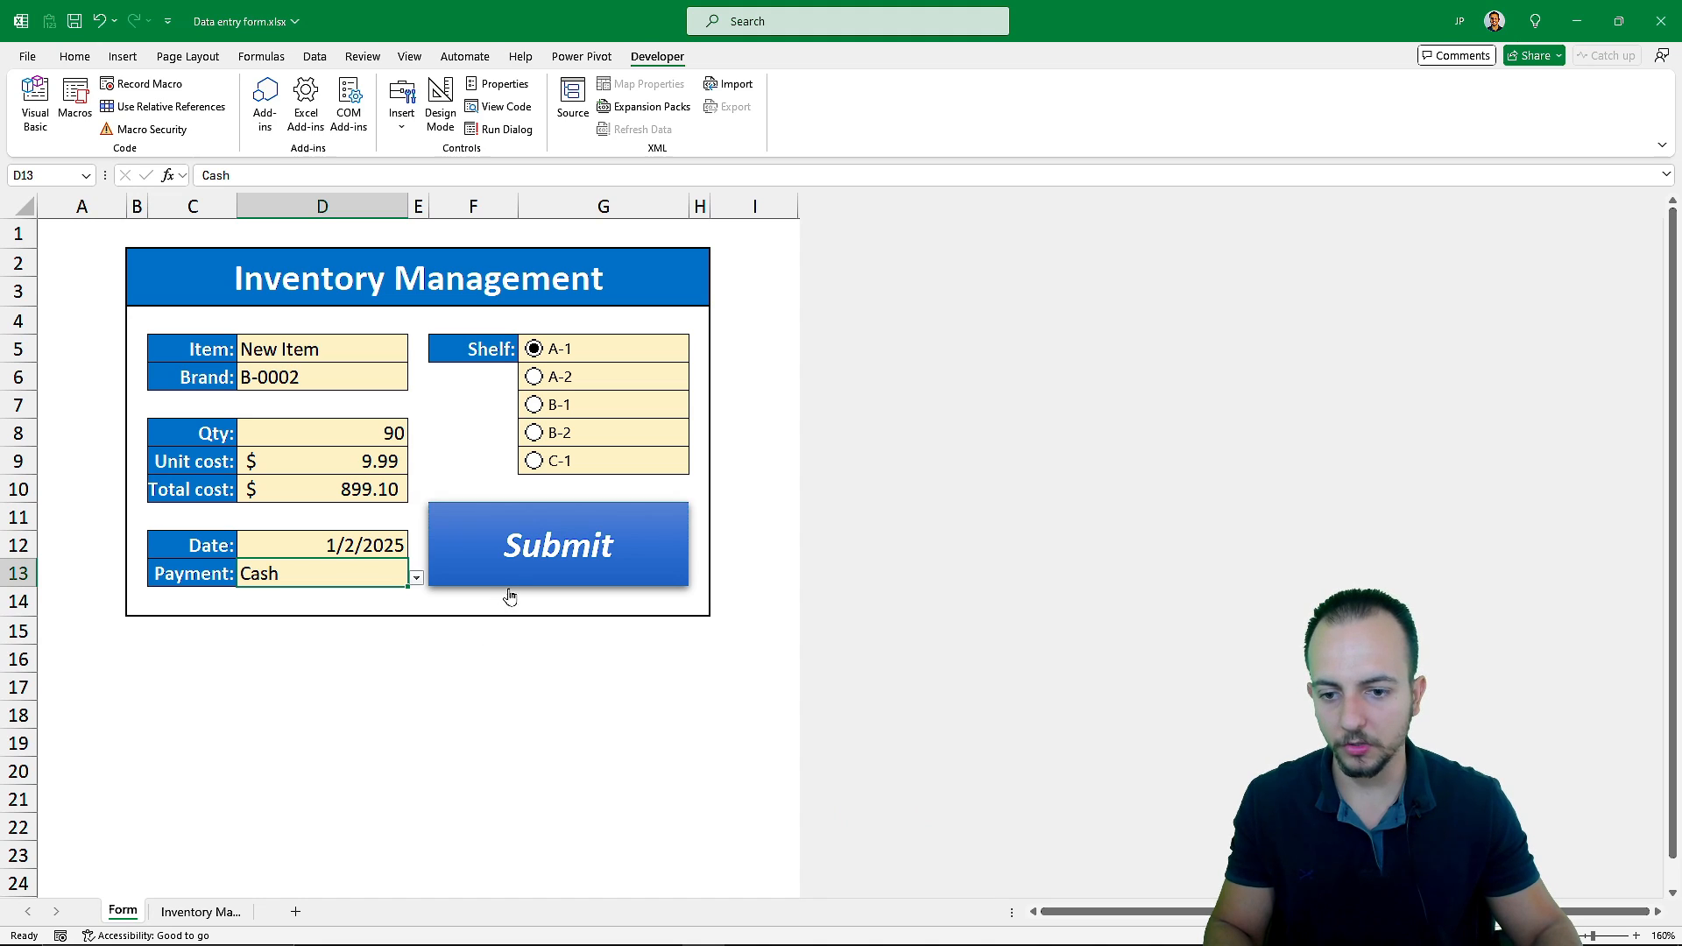
pyautogui.click(508, 589)
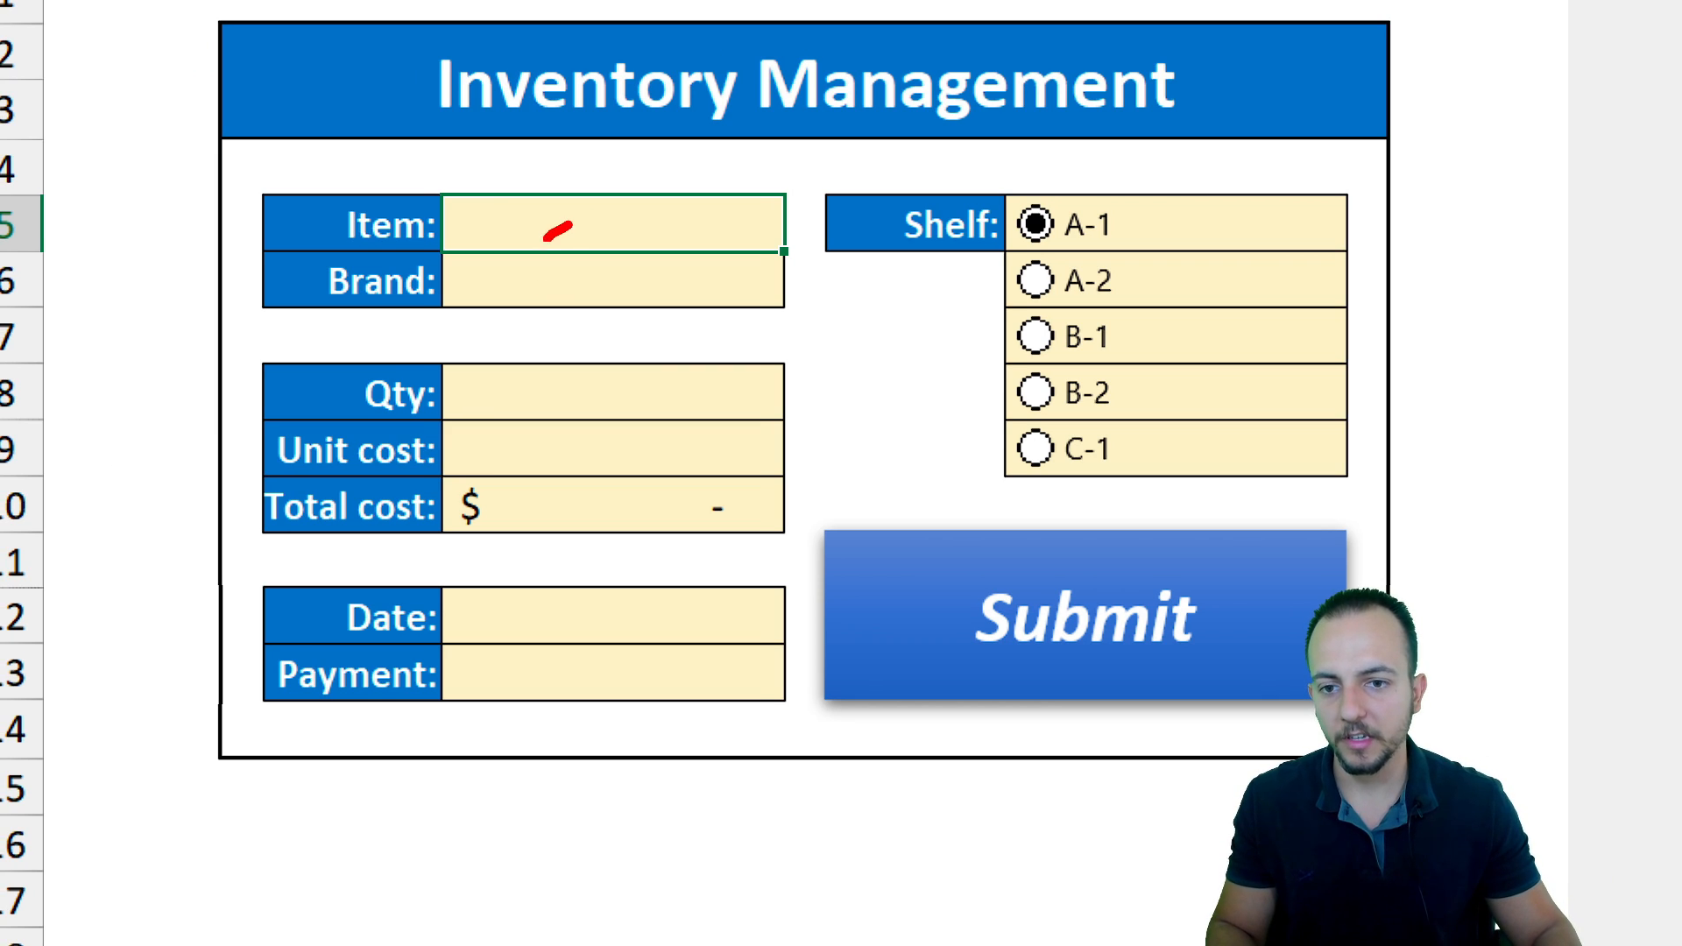
pyautogui.moveTo(545, 236); pyautogui.dragTo(583, 715)
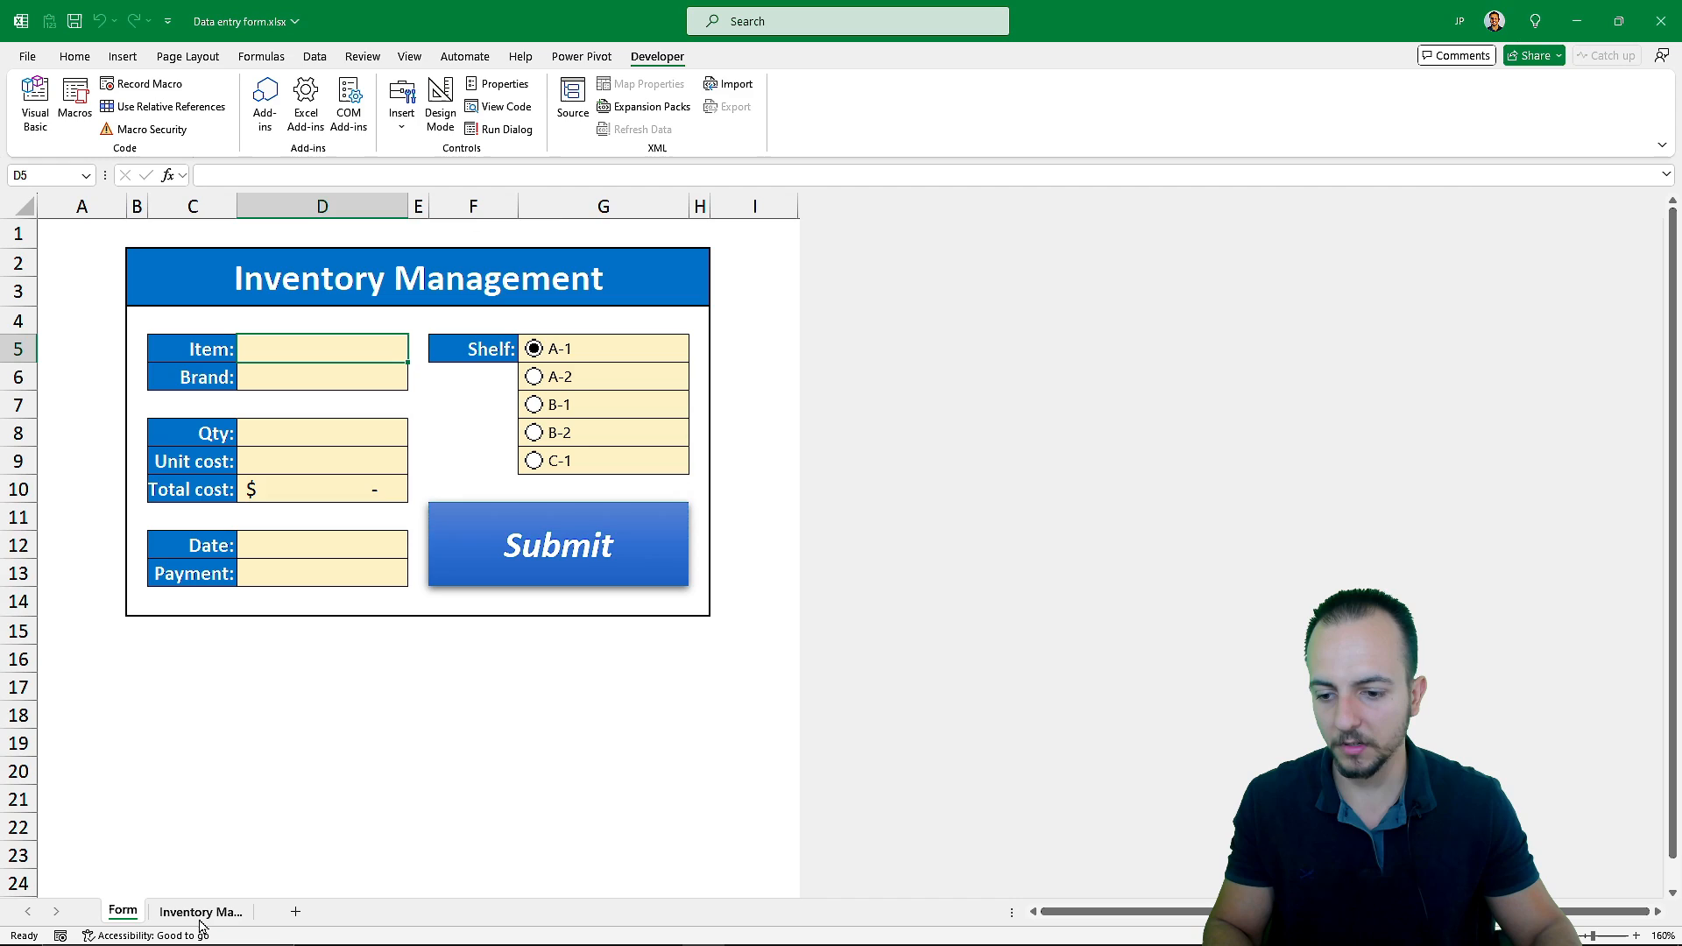
pyautogui.click(200, 915)
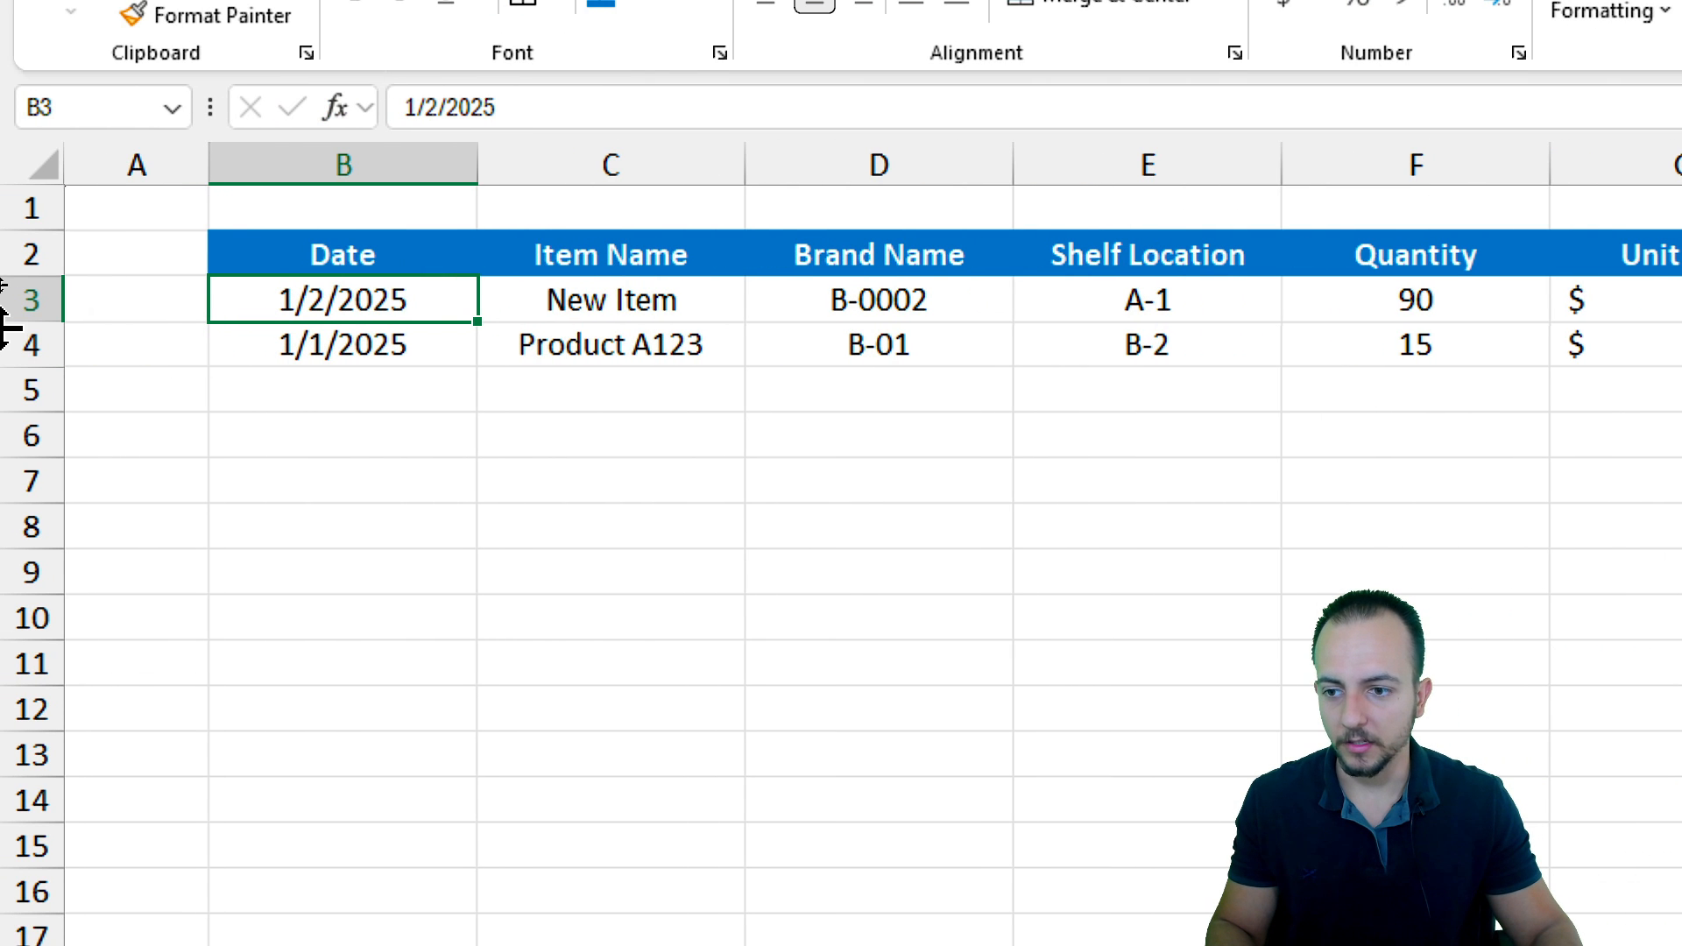
pyautogui.click(8, 346)
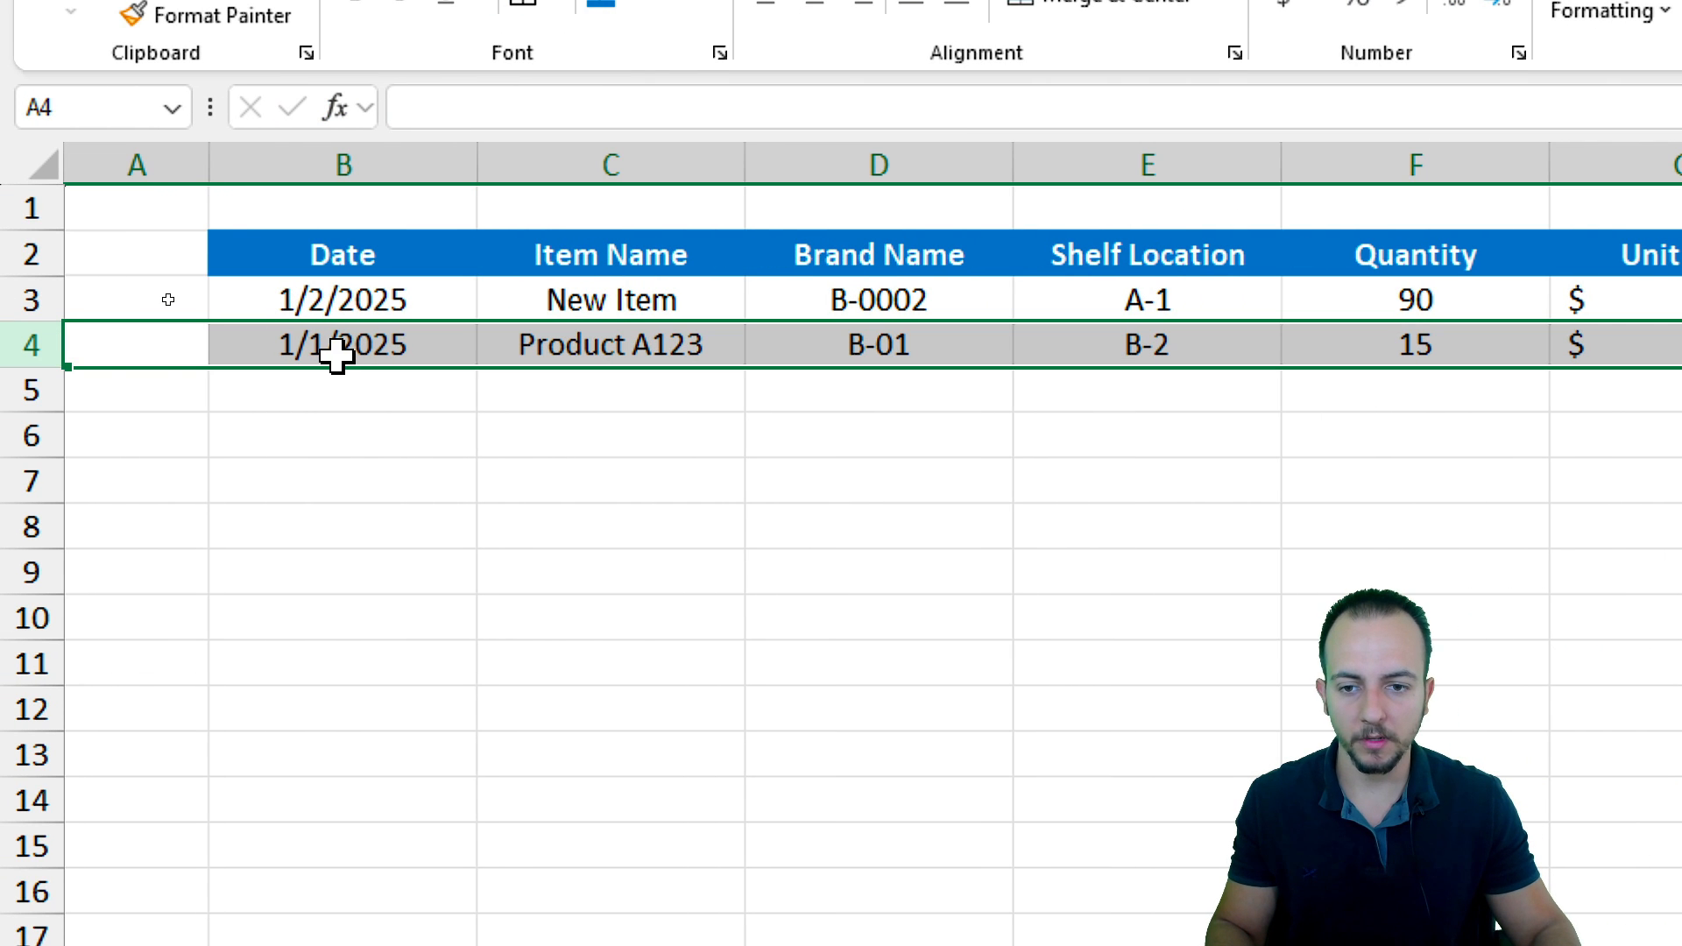
pyautogui.click(31, 300)
pyautogui.click(374, 302)
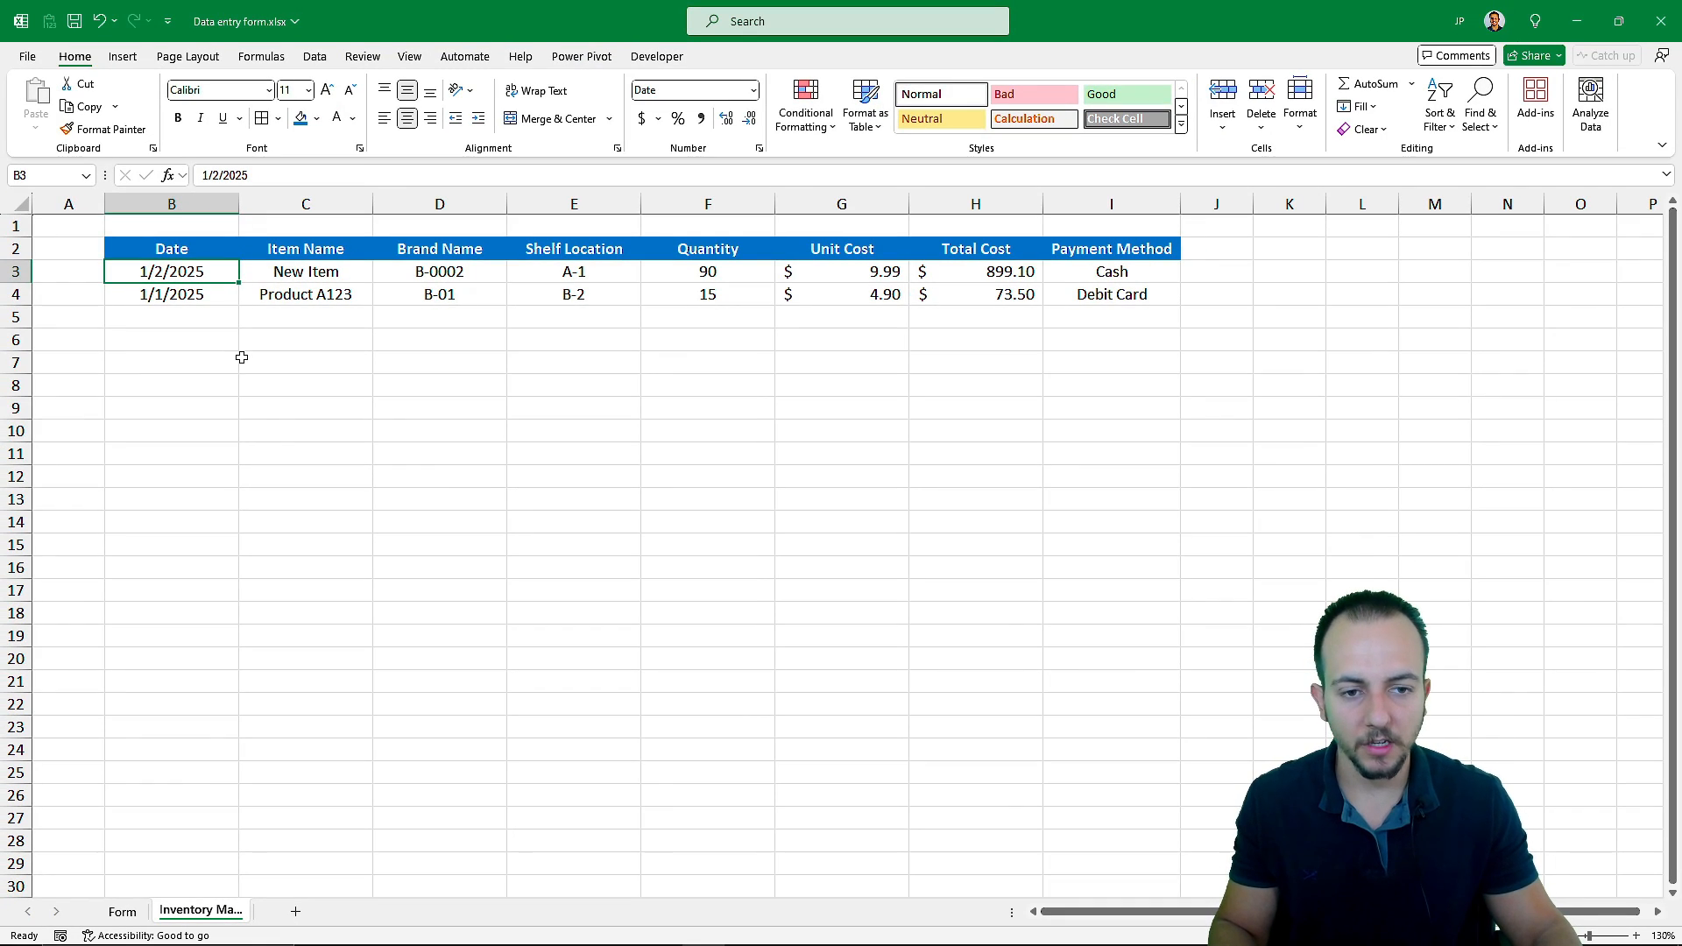
pyautogui.hotkey('ctrl', 'pageup')
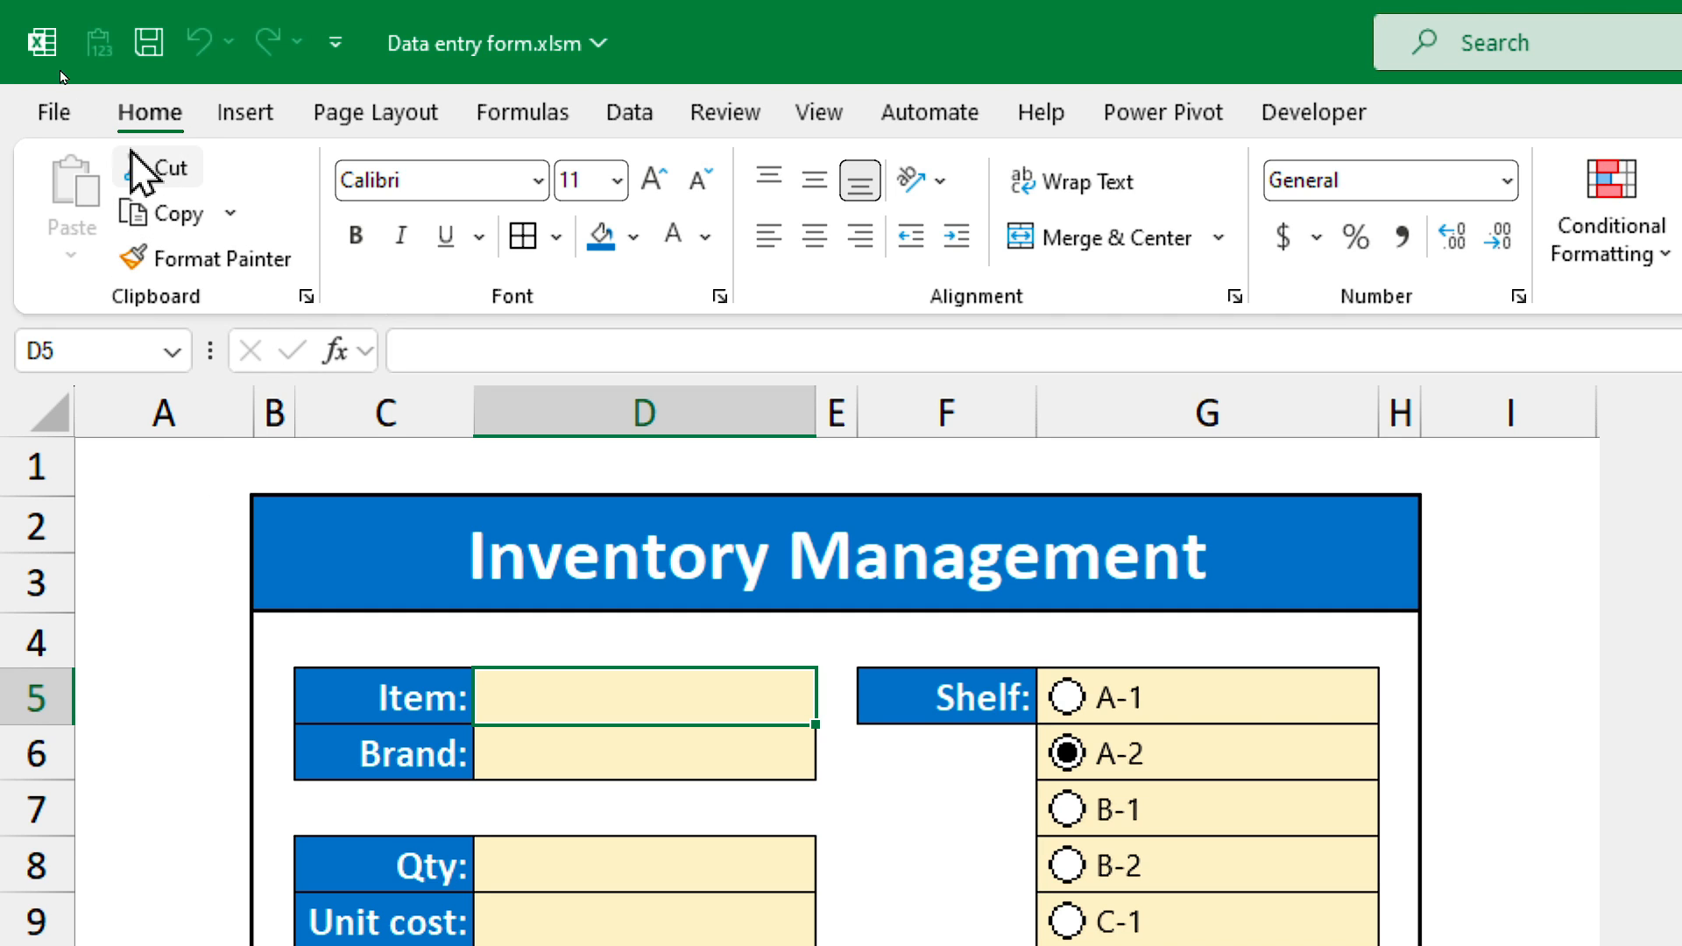
# Save the workbook as Data entry form.xlsm with the Excel Macro-Enabled Workbook (*.xlsm) type
pyautogui.click(58, 113)
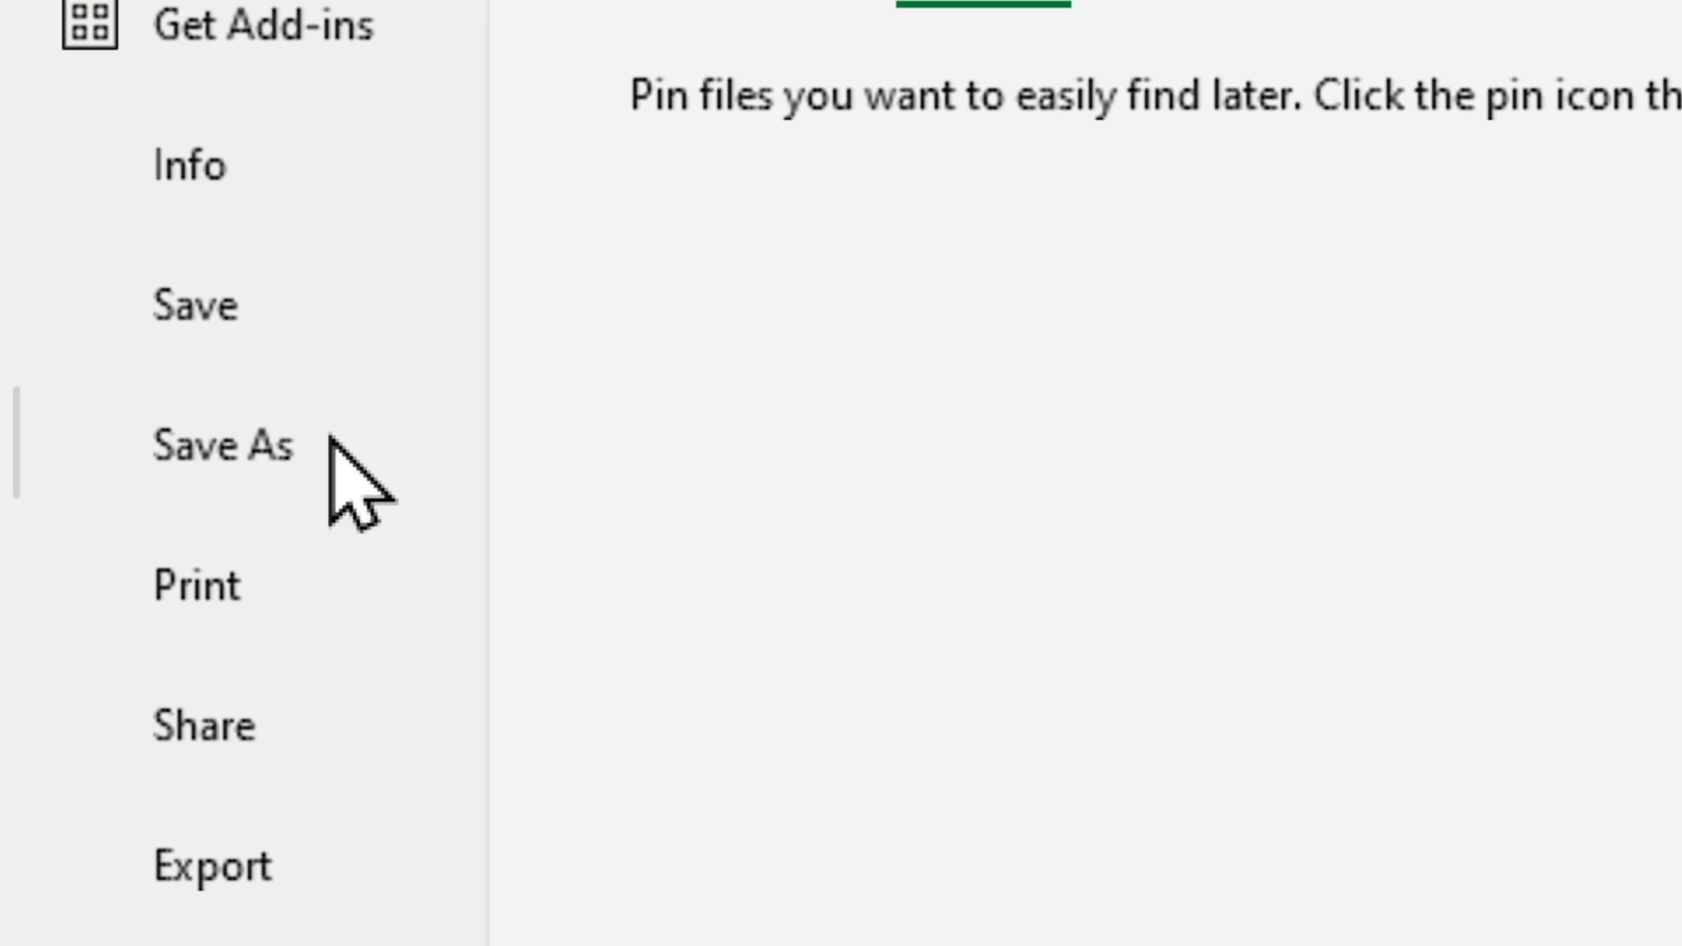
pyautogui.click(170, 445)
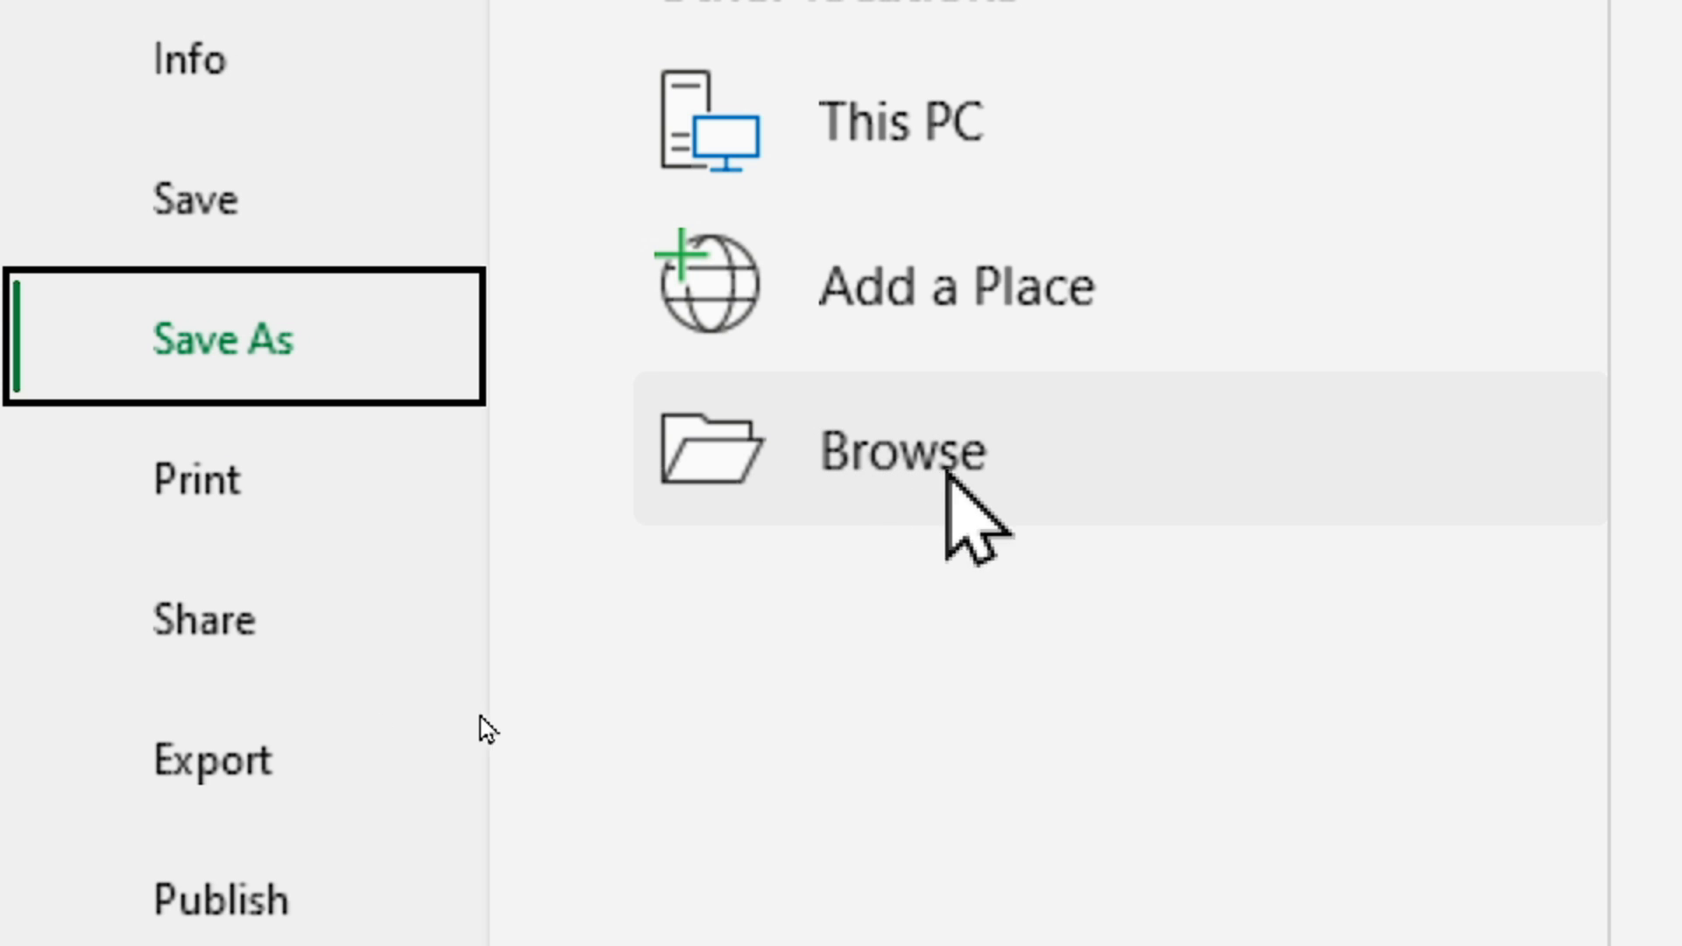
pyautogui.click(935, 496)
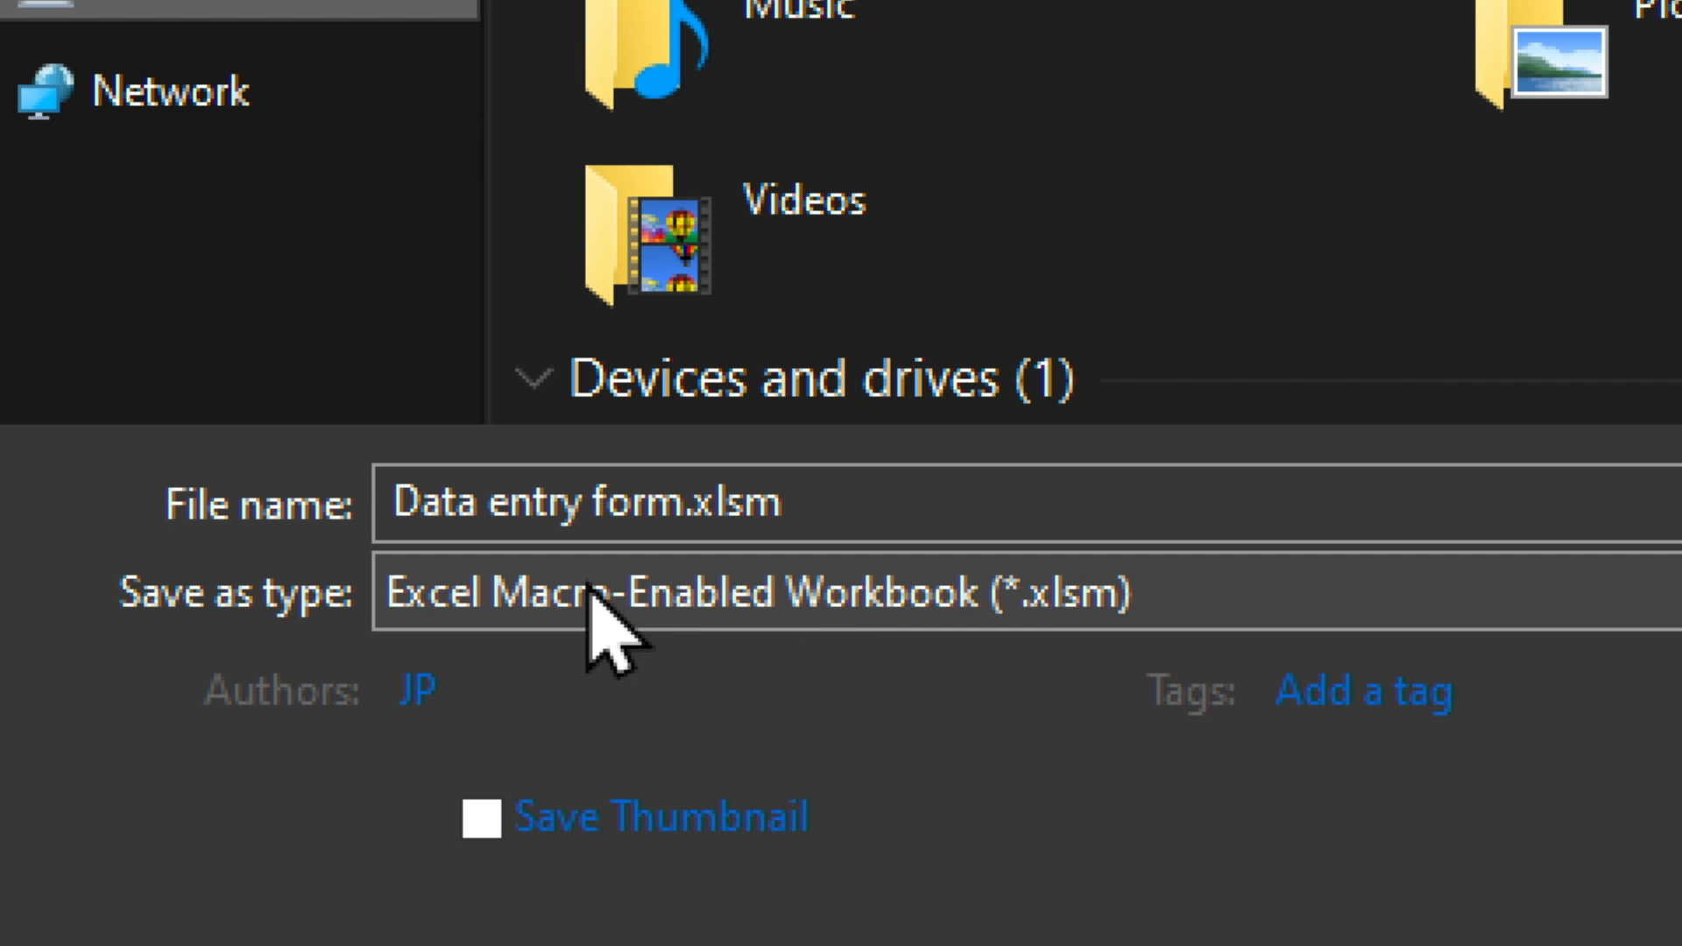
pyautogui.click(410, 713)
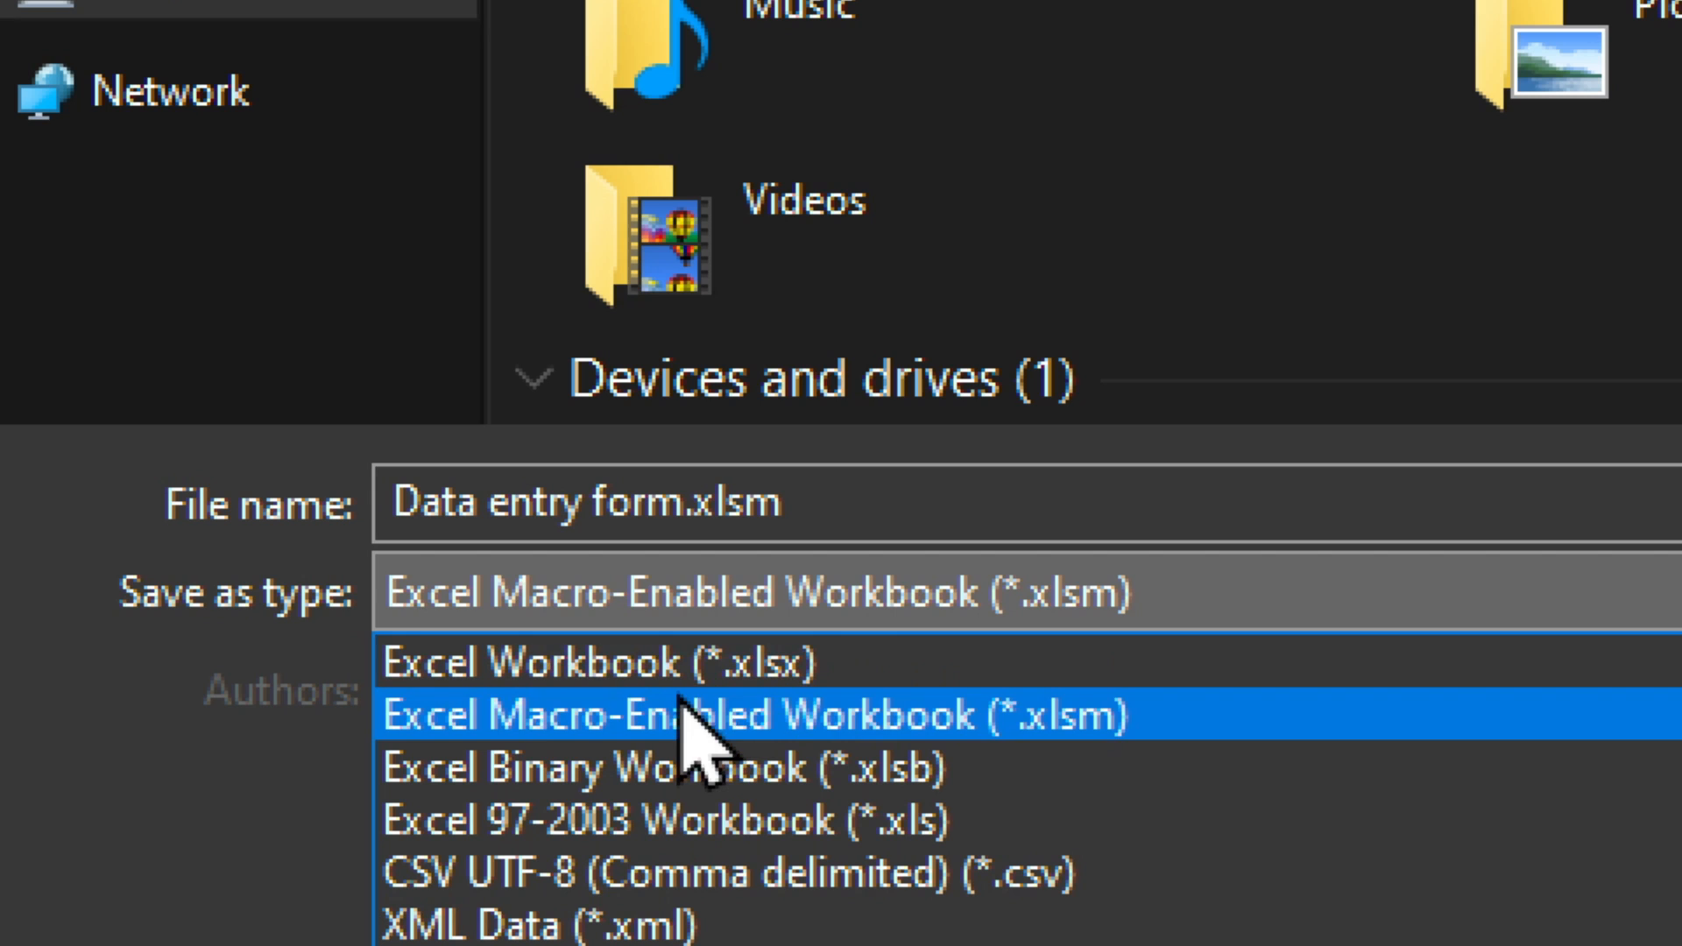